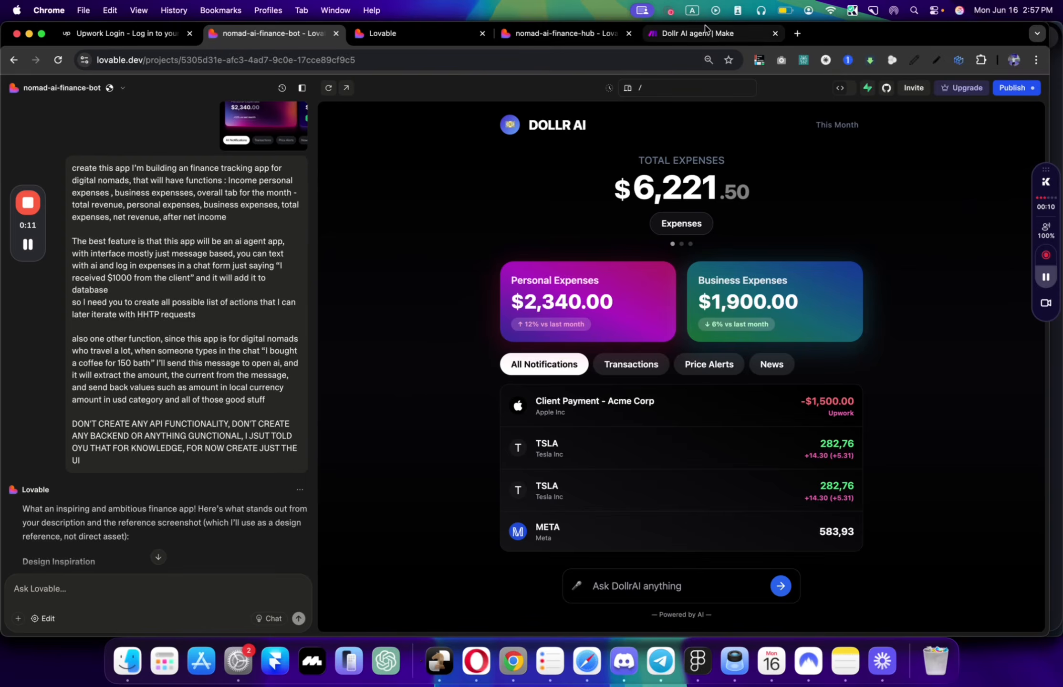
Step: Open the Dollr AI agent scenario in Make's editor for review, and return to the nomad-ai-finance-bot project in Lovable
click(704, 37)
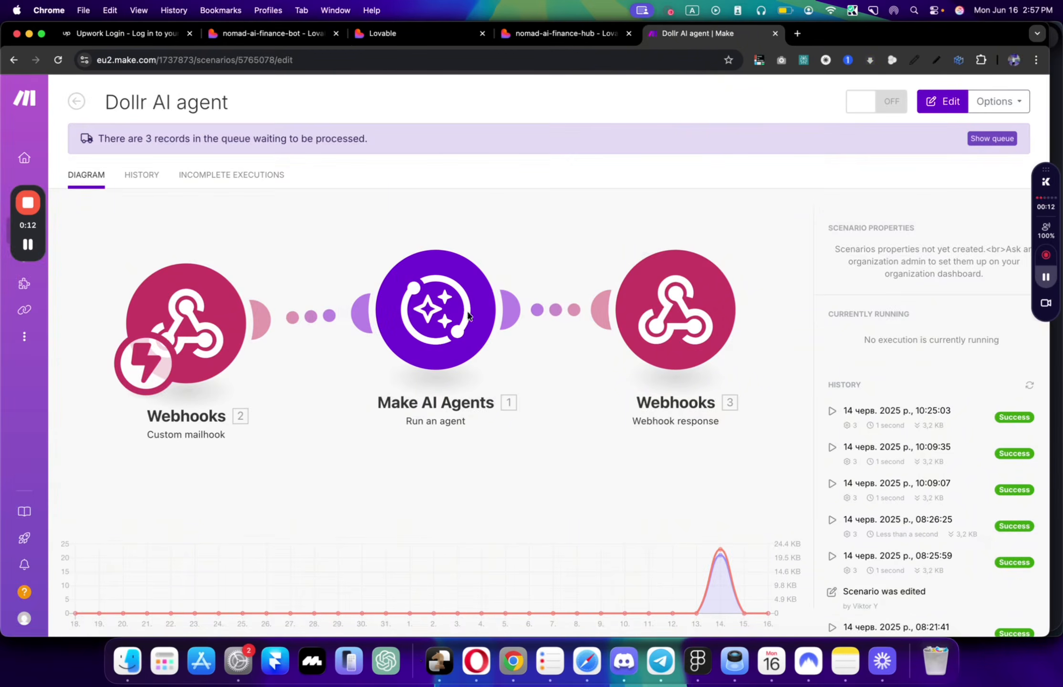
click(468, 315)
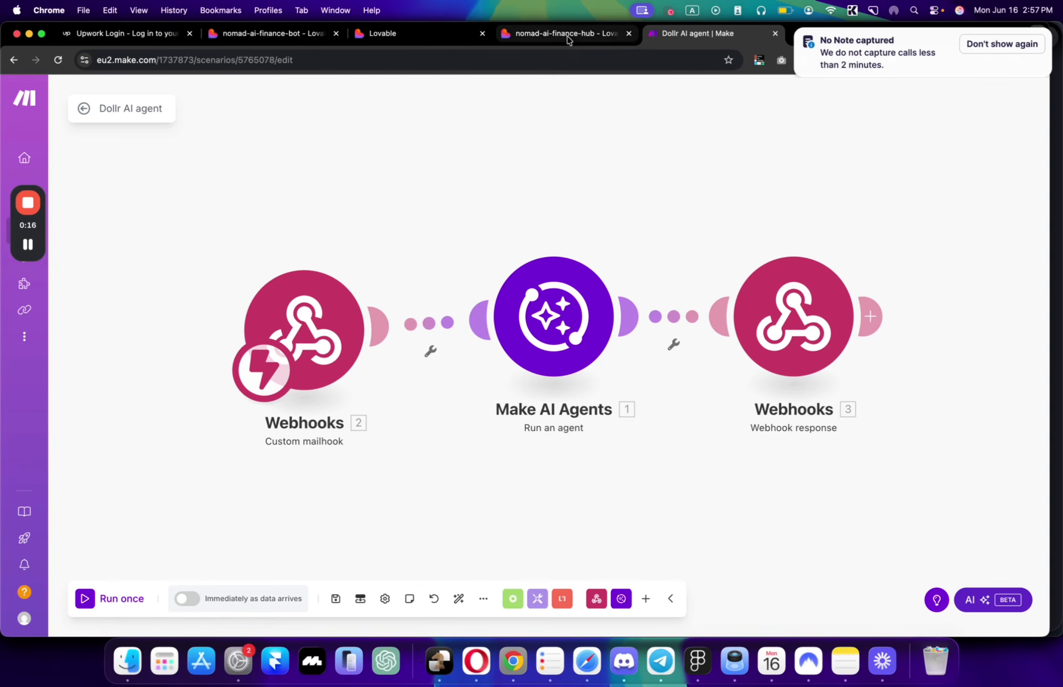
click(304, 40)
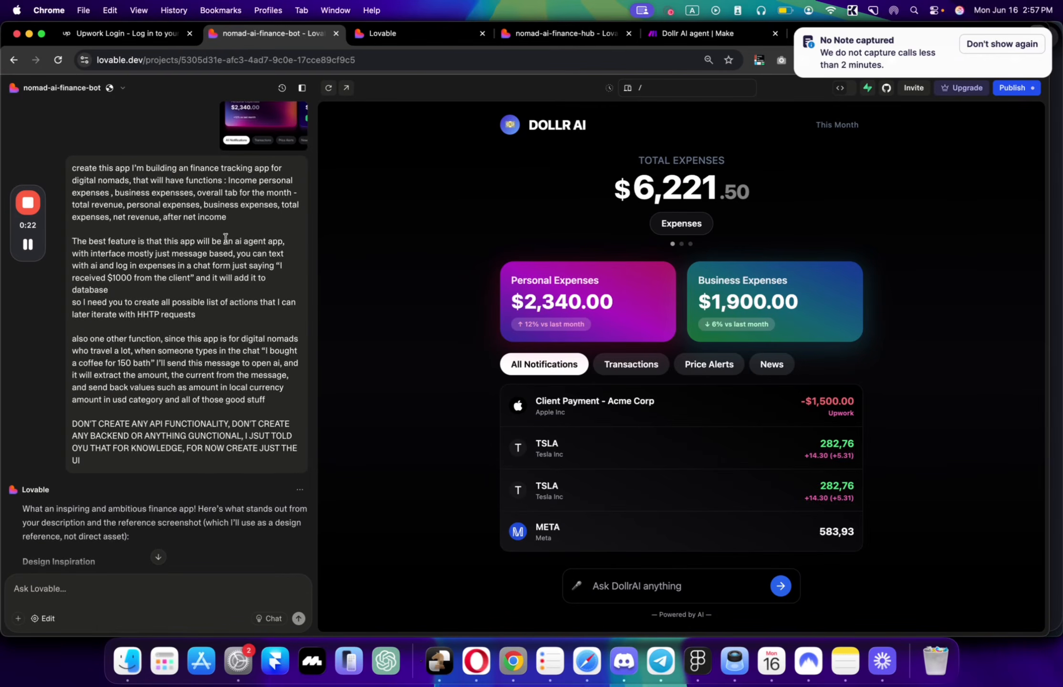
Step: Look at the Dollr design in Figma, and move the YouTube design video in Safari back to about 20:53
click(697, 661)
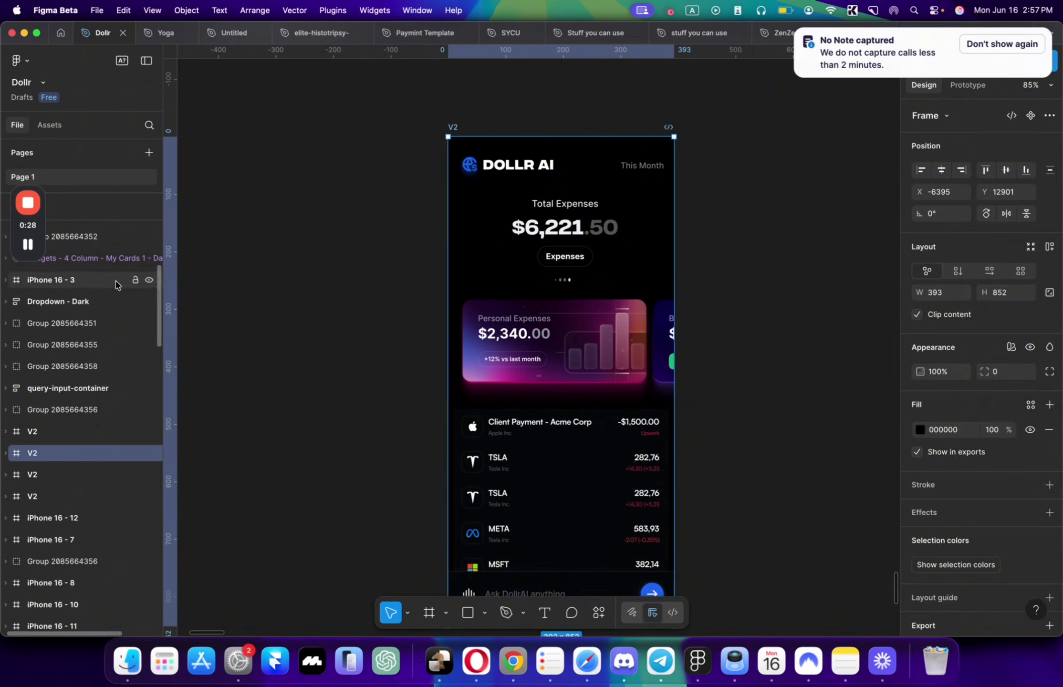
key(super+Tab)
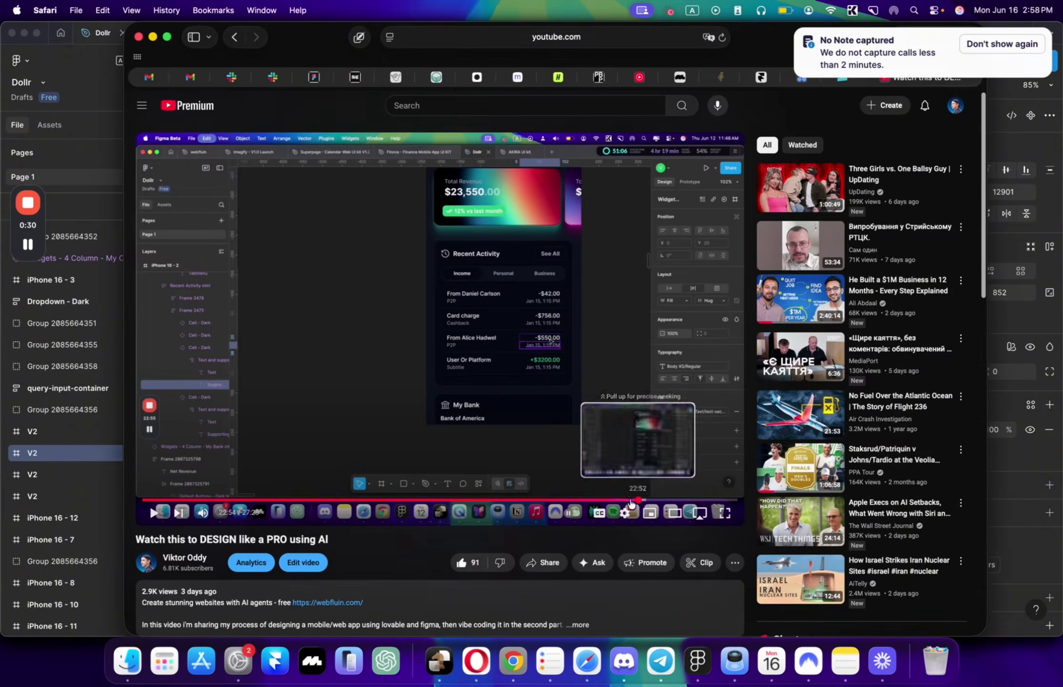
drag(606, 501, 594, 501)
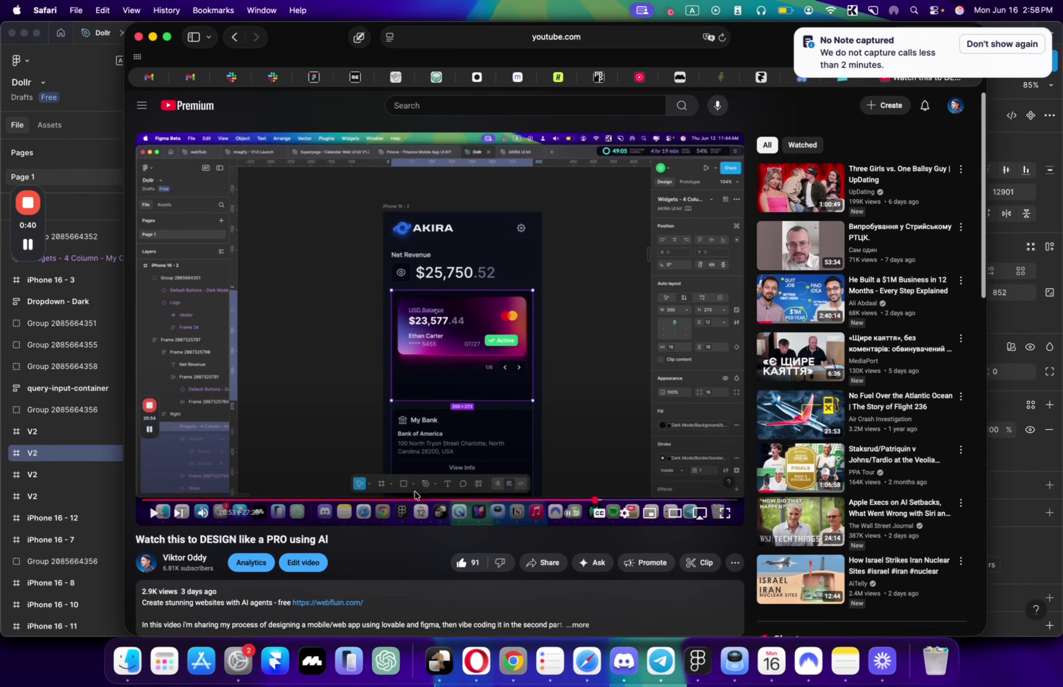
click(698, 656)
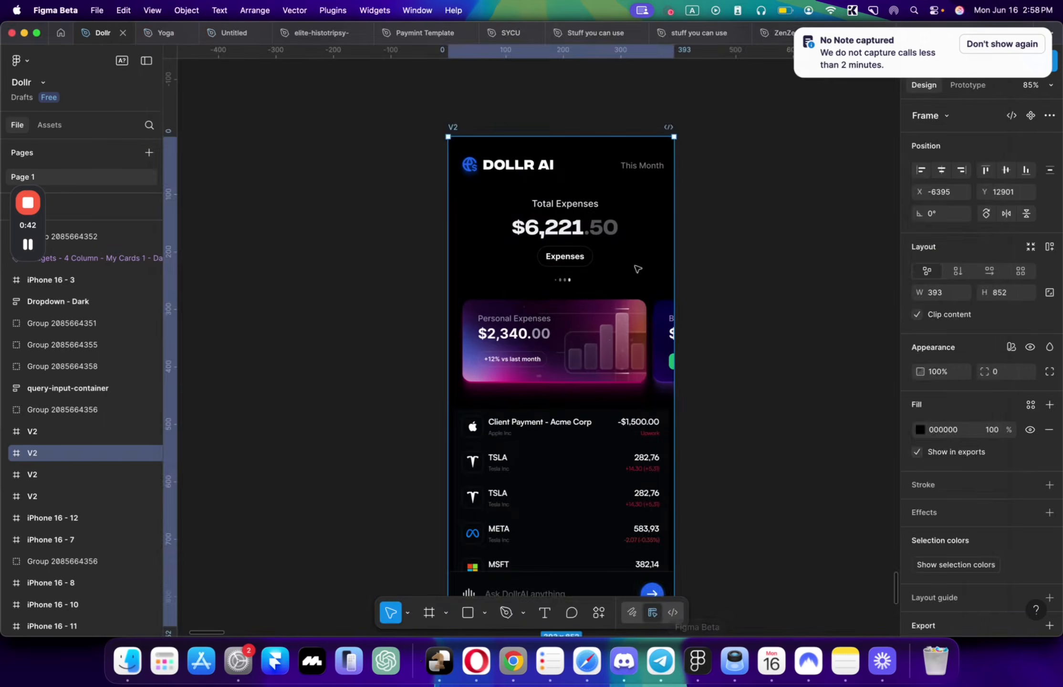
Step: Select the DOLLR AI V2 frame in Figma and copy it as a PNG
click(695, 256)
scroll(697, 252, up, 3)
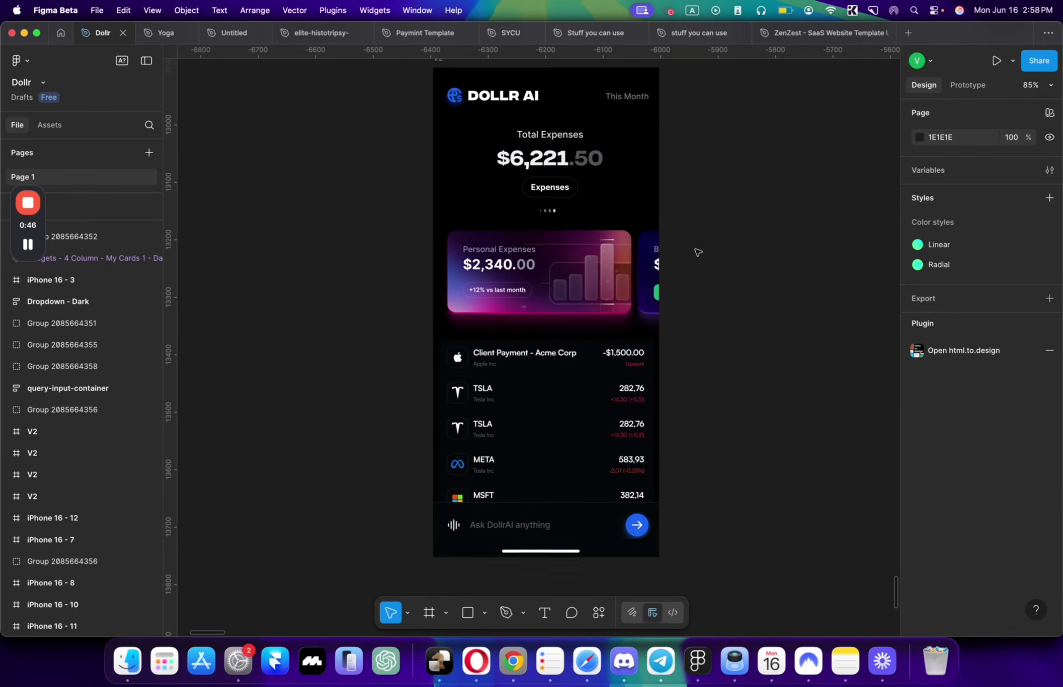
scroll(698, 252, up, 2)
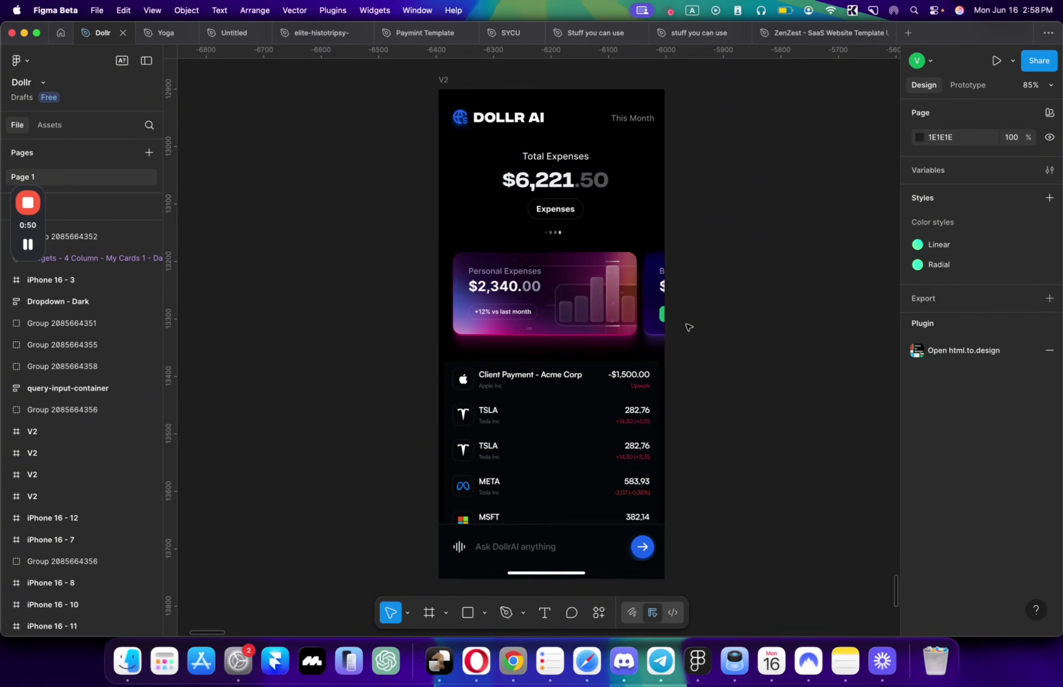
click(448, 83)
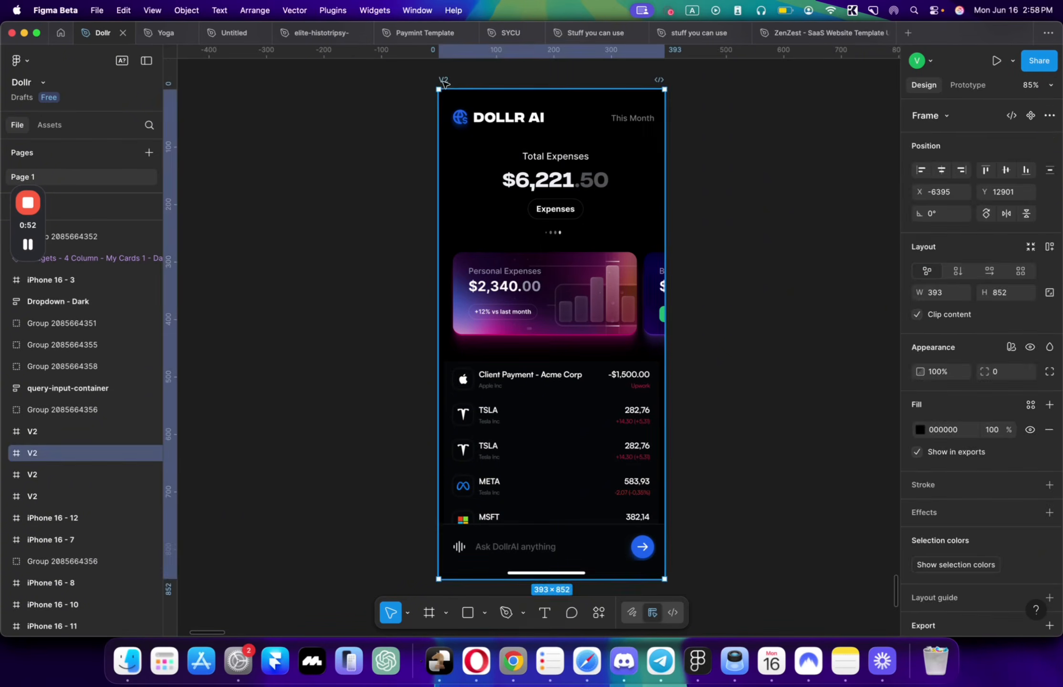
right_click(451, 87)
key(super+Tab)
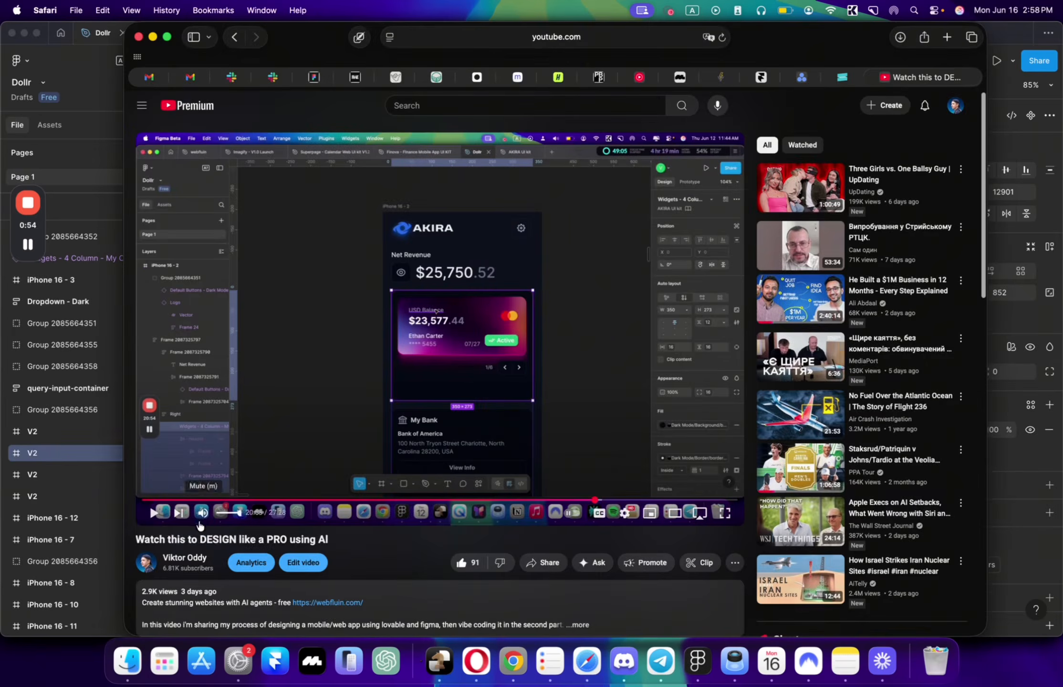
drag(170, 540, 232, 539)
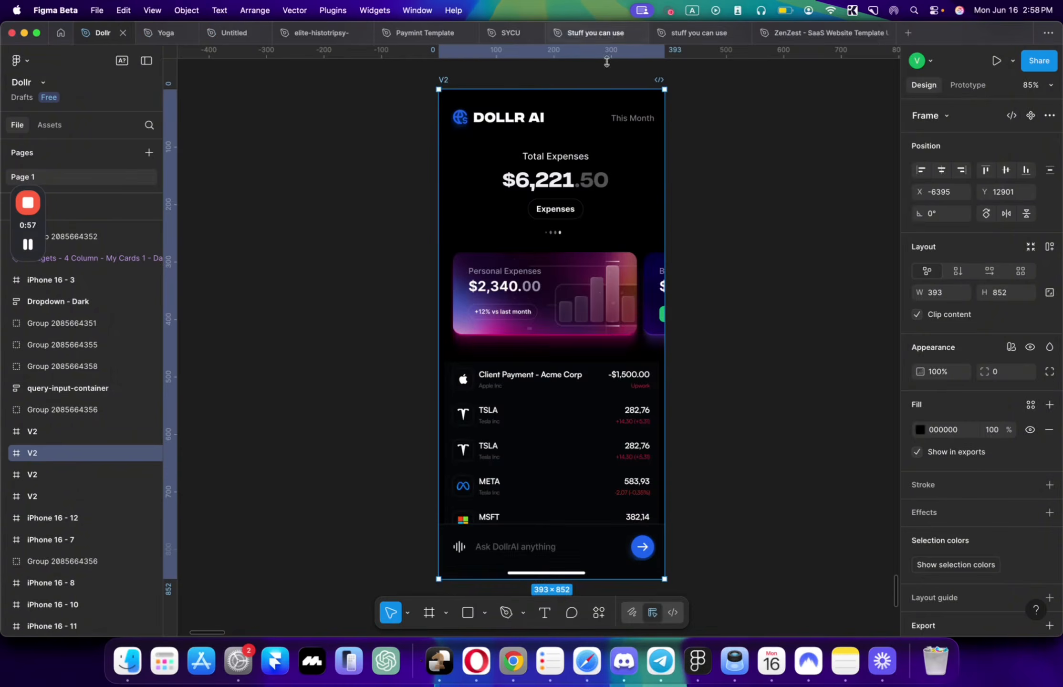
key(super+Tab)
right_click(497, 105)
mouse_move(592, 161)
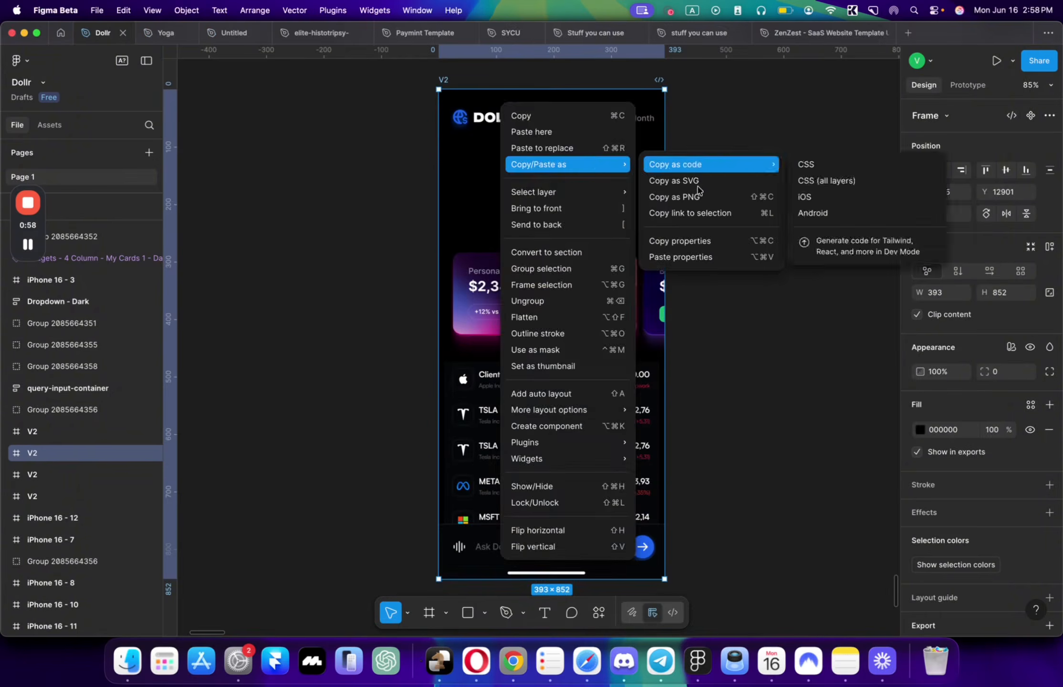
click(701, 200)
Step: Switch to the Lovable home page in Chrome, clear the old prompt, and try to paste the copied frame image
key(super+Tab)
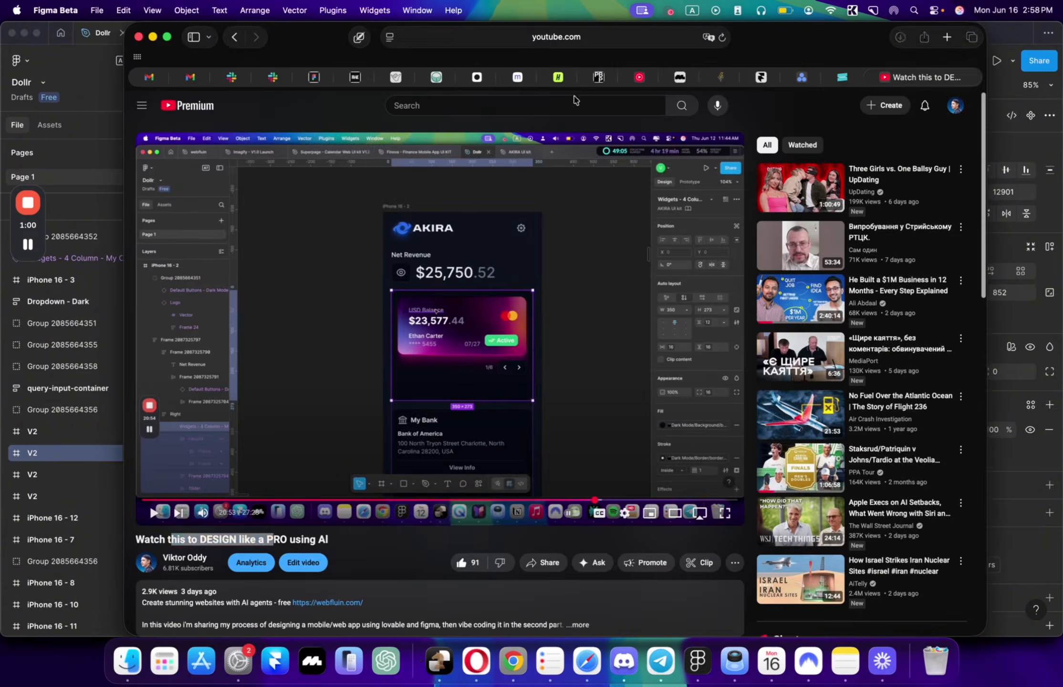
key(super+Tab)
key(super+Tab)
key(super+Tab)
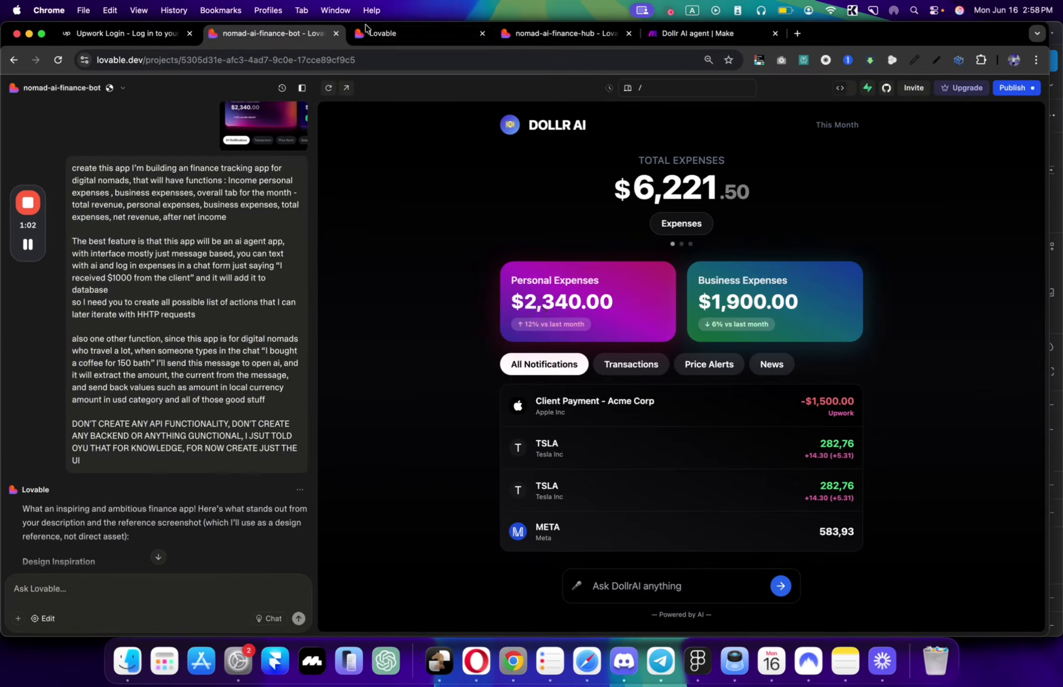
click(395, 38)
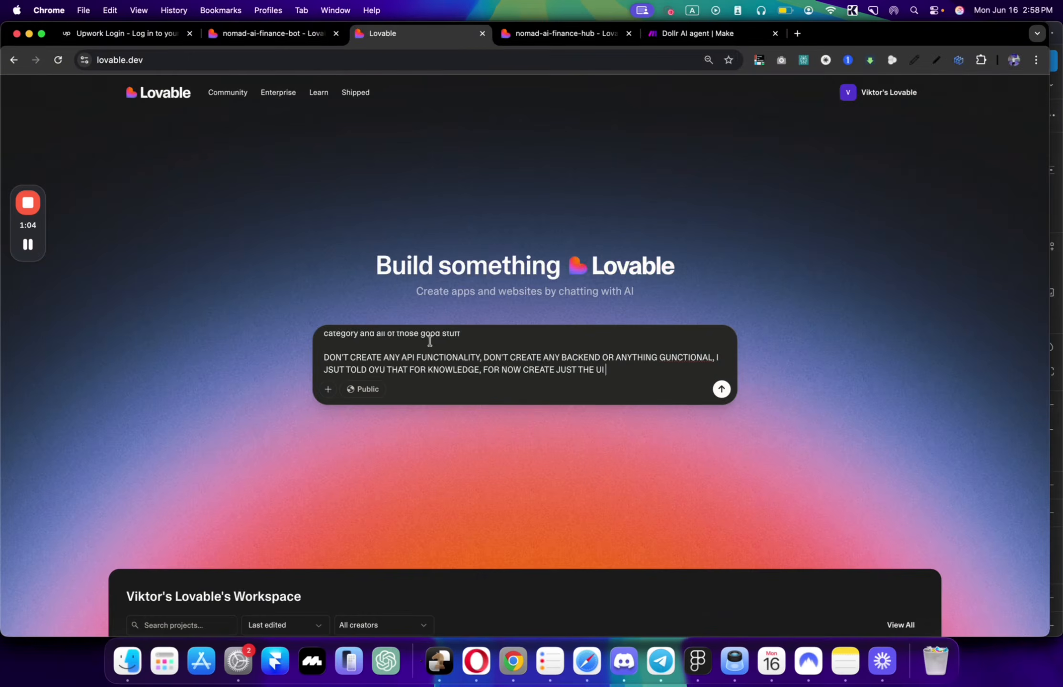
key(super+a)
key(BackSpace)
key(super+v)
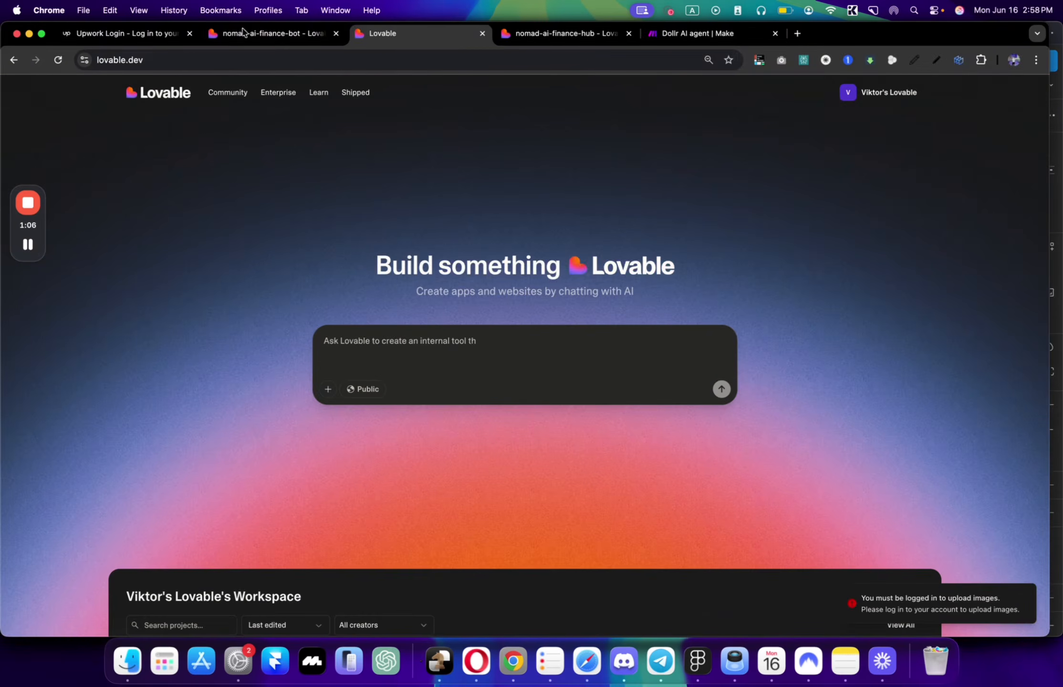
Step: Take the prompt text from the nomad-ai-finance-hub project and paste it into the Lovable home page prompt
click(276, 40)
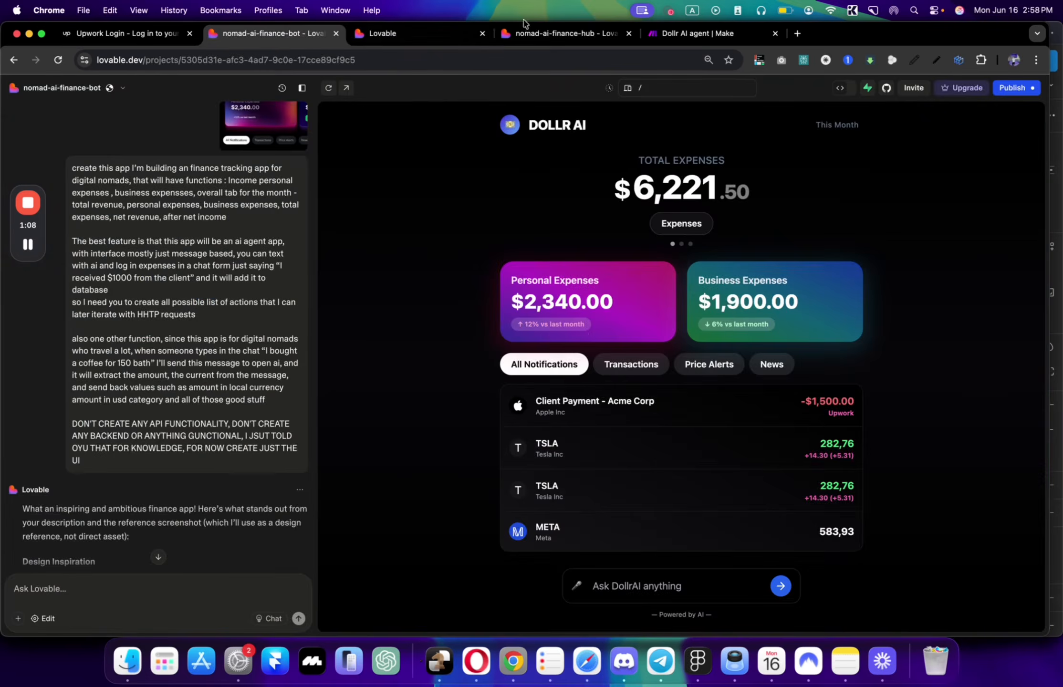
click(521, 38)
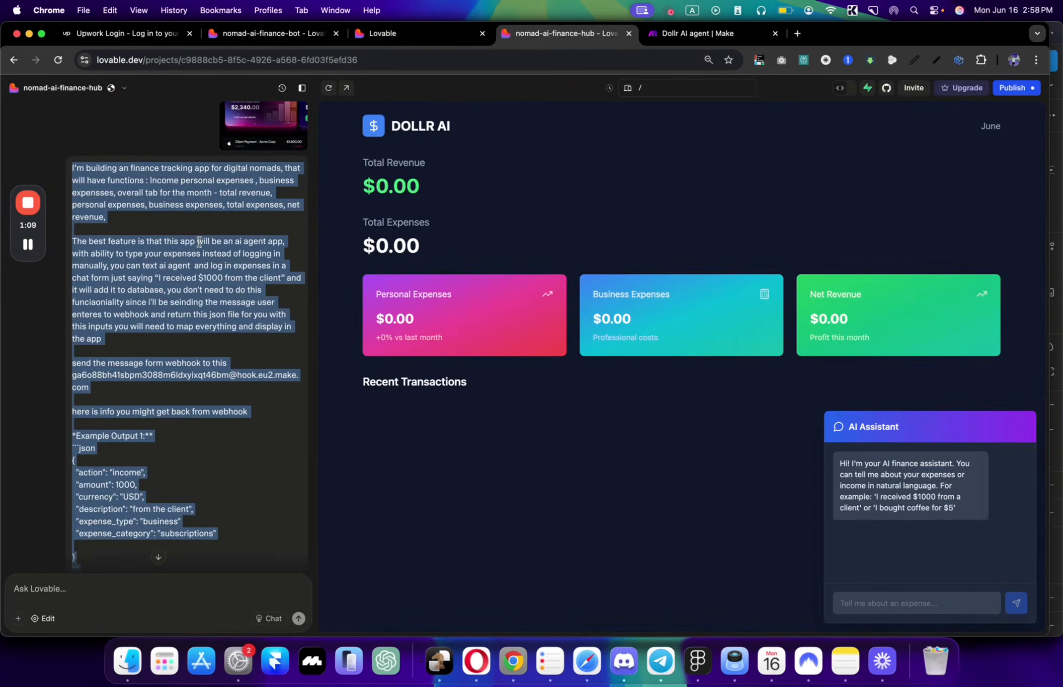
click(408, 35)
key(super+v)
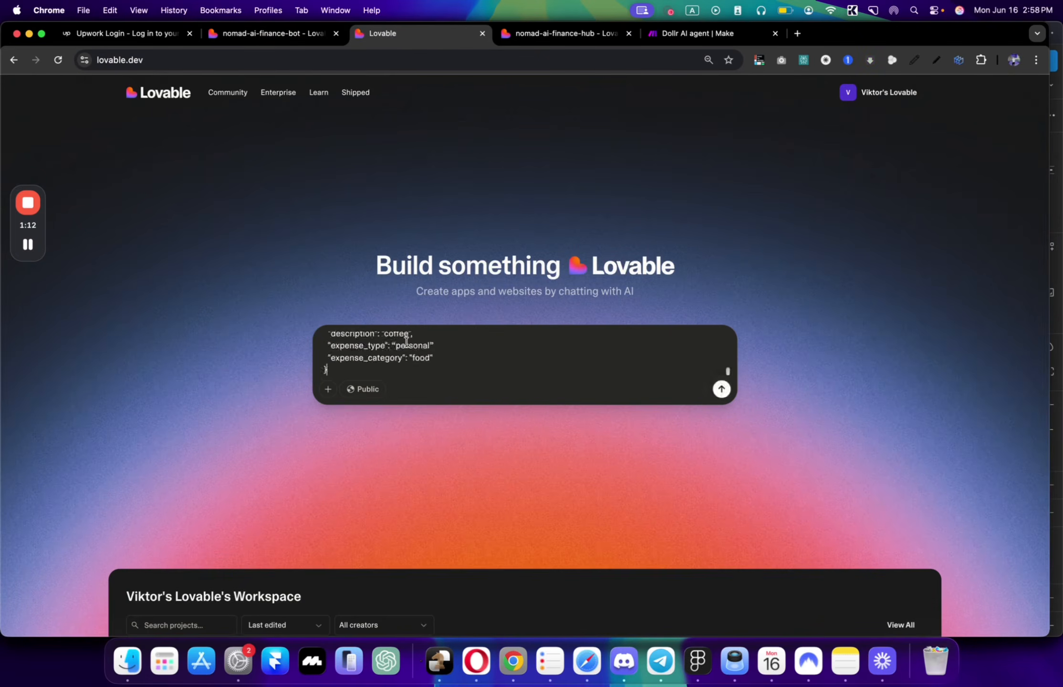
Step: Copy the V2 frame as a PNG in Figma again and paste it into the Lovable prompt in Chrome
key(super+Tab)
click(198, 352)
right_click(514, 138)
mouse_move(590, 201)
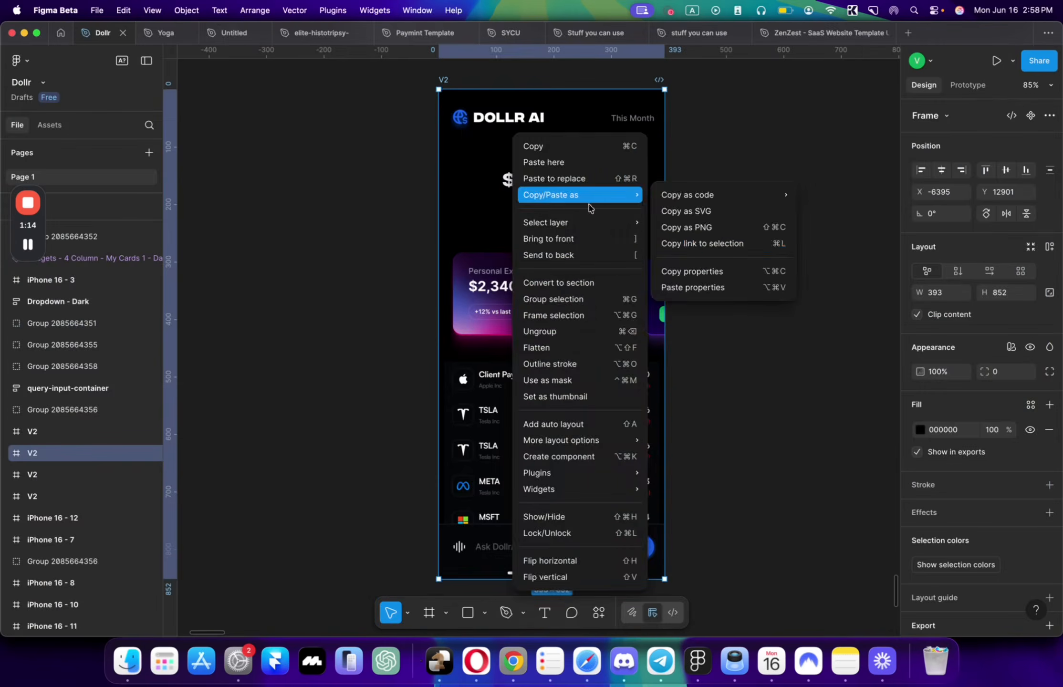
click(705, 229)
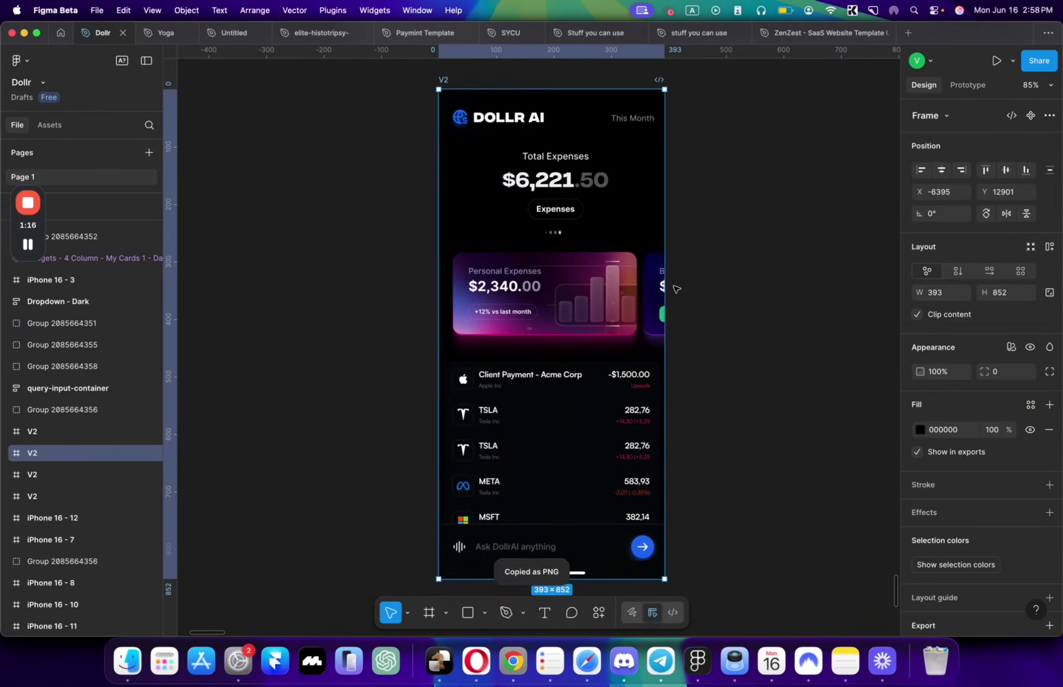
key(super+Tab)
key(super+v)
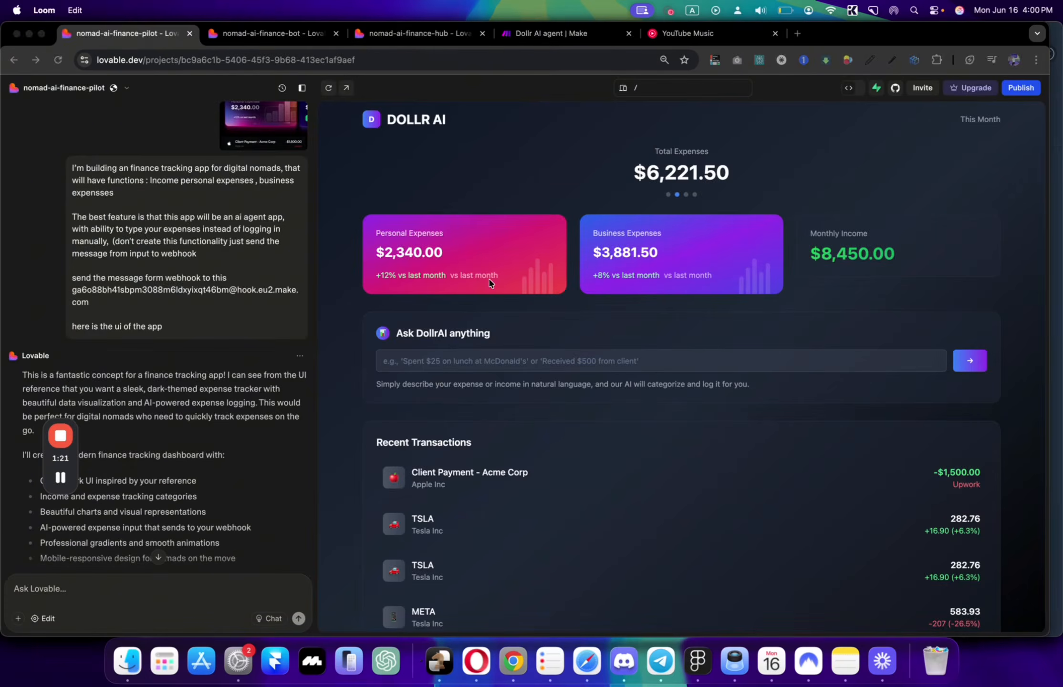
Step: Review the generated nomad-ai-finance-pilot app and highlight the webhook instruction in its original prompt
click(509, 251)
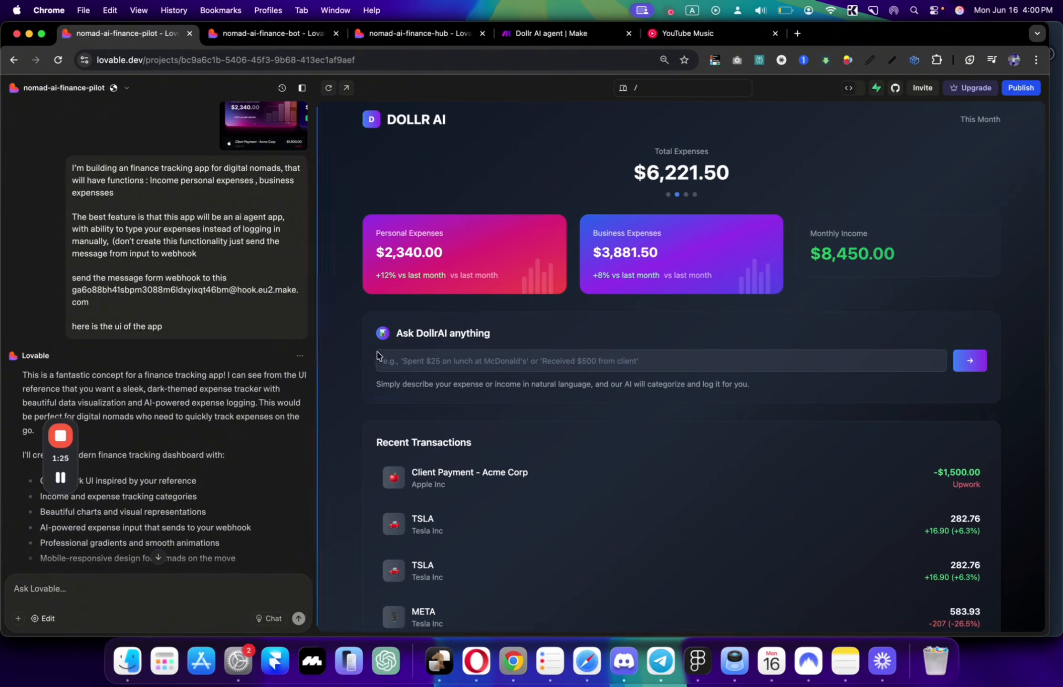
click(469, 358)
scroll(240, 450, down, 5)
scroll(191, 334, up, 3)
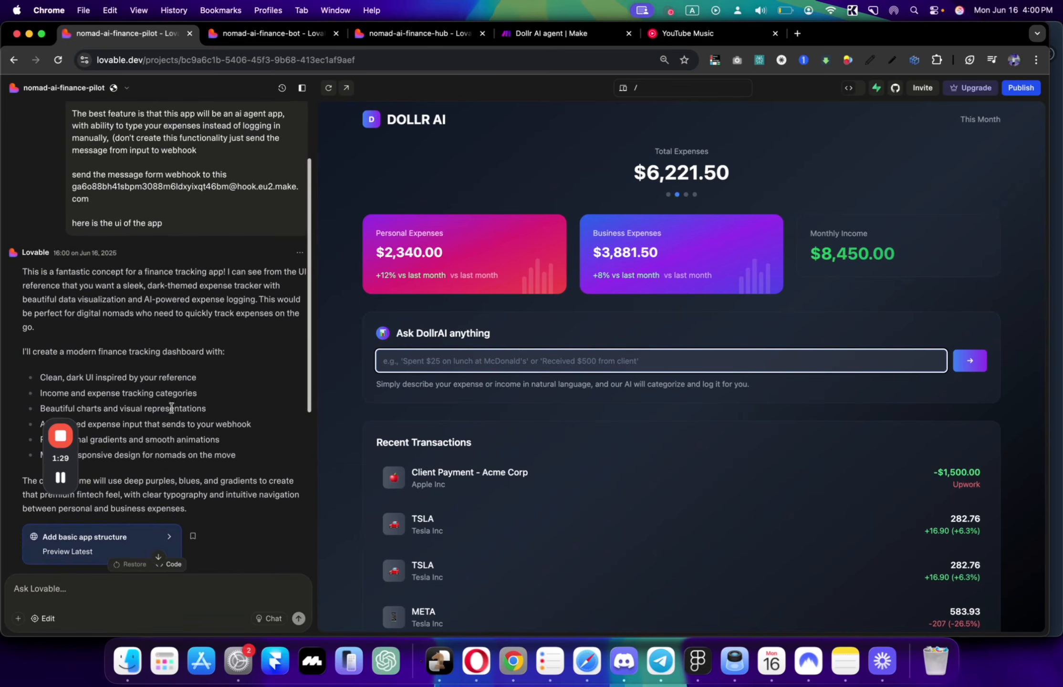
drag(119, 209, 70, 178)
Step: Run the Dollr AI agent scenario once in Make so it waits for incoming webhook data
click(542, 35)
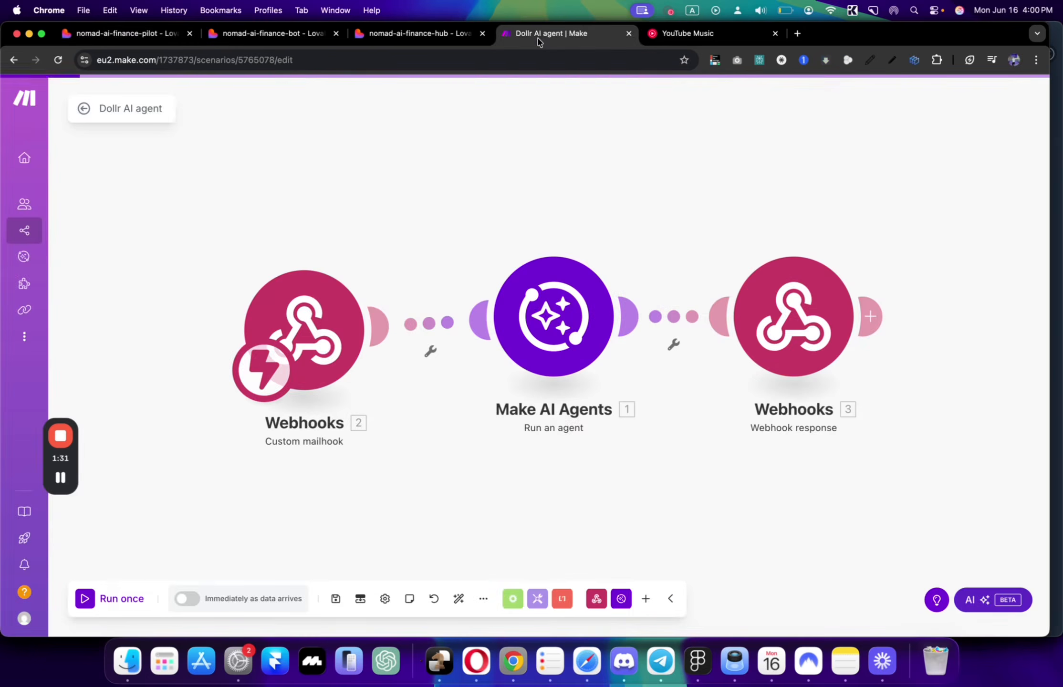
click(125, 599)
click(223, 617)
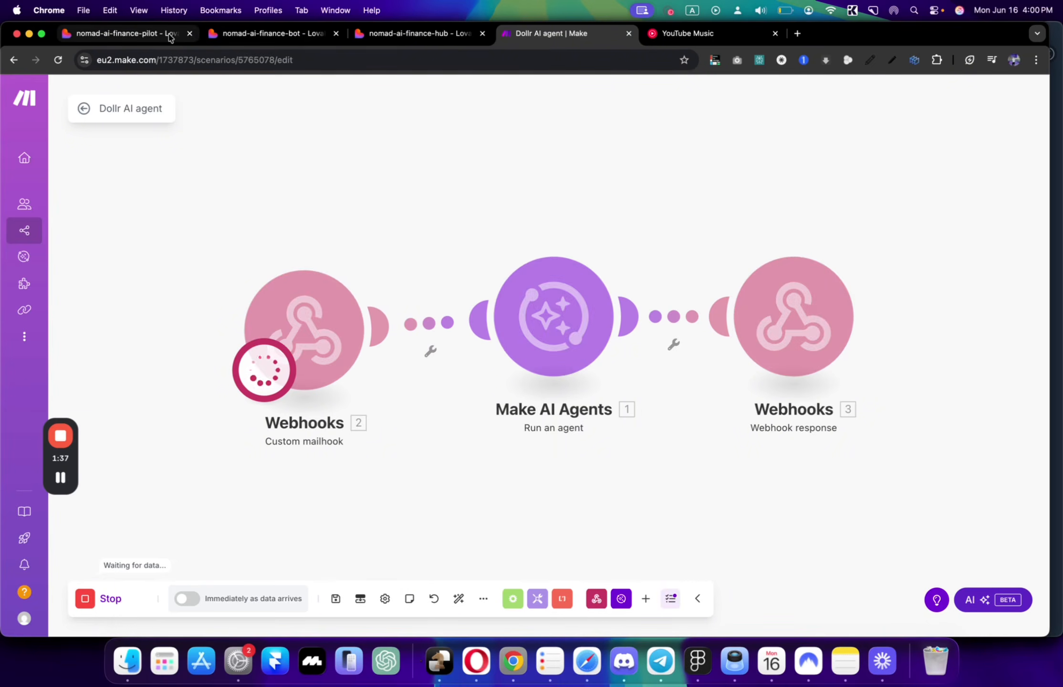
Step: Submit the expense message "coffee 25 BTH" through Ask DollrAI in the nomad-ai-finance-pilot preview
click(129, 34)
click(438, 362)
text(coffee 25 BTH)
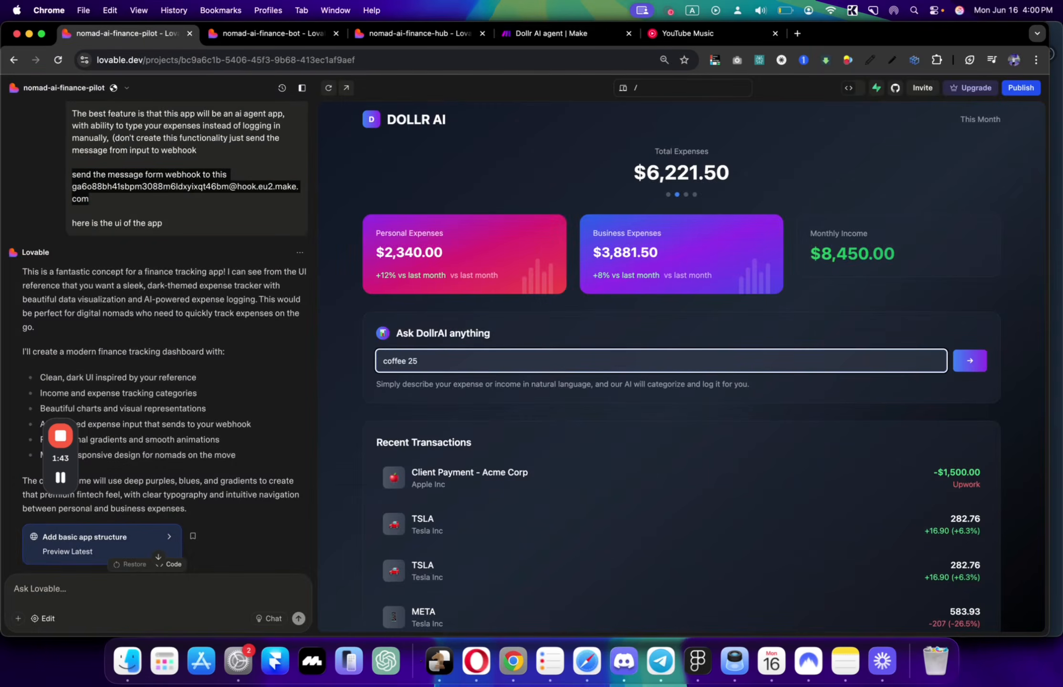
click(964, 364)
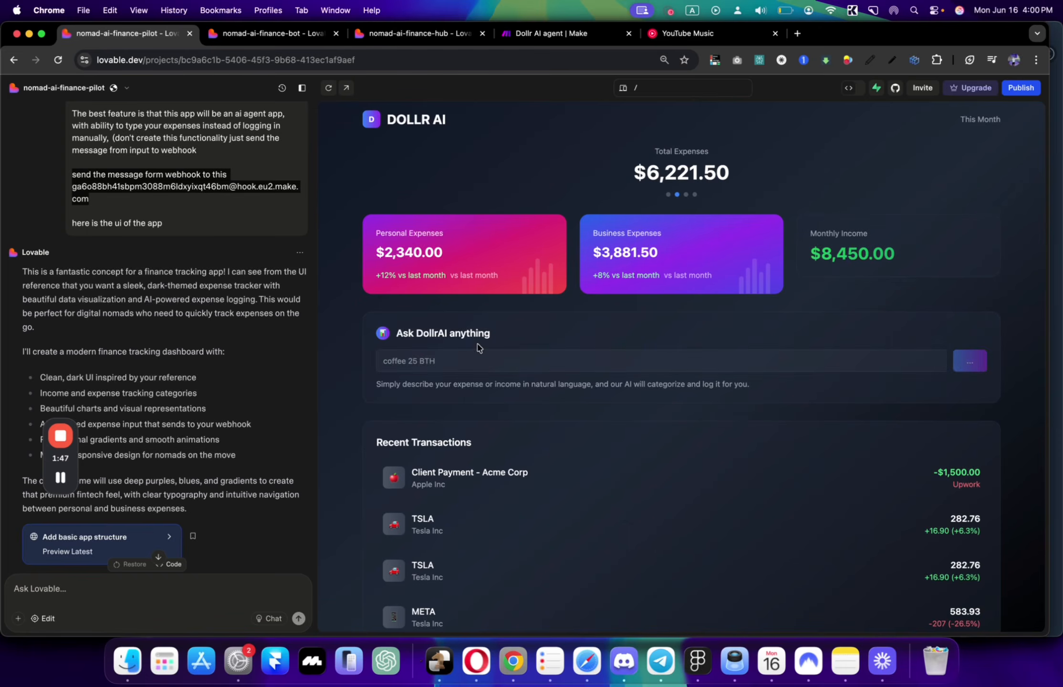
Step: Check the scenario run in Make, and inspect the expense totals and recent transactions in the app preview
click(565, 35)
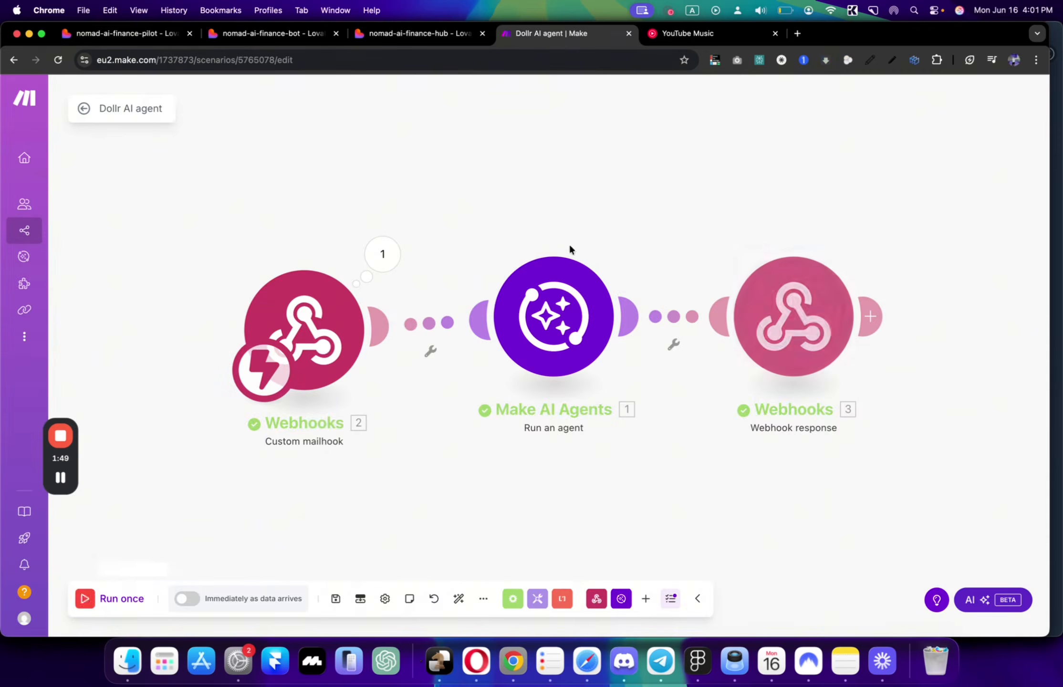
click(145, 38)
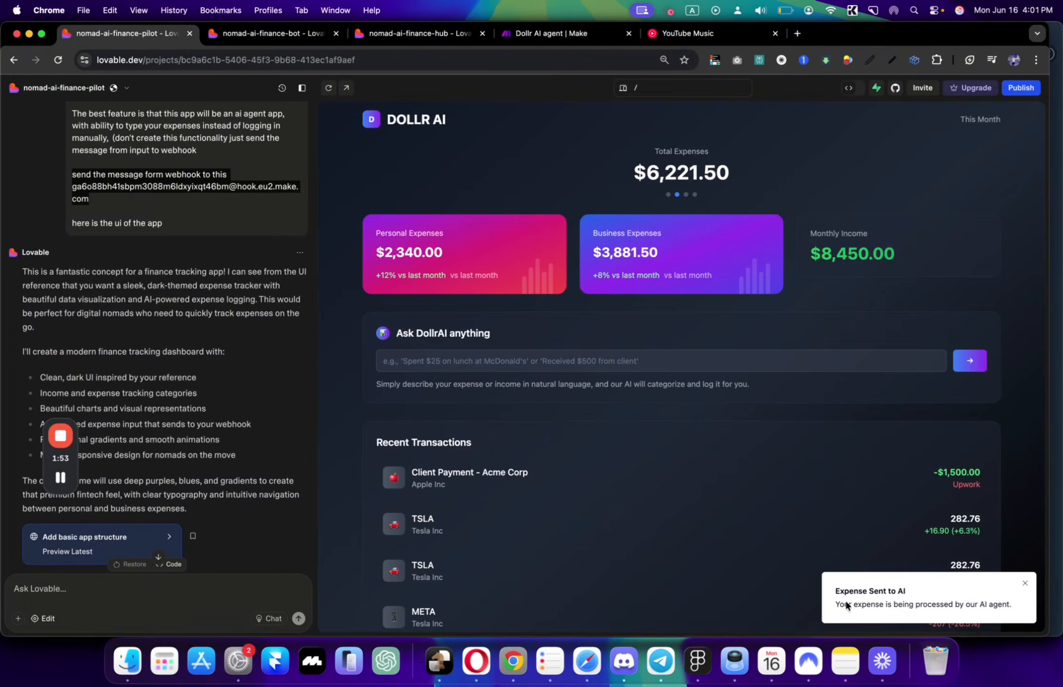
scroll(845, 606, down, 2)
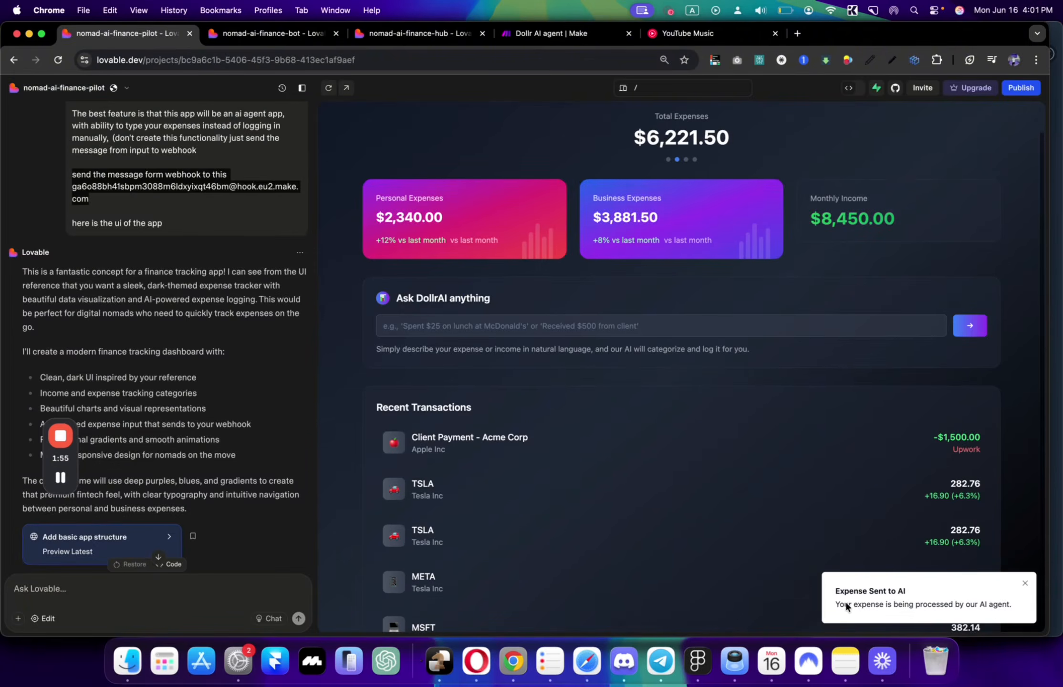
scroll(775, 444, down, 1)
scroll(775, 444, up, 3)
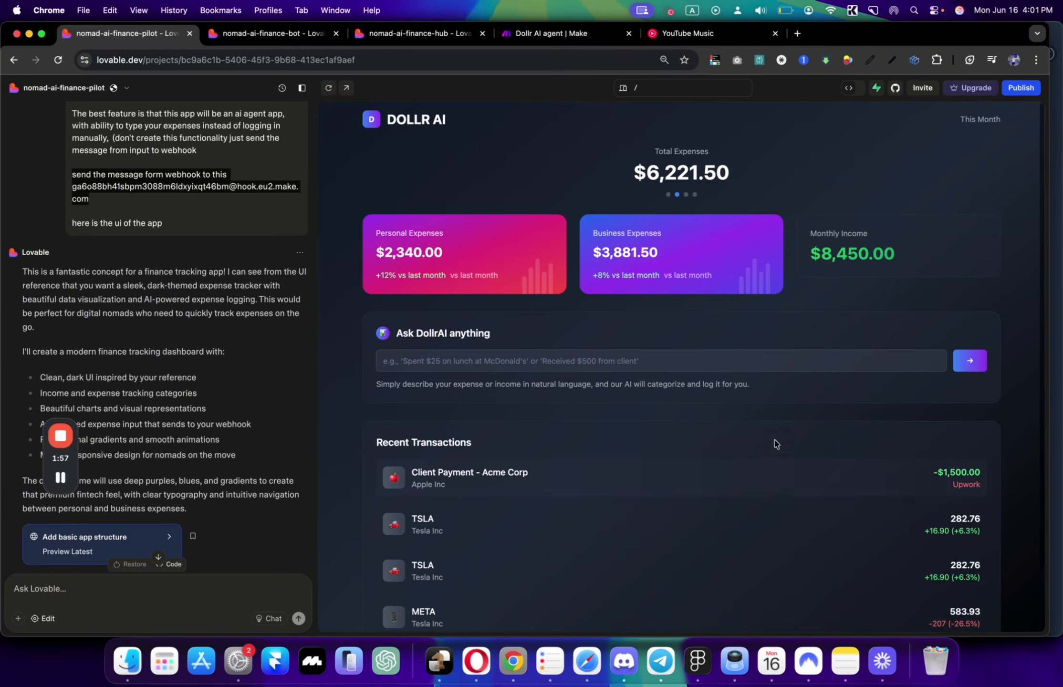
Step: Prompt Lovable to map incoming webhook responses correctly and display them in the app, including the example inputs and JSON outputs copied from Notes
click(109, 586)
text(yo)
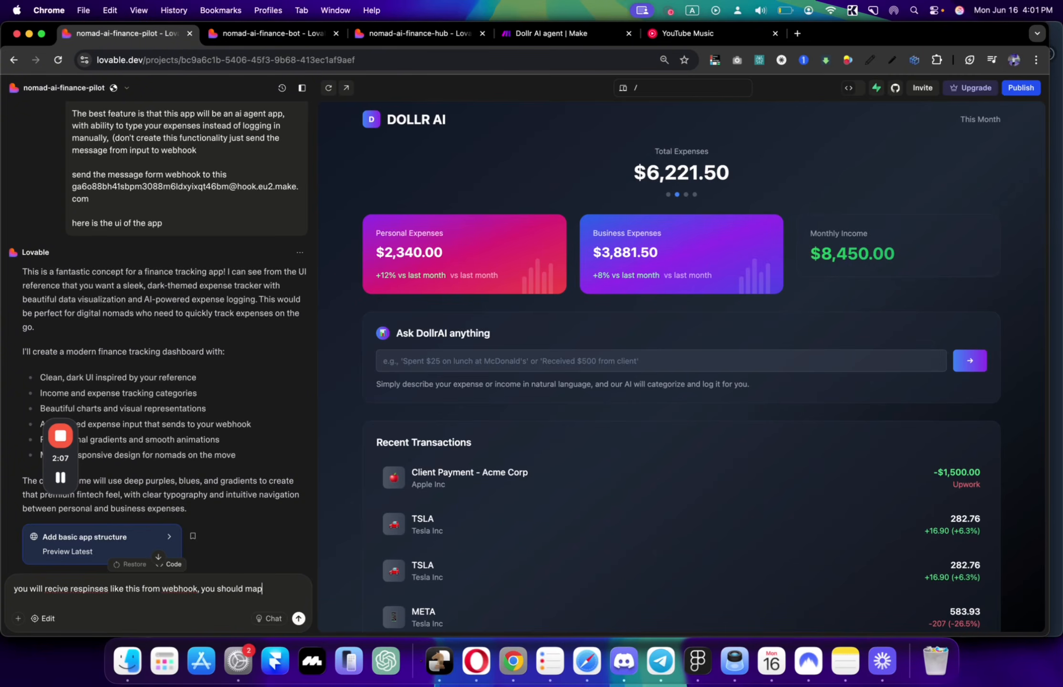
text(rerecty and display in the app)
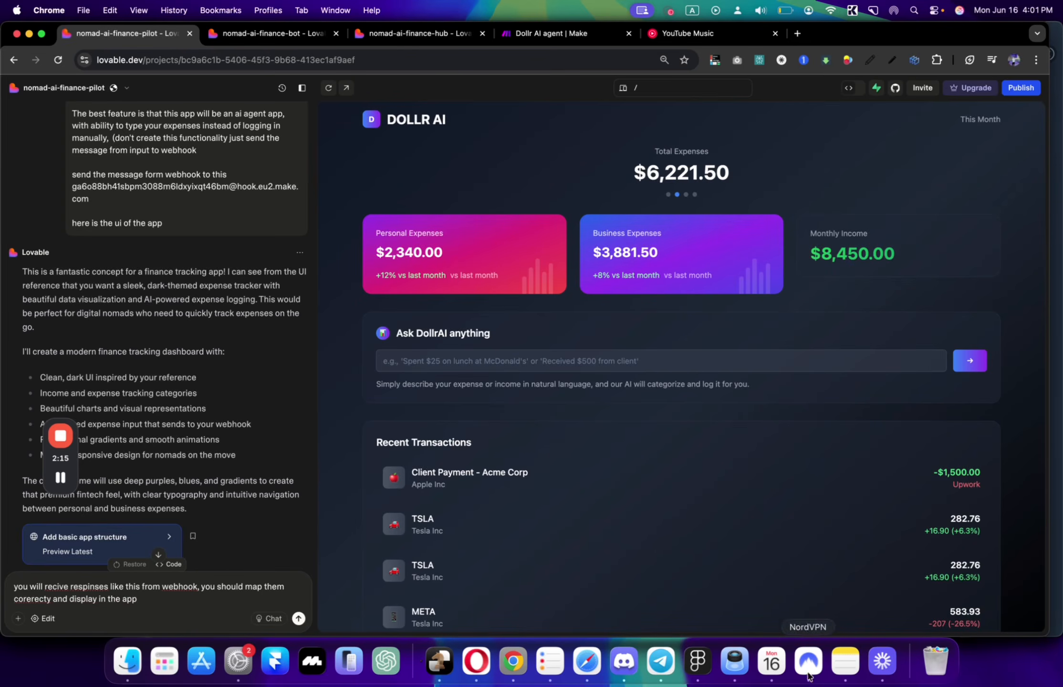
click(845, 662)
drag(463, 532, 432, 247)
key(super+c)
key(super+Tab)
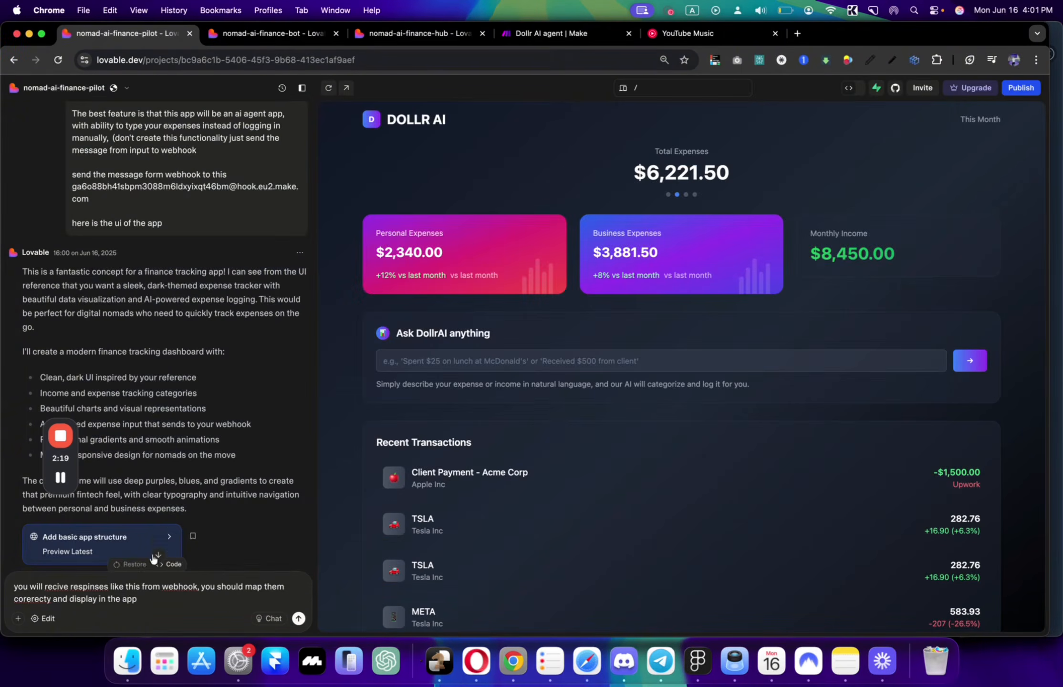
key(super+v)
key(Return)
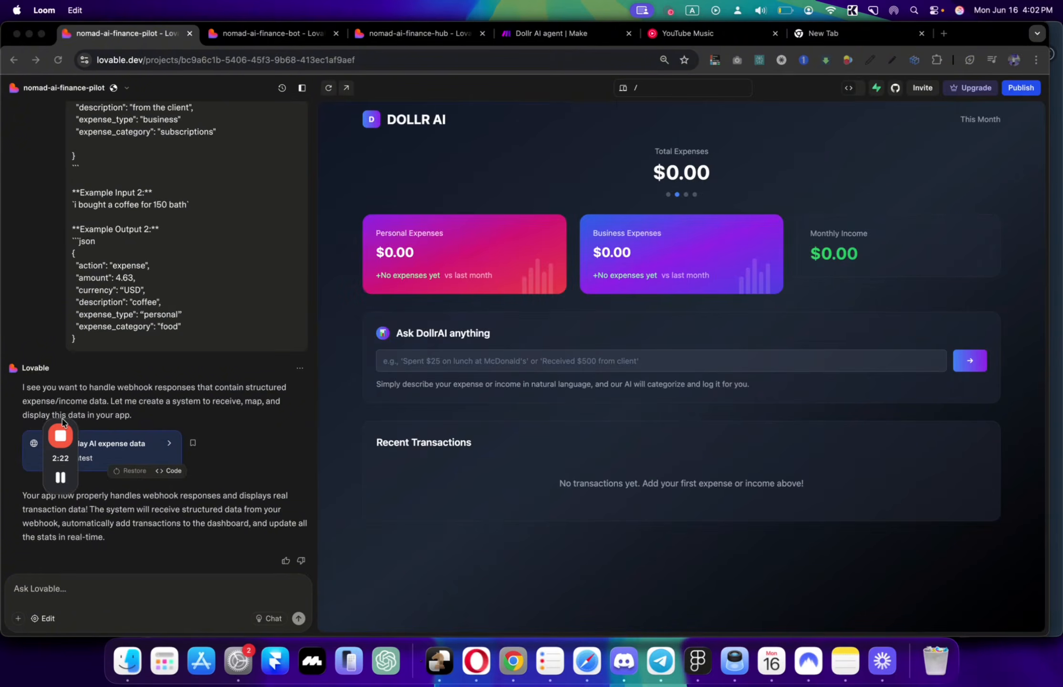
Step: Read Lovable's reply and highlight its phrase about handling webhook responses
drag(63, 422, 47, 359)
click(116, 492)
drag(116, 491, 184, 496)
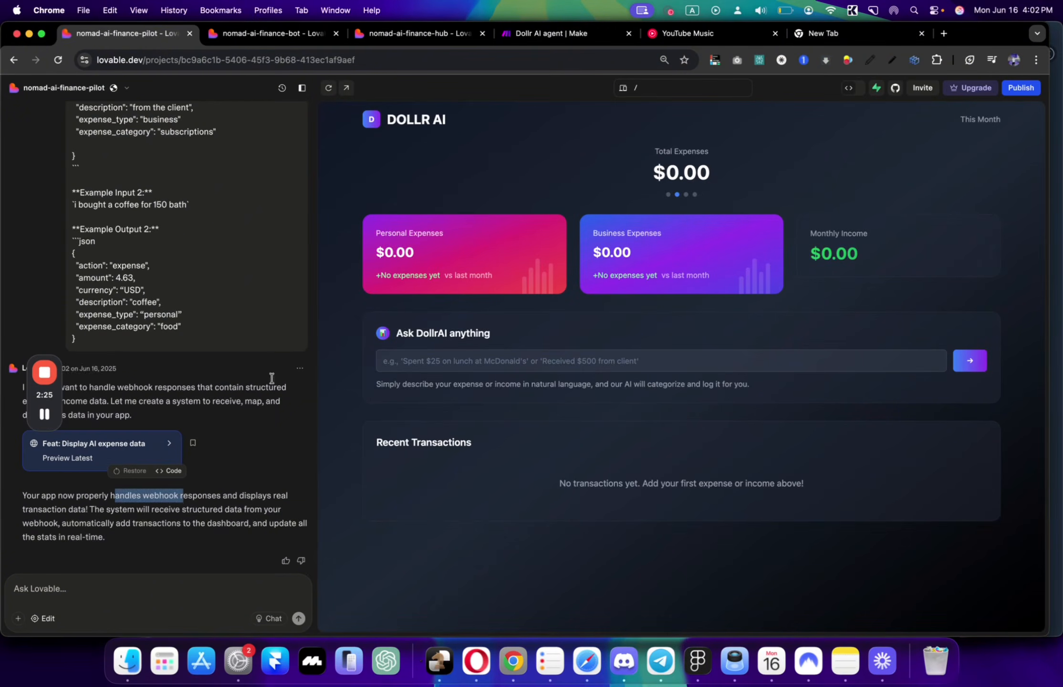
Step: Examine the Custom mailhook's received data bundle and its module settings in the Dollr AI agent scenario in Make
click(539, 33)
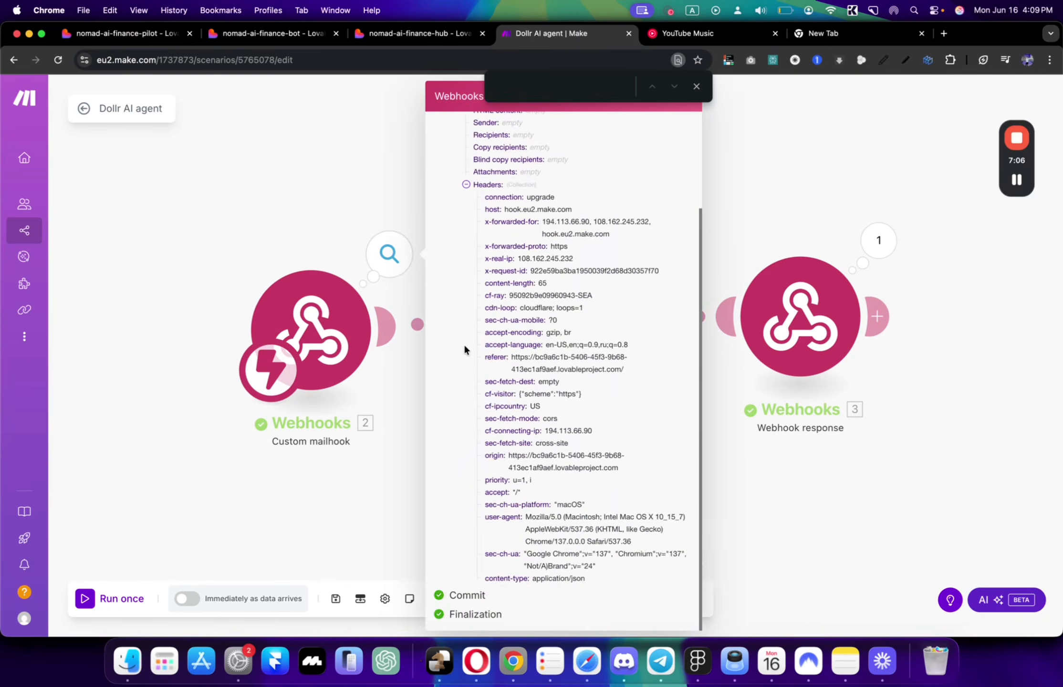
scroll(465, 350, up, 5)
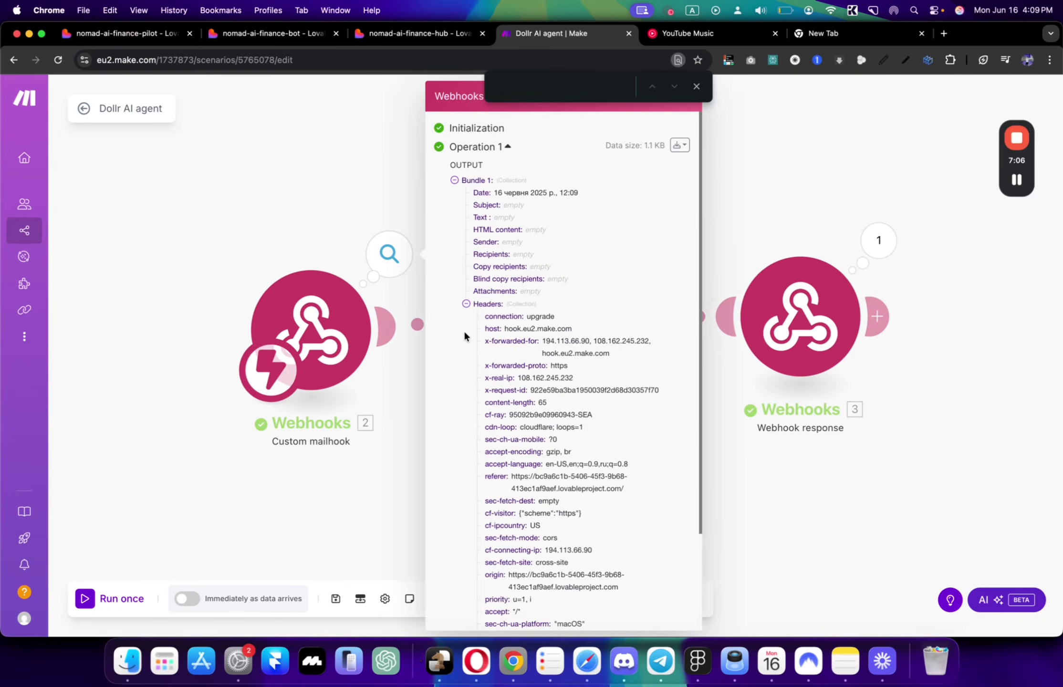
click(400, 203)
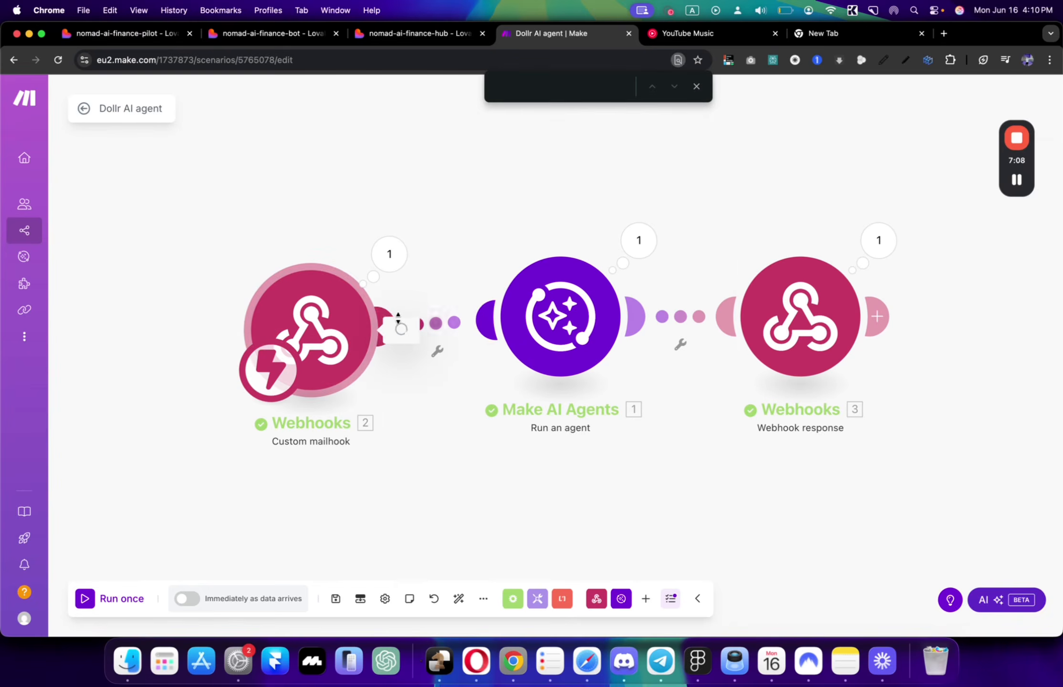
click(325, 444)
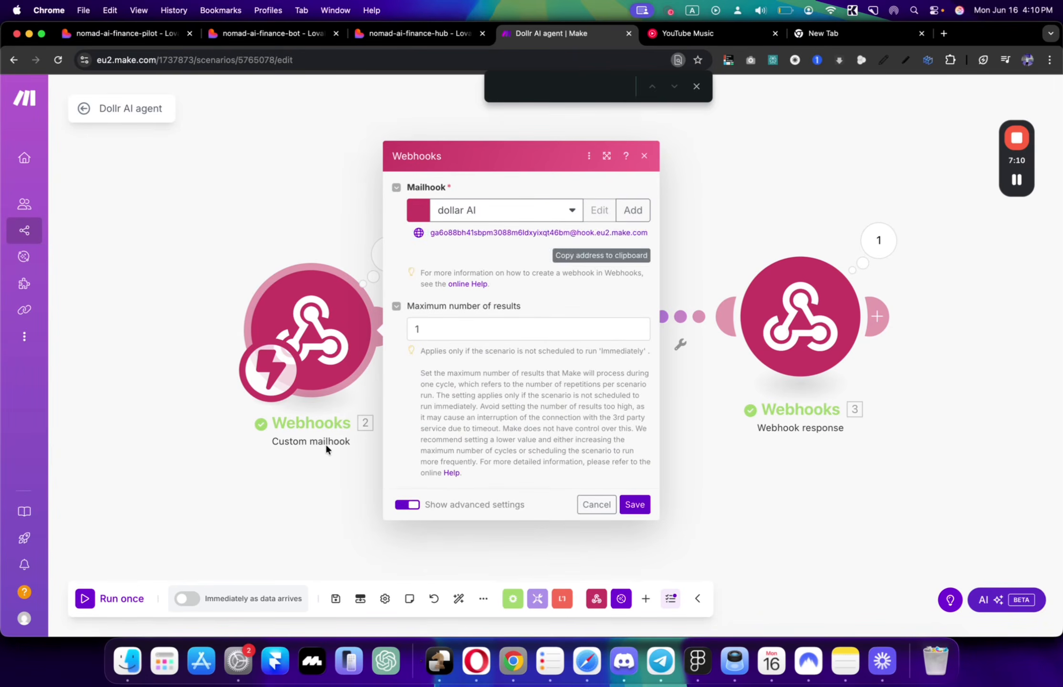
click(293, 192)
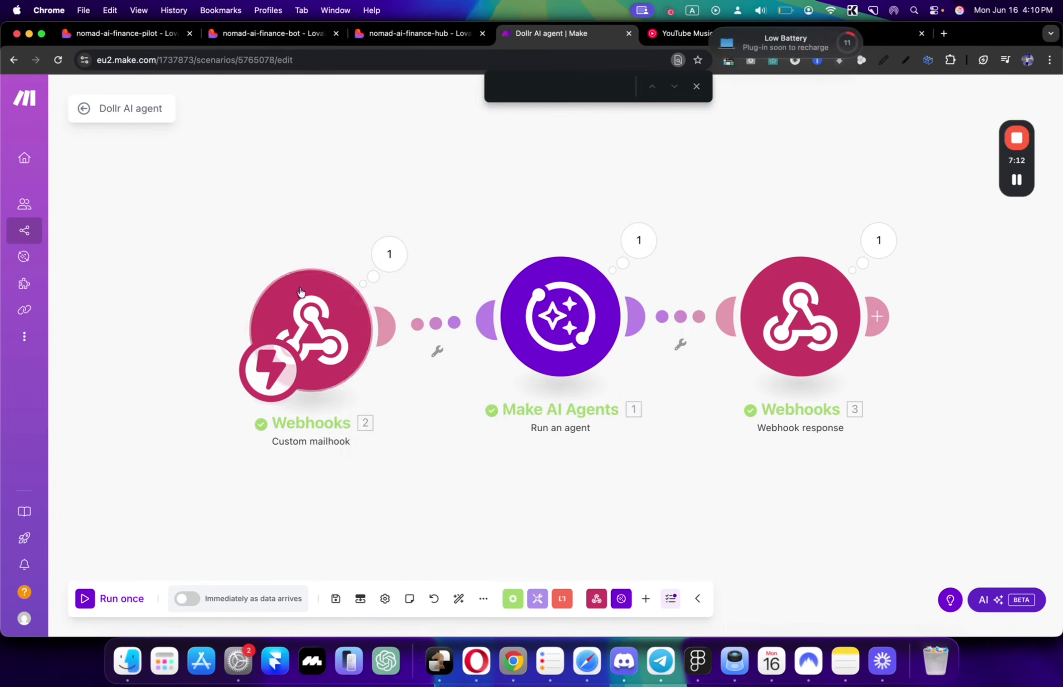
Step: Add a Custom webhook trigger module from the Webhooks app to the scenario, above the Custom mailhook
right_click(304, 213)
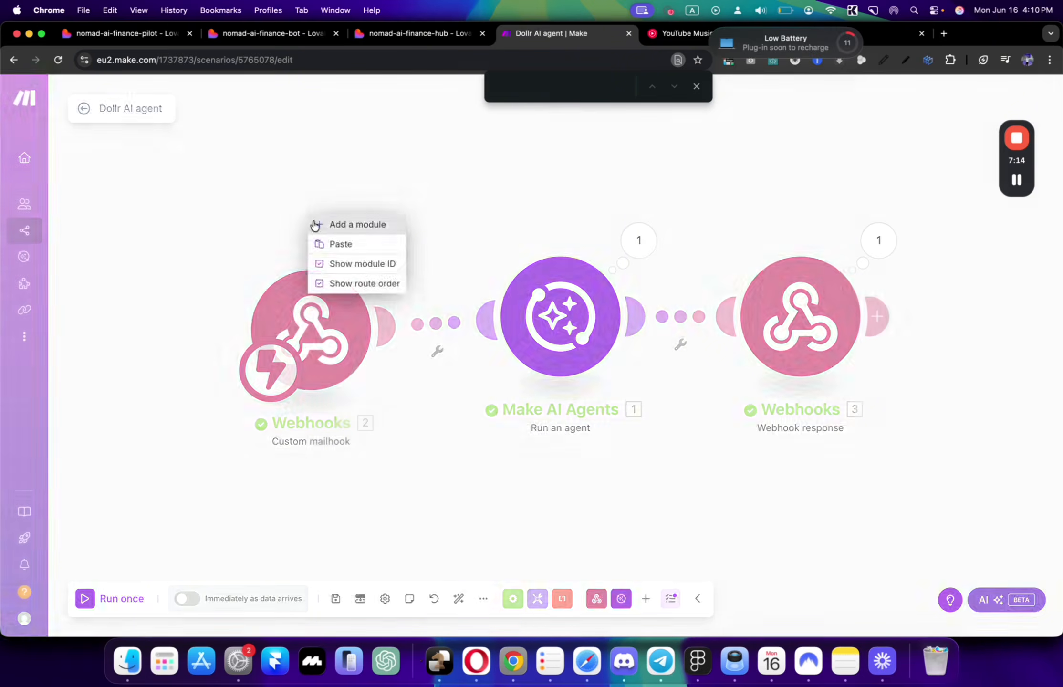
click(323, 224)
click(337, 212)
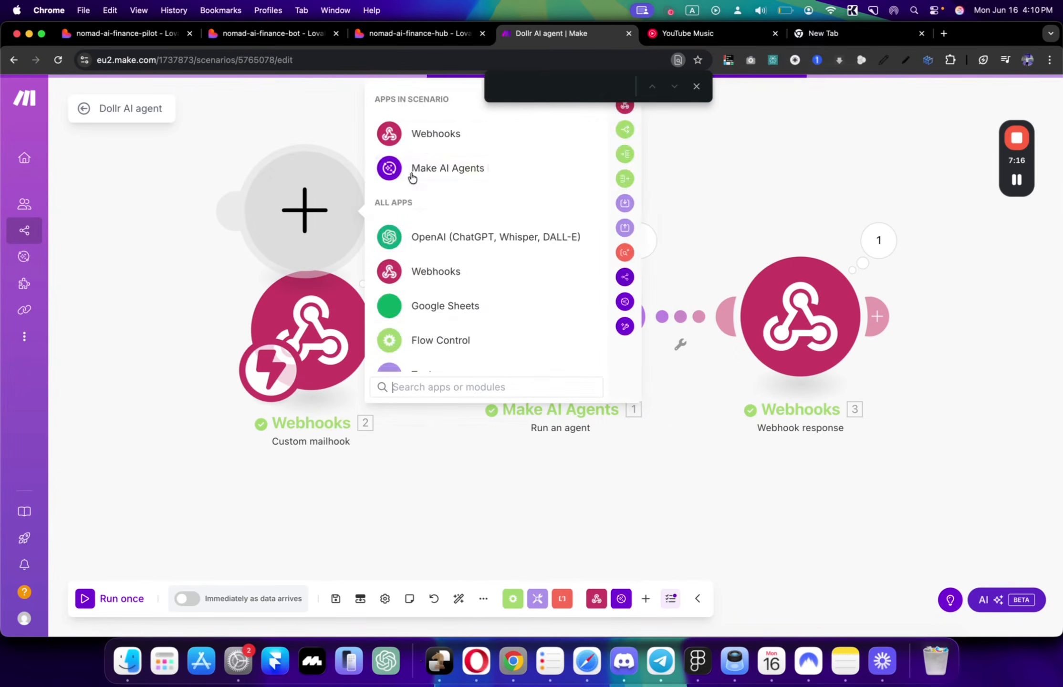
click(431, 135)
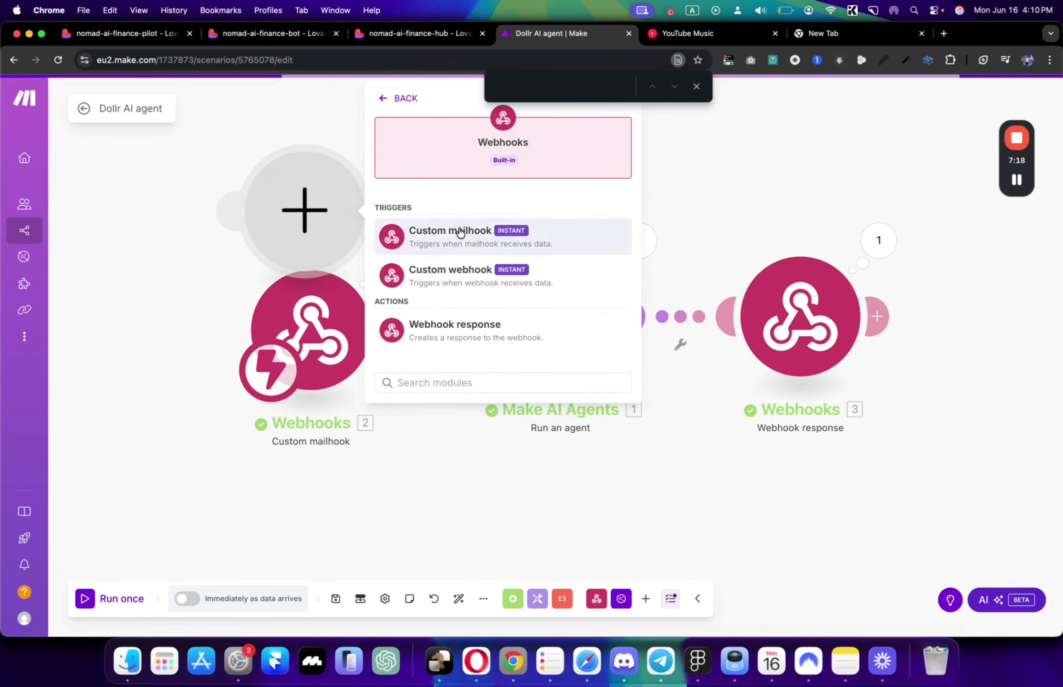
click(461, 284)
Step: Delete the Custom mailhook module and the empty placeholder module it leaves in the scenario
right_click(342, 349)
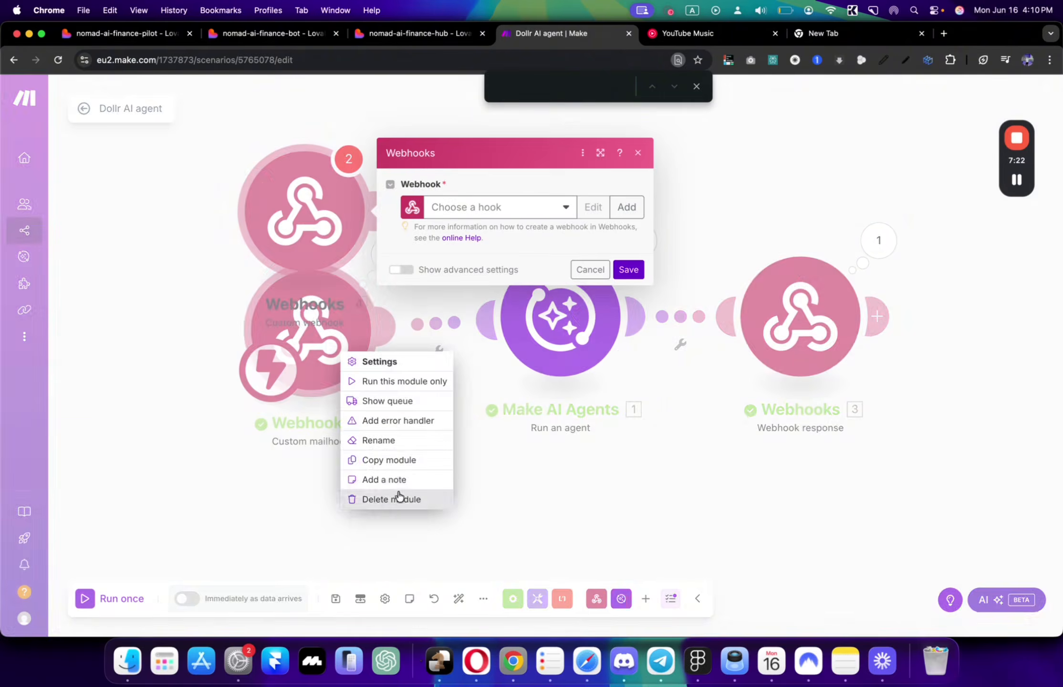
click(391, 499)
right_click(310, 329)
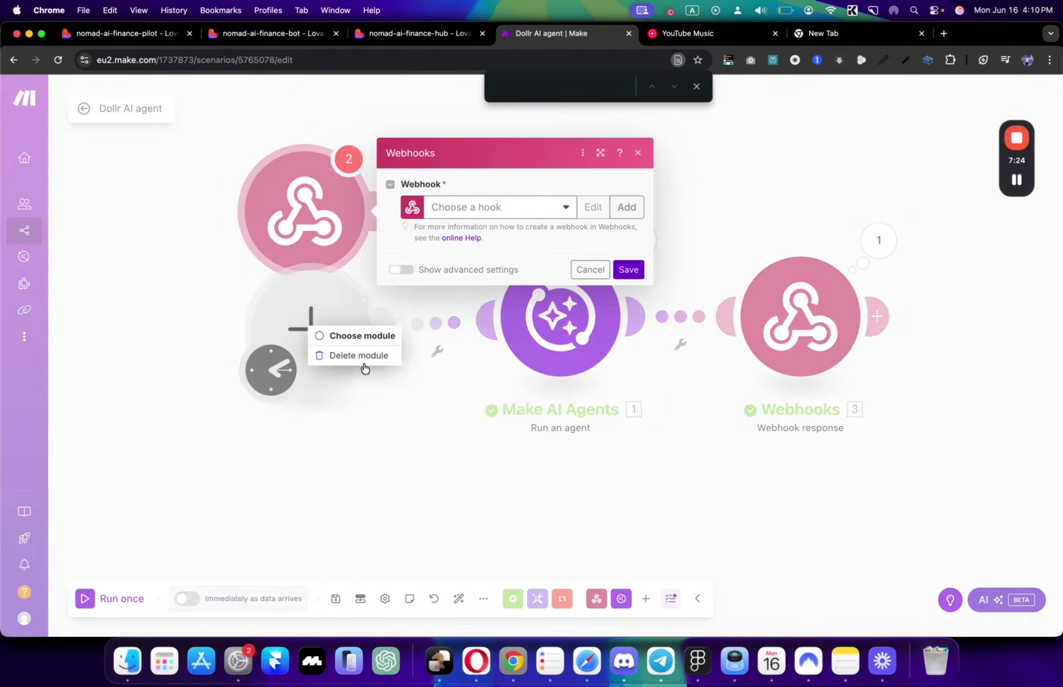
click(350, 357)
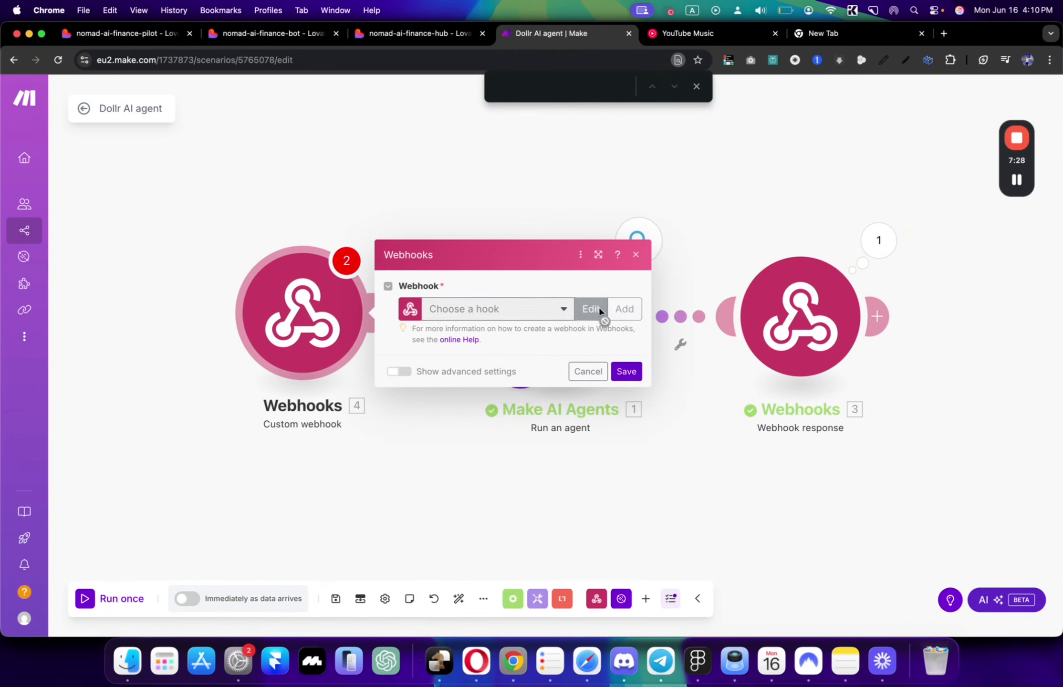
Step: Create a webhook named "My gateway-webhook webhook" for the Custom webhook module and copy its address
click(625, 309)
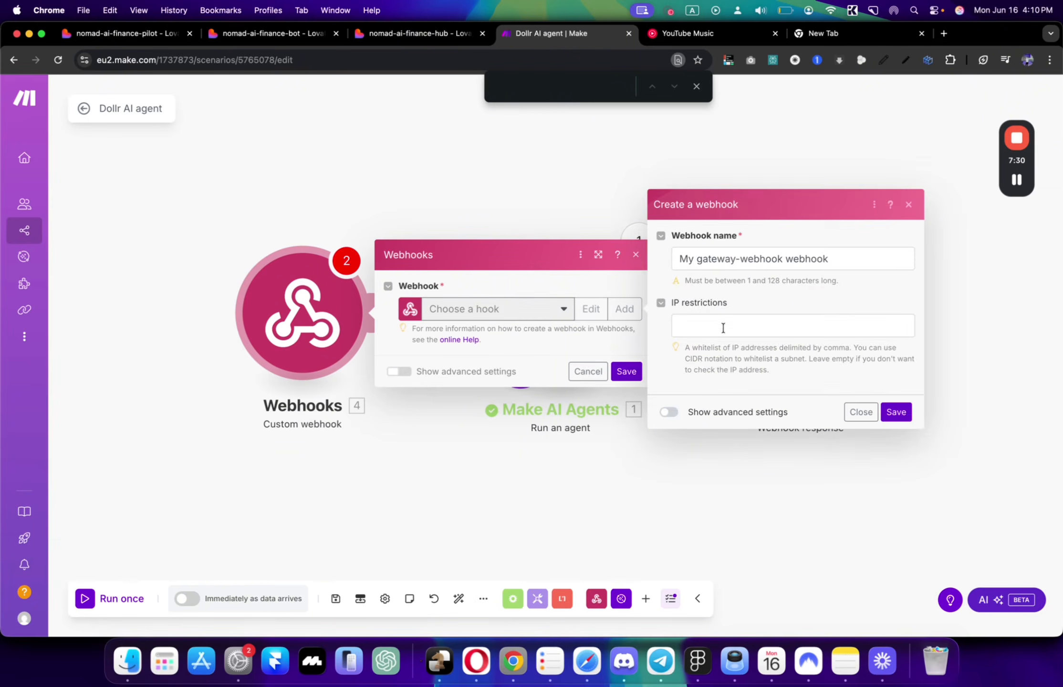
click(897, 413)
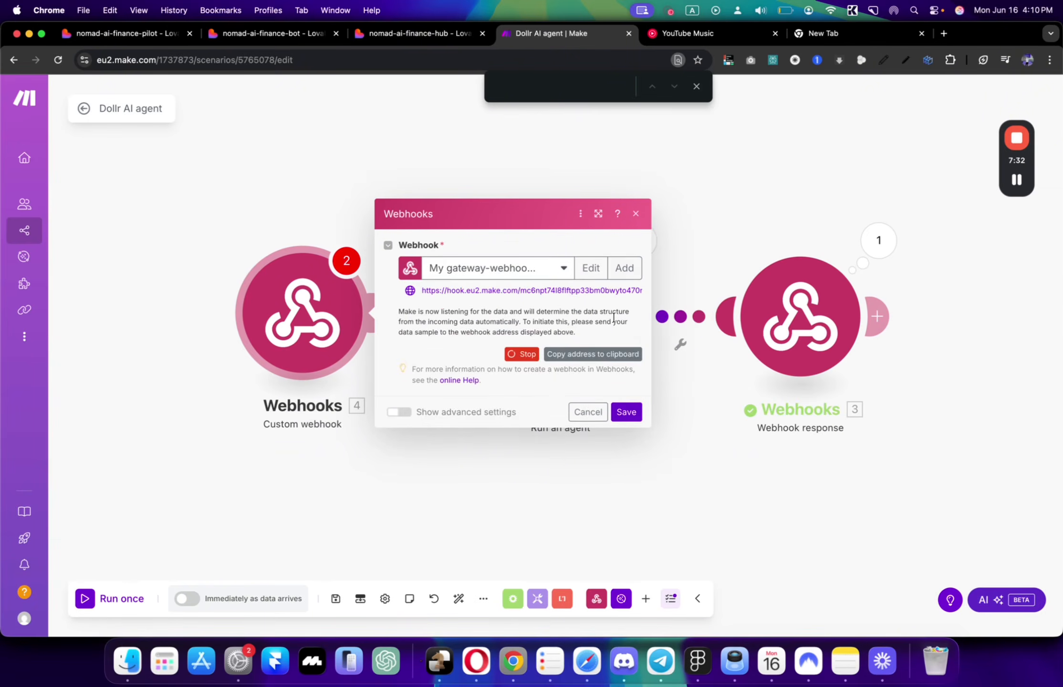
Step: Tell Lovable in the nomad-ai-finance-pilot chat that the earlier webhook was wrong, and send it the new Make webhook address
click(122, 33)
click(113, 604)
text(here is the corrent webhook, i send you the wrong webhook beore)
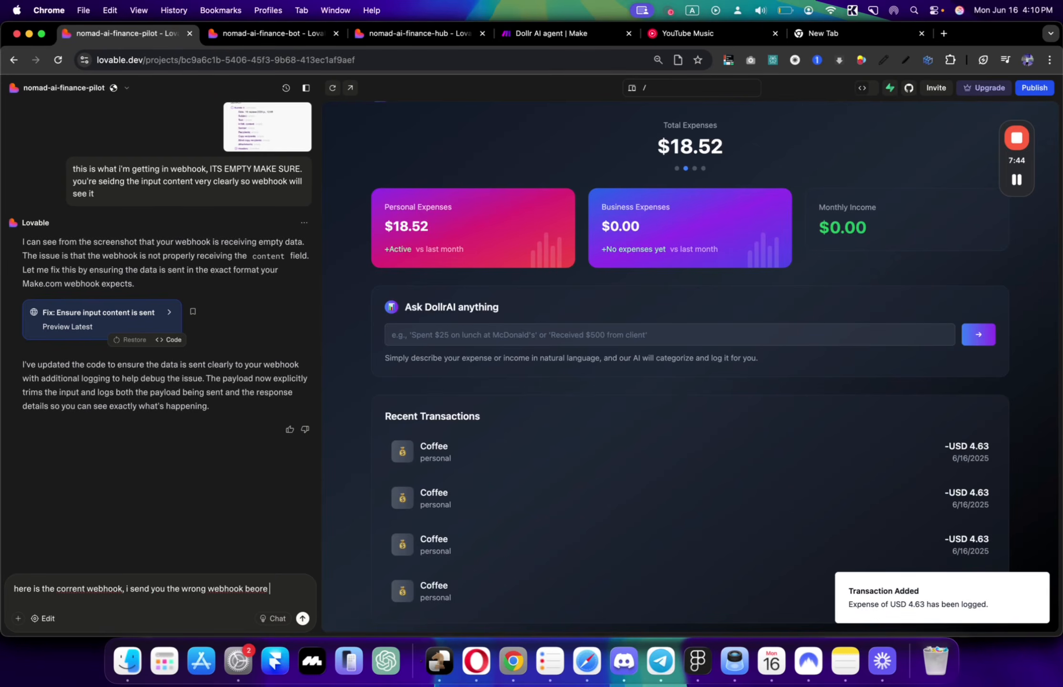
key(shift+Return)
key(super+v)
double_click(247, 586)
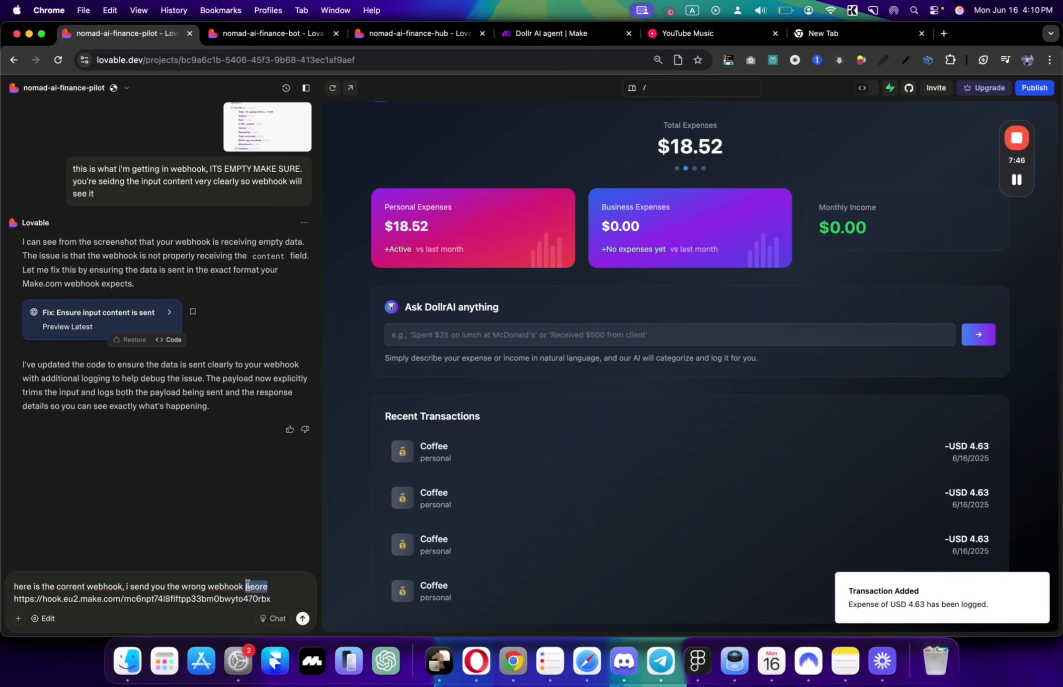
text(be)
key(Return)
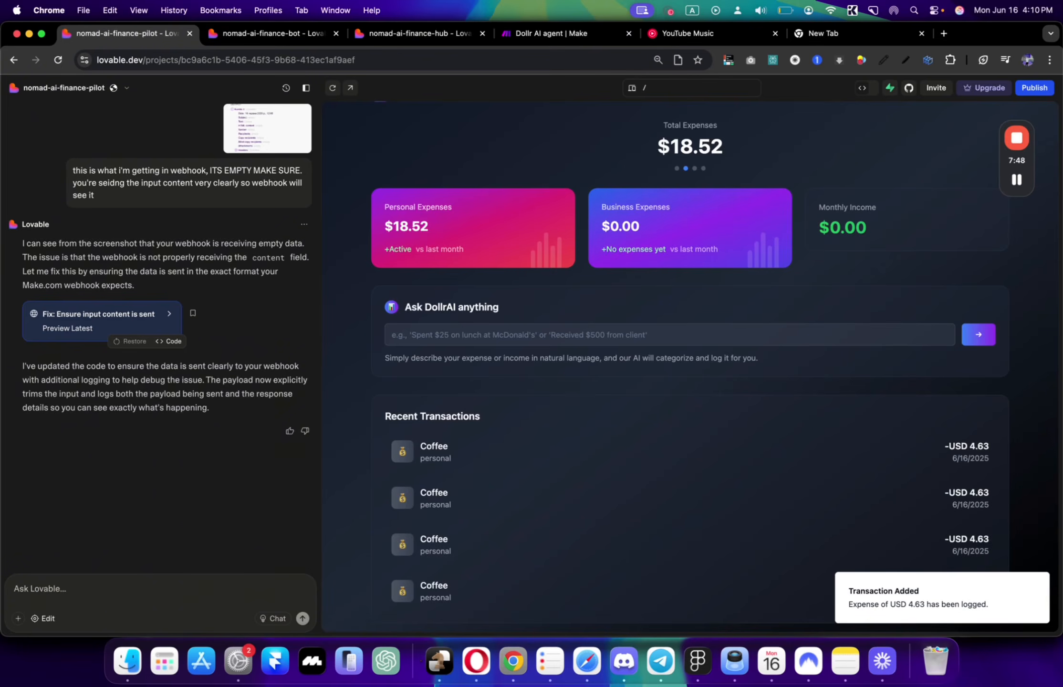
Step: Return to the Dollr AI agent scenario in Make and save the Custom webhook module's settings
click(420, 33)
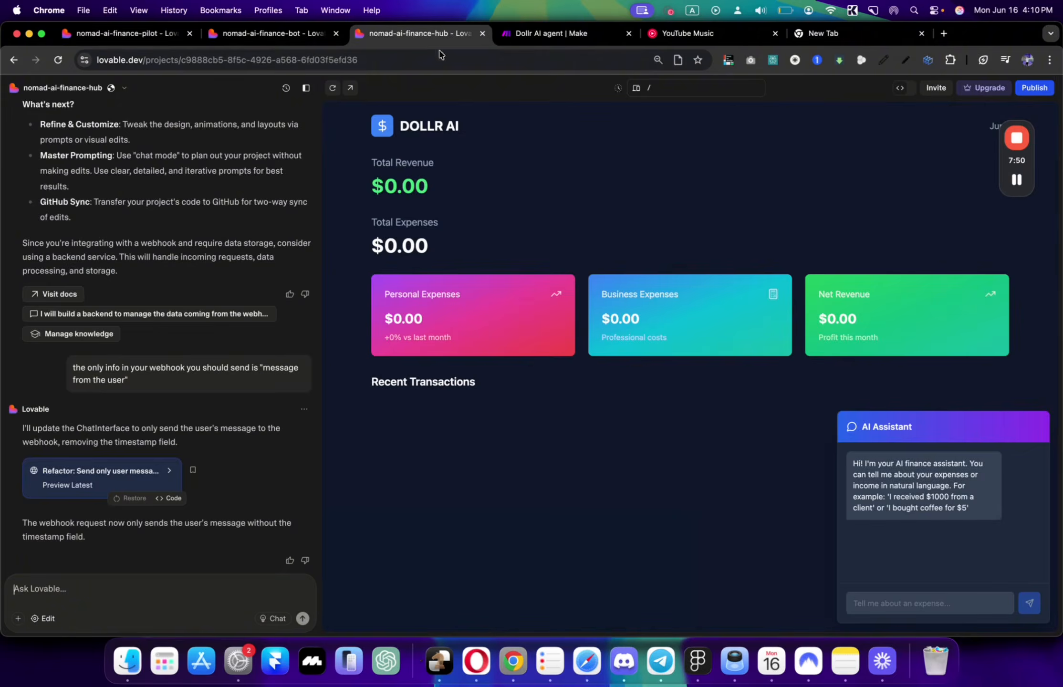
click(543, 39)
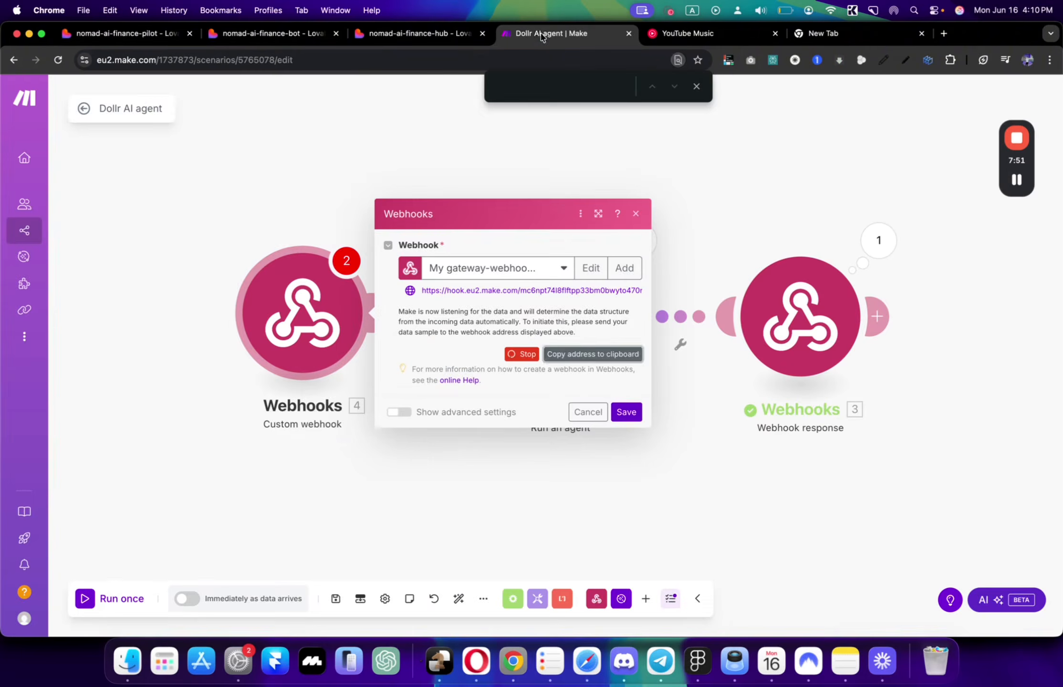
click(629, 414)
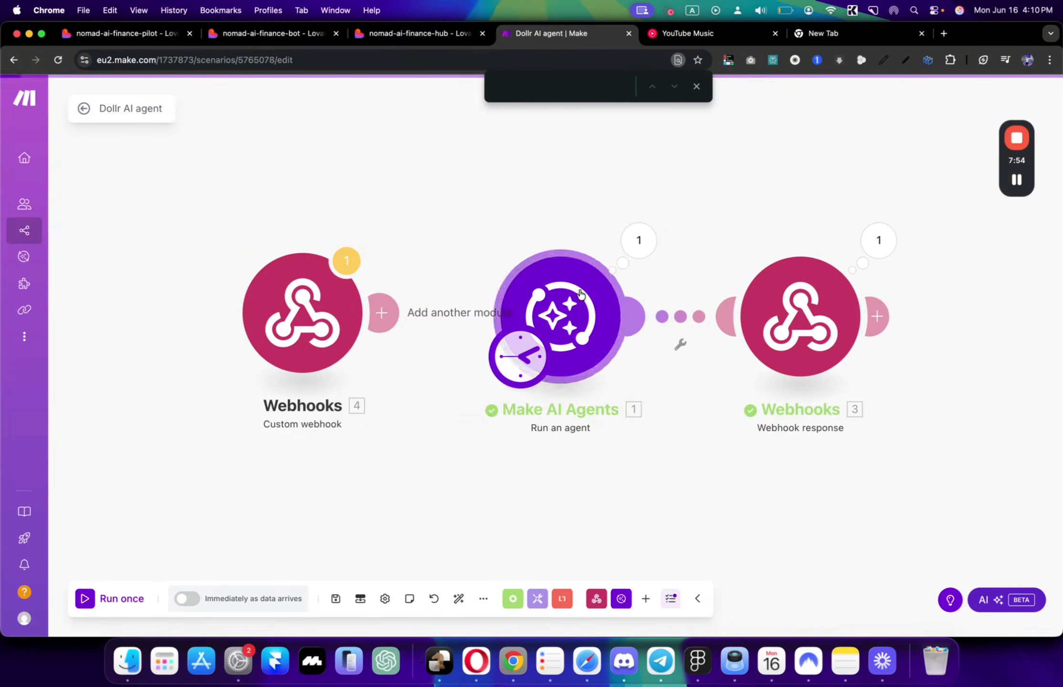
Step: Check the Custom webhook's warning, connect the module to Make AI Agents, and run only the webhook module
click(347, 260)
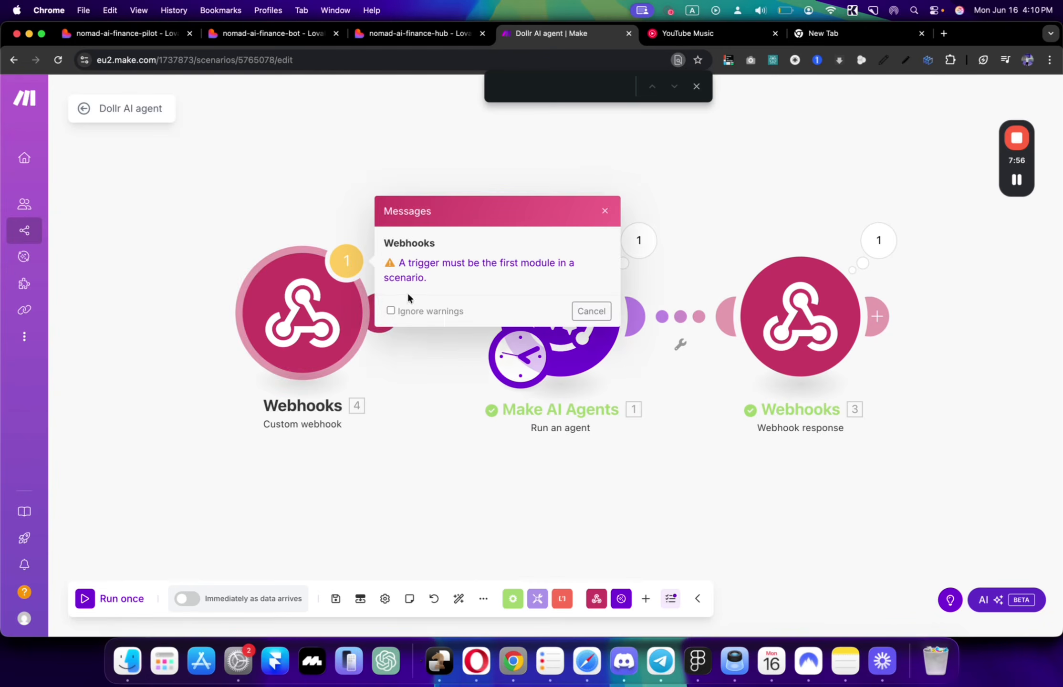
click(413, 270)
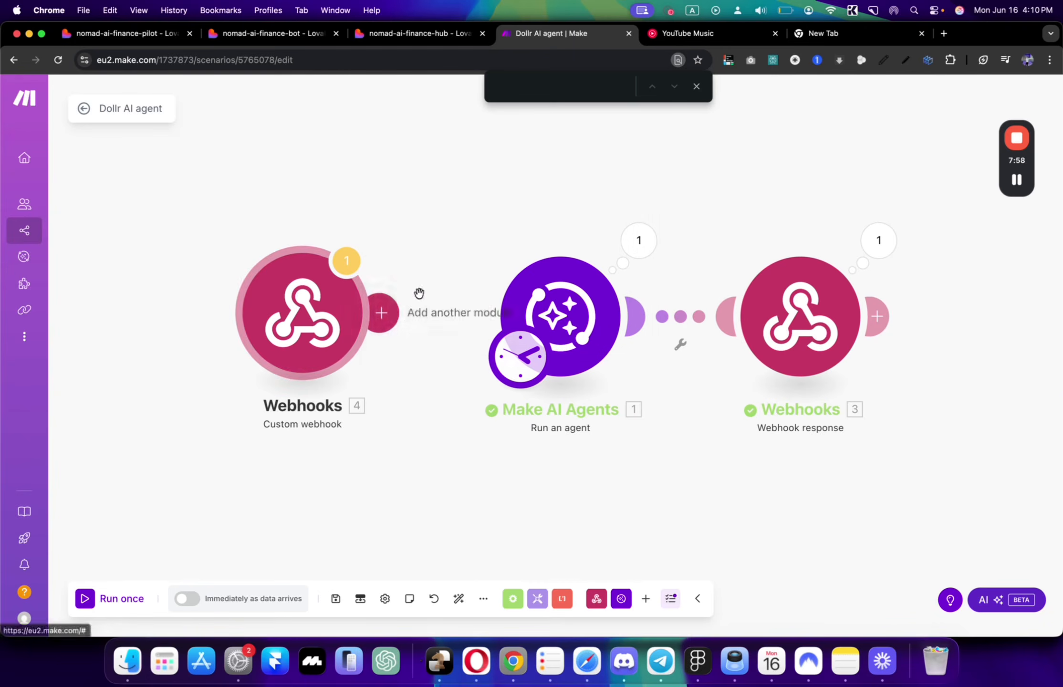
drag(381, 313, 497, 315)
drag(375, 312, 492, 315)
right_click(347, 306)
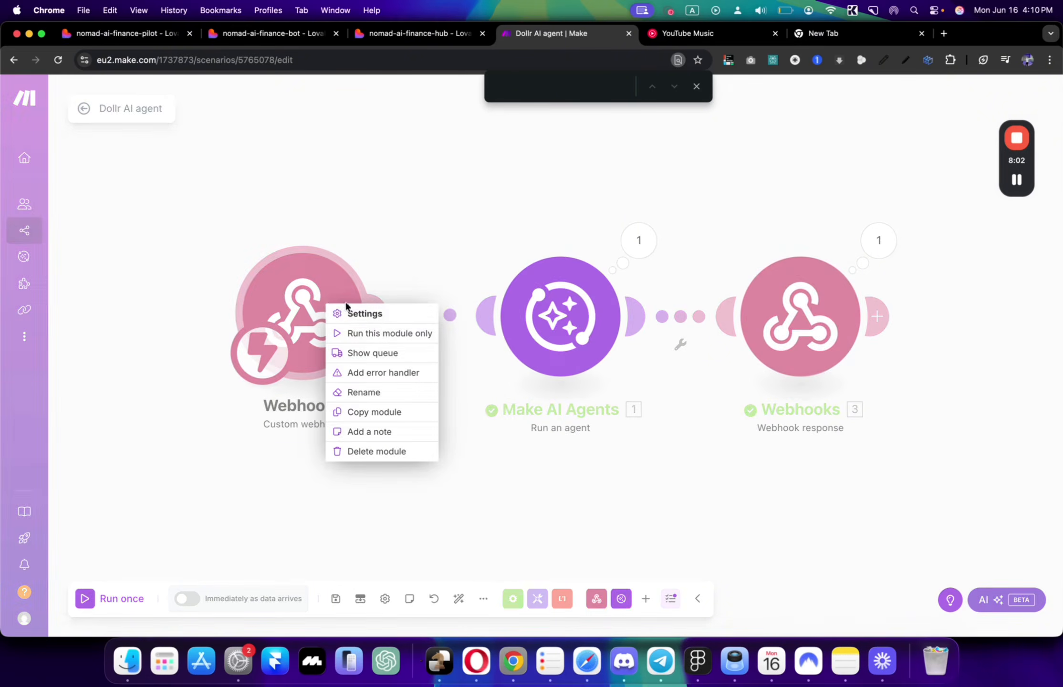
click(377, 336)
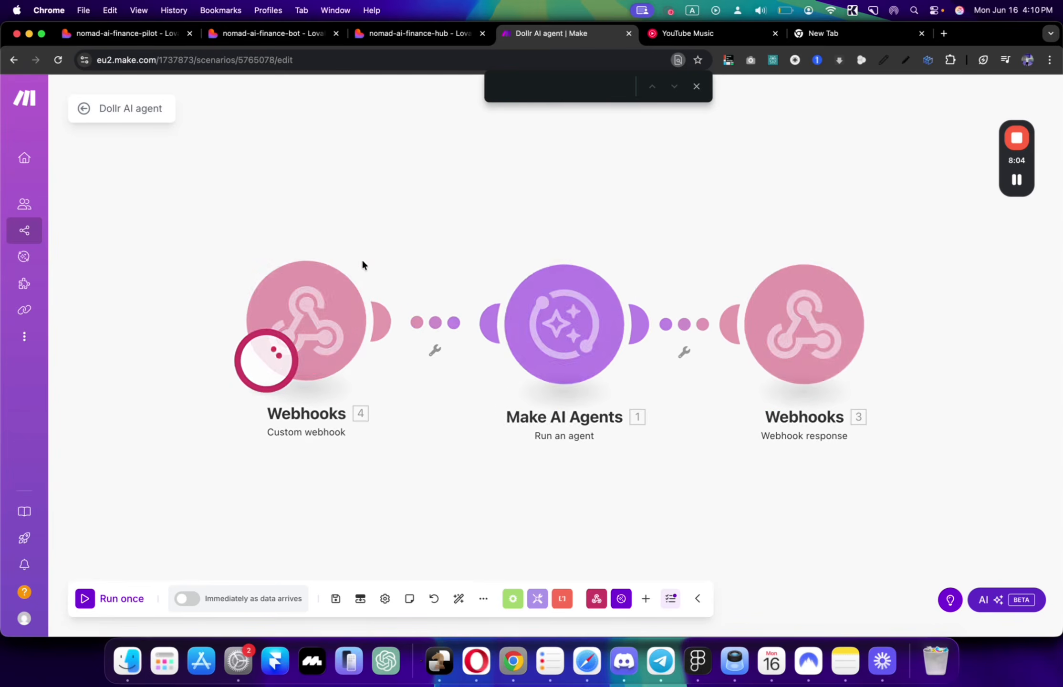
Step: Submit "coffee 30k vnd" through Ask DollrAI in the nomad-ai-finance-pilot preview, checking in Make that the webhook is waiting for data
click(143, 38)
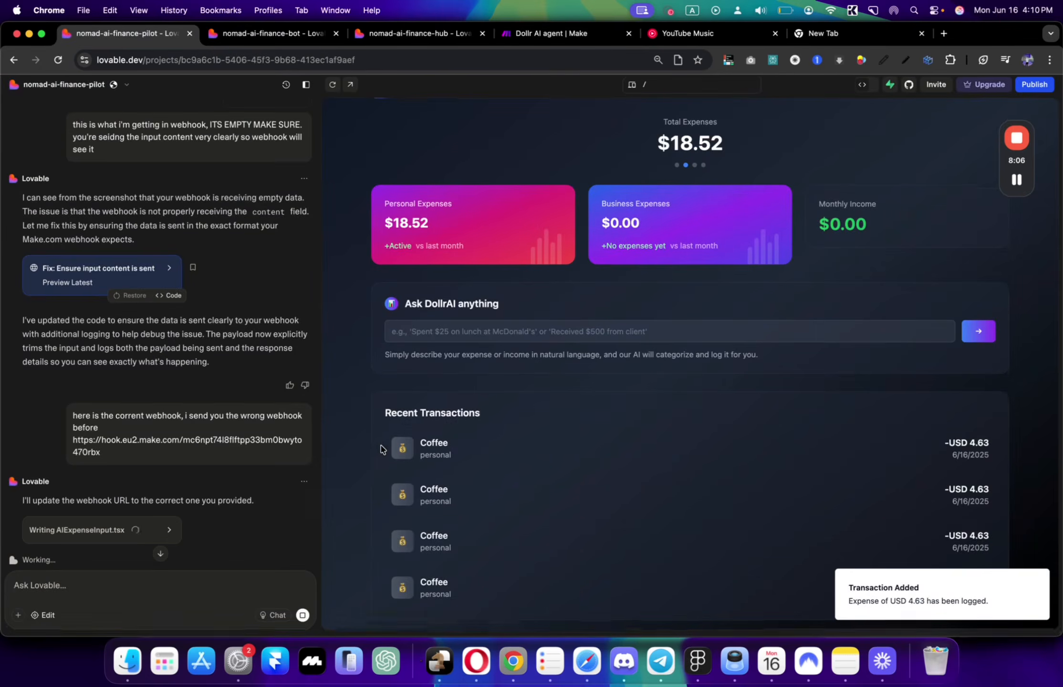
scroll(178, 447, down, 10)
click(470, 332)
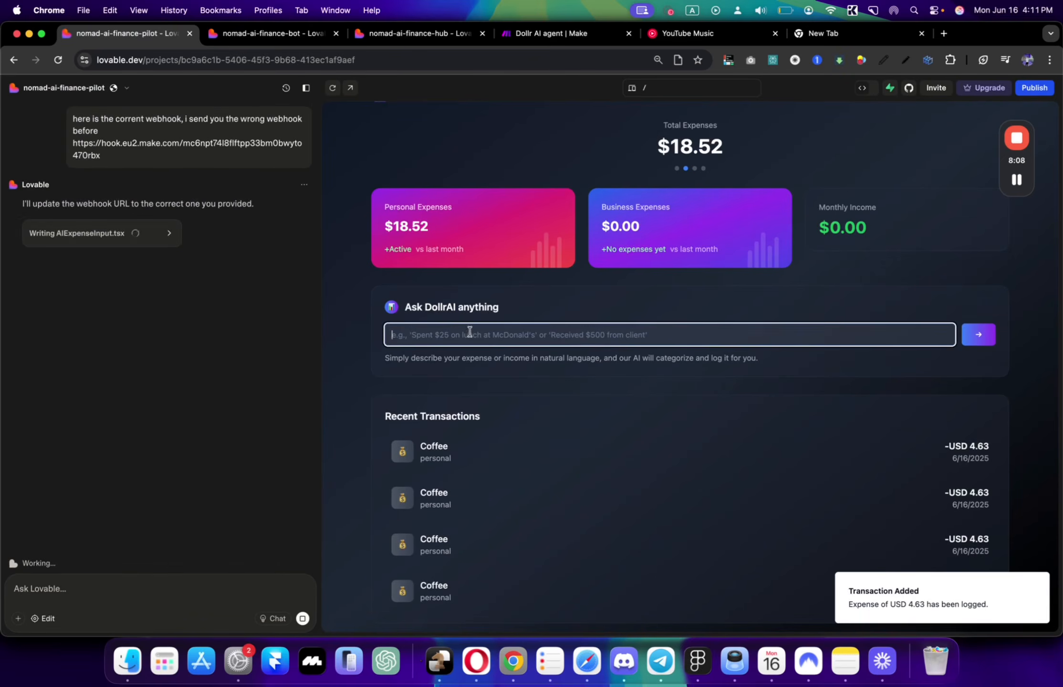
text(coffee 3)
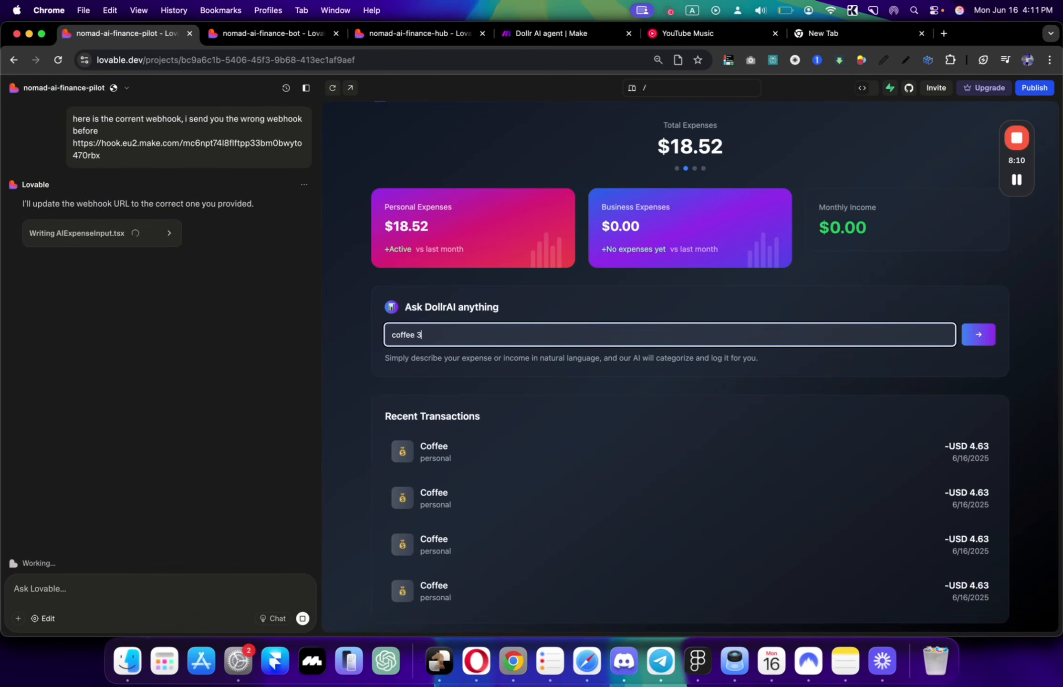
text(0k vnd)
click(528, 35)
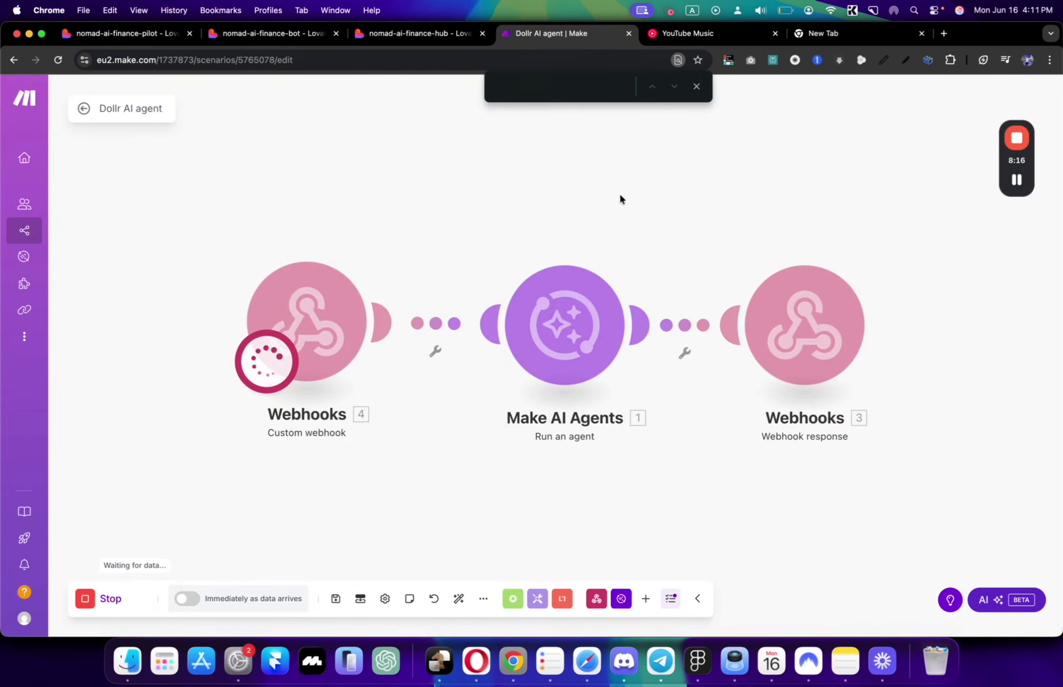
click(696, 86)
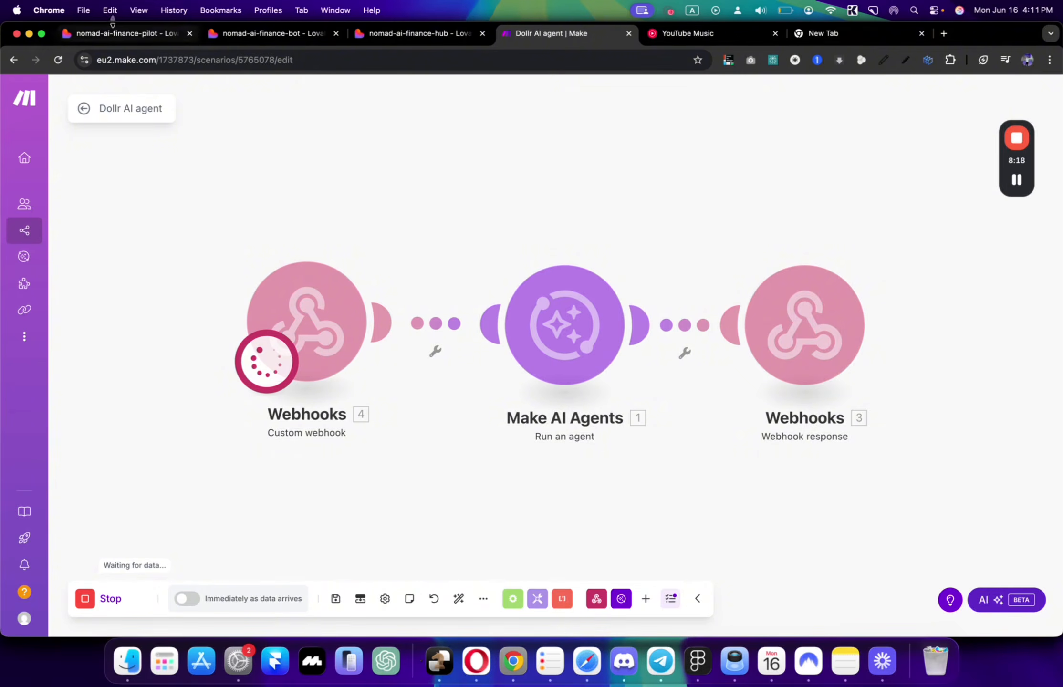
click(120, 39)
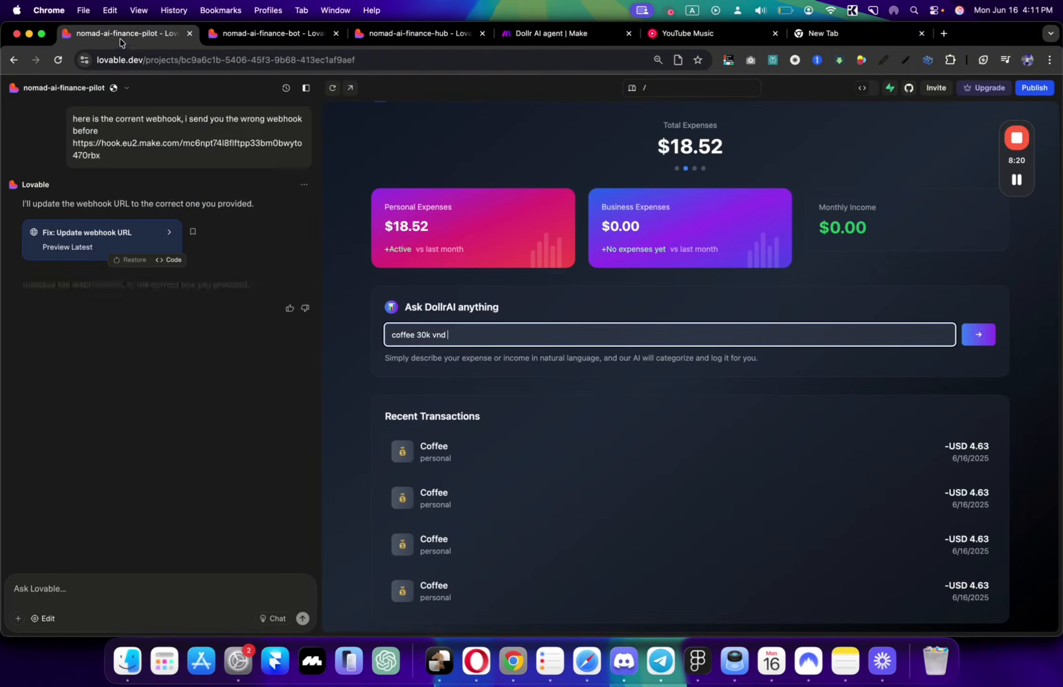
click(987, 344)
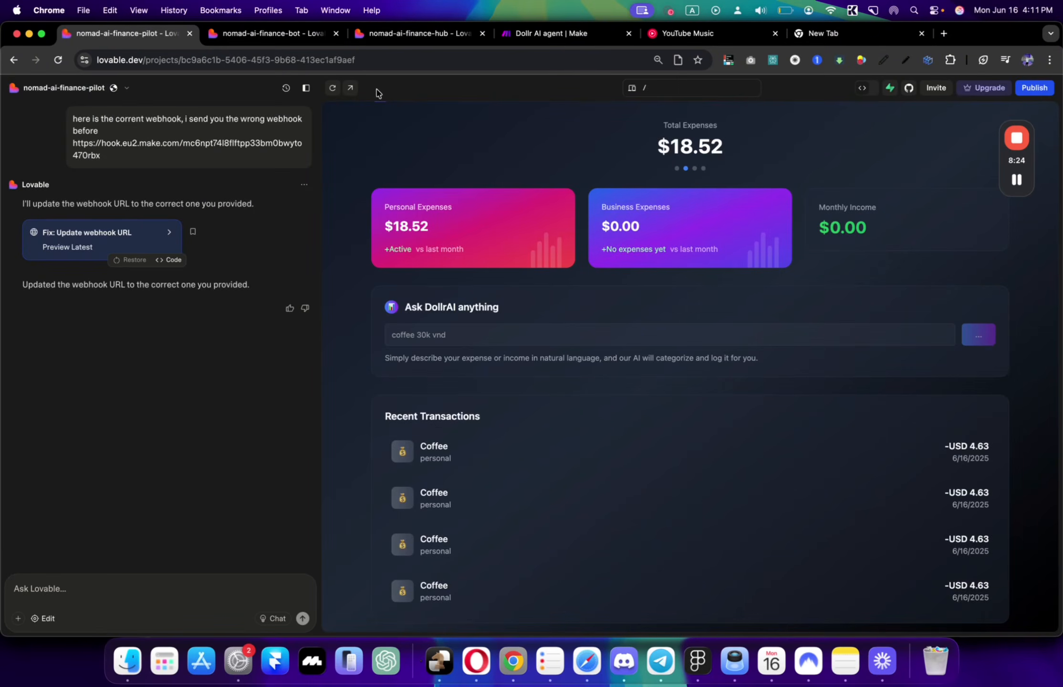
Step: Return to the Dollr AI agent scenario in Make and check the data the Custom webhook received
click(248, 41)
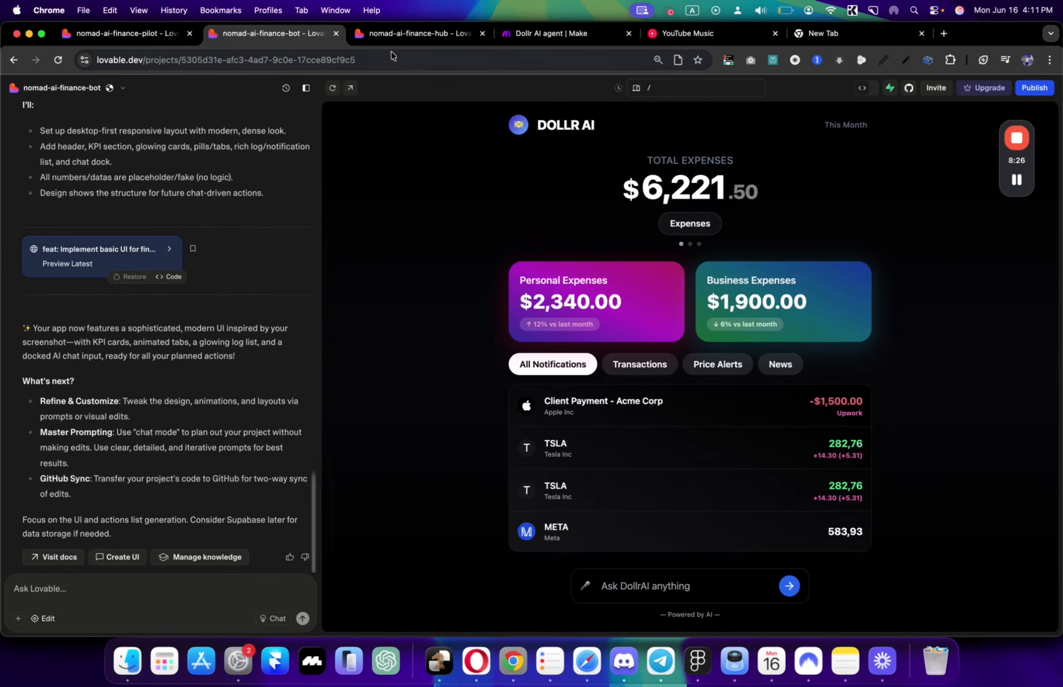
click(542, 33)
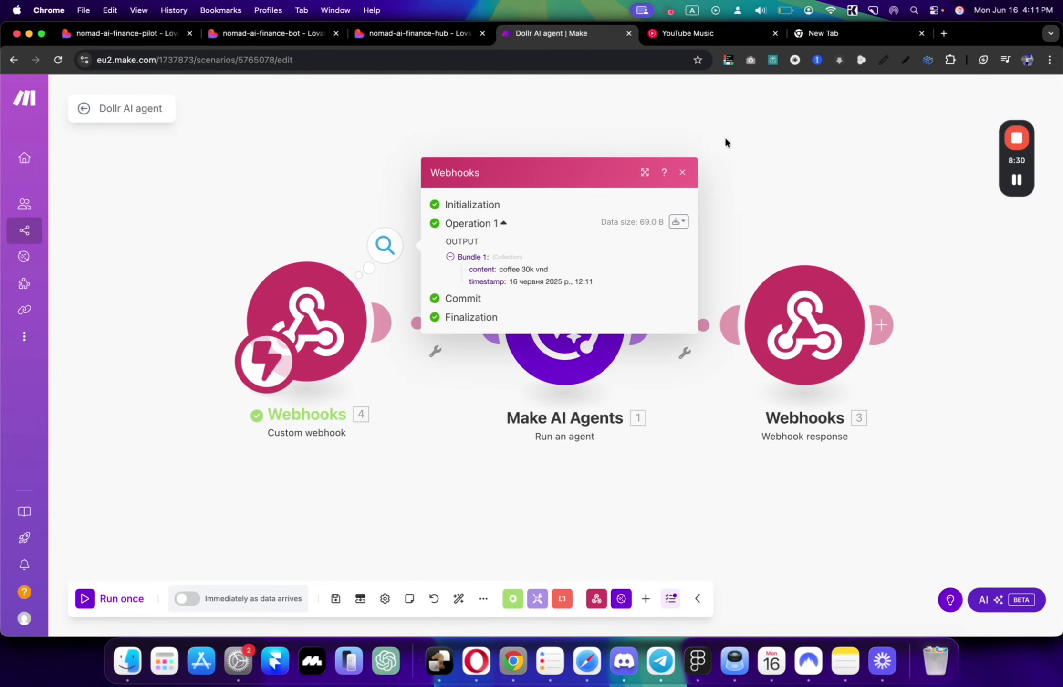
click(682, 173)
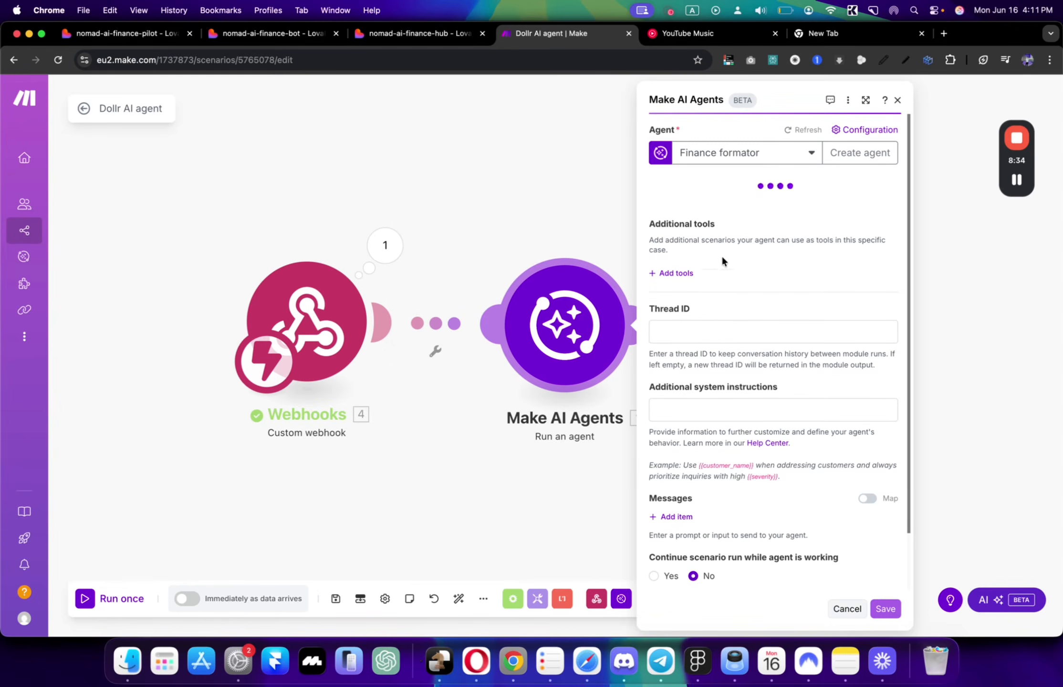
scroll(701, 349, down, 3)
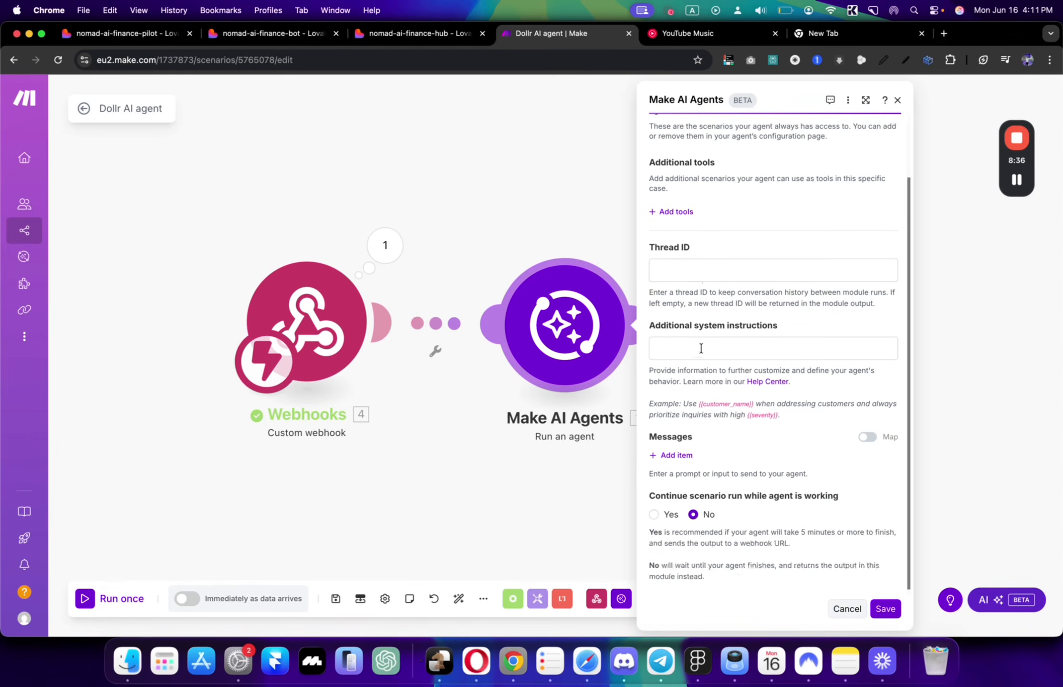
scroll(702, 349, up, 3)
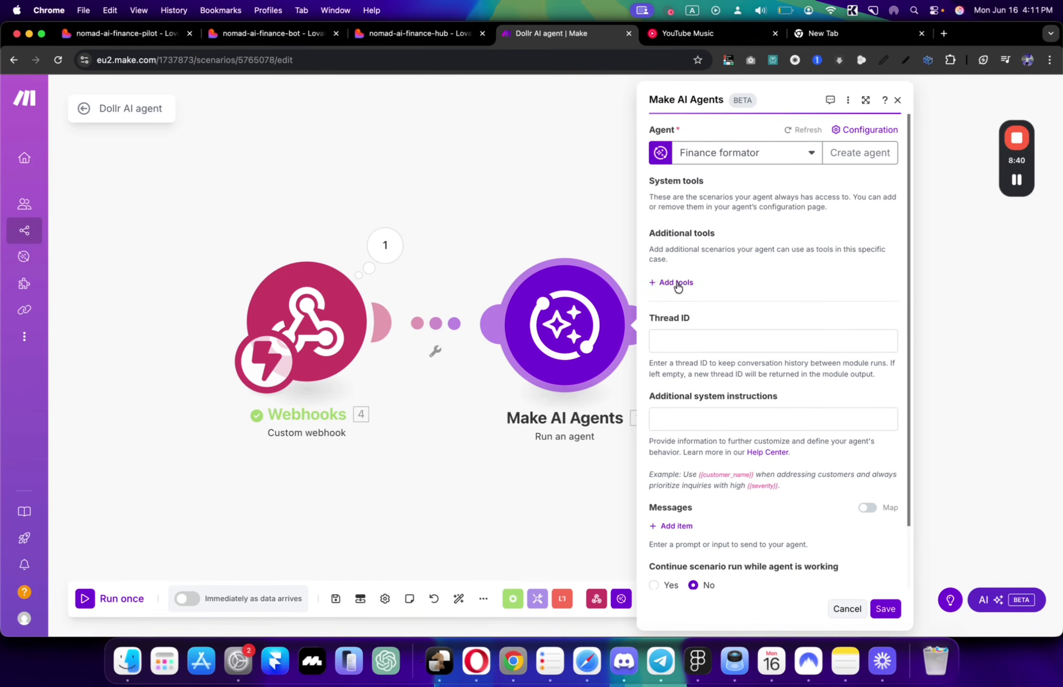
click(497, 209)
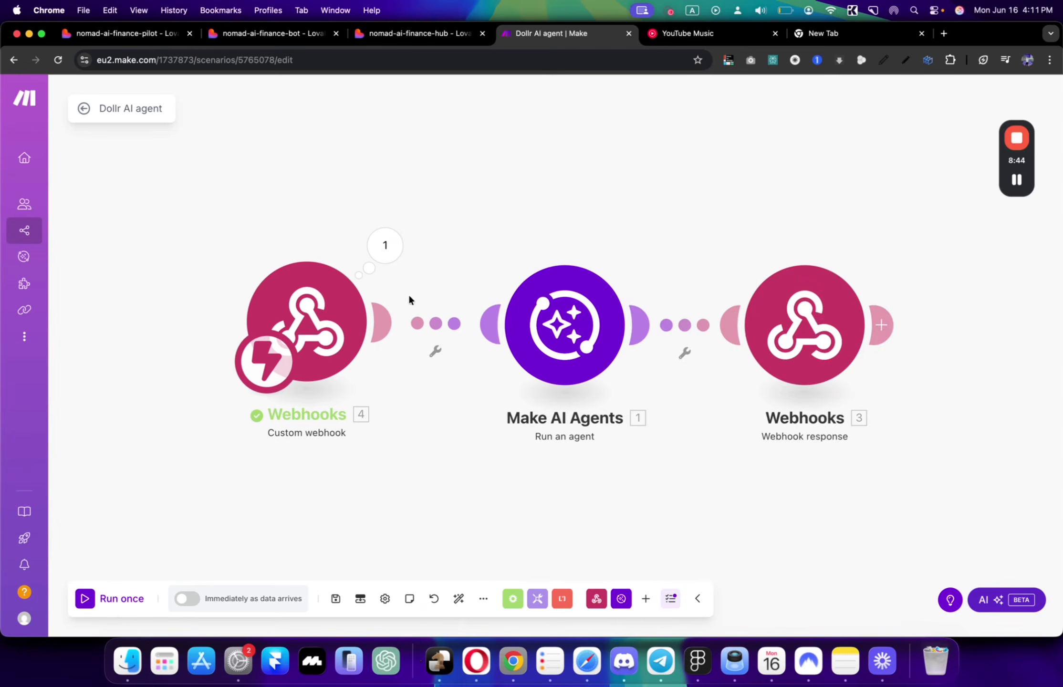
Step: Add a message to the Make AI Agents module containing the Custom webhook's content and timestamp values, and save the module
click(567, 330)
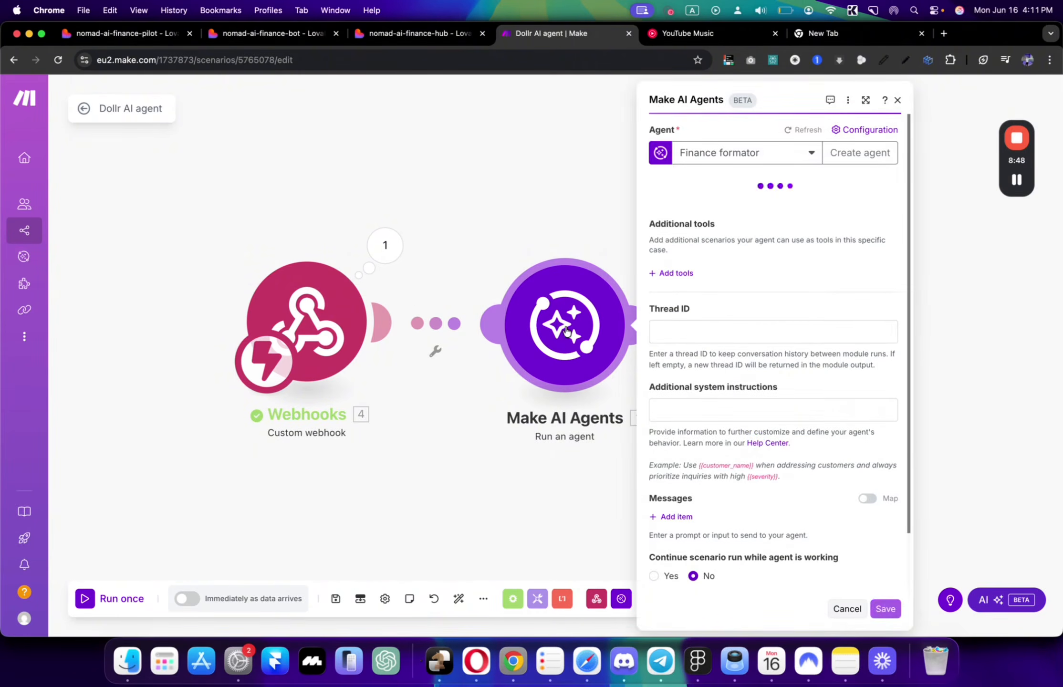
scroll(677, 372, down, 2)
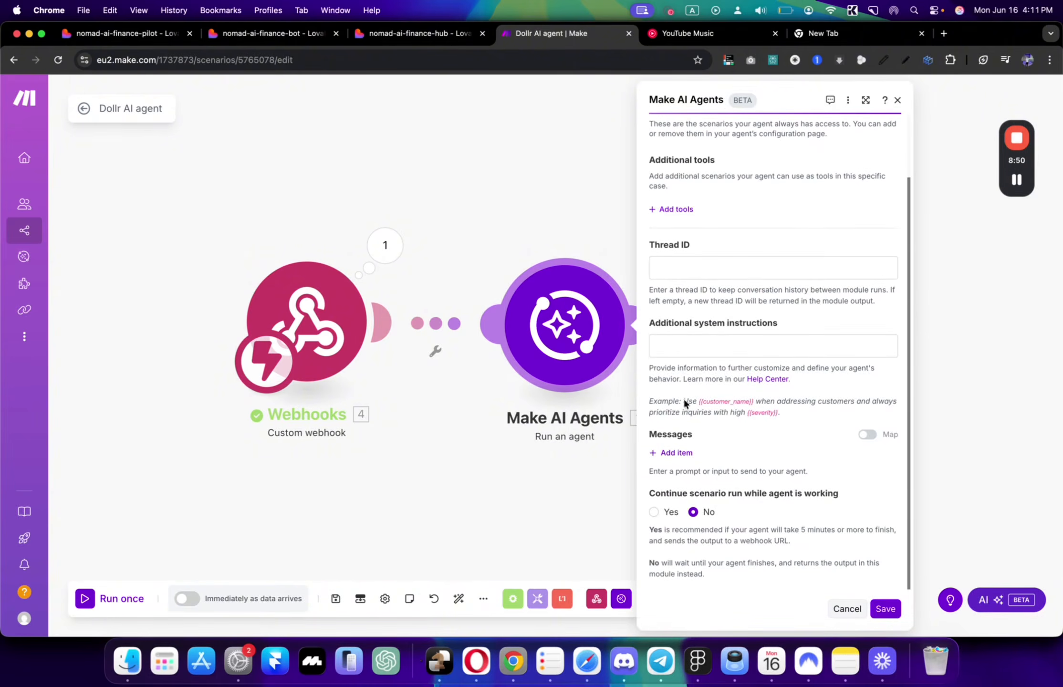
click(683, 453)
click(680, 470)
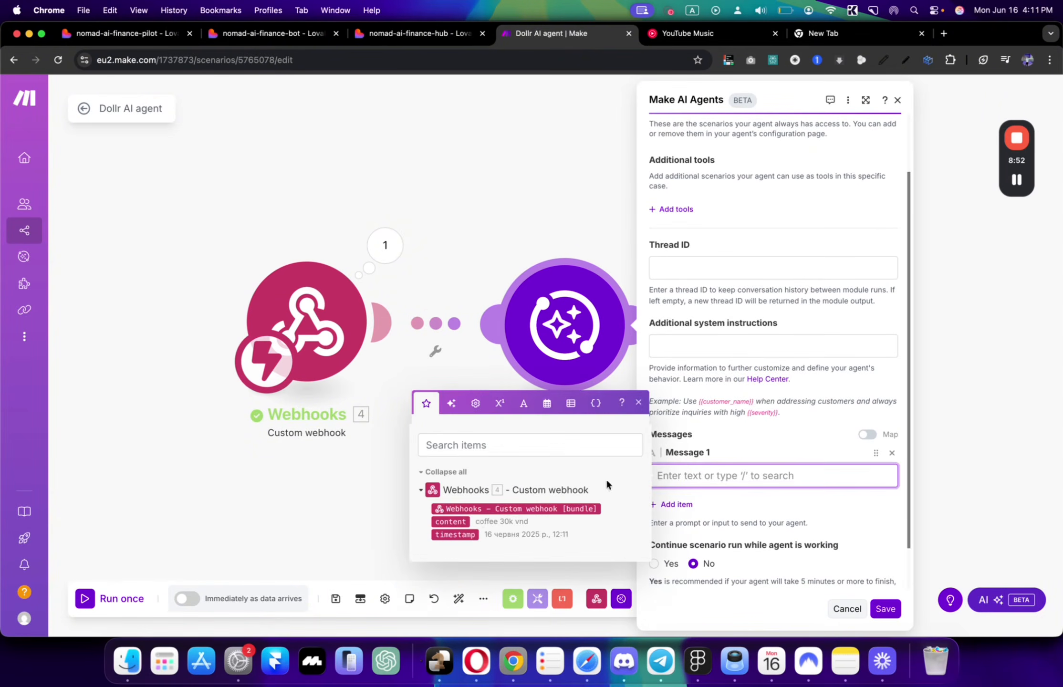
click(451, 522)
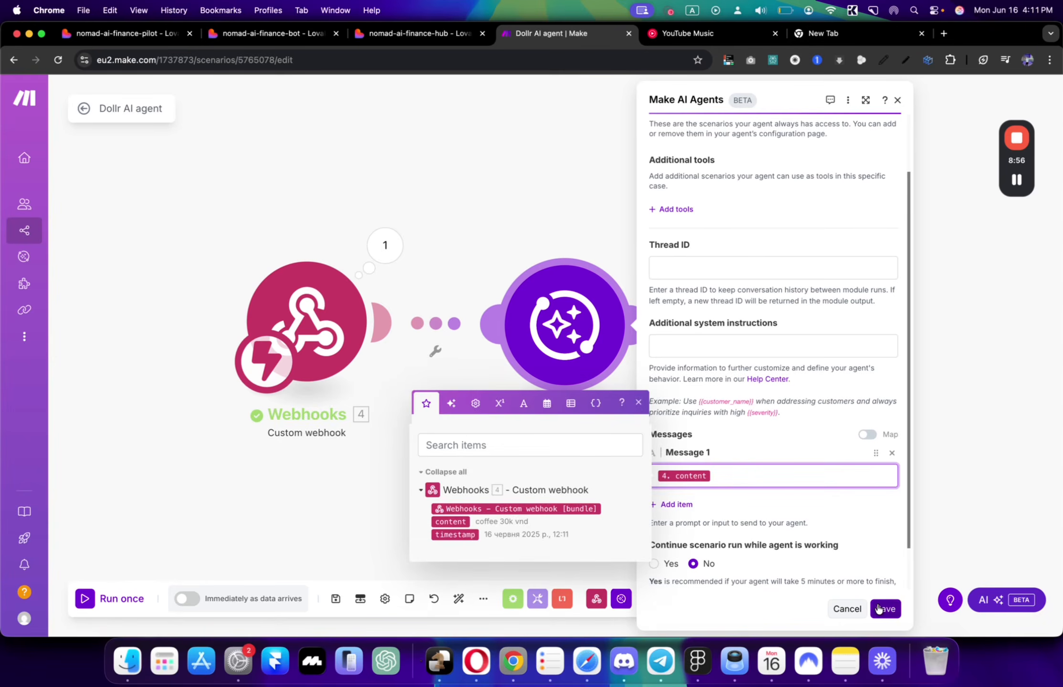
click(457, 534)
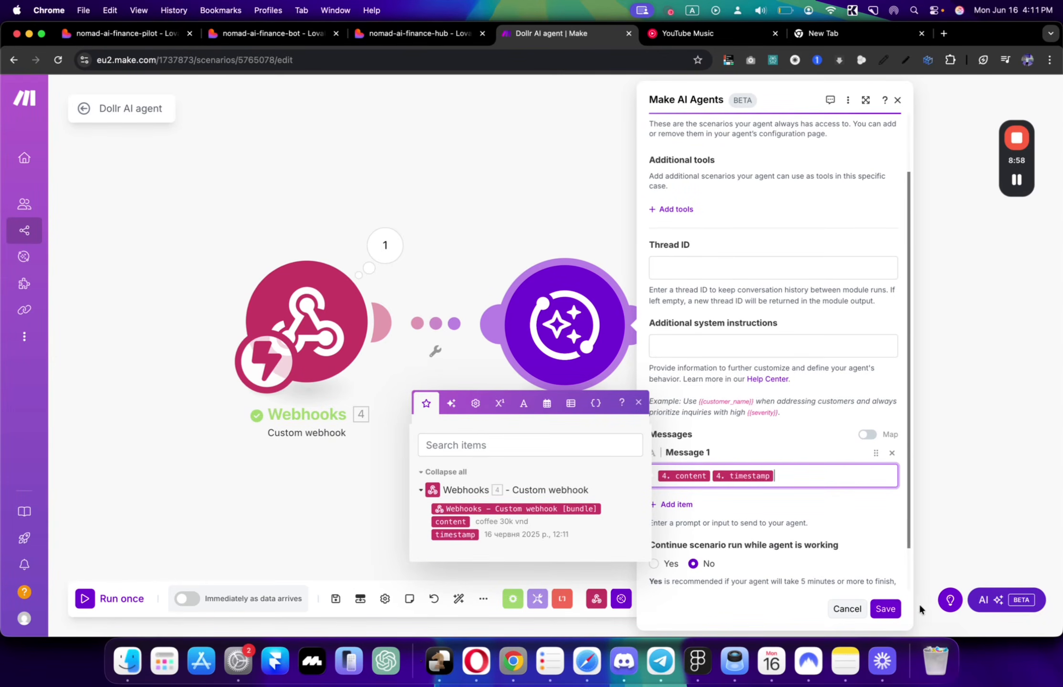
click(896, 609)
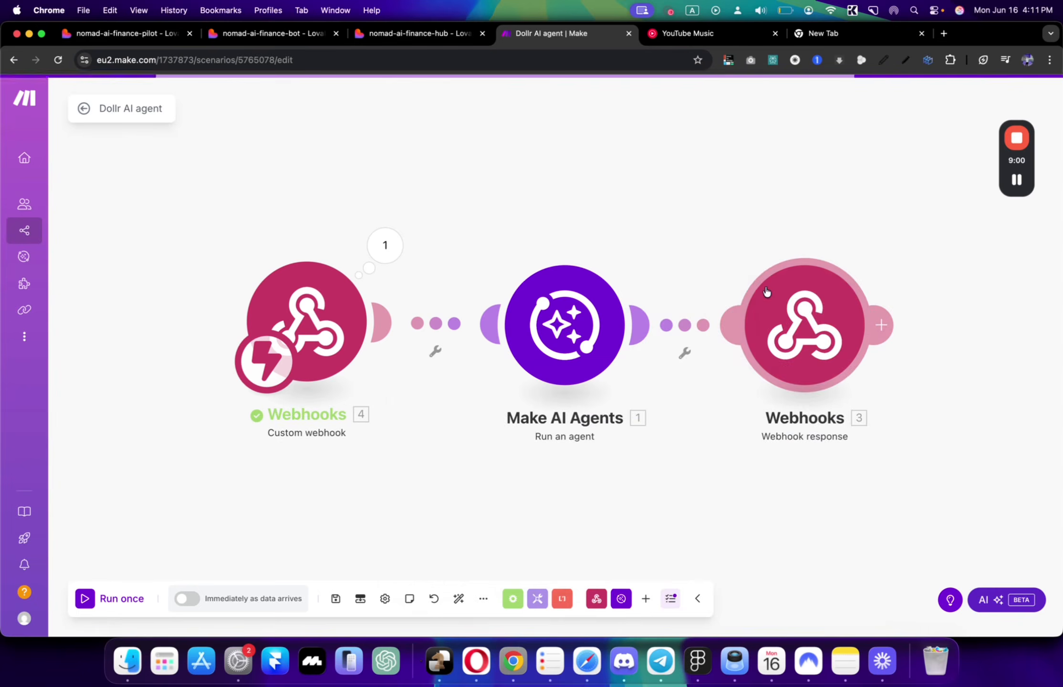
Step: Check the Webhook response module's settings and delete that module from the scenario
click(786, 305)
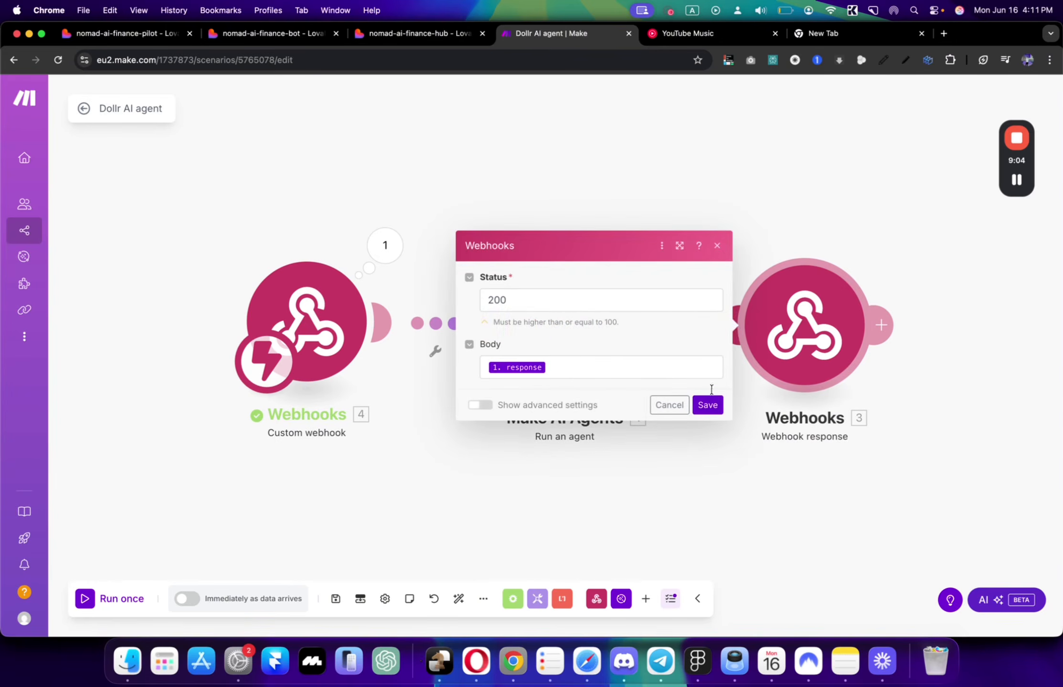
right_click(787, 338)
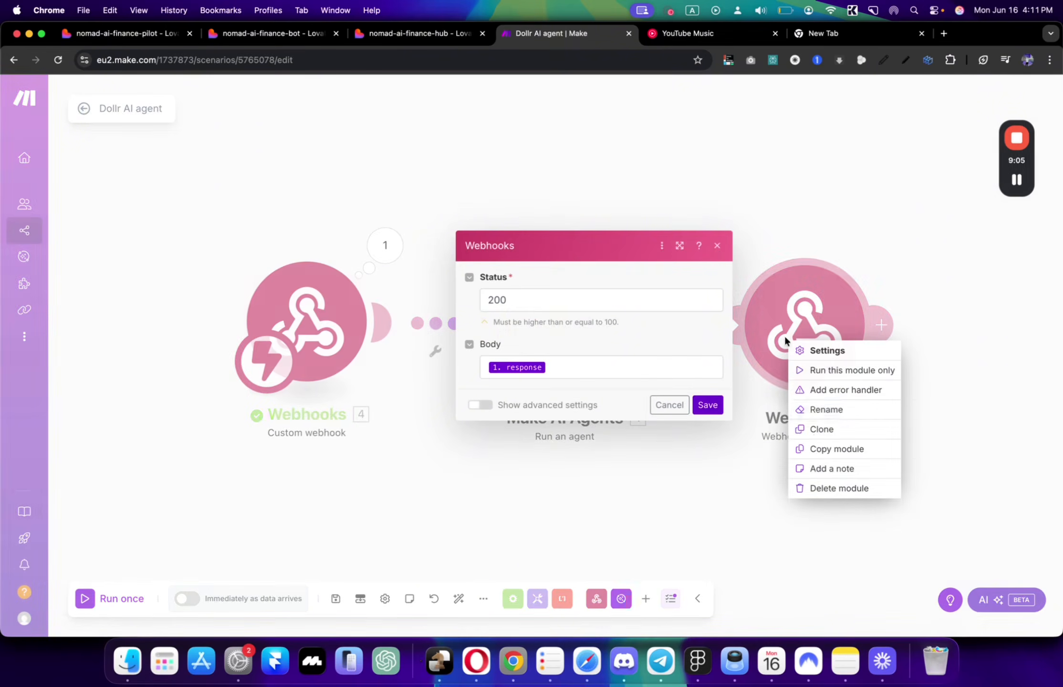
click(829, 488)
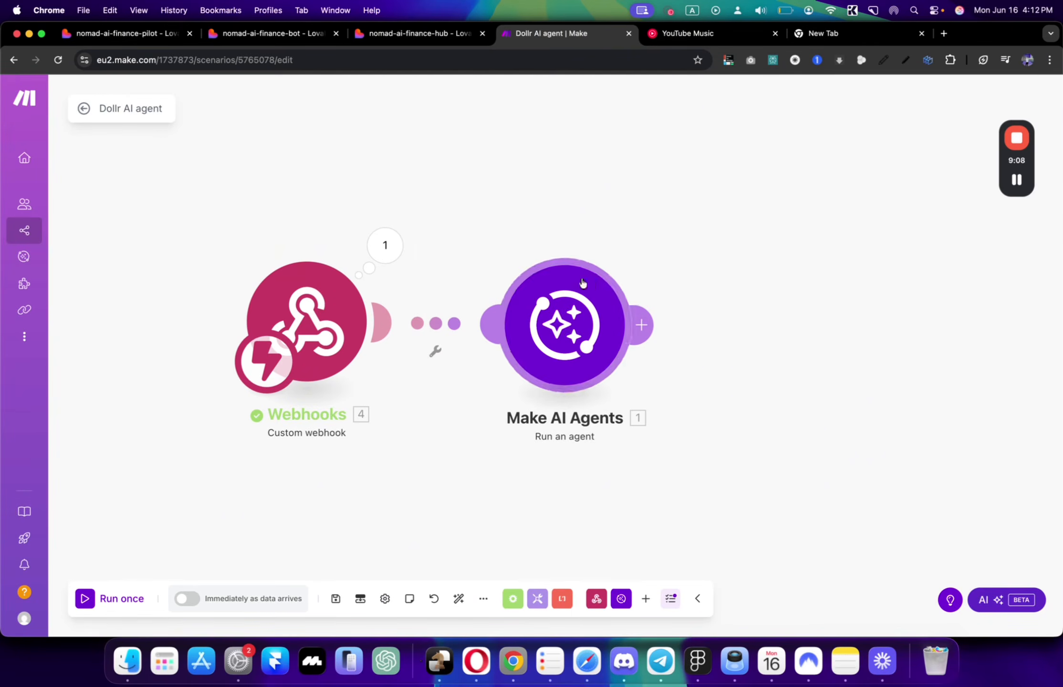
Step: Run the scenario once and resubmit "coffee 30k vnd" through Ask DollrAI in the nomad-ai-finance-pilot preview
click(131, 597)
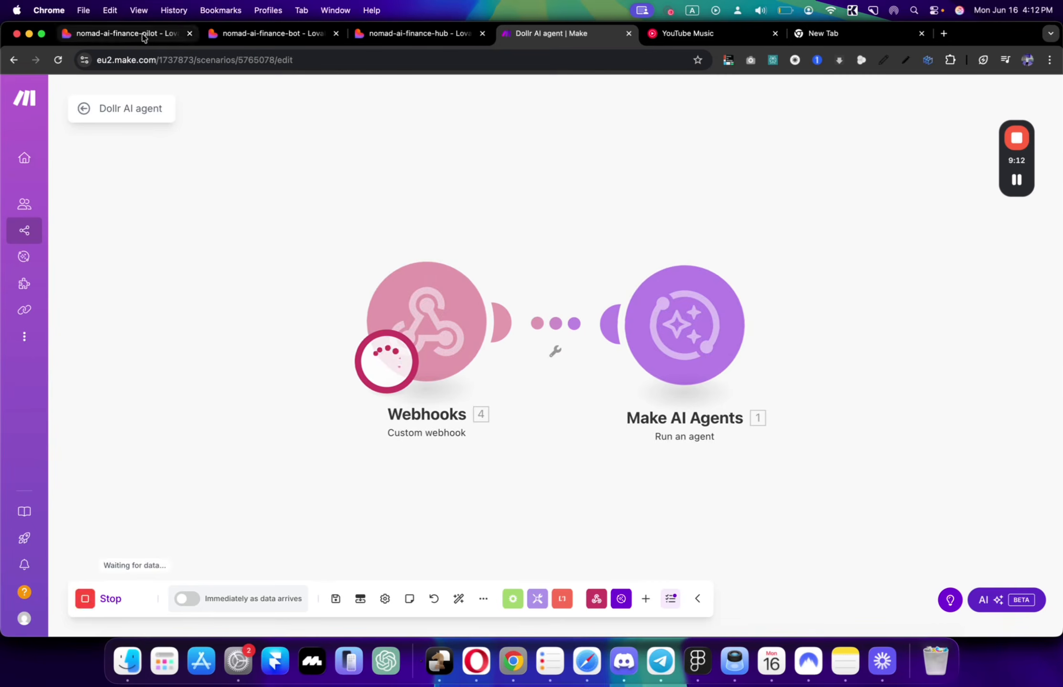
click(143, 38)
click(978, 335)
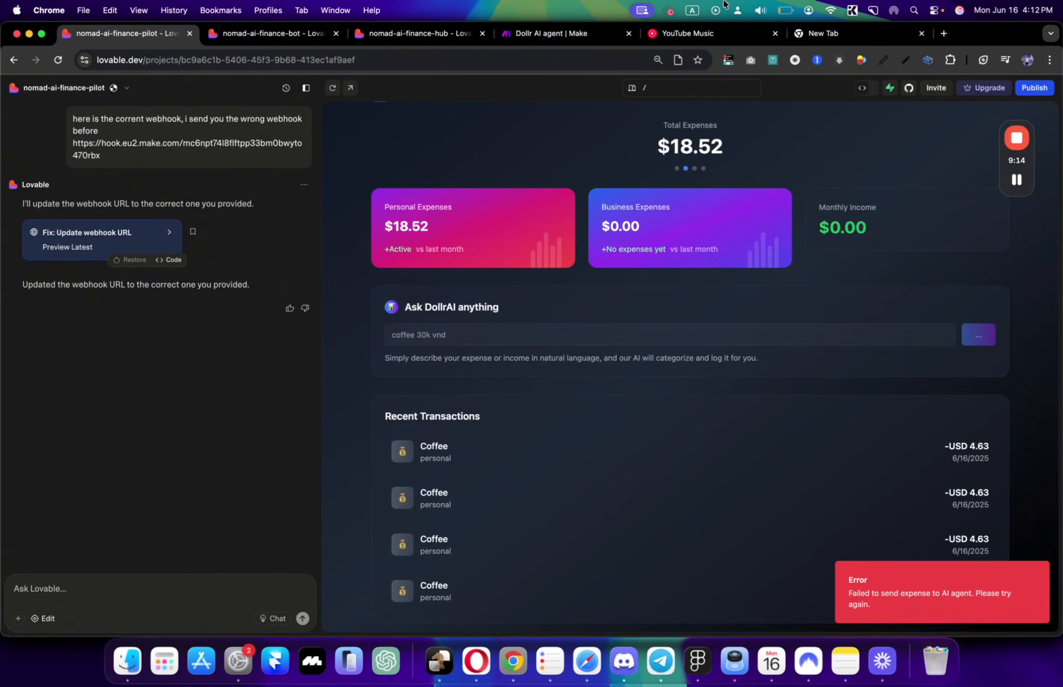
Step: Return to Make and examine the Make AI Agents module's output, focusing on the fields of its response
click(545, 38)
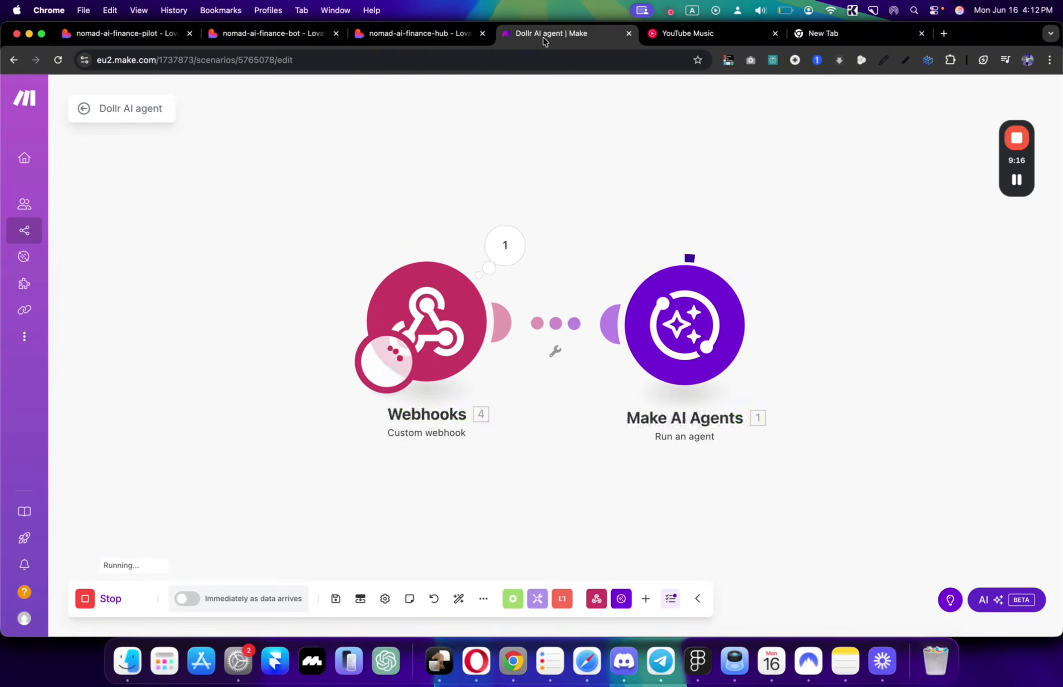
click(762, 249)
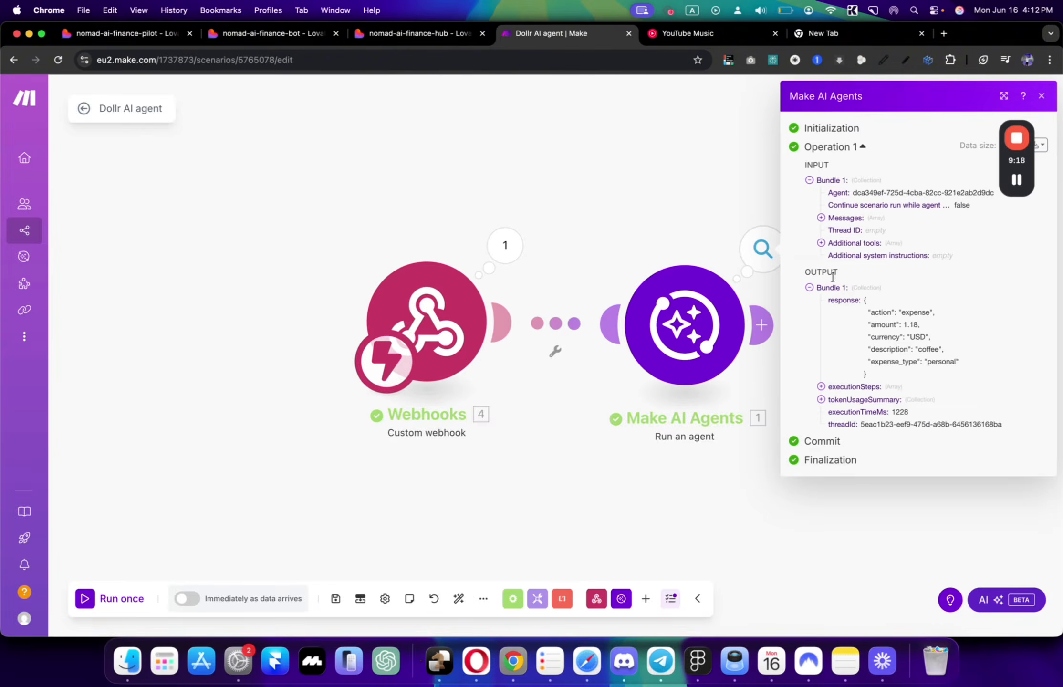
drag(883, 313, 885, 361)
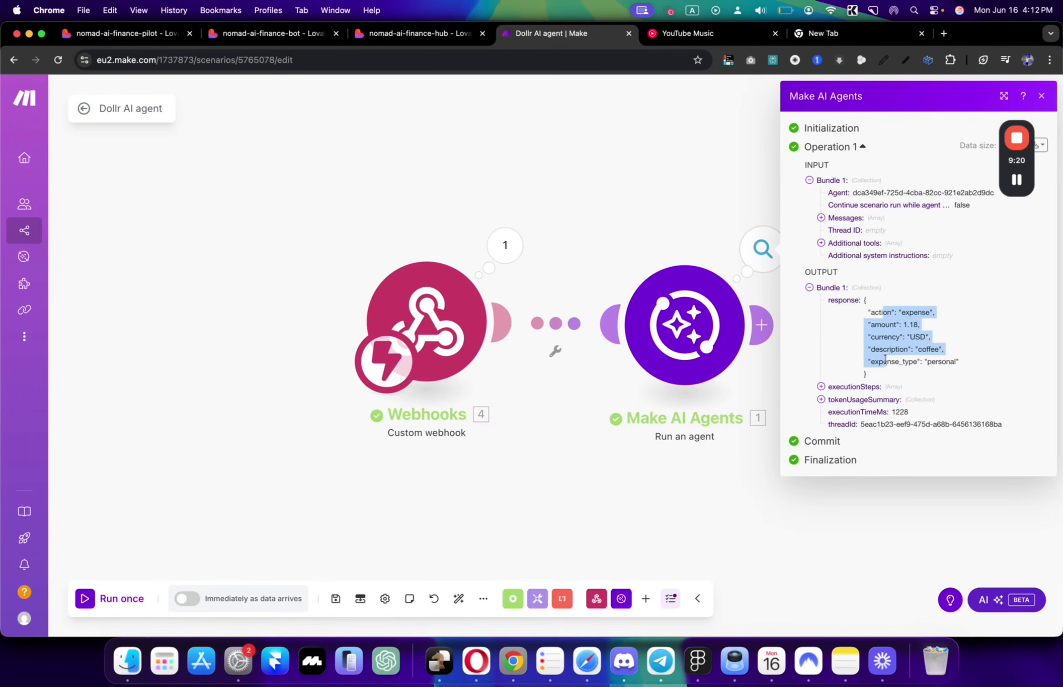
click(506, 246)
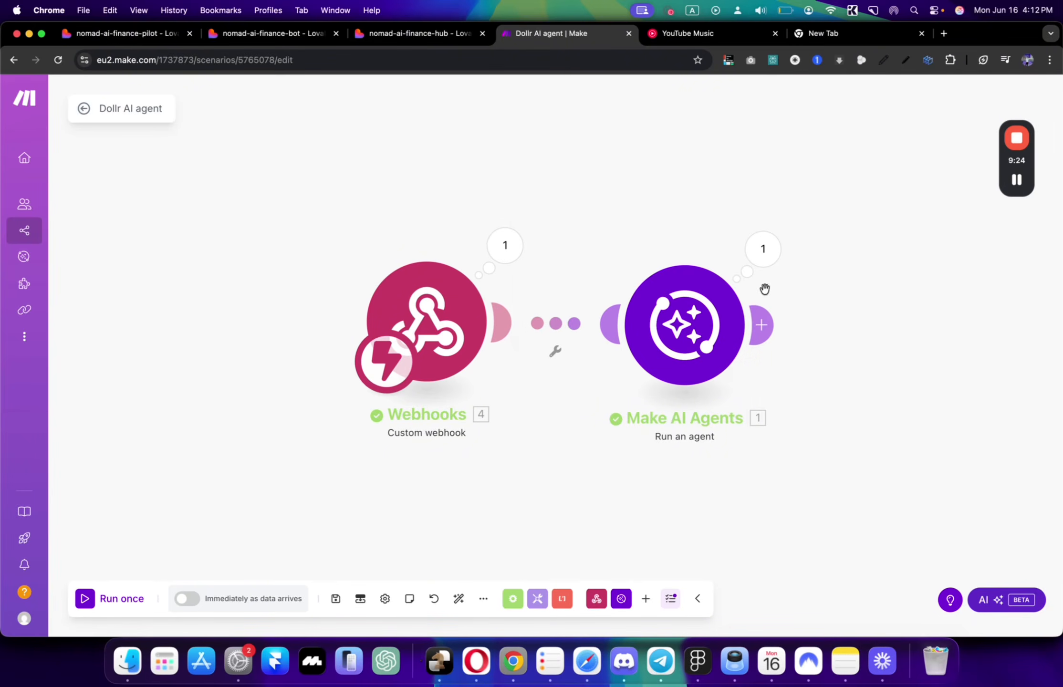
Step: Add a Webhook response module after Make AI Agents, map the agent's response as its body, and save it
click(764, 326)
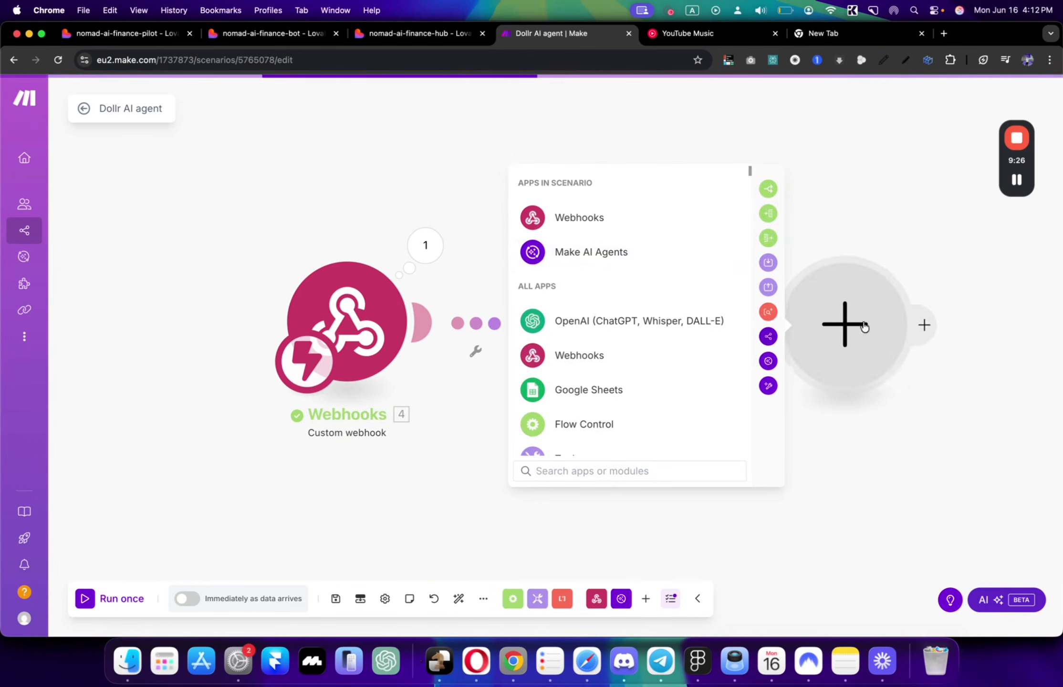
click(603, 220)
click(616, 368)
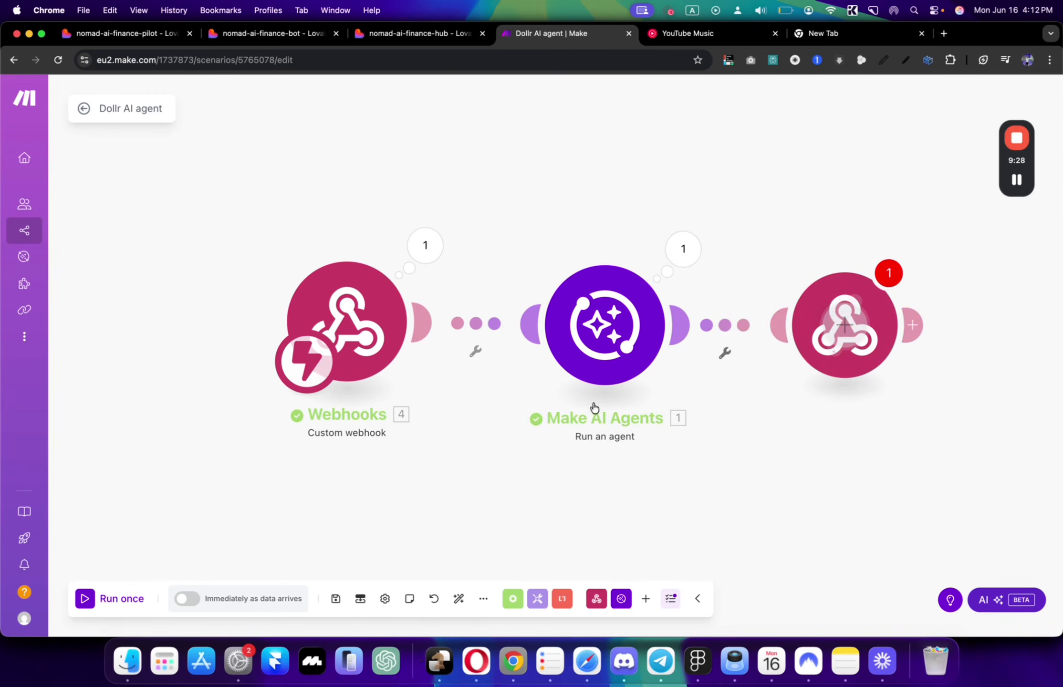
click(594, 361)
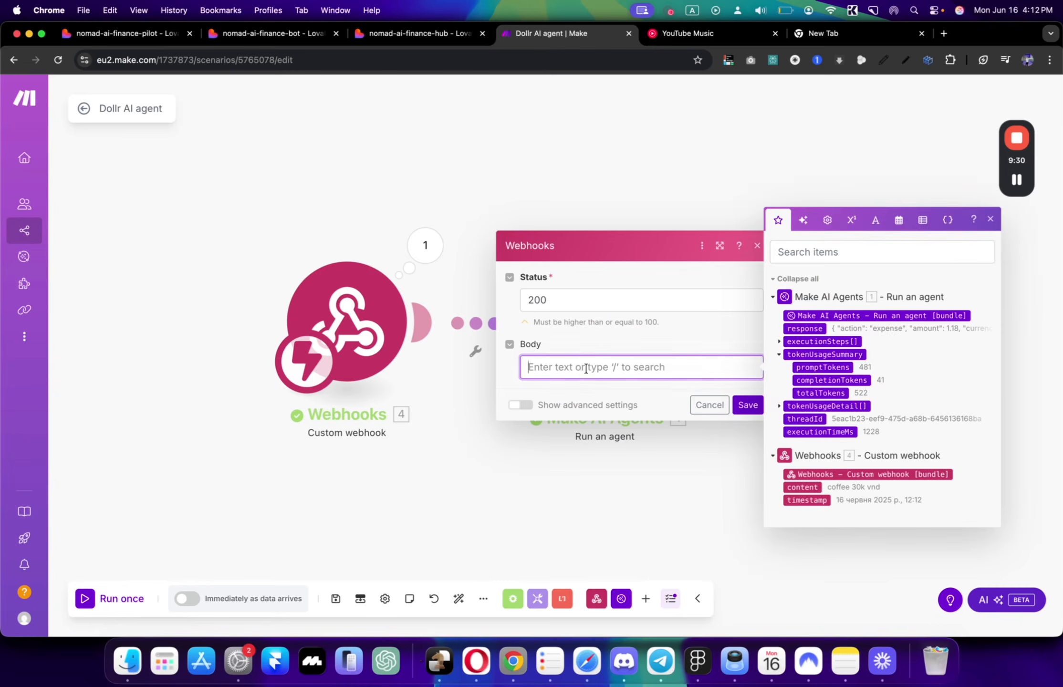
click(805, 329)
click(748, 405)
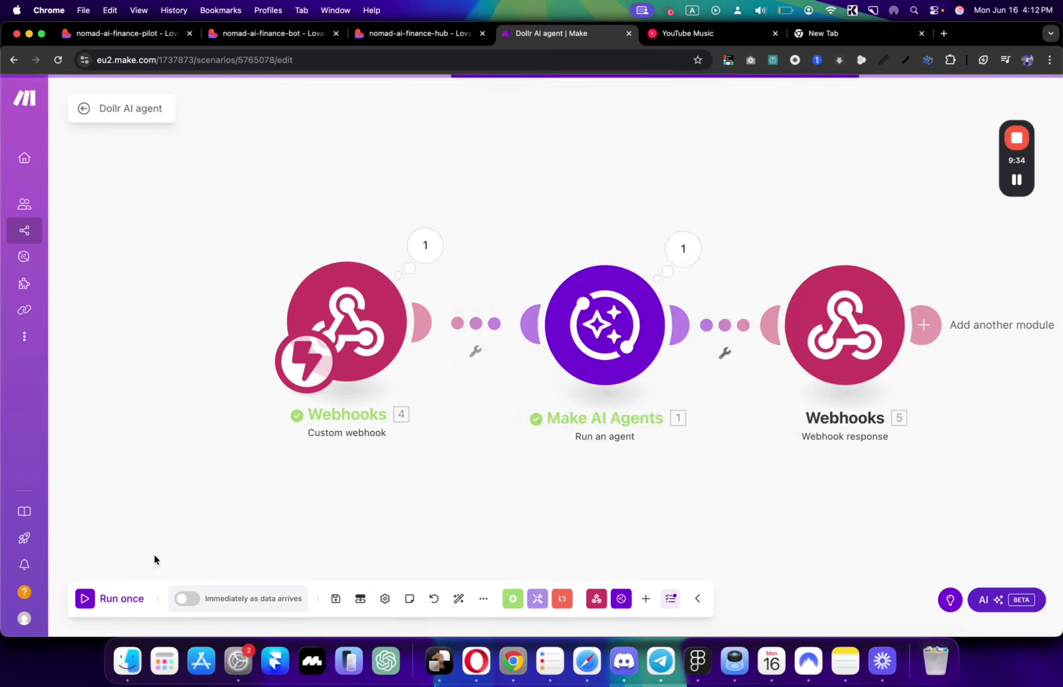
Step: Run the scenario once, submit "soup 30k vnd" through Ask DollrAI in the nomad-ai-finance-pilot preview, and check Recent Transactions
click(114, 599)
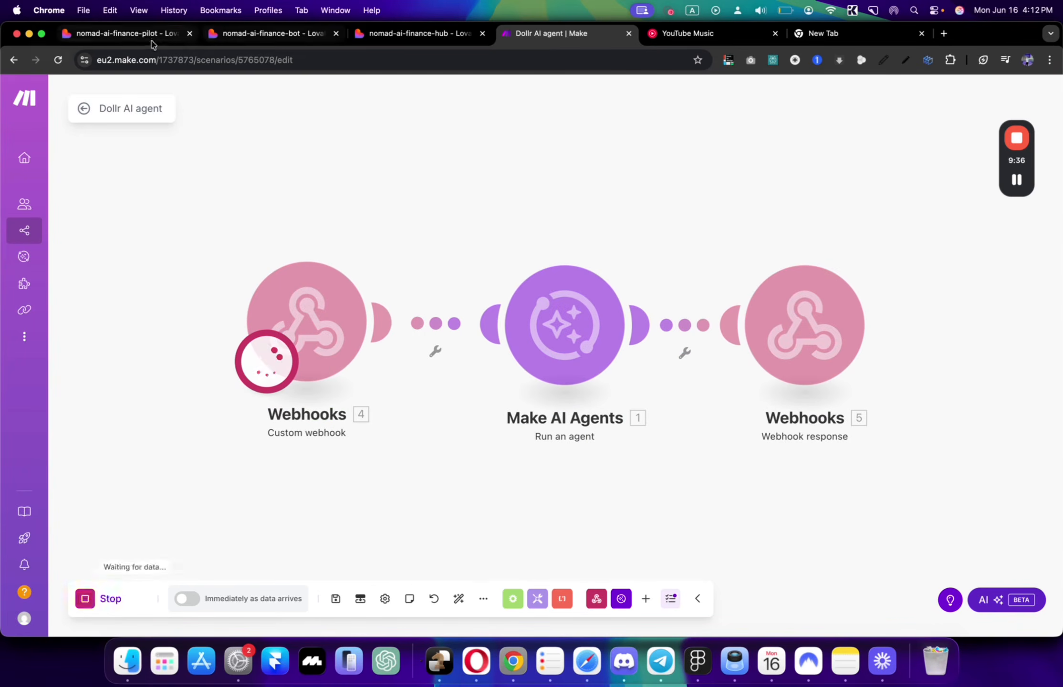
click(126, 36)
click(478, 325)
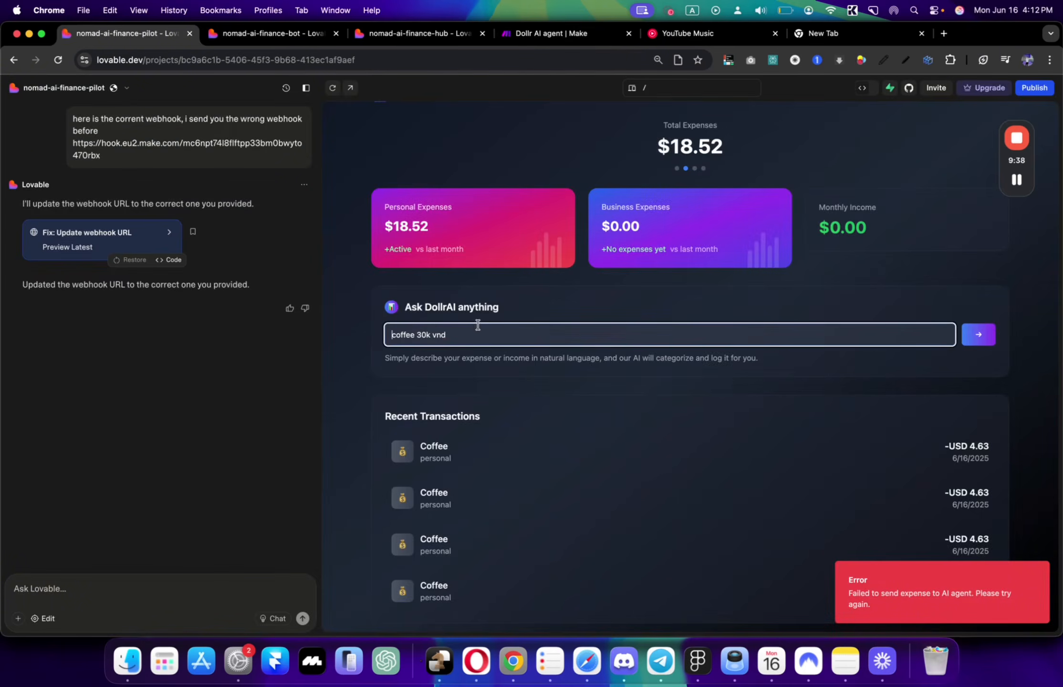
double_click(392, 332)
text(soup)
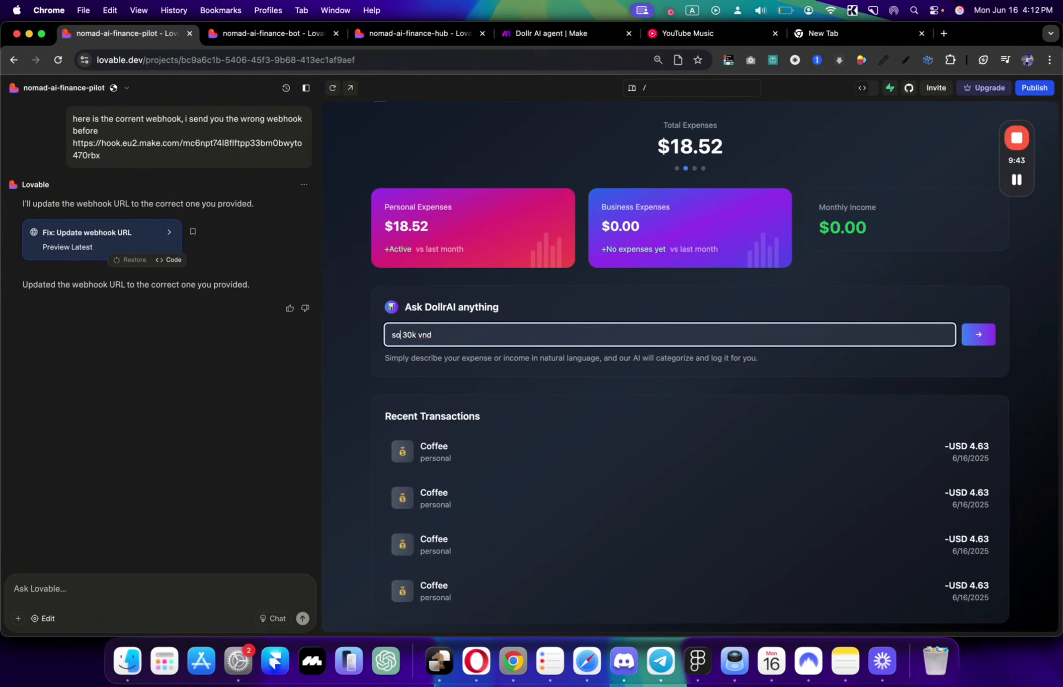
click(977, 337)
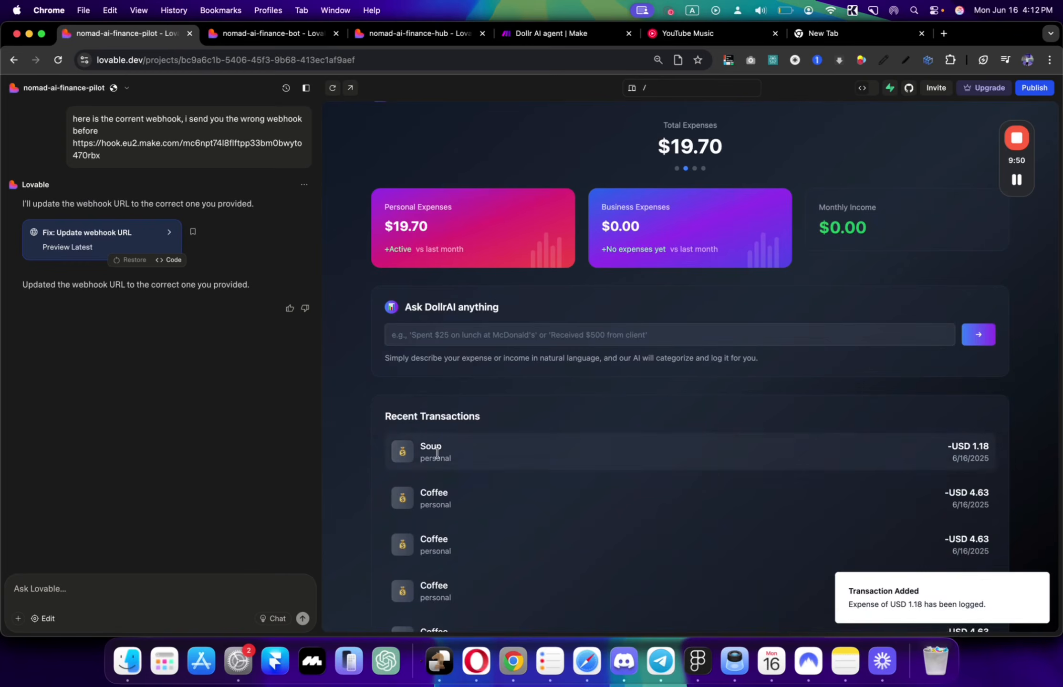
scroll(437, 453, down, 1)
scroll(449, 427, up, 2)
Step: Enter "spent 35usd for upwork connects" as the new Ask DollrAI request
click(435, 365)
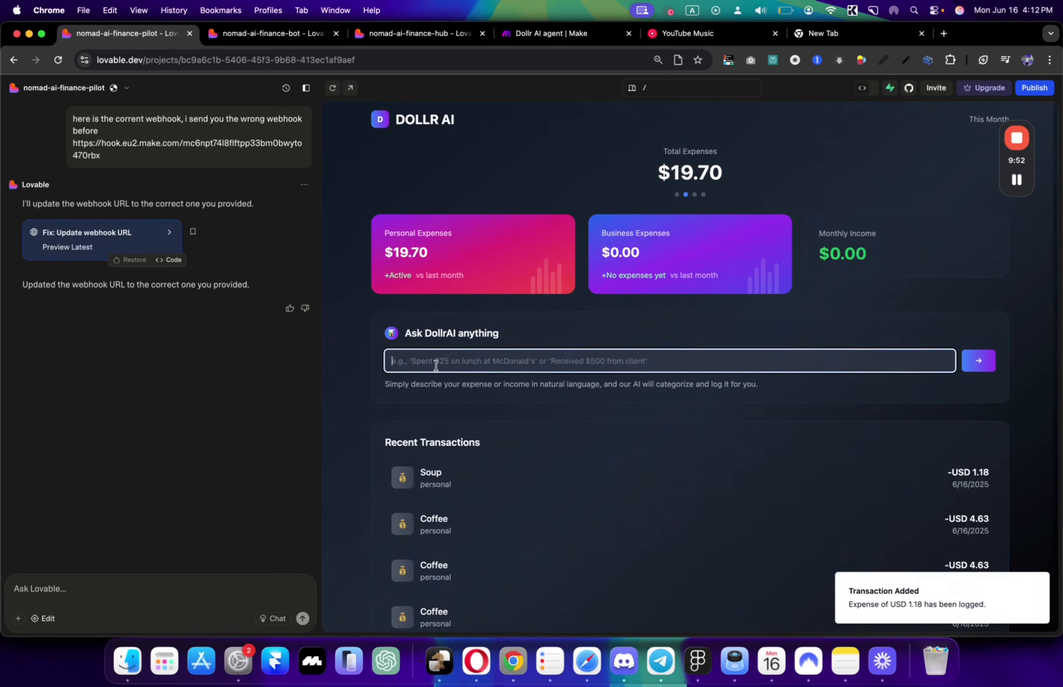
text(upwork ocn)
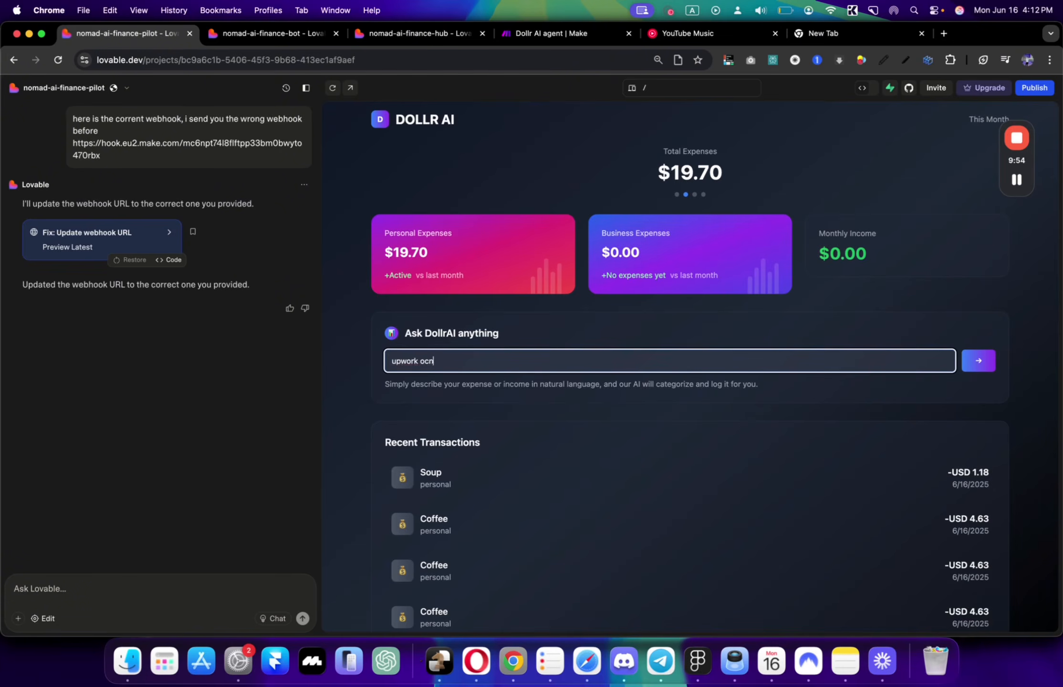
key(BackSpace)
key(BackSpace)
key(BackSpace)
key(BackSpace)
key(BackSpace)
key(BackSpace)
key(BackSpace)
text(c)
key(super+a)
text(spent 35usd for upwo)
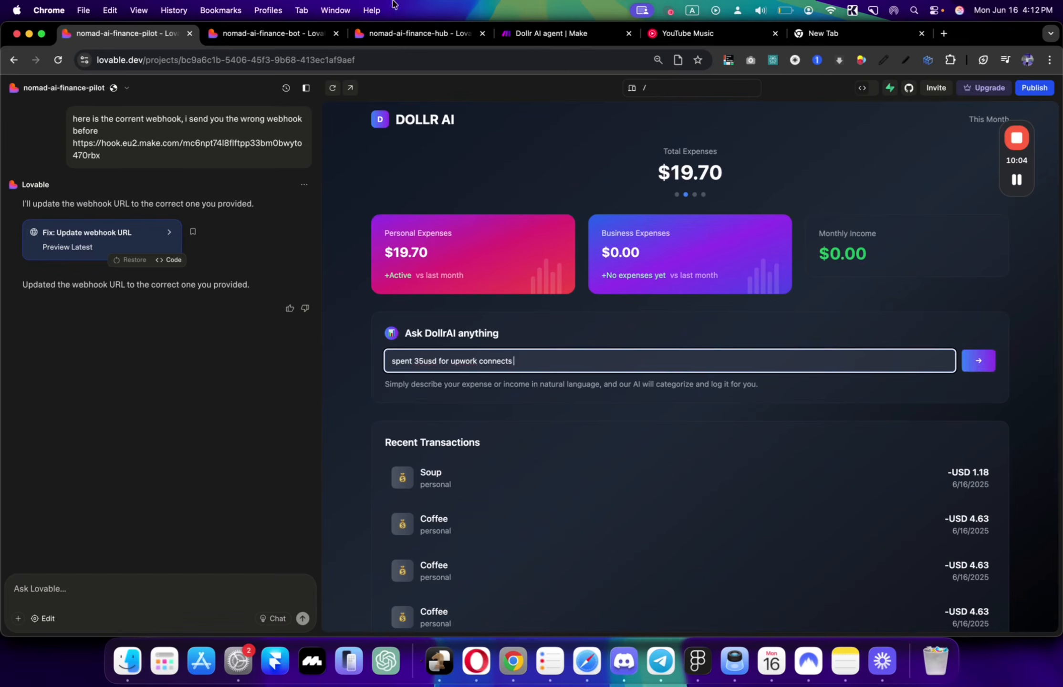
Step: Start another single run of the Make scenario, and submit the Upwork connects expense from the nomad-ai-finance-pilot preview
click(525, 34)
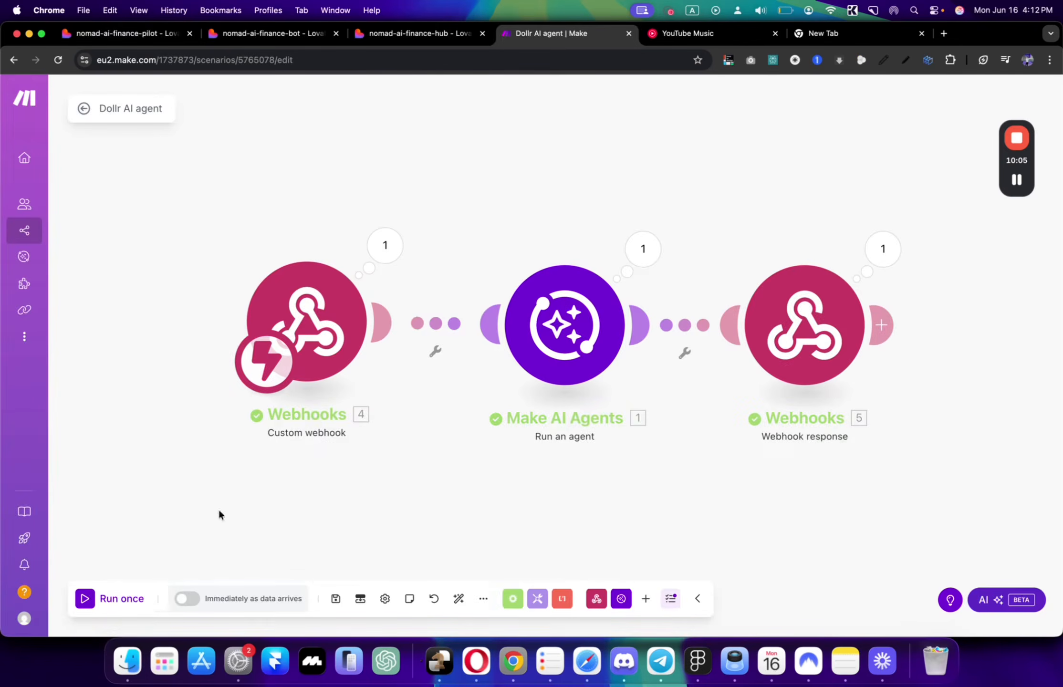
click(133, 604)
click(125, 34)
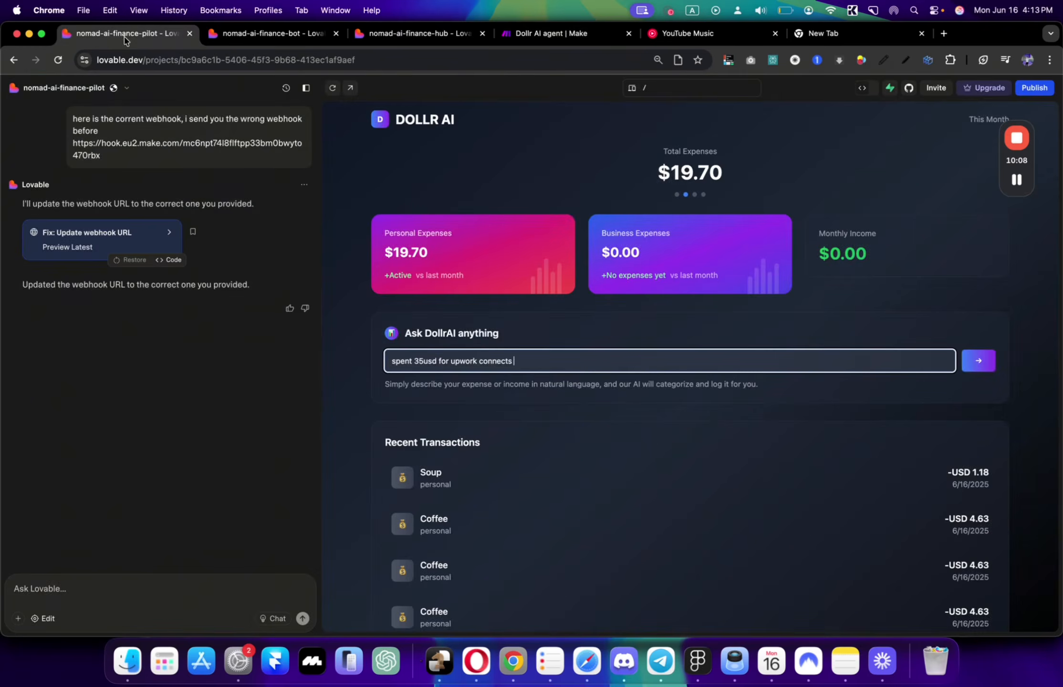
click(969, 364)
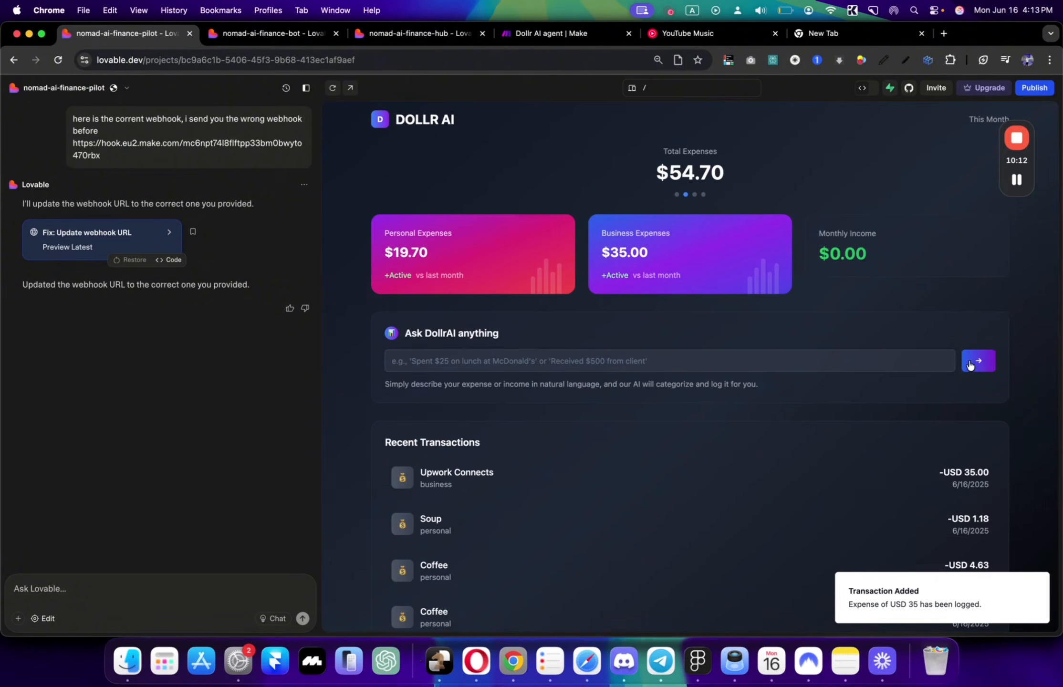
Step: Enter "spend 3m VNd ON macbook charger" as the new Ask DollrAI request
click(719, 362)
text(spe)
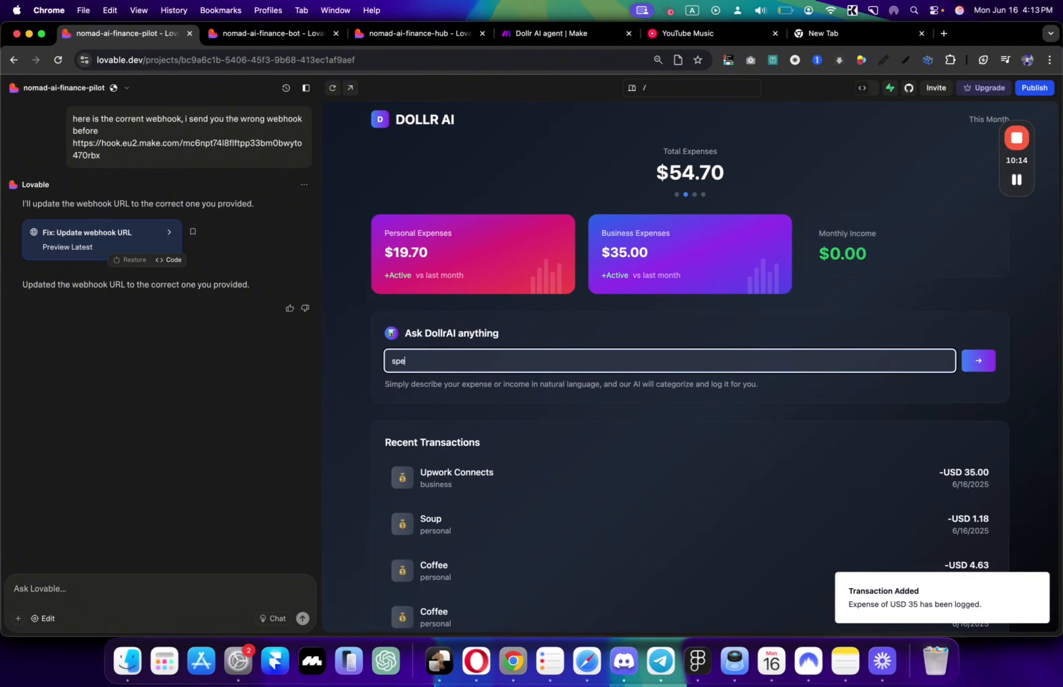
text(nd 3m VNd ON macbook charger)
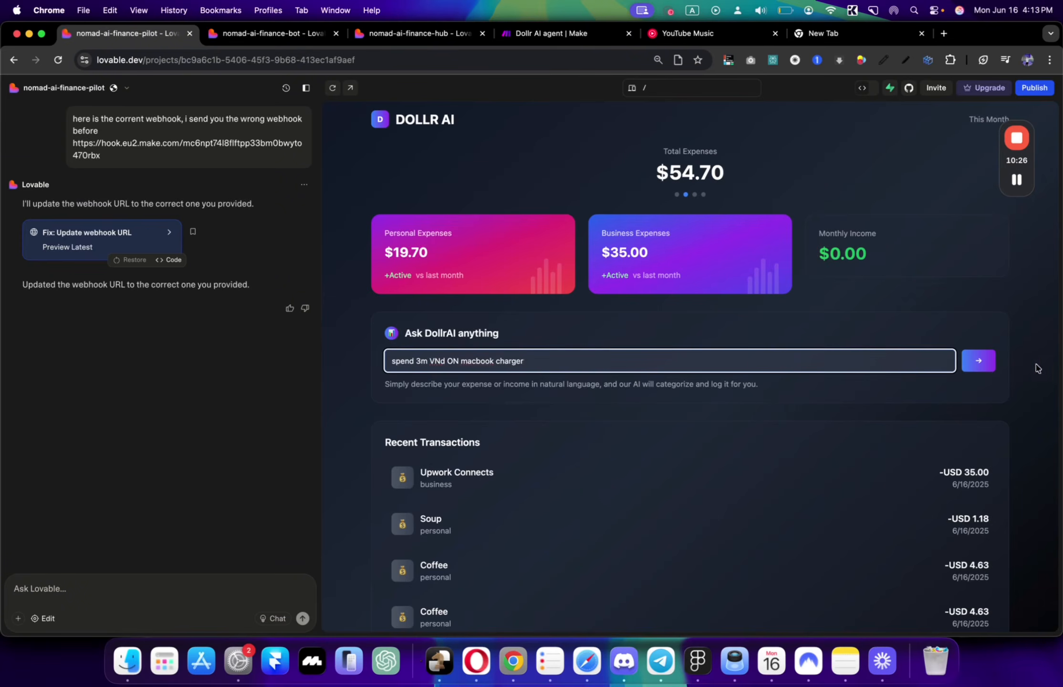
Step: Start a single run of the Make scenario, and submit the MacBook charger expense from the nomad-ai-finance-pilot preview
click(551, 33)
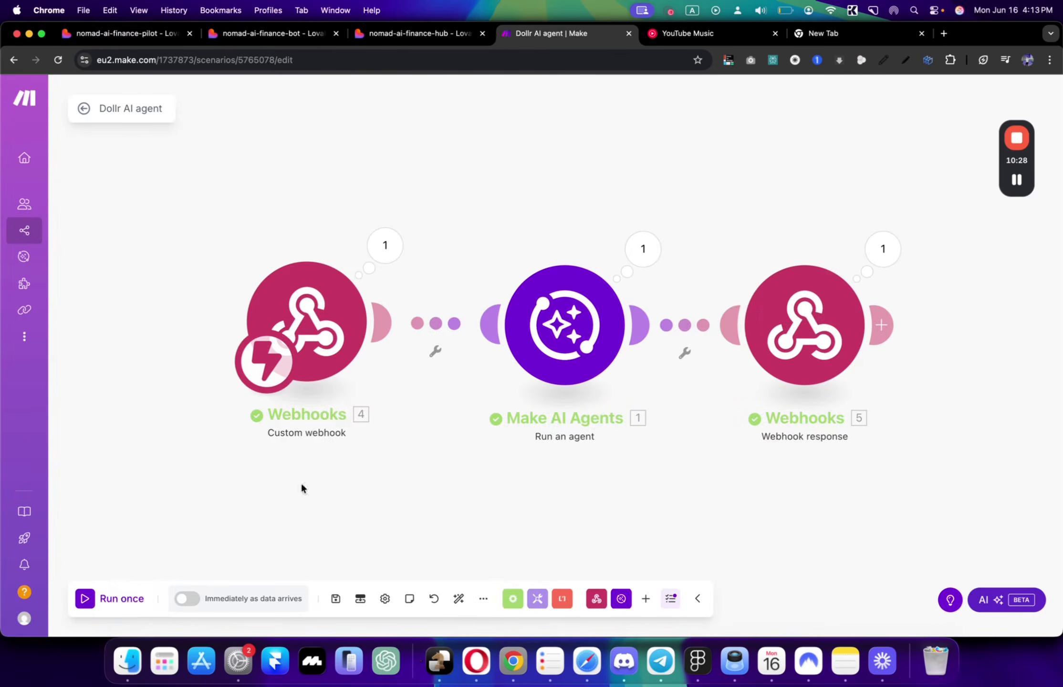
click(125, 599)
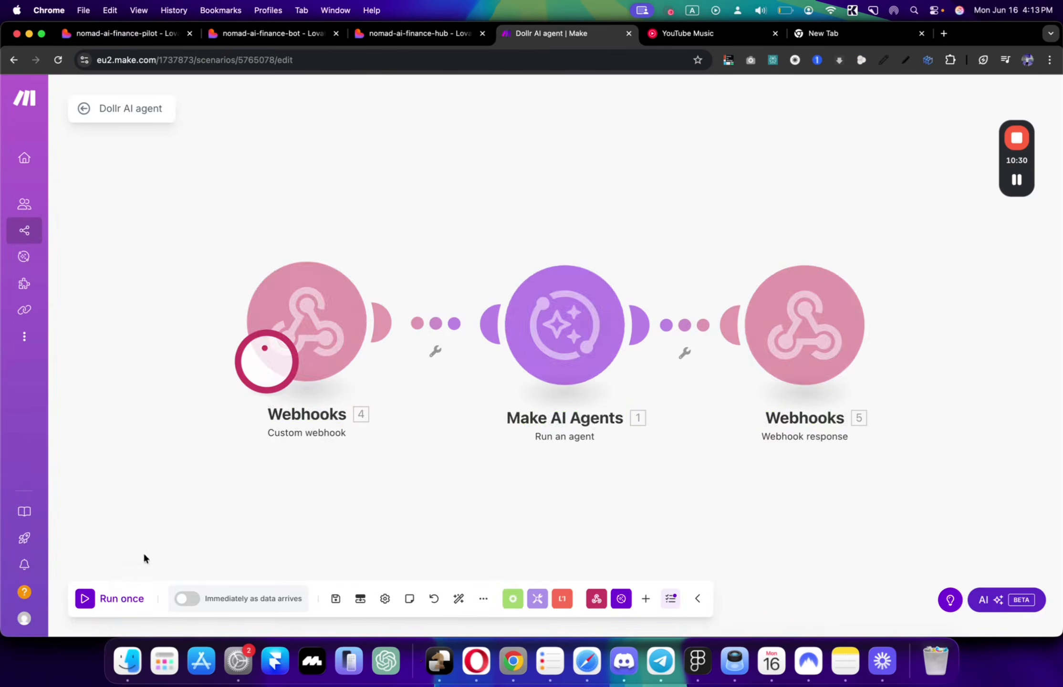
click(148, 34)
click(978, 361)
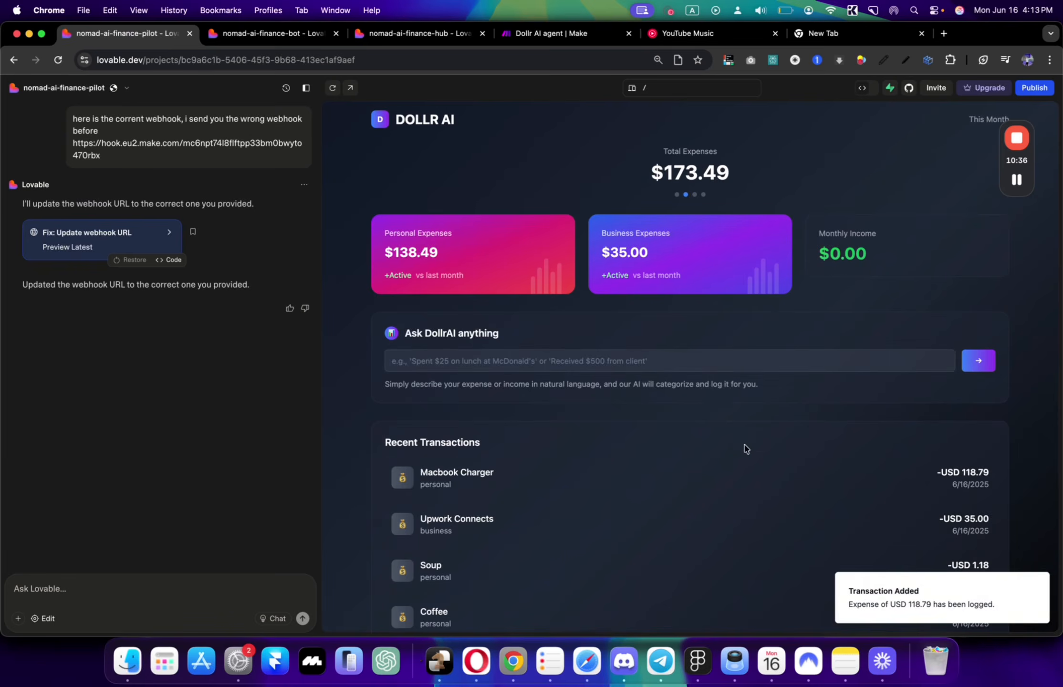
Step: Check the Macbook Charger entry's amount and category, and review the rest of Recent Transactions
drag(976, 474, 951, 474)
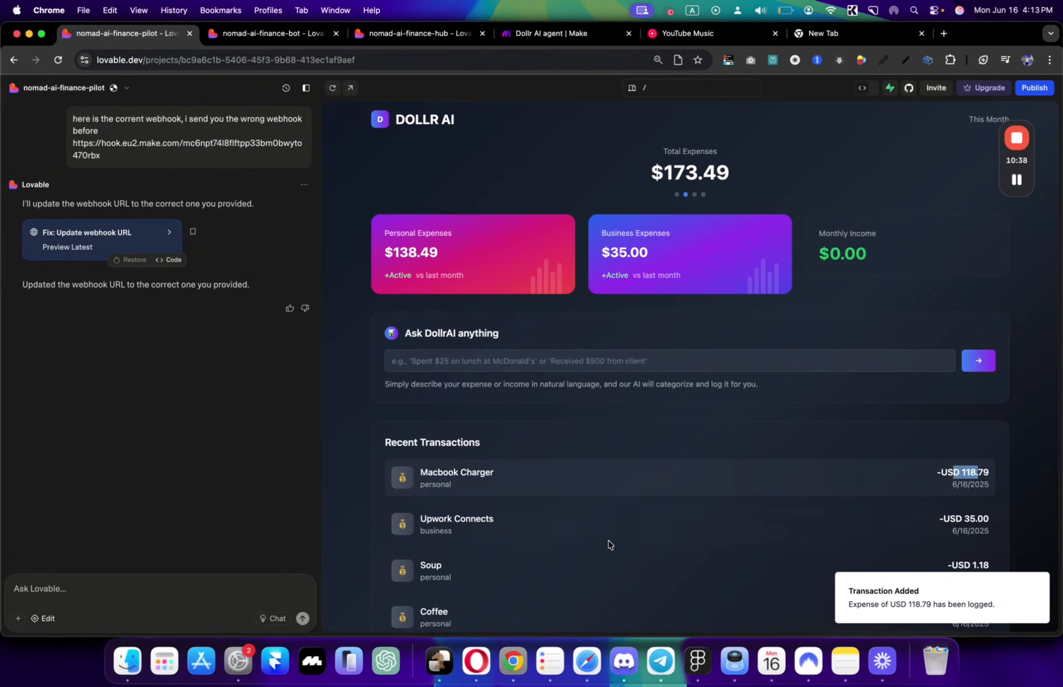
drag(477, 484, 411, 483)
click(496, 489)
scroll(497, 490, down, 4)
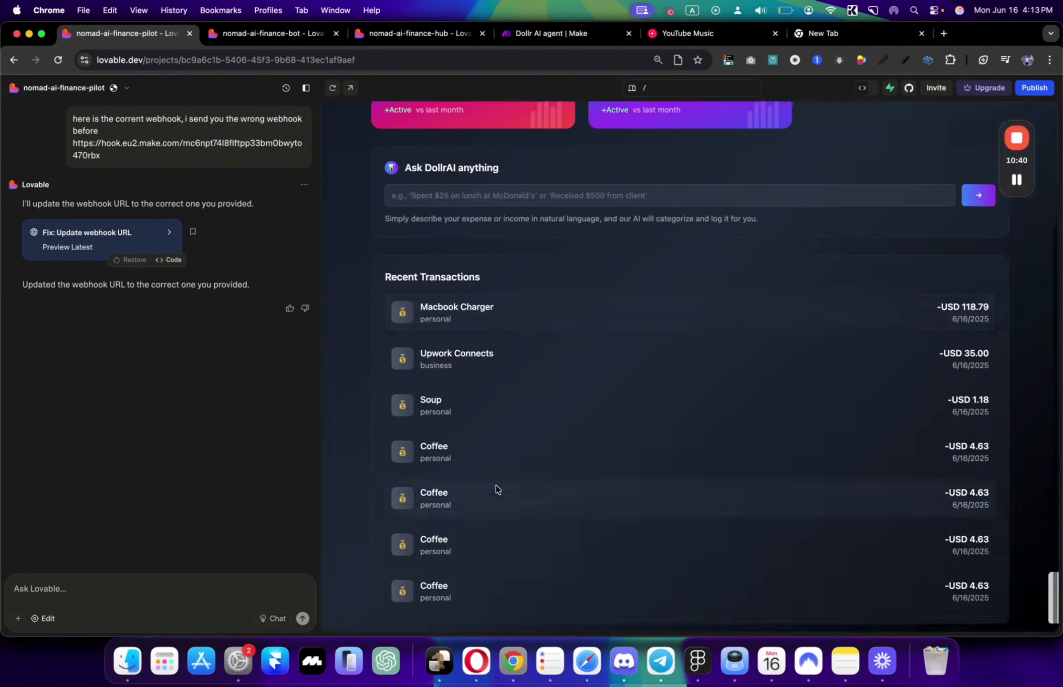
scroll(495, 490, up, 5)
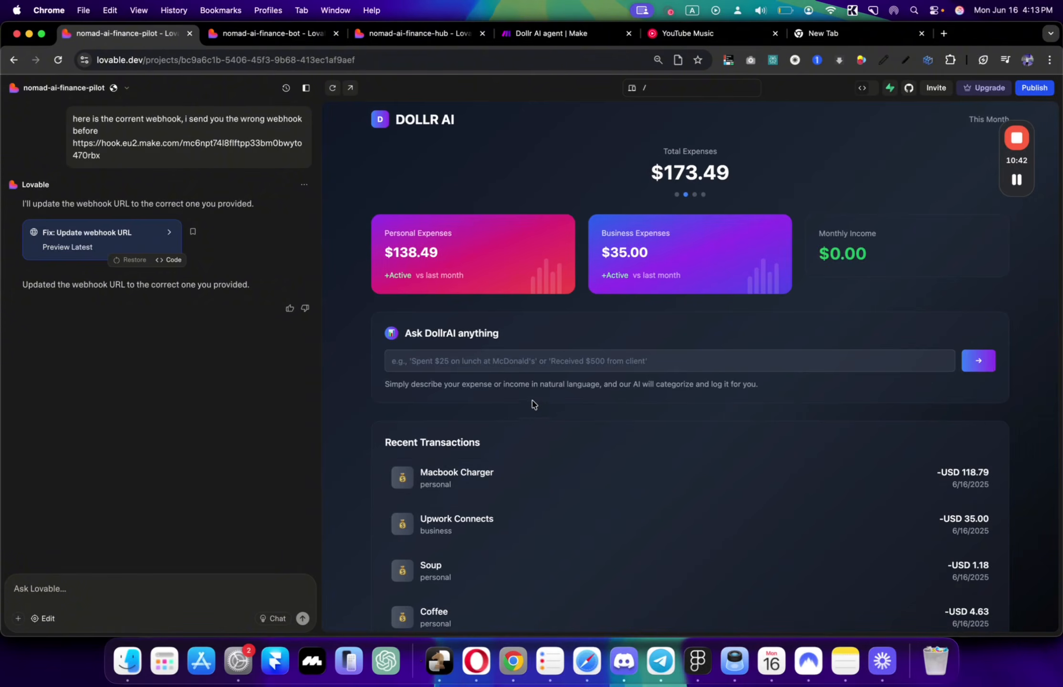
Step: Try to log income by submitting "upwork +2k EUros" through Ask DollrAI
click(529, 370)
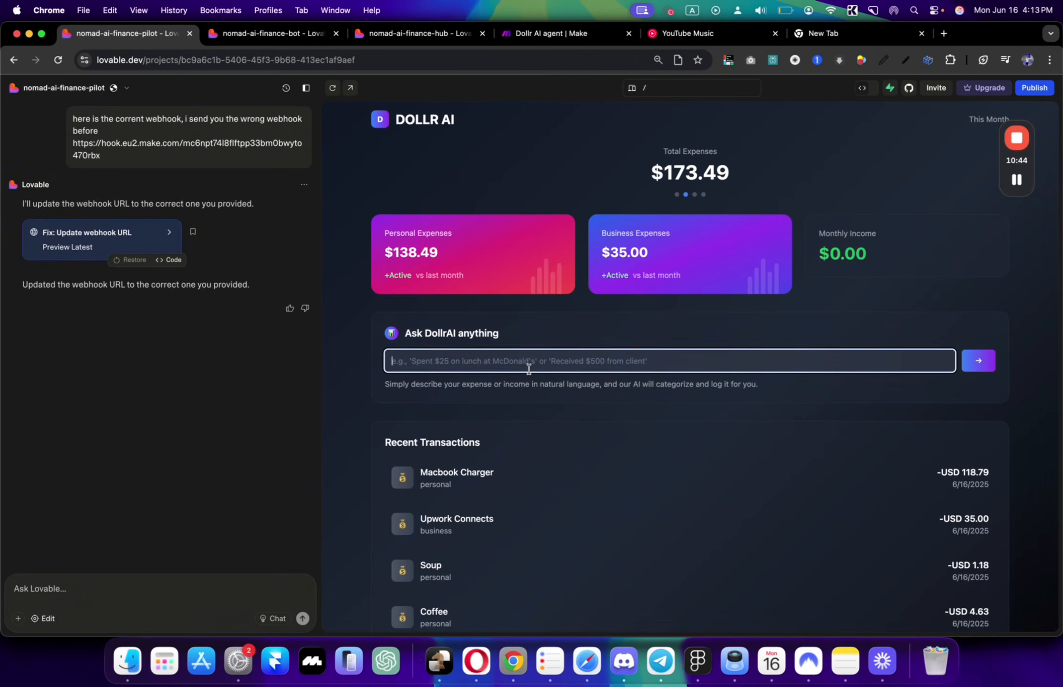
text(upwork +2k EUros)
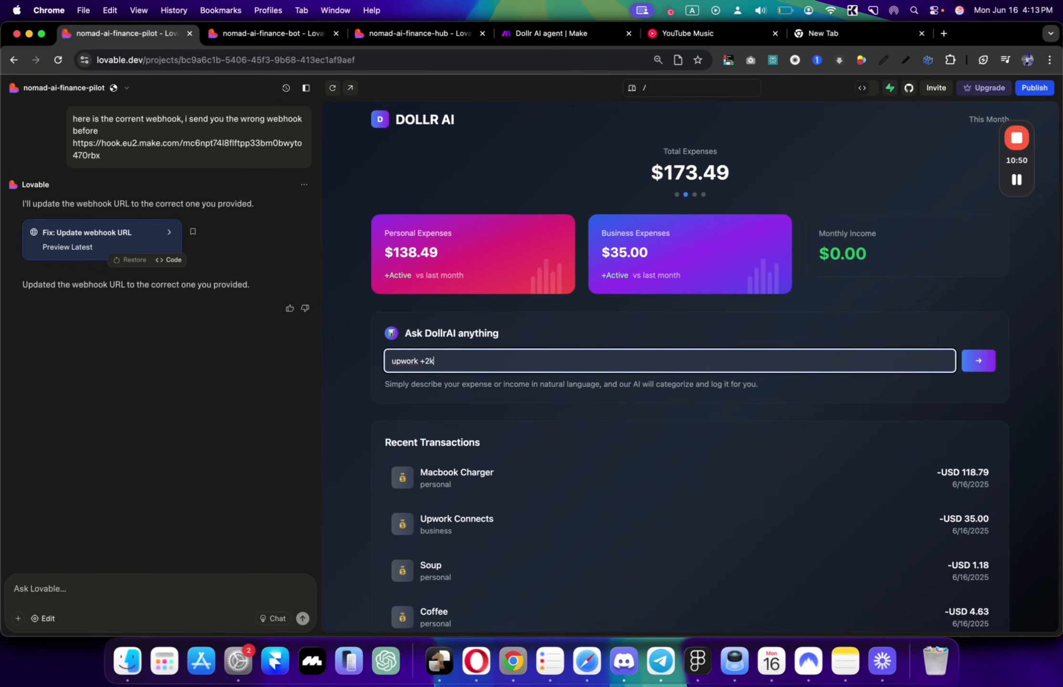
click(978, 360)
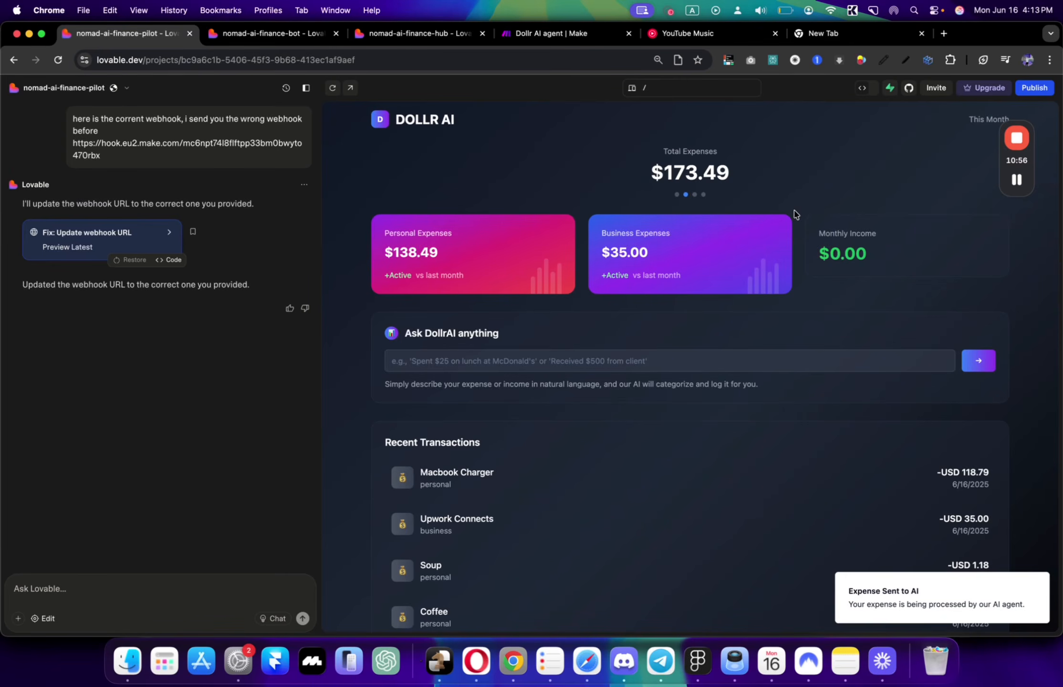
Step: Run the Make scenario once, and submit "upwokr +2k euros" through Ask DollrAI in the nomad-ai-finance-pilot preview
click(542, 34)
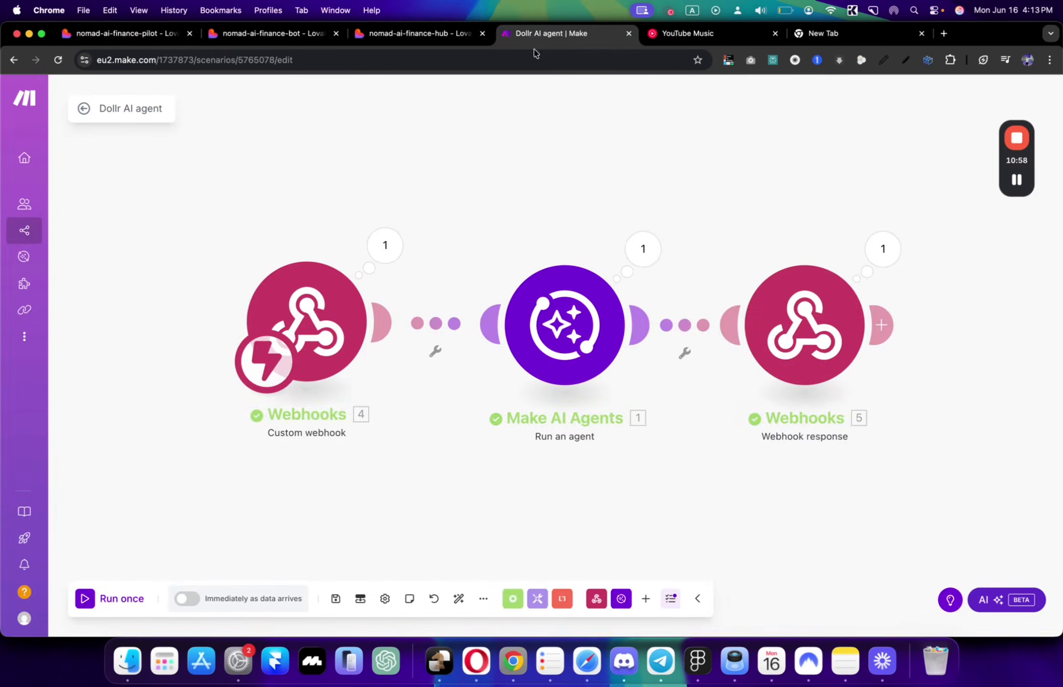
click(108, 602)
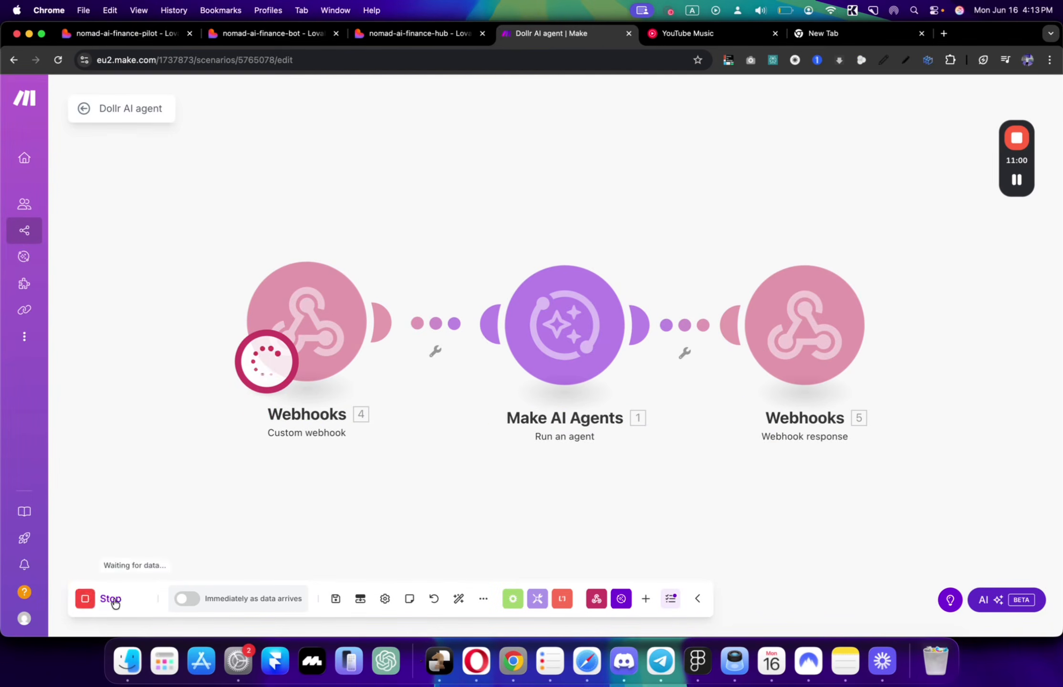
click(143, 34)
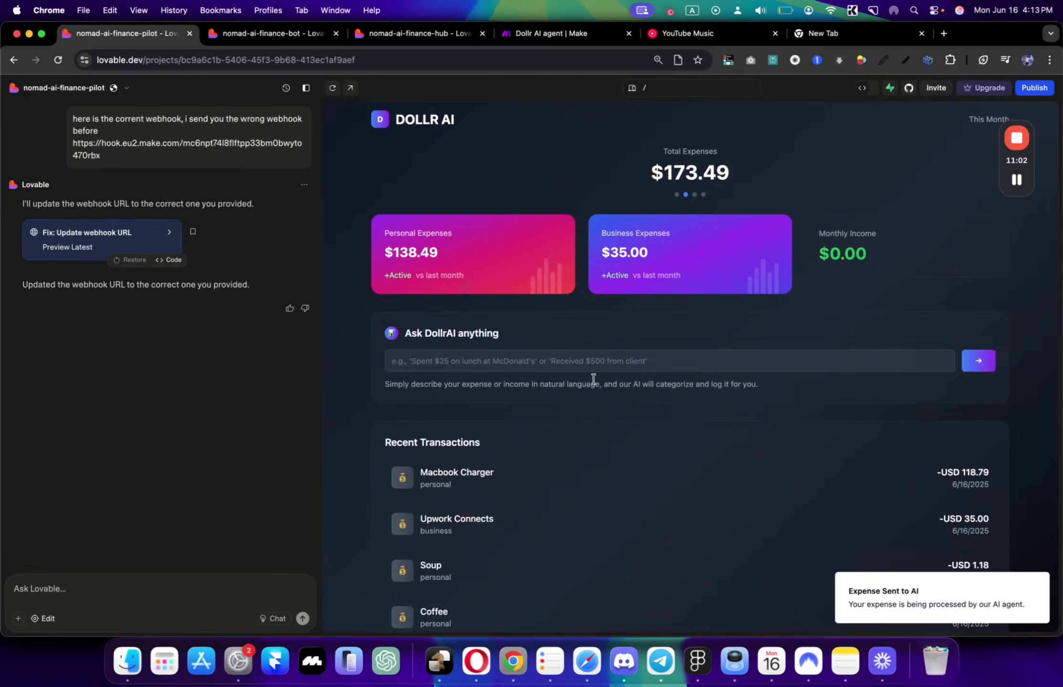
click(570, 371)
text(upwo)
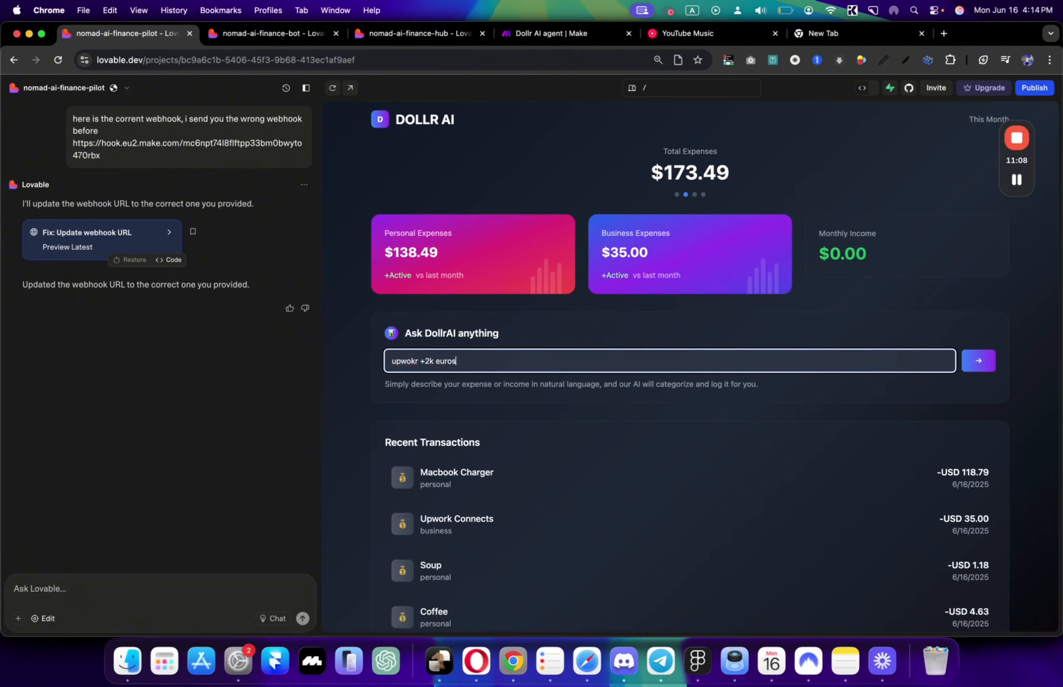
text(kr +2k euros)
key(Return)
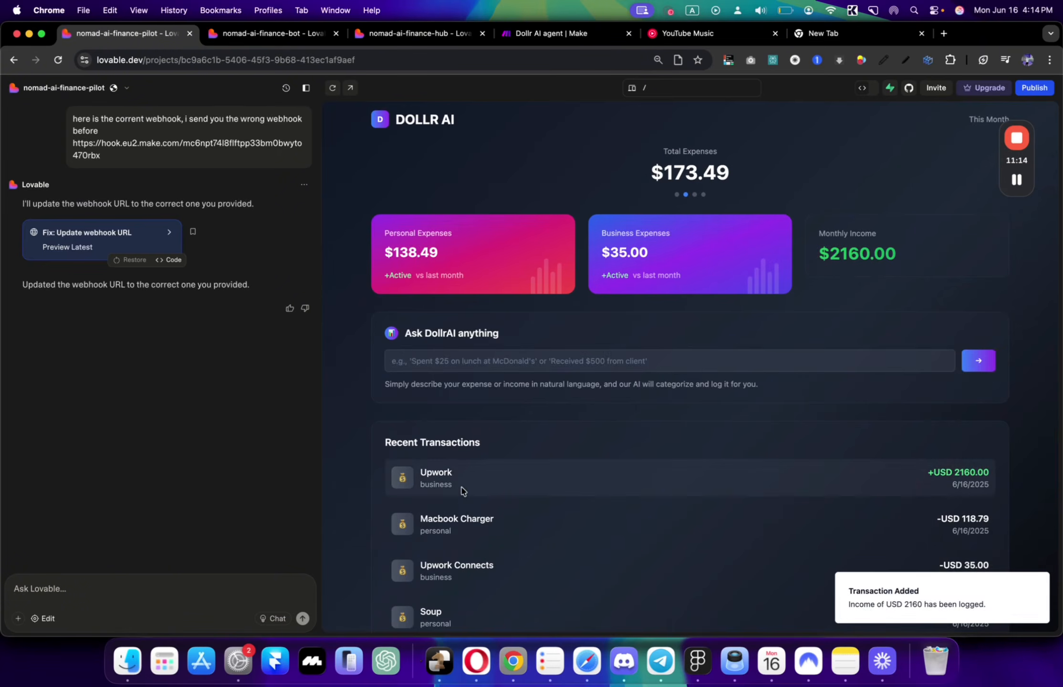
Step: Check the Upwork income entry in Recent Transactions and the summary cards on the dashboard
drag(900, 473, 928, 382)
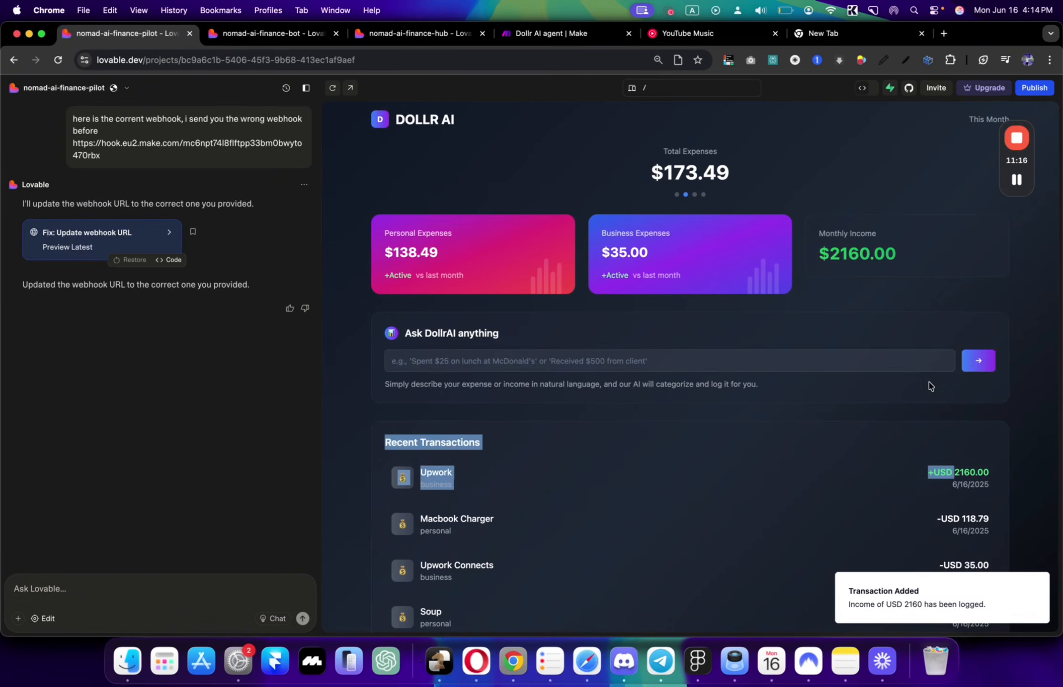
scroll(928, 382, down, 5)
click(927, 388)
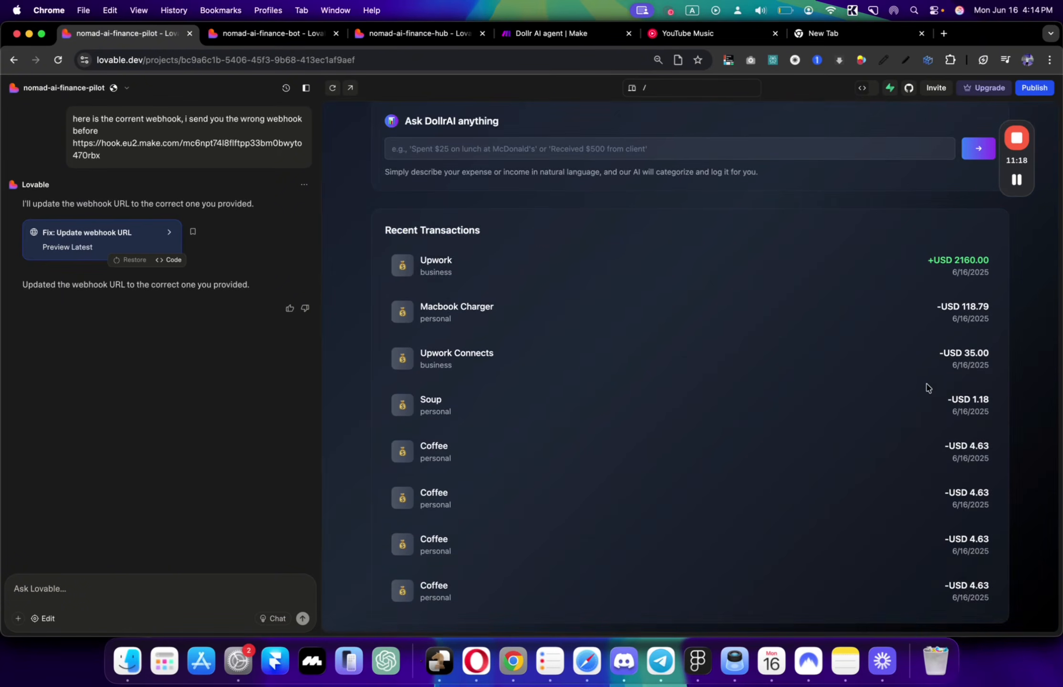
scroll(927, 388, up, 5)
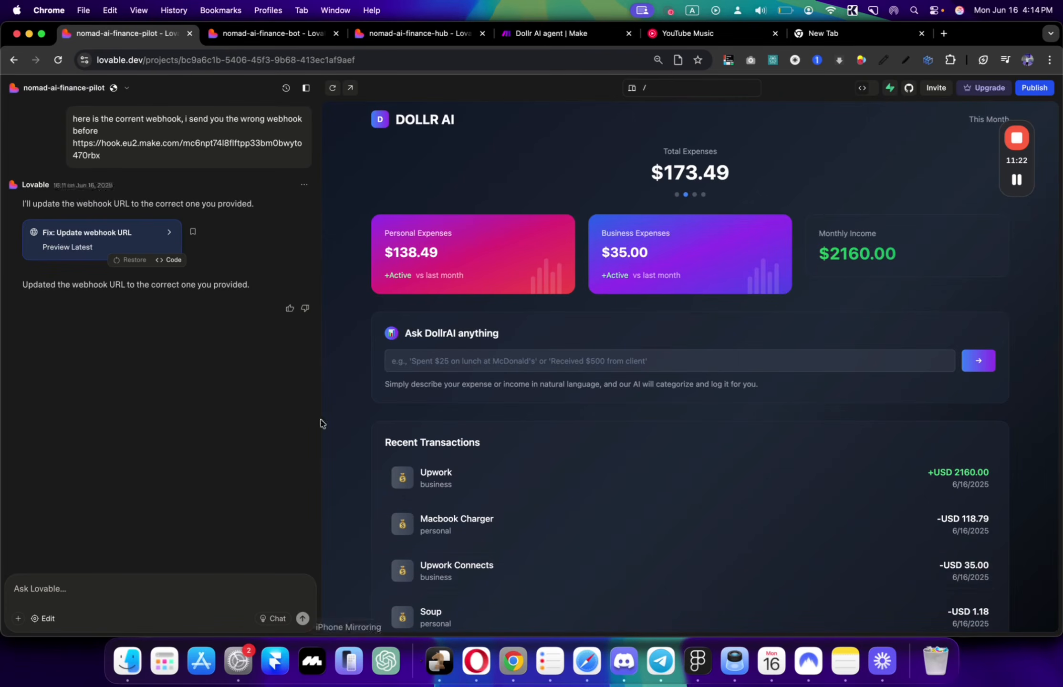
Step: Switch to Figma Beta and examine the V2 mobile screens in the Dollr file
click(697, 661)
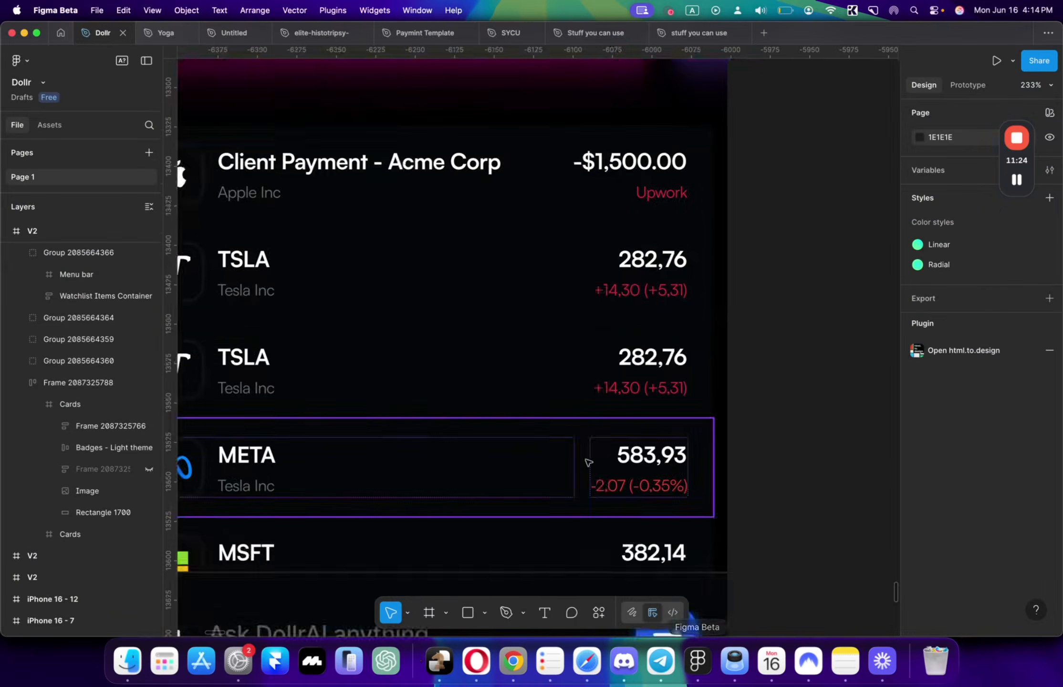
scroll(532, 308, up, 10)
scroll(532, 311, down, 10)
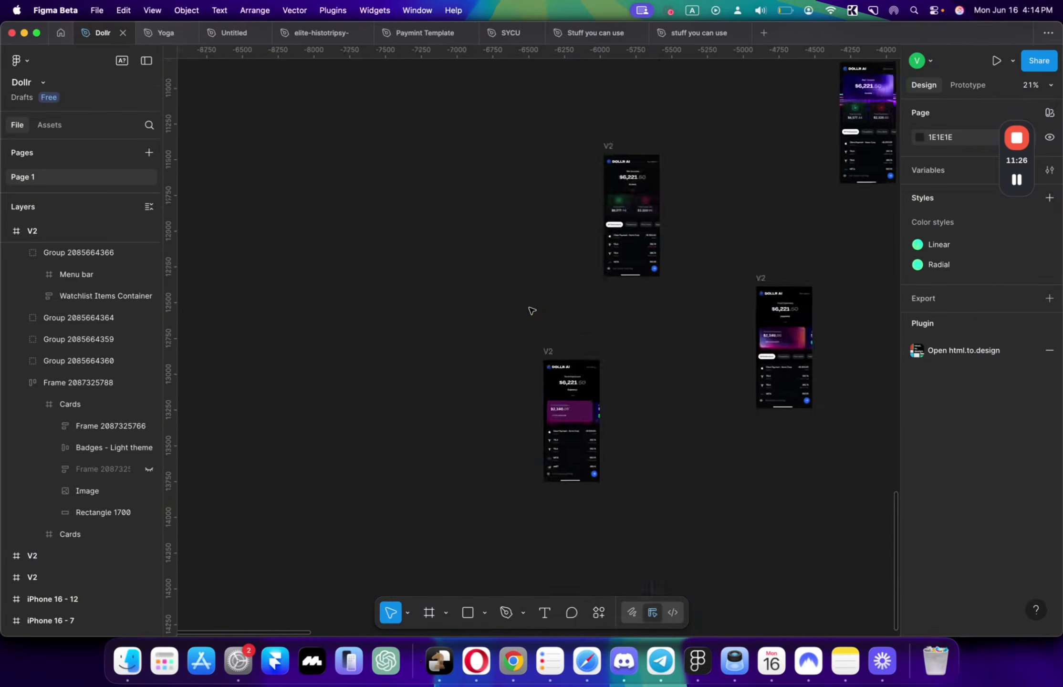
scroll(532, 311, up, 3)
scroll(532, 311, down, 2)
scroll(531, 311, right, 2)
key(super+z)
click(581, 464)
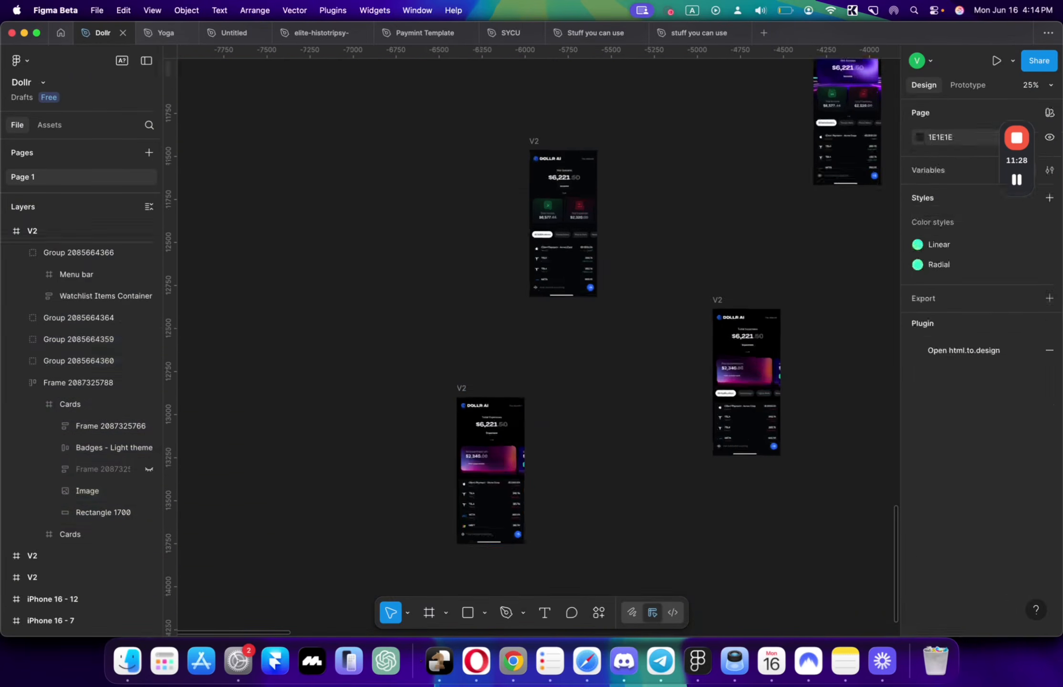
key(super+v)
scroll(524, 424, up, 4)
key(BackSpace)
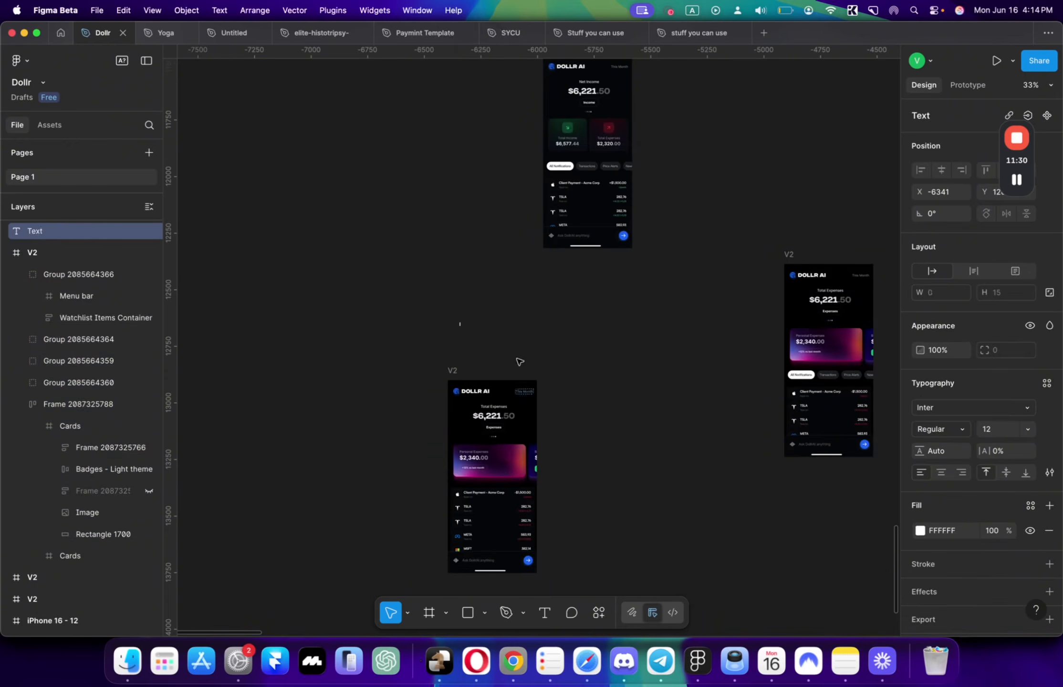
click(520, 363)
Step: Compare the V2 screens in Figma with the DOLLR AI app preview in Chrome
scroll(511, 414, up, 5)
key(super+Tab)
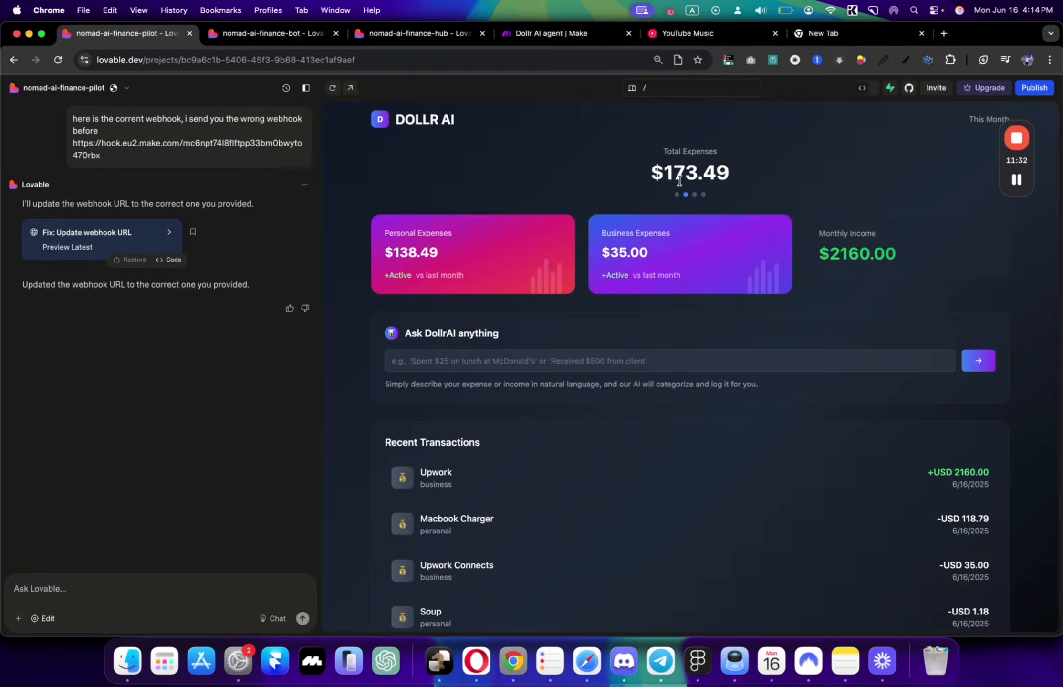
key(super+Tab)
scroll(544, 314, up, 3)
key(super+Tab)
drag(1026, 123, 1024, 372)
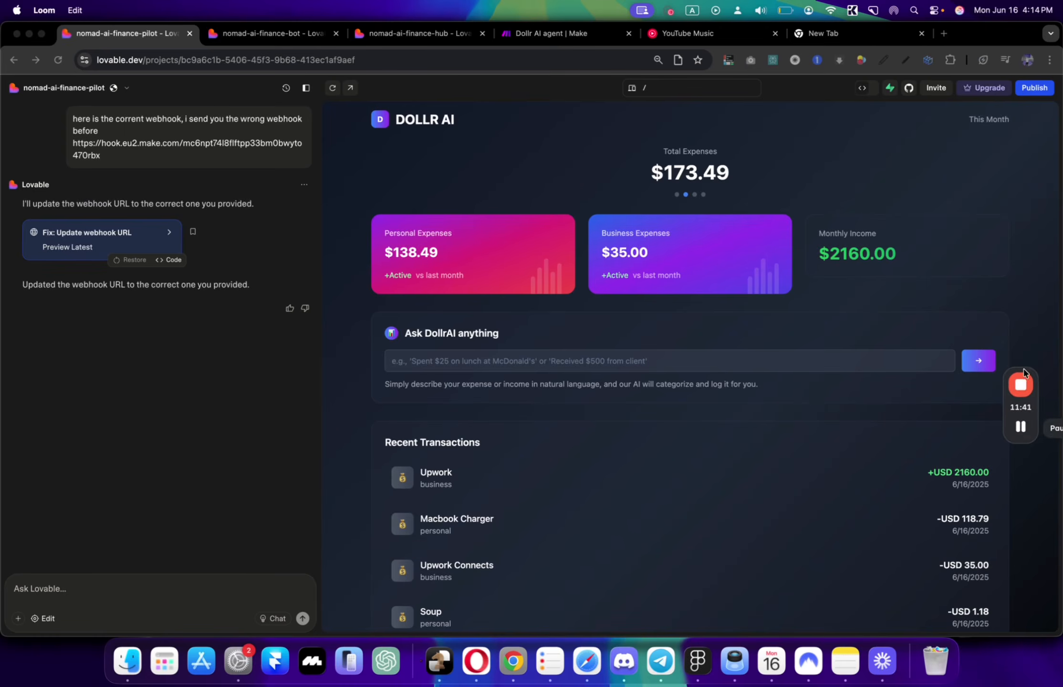
Step: Open the app's Supabase integration settings and start creating a new Supabase project to connect
click(891, 89)
click(902, 166)
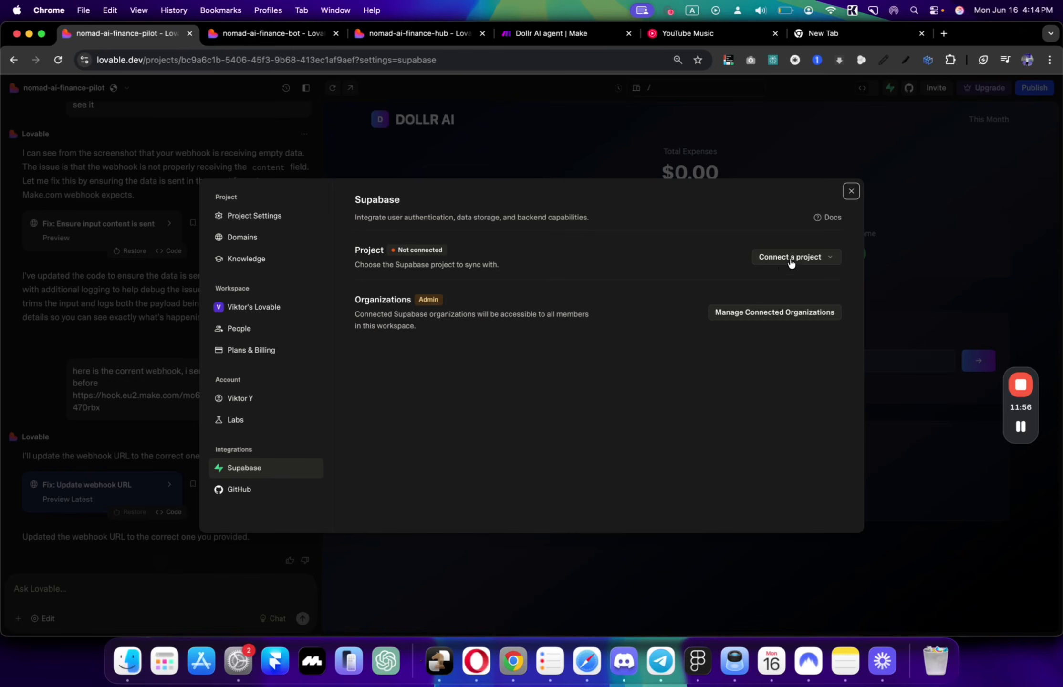
click(796, 258)
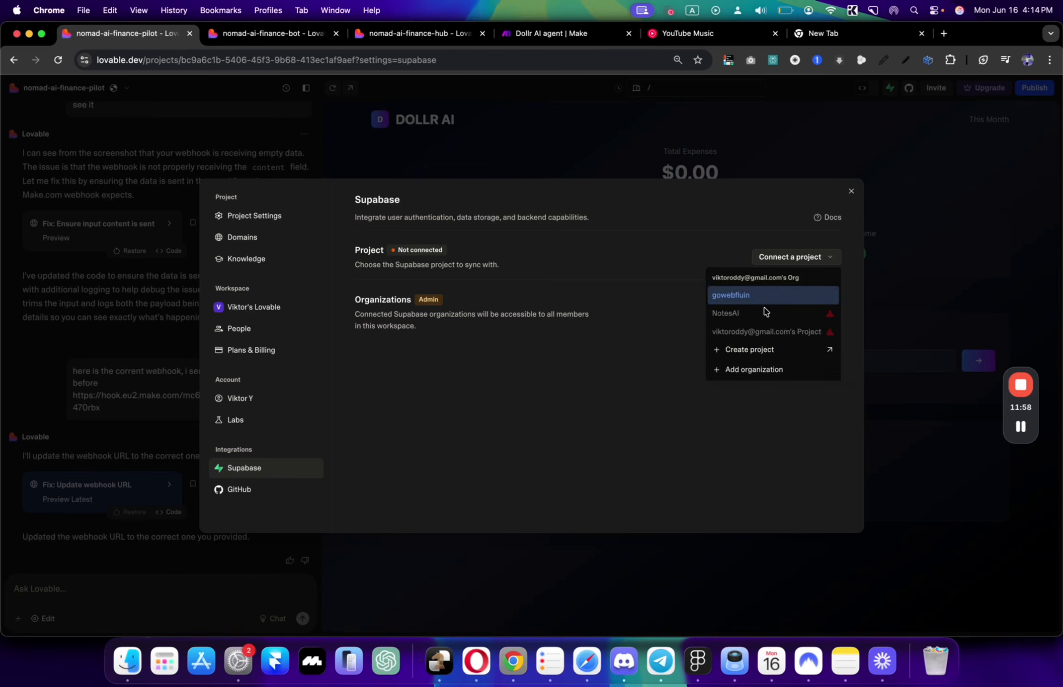
click(762, 353)
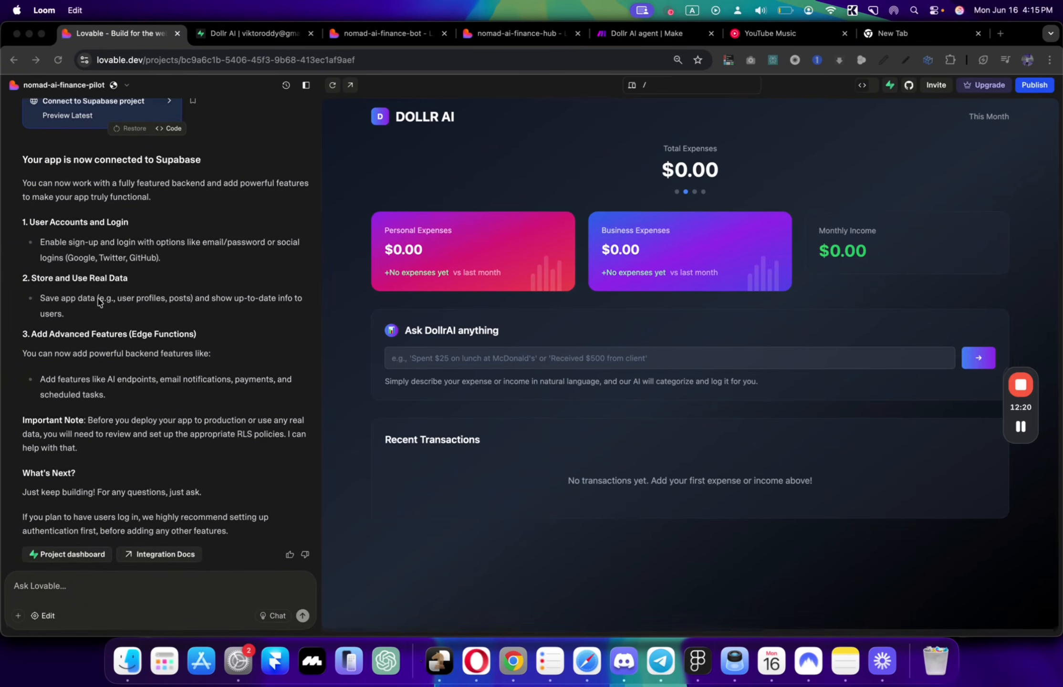
Step: Send Lovable the request "yes create user log in functionality"
click(82, 591)
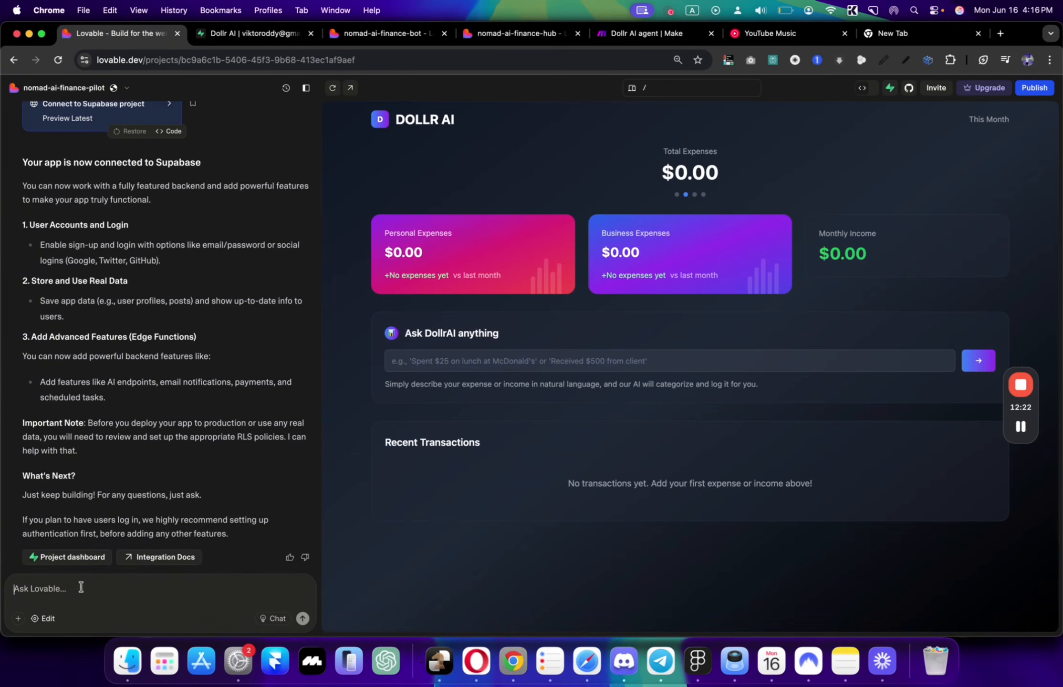
text(yes create user log in functionality)
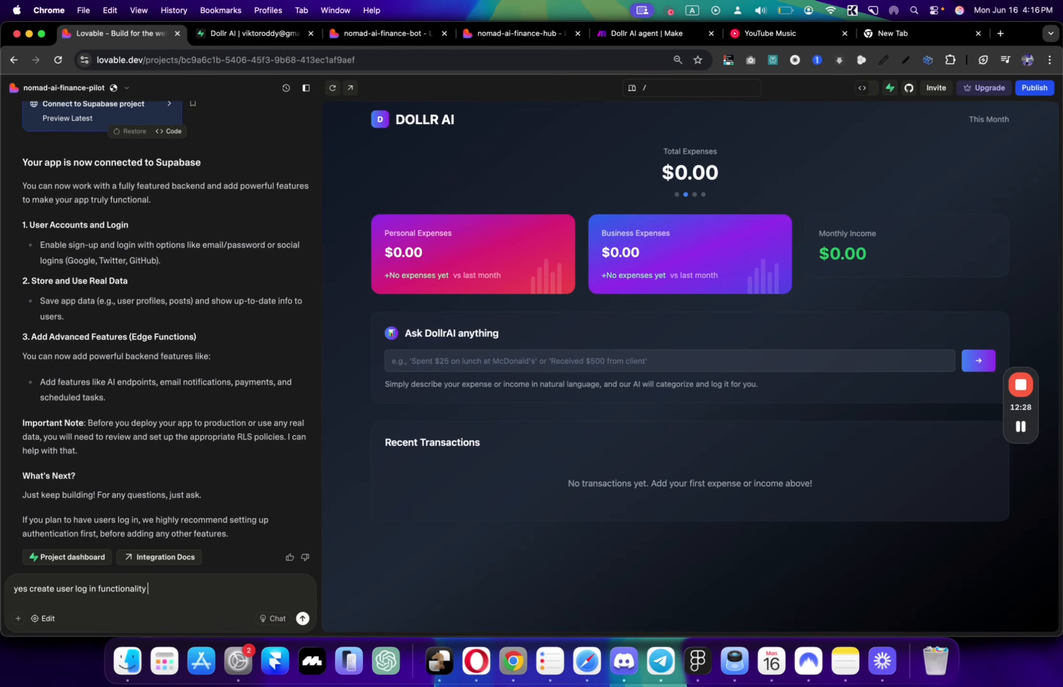
key(Return)
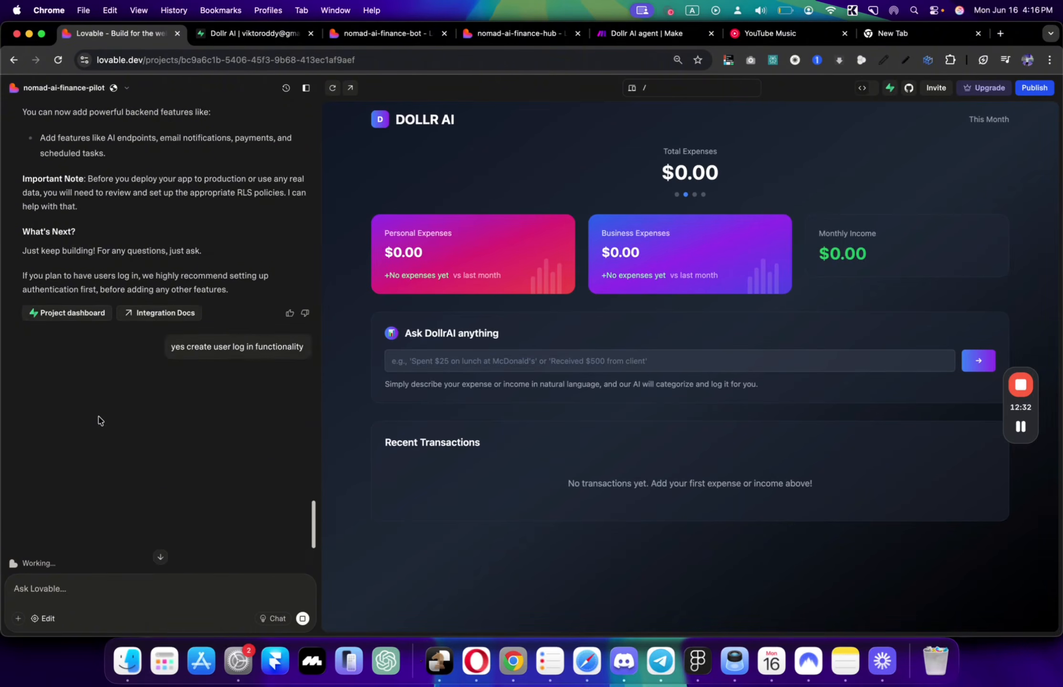
scroll(99, 420, up, 5)
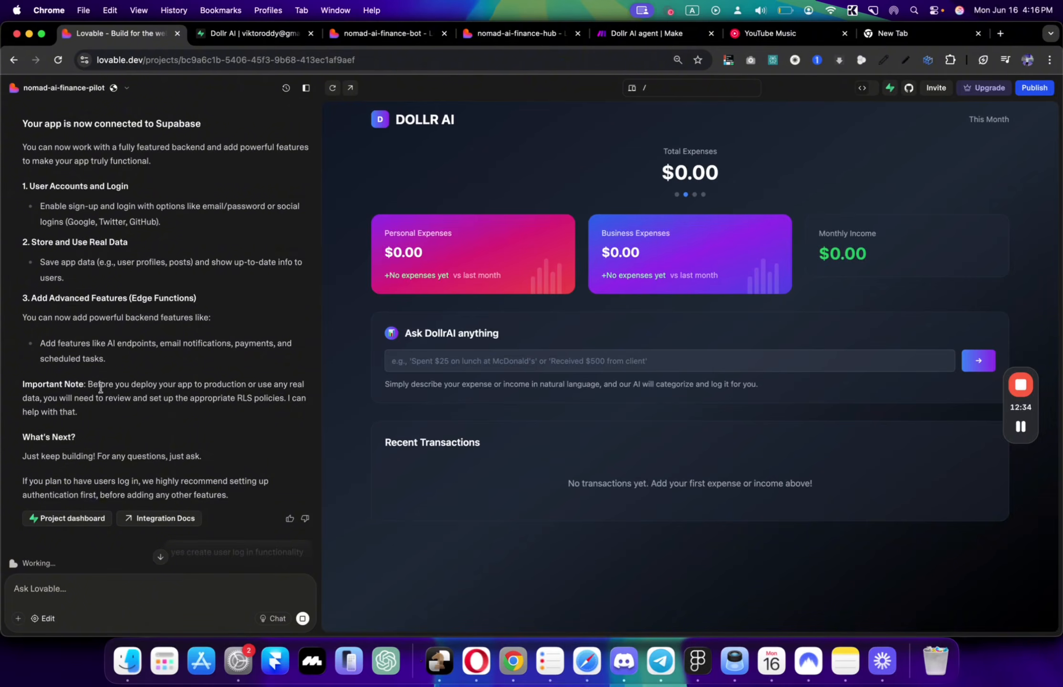
scroll(109, 390, down, 9)
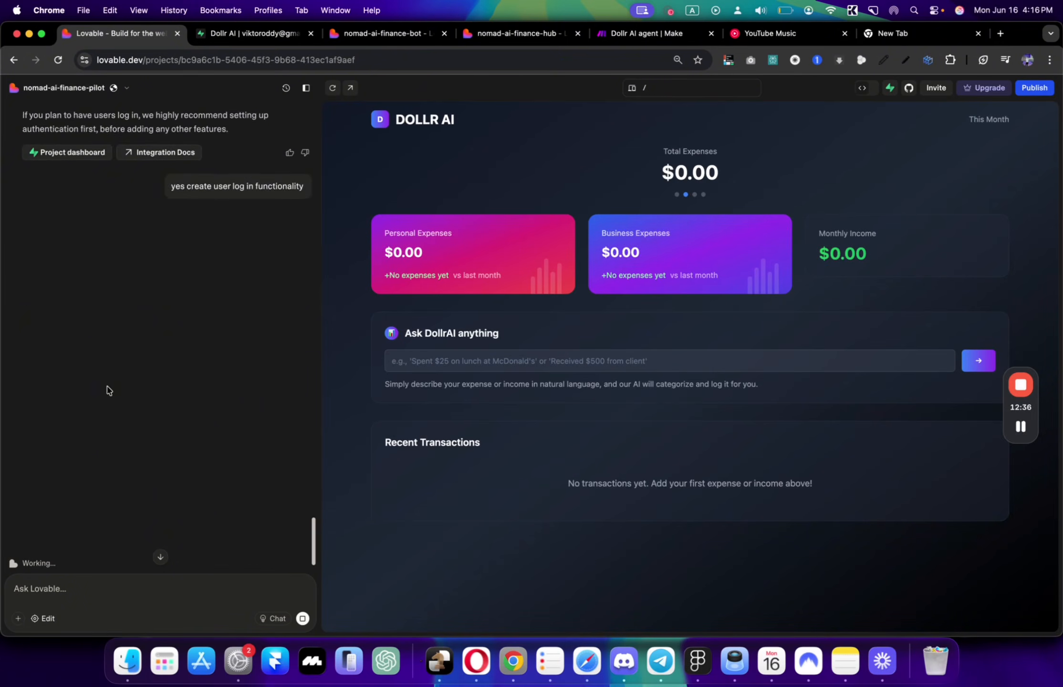
scroll(108, 391, up, 1)
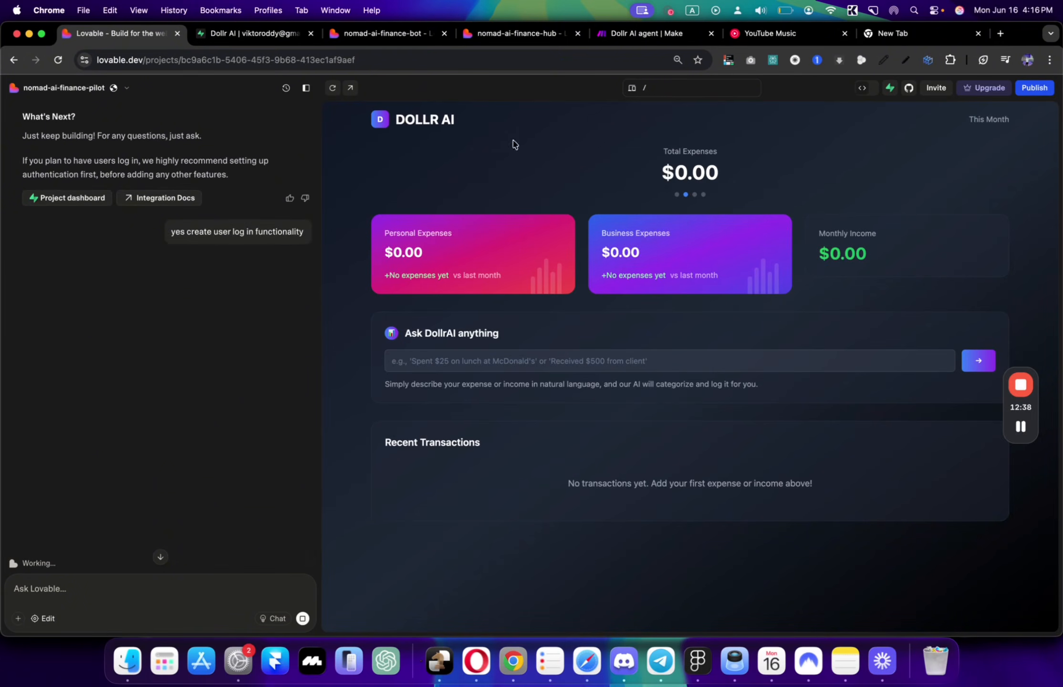
drag(691, 152, 638, 168)
drag(833, 222, 707, 239)
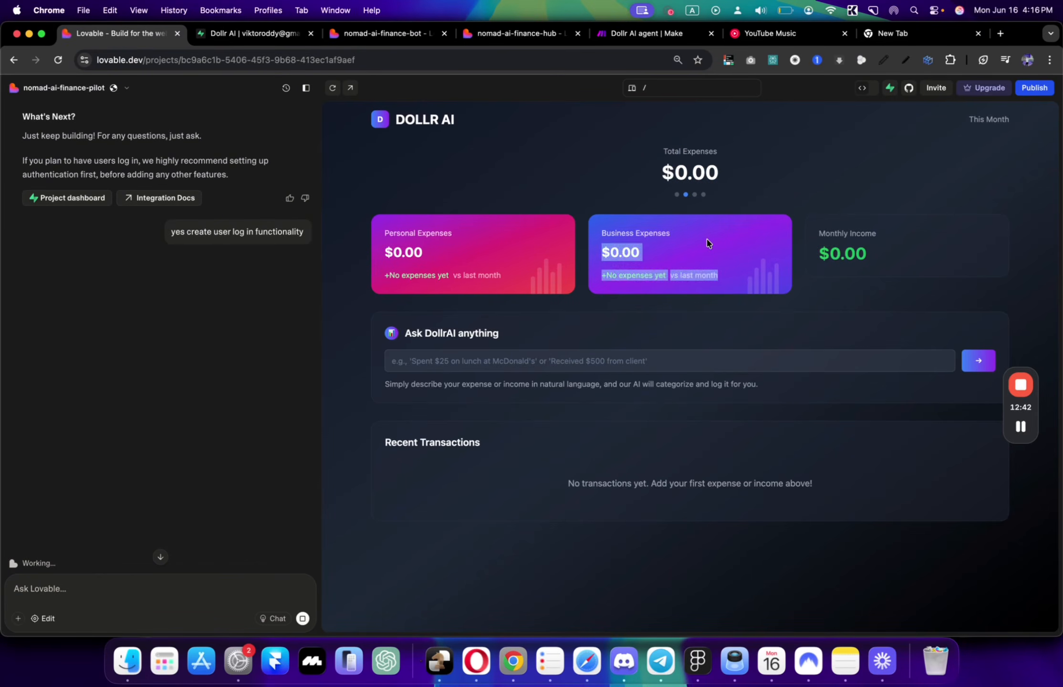
Step: Read the authentication database setup that Lovable proposes in response to the user login request
click(708, 239)
scroll(211, 420, down, 10)
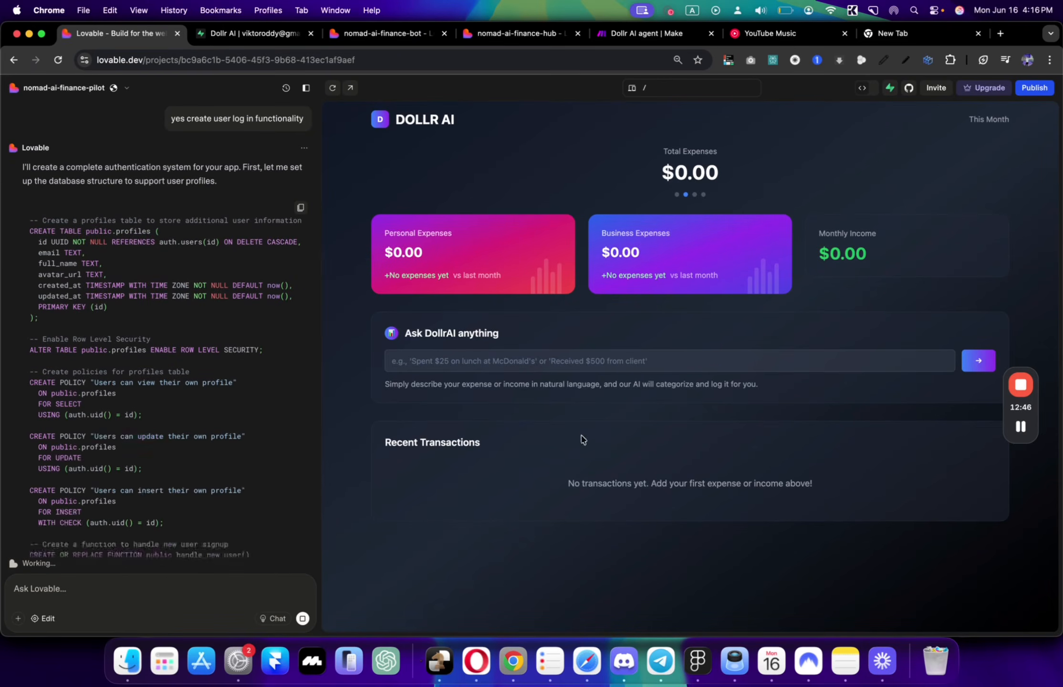
click(1026, 424)
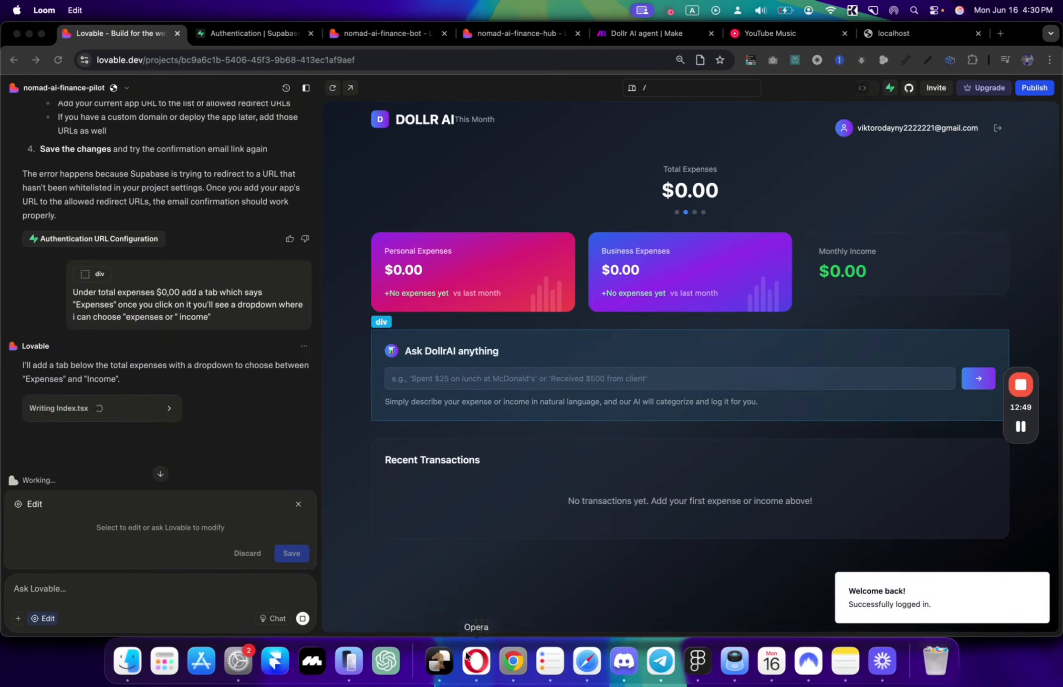
Step: Switch to Figma Beta and compare the Expenses and Income buttons across the V2 screens in the Dollr file
click(698, 661)
scroll(321, 486, up, 6)
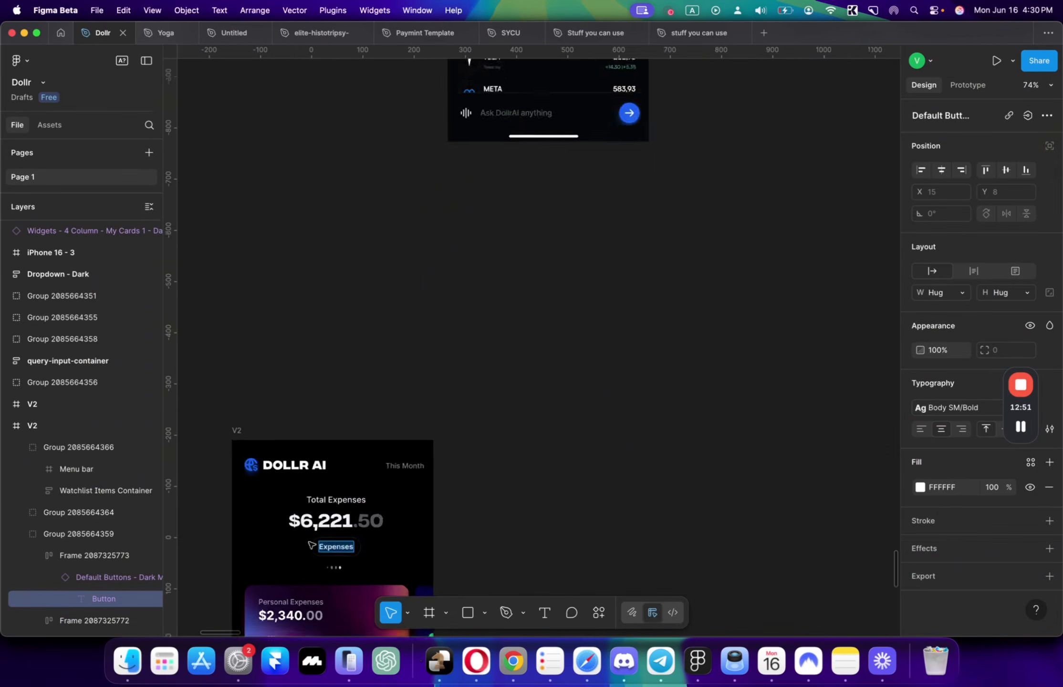
click(486, 464)
scroll(486, 463, down, 2)
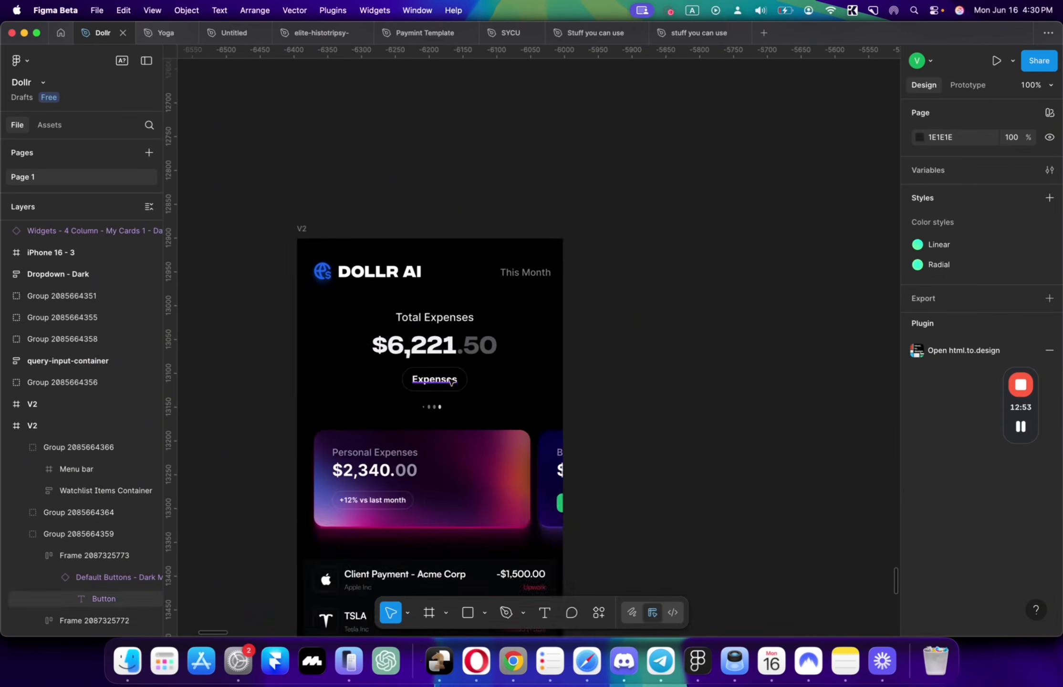
scroll(442, 397, down, 4)
scroll(478, 377, right, 6)
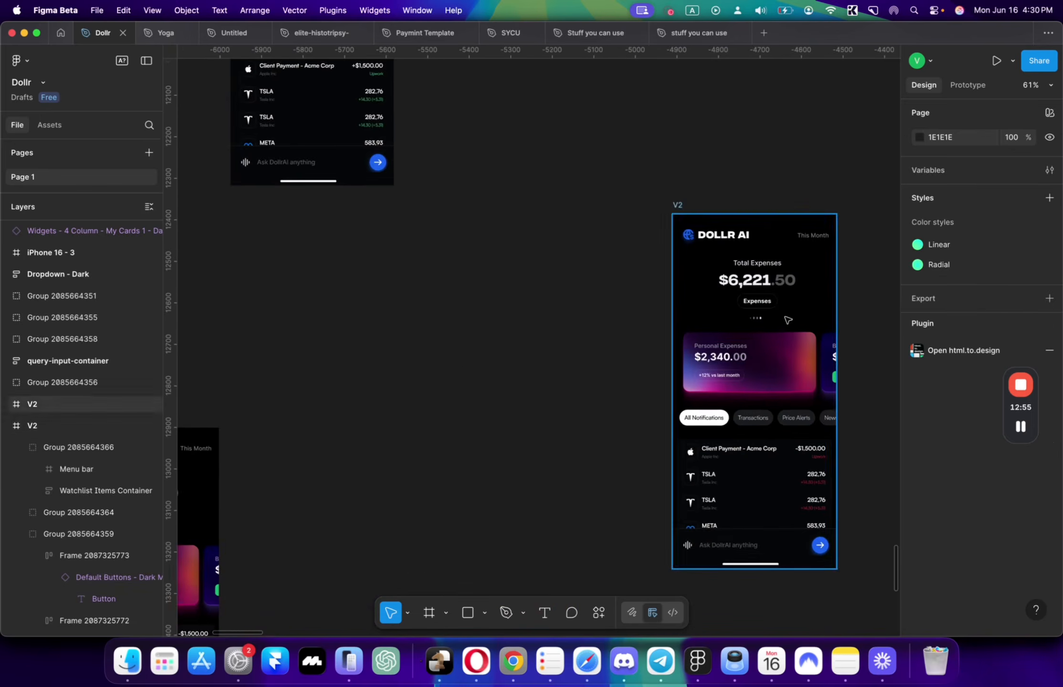
scroll(630, 363, up, 6)
scroll(630, 363, left, 3)
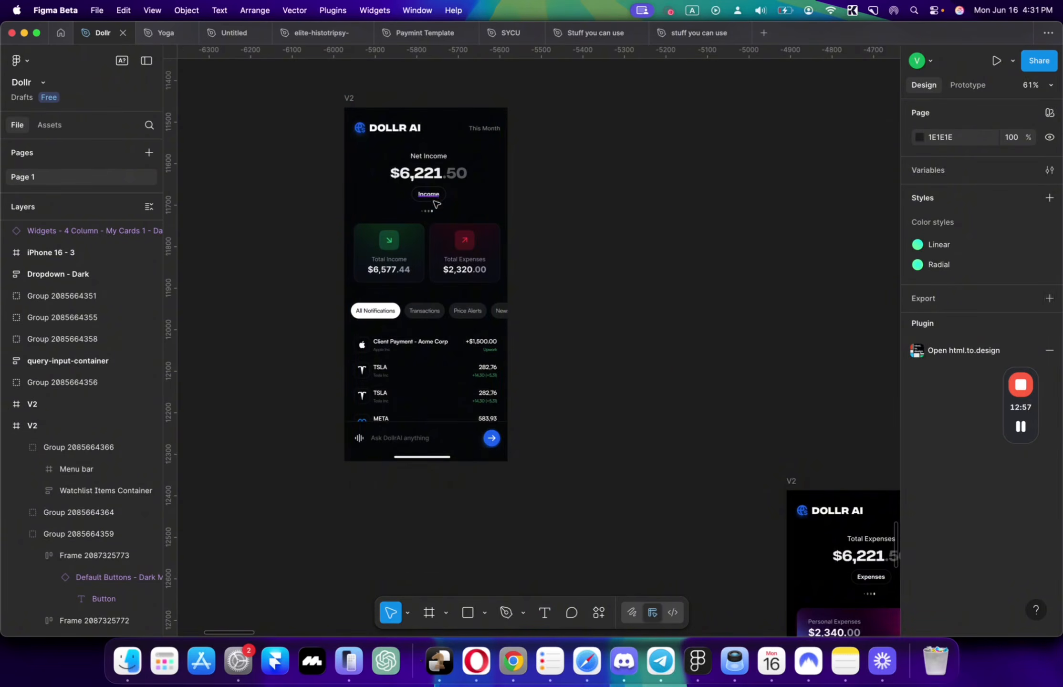
scroll(453, 286, down, 5)
scroll(453, 287, right, 8)
scroll(483, 344, up, 5)
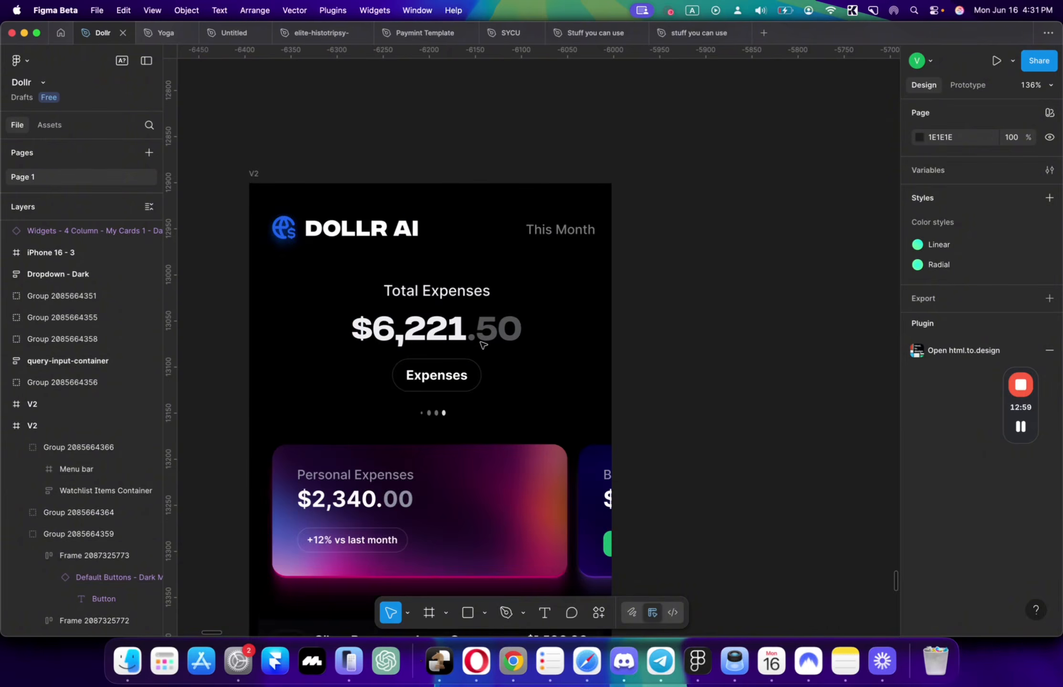
scroll(533, 273, down, 4)
scroll(534, 274, left, 3)
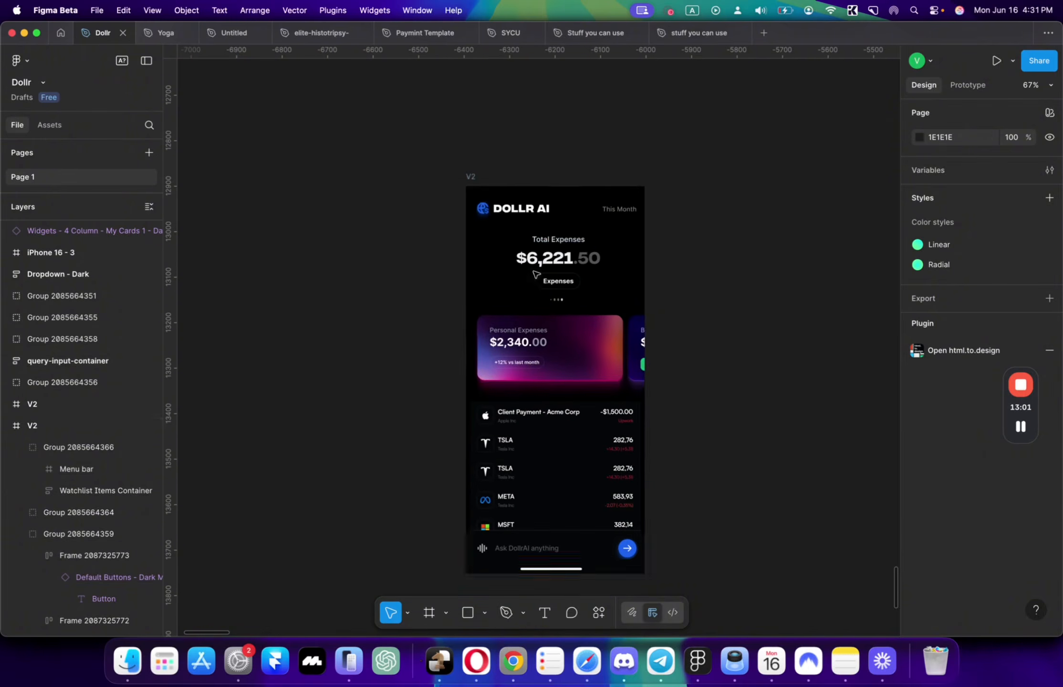
Step: Examine the Net Income screen's income and expense cards and its transaction list against the Total Expenses screen
scroll(549, 271, up, 10)
scroll(559, 270, right, 3)
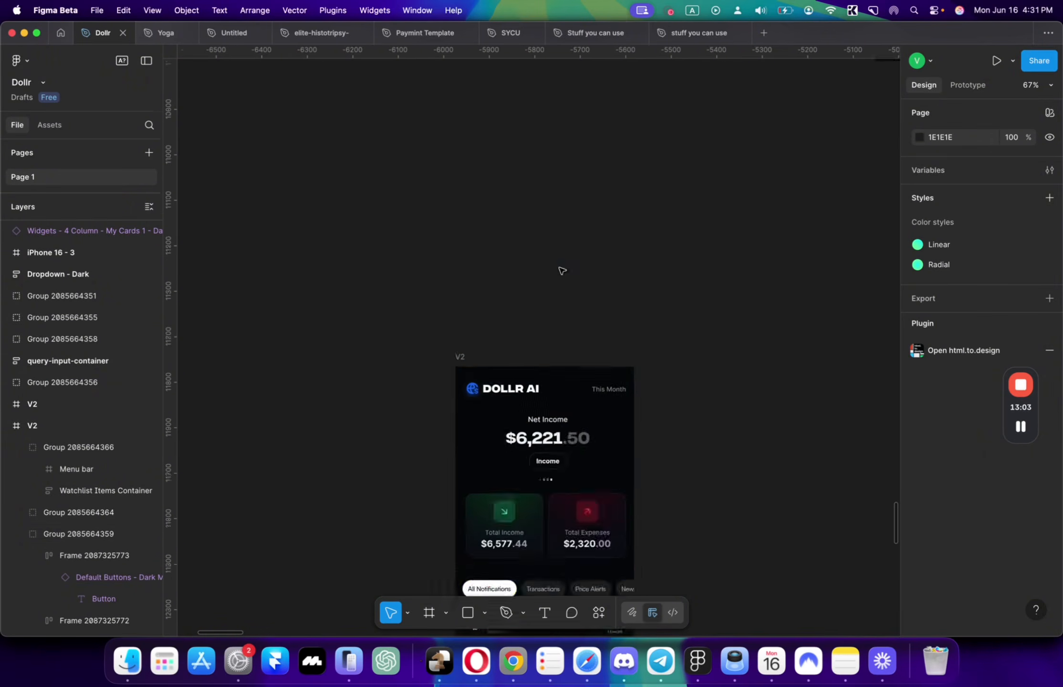
scroll(562, 271, down, 5)
scroll(549, 253, up, 4)
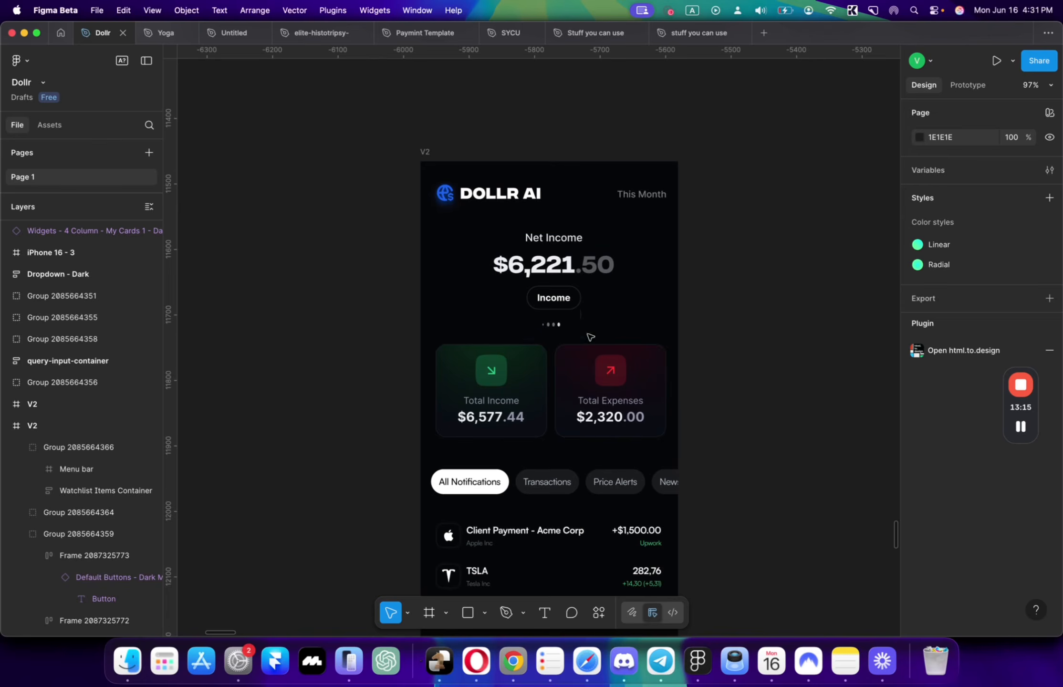
scroll(610, 420, down, 1)
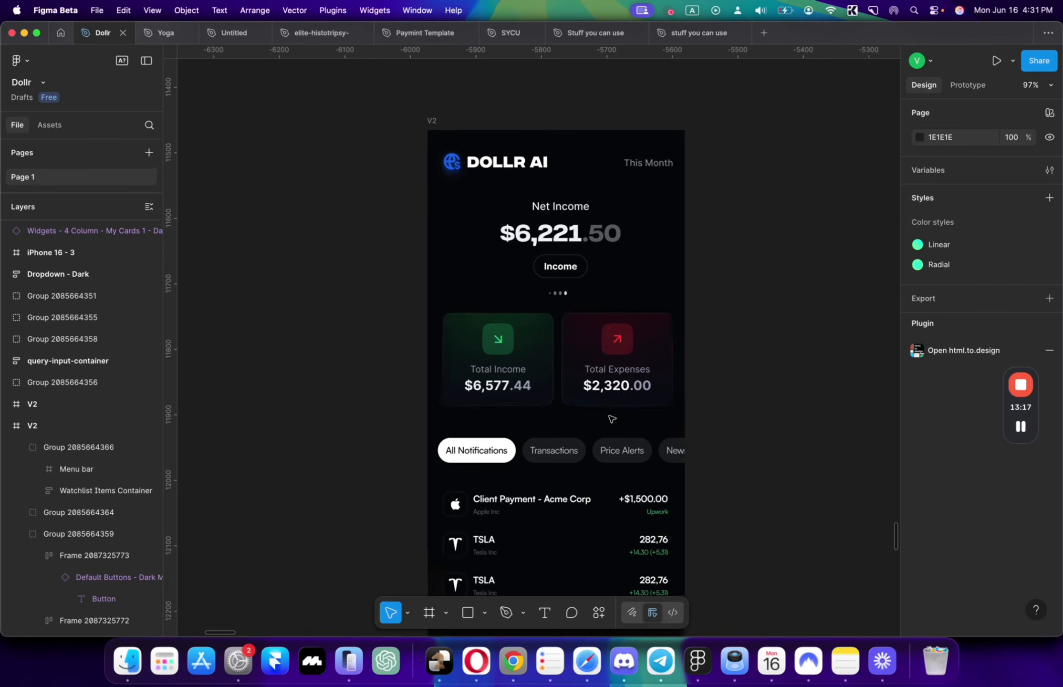
scroll(611, 420, down, 5)
scroll(610, 420, down, 2)
scroll(582, 324, down, 2)
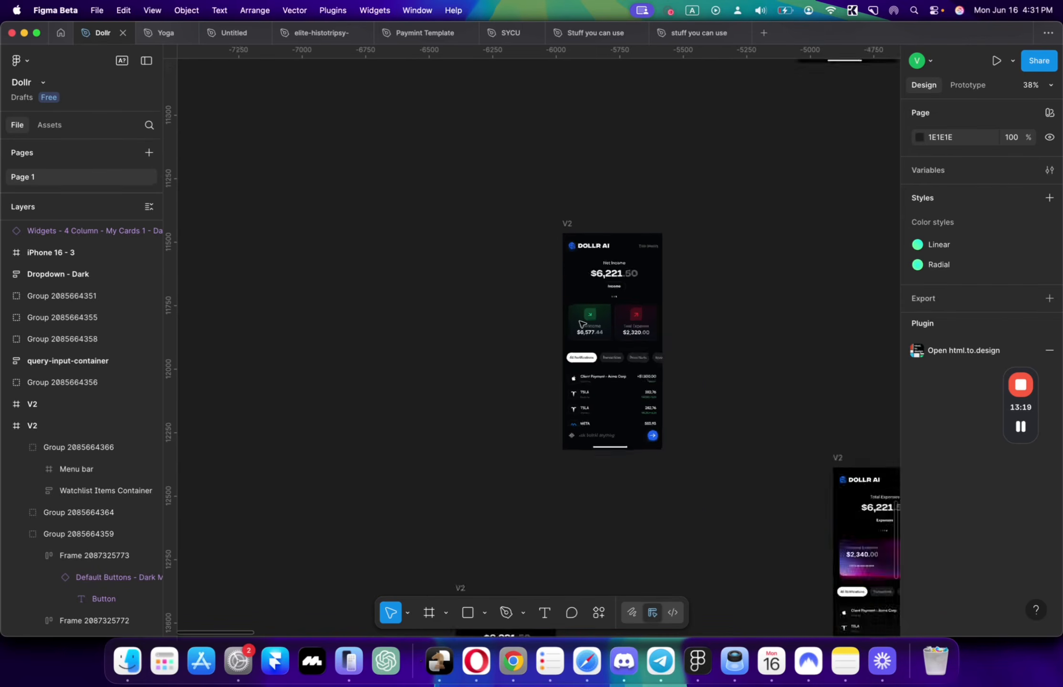
scroll(582, 325, up, 4)
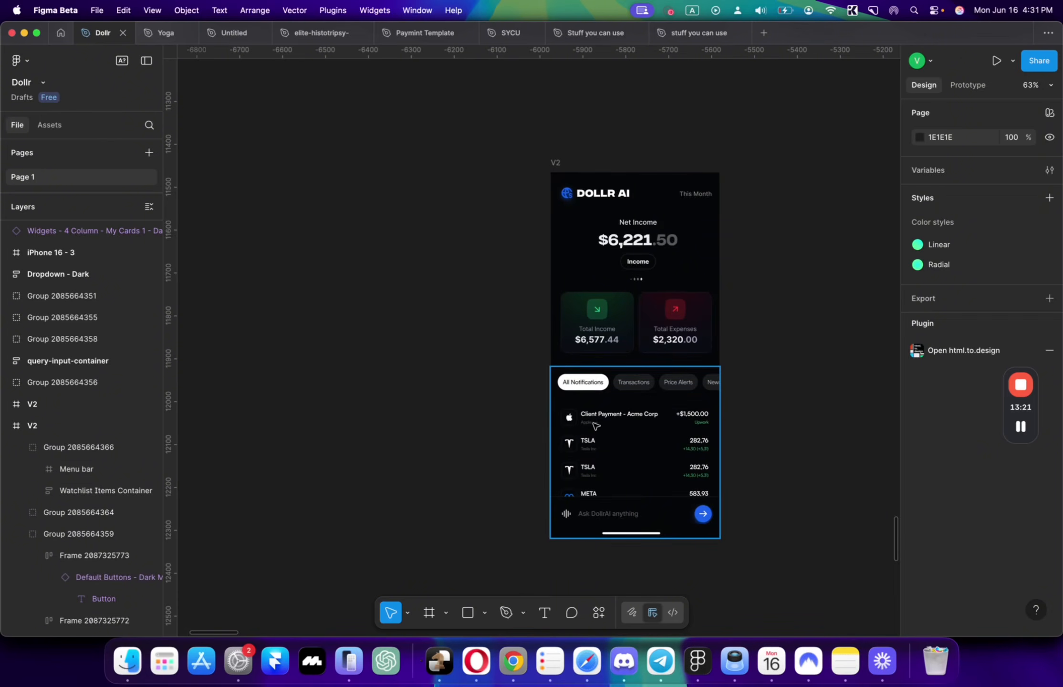
scroll(610, 446, down, 15)
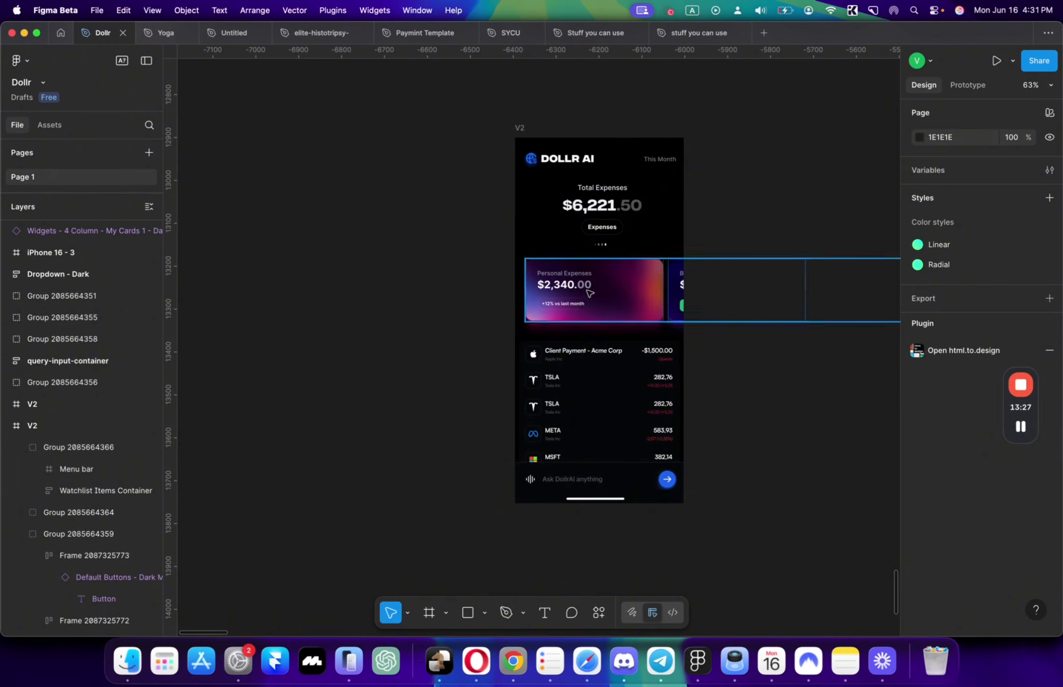
drag(615, 279, 607, 105)
scroll(607, 105, up, 4)
key(super+z)
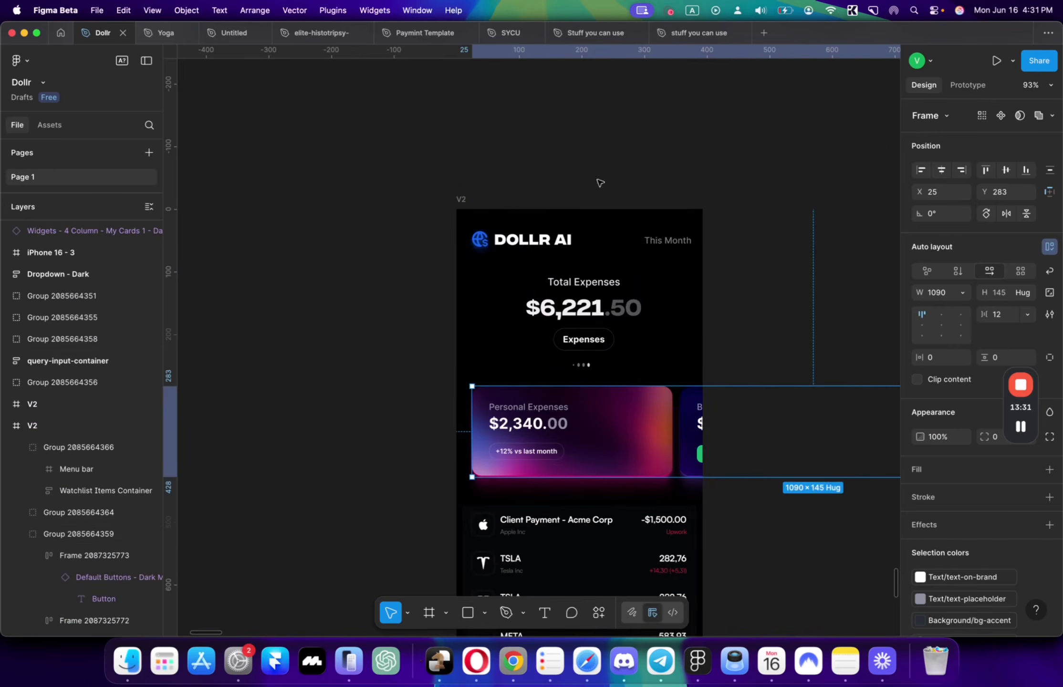
Step: Compare the transaction list under the Personal Expenses card with the list on the Net Income screen
scroll(598, 292, down, 2)
scroll(598, 292, down, 3)
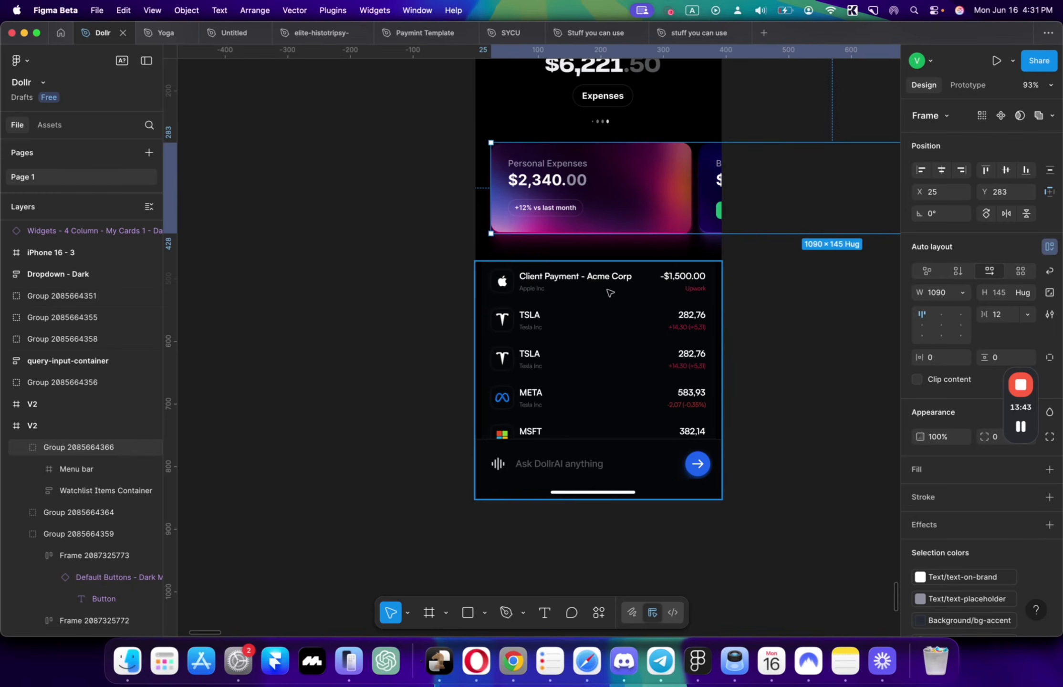
scroll(583, 339, down, 10)
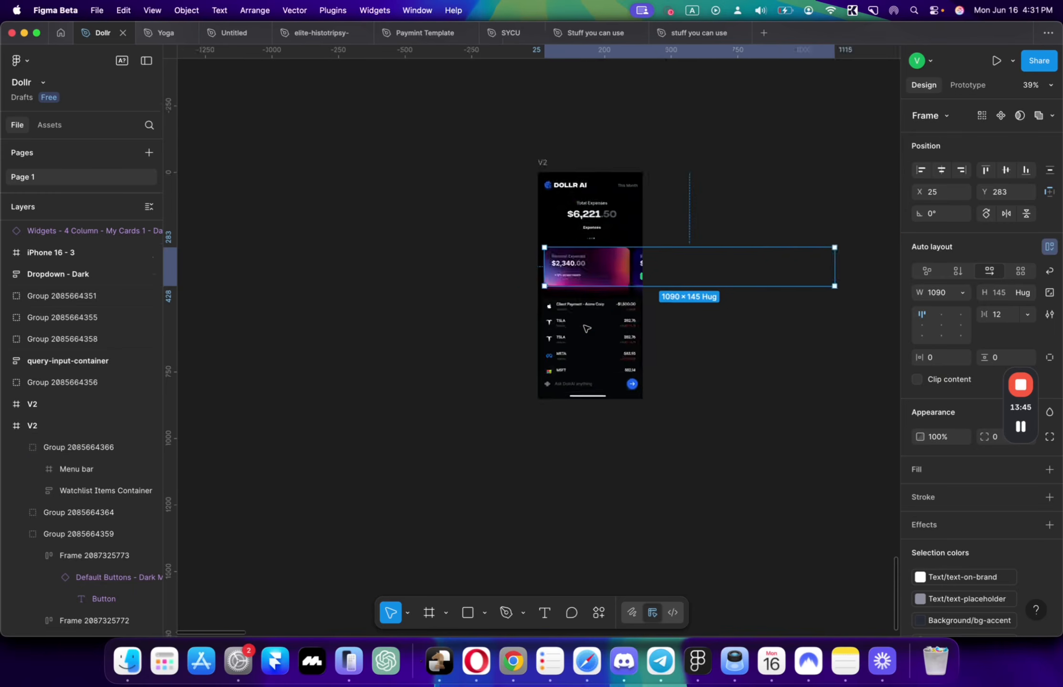
scroll(587, 328, up, 3)
scroll(415, 349, up, 5)
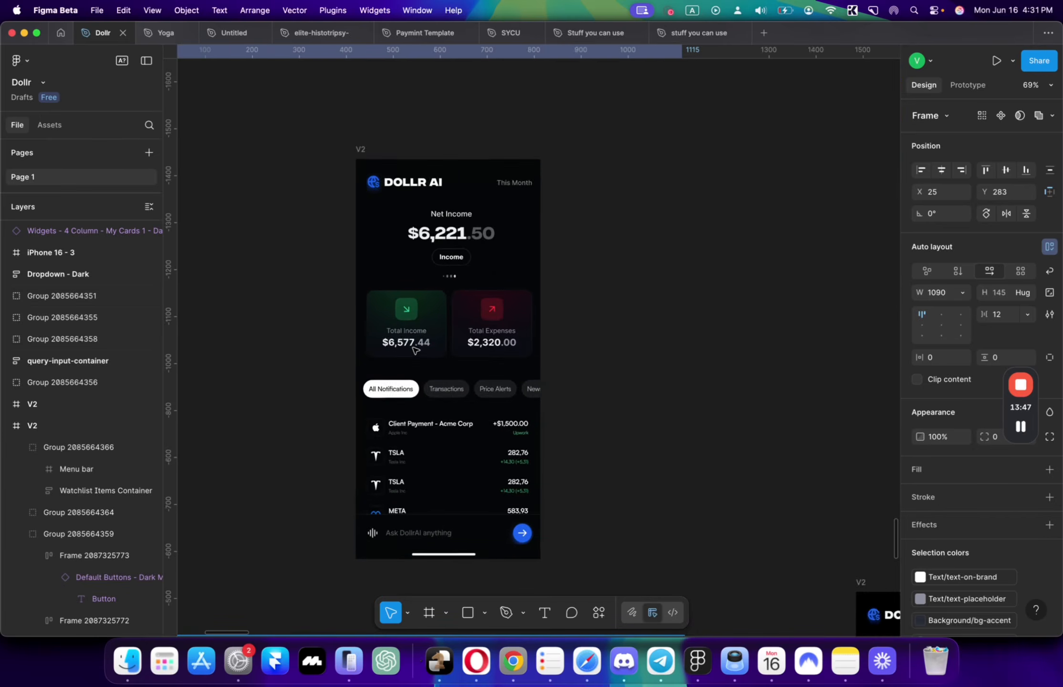
scroll(415, 347, down, 2)
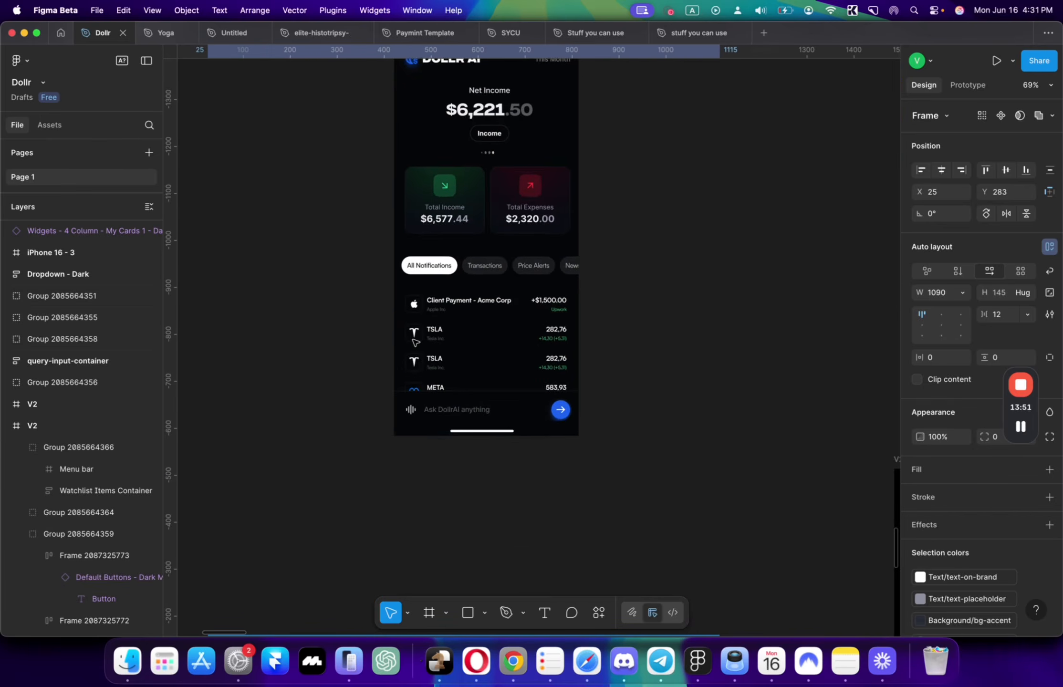
scroll(414, 341, down, 15)
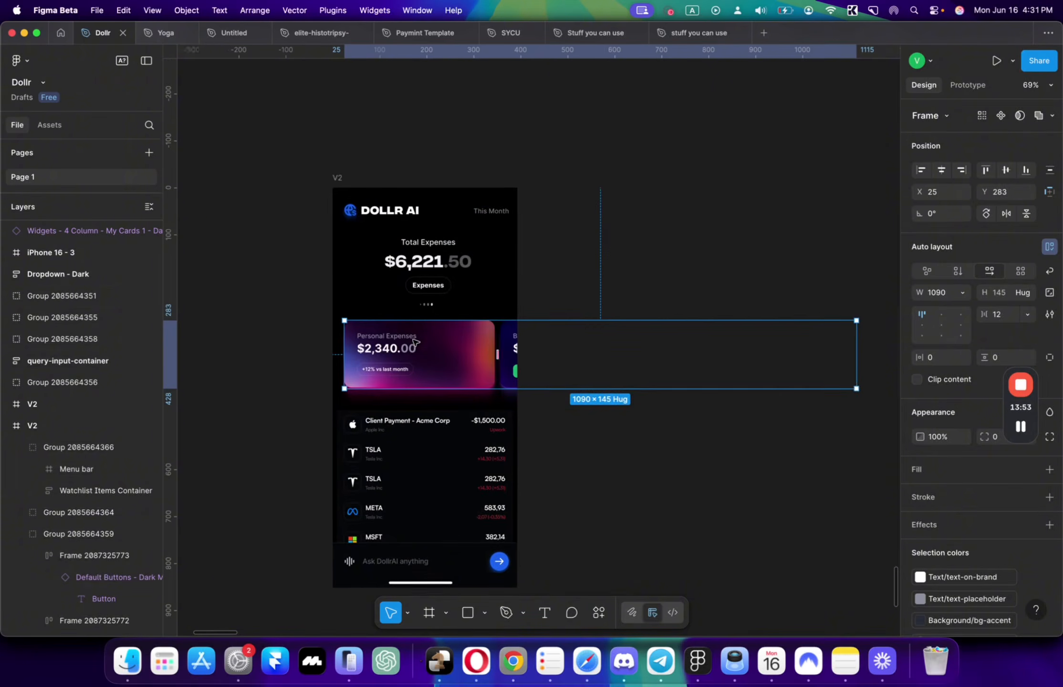
scroll(414, 341, down, 3)
scroll(414, 341, left, 2)
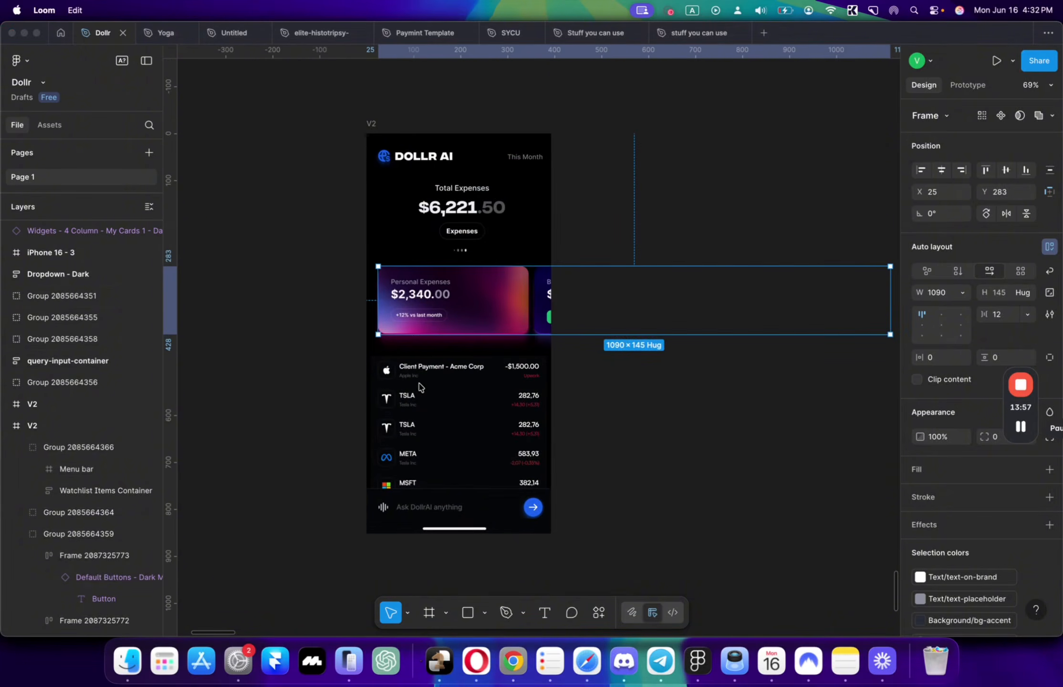
Step: Examine the space between the Personal Expenses card and the transaction list on the Total Expenses screen
scroll(419, 387, down, 10)
scroll(419, 387, left, 1)
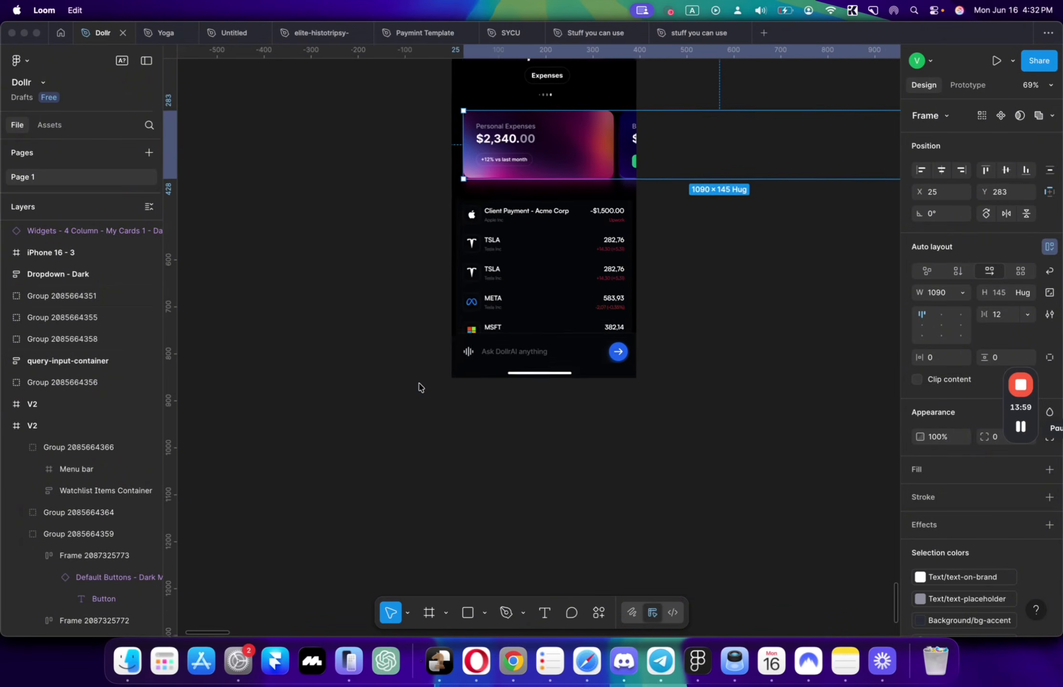
scroll(419, 387, up, 10)
scroll(419, 386, right, 1)
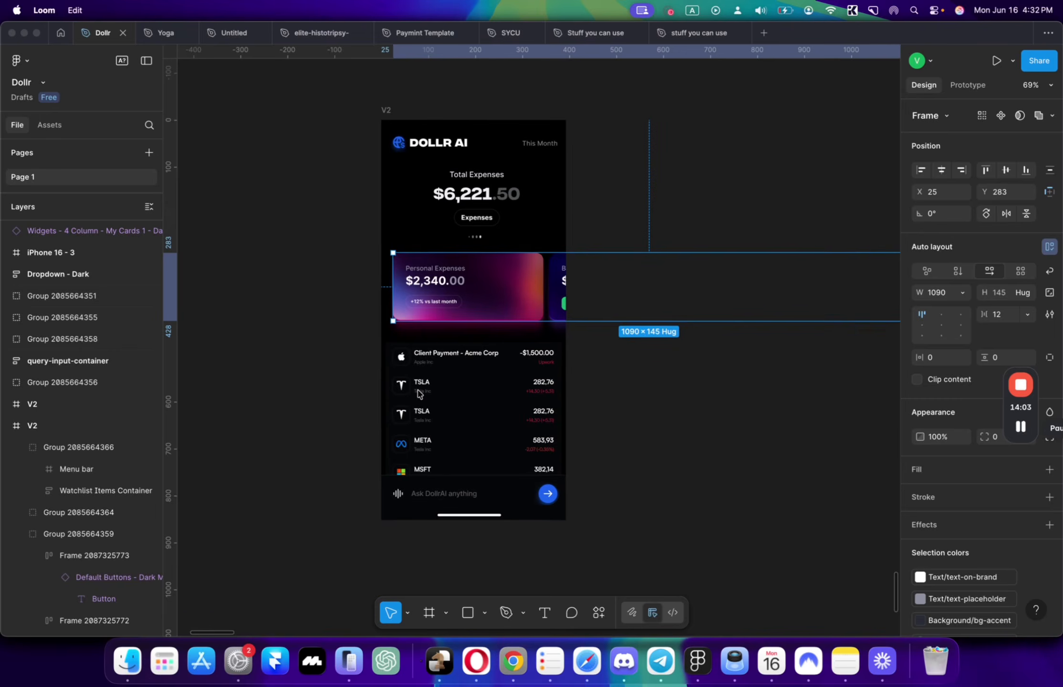
scroll(441, 354, up, 5)
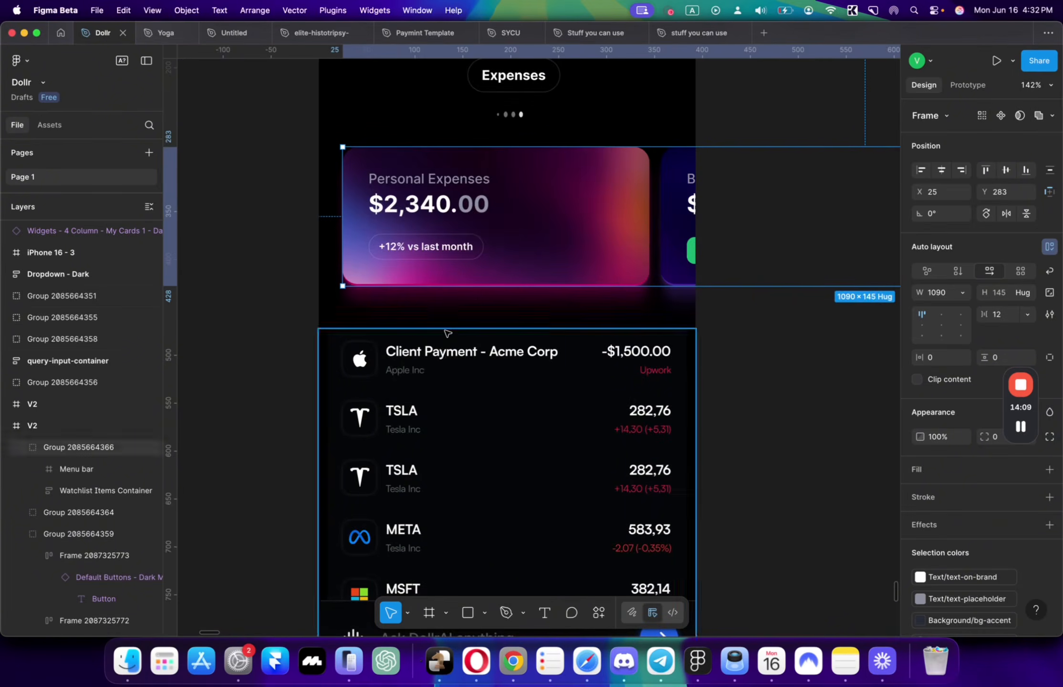
scroll(448, 333, up, 4)
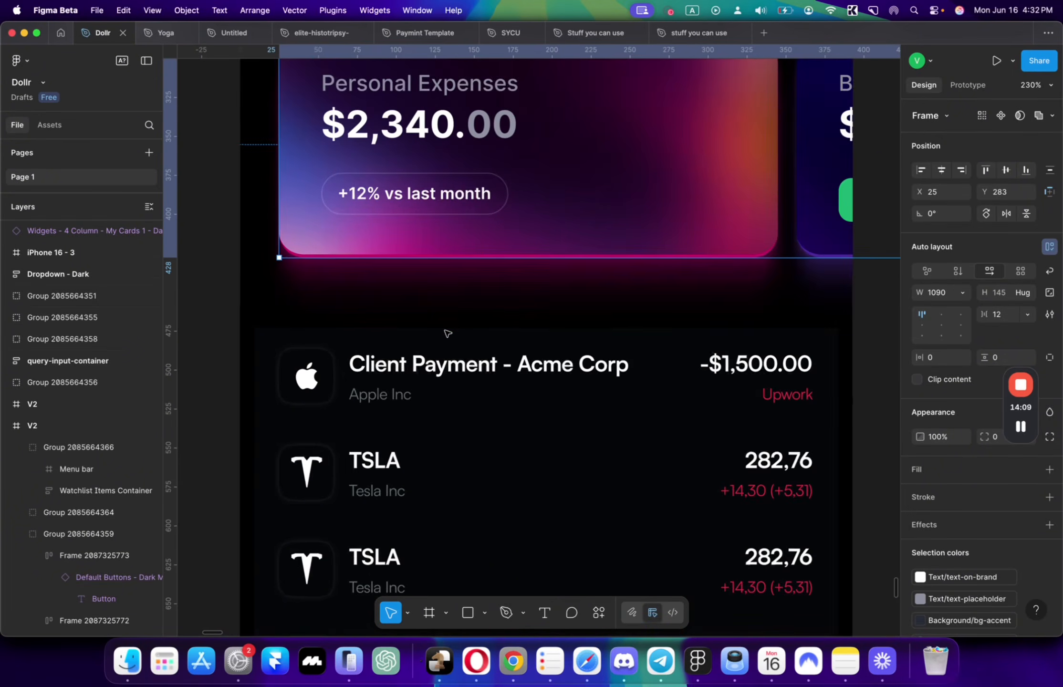
Step: Copy the Expenses label text from the other V2 screen and place it above the transaction list, at about X 24, Y 475
click(432, 372)
scroll(430, 411, down, 3)
scroll(430, 410, down, 5)
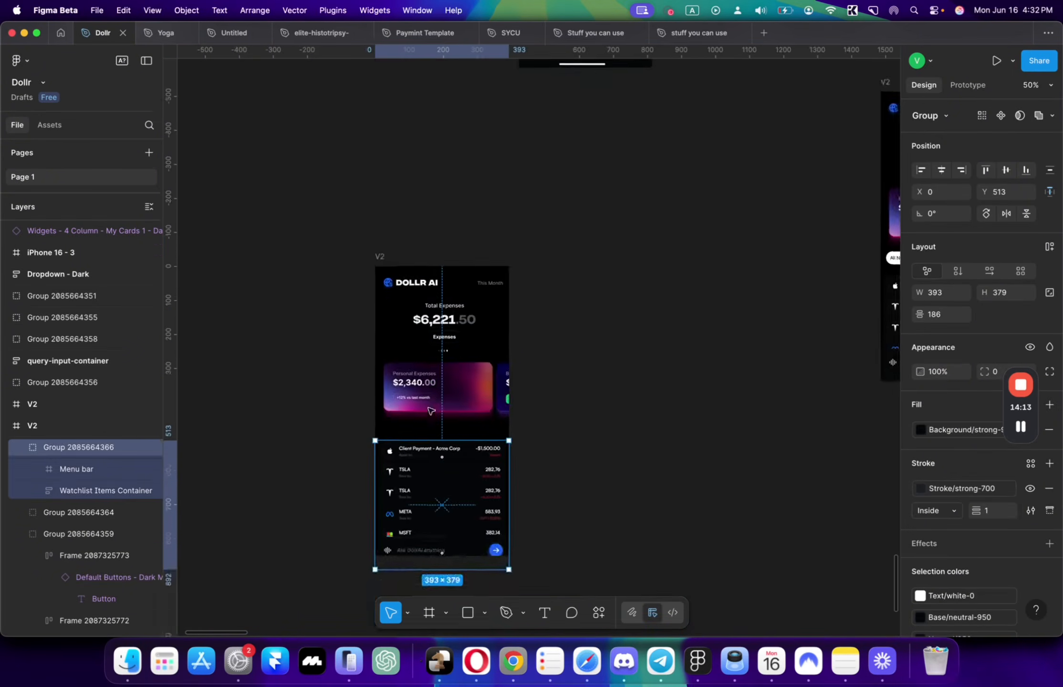
scroll(510, 344, left, 5)
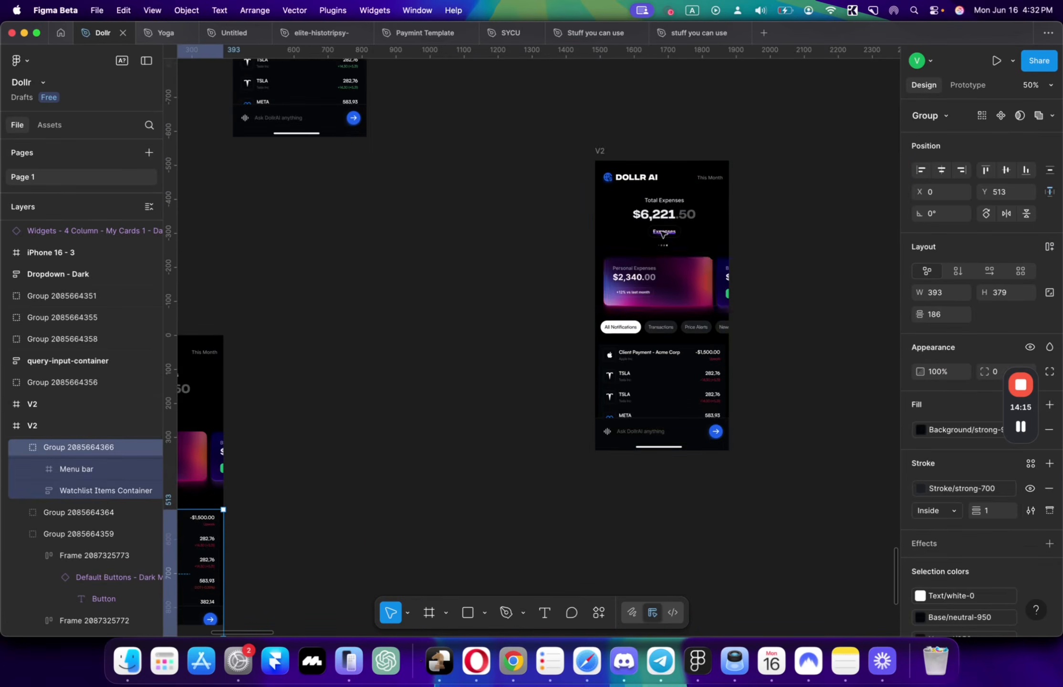
super+click(659, 233)
scroll(517, 190, left, 8)
scroll(518, 189, down, 6)
scroll(518, 190, up, 5)
scroll(518, 190, up, 1)
click(518, 190)
key(super+v)
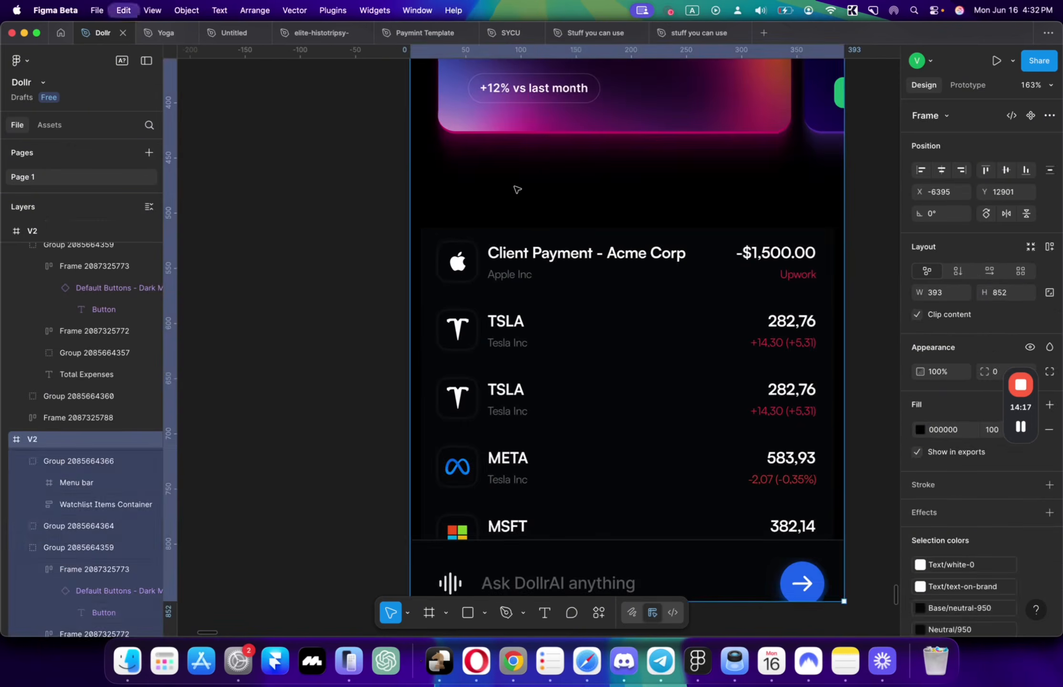
drag(525, 343, 466, 200)
Step: Change the copied label's text to "Today" and align it with the transaction list's icons at X 26
double_click(466, 199)
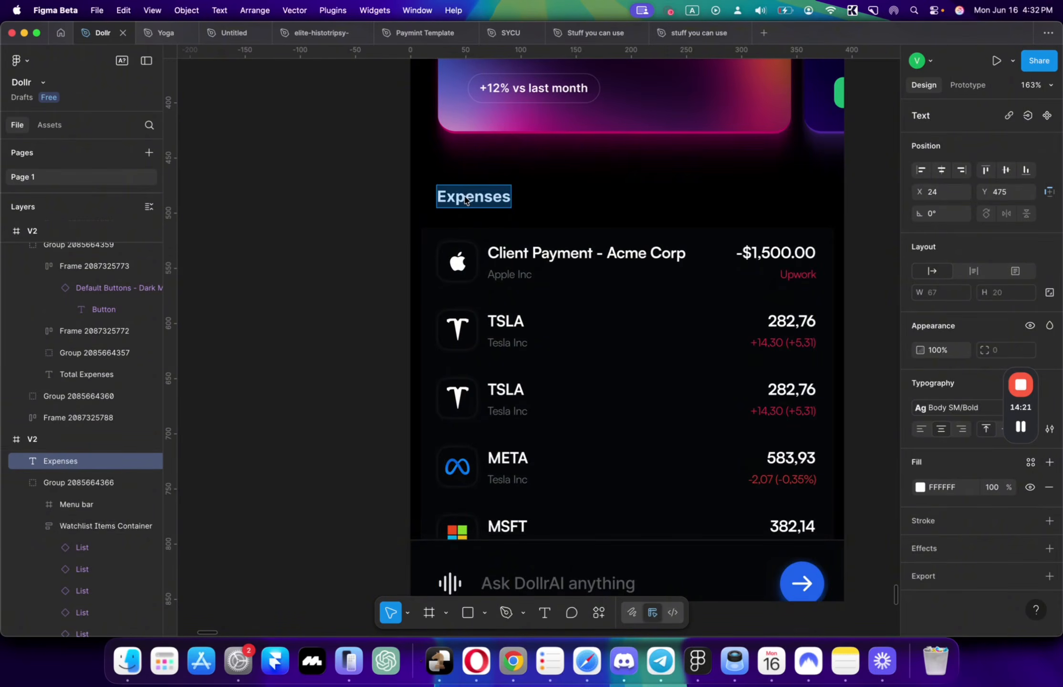
text(tODAY)
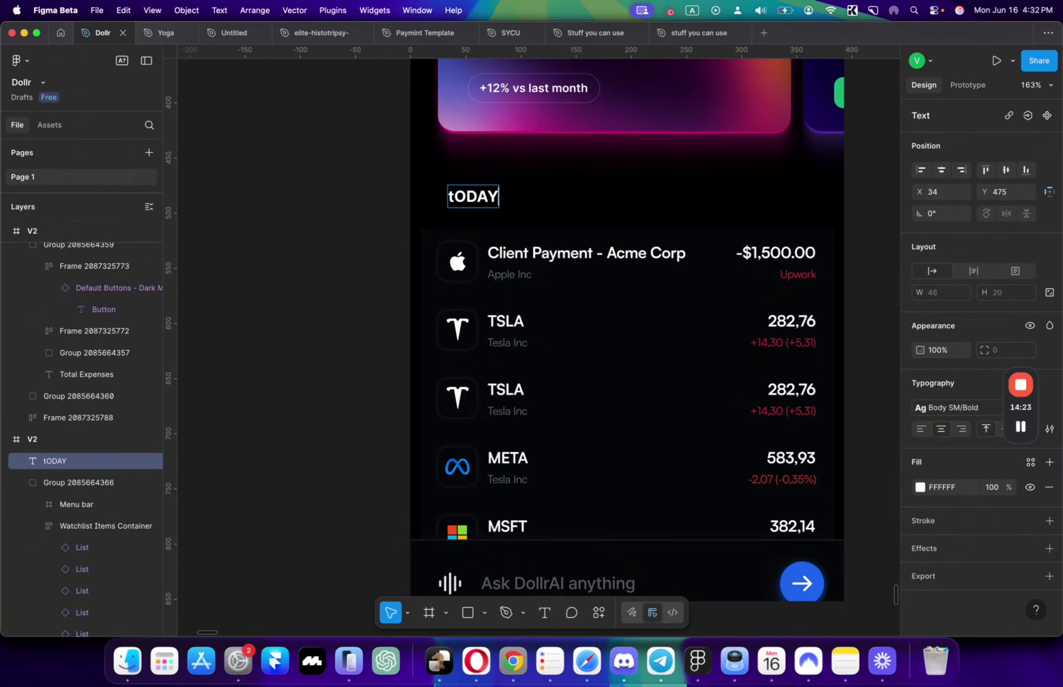
key(super+a)
text(Today)
key(Escape)
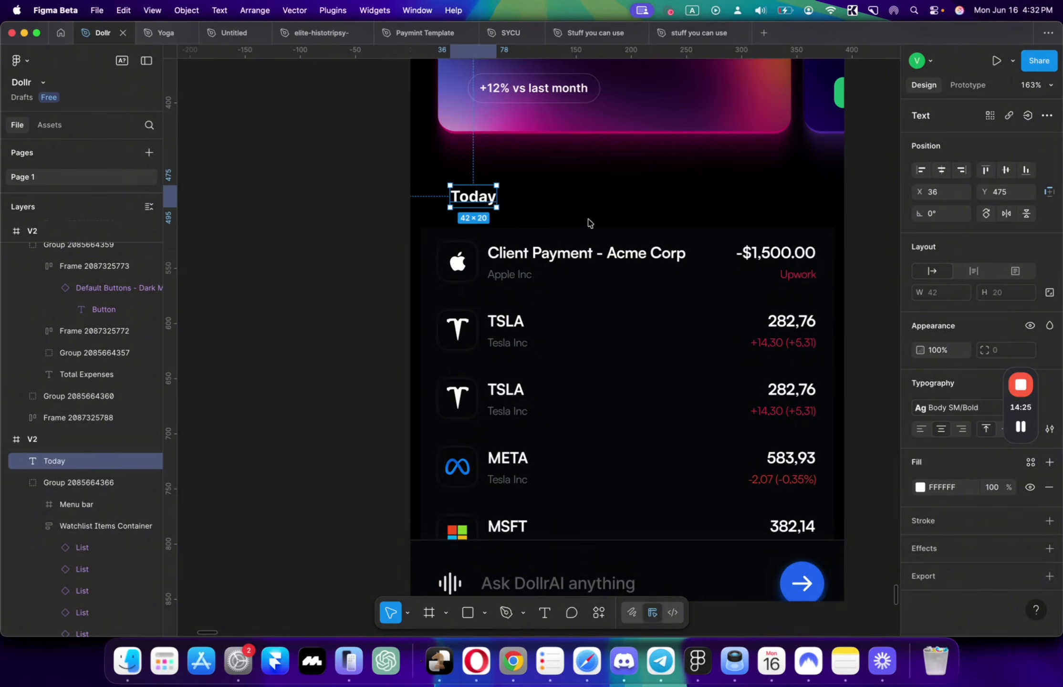
drag(495, 200, 464, 199)
key(super+z)
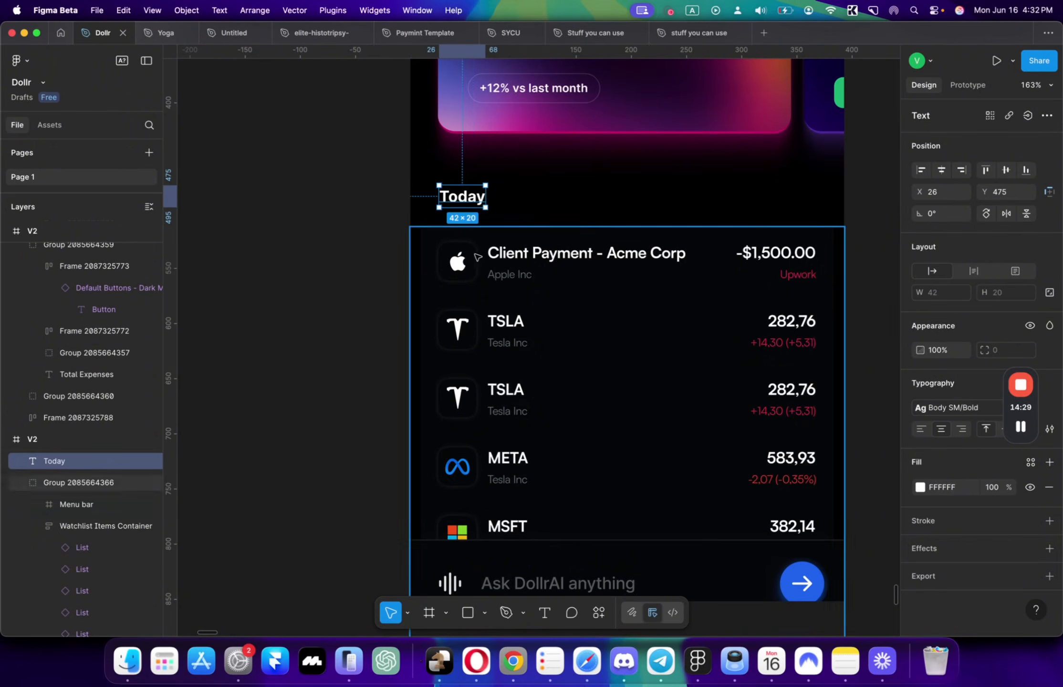
Step: Move the transaction list group up to Y 501, and shift it together with the Today label slightly closer to the expense card
click(480, 276)
key(shift+Up)
key(Up)
key(Up)
scroll(480, 275, down, 3)
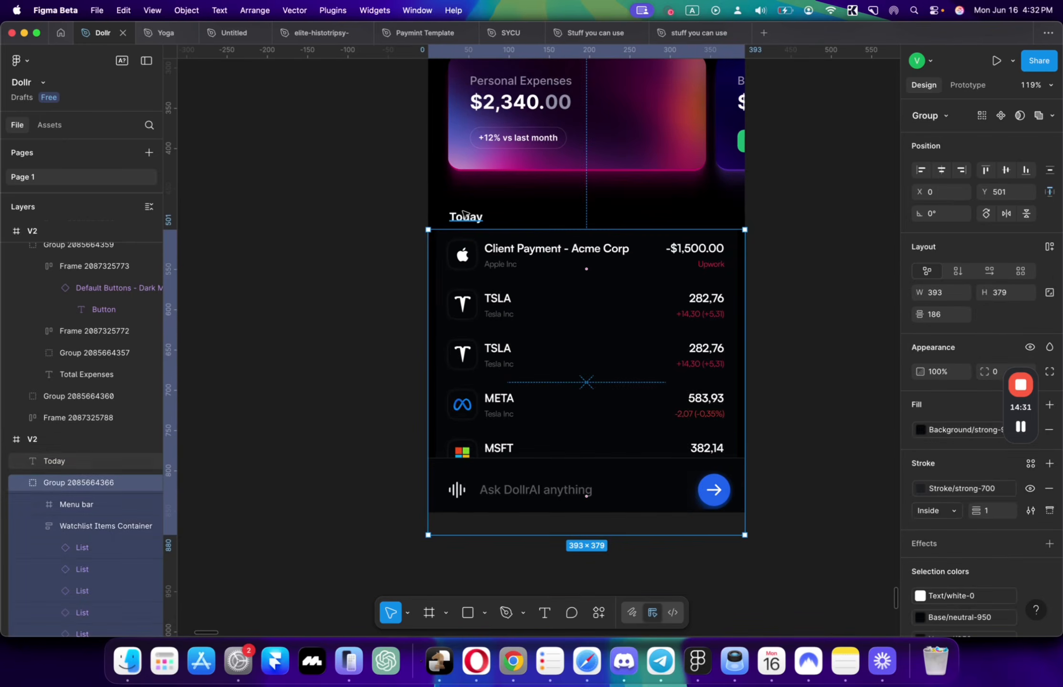
shift+click(463, 215)
scroll(773, 225, down, 1)
click(773, 226)
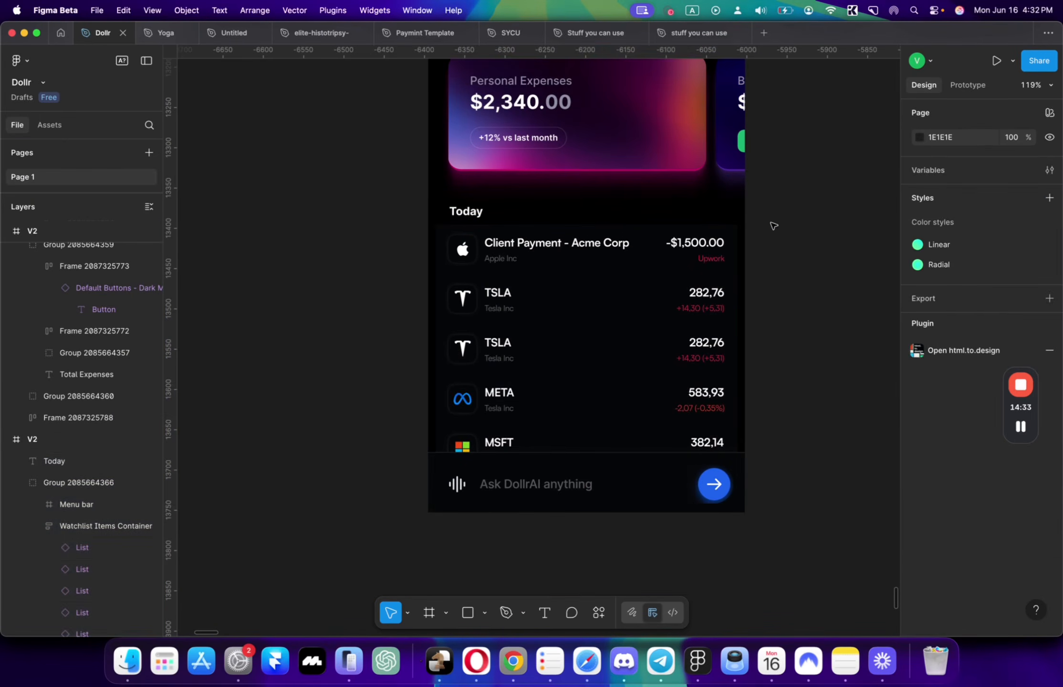
scroll(773, 225, up, 5)
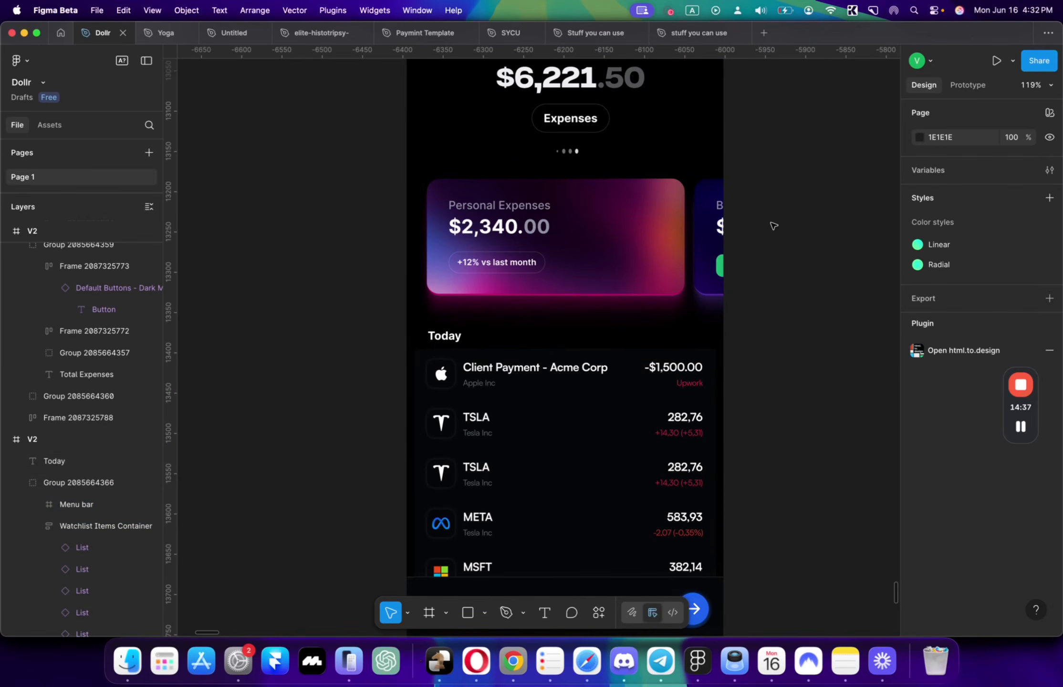
Step: Duplicate the Today label to the other end of its row, above the transaction amounts, and change the copy's text to "-19$"
click(449, 335)
drag(449, 336, 677, 336)
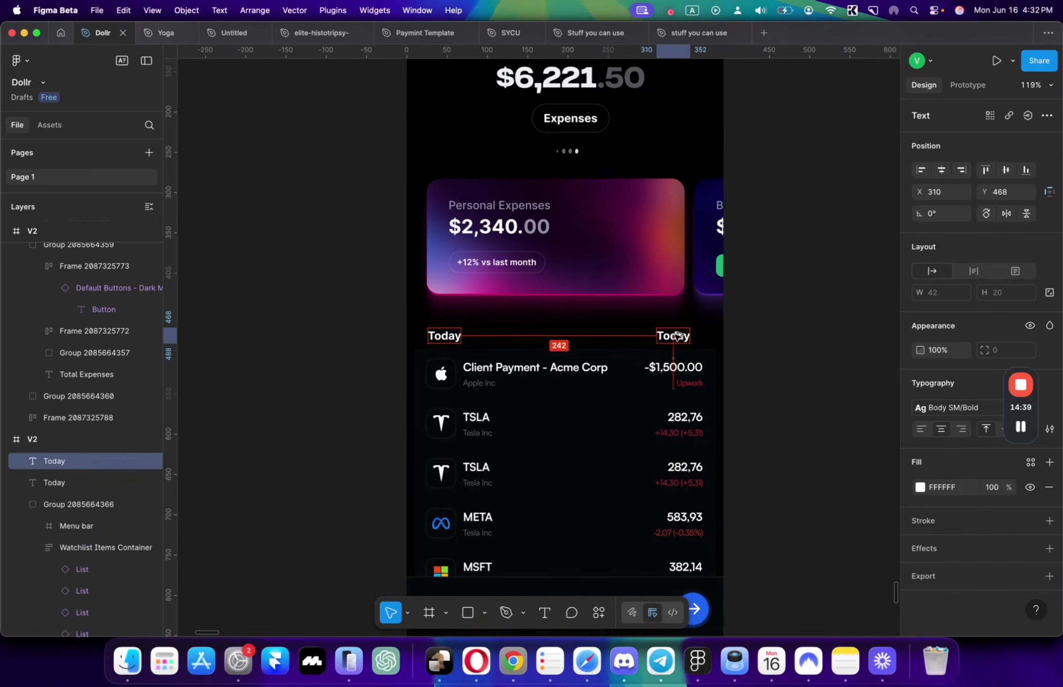
double_click(677, 336)
text(+)
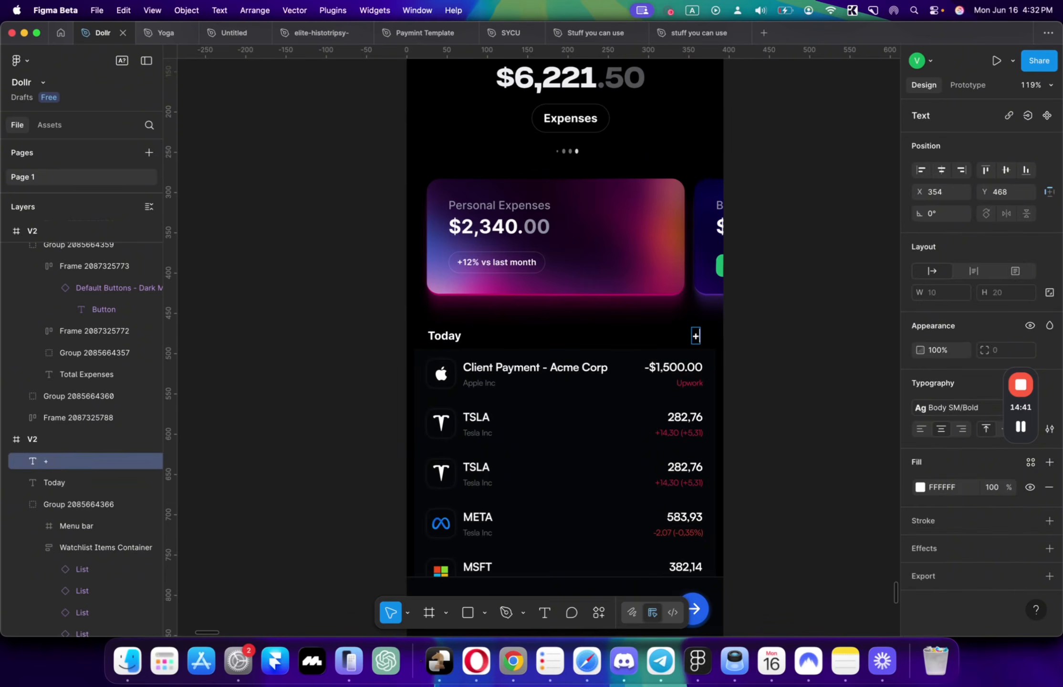
key(BackSpace)
text(-0)
text(19$)
key(BackSpace)
text(-)
key(Escape)
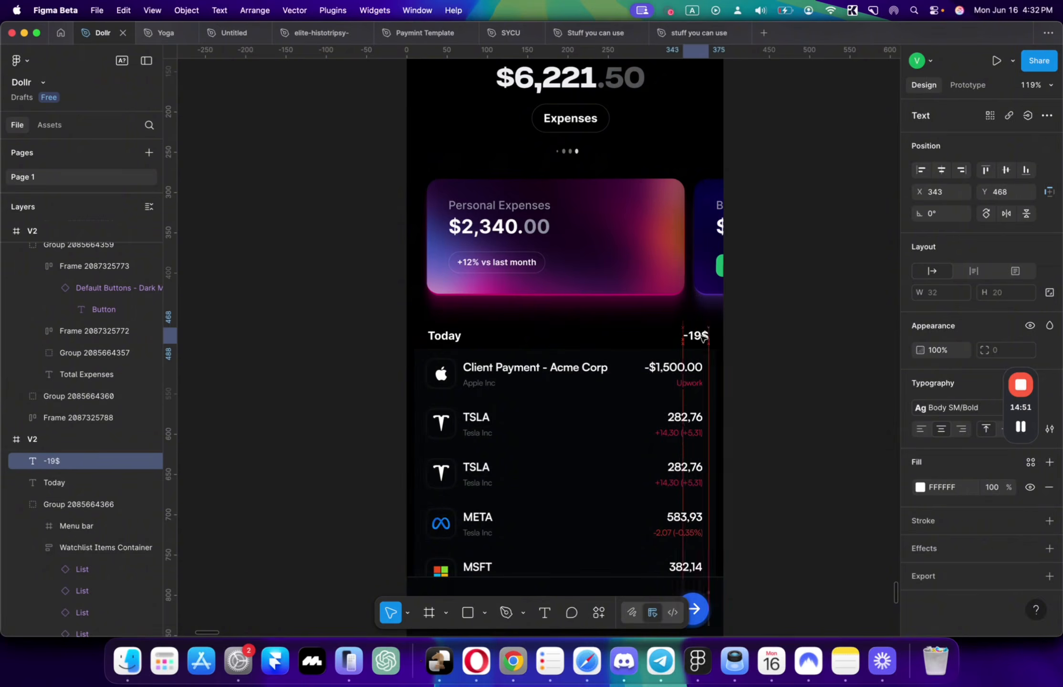
Step: Recolour the "-19$" label to grey 676F74 by sampling the colour from the design
scroll(477, 385, up, 15)
key(i)
click(482, 382)
scroll(487, 363, down, 10)
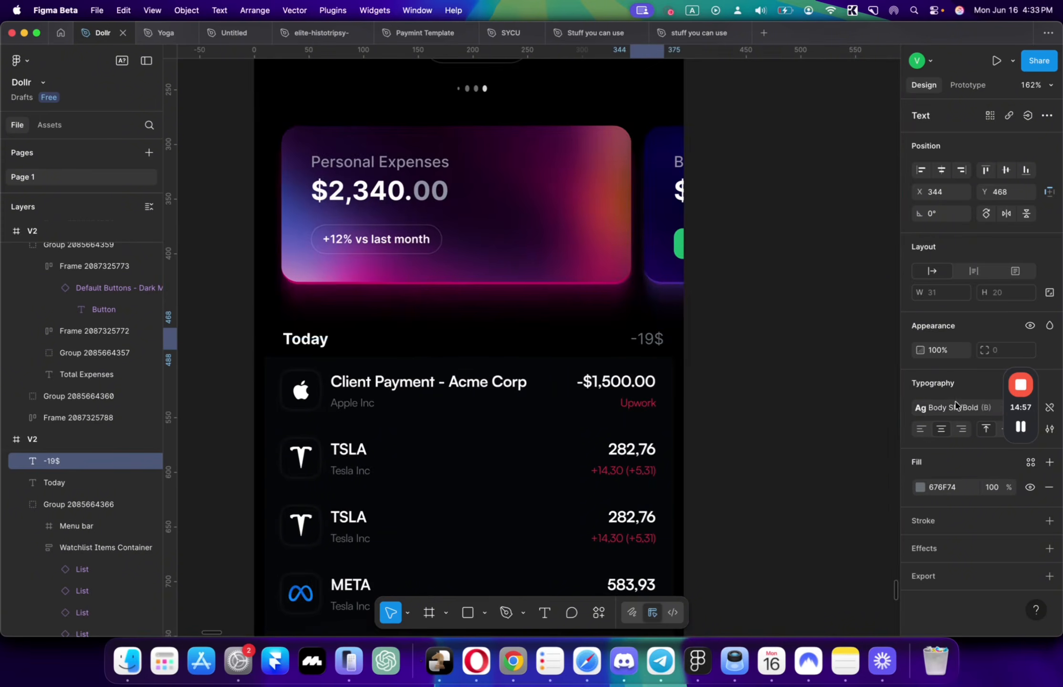
click(735, 366)
scroll(738, 366, down, 3)
scroll(738, 367, up, 2)
scroll(737, 367, left, 2)
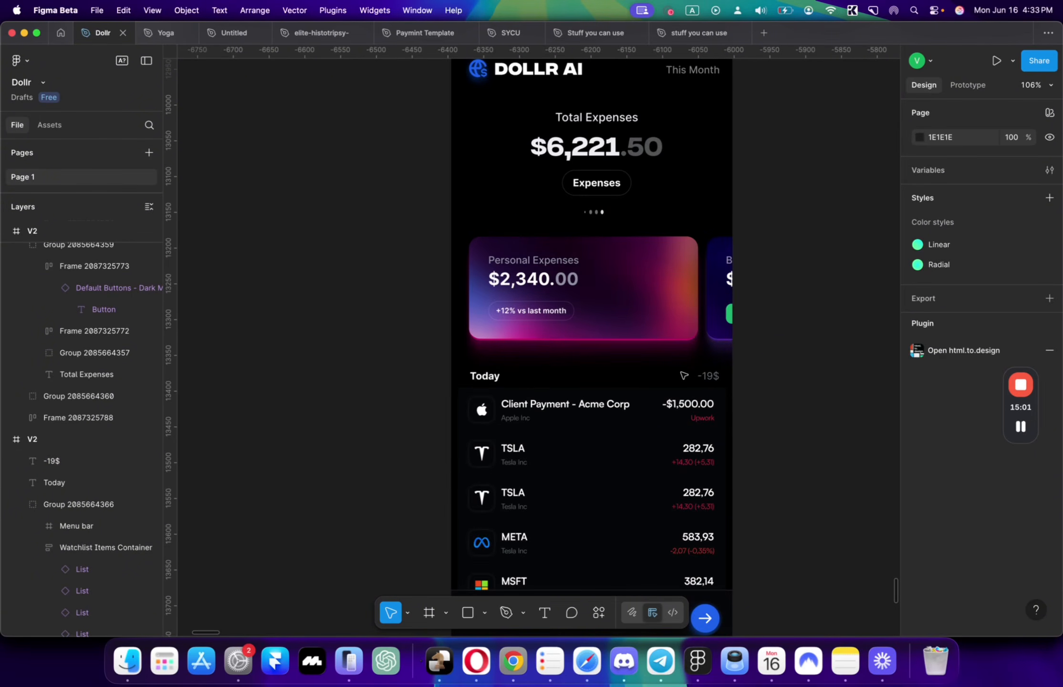
scroll(763, 366, down, 2)
scroll(763, 366, left, 2)
scroll(764, 365, up, 2)
scroll(764, 367, right, 3)
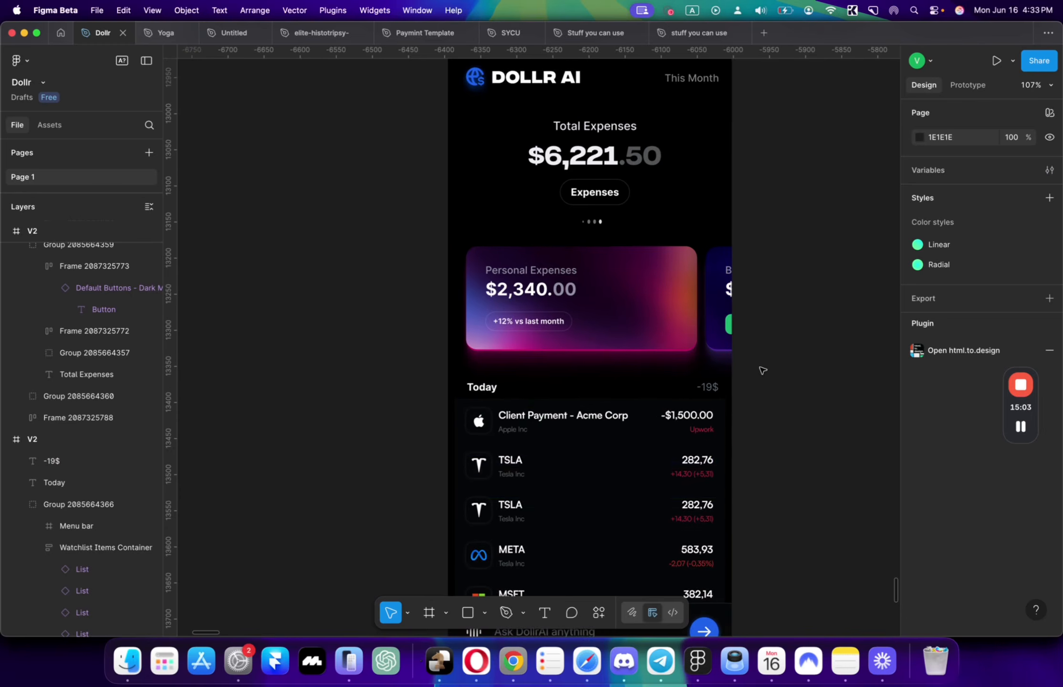
Step: Switch to the Lovable project in Chrome and check the Expenses dropdown's options in the app preview
key(super+Tab)
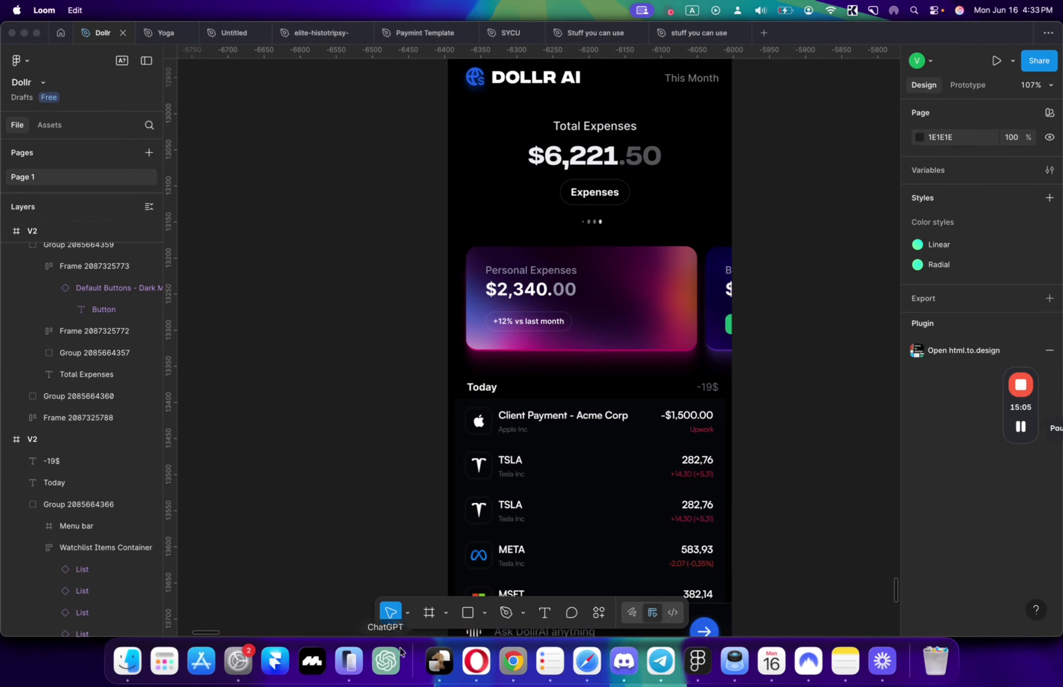
click(513, 661)
scroll(136, 394, down, 5)
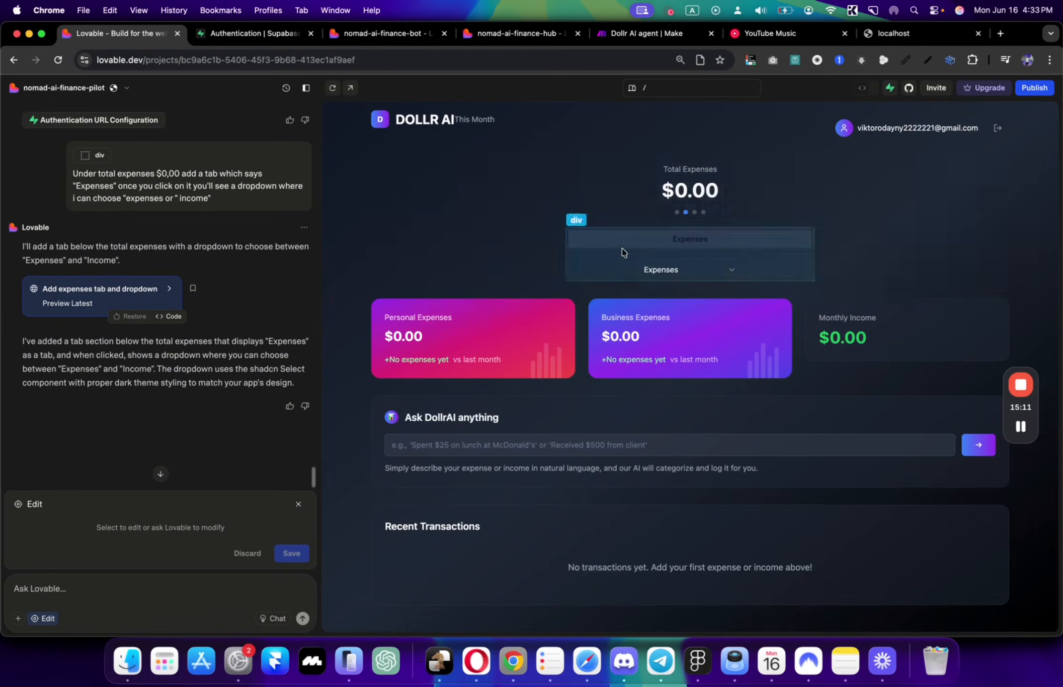
click(682, 264)
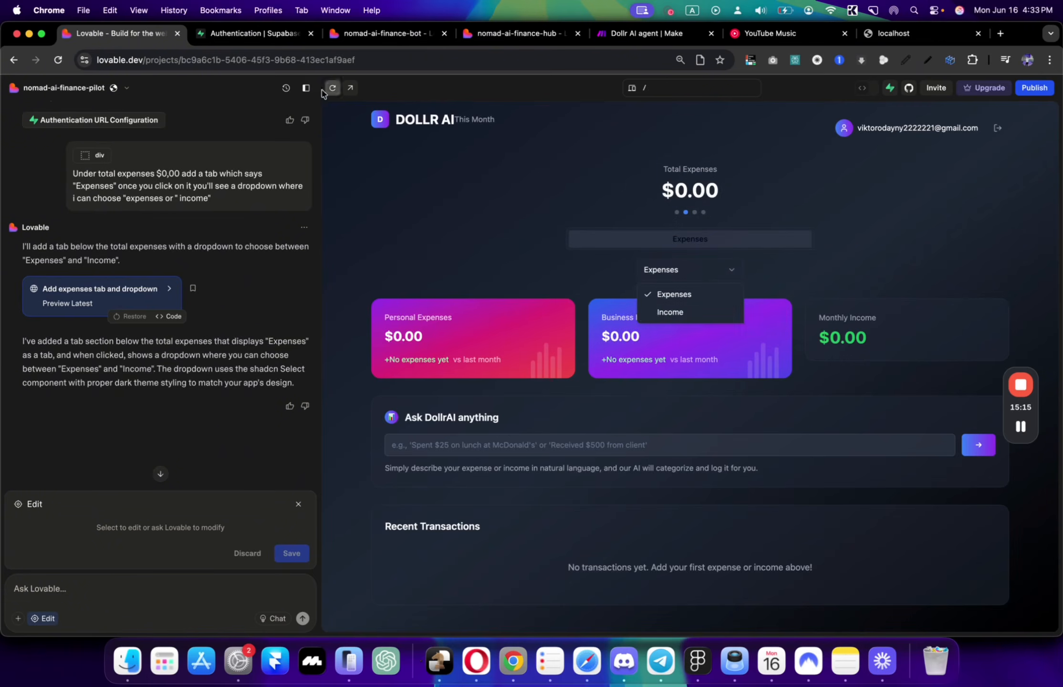
click(960, 240)
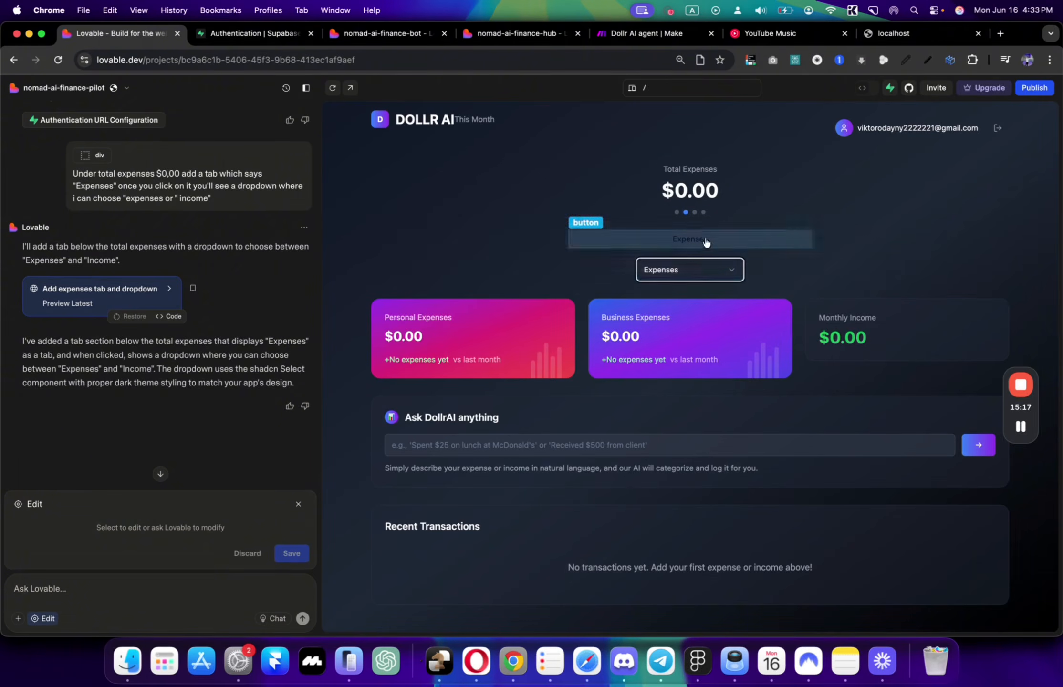
click(138, 586)
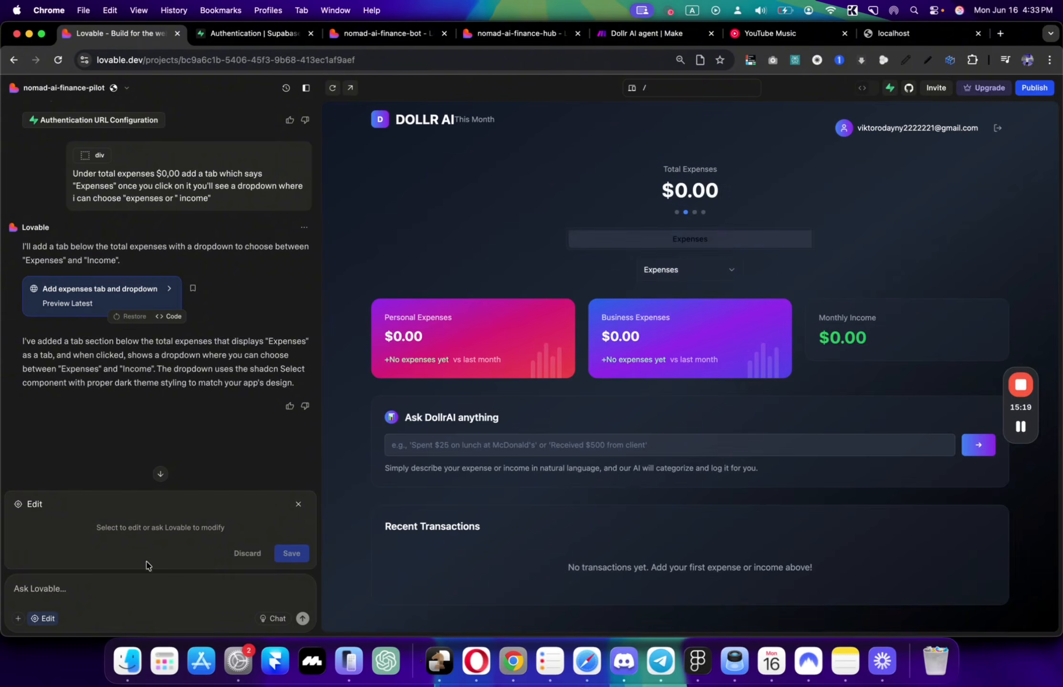
Step: Delete the redundant wide Expenses tab bar above the dropdown in the app preview
click(810, 236)
click(269, 433)
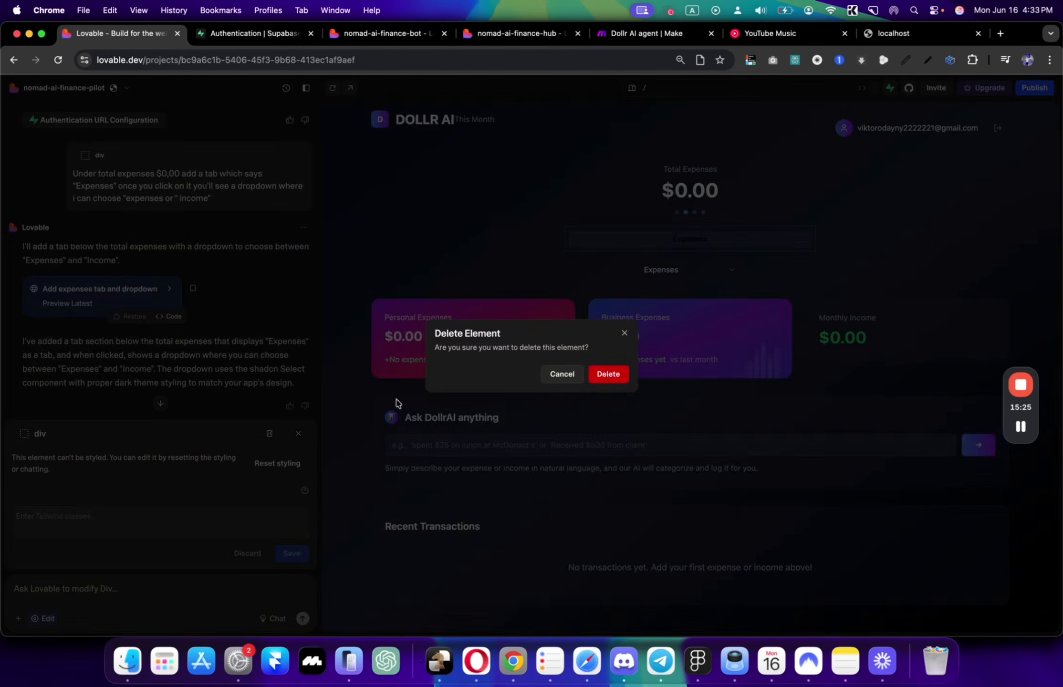
click(605, 373)
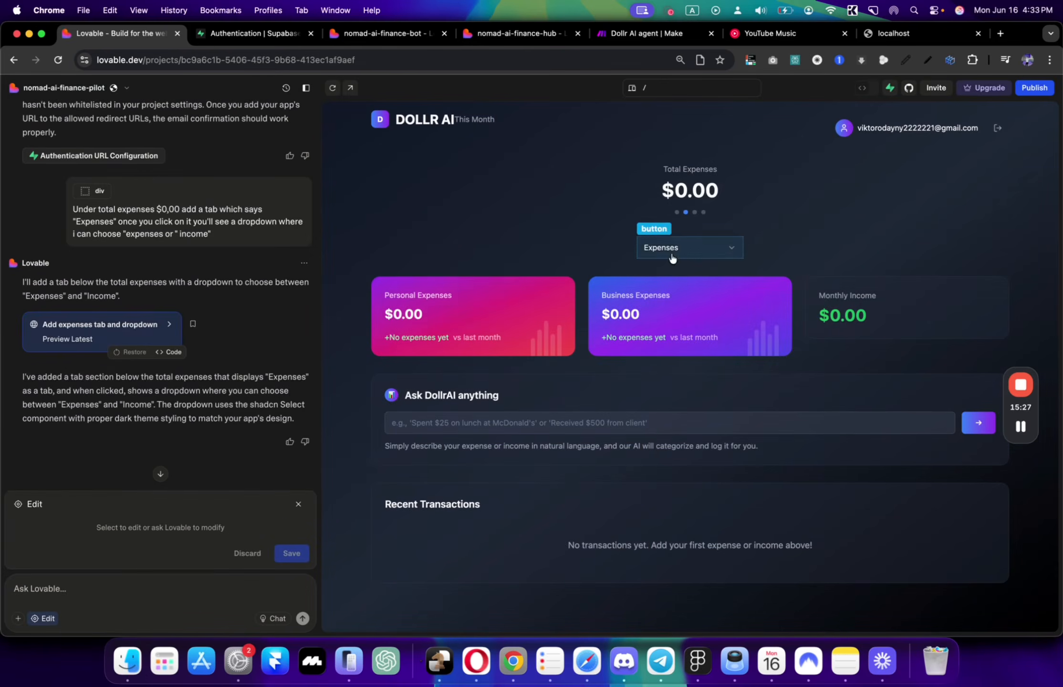
Step: Reset the styling of the Expenses dropdown's container and leave the visual edit mode
click(688, 232)
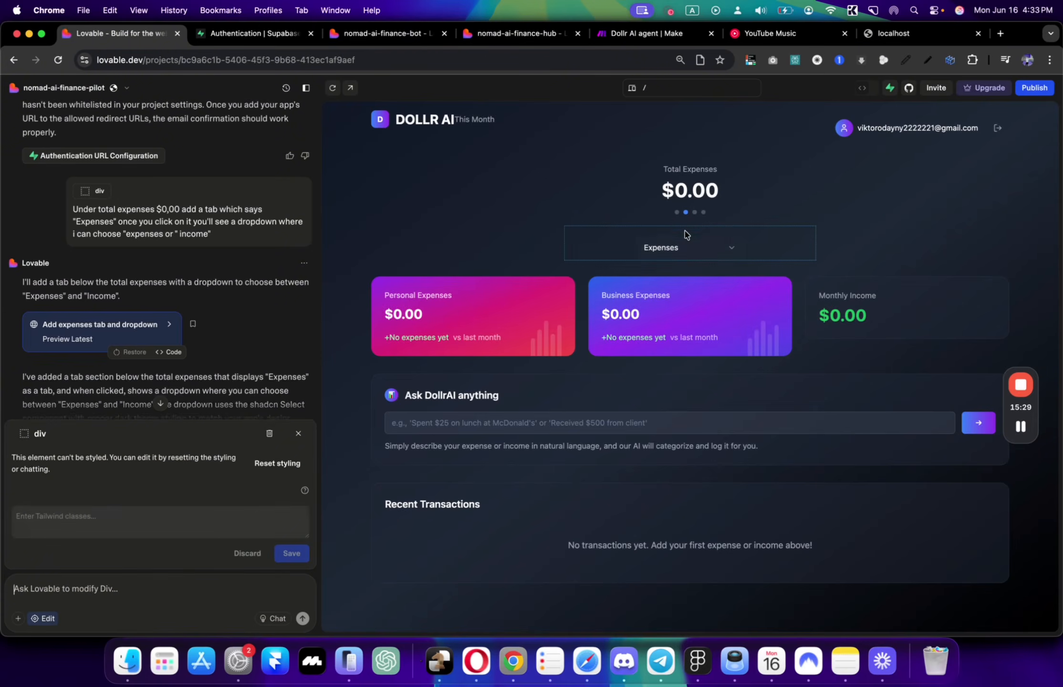
click(260, 463)
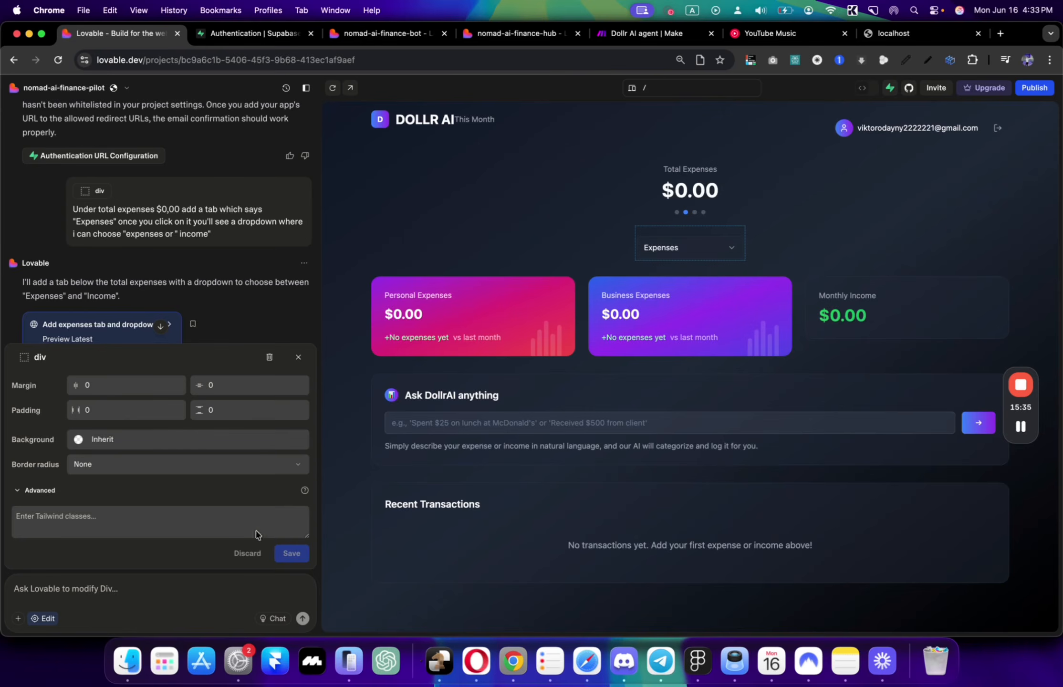
click(296, 356)
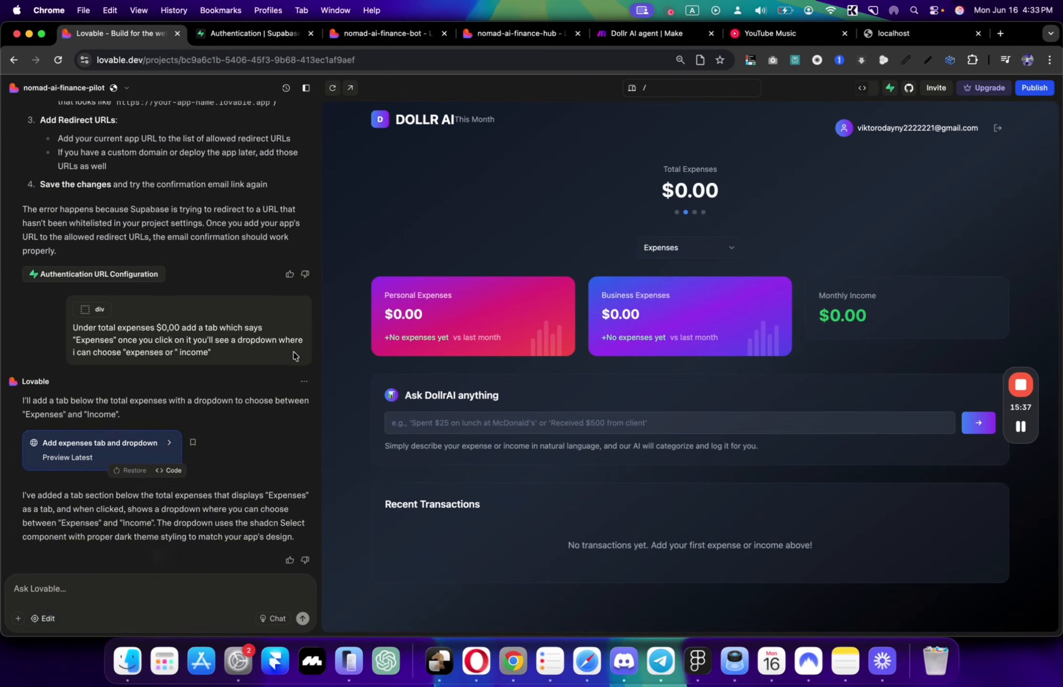
Step: Test the preview's dropdown by switching it to Income and back to Expenses
click(712, 253)
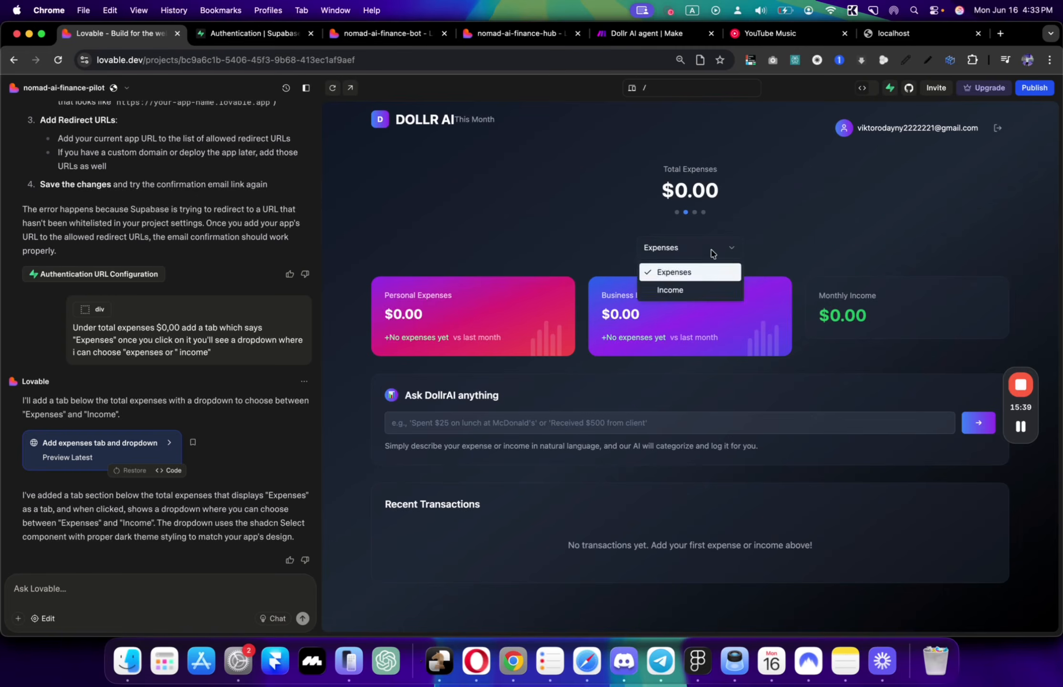
click(680, 290)
click(681, 246)
click(673, 294)
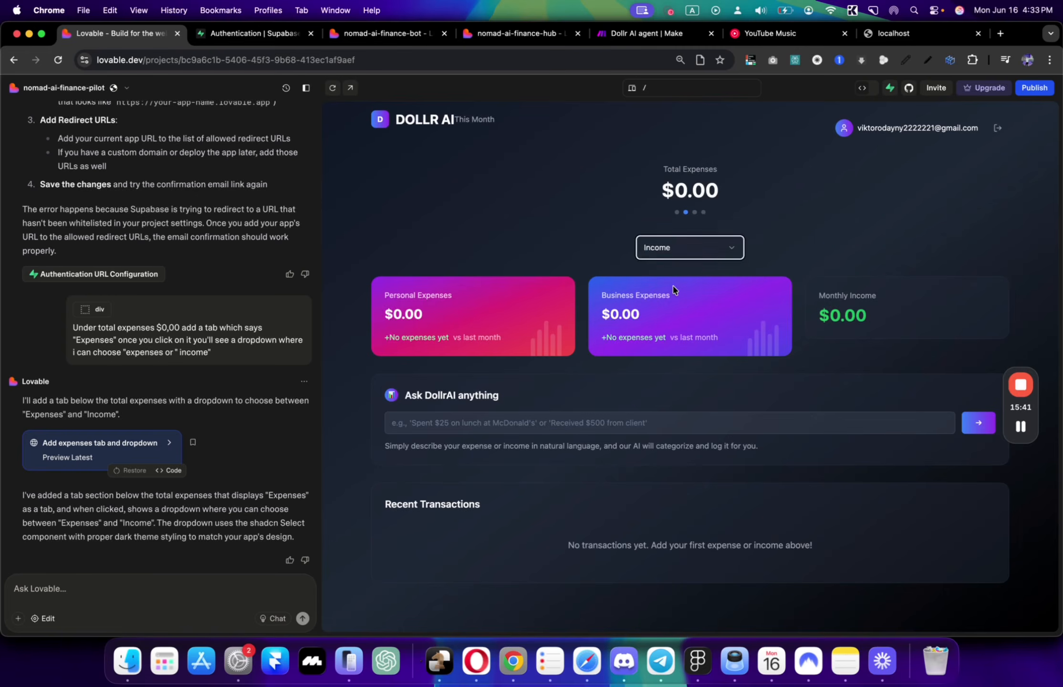
click(673, 264)
click(664, 271)
click(143, 590)
text(when i cl)
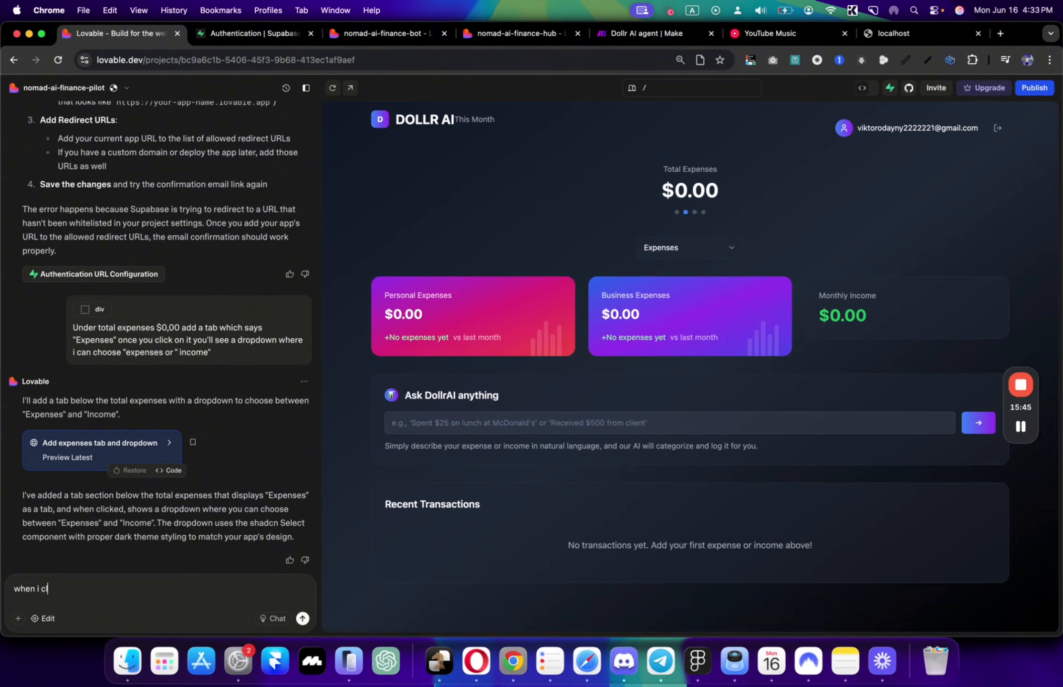
text(oick on)
key(super+a)
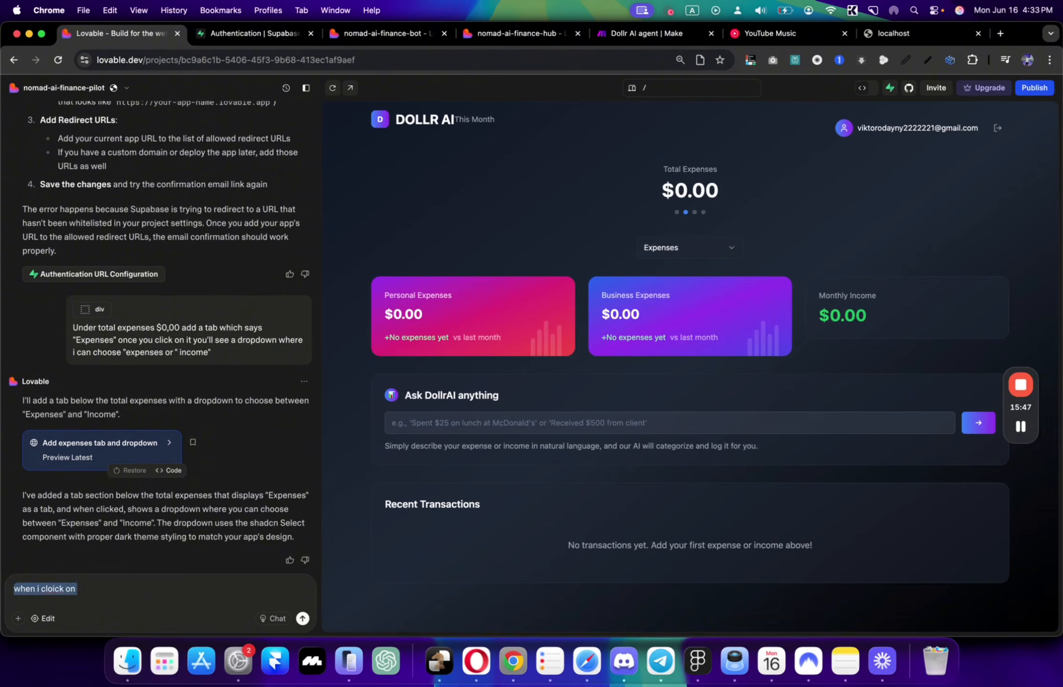
Step: Write "On expenses tab there should be these nubmers:" as the Lovable prompt and start a numbered list below it
text(On expens)
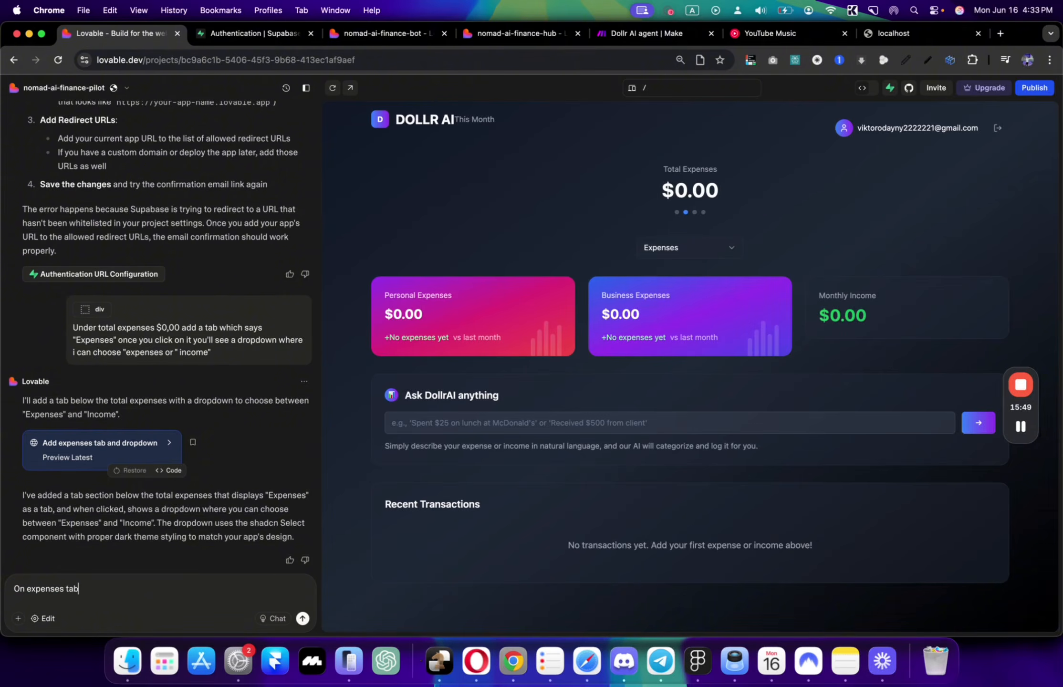
text(es tab there should be these nubmer)
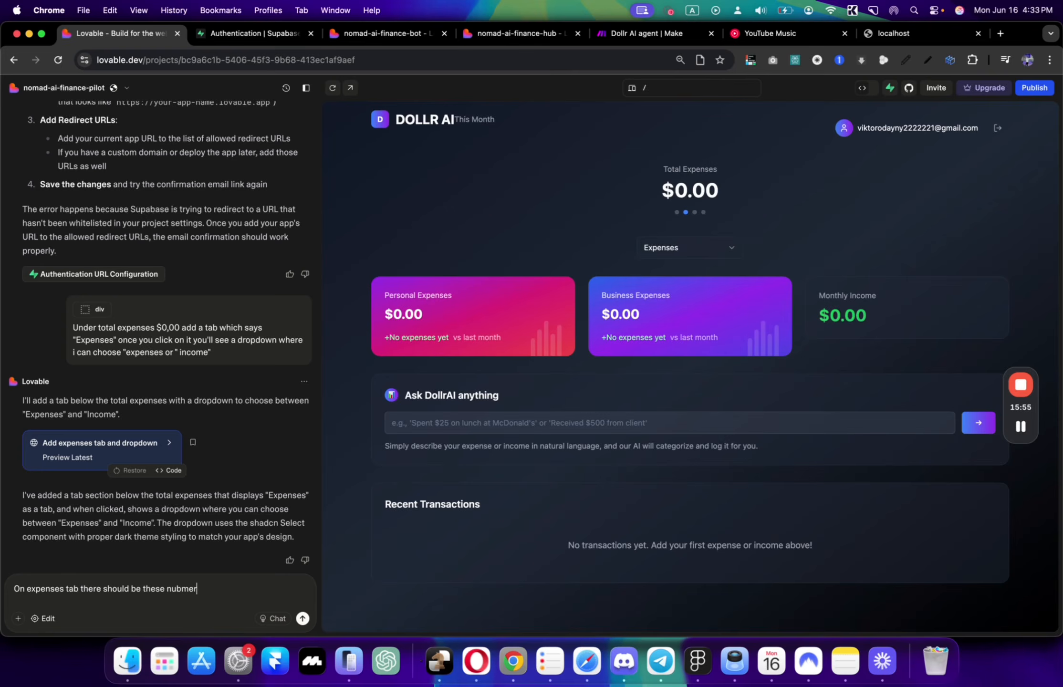
text(s:)
key(shift+Return)
text(1)
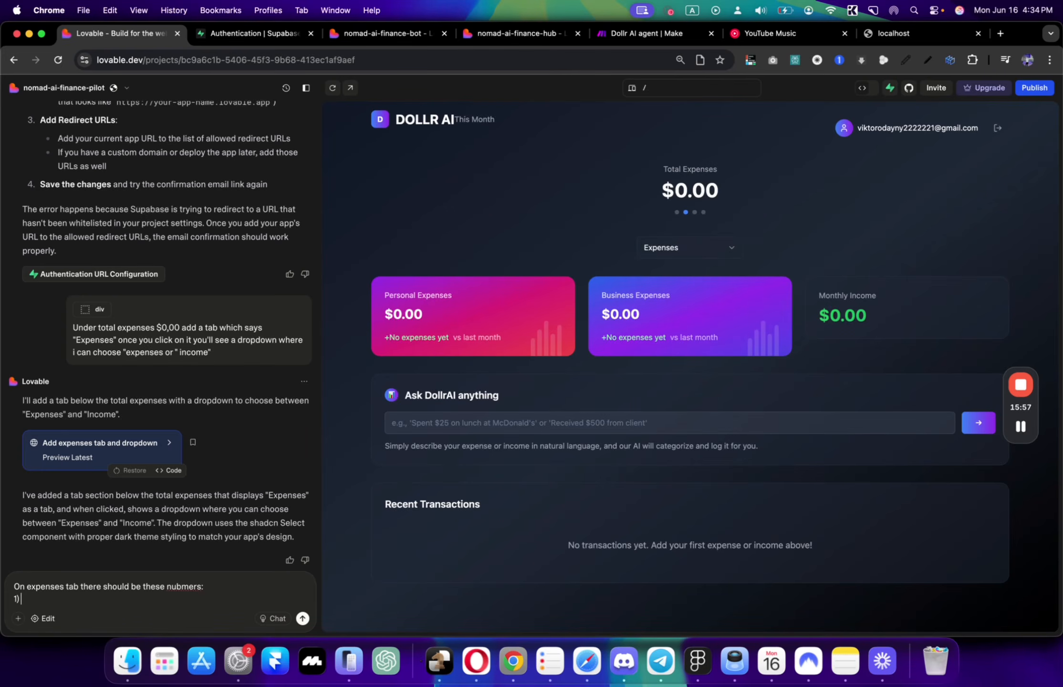
Step: Check the total's label in the Figma design and enter "Total Expenses (already there)" as item 1 of the Lovable prompt
key(super+Tab)
scroll(565, 216, up, 1)
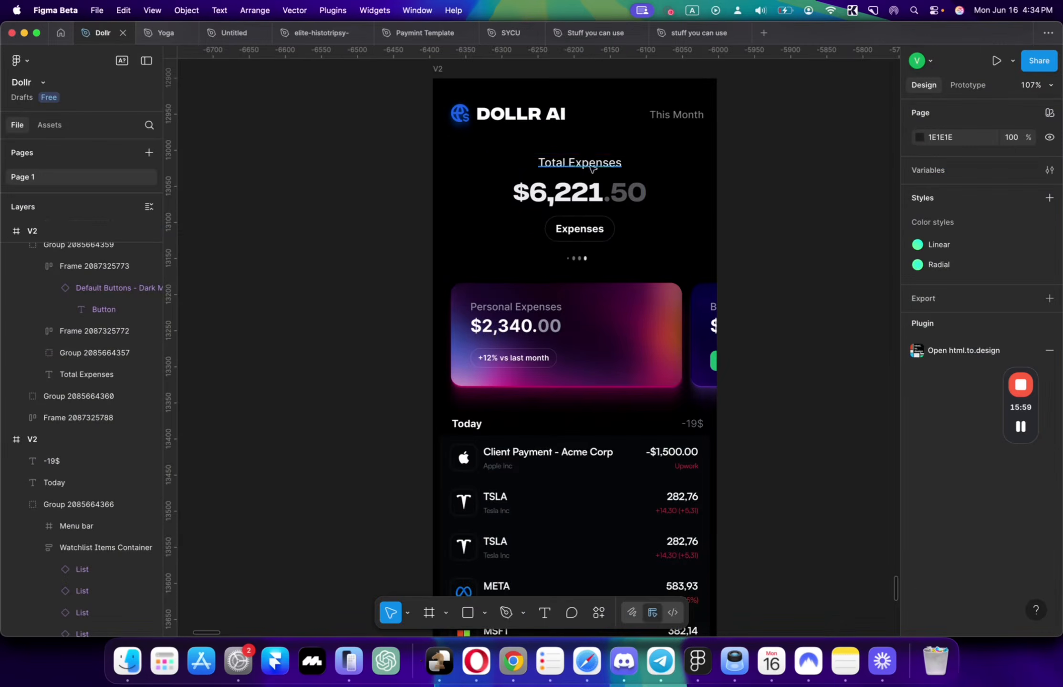
click(590, 167)
key(super+Tab)
text())
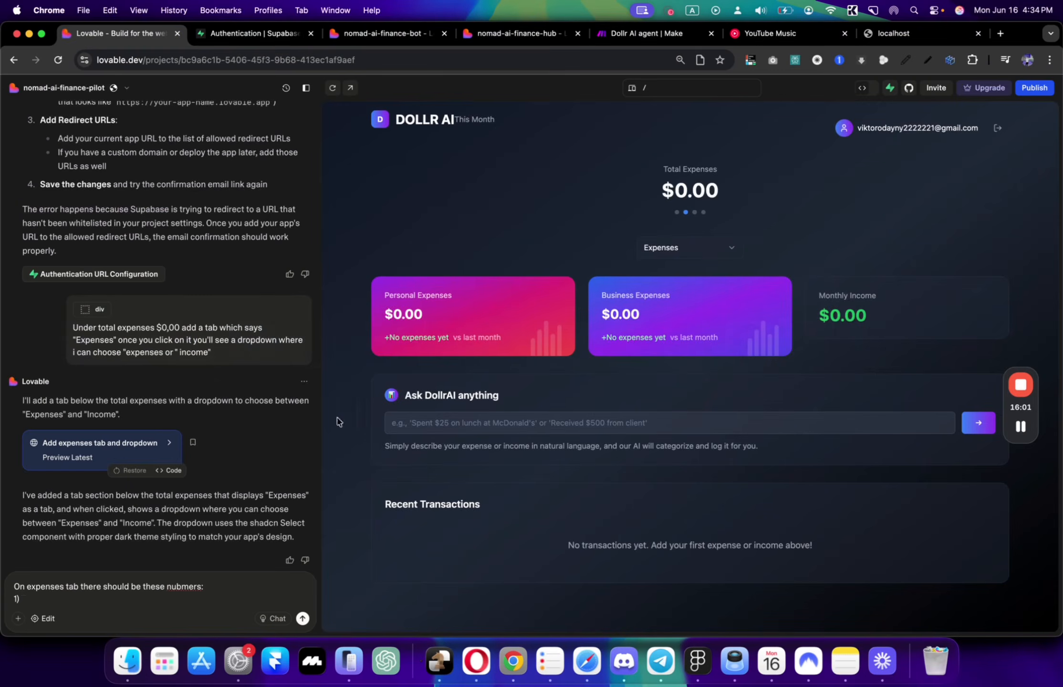
text( Total Expenses (already the)
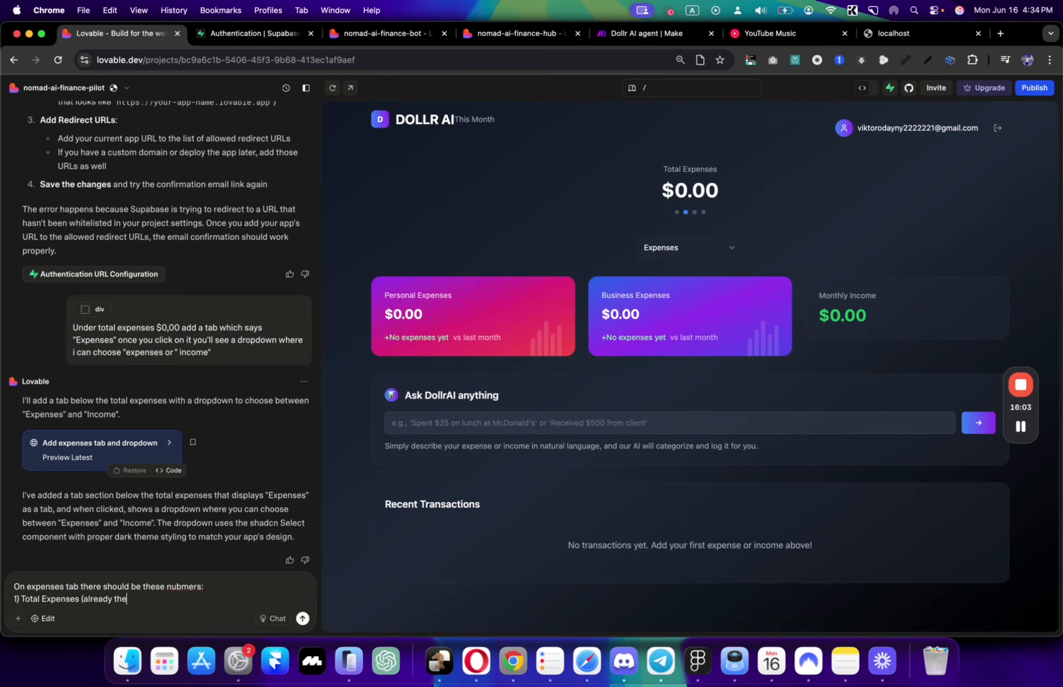
text(re))
key(shift+Return)
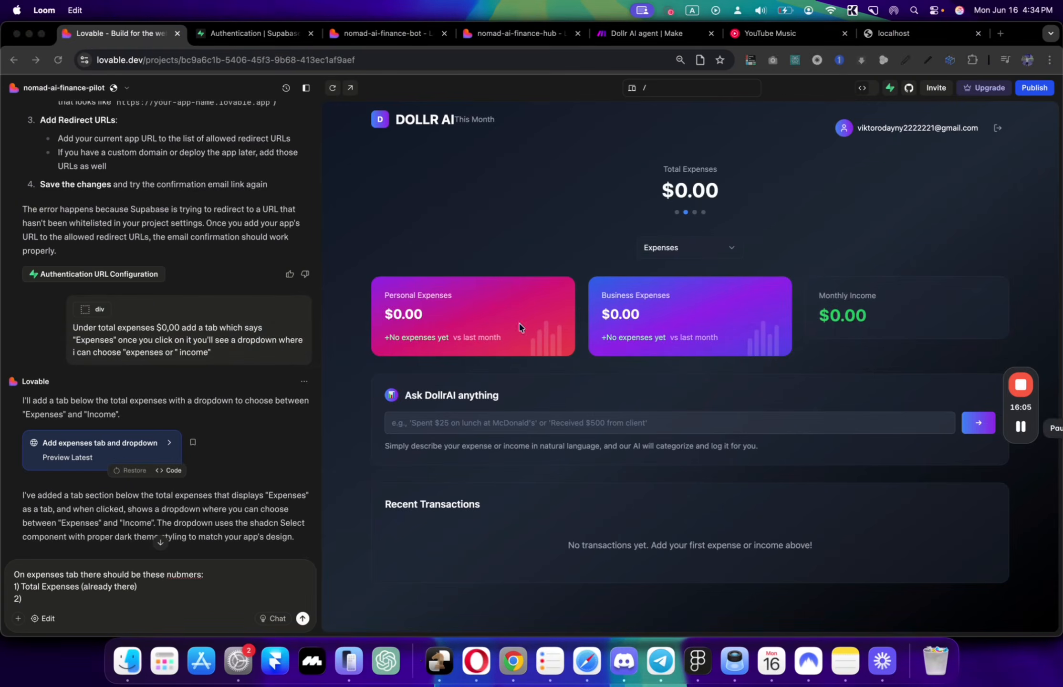
Step: Copy the "Personal Expenses" label from the Figma card into the Lovable prompt as item 2, and add "Business expenses" as item 3
key(super+Tab)
double_click(527, 306)
key(super+c)
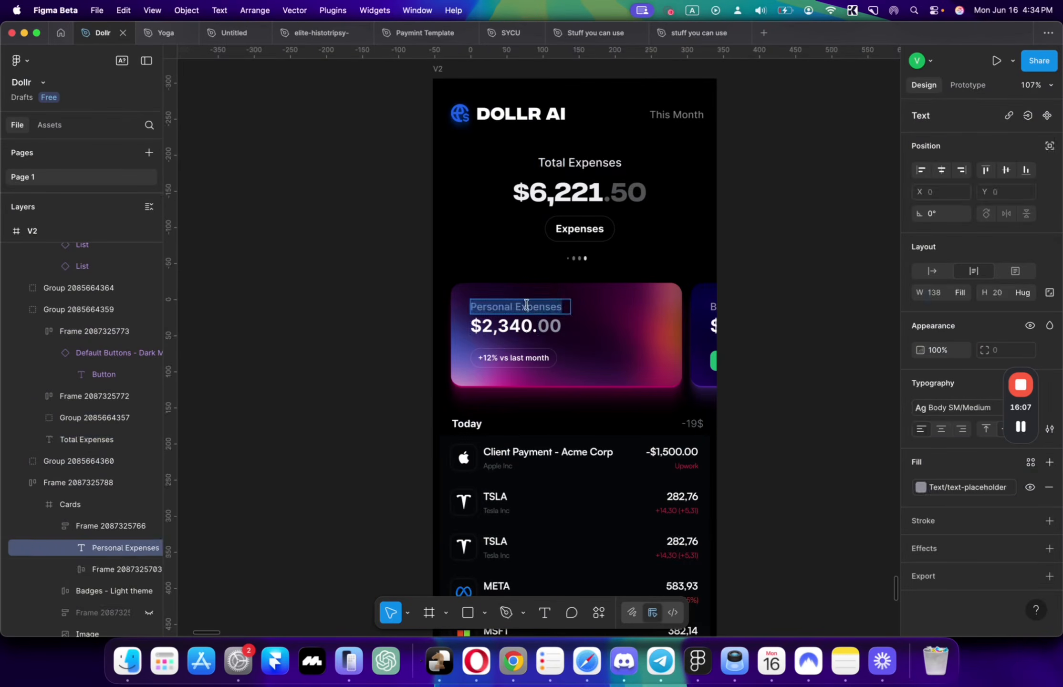
key(super+Tab)
text(2))
key(super+v)
key(shift+Return)
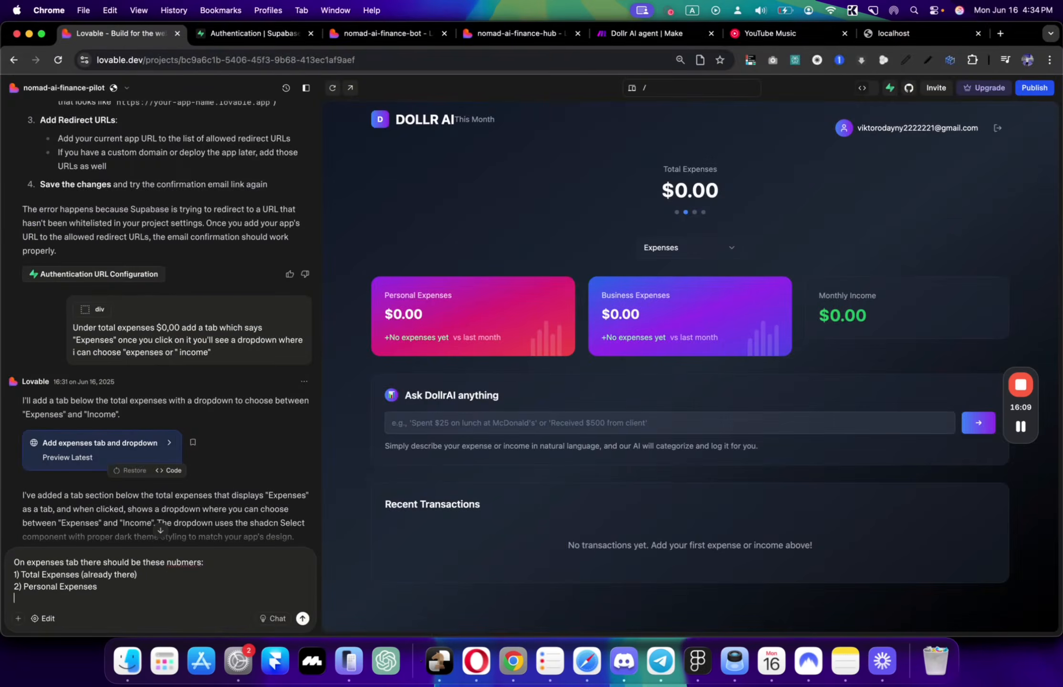
text(3) Business expenses)
Step: Narrow the browser window to about half the screen and add the line "we dont need montly income on this tab" to the prompt
drag(1060, 151, 568, 162)
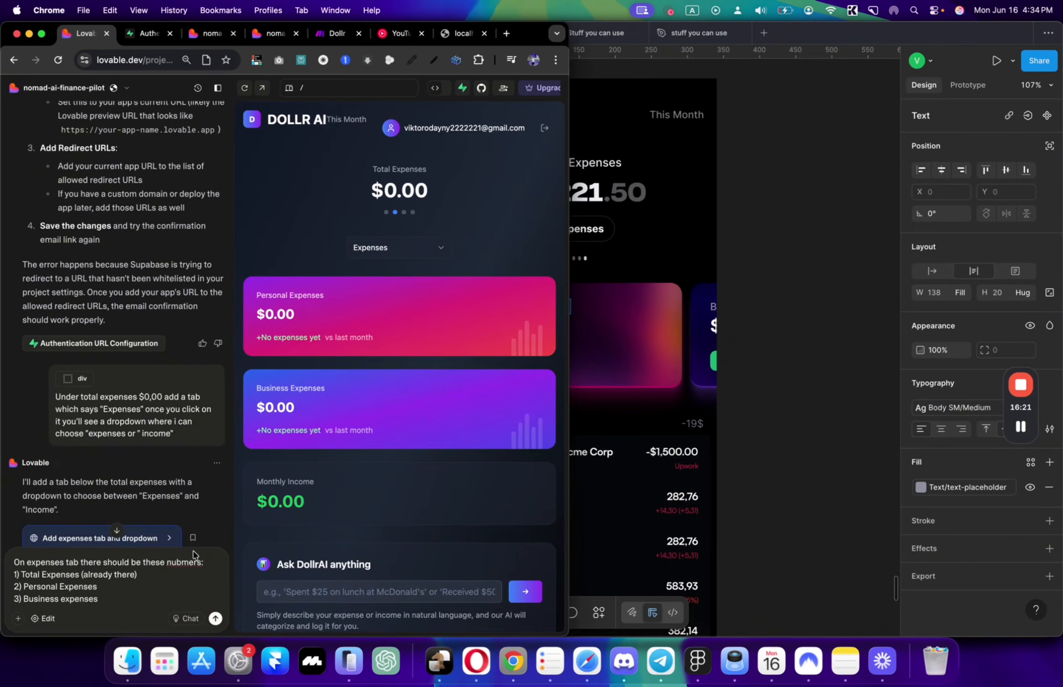
key(shift+Return)
text(we dont need)
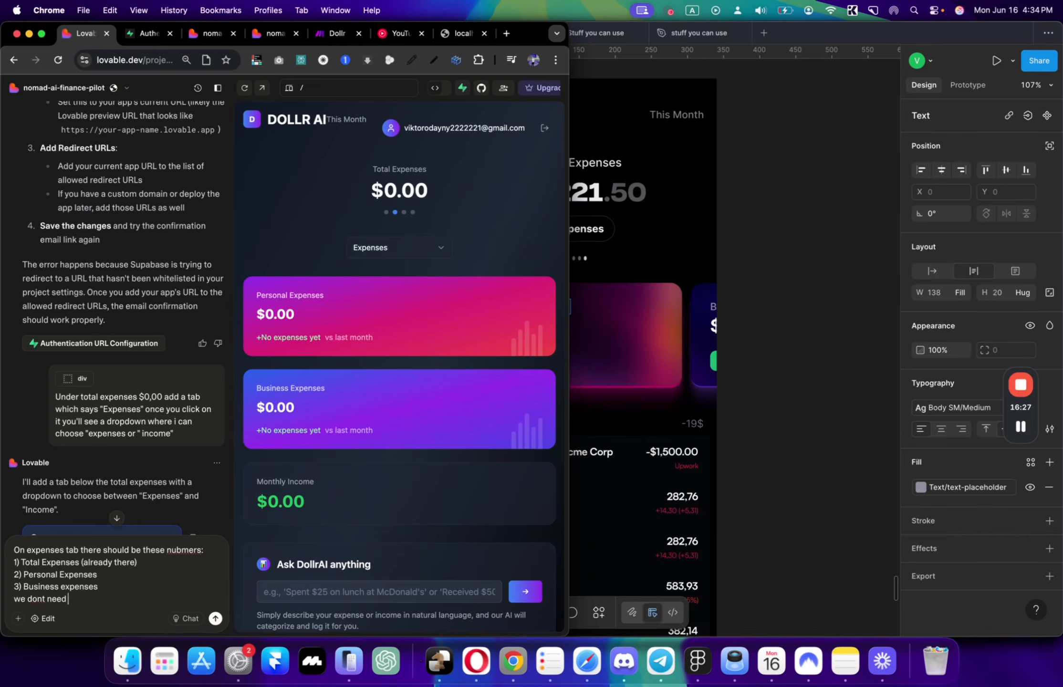
text( montly income)
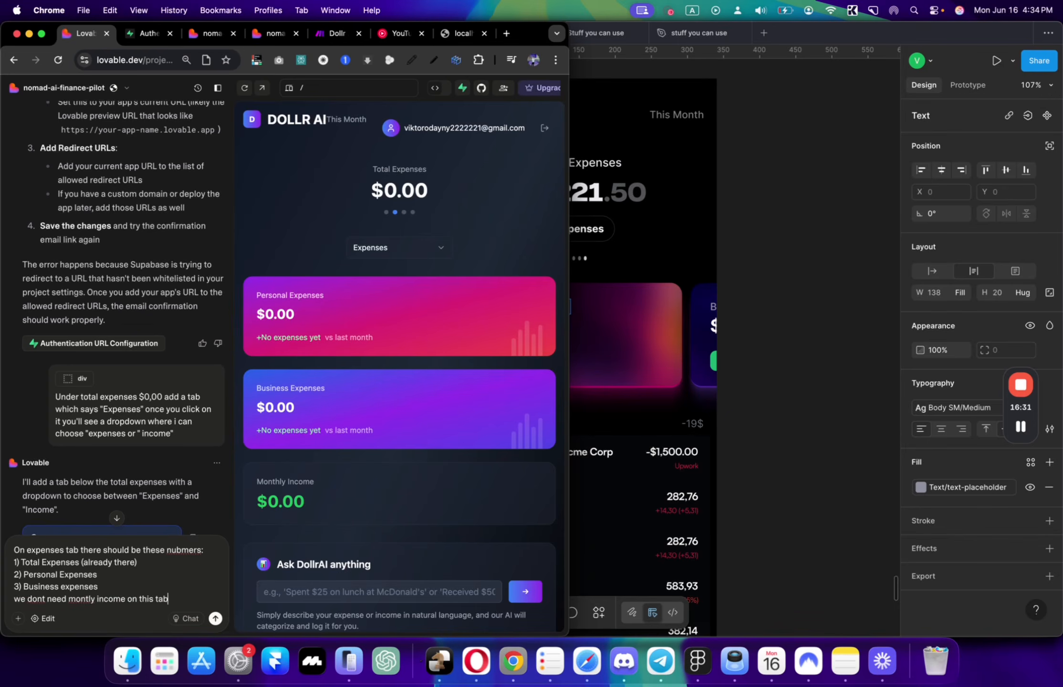
text( on this tab)
key(shift+Return)
key(BackSpace)
key(BackSpace)
key(BackSpace)
key(BackSpace)
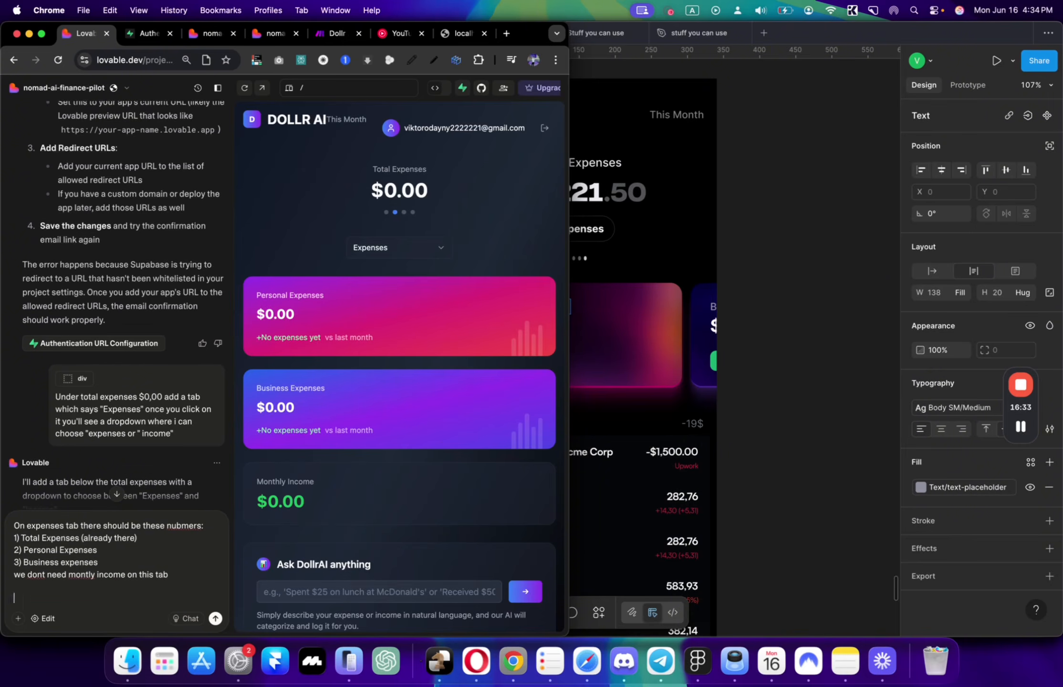
Step: Add "when user click income tab yo ushould display this:" to the prompt and start a new numbered list with "1)"
text(when u)
text(ser click oinb )
text(income)
key(BackSpace)
key(BackSpace)
key(BackSpace)
key(BackSpace)
key(BackSpace)
text(income ta)
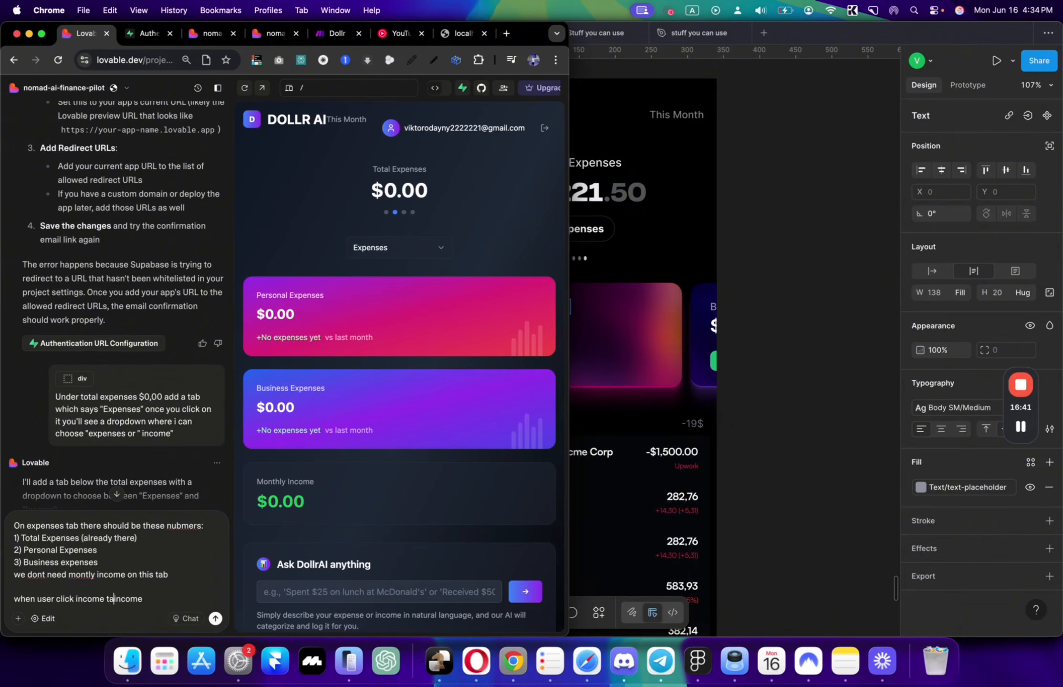
text(b)
key(Delete)
key(Delete)
key(Delete)
key(Delete)
key(Delete)
key(Delete)
text(yo ushould display this:)
key(shift+Return)
text(1))
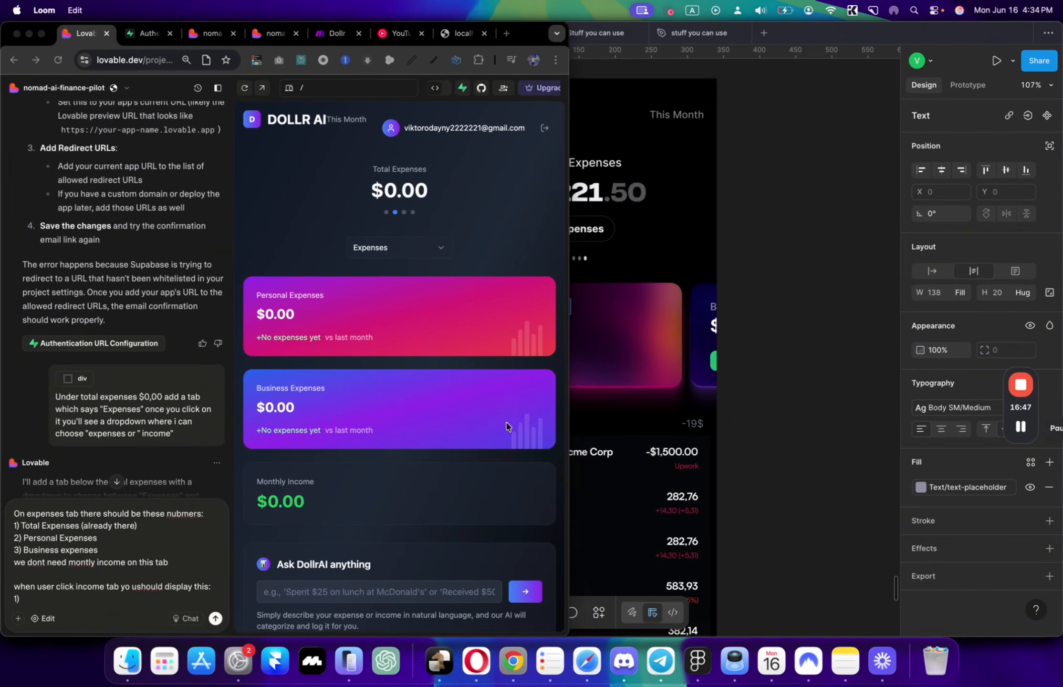
Step: Check the income screen's heading in the Figma design and enter "Net Income (at the top)" as item 1 of the income list
scroll(729, 302, down, 5)
click(733, 290)
scroll(734, 291, right, 10)
scroll(733, 291, up, 8)
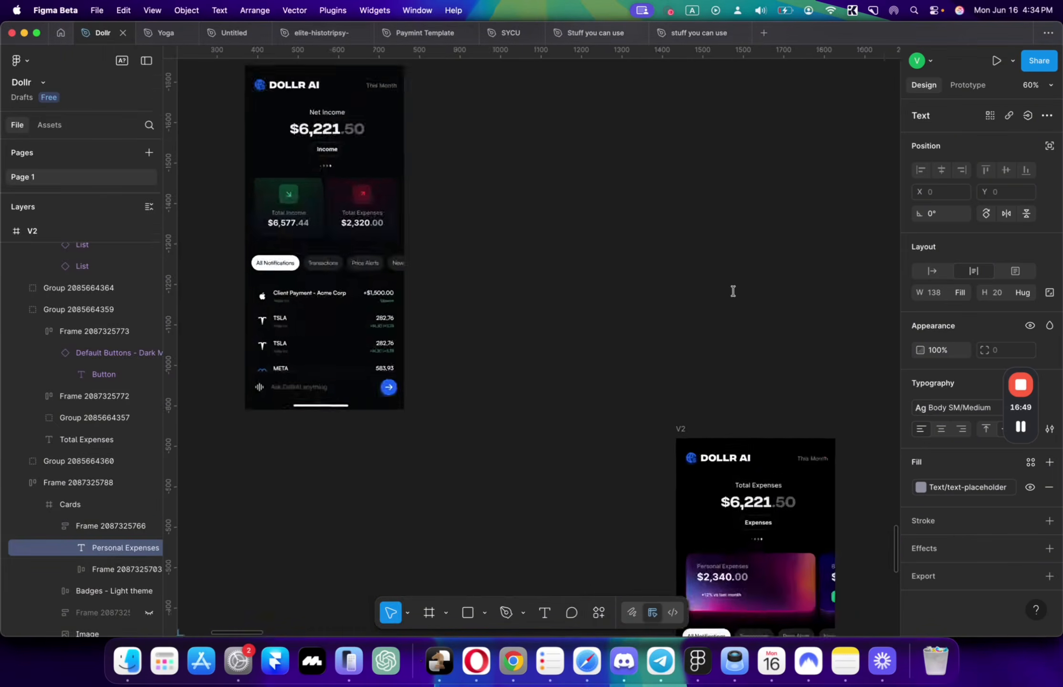
scroll(733, 292, down, 5)
scroll(544, 171, up, 8)
scroll(631, 183, up, 8)
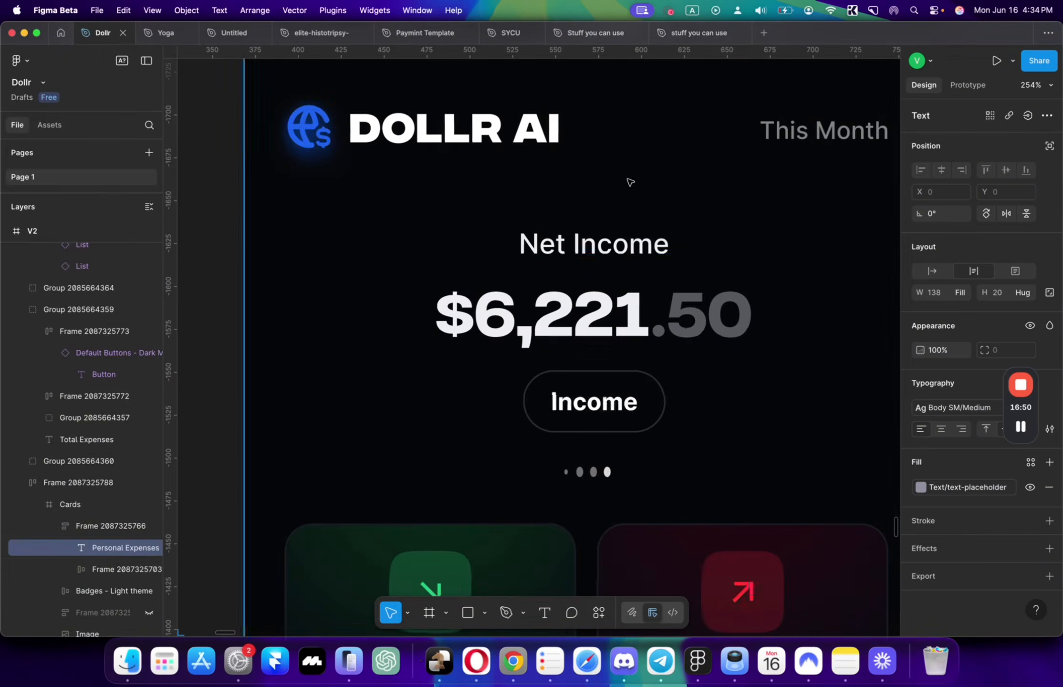
click(587, 246)
key(super+Tab)
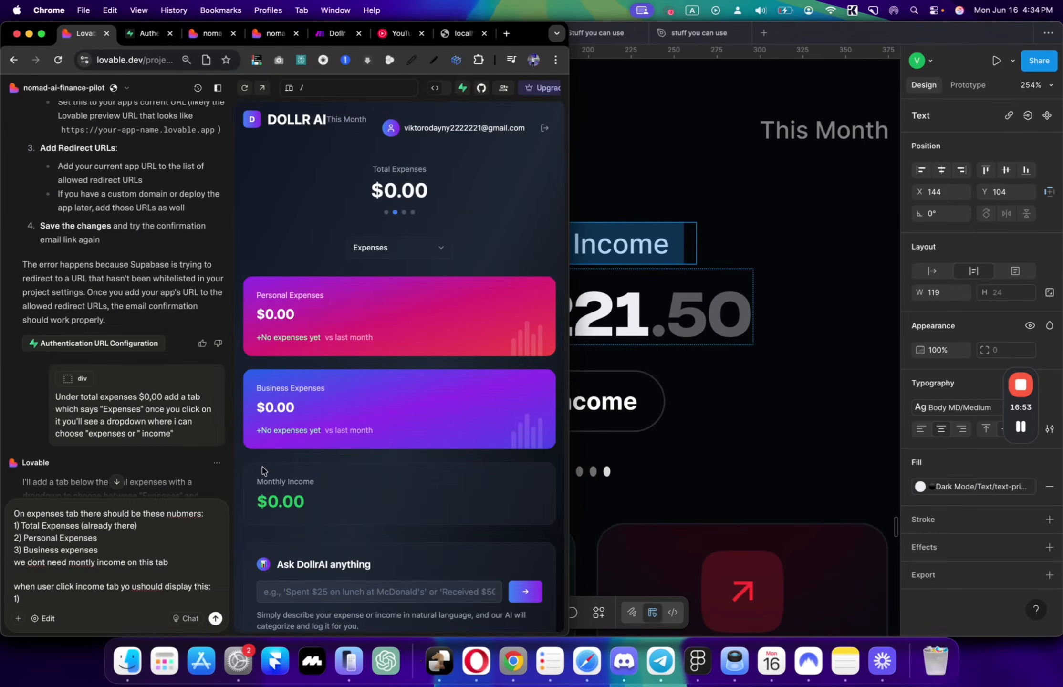
text(Net Income   (at the top))
key(shift+Return)
key(shift+Up)
key(Up)
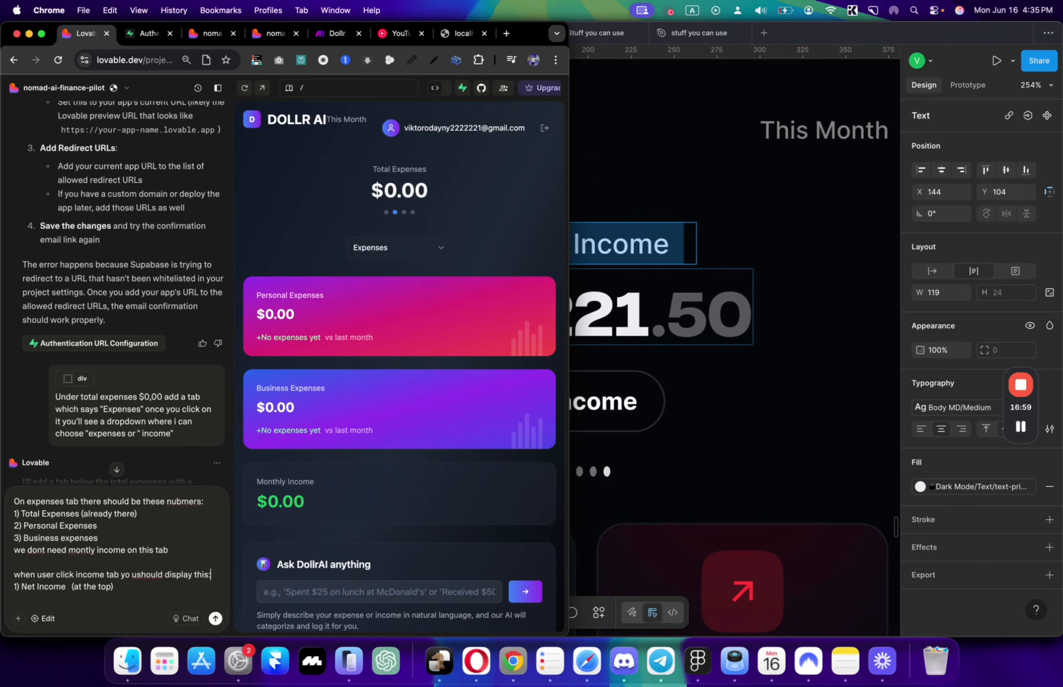
text(same ui)
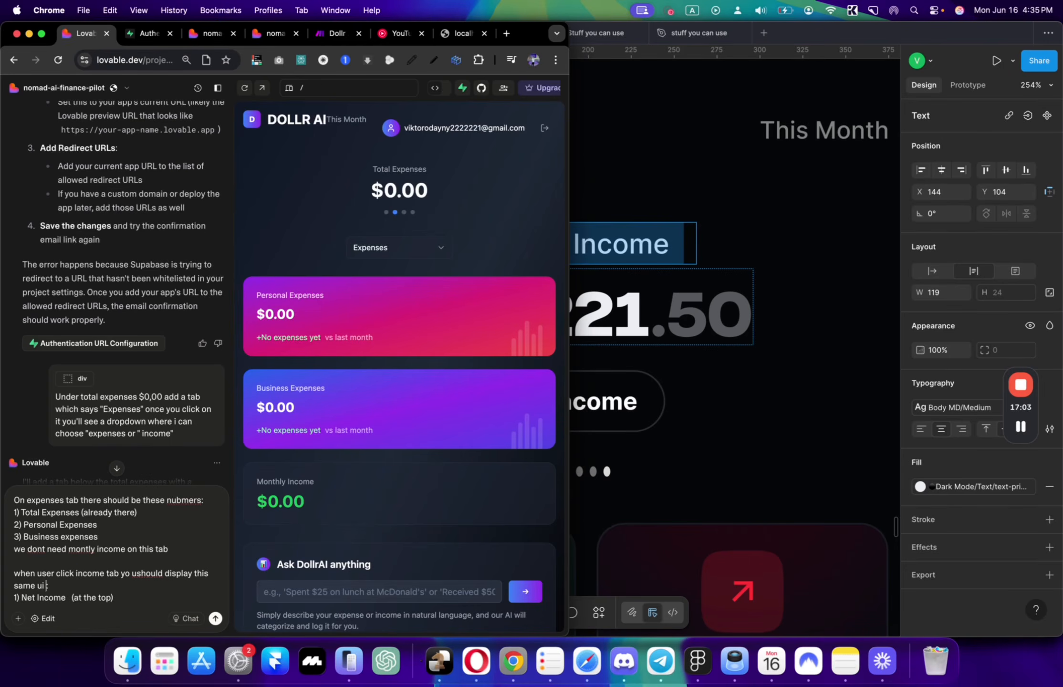
key(BackSpace)
key(BackSpace)
key(BackSpace)
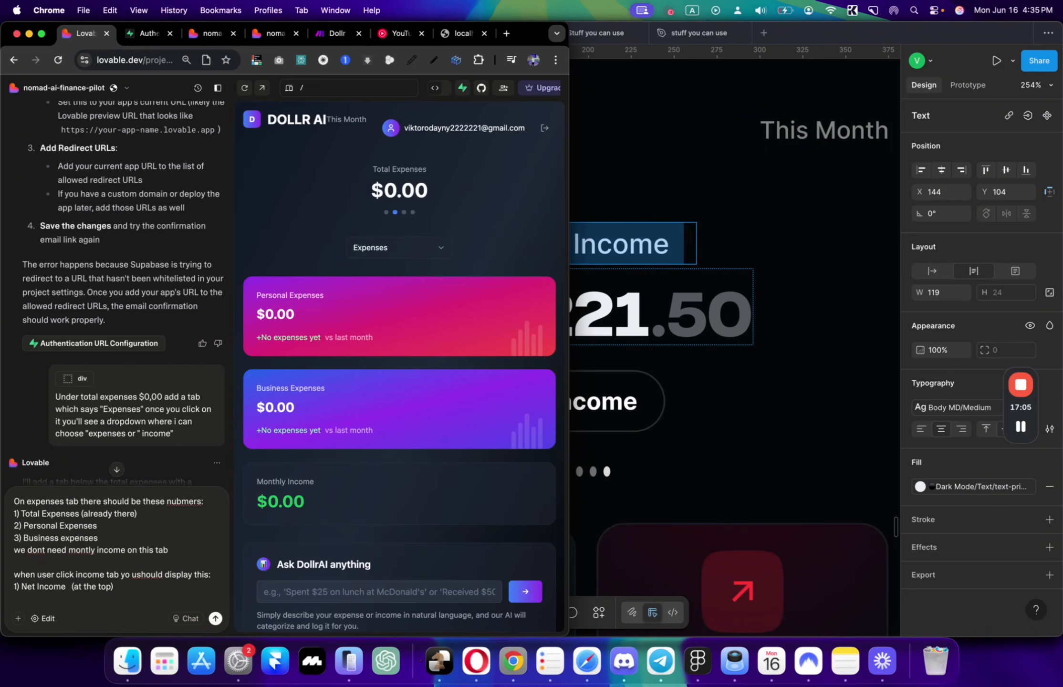
Step: Check the two cards on the Figma income screen and add "total income" and "Total expenses" to the prompt as items 2 and 3
key(shift+Return)
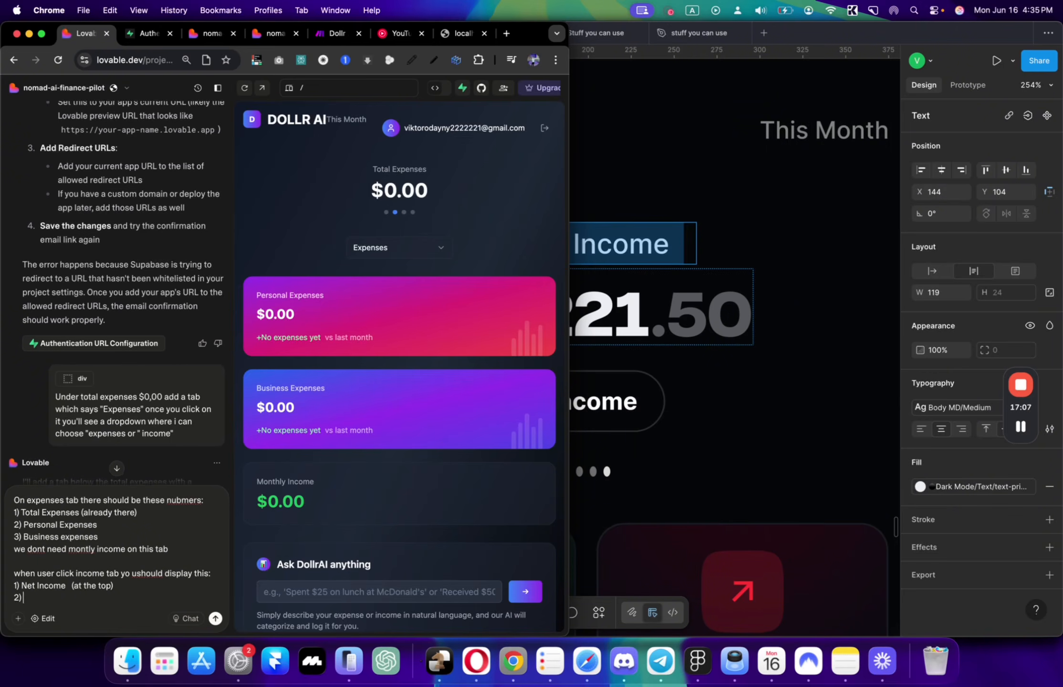
key(super+Tab)
key(super+Tab)
scroll(535, 318, down, 4)
scroll(536, 316, down, 1)
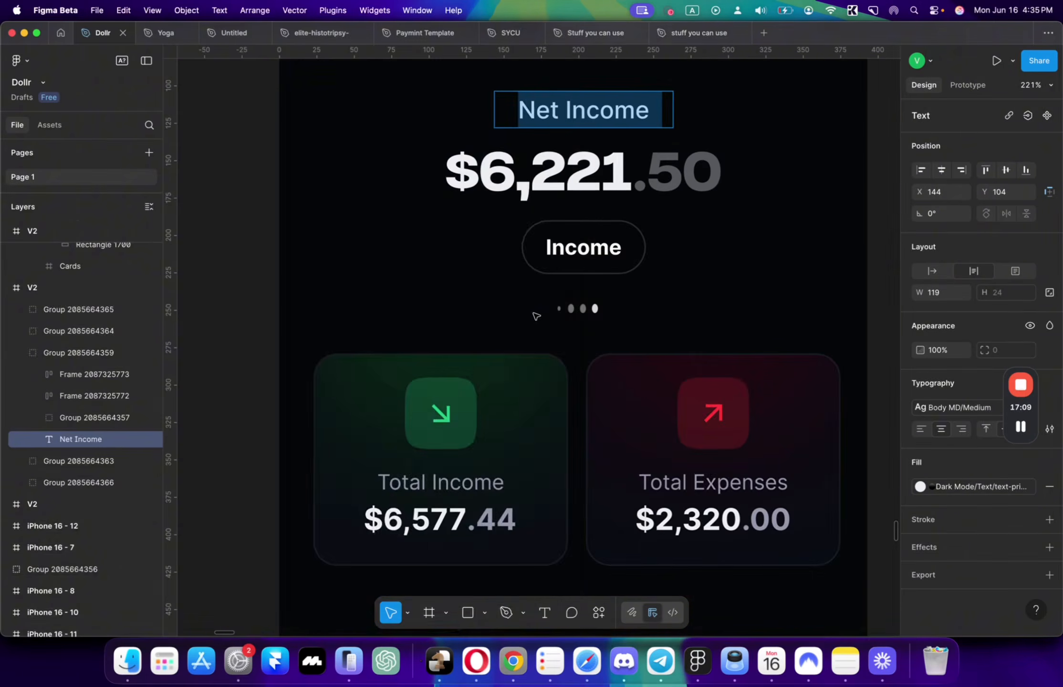
key(super+Tab)
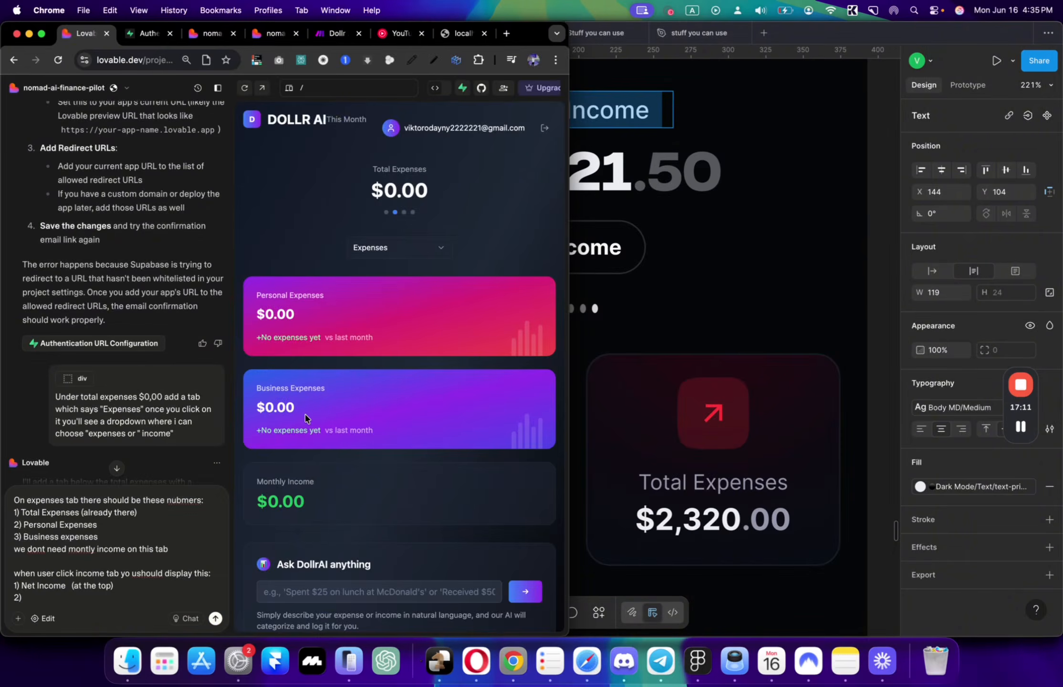
text(2) total income)
key(shift+Return)
text(3) Total)
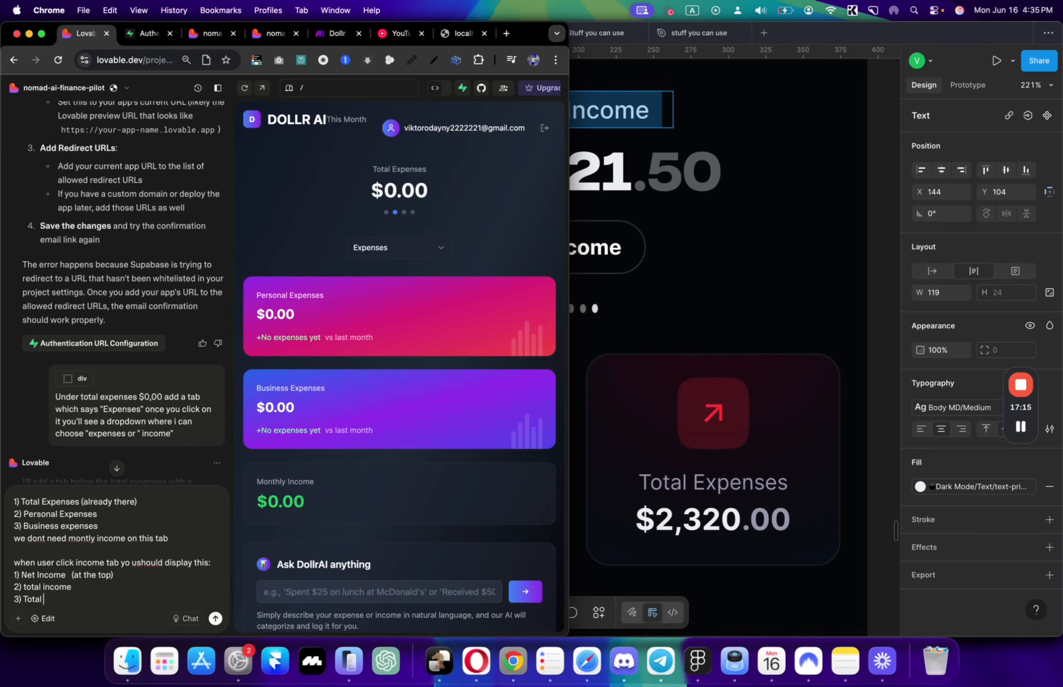
text( expenses)
Step: Add a closing paragraph to the prompt asking for all expense transactions on the expenses tab and all income transactions on the income page
key(shift+Return)
key(shift+Return)
text(and the )
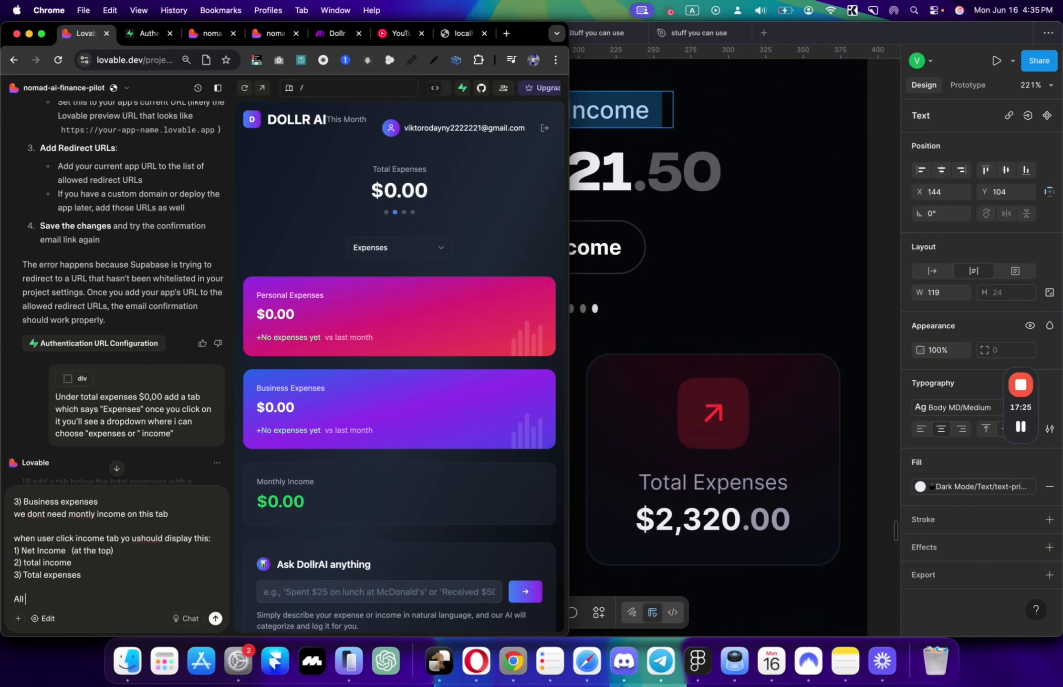
text( the expenses translctio nshould be displayi)
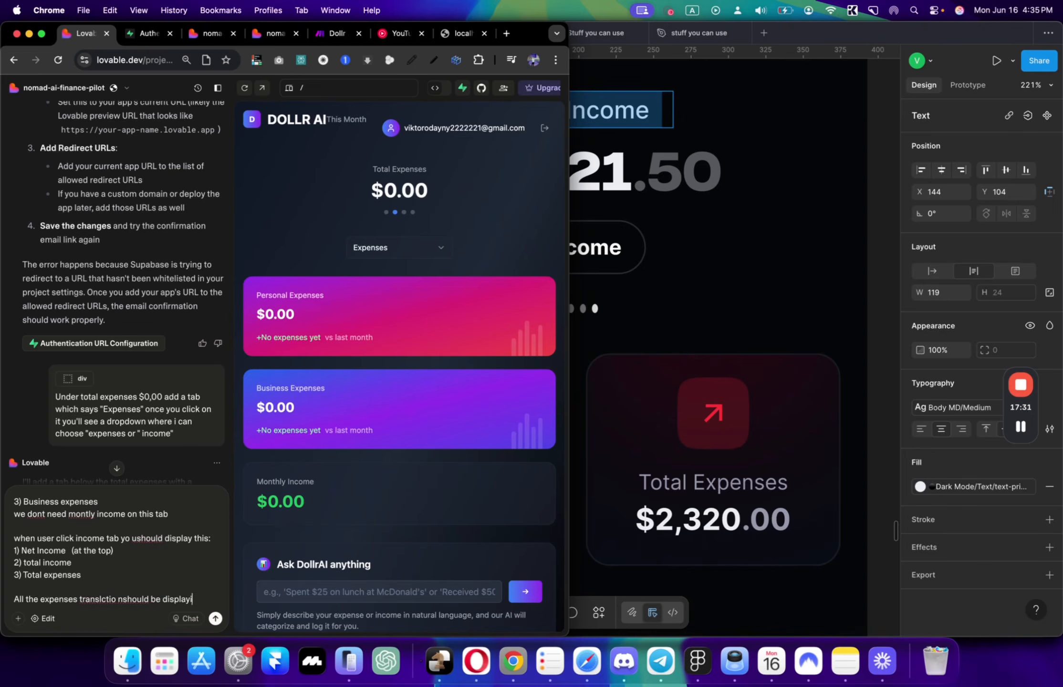
text(ng on expenses tab< all the)
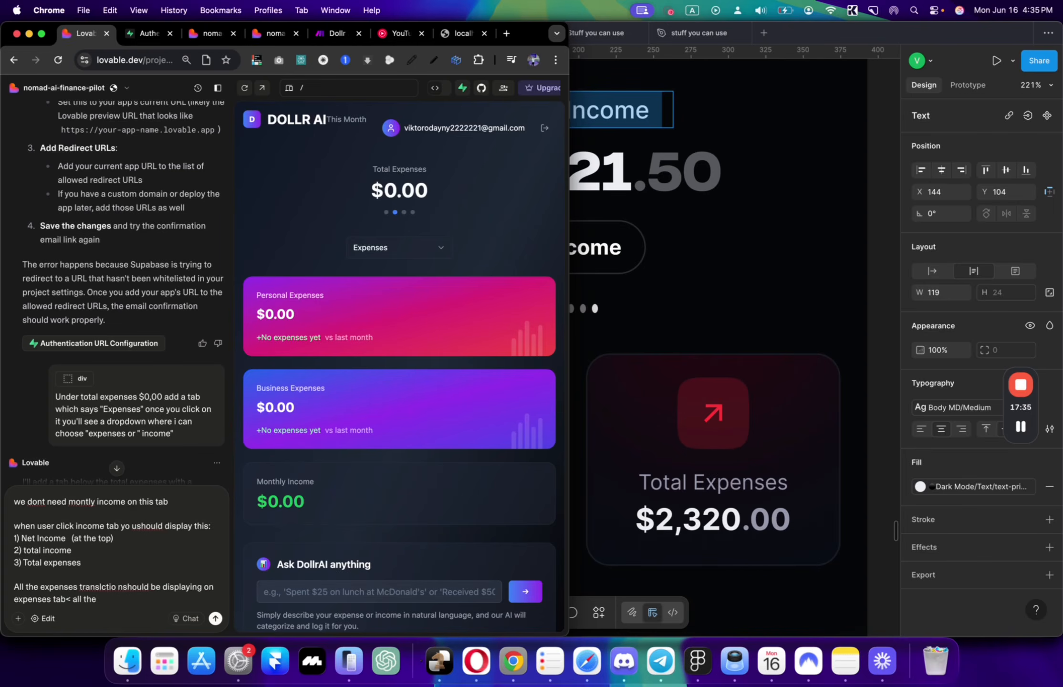
text( income translaciton should be on inc)
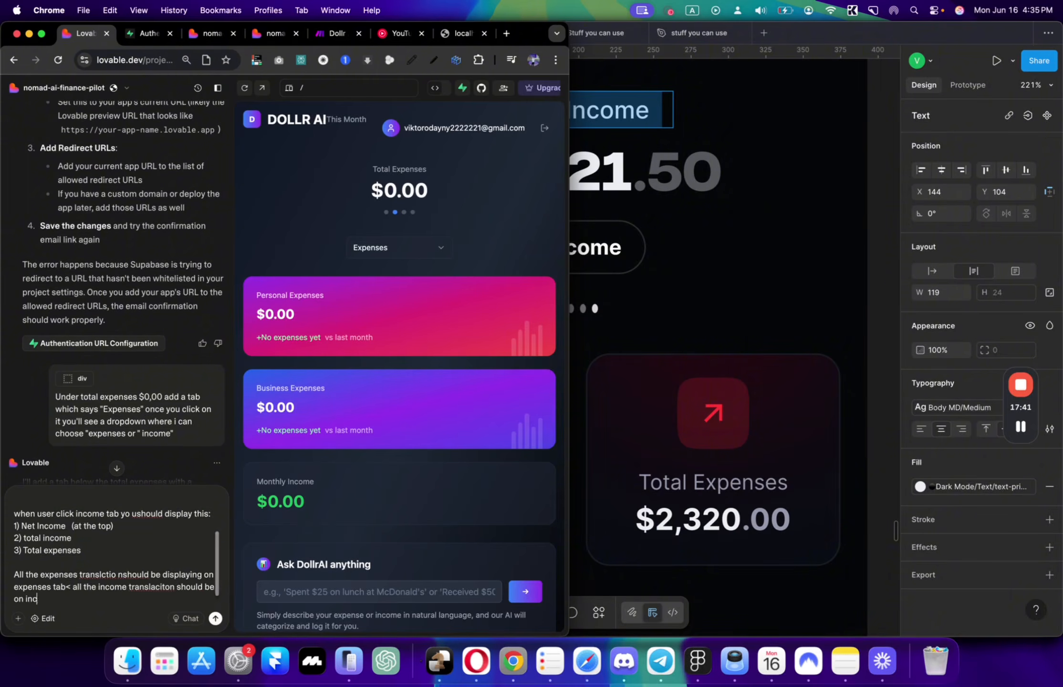
text(ome page)
Step: Change "tab" to "page" in the closing paragraph, replace the stray "<" with a comma, and submit the prompt
double_click(60, 587)
text(page)
key(Right)
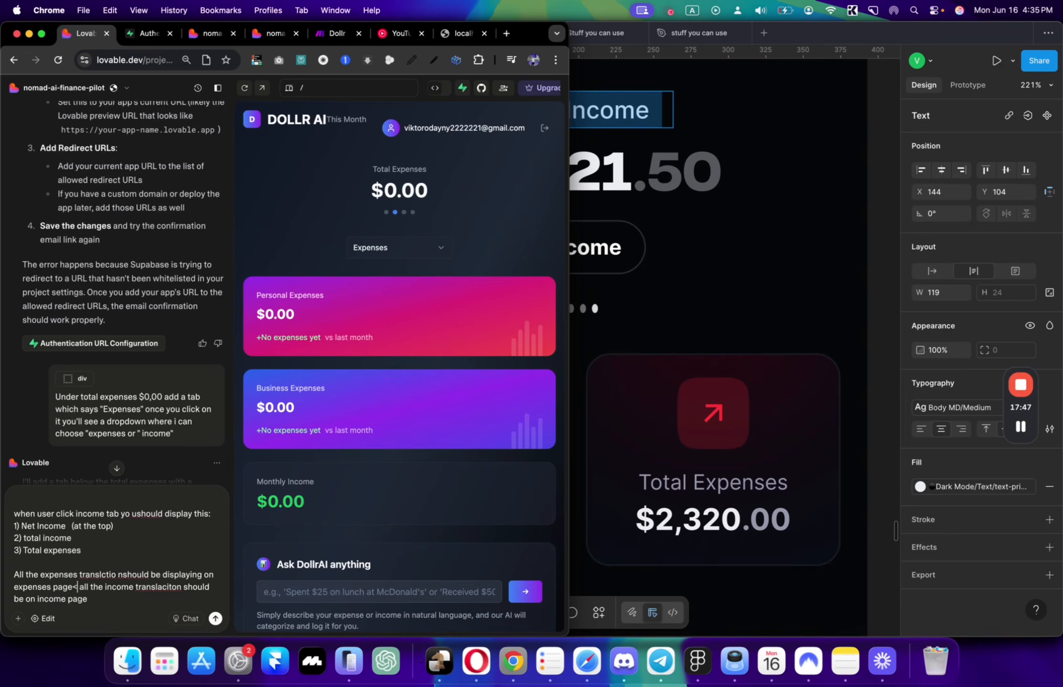
key(BackSpace)
text(/)
key(BackSpace)
text(,)
key(Return)
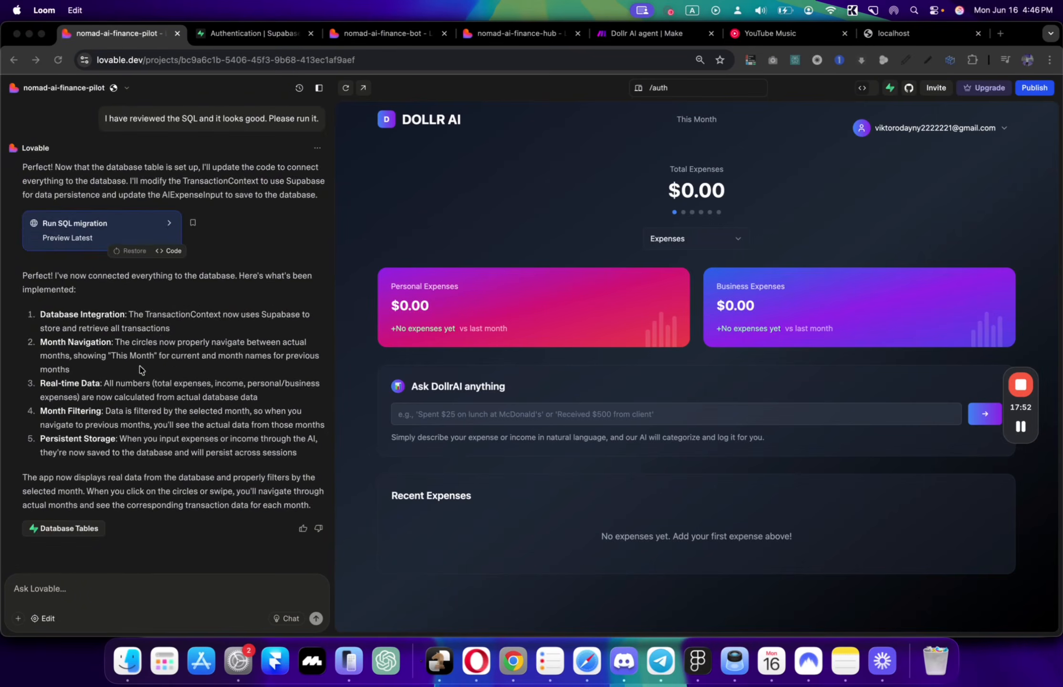
Step: Review the chat request to connect everything to the database and Lovable's summary of what was implemented
scroll(139, 369, up, 10)
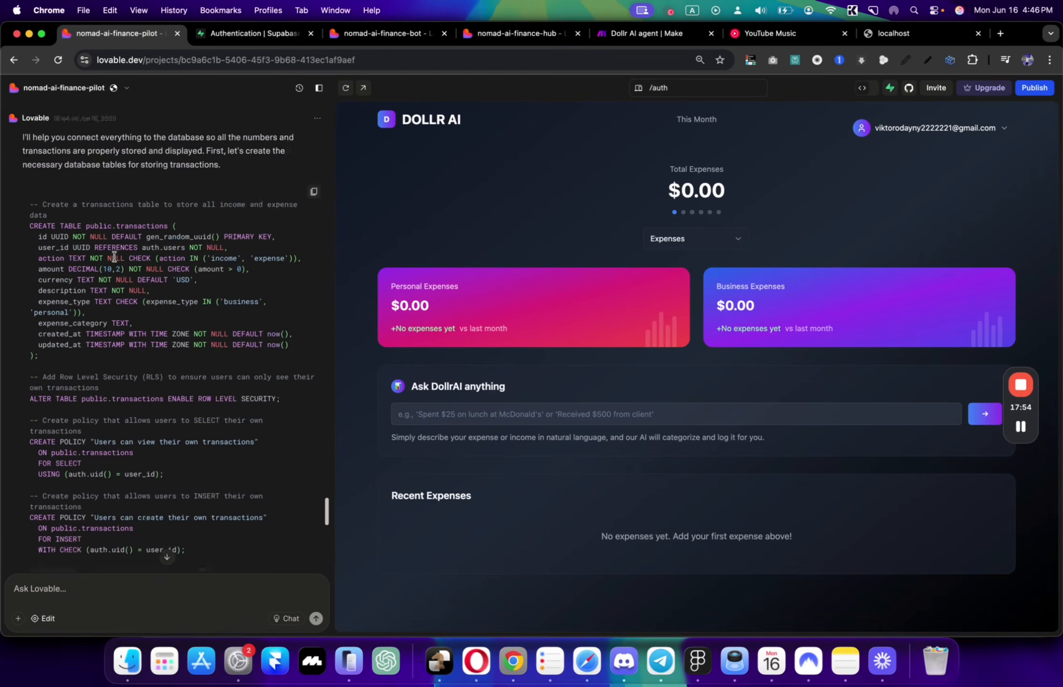
drag(89, 152, 116, 179)
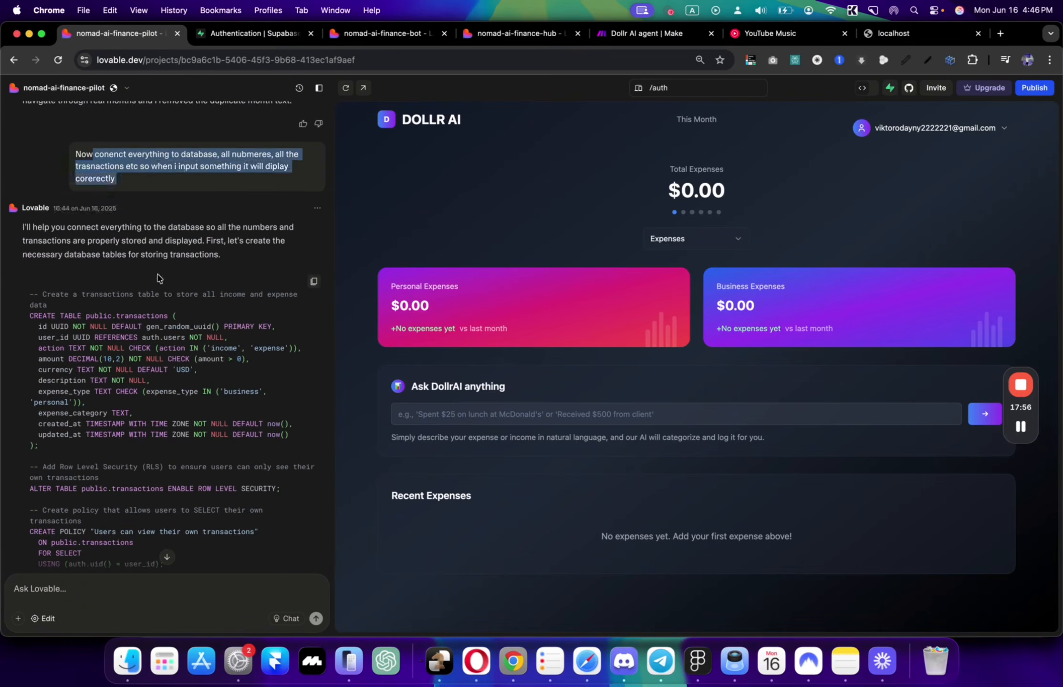
scroll(129, 207, down, 4)
scroll(129, 207, down, 15)
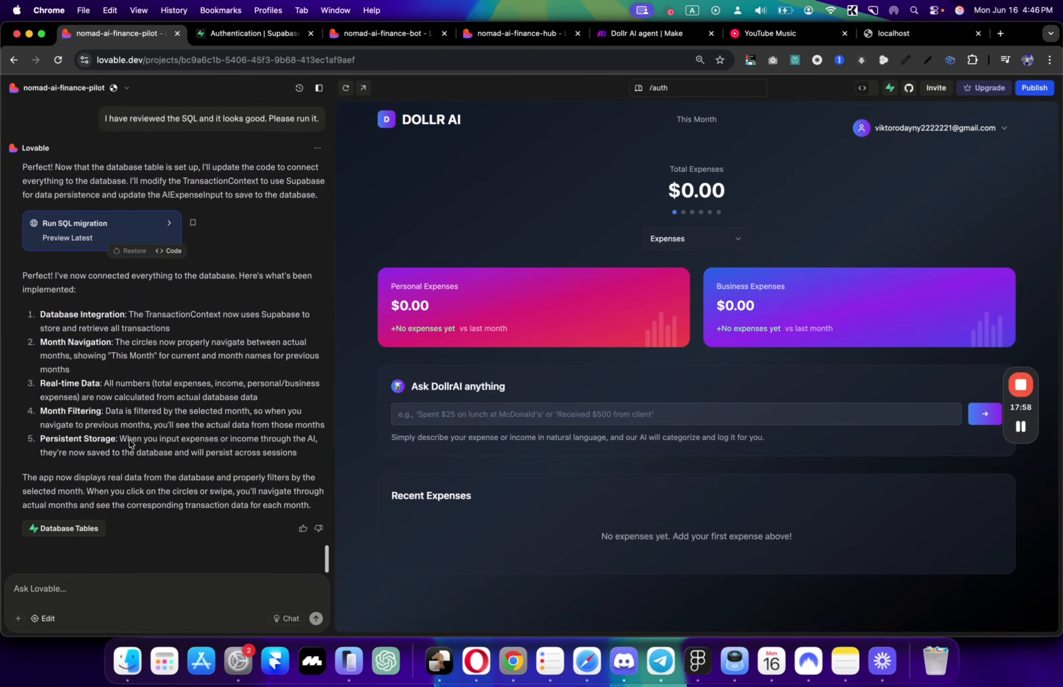
Step: Log the test expense "sushi 150k vnd" through the Ask DollrAI prompt in the app preview
click(458, 421)
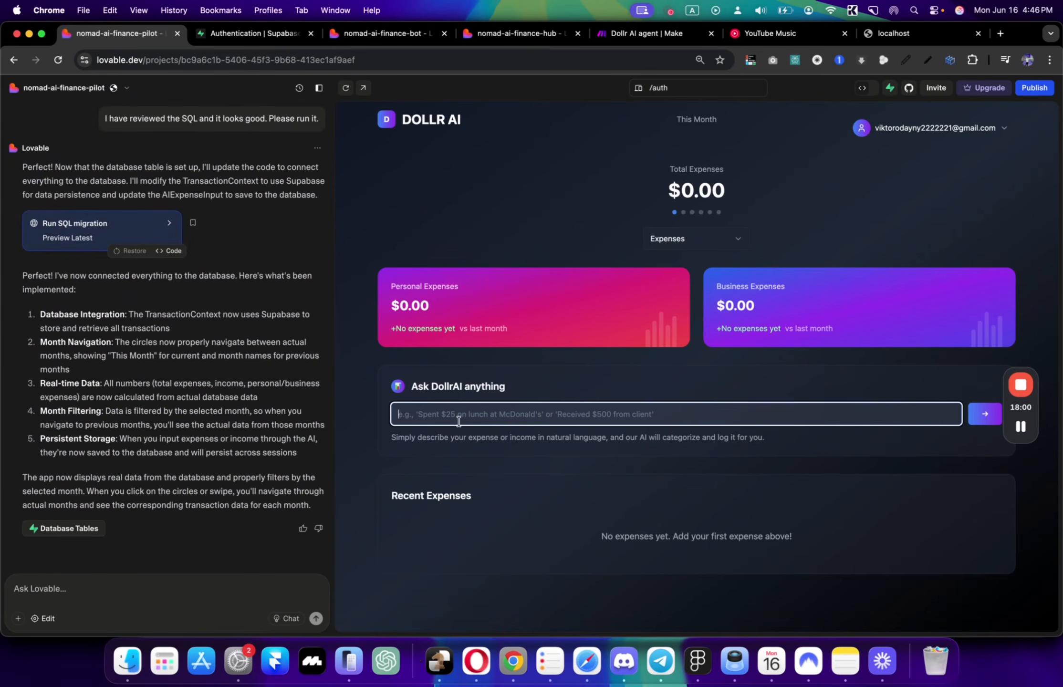
text(sushi 150k vnd)
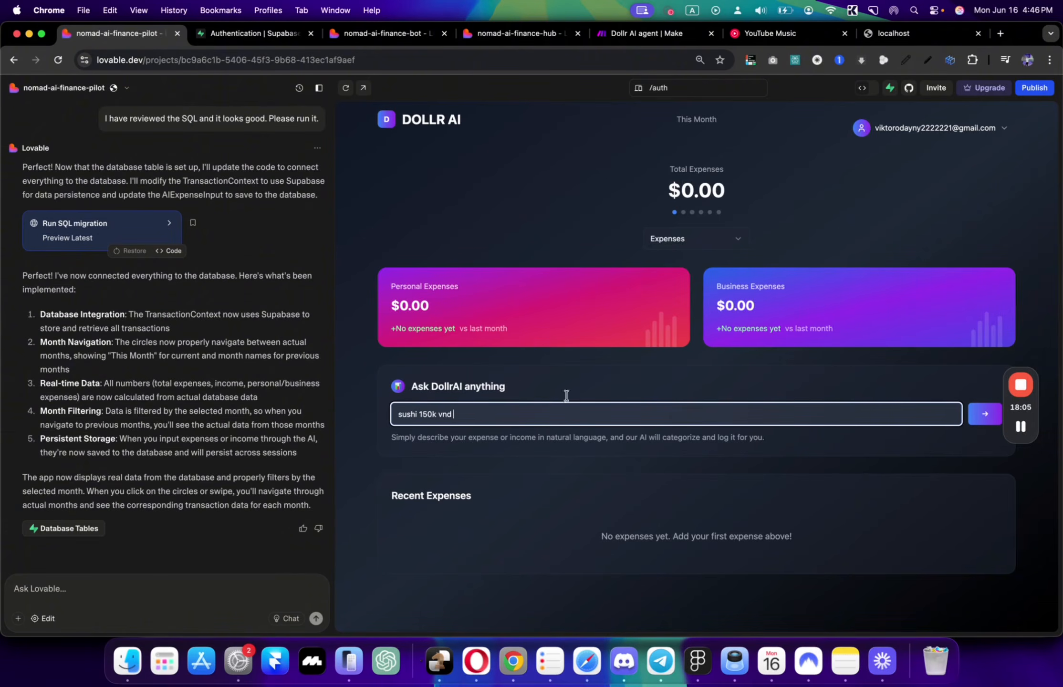
click(968, 408)
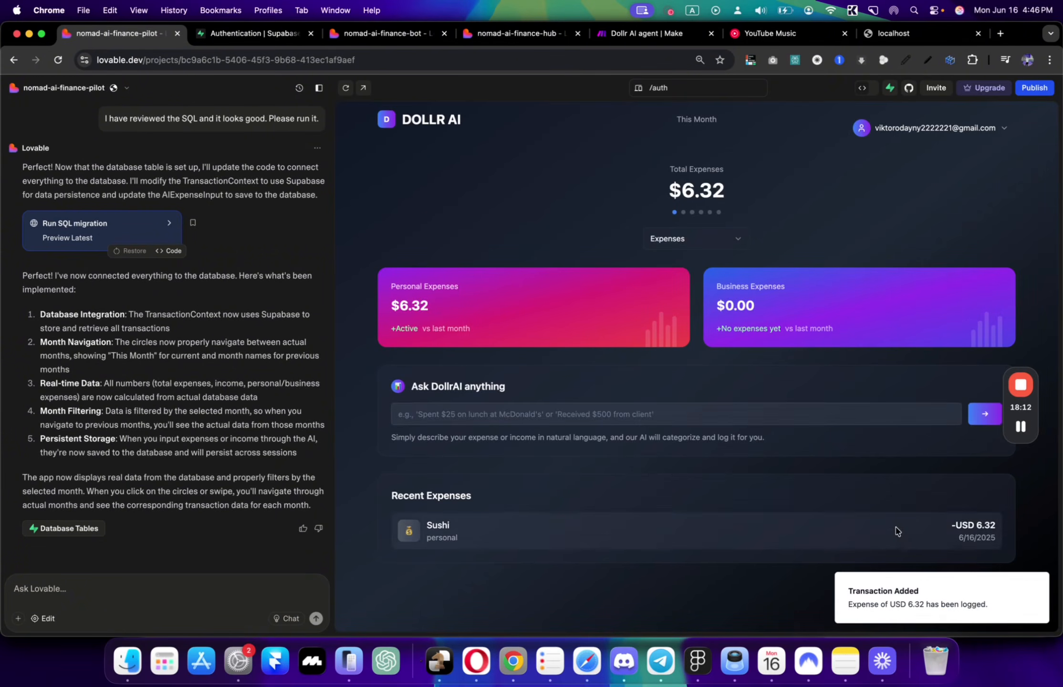
Step: Check the expense totals of each previous month back to January 2025 and return to This Month
click(683, 213)
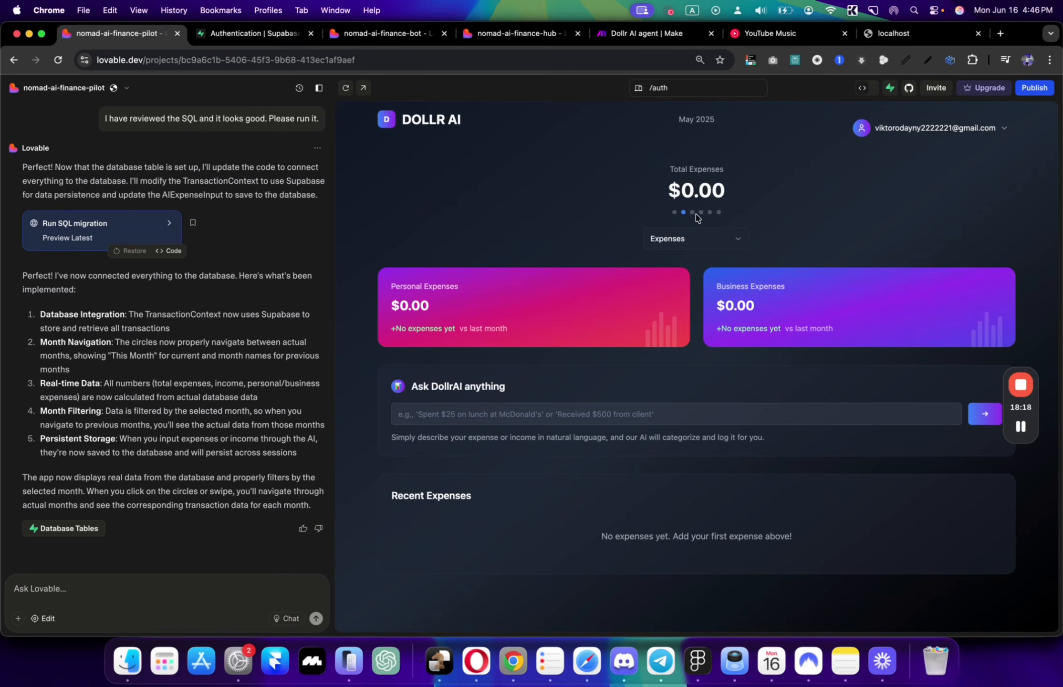
click(693, 213)
click(702, 213)
click(710, 214)
click(719, 214)
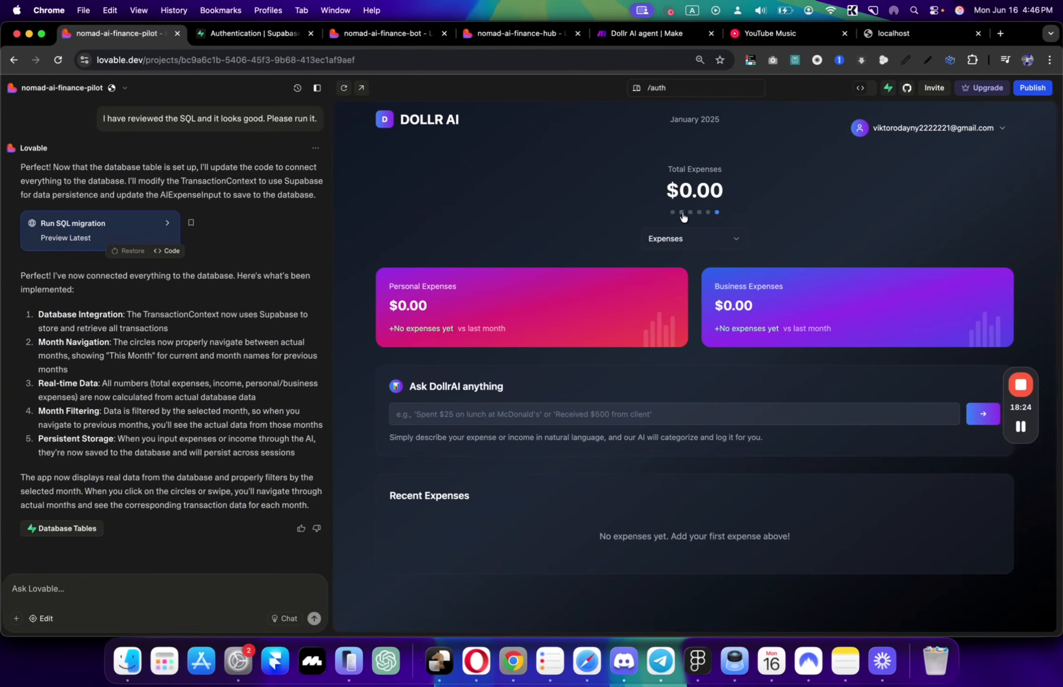
click(675, 213)
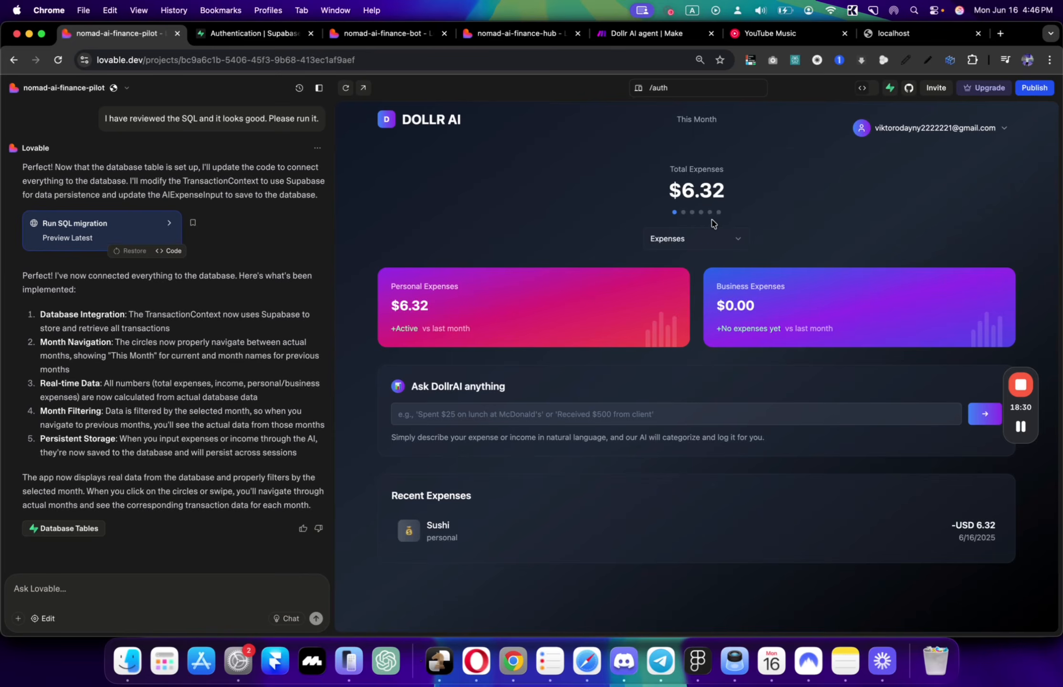
Step: Switch the dashboard to the Income view and open the view selector again
click(687, 234)
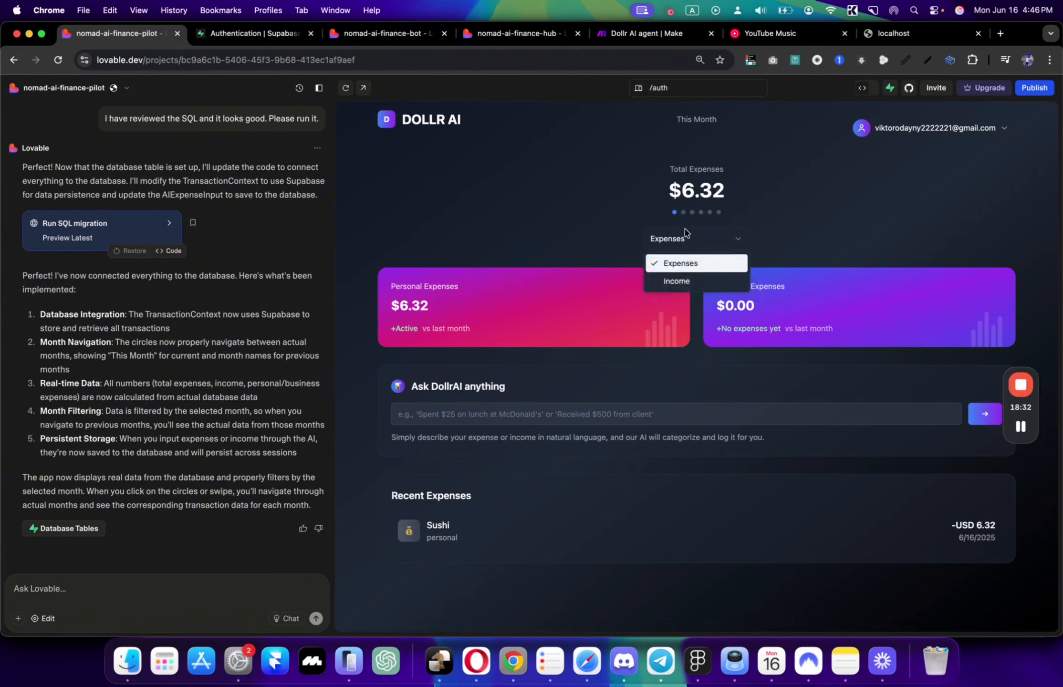
click(680, 280)
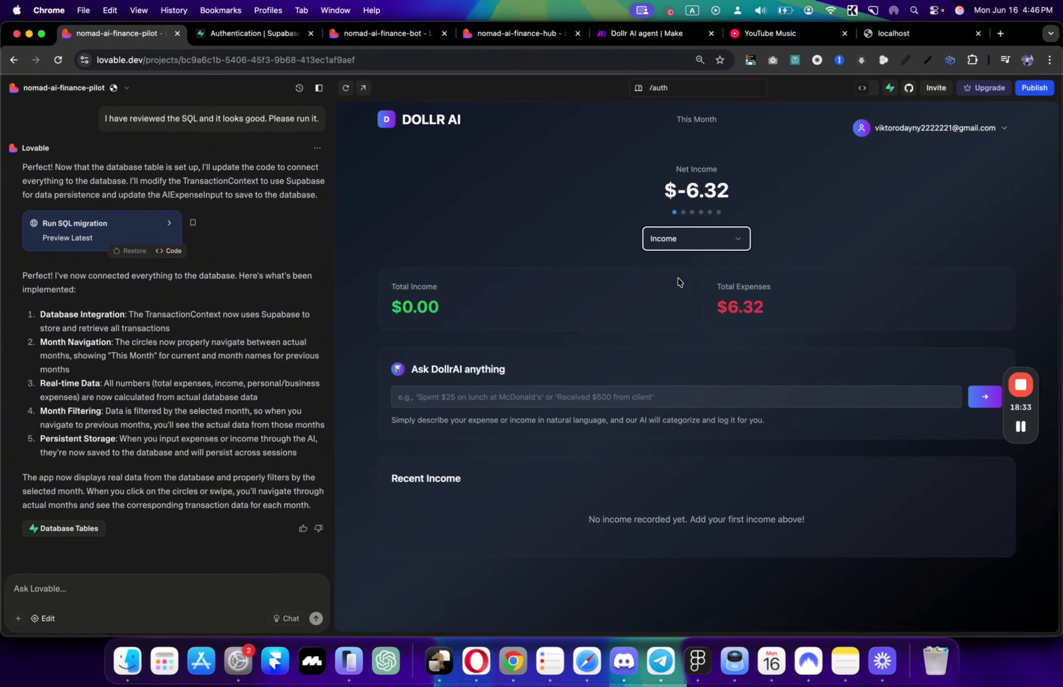
click(697, 236)
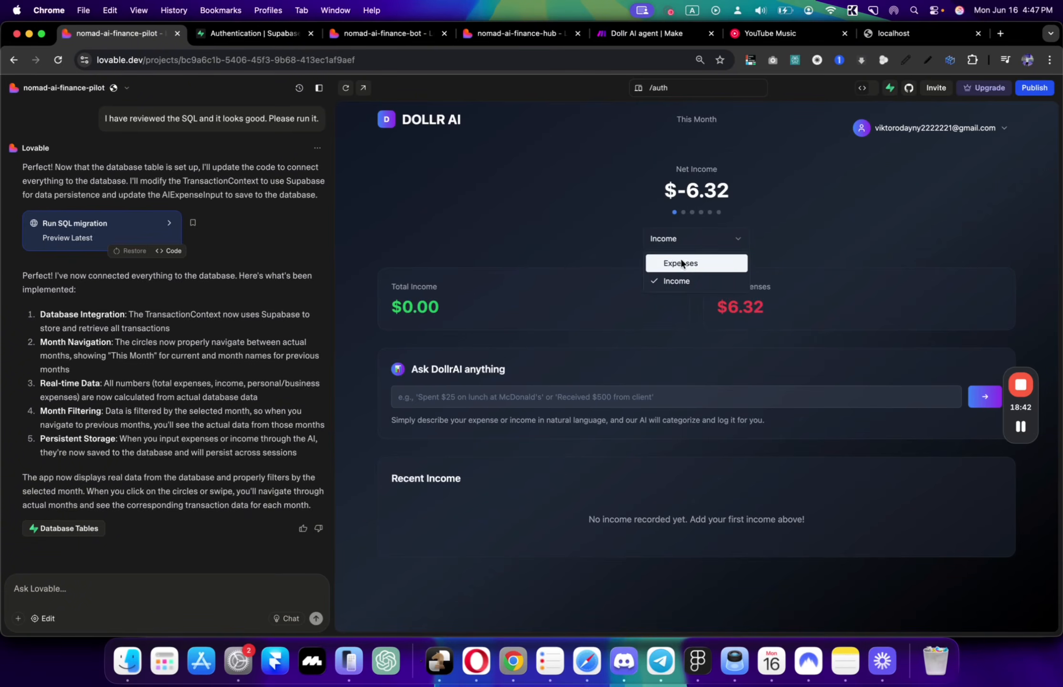
Step: Log an Upwork income of 2,415 euros through the Ask DollrAI prompt and switch the dashboard back to the Expenses view
click(471, 399)
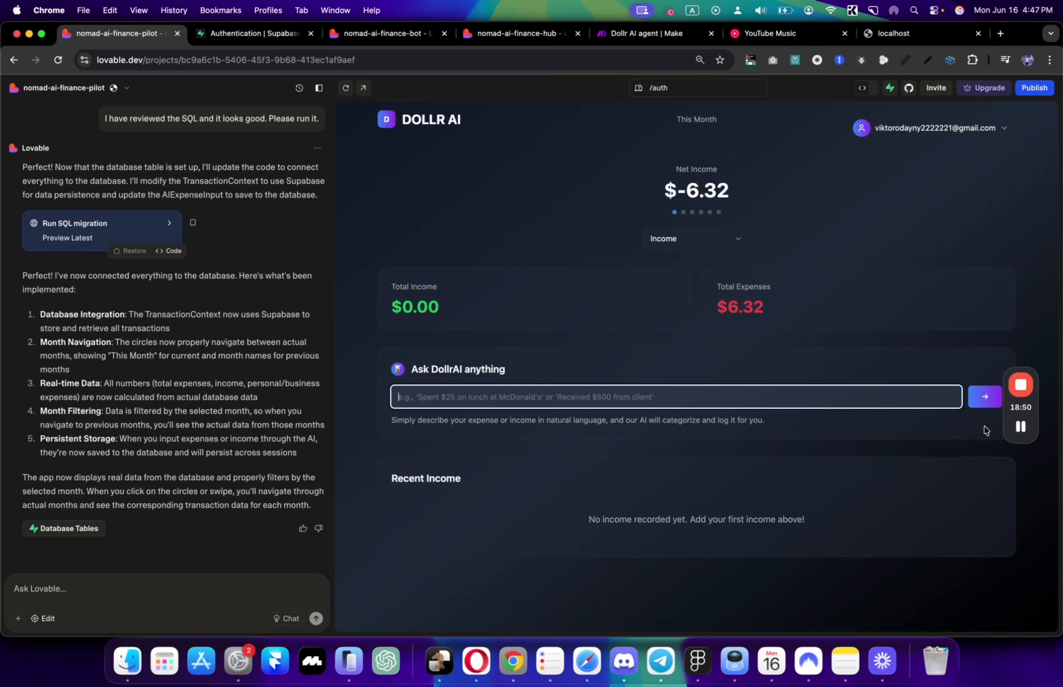
click(1021, 427)
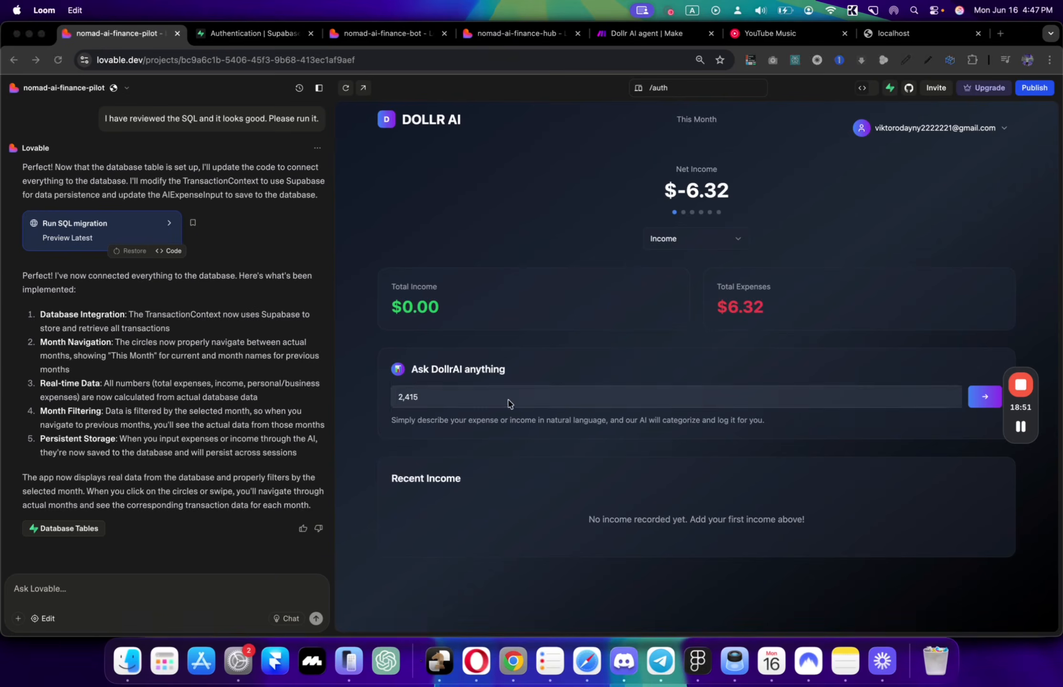
click(508, 403)
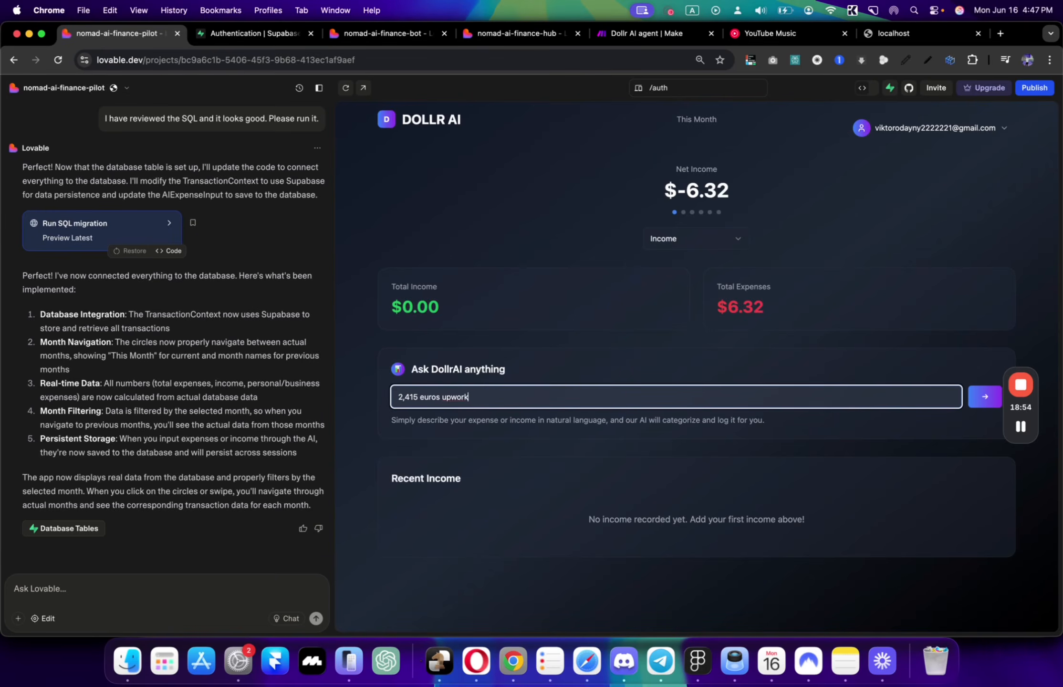
key(BackSpace)
key(BackSpace)
key(BackSpace)
key(BackSpace)
key(BackSpace)
key(BackSpace)
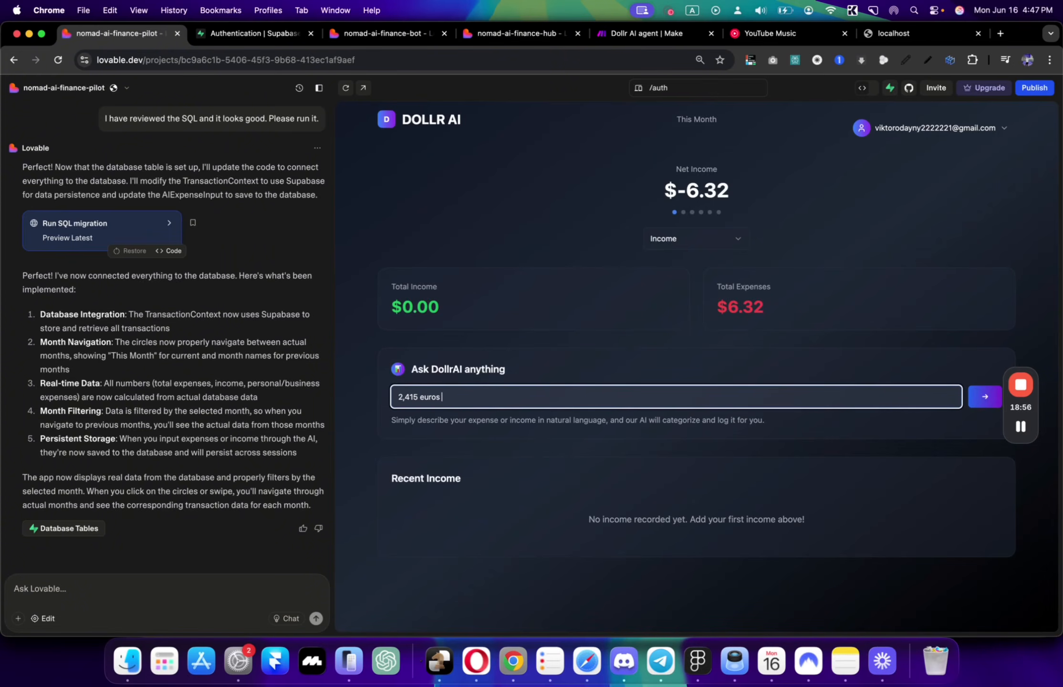
click(989, 405)
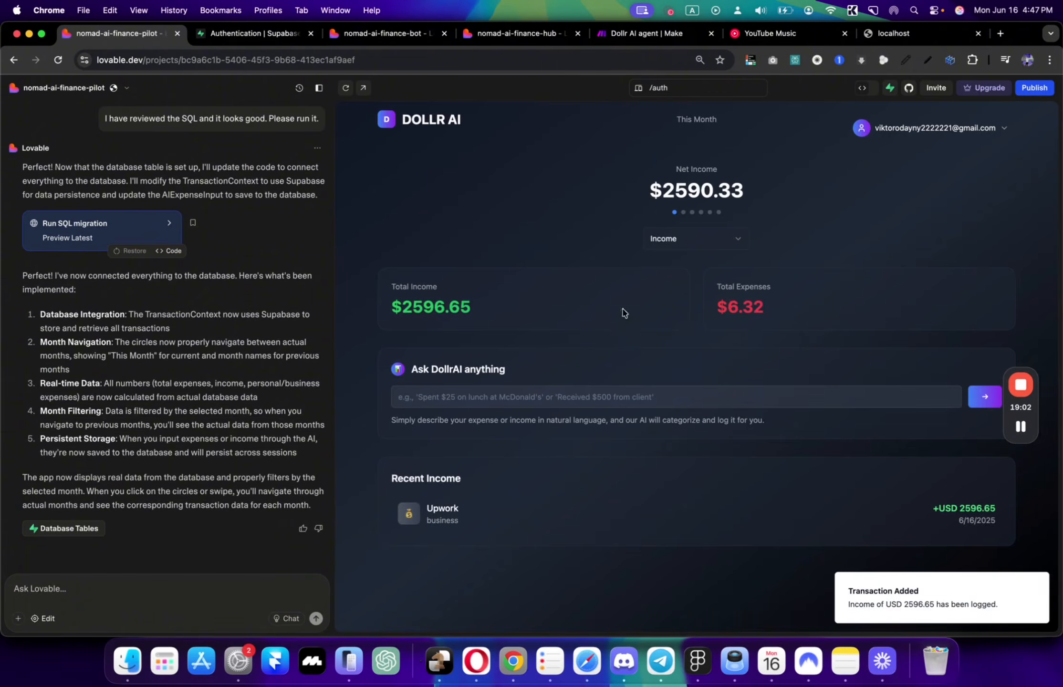
click(688, 248)
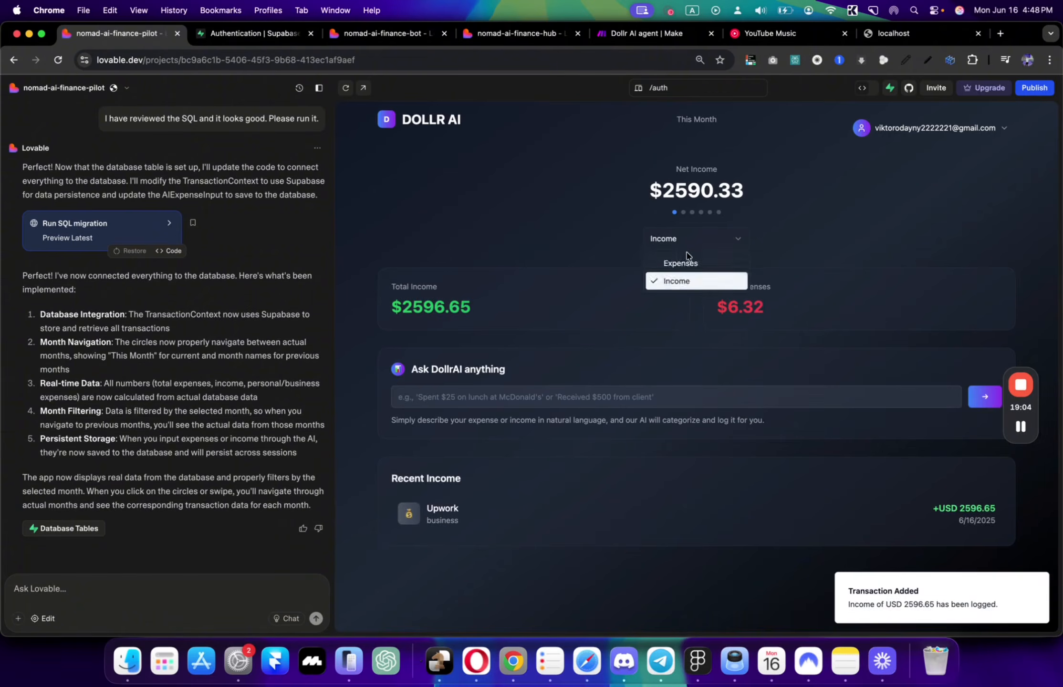
click(688, 262)
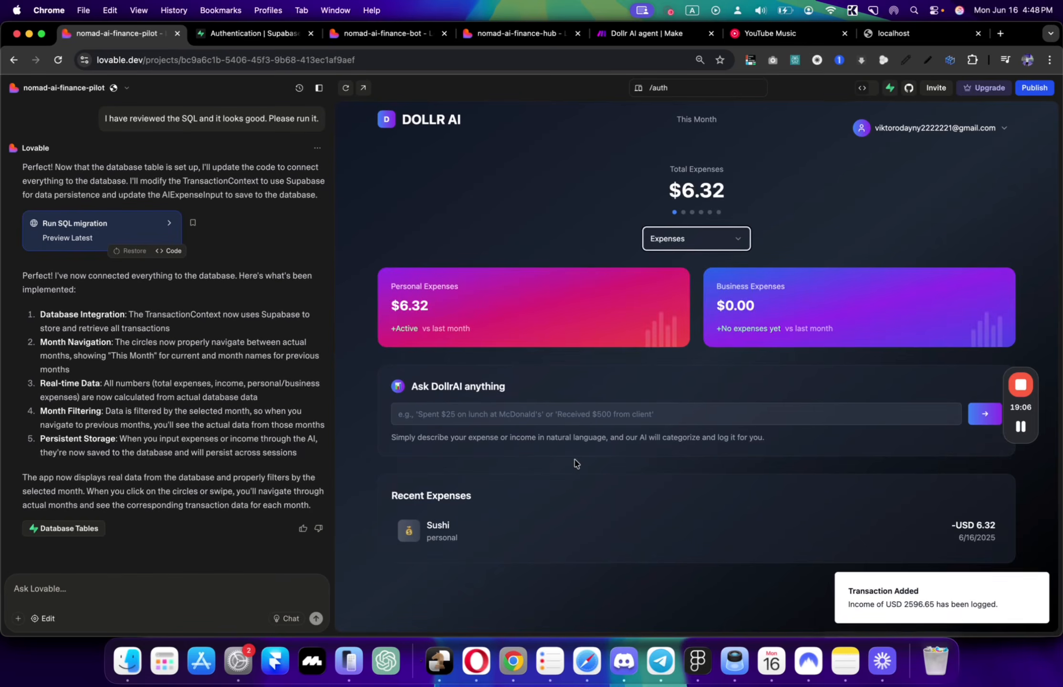
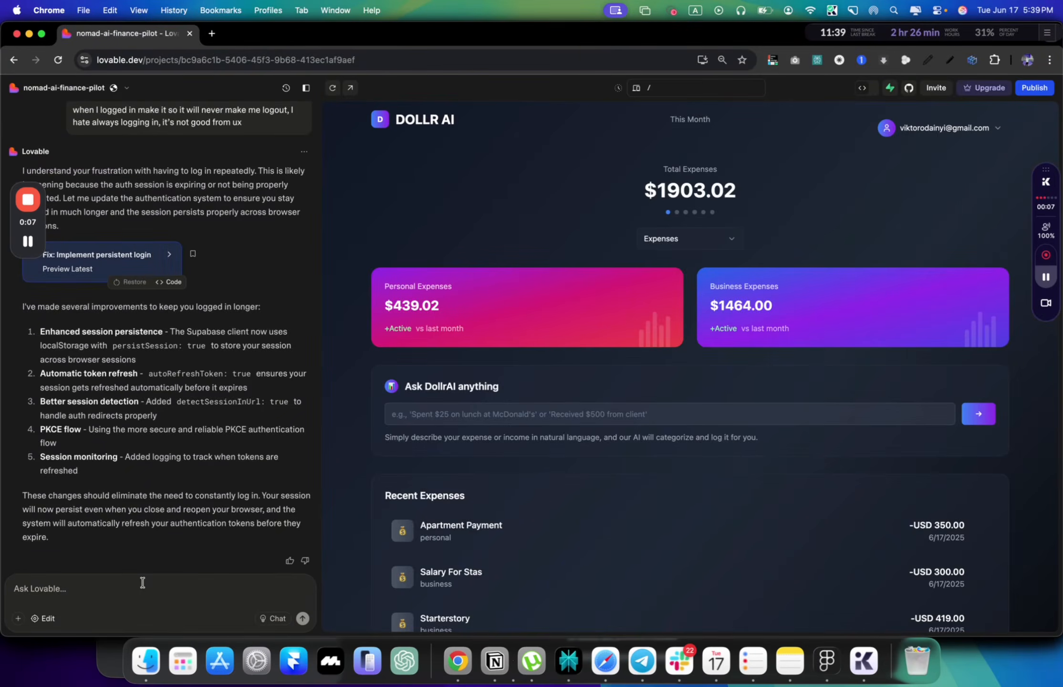
Step: Draft a Lovable chat prompt asking to change the background colour to "#000000", checking the fill value in the Figma design
key(space)
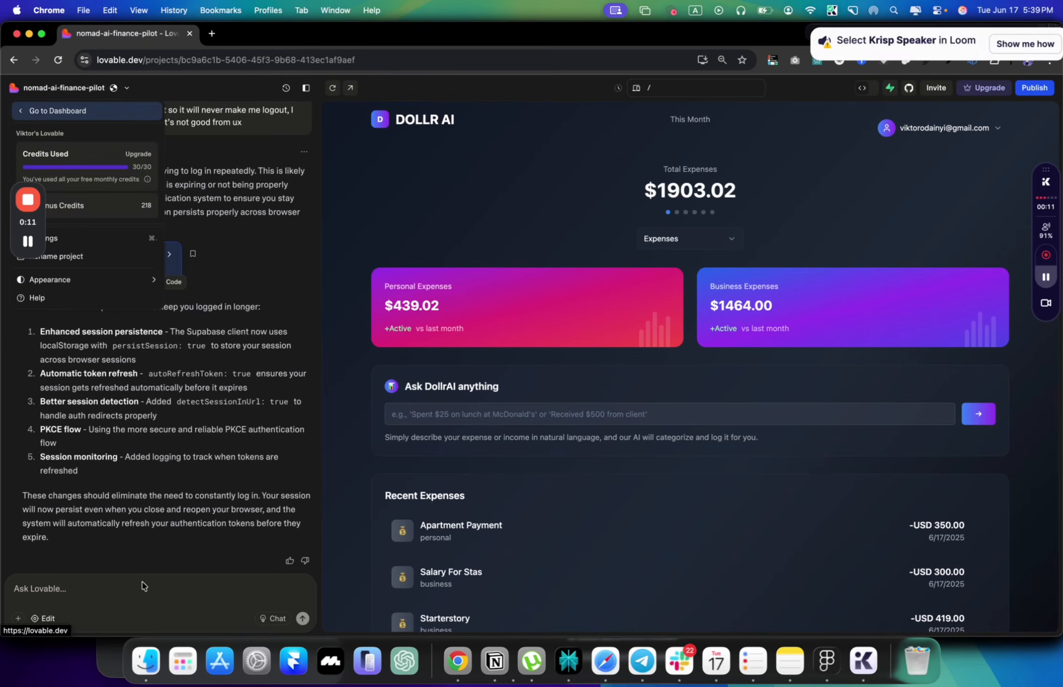
click(142, 586)
text(hc)
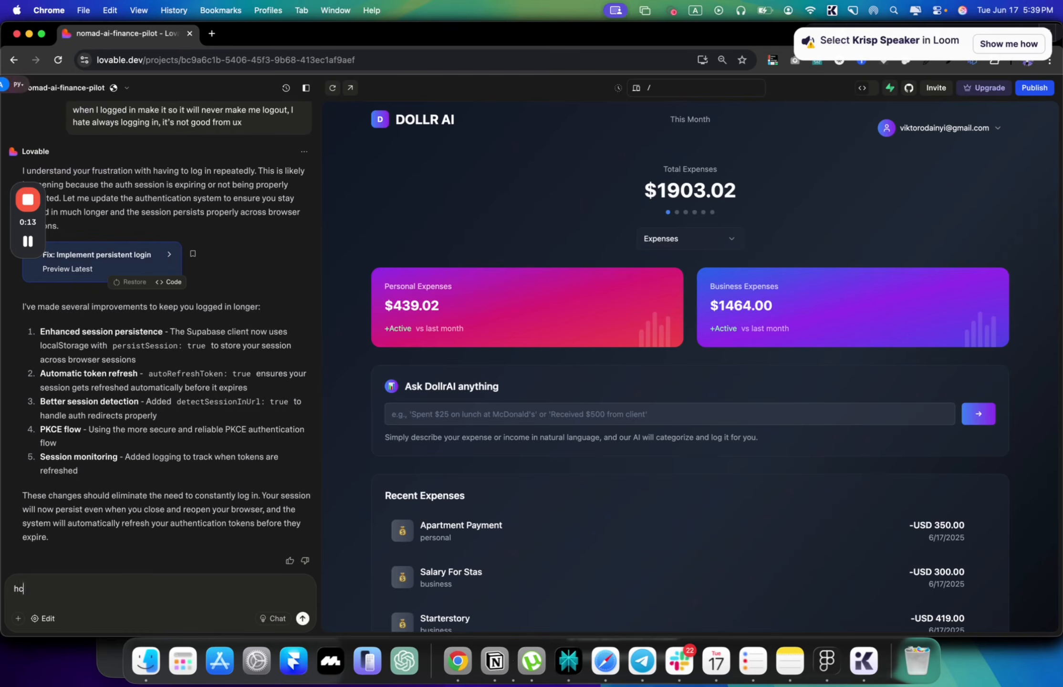
key(BackSpace)
key(BackSpace)
text(change the backgorund colour to)
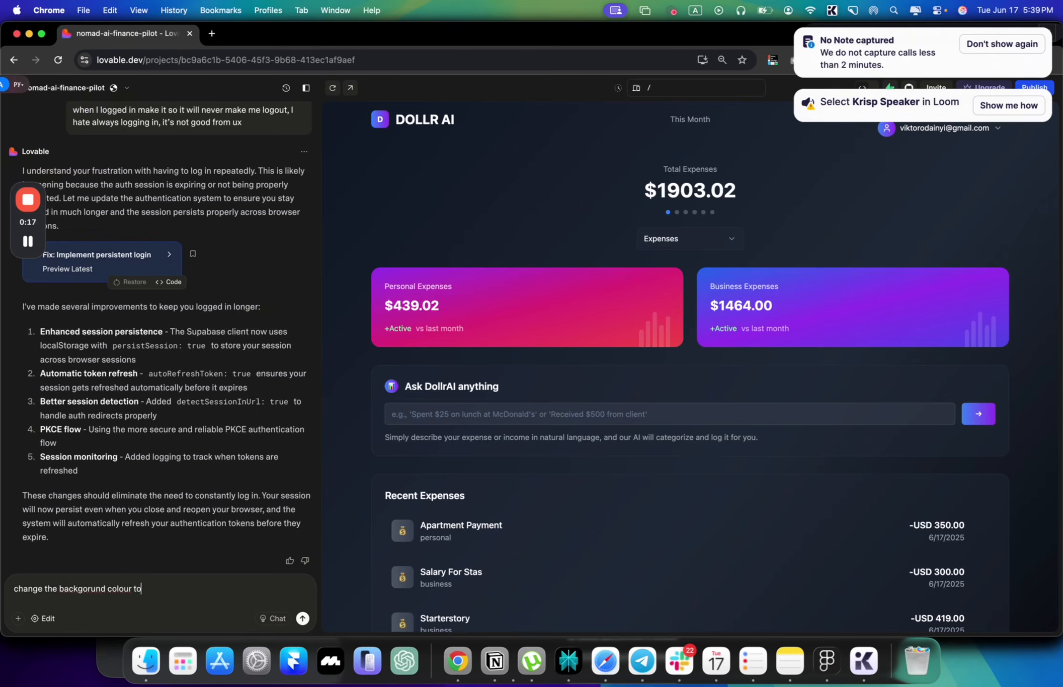
text( this "#)
text(000000)
text(")
key(super+Tab)
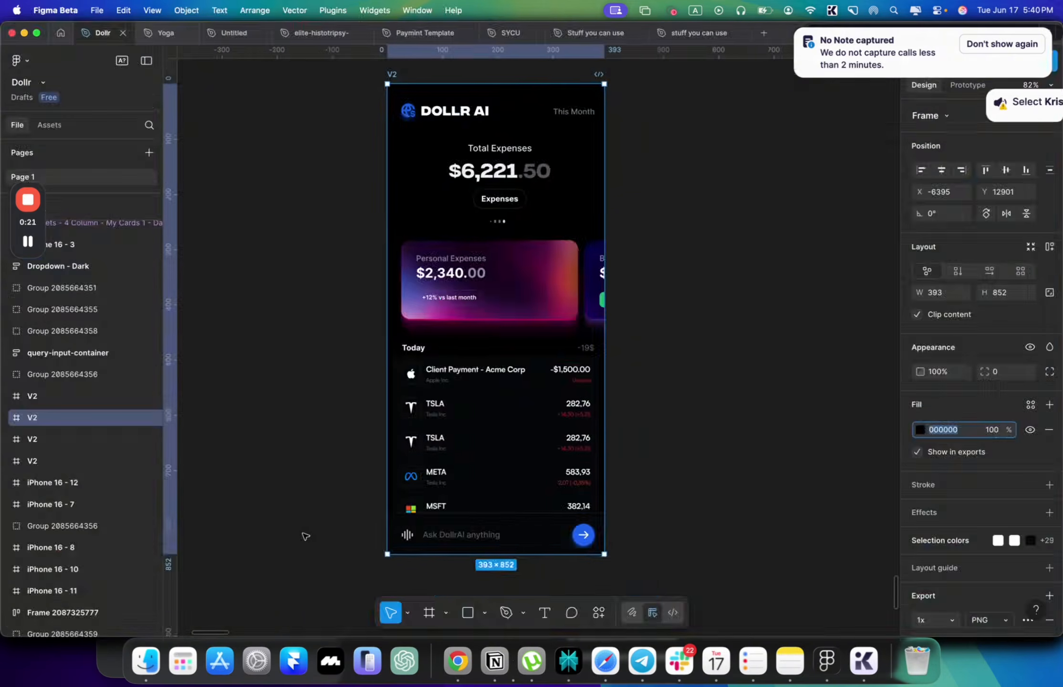
key(super+Tab)
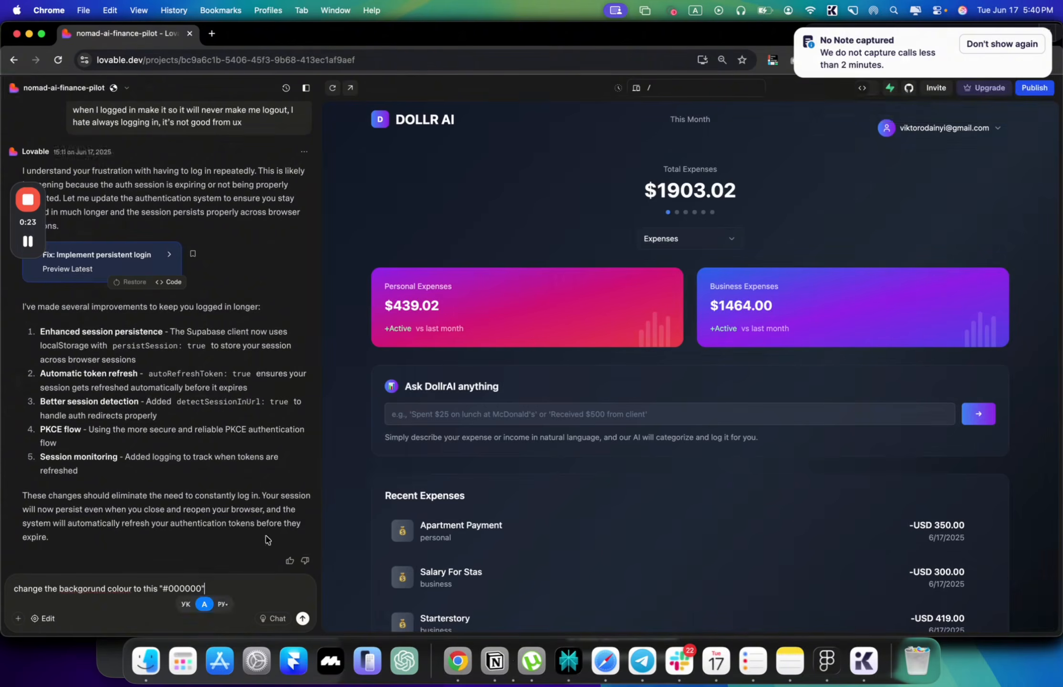
Step: Switch to Figma and copy the DOLLR AI logo group from the header of the V2 frame
key(super+Tab)
key(super+Tab)
key(super+Tab)
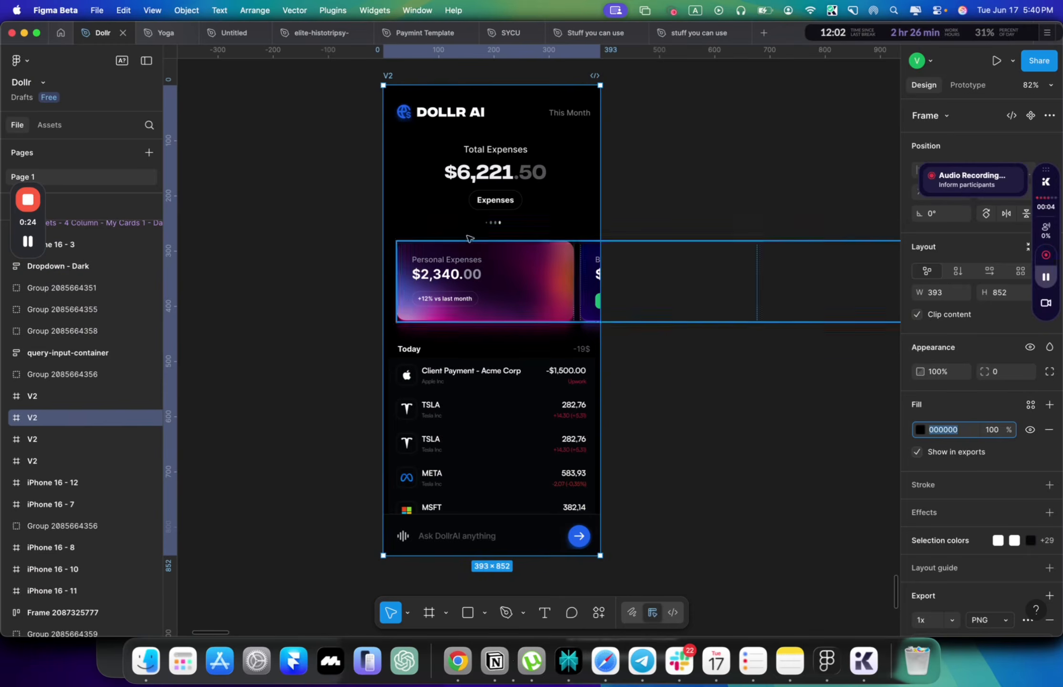
double_click(428, 112)
right_click(427, 115)
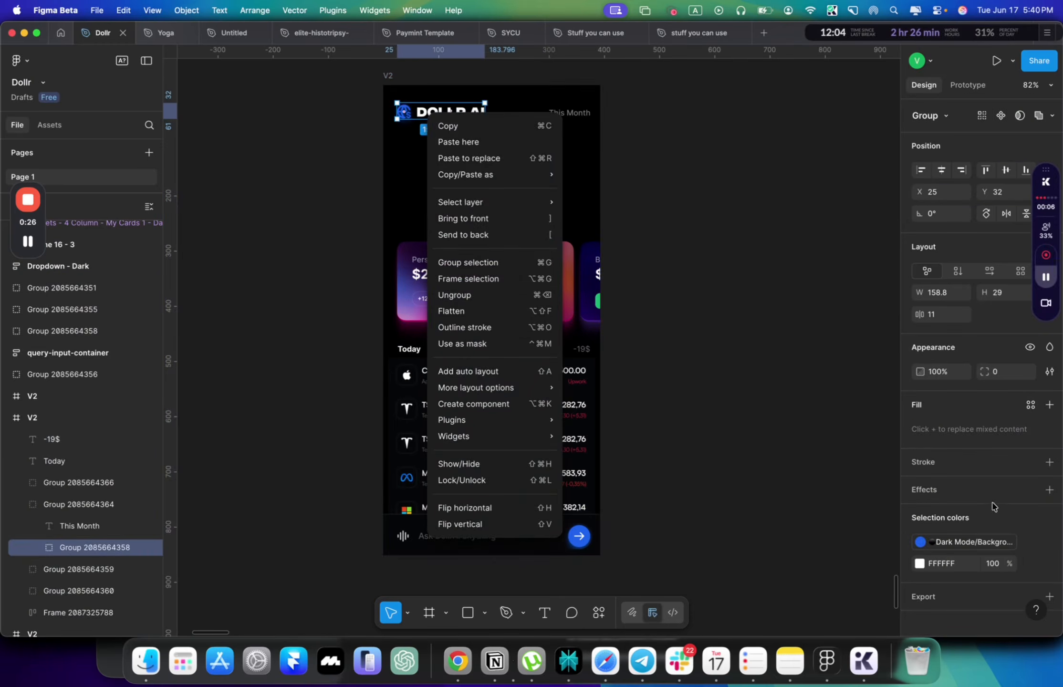
click(450, 125)
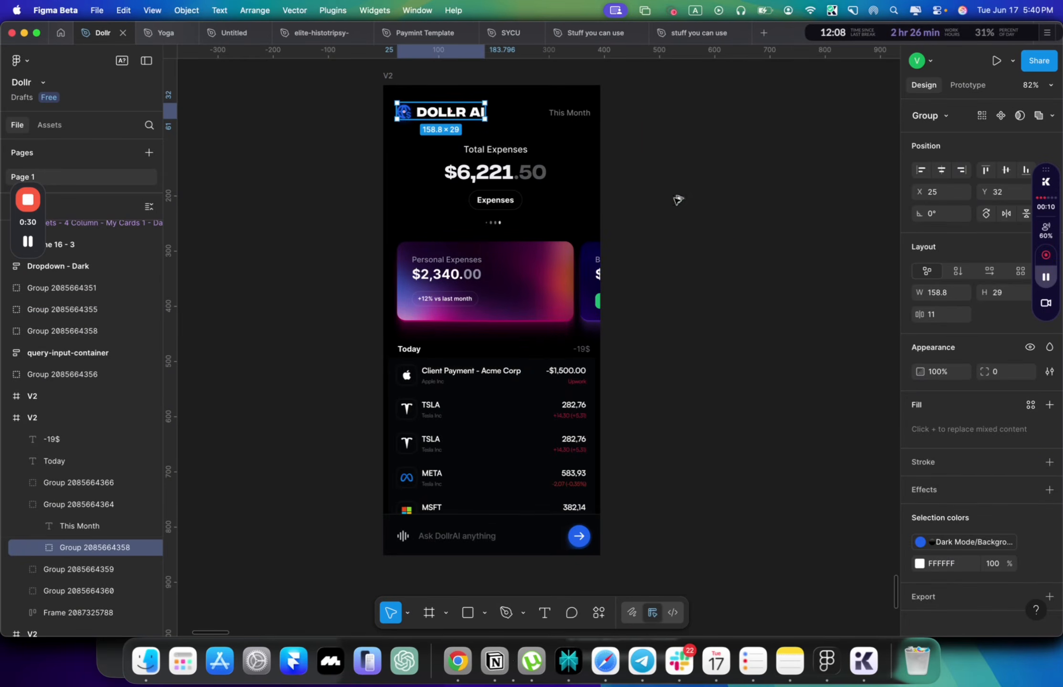
Step: Paste the logo beside the V2 frame, scale it to about 411 × 74, and add a 1x PNG export setting
key(super+v)
key(k)
drag(727, 231, 866, 232)
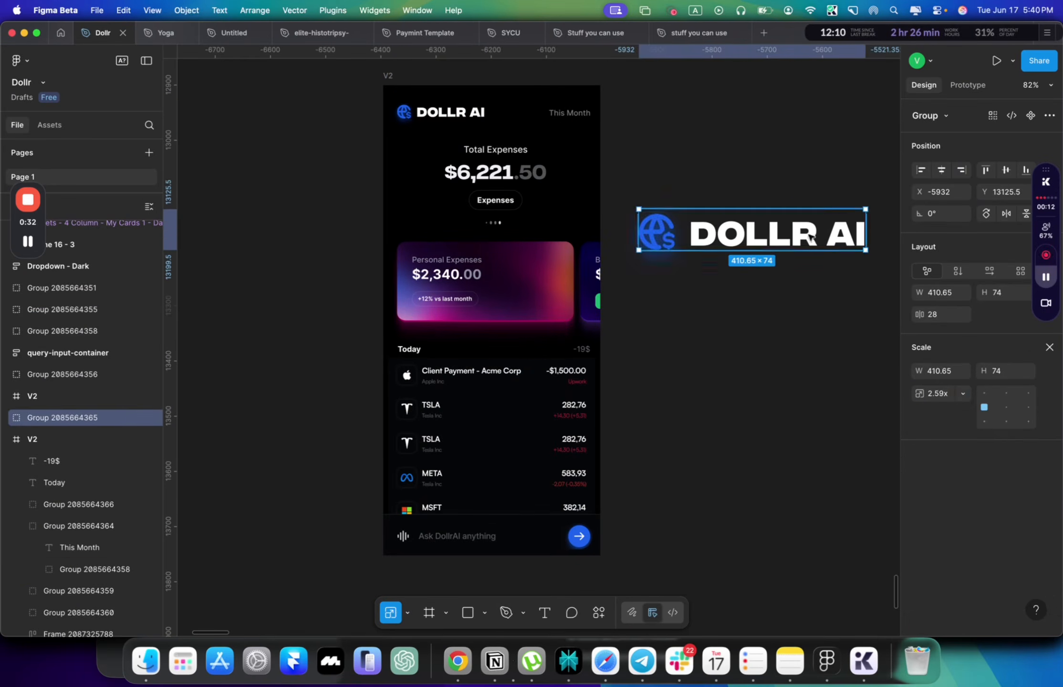
click(1049, 348)
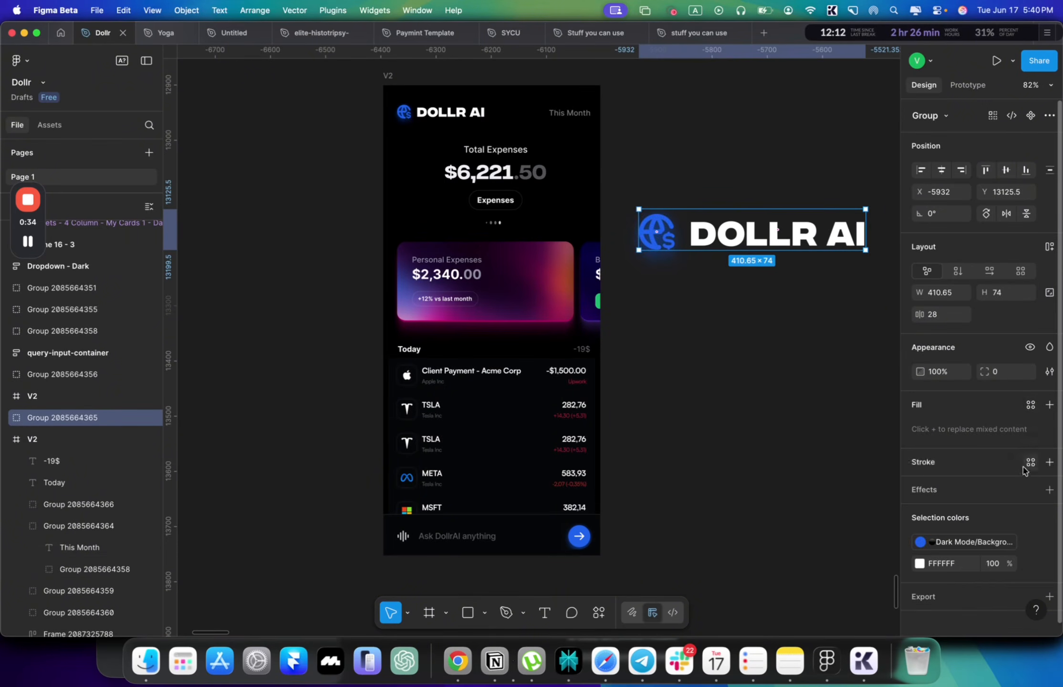
click(1049, 588)
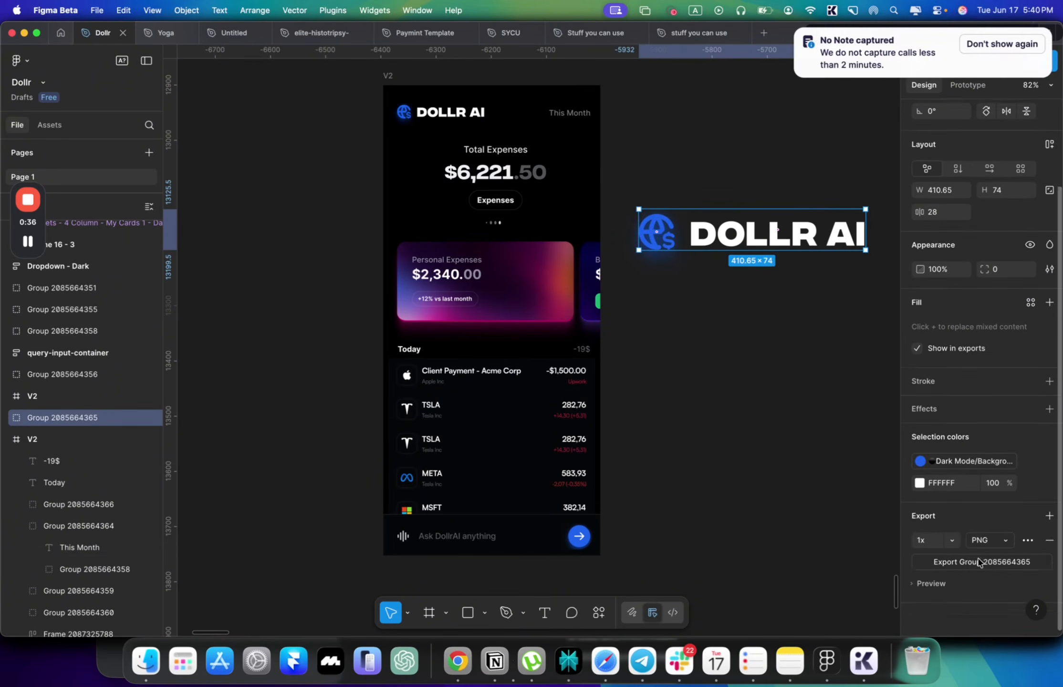
Step: Examine the "Ask DollrAI anything" message input in the V2 frame of the Figma design
key(super+Tab)
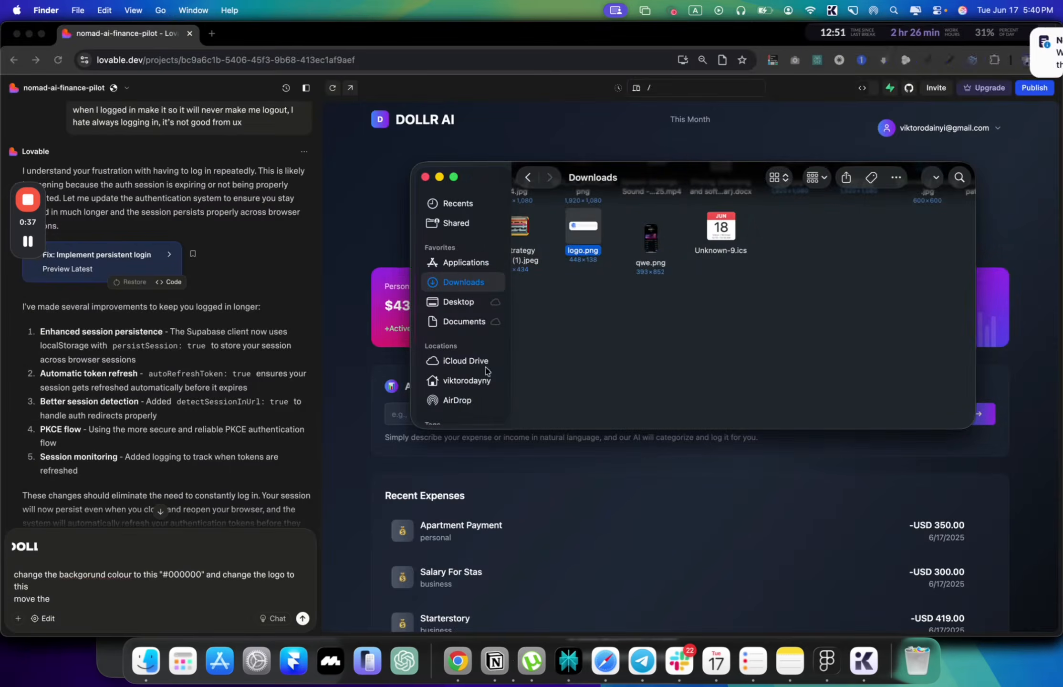
key(super+Tab)
key(super+Tab)
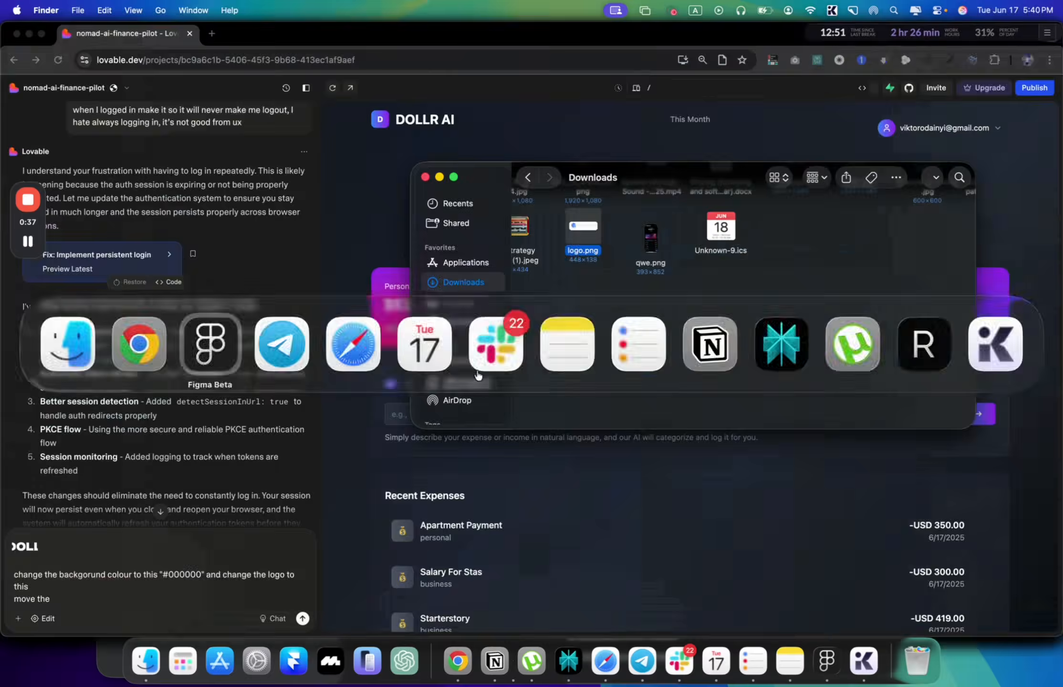
scroll(475, 385, down, 1)
scroll(476, 384, up, 3)
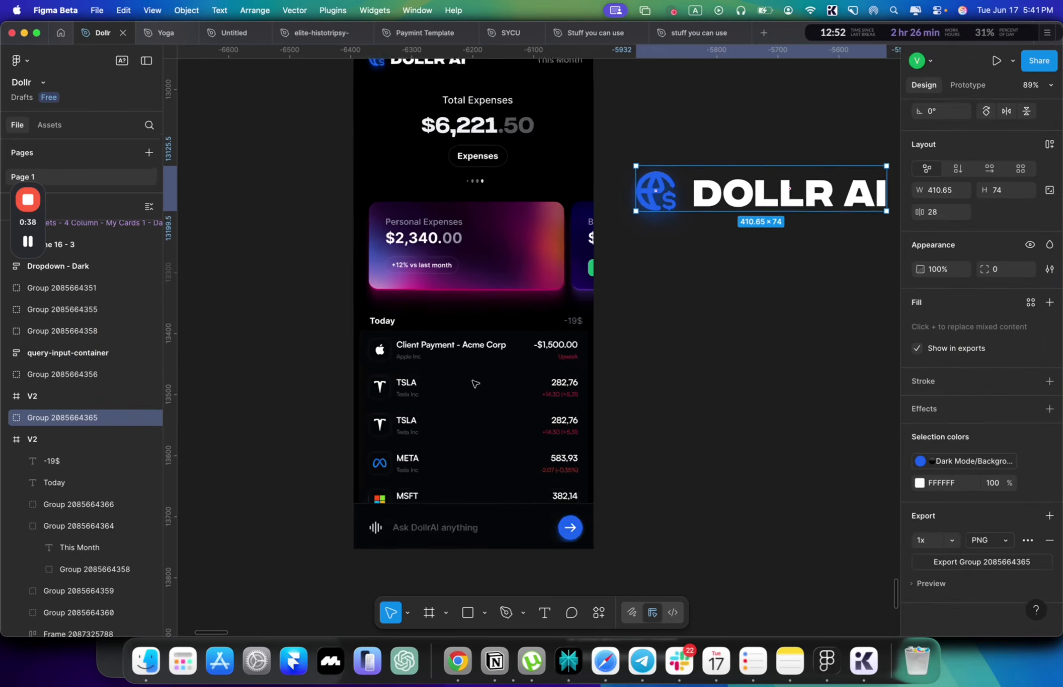
click(405, 516)
click(464, 558)
super+click(436, 538)
key(super+Tab)
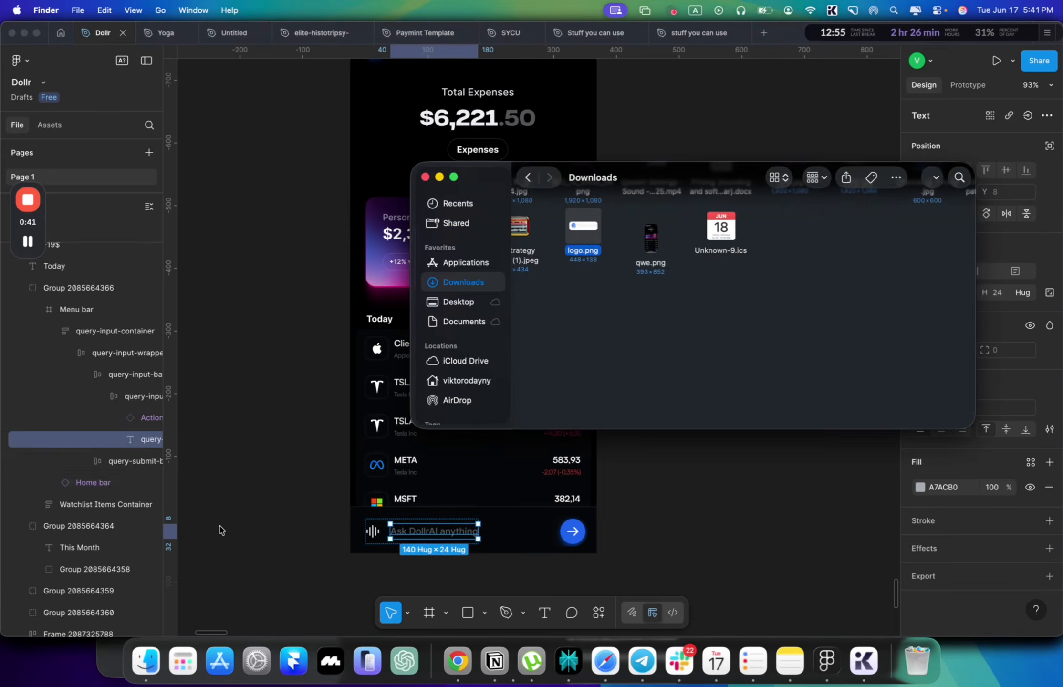
Step: Switch back to Lovable, complete the prompt with "move the message input to the bottom", and send it
key(super+Tab)
key(super+Tab)
key(super+Tab)
key(super+Tab)
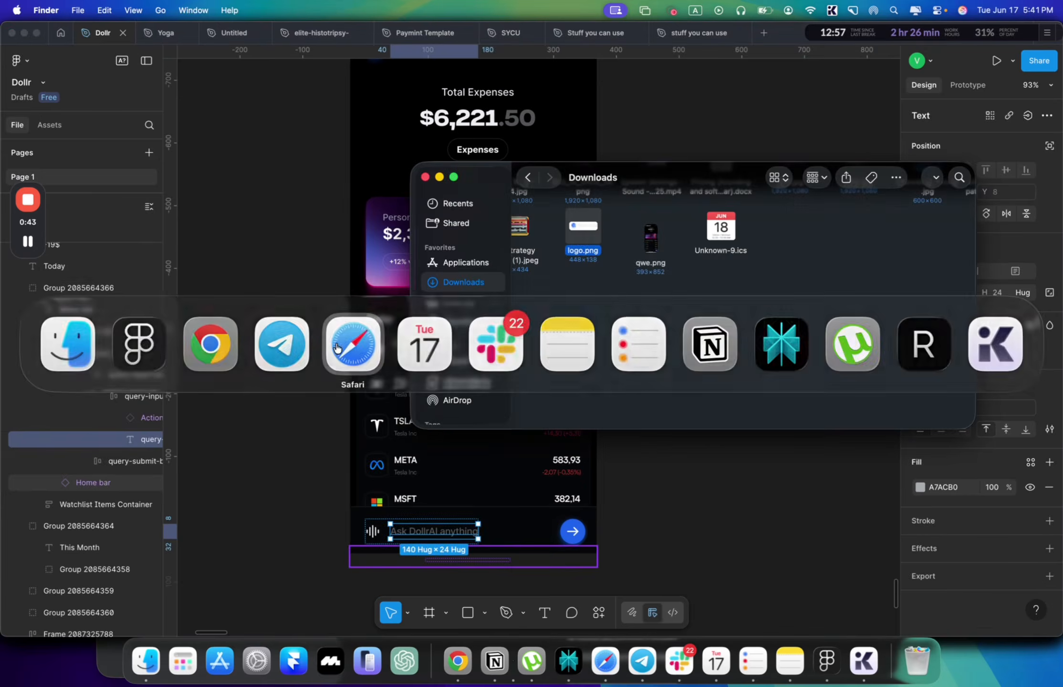
key(super+Tab)
key(super+Tab)
key(super+Tab)
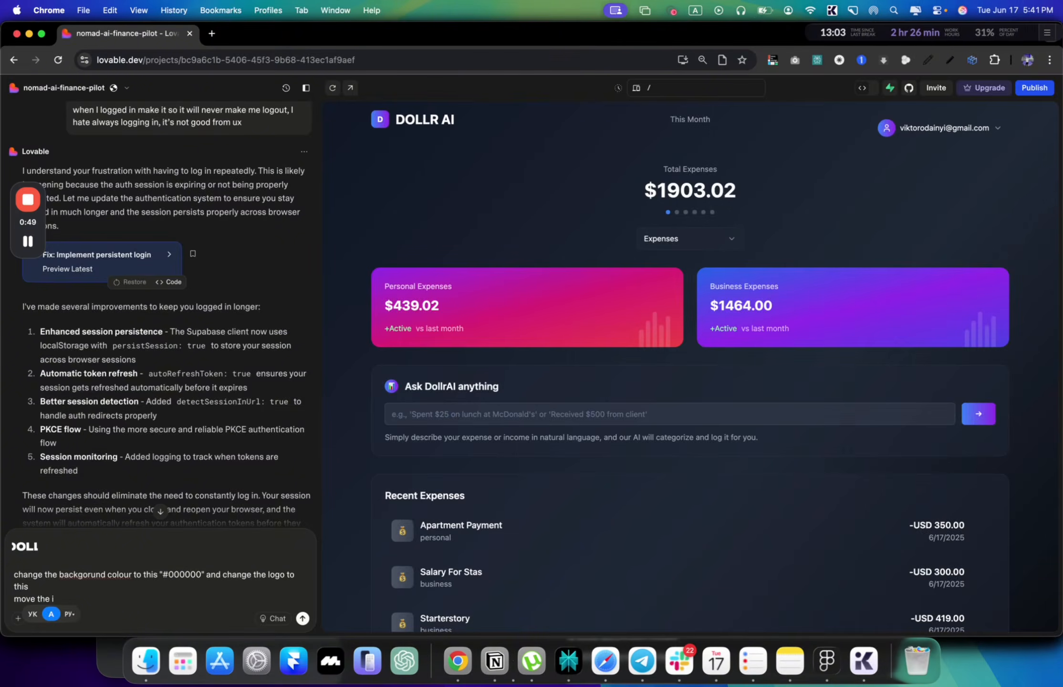
key(BackSpace)
text(message input to the button)
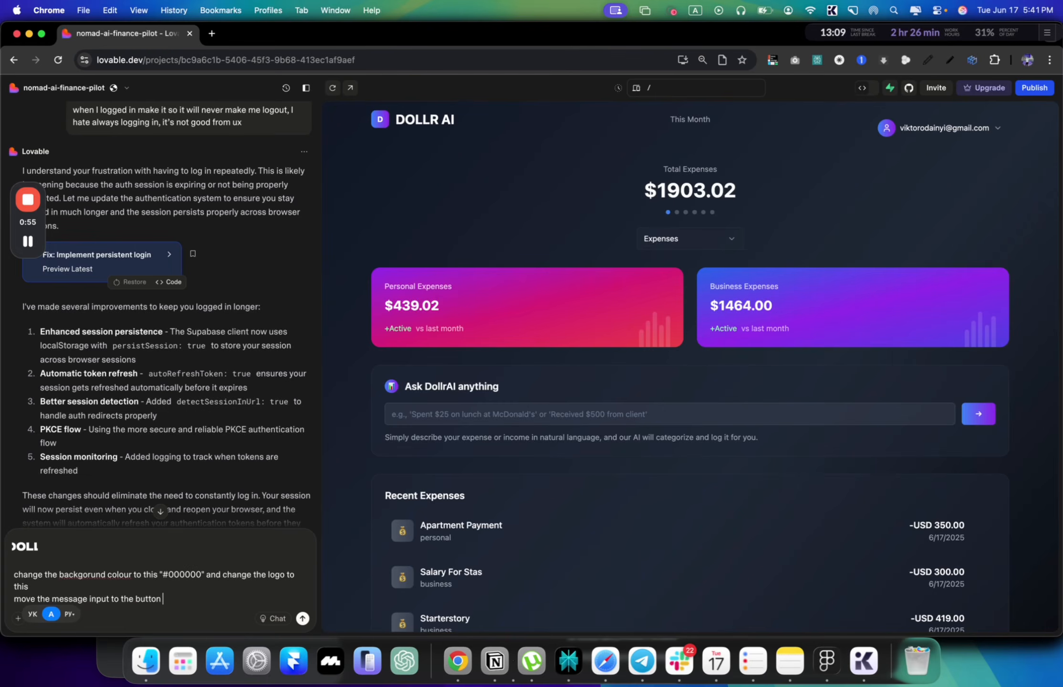
key(Delete)
text(o)
key(Return)
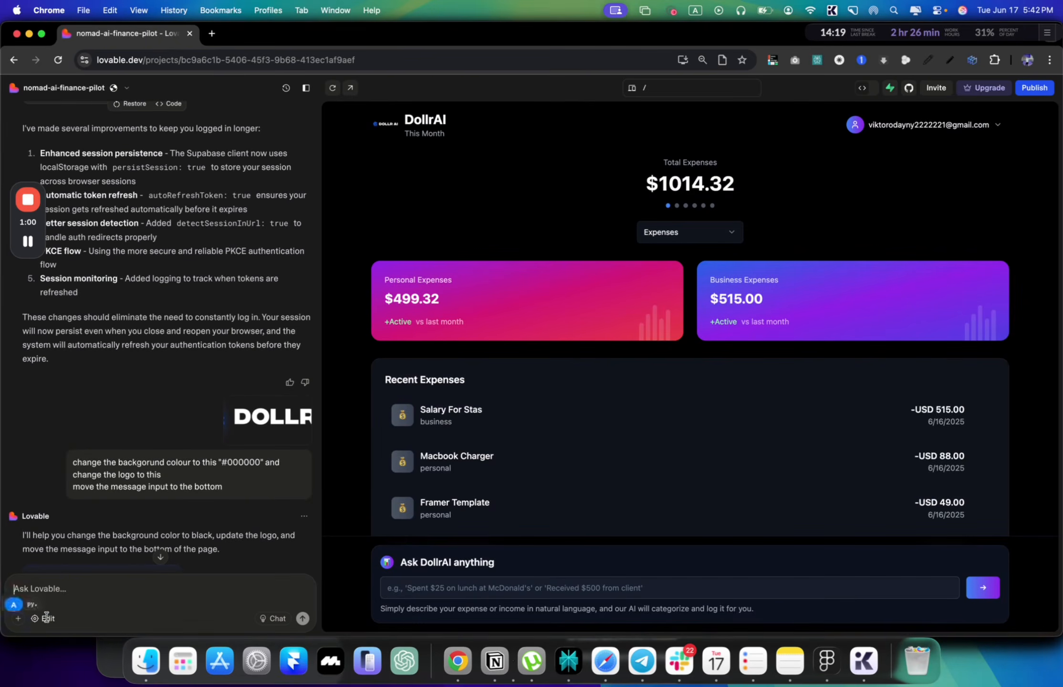
Step: Delete the DollrAI heading text next to the logo using Lovable's visual edit mode
click(47, 618)
click(432, 128)
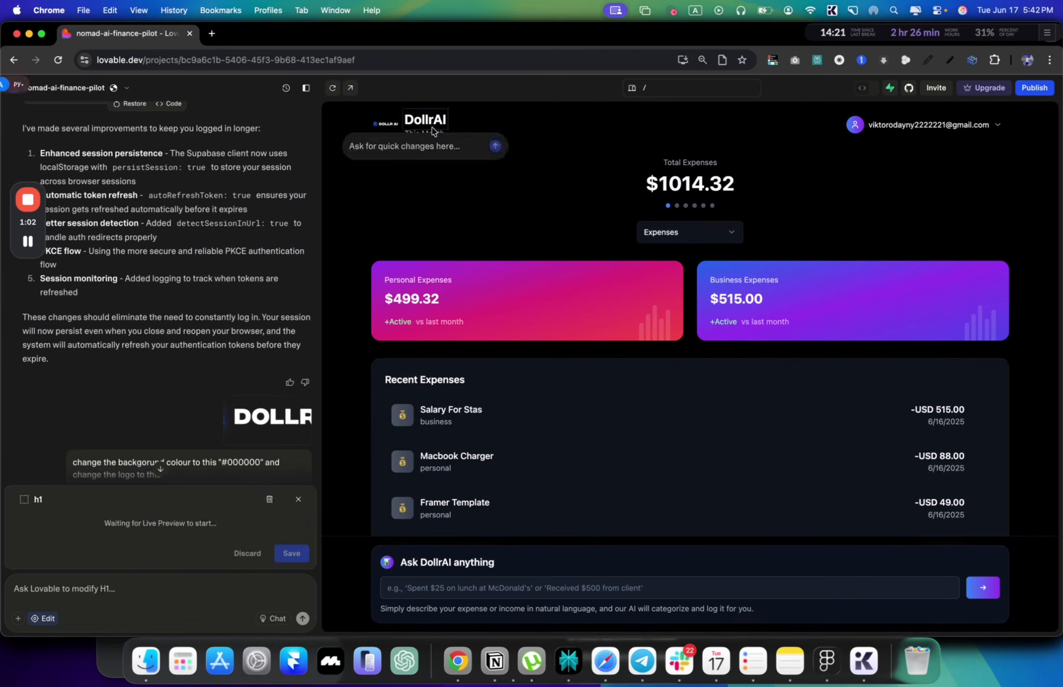
click(269, 499)
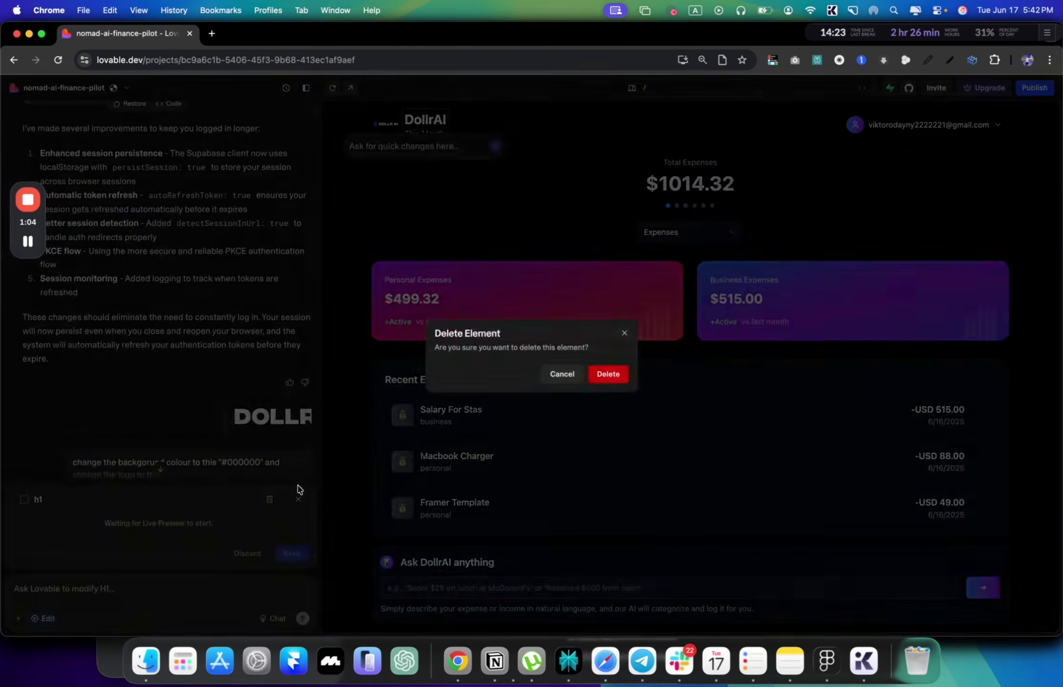
click(594, 377)
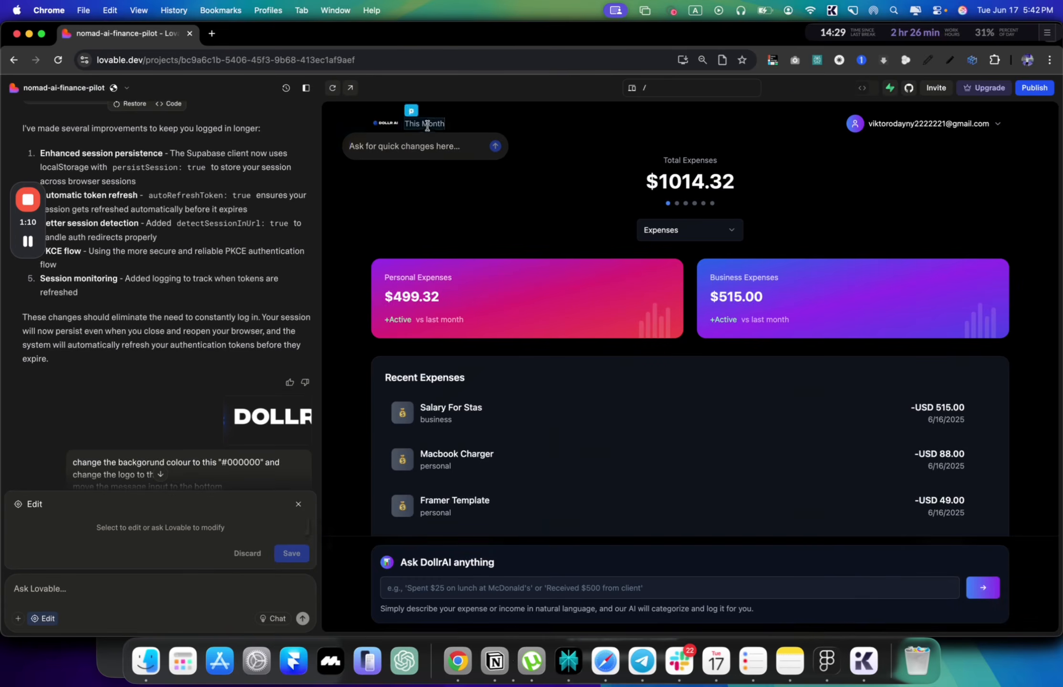
Step: Inspect the visual edit options of the This Month text and the logo image, and close the editor
click(423, 123)
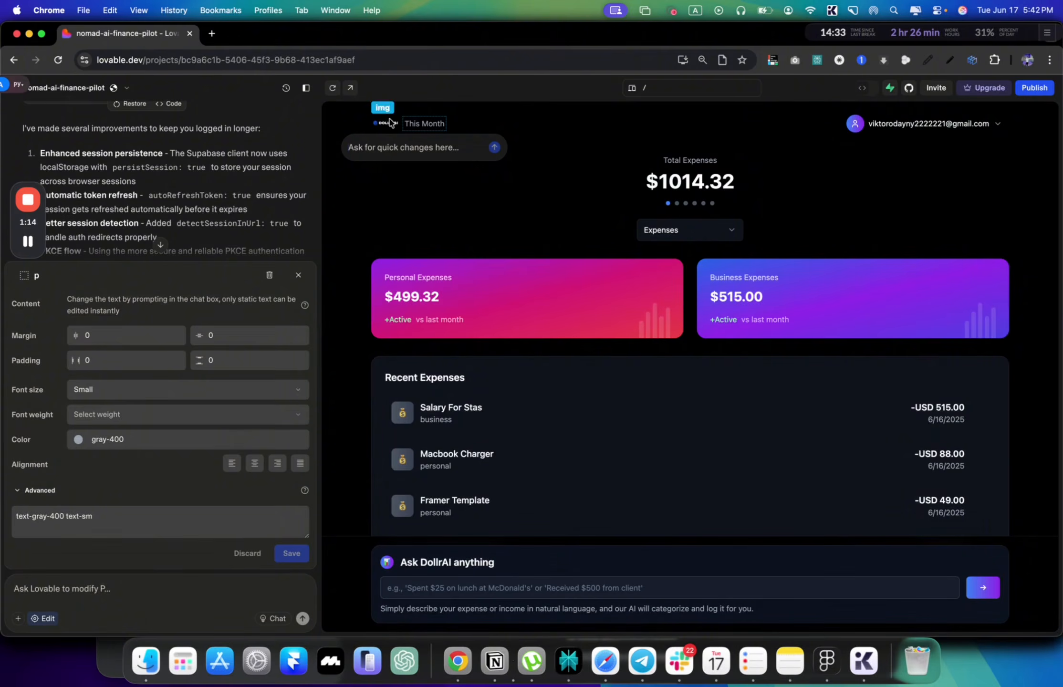
click(389, 123)
click(299, 349)
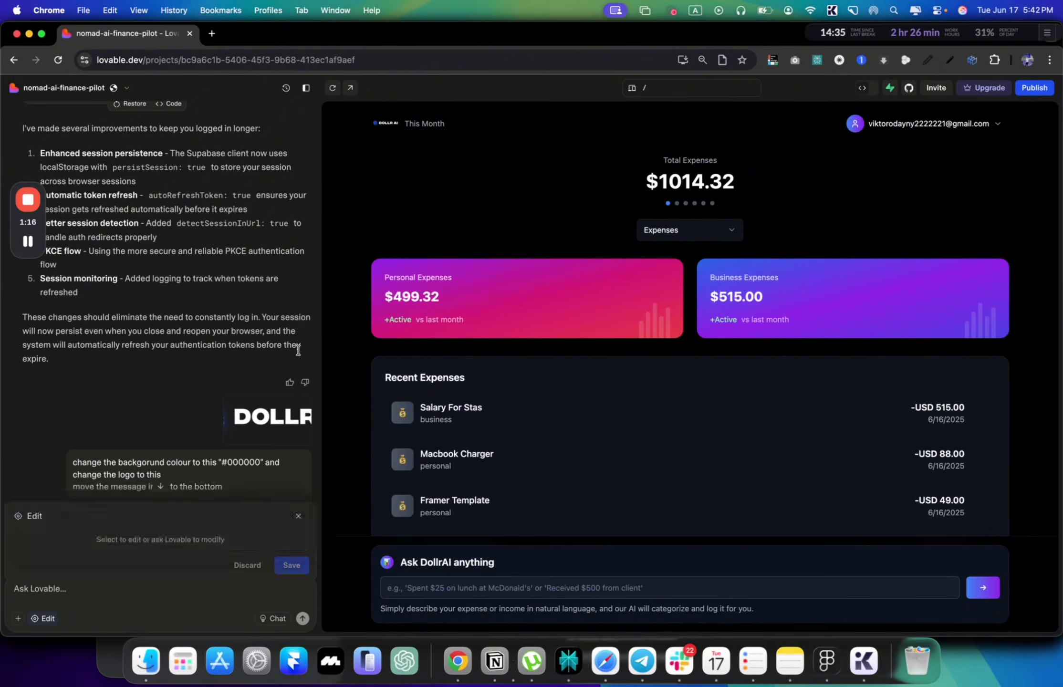
Step: Capture a screenshot of the app preview's header and attach it to the Lovable chat
key(super+shift+4)
drag(1050, 105, 332, 162)
drag(90, 572, 193, 594)
Step: Send Lovable a prompt saying this is how the UI looks now, to fix it, center "this month" and increase the logo size
text(th)
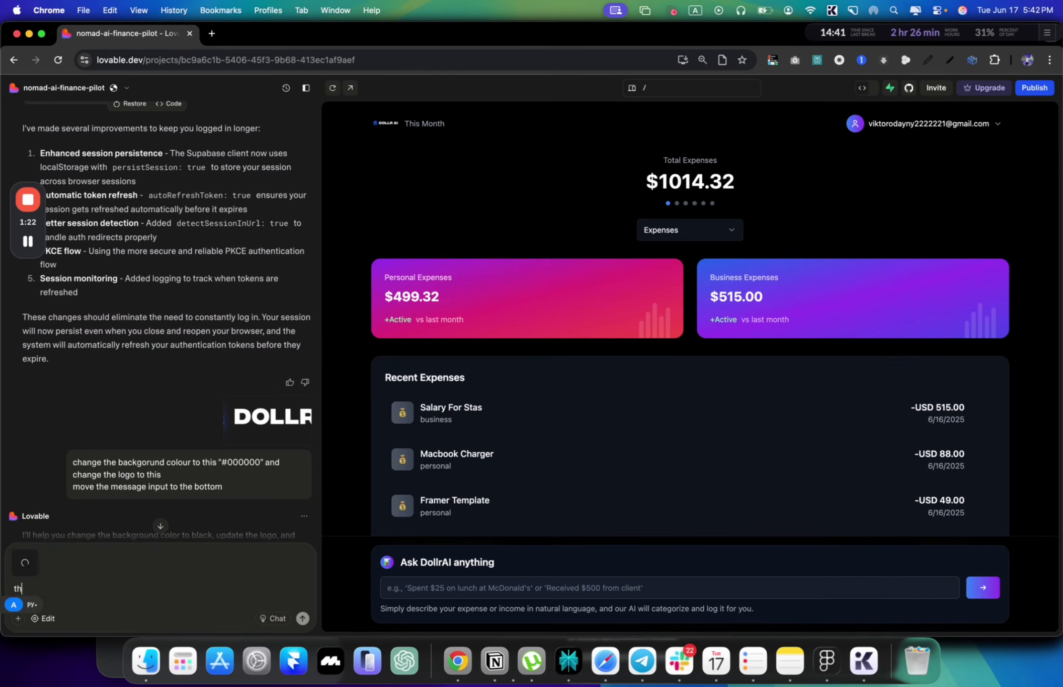
text(is is how the ui looks now,)
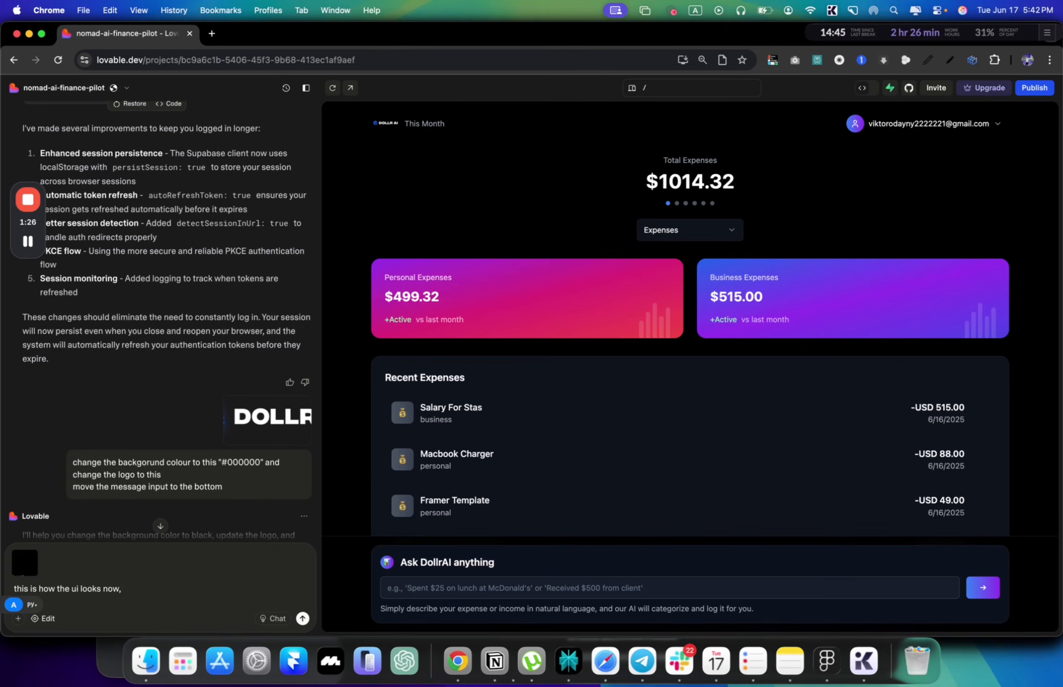
text( fix it, move the "this month to center, and)
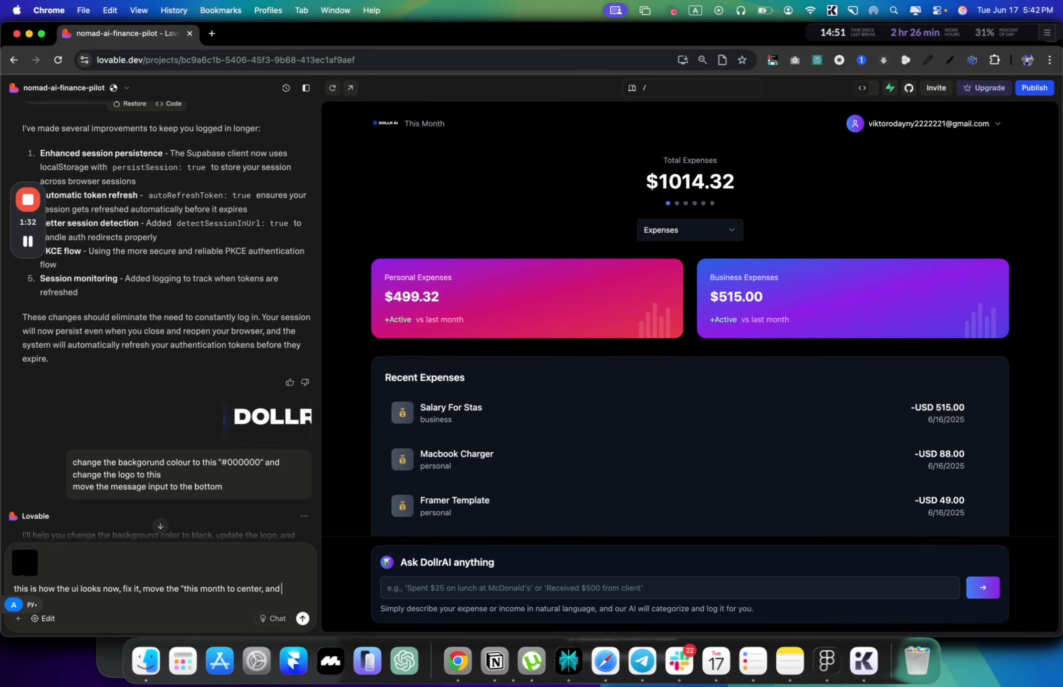
text( increase the )
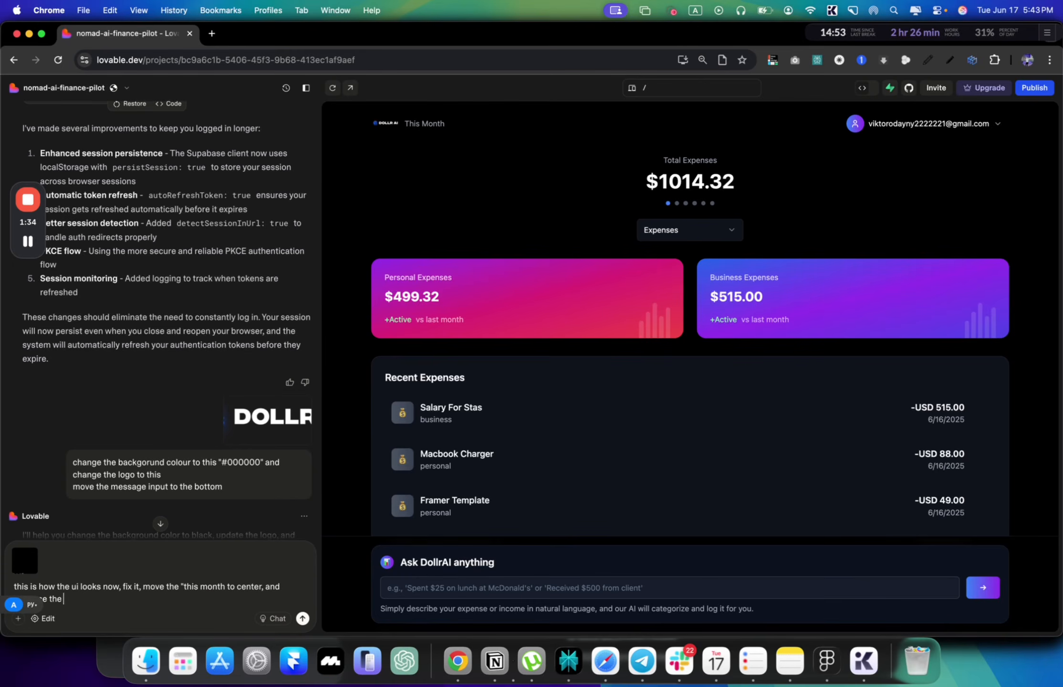
text(size of the logoo)
key(Return)
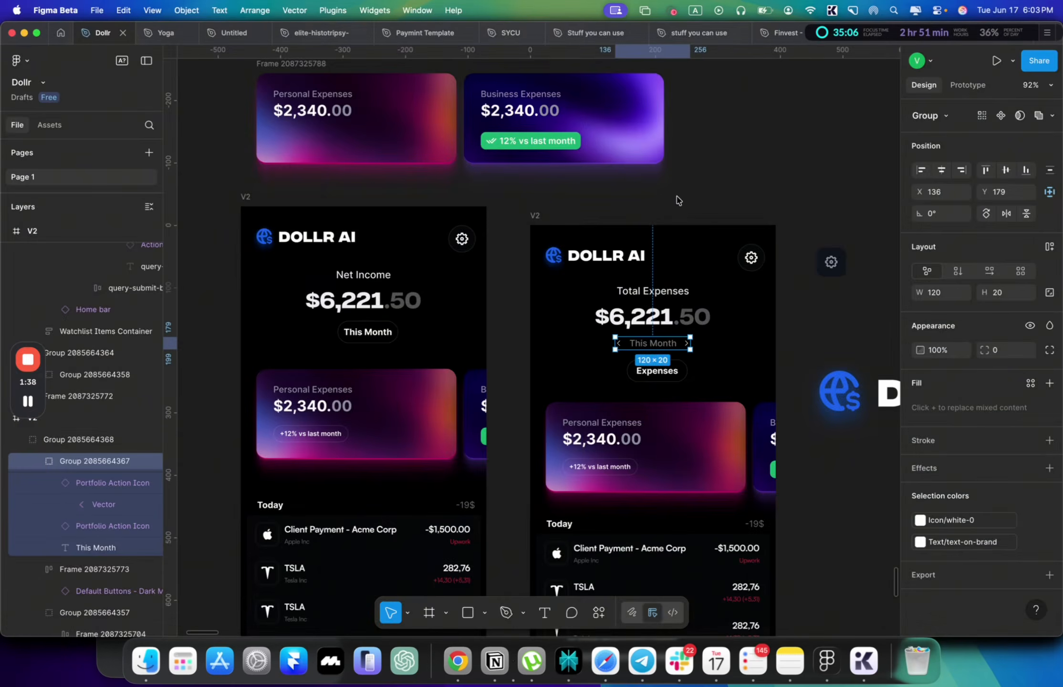
Step: Switch from Figma to the Lovable project in Chrome and narrow its window so the Figma design shows beside it
click(586, 215)
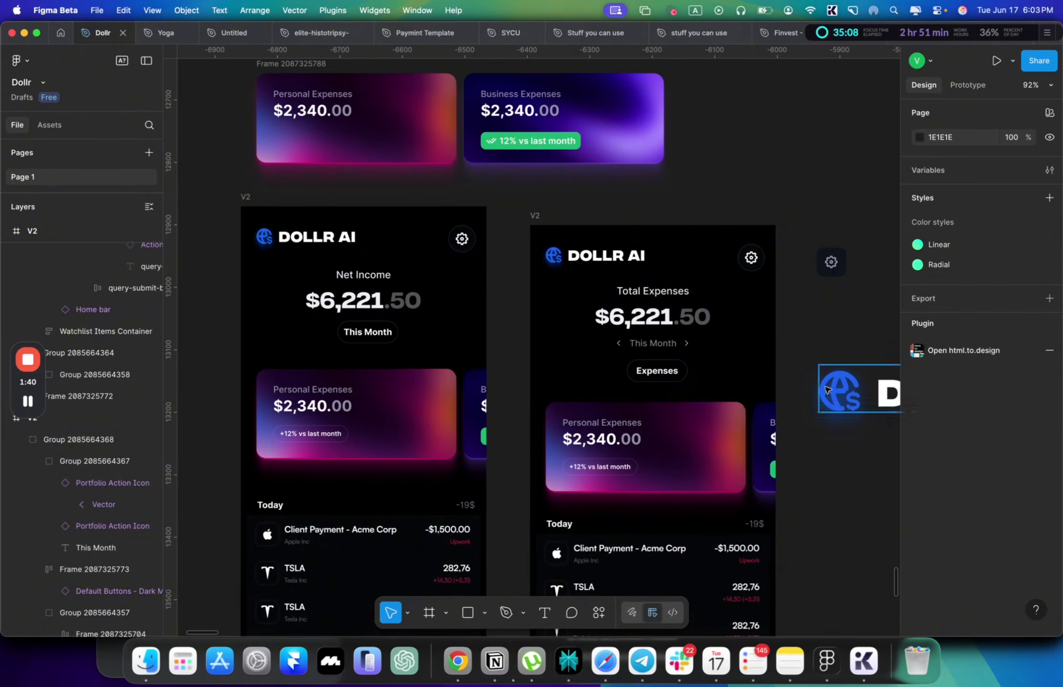
key(super+Tab)
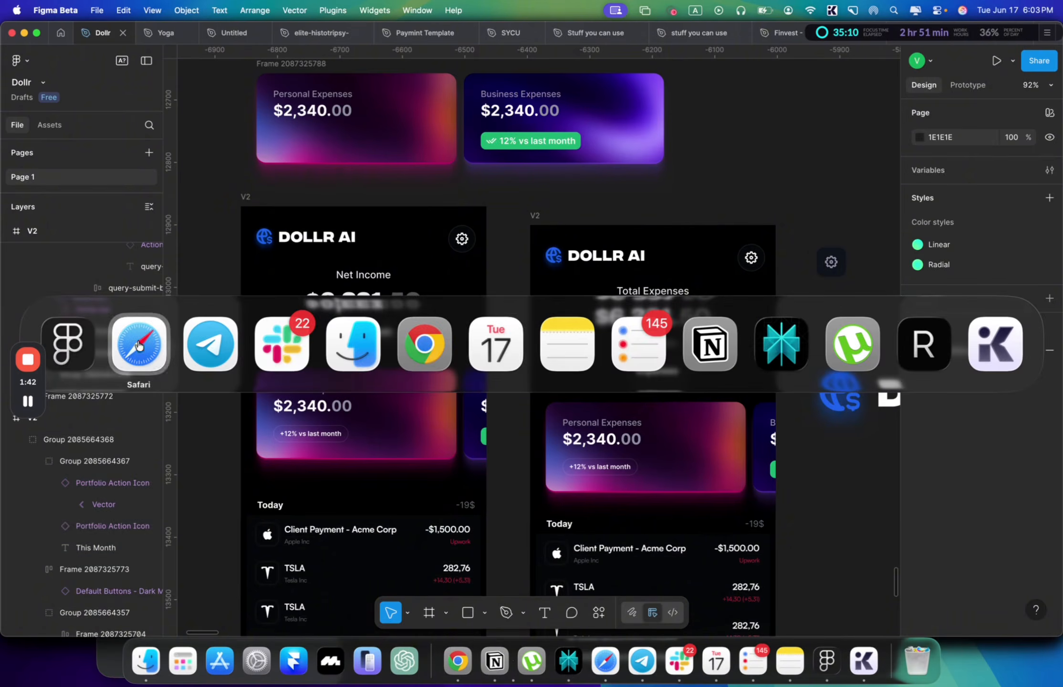
click(425, 356)
click(670, 231)
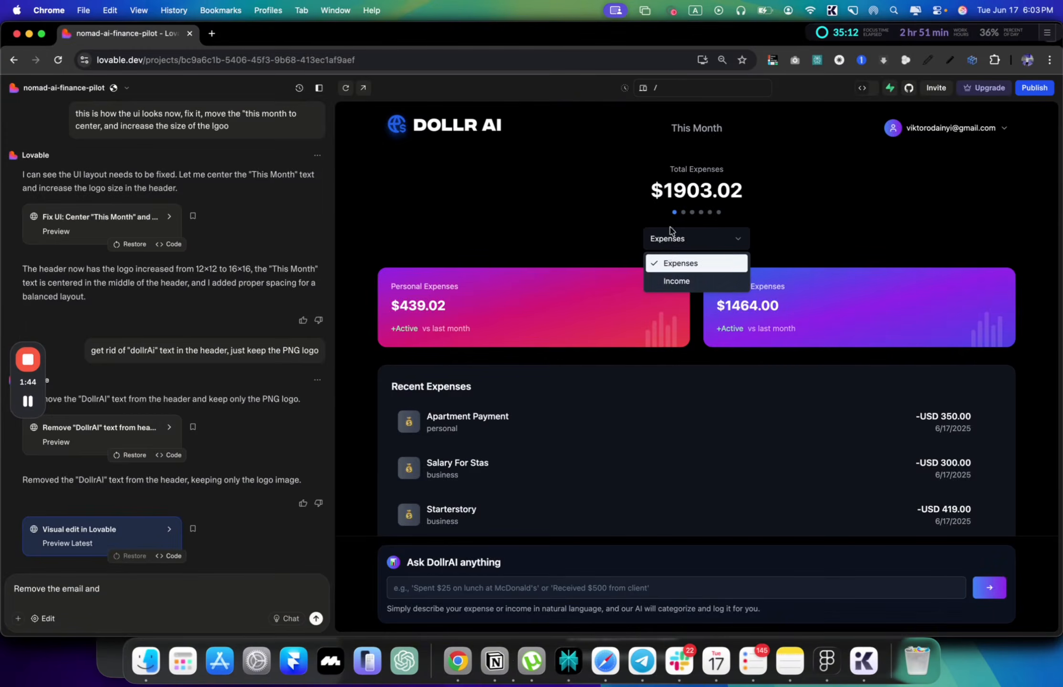
click(686, 310)
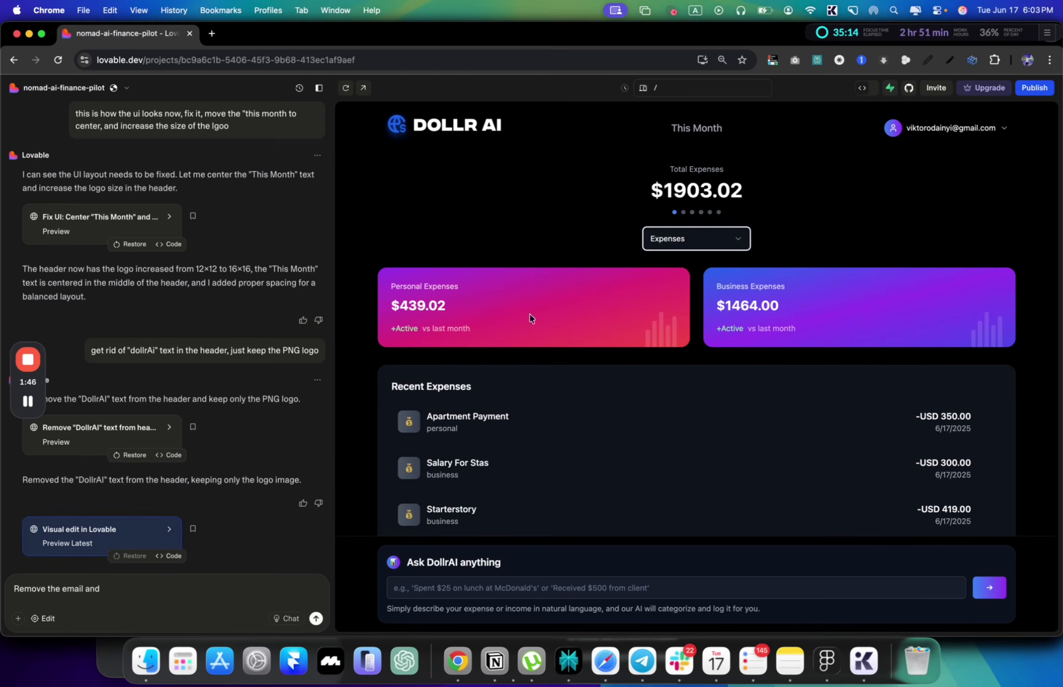
drag(1059, 188, 649, 219)
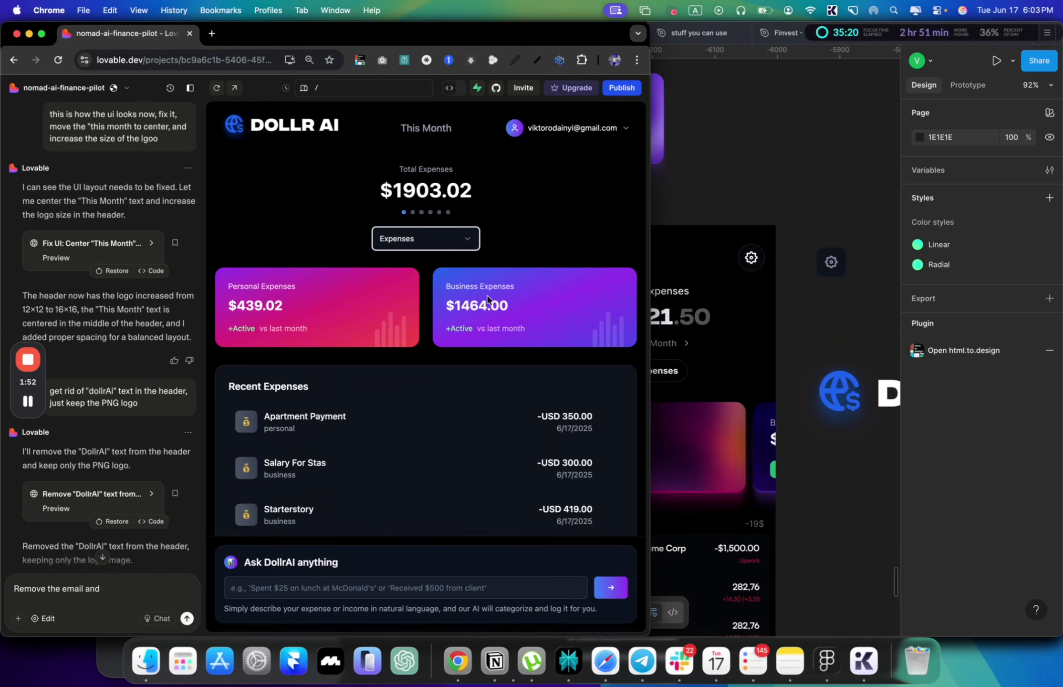
Step: Compare the preview's Total Expenses block, expense cards and Expenses/Income selector with the V2 screens in the Figma design
mouse_move(383, 160)
mouse_down()
mouse_move(506, 209)
mouse_move(367, 154)
mouse_up()
click(486, 205)
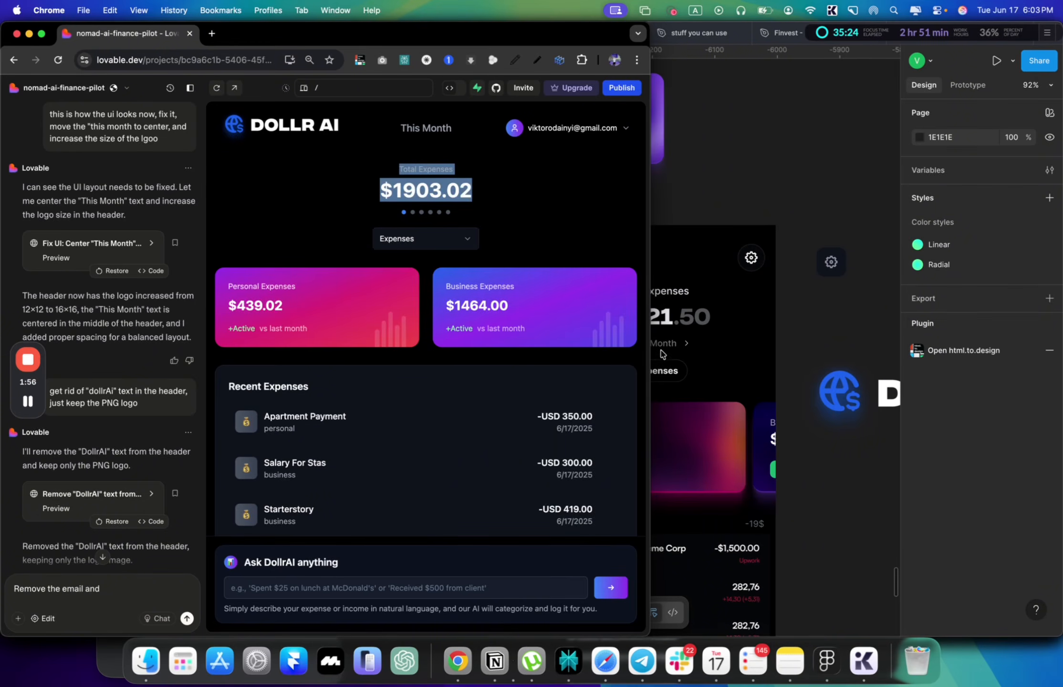
drag(629, 279, 592, 270)
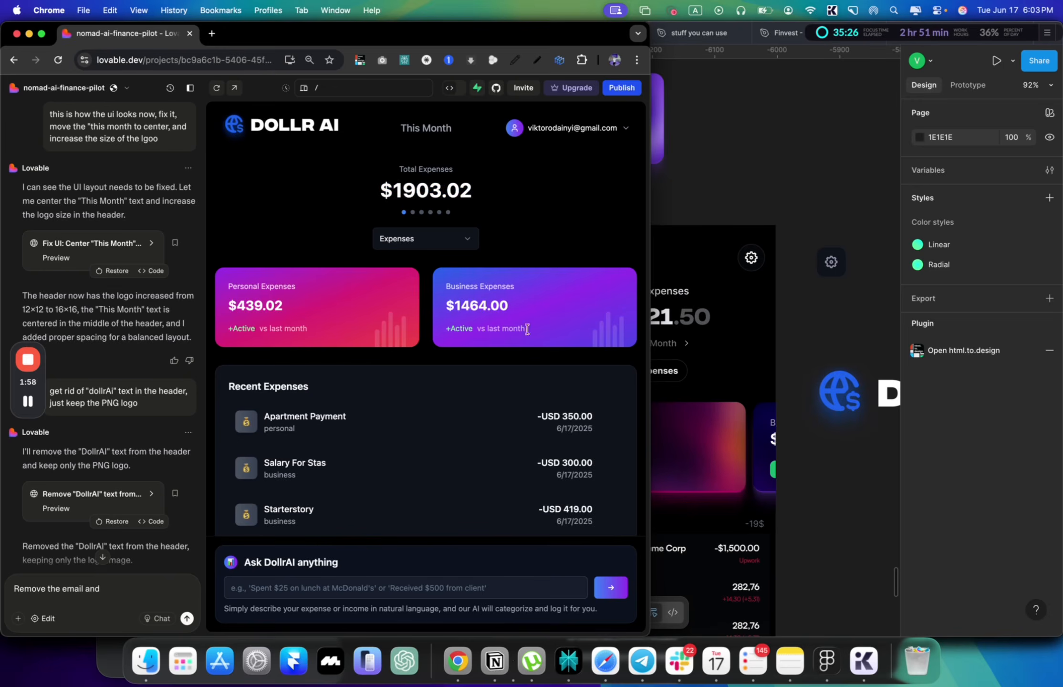
click(674, 418)
scroll(673, 419, down, 1)
scroll(673, 419, right, 1)
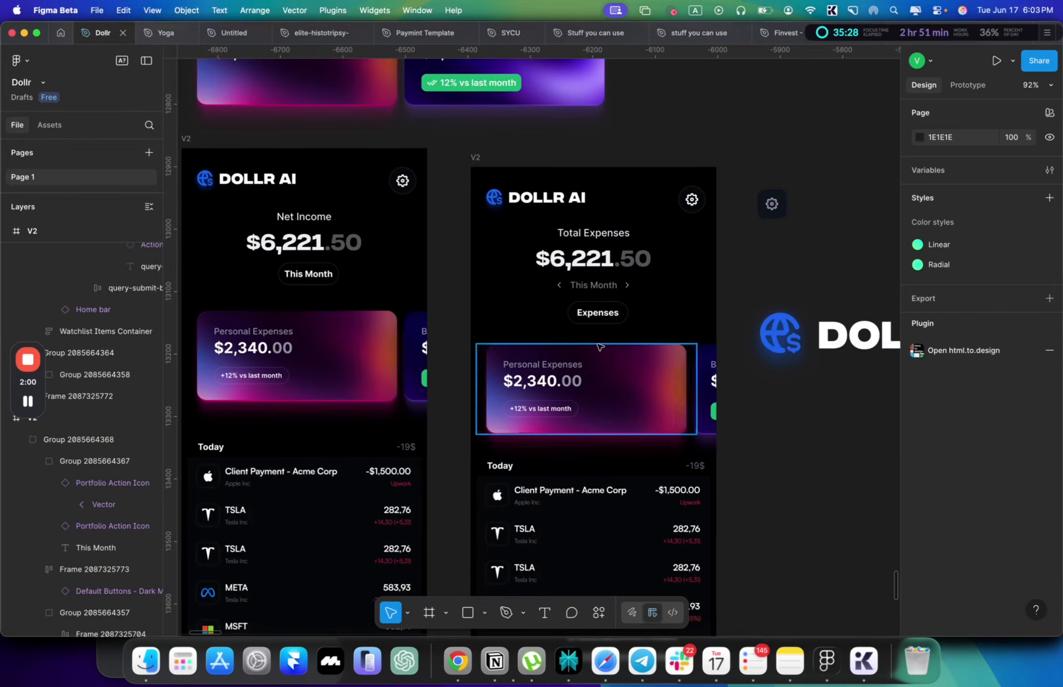
key(super+Tab)
click(434, 238)
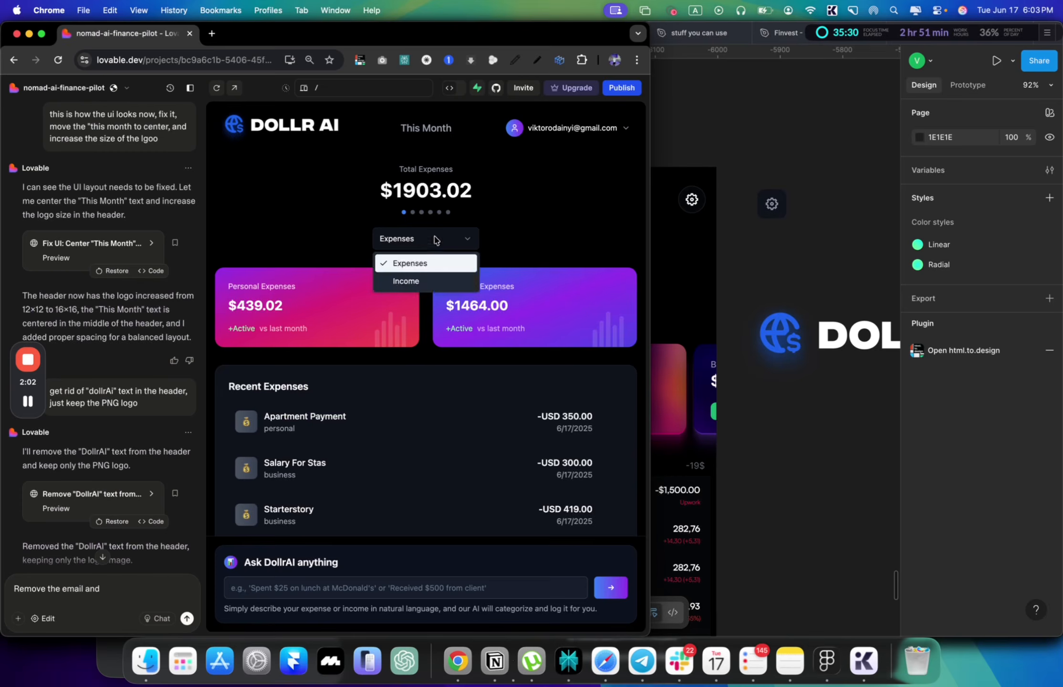
click(452, 165)
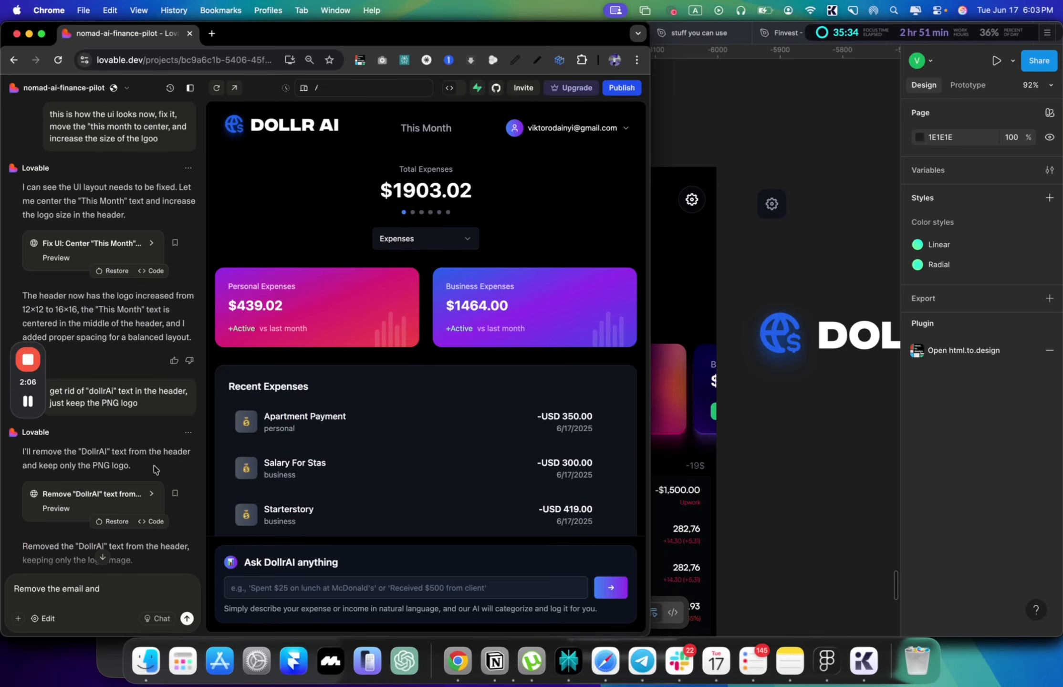
Step: Replace the Lovable chat draft with a request to remove the "income and expanses" tabs, display everything on the main page and add one more card
key(super+a)
text(Rem)
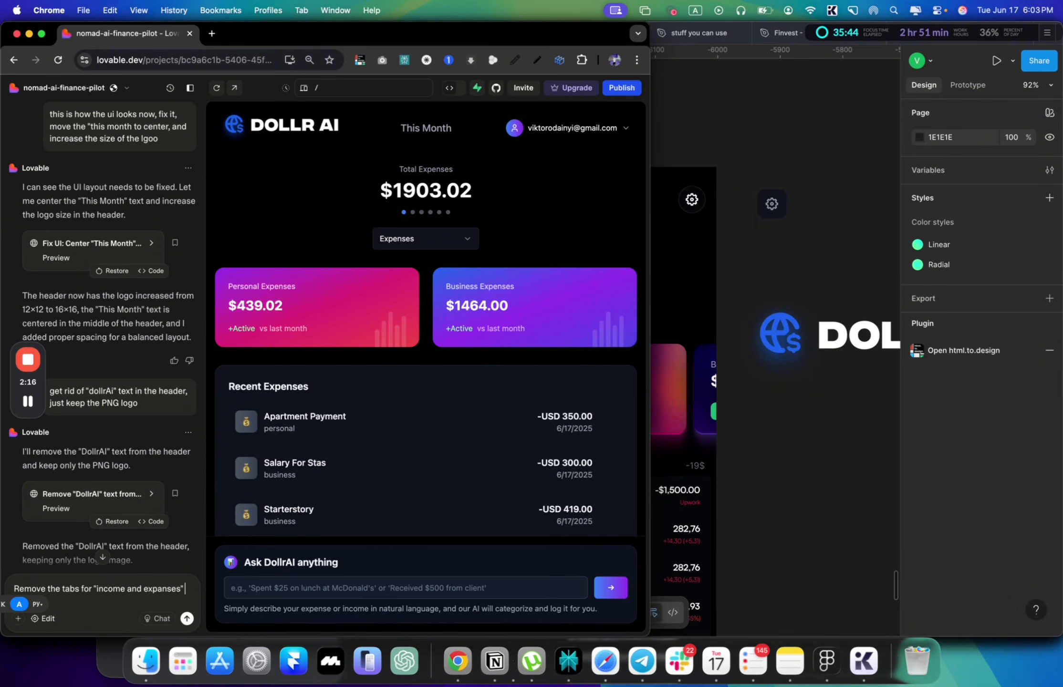
key(shift+Return)
text(lay en)
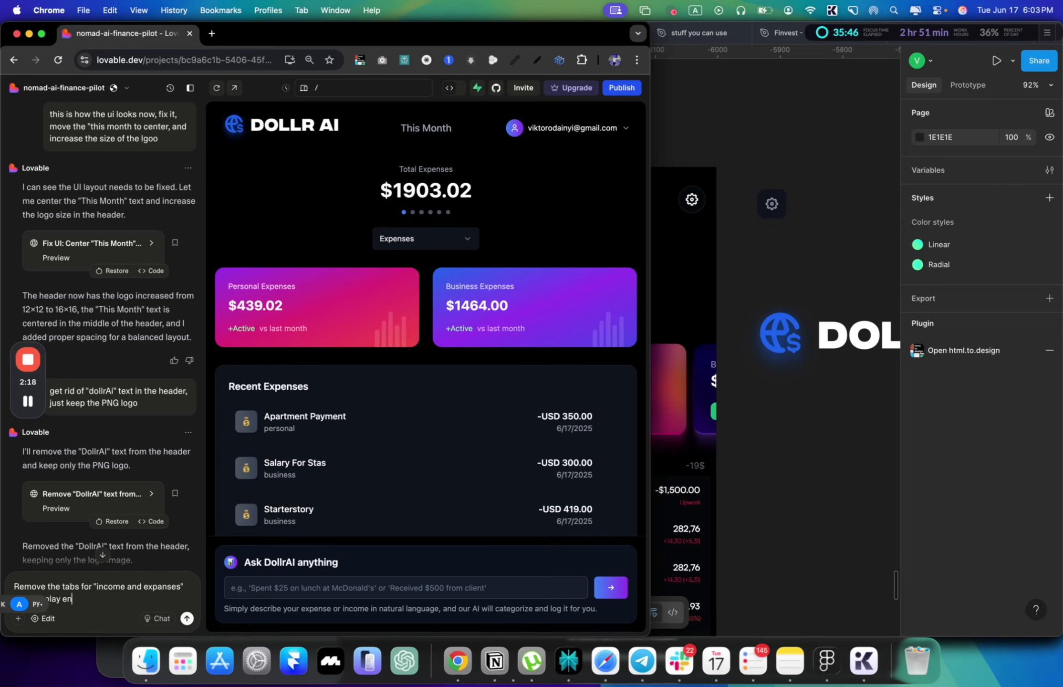
text(erhtying on the main page.)
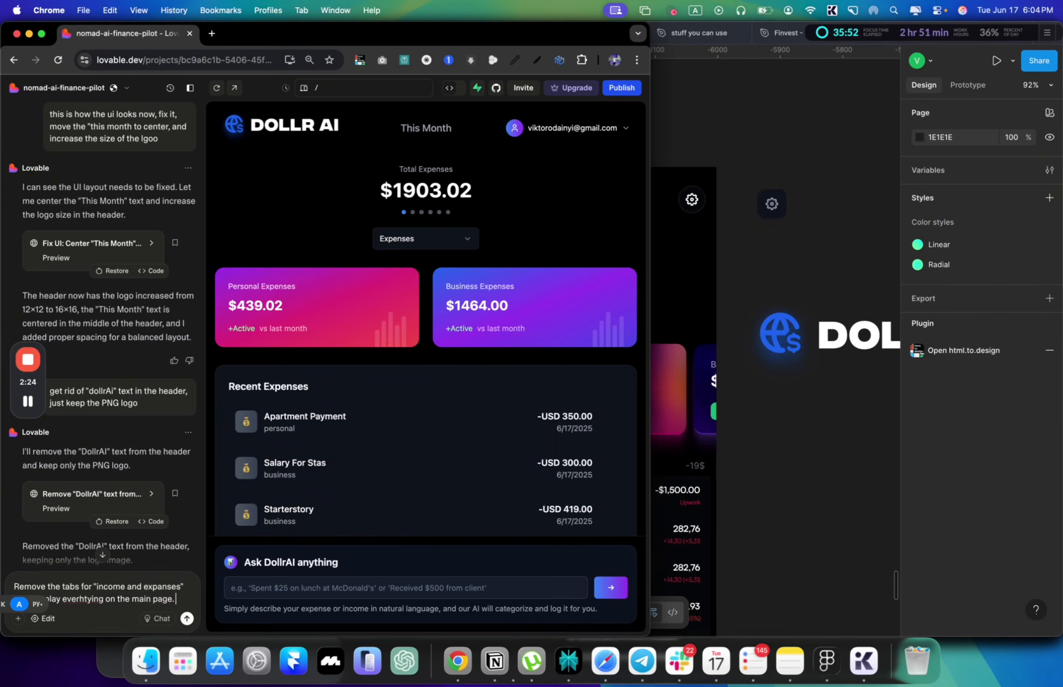
text( just )
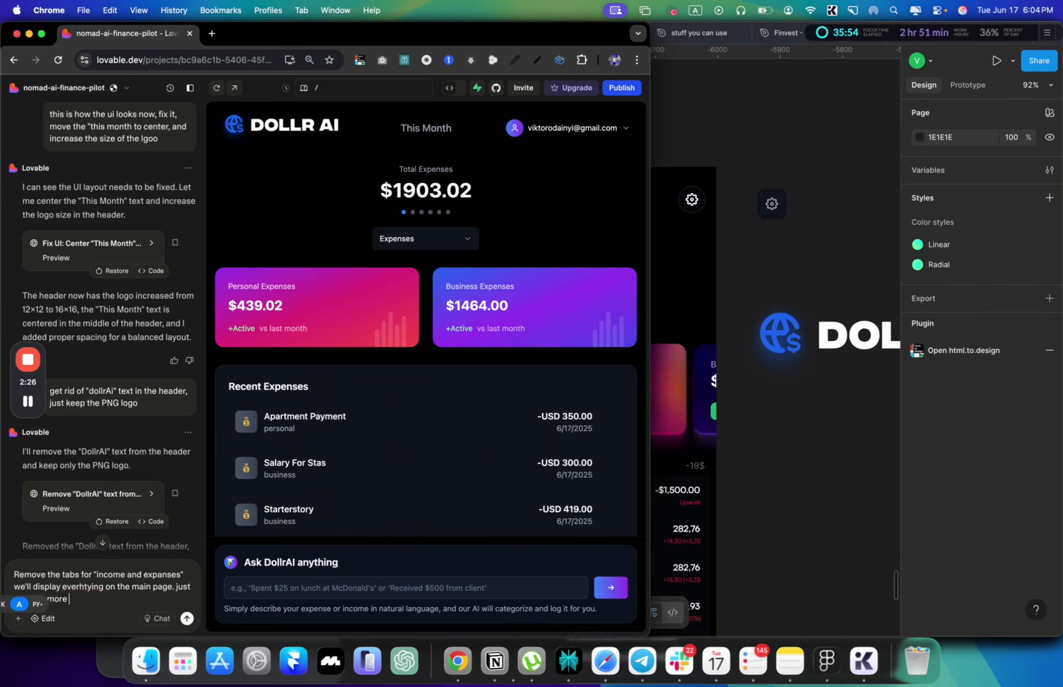
text(d with)
Step: Check the Figma design, extend the draft prompt so the added card shows total income, and start a new paragraph with "and instead"
key(super+Tab)
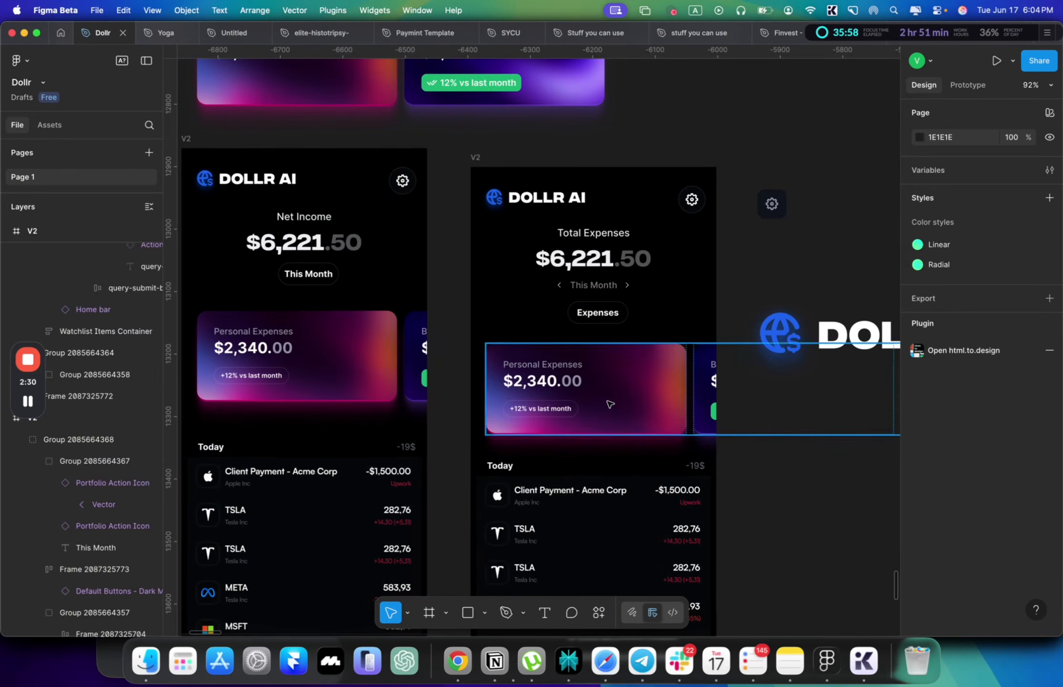
scroll(621, 405, down, 3)
key(super+Tab)
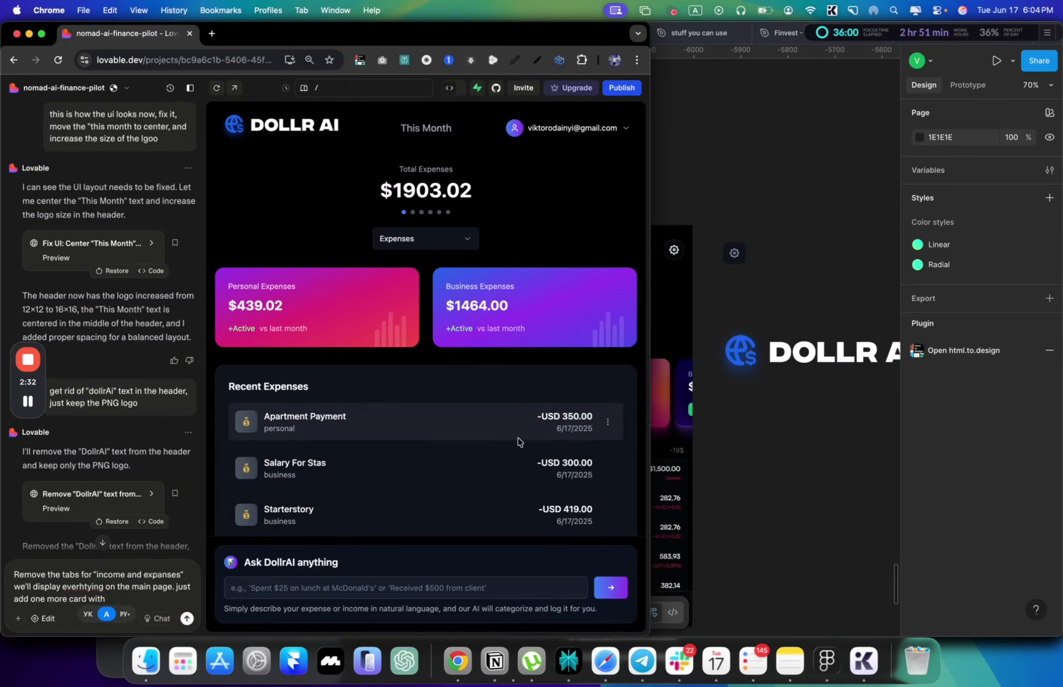
text(h total income)
drag(397, 167, 436, 169)
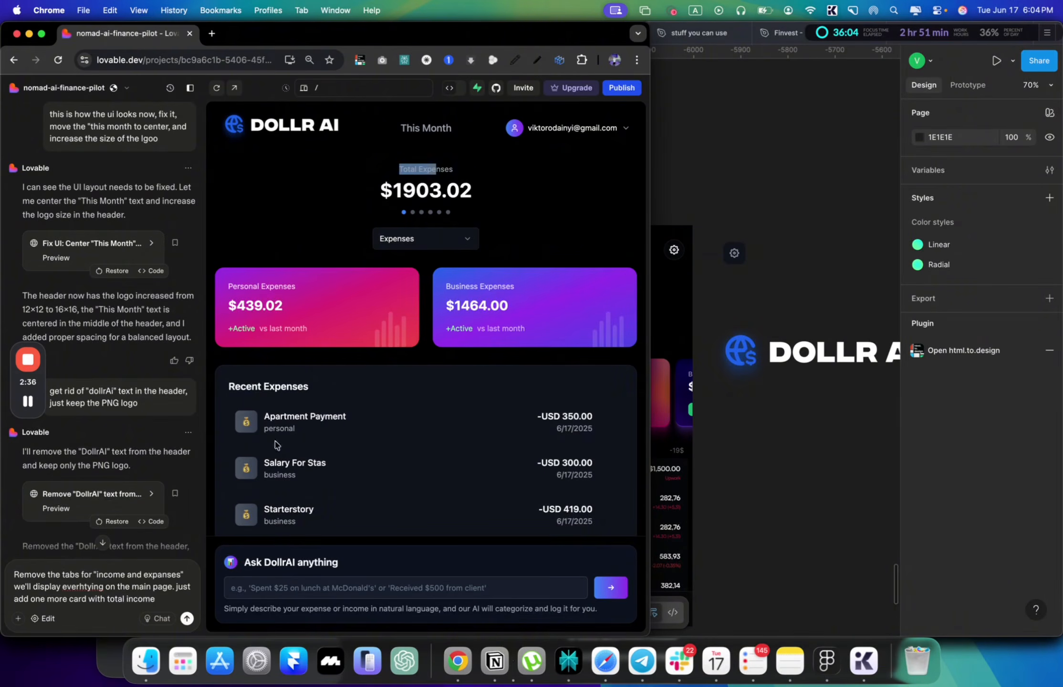
click(165, 594)
key(shift+Return)
key(shift+Return)
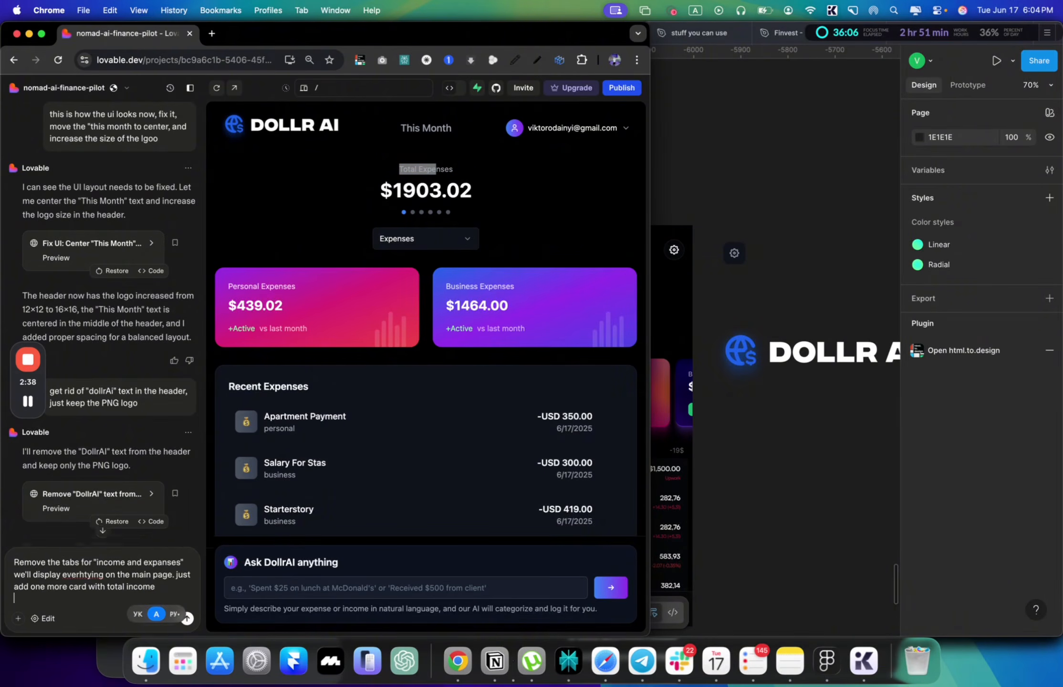
text(and instead)
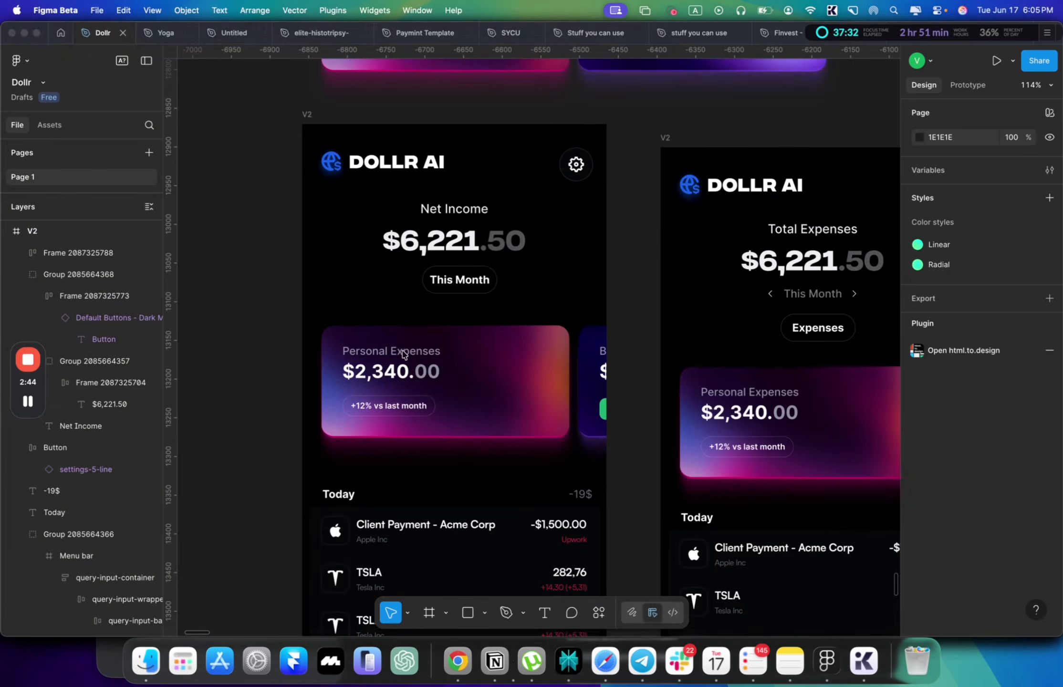
Step: In Figma, relabel the Net Income screen's Personal Expenses card as "Total Expenses" and delete its "+12% vs last month" badge
click(403, 355)
double_click(384, 354)
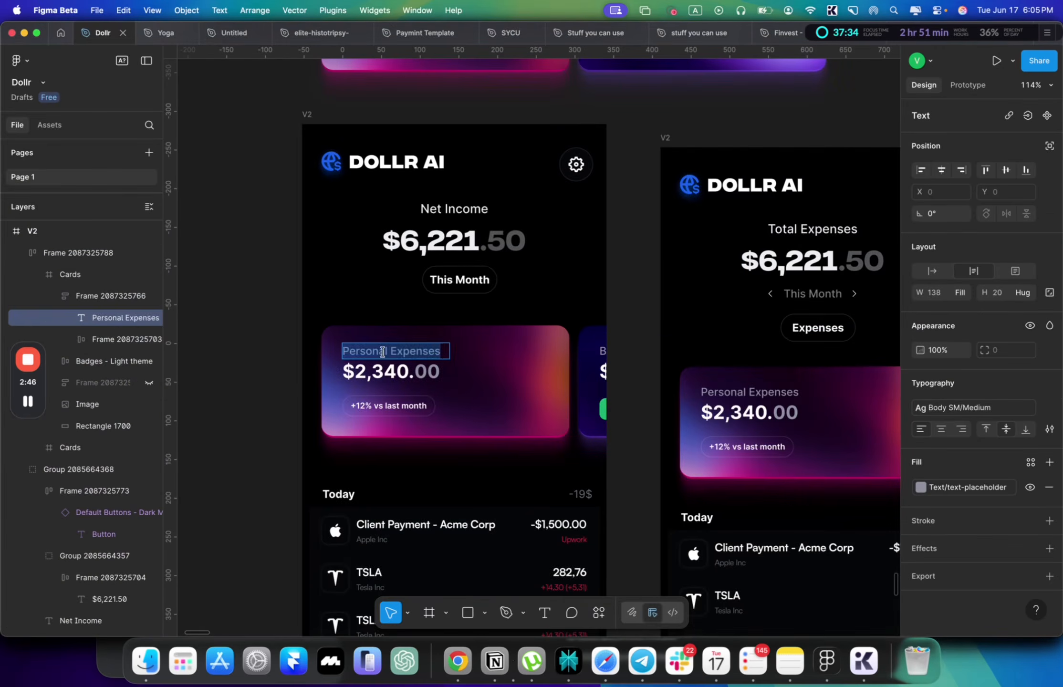
text(Total eXe)
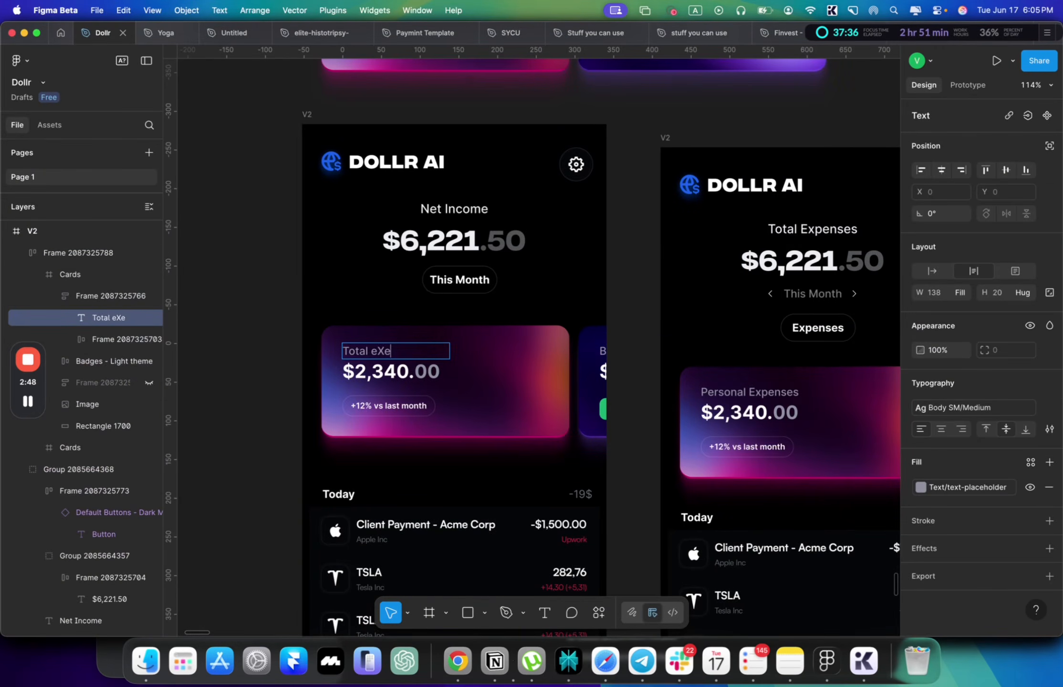
key(BackSpace)
key(BackSpace)
text(Expenses)
key(Escape)
click(403, 405)
key(Delete)
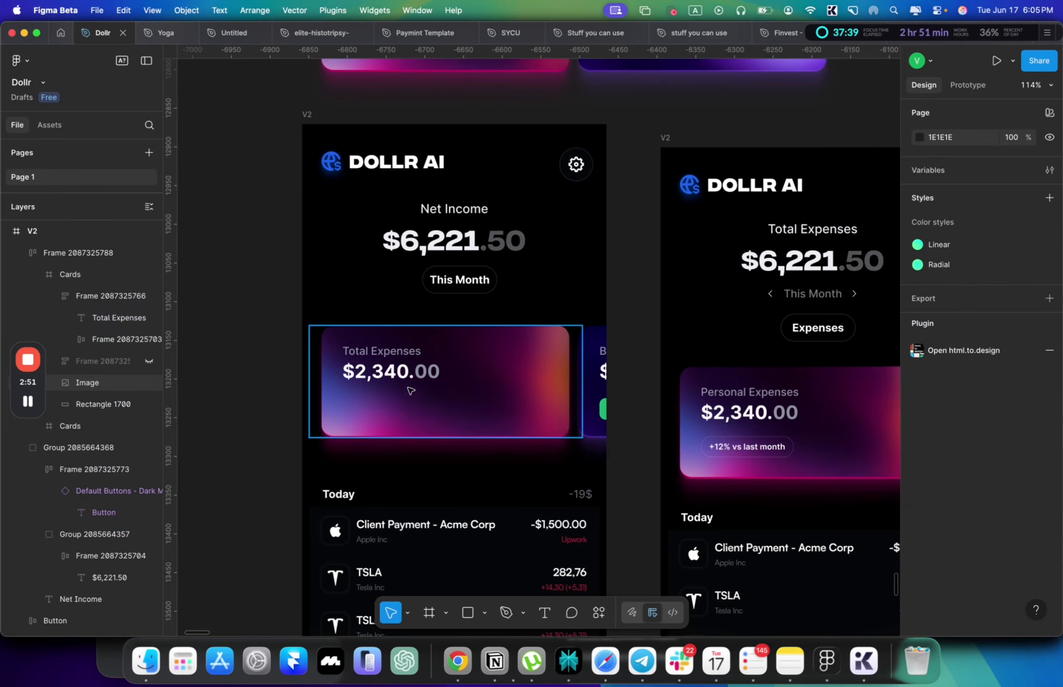
Step: Move the Business Expenses card out of the Net Income screen onto the empty canvas beside it
double_click(592, 375)
scroll(592, 374, down, 3)
drag(592, 374, 215, 372)
scroll(457, 386, up, 5)
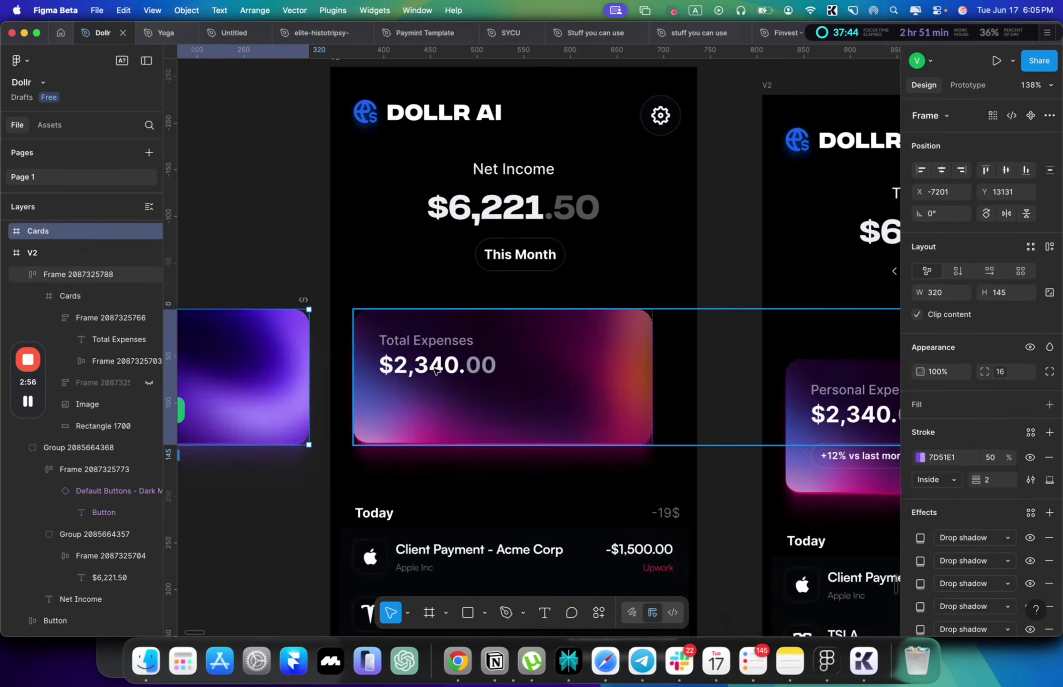
Step: Duplicate the Total Expenses label into the lower part of the card, below the amount, and open the copy for editing
super+click(432, 340)
scroll(434, 349, left, 5)
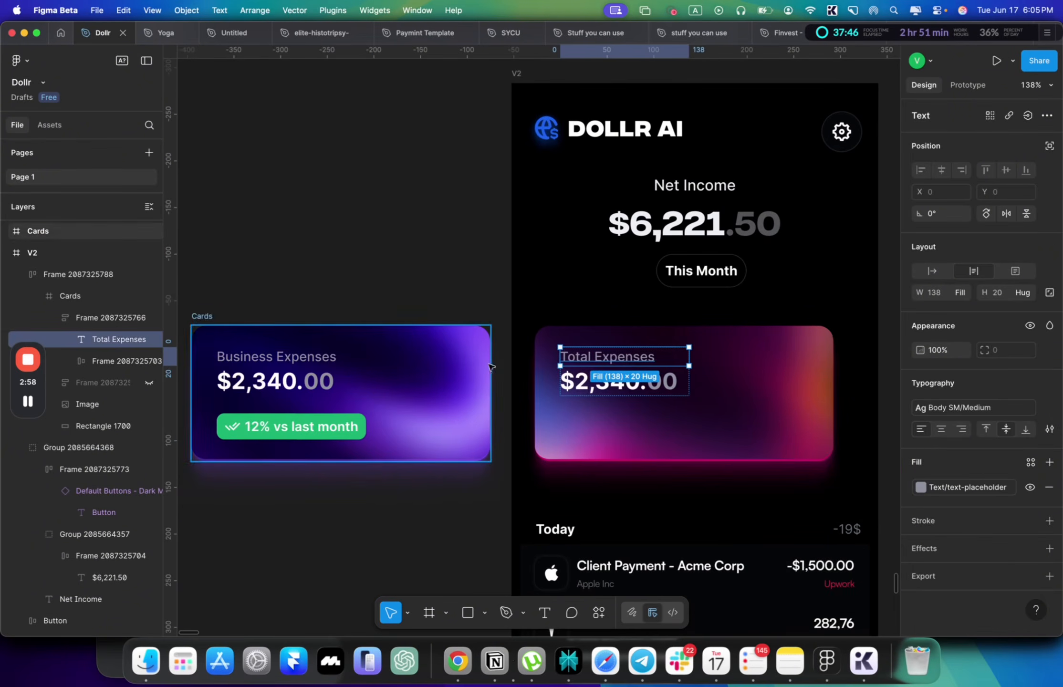
drag(597, 358, 592, 432)
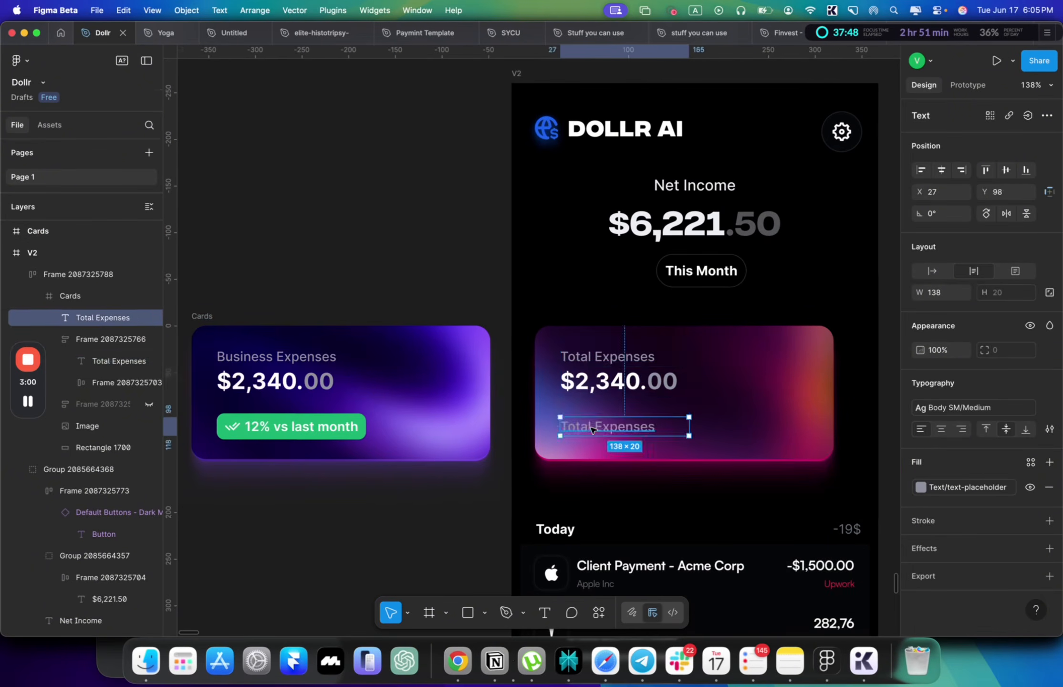
double_click(592, 432)
Step: Switch to Lovable and ask for one total expenses card with smaller personal and business expenses under it, instead of separate cards
key(super+Tab)
key(super+Tab)
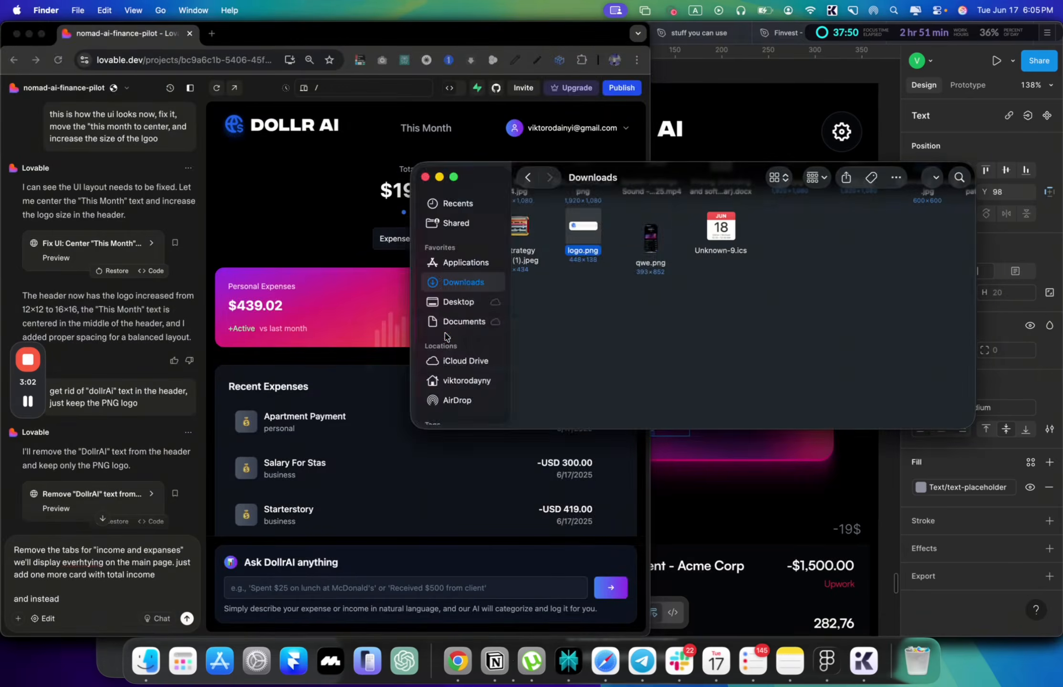
click(333, 333)
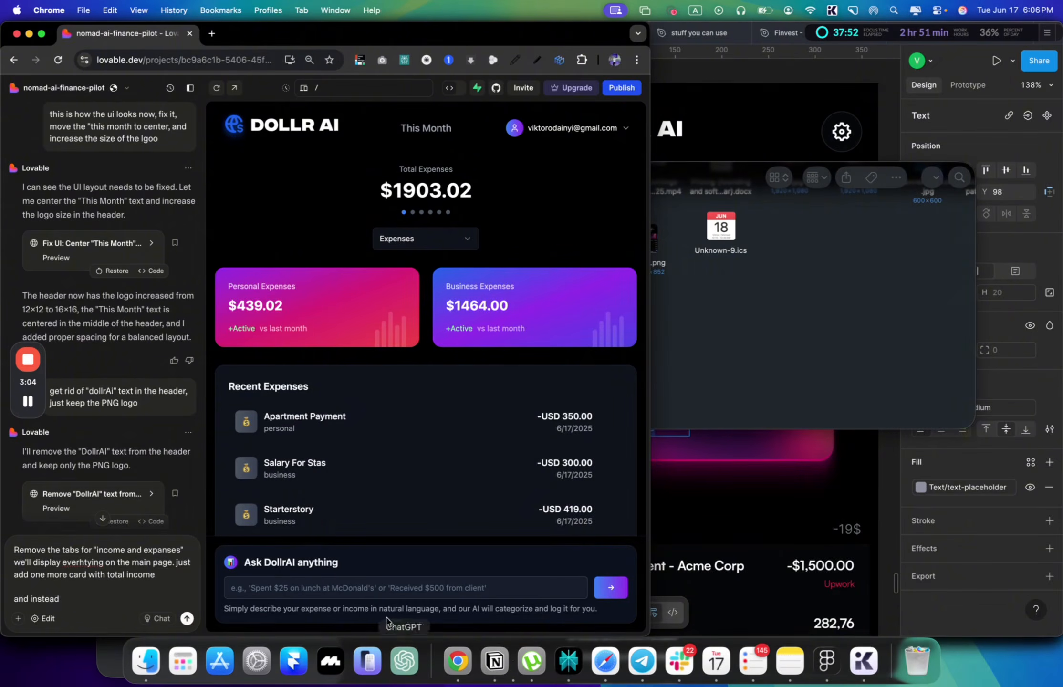
click(76, 601)
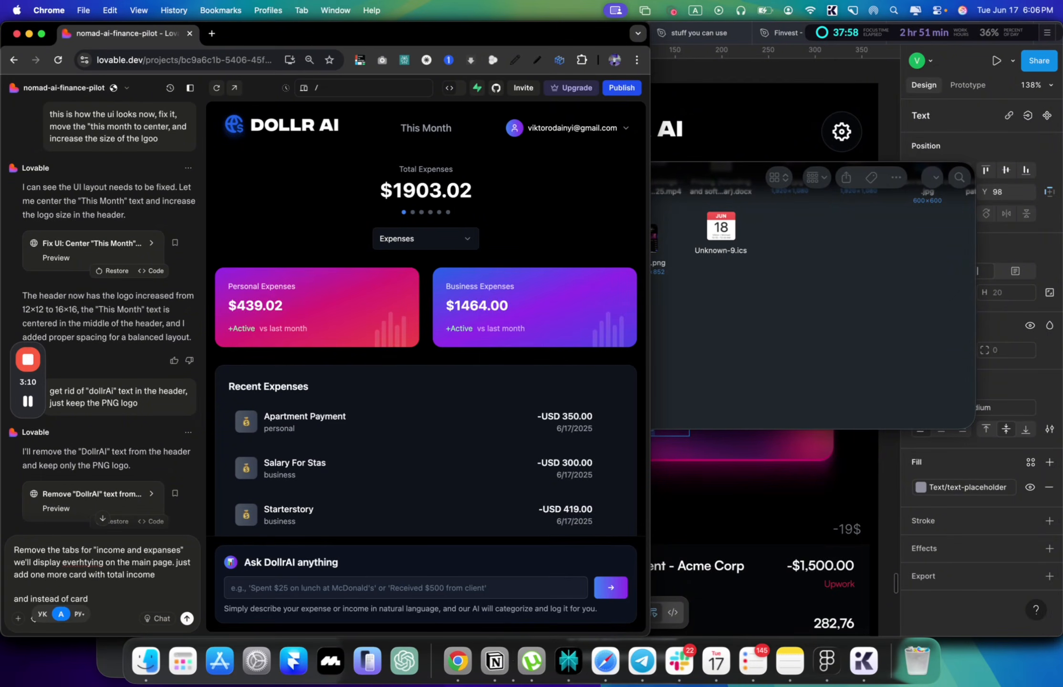
text(ate business expenses)
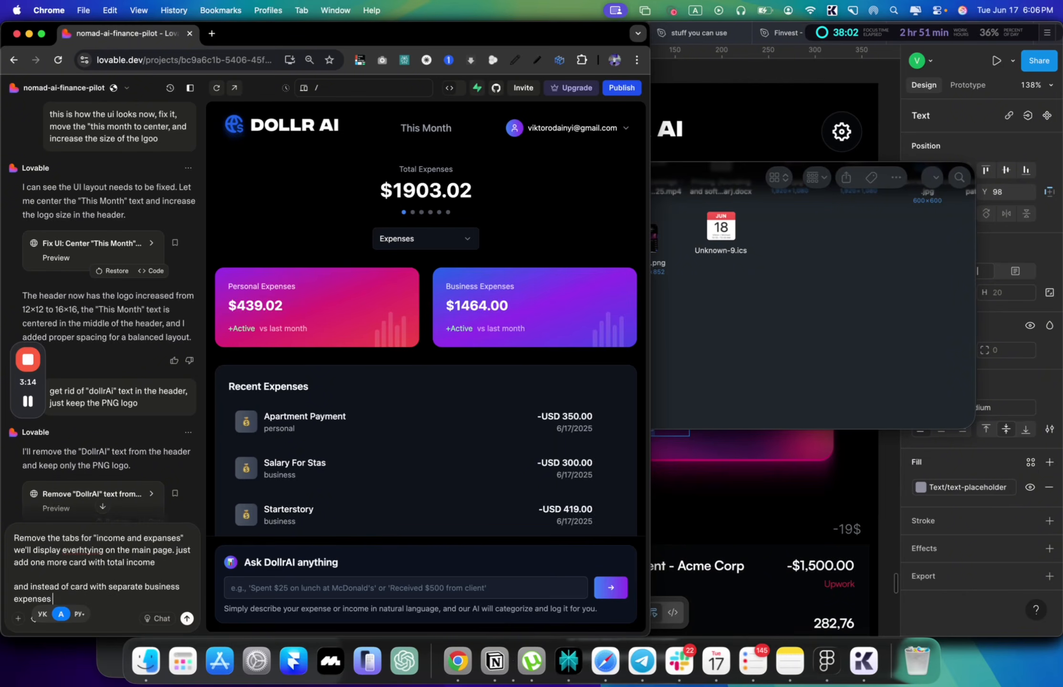
text( and personal expenses, let's ha)
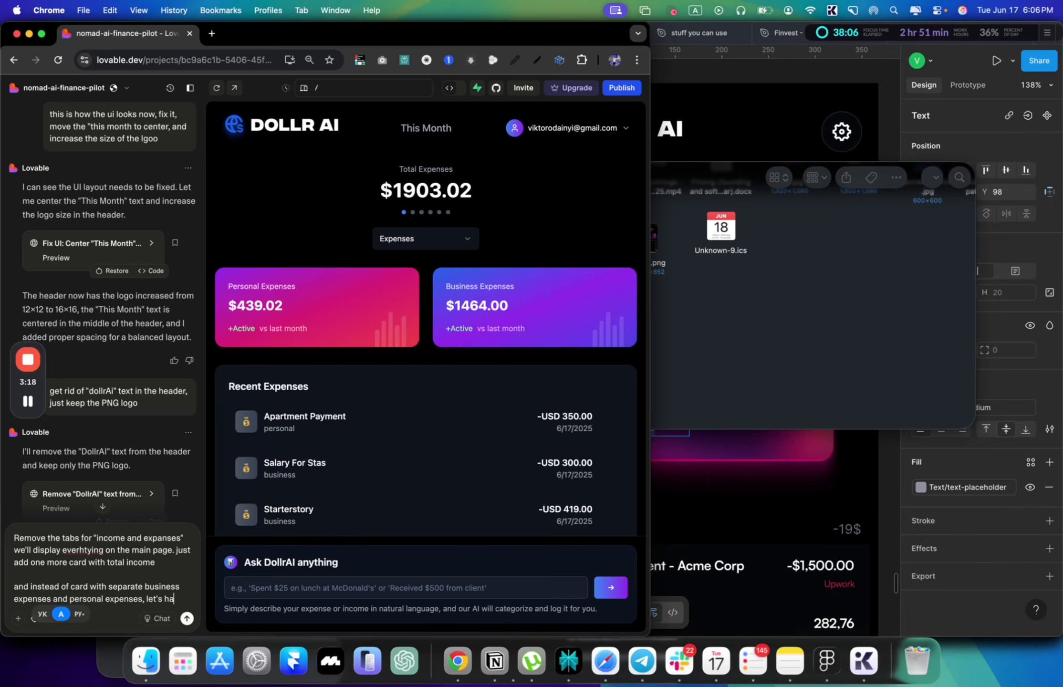
text(ve 1 card with )
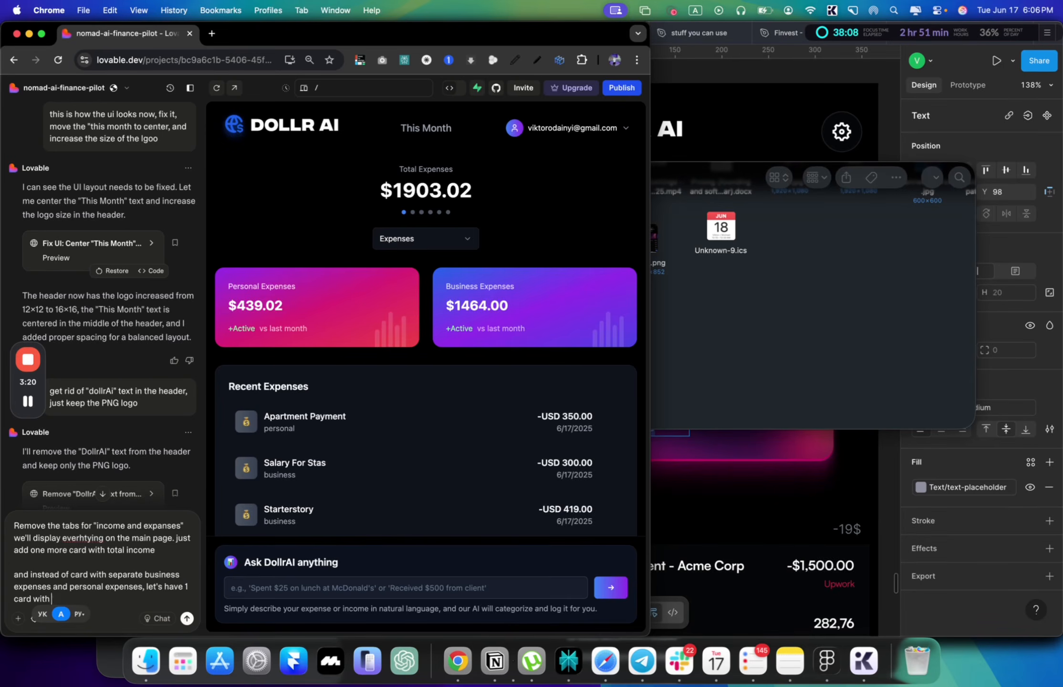
text(total expenses, and udner that we')
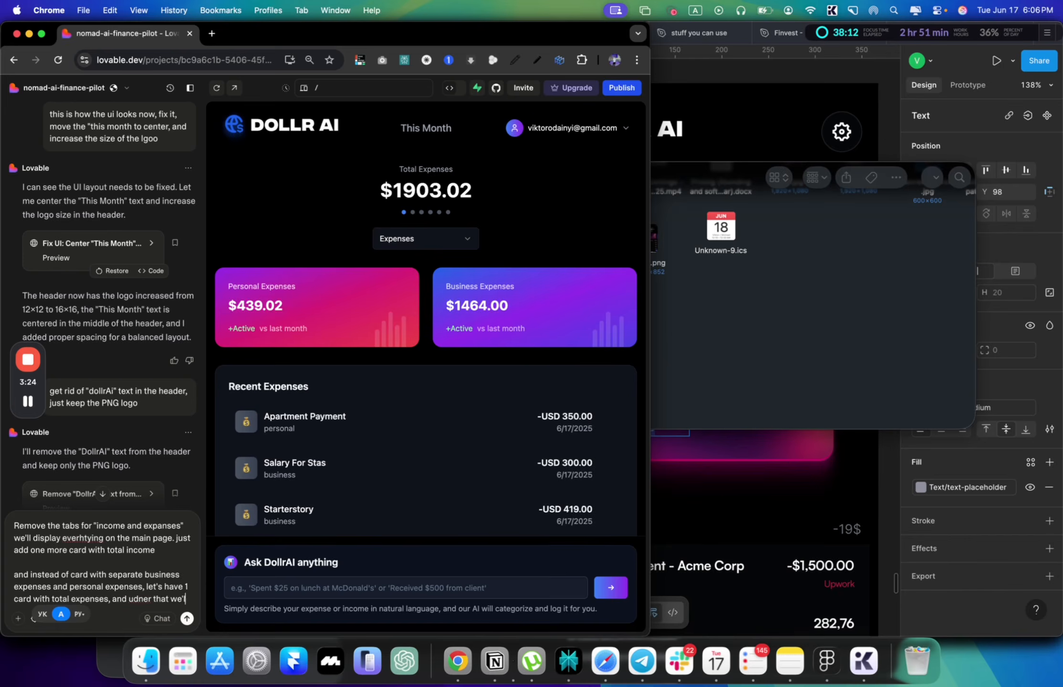
text(ll have smalelr pe)
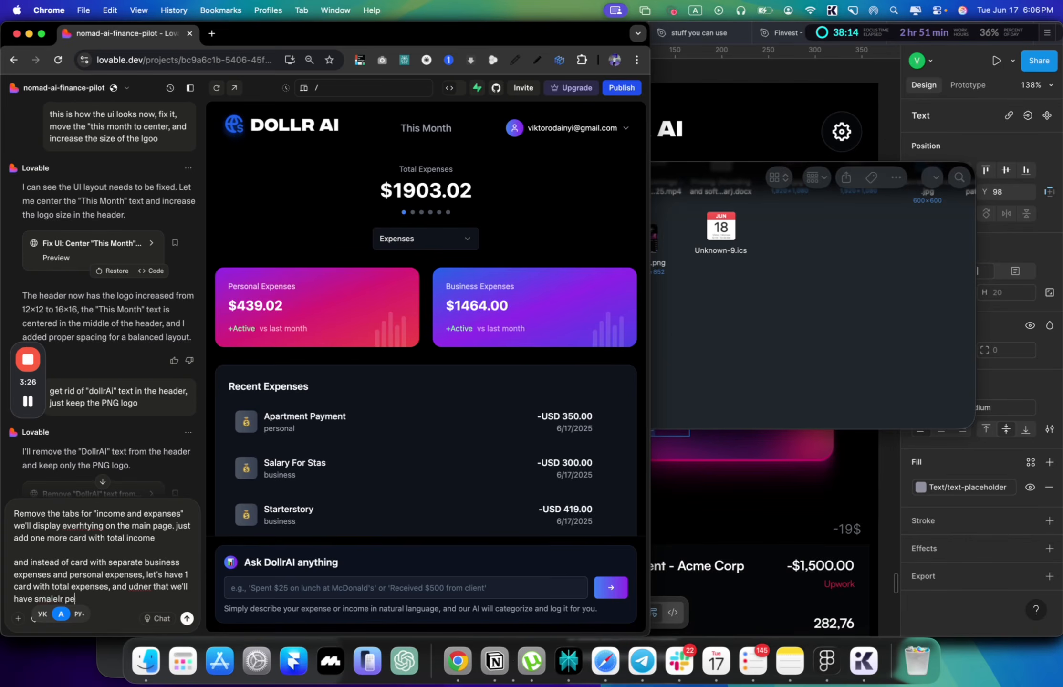
text(rsonal expenses and business)
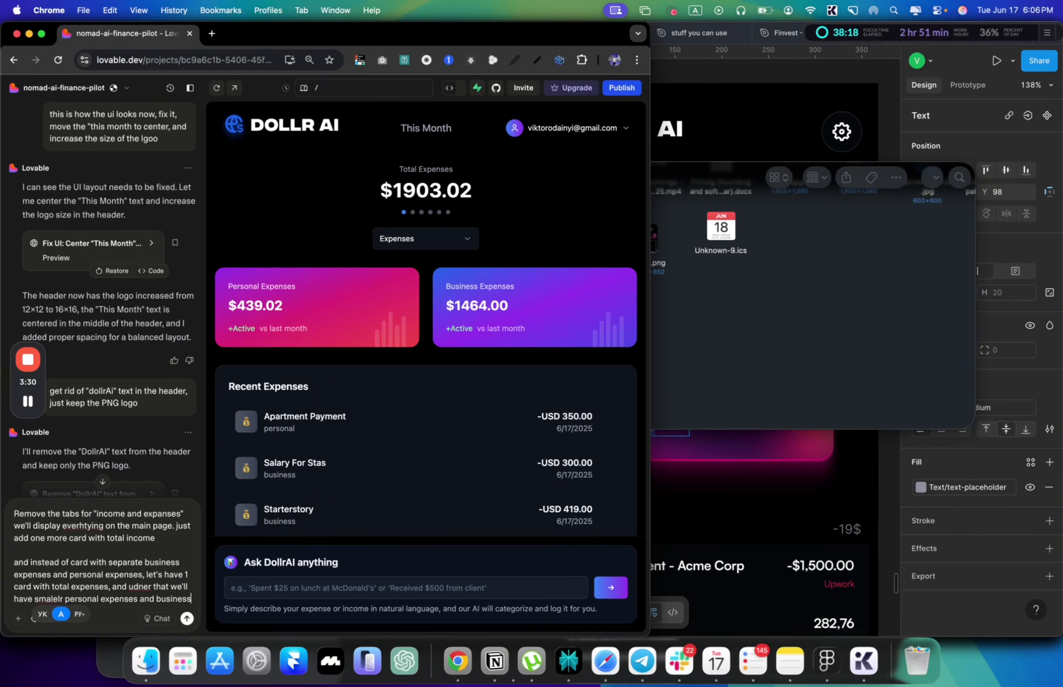
text( expemses)
Step: Start a new paragraph in the draft prompt with "so we'll have at the top"
key(shift+Return)
key(shift+Return)
text(to)
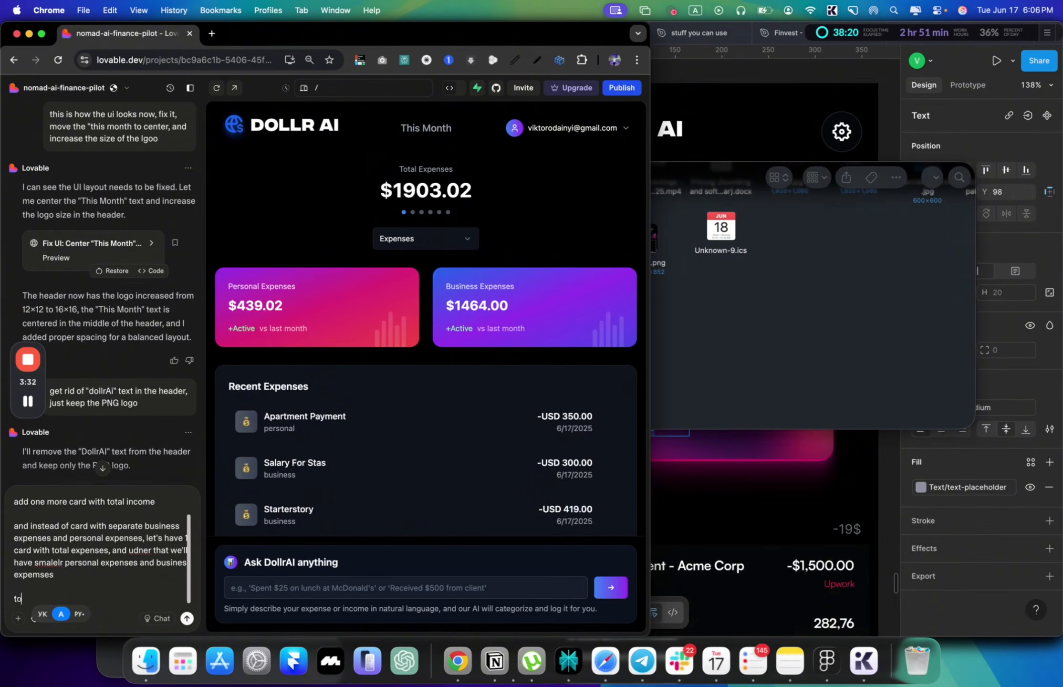
key(BackSpace)
key(BackSpace)
text(so we'll have at the top)
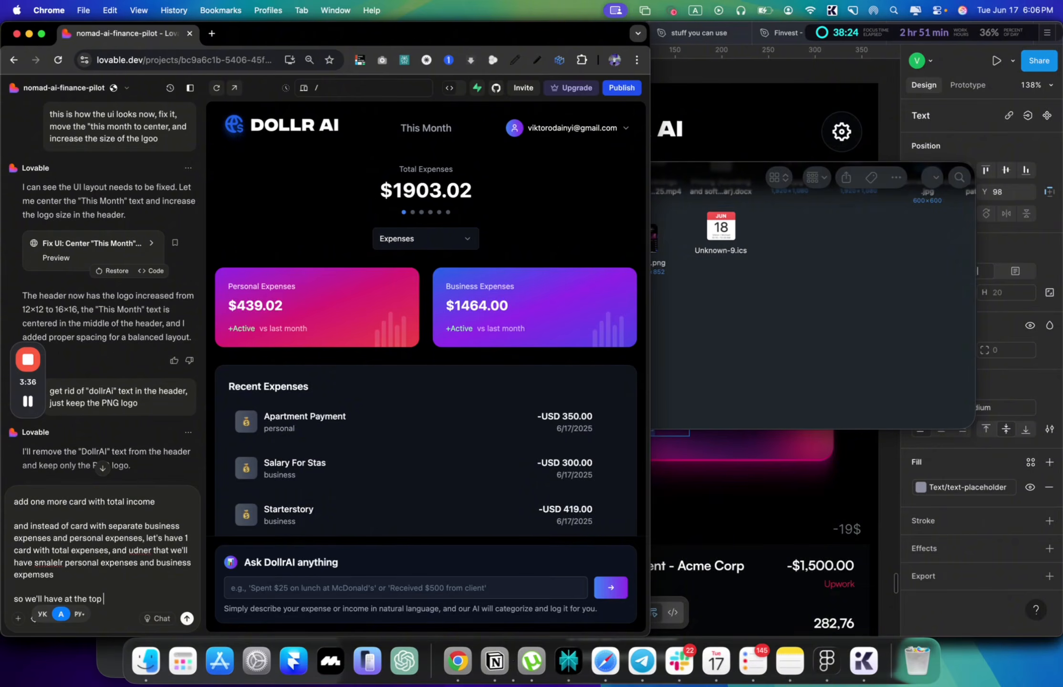
Step: Copy the "Net Income" label text from the Figma design and paste it in quotation marks into the Lovable prompt
key(super+Tab)
key(super+Tab)
super+double_click(692, 185)
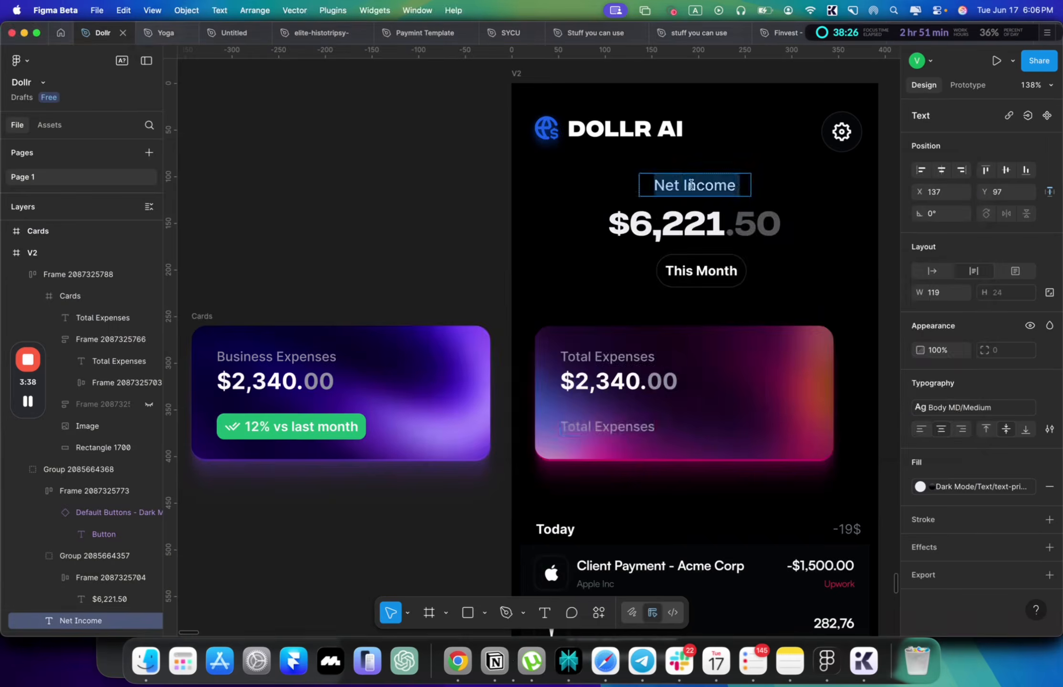
key(super+c)
key(super+Tab)
key(super+Tab)
text(")
key(super+v)
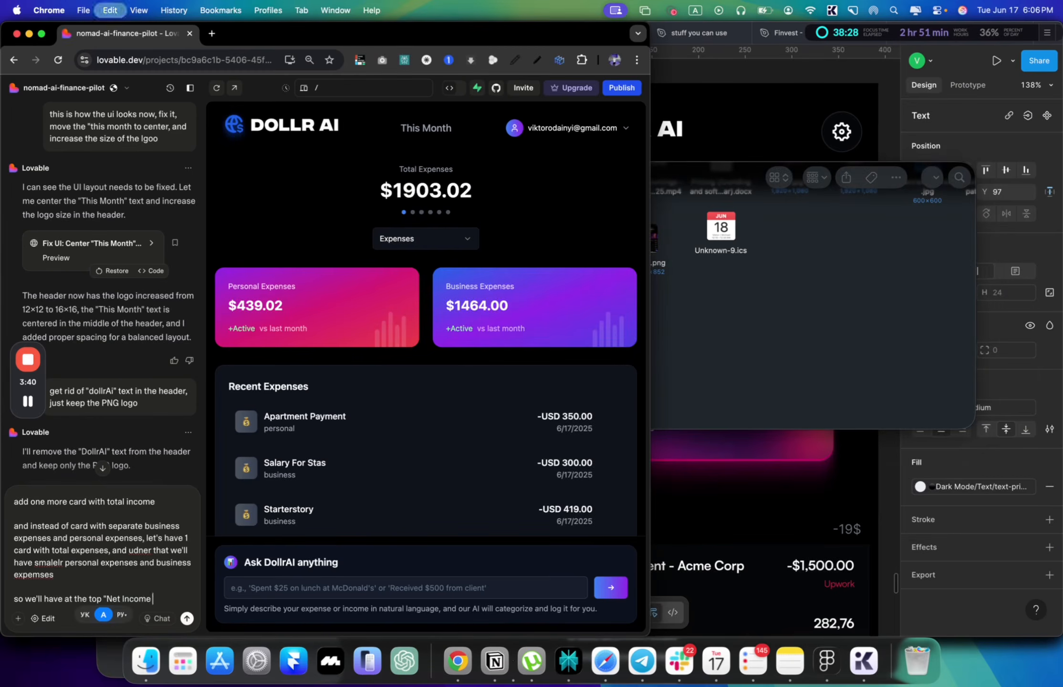
text(")
Step: Add the line "under that three cards with total expsenes" below the Net Income sentence in the draft prompt
key(shift+Return)
text(under)
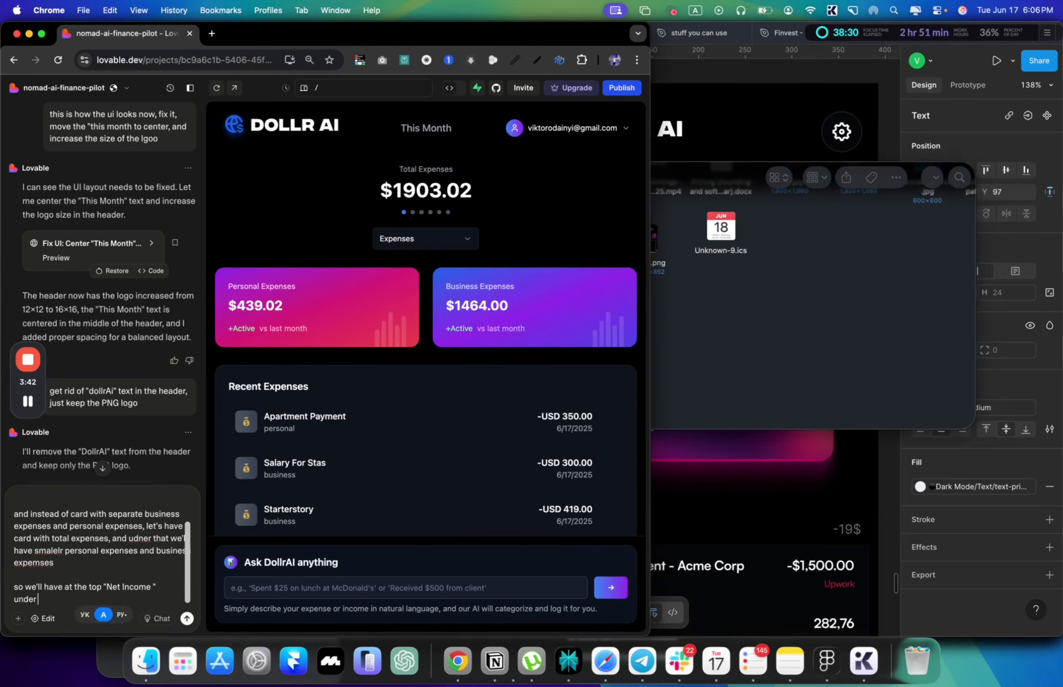
text( that three cards with total expsenes)
key(shift+Return)
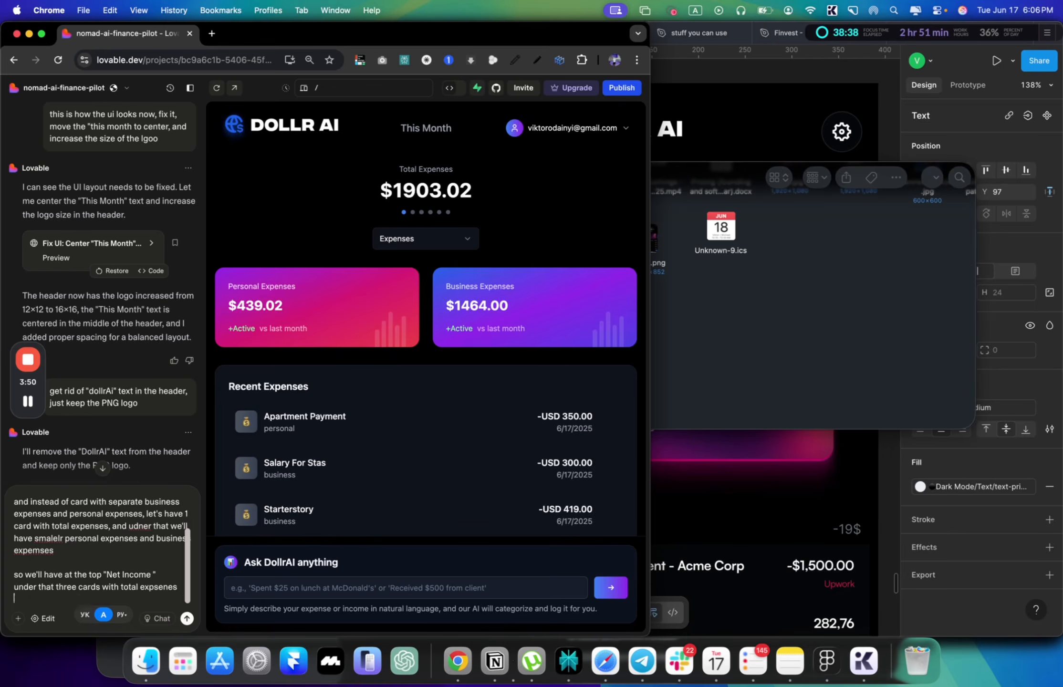
Step: Check the card layout in the Figma design, then return to Lovable and continue the prompt's last line with "and total income"
key(super+Tab)
key(super+Tab)
scroll(583, 380, down, 2)
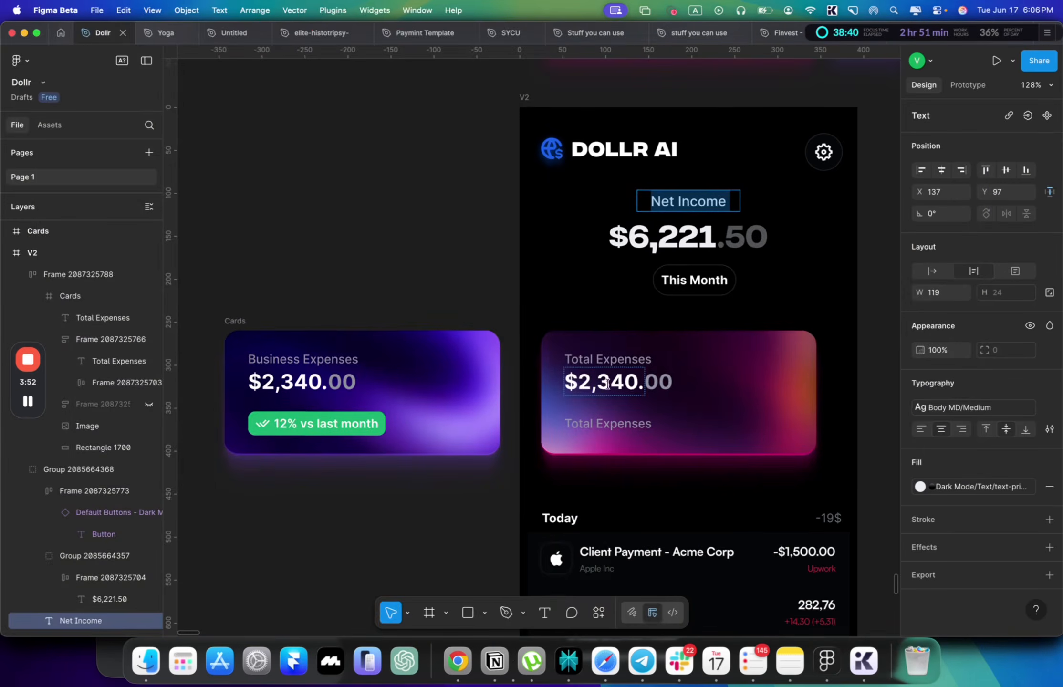
key(super+Tab)
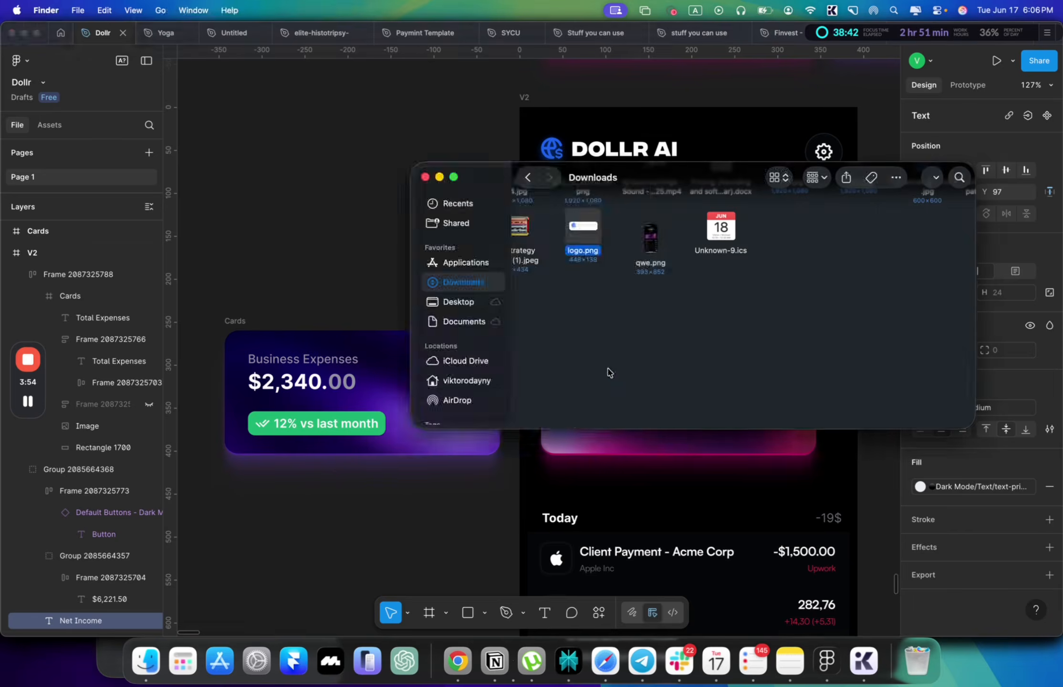
key(super+Tab)
key(BackSpace)
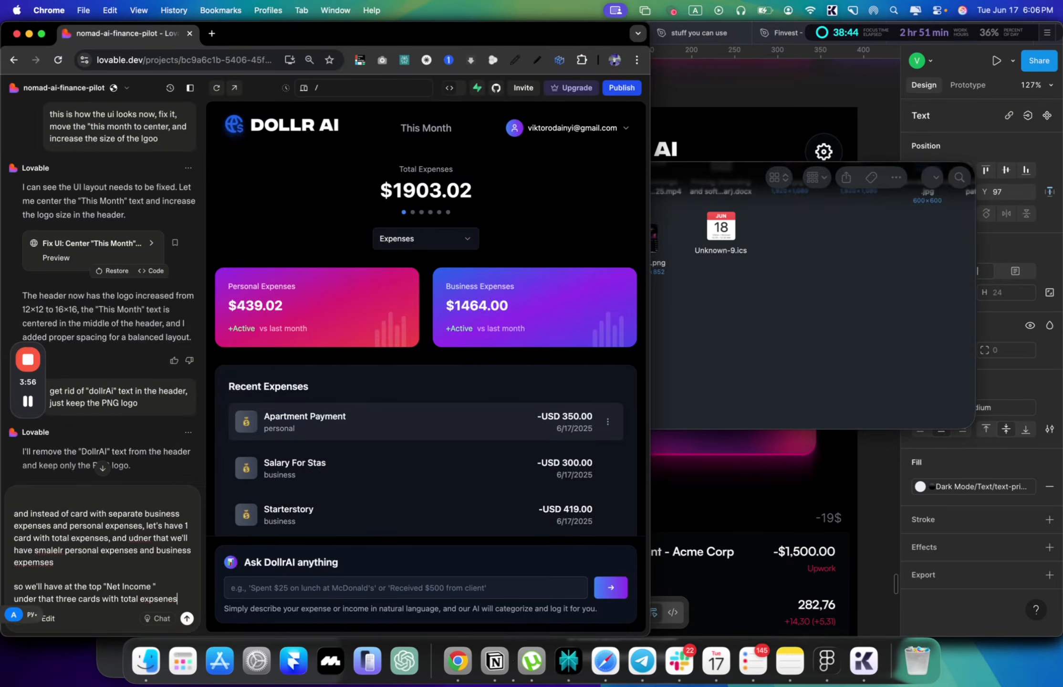
text(and total income)
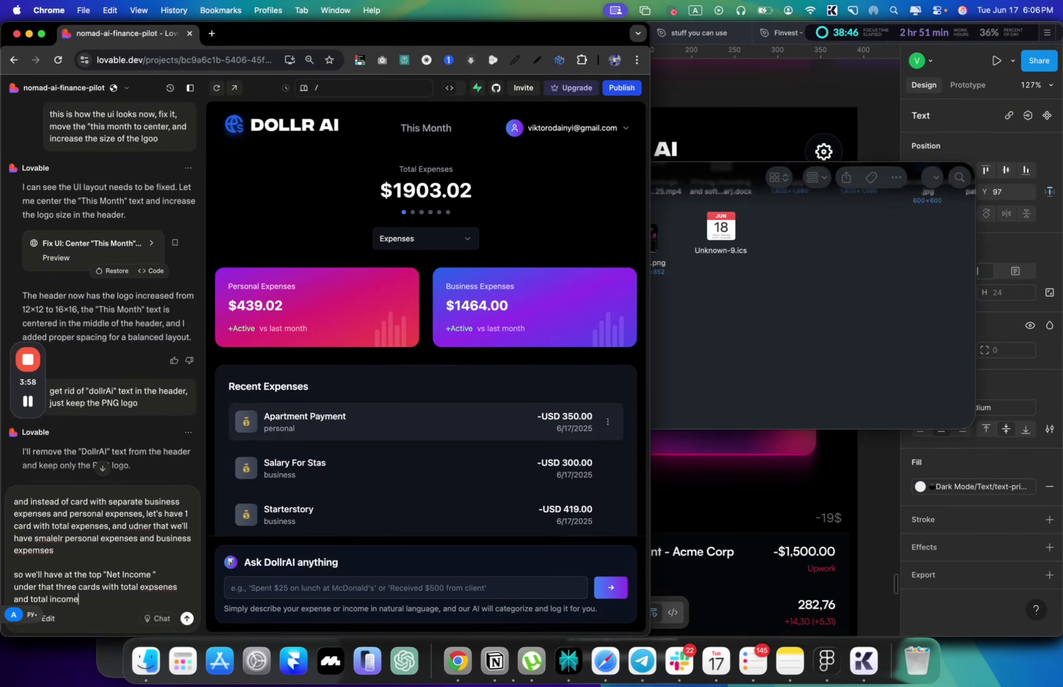
Step: Review the whole draft prompt, change "three" cards to "two" cards, and send it to Lovable
scroll(116, 525, up, 2)
scroll(115, 525, up, 2)
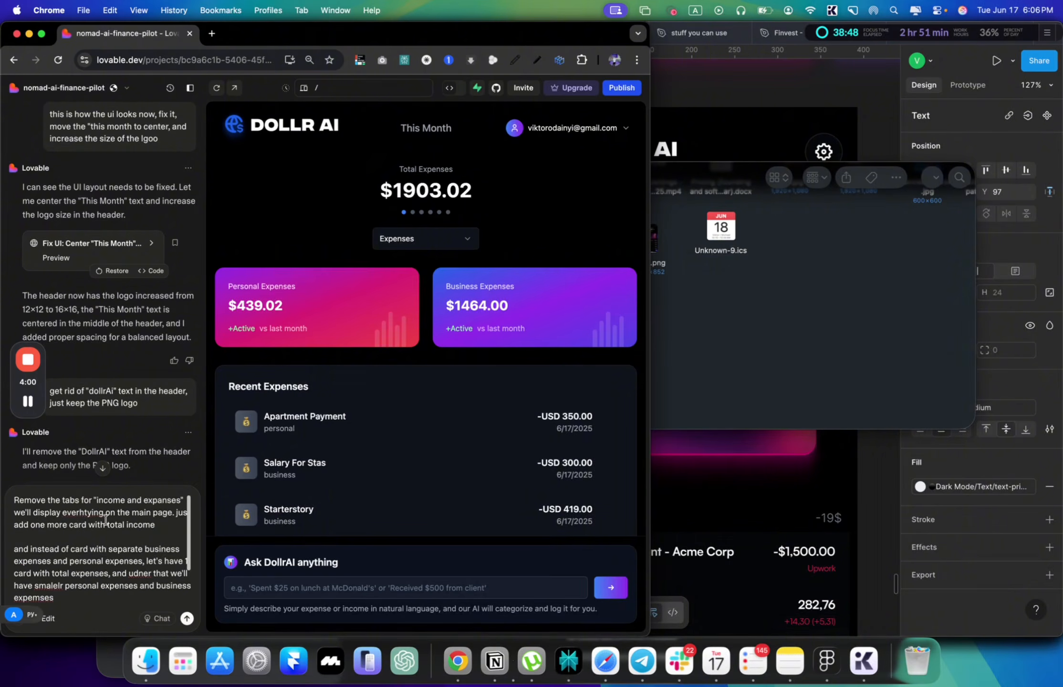
scroll(112, 534, down, 2)
scroll(110, 543, up, 3)
scroll(118, 520, down, 1)
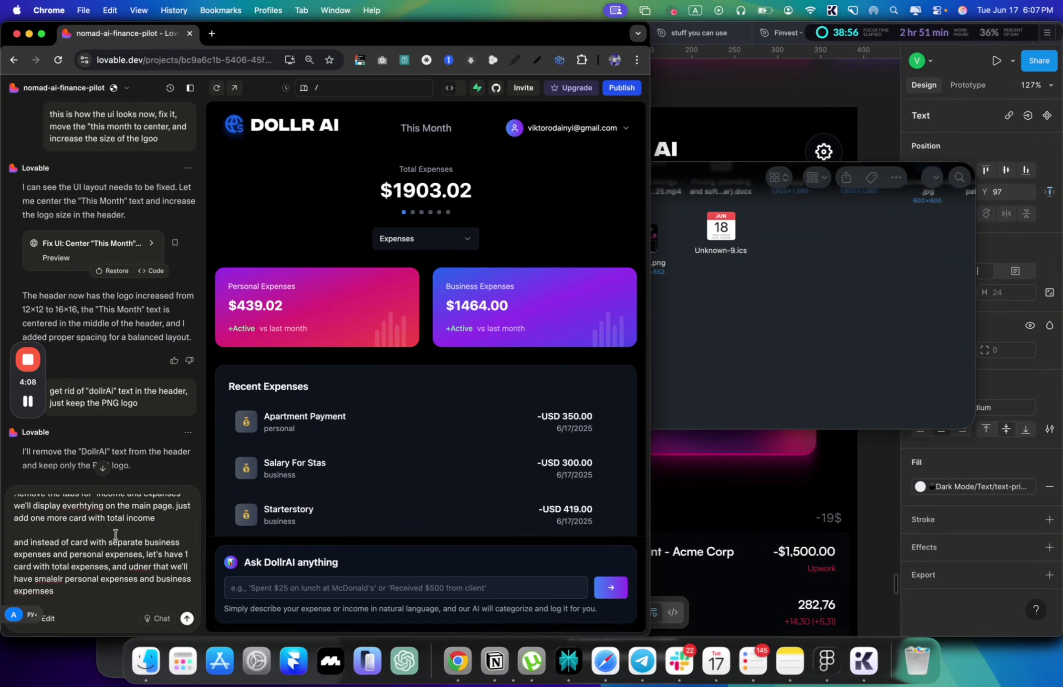
scroll(119, 530, down, 1)
scroll(122, 531, down, 3)
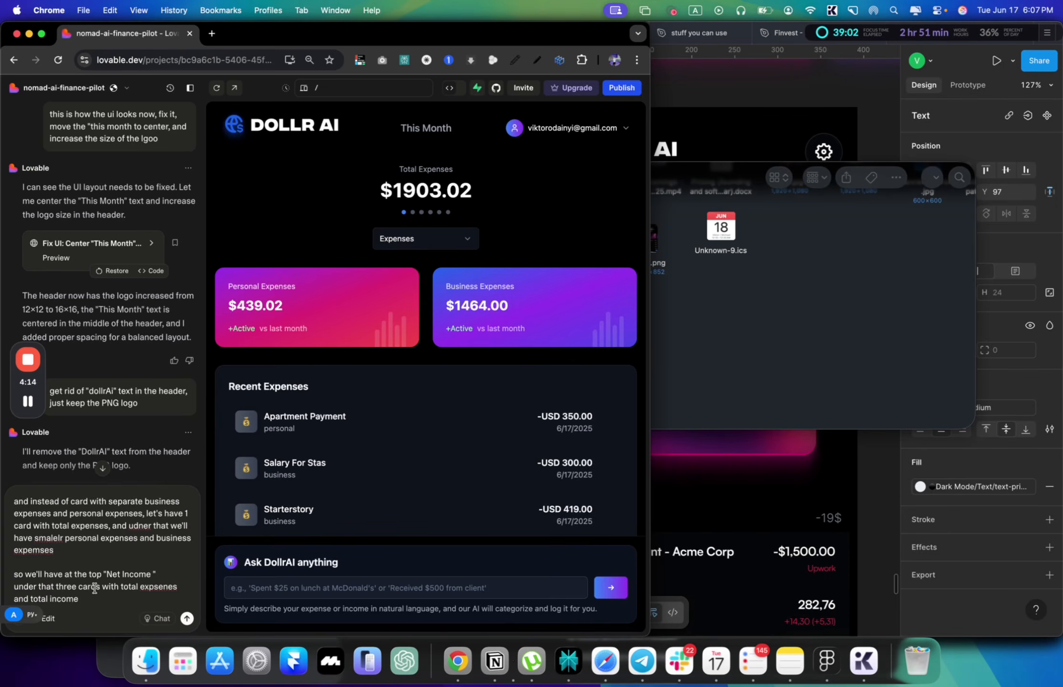
double_click(64, 588)
text(two)
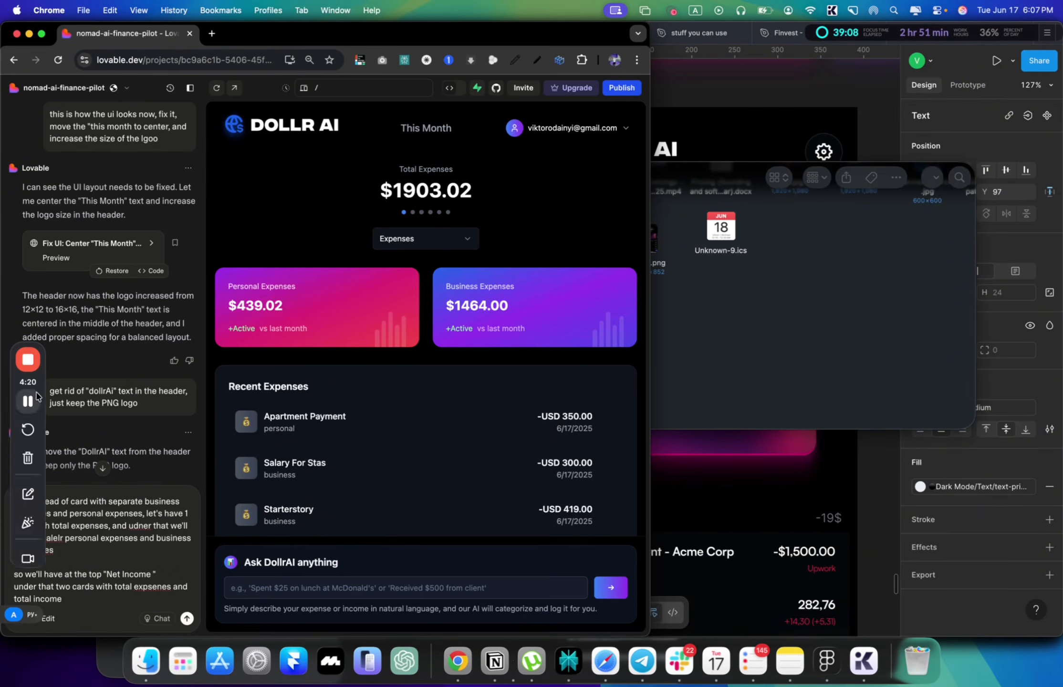
click(188, 619)
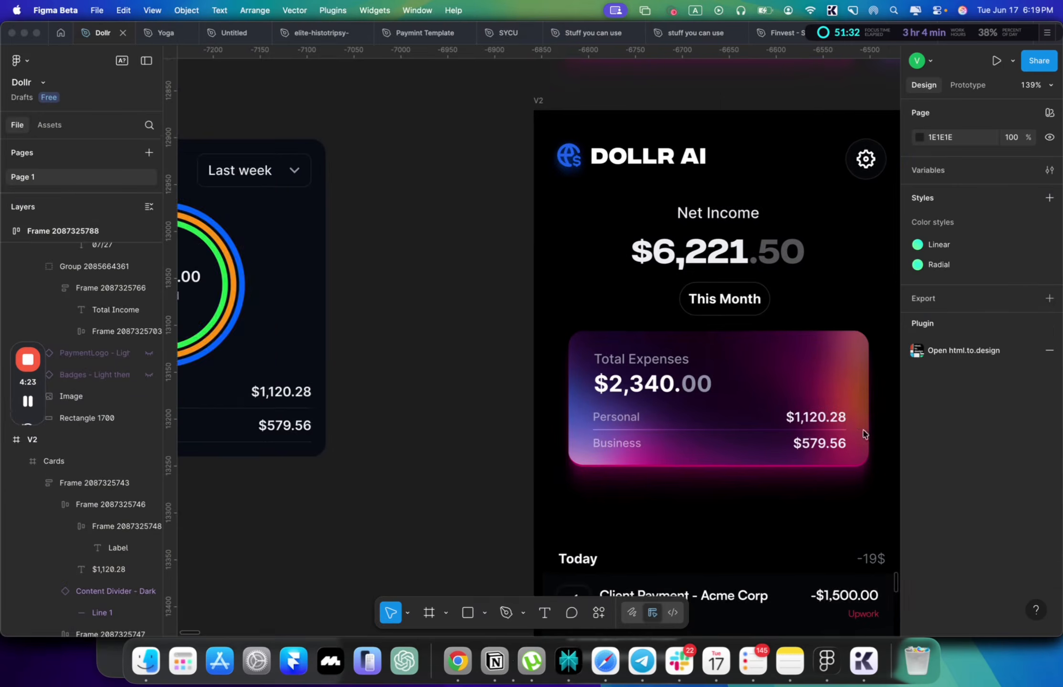
Step: In Figma, duplicate the Total Expenses card from the V2 screen onto the empty canvas below the Spending widget
scroll(863, 433, right, 4)
click(737, 392)
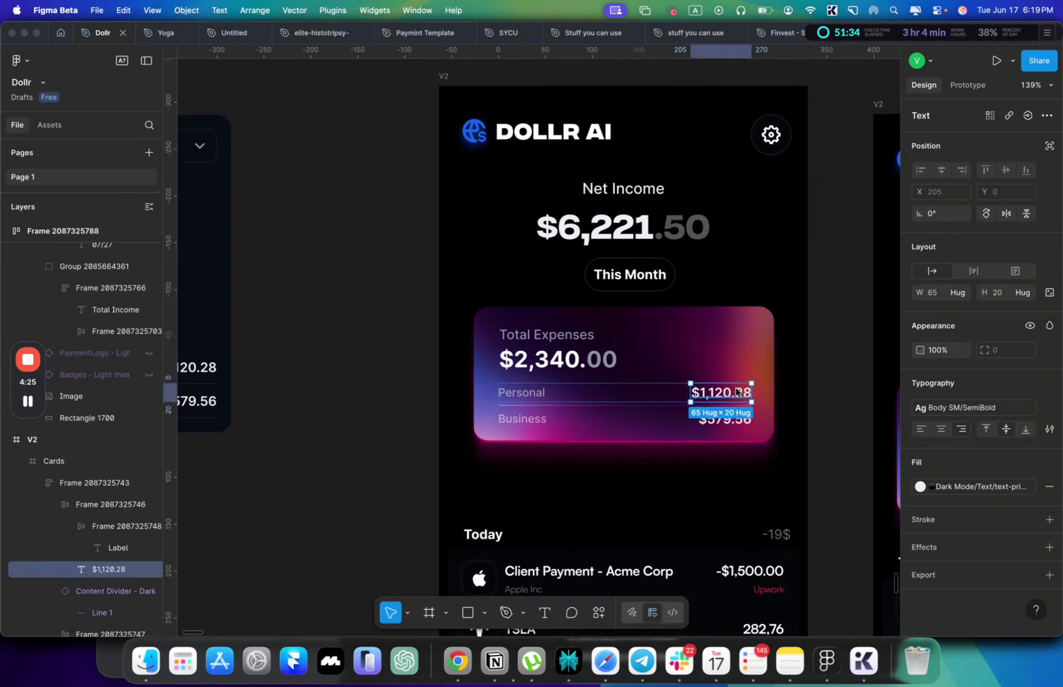
scroll(697, 381, down, 7)
click(697, 381)
scroll(697, 380, down, 3)
click(705, 250)
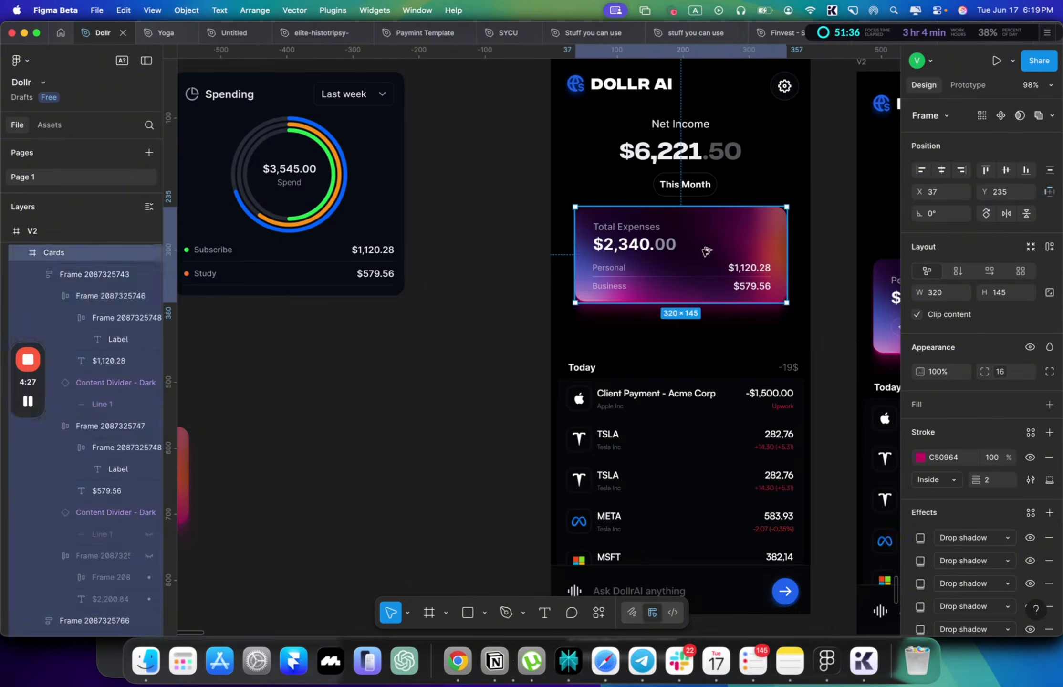
drag(706, 250, 418, 386)
scroll(417, 381, left, 3)
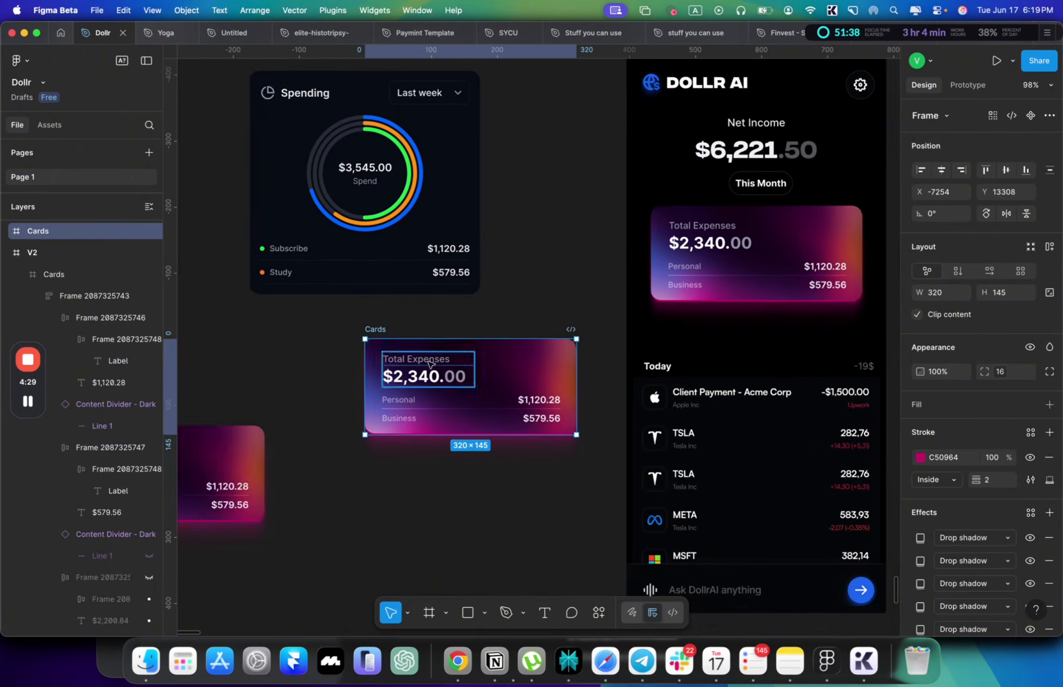
Step: Duplicate the purple Business Expenses card from the card row above the screens onto the canvas below the copied Total Expenses card
scroll(431, 366, up, 5)
scroll(430, 366, right, 6)
scroll(435, 361, down, 4)
click(535, 239)
scroll(538, 238, down, 4)
scroll(538, 238, left, 5)
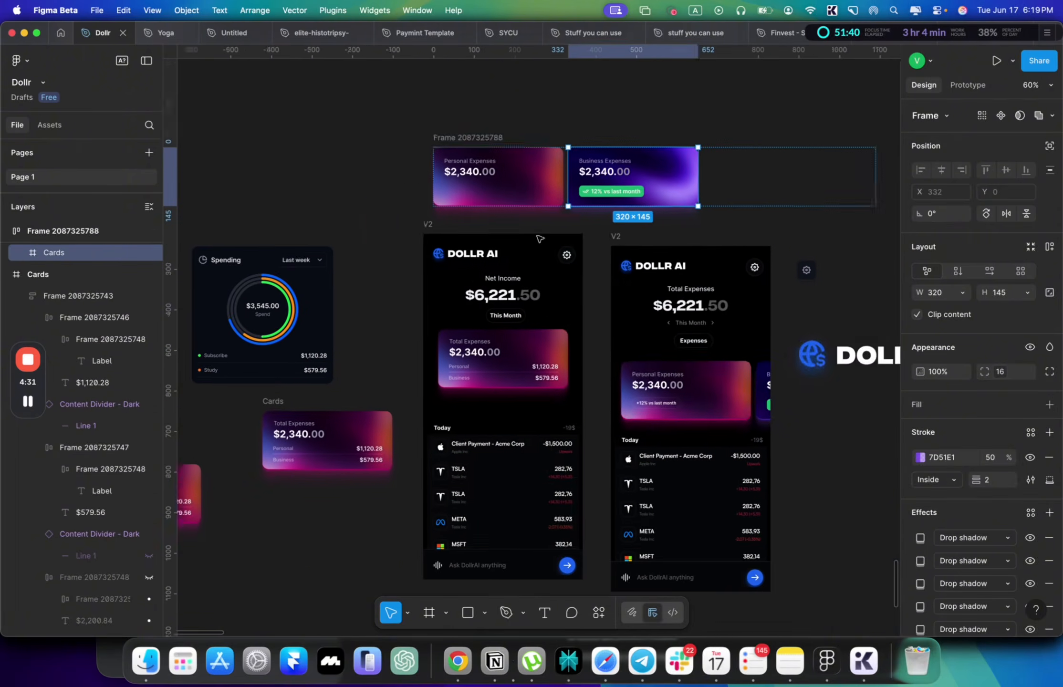
double_click(827, 347)
click(678, 132)
drag(677, 133, 362, 512)
Step: Replace the "Business Expenses" label on the copied purple card with text starting "Total I"
scroll(362, 512, up, 5)
scroll(360, 511, up, 5)
double_click(334, 475)
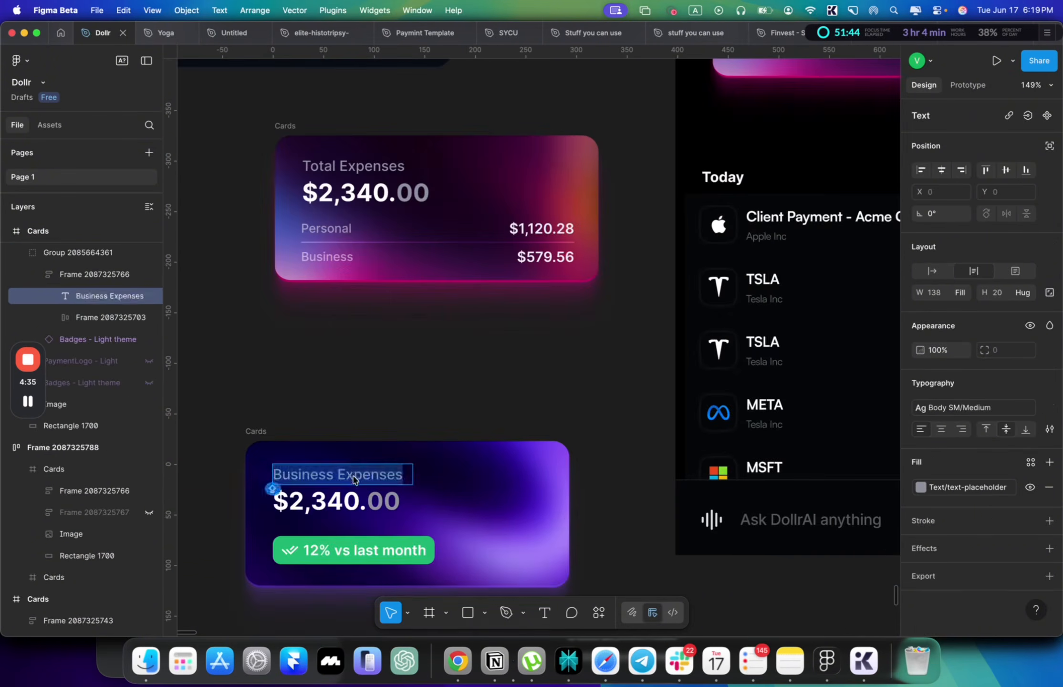
text(Total i)
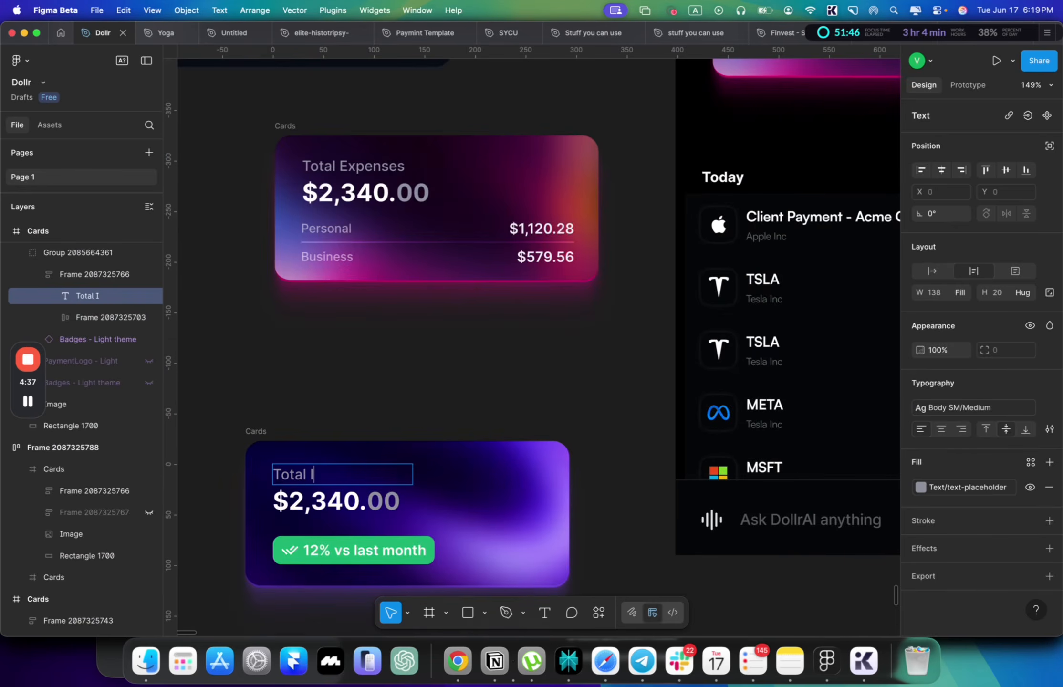
Step: Complete the blue card's title as "Total Income" and delete its green "12% vs last month" badge
text(ncome)
key(Escape)
click(391, 548)
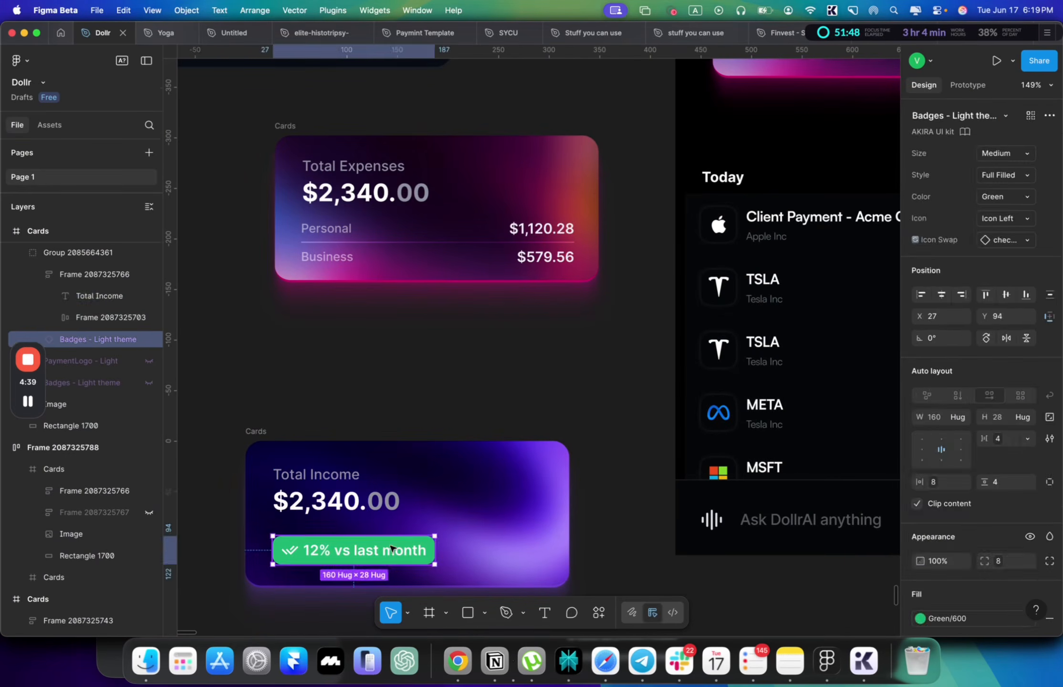
key(Delete)
Step: Copy the Personal and Business rows from the Total Expenses card into the Total Income card
click(429, 232)
key(super+c)
click(336, 536)
key(super+v)
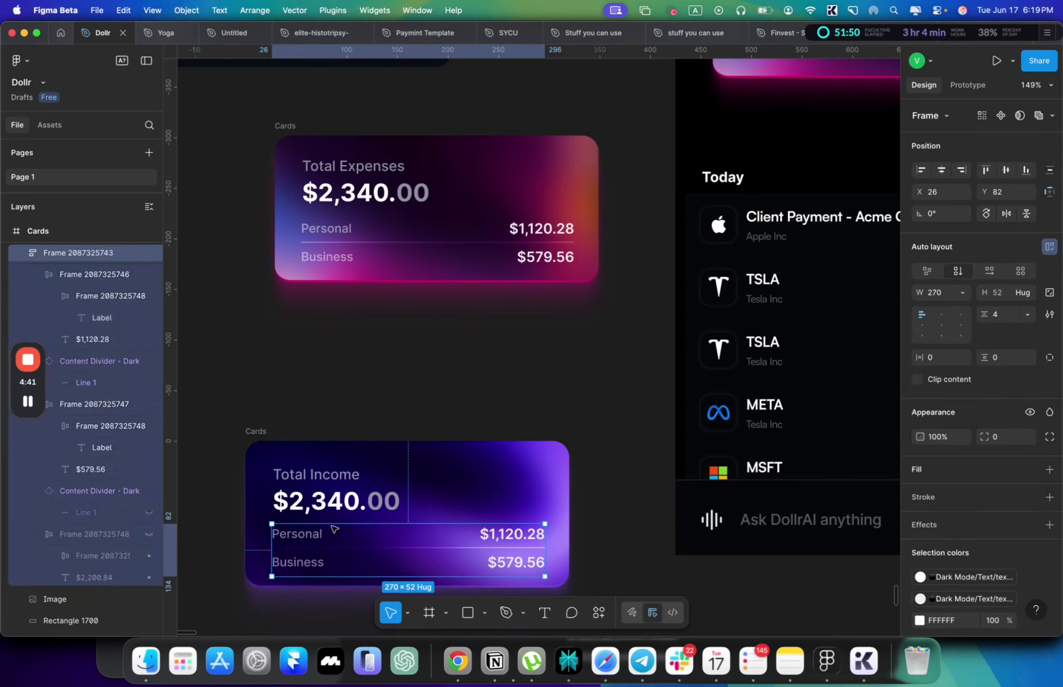
Step: Rename the Total Income card's Personal row to "Upwork" and set its amount to $4,120.28
double_click(334, 529)
text(Upwor)
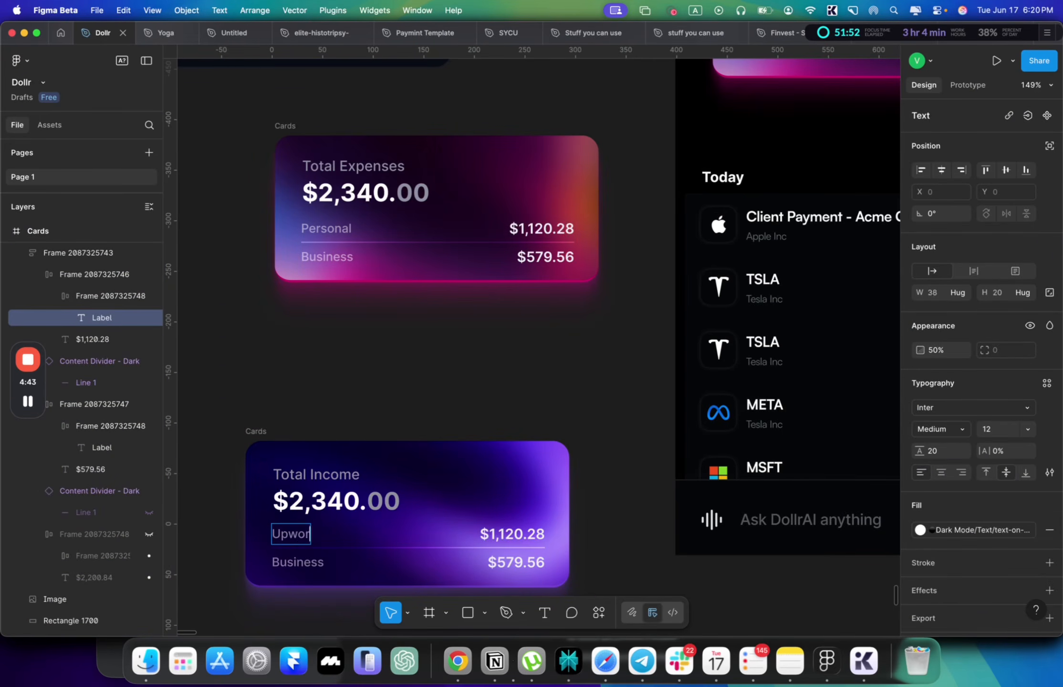
text(k)
double_click(495, 534)
key(BackSpace)
text(4)
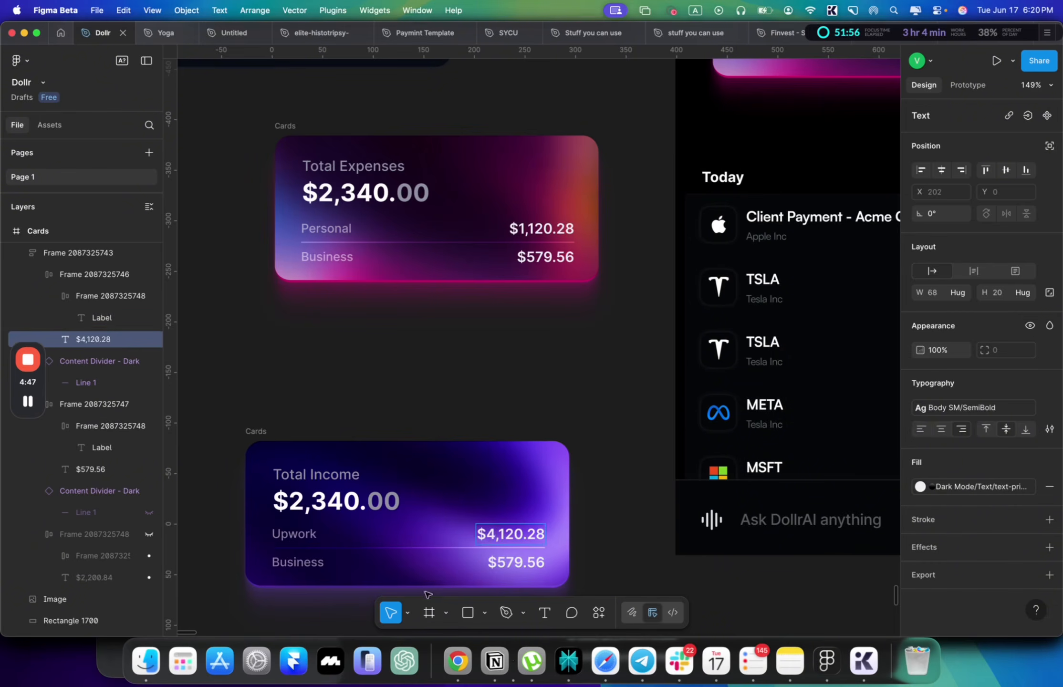
Step: Rename the Total Income card's Business row to "Youtube" and deselect it
double_click(311, 561)
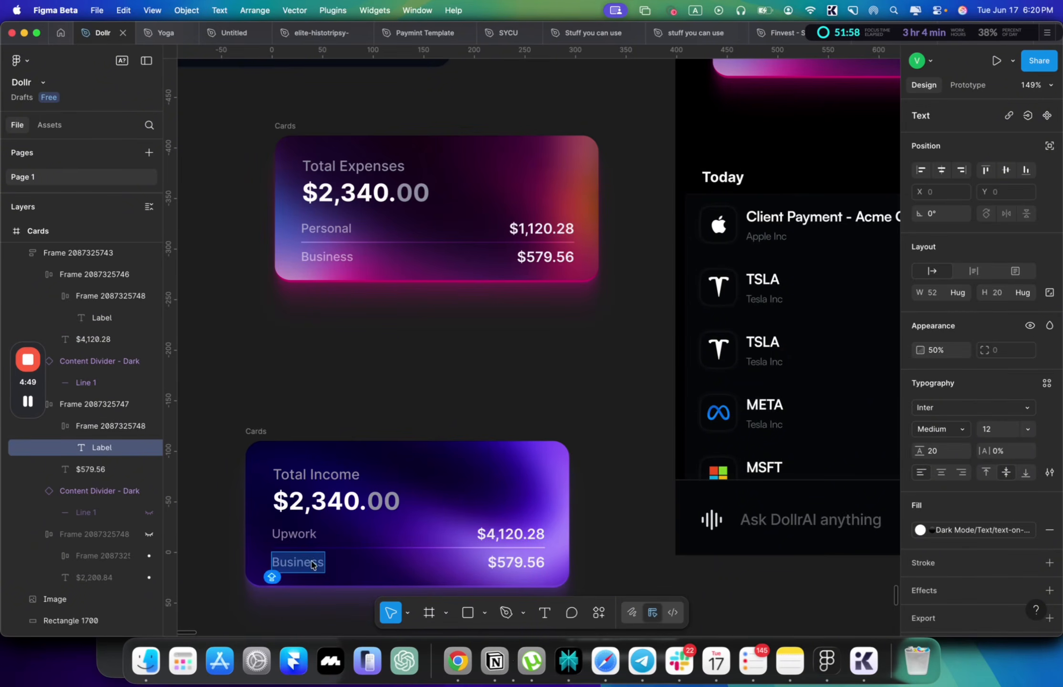
text(Youtube)
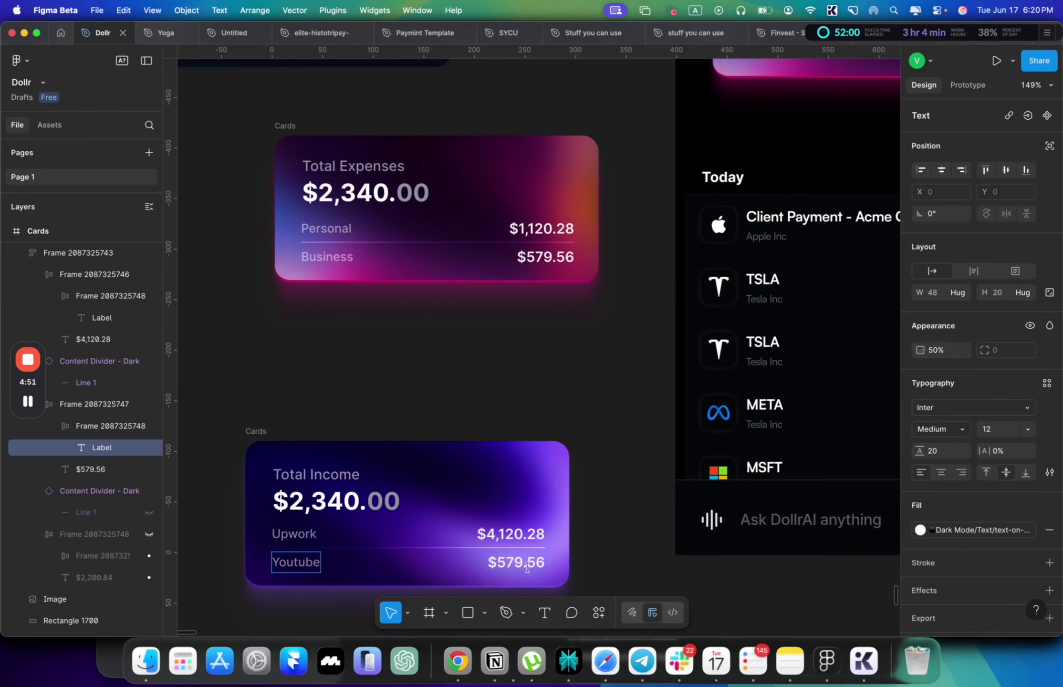
click(614, 546)
click(614, 547)
Step: Move the Total Income card into the V2 screen beside the Total Expenses card, then shift both cards slightly left
scroll(614, 547, down, 4)
scroll(614, 547, down, 2)
scroll(405, 378, up, 2)
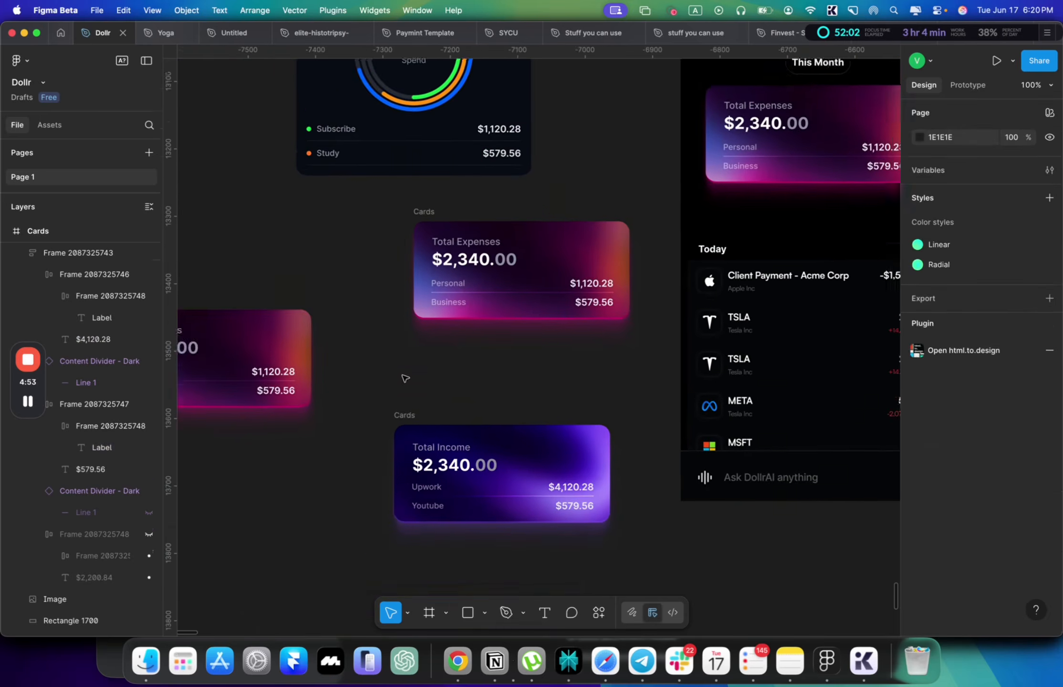
drag(387, 453, 735, 128)
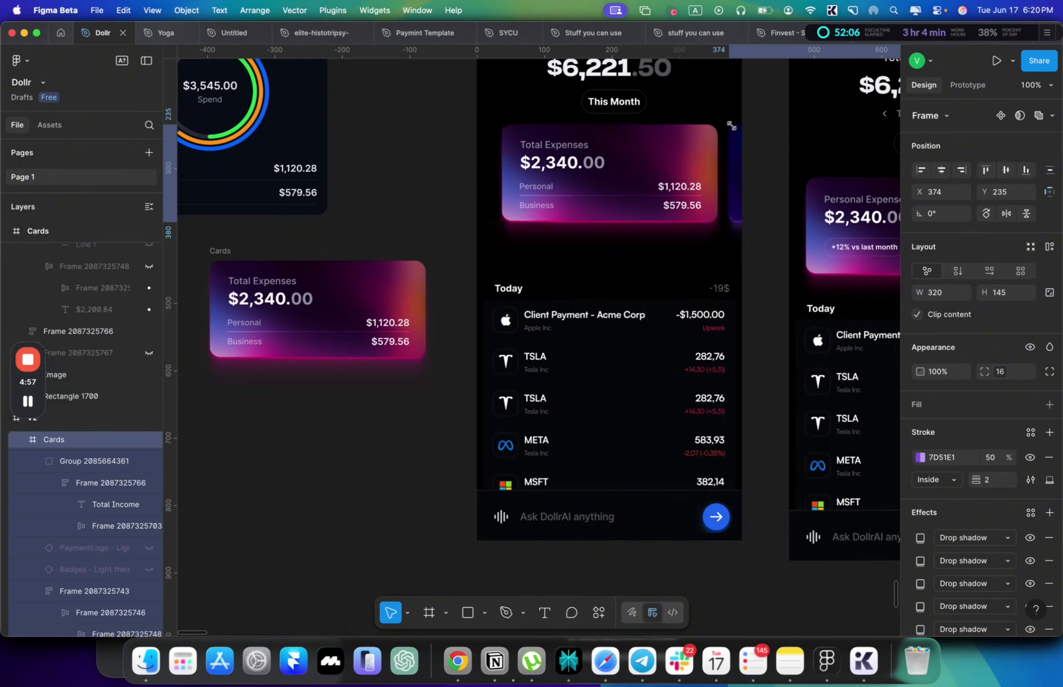
shift+click(631, 143)
drag(631, 142, 624, 143)
scroll(702, 183, up, 2)
click(712, 192)
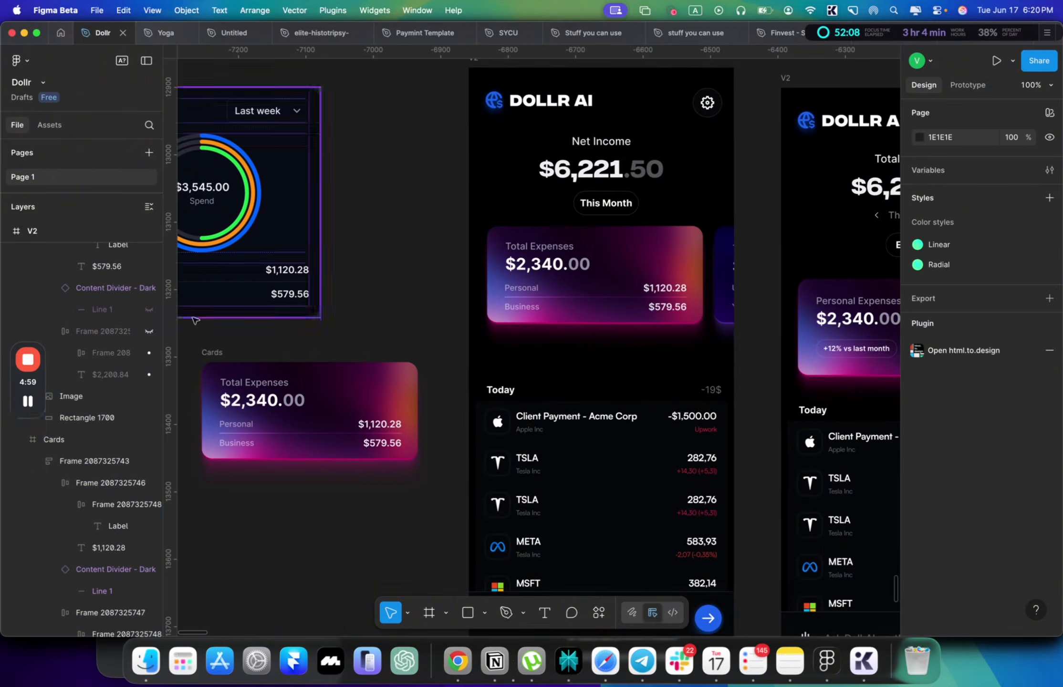
click(28, 401)
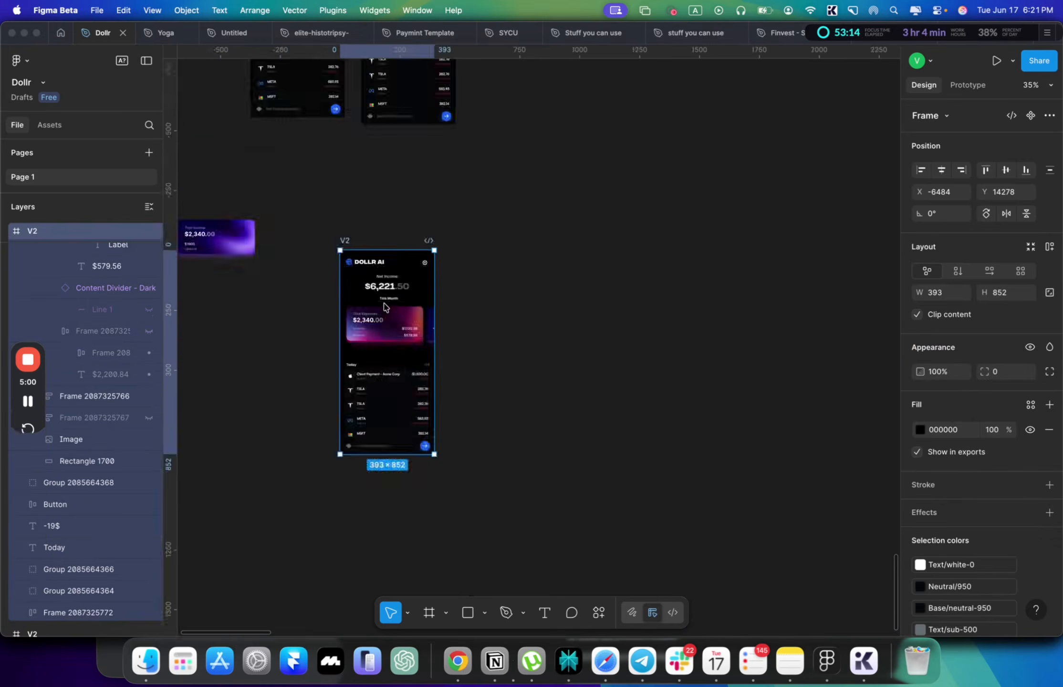
scroll(386, 297, up, 5)
scroll(386, 298, down, 5)
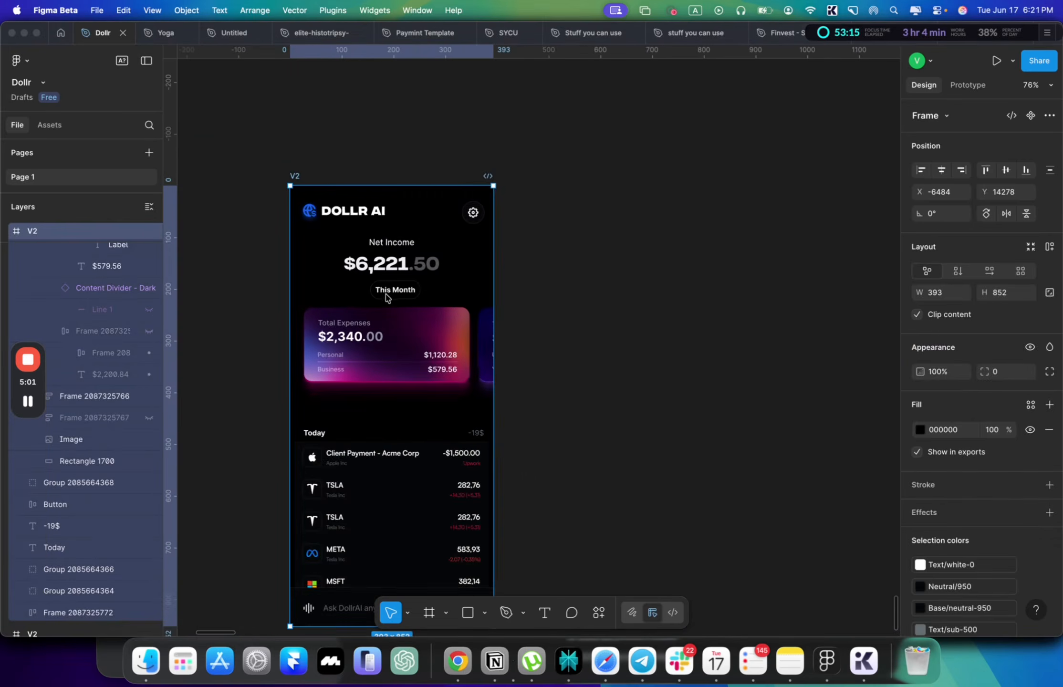
scroll(398, 289, down, 2)
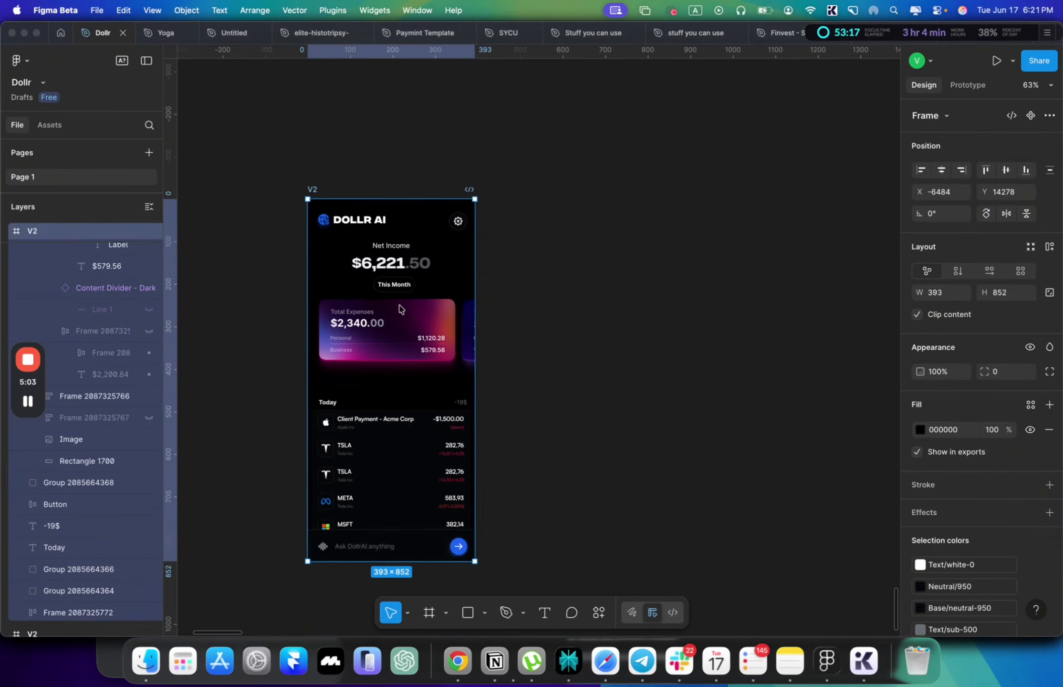
Step: Delete the gradient background images from the Total Expenses and Total Income cards in the duplicated V2 screen
click(403, 310)
shift+super+click(470, 308)
key(Delete)
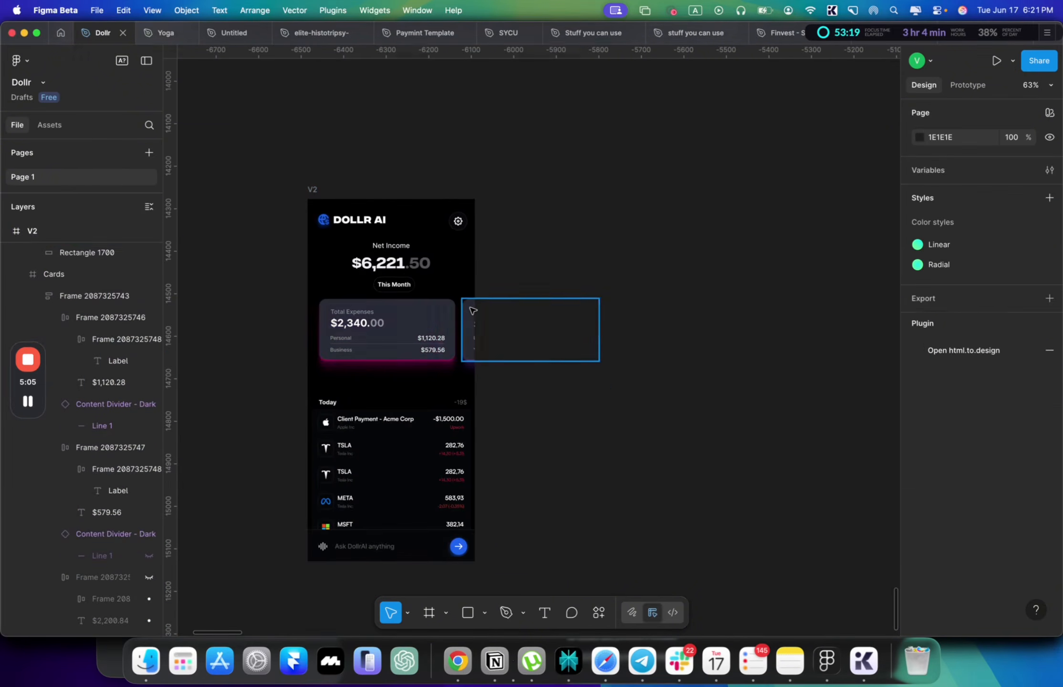
scroll(413, 309, up, 5)
super+click(415, 309)
click(539, 306)
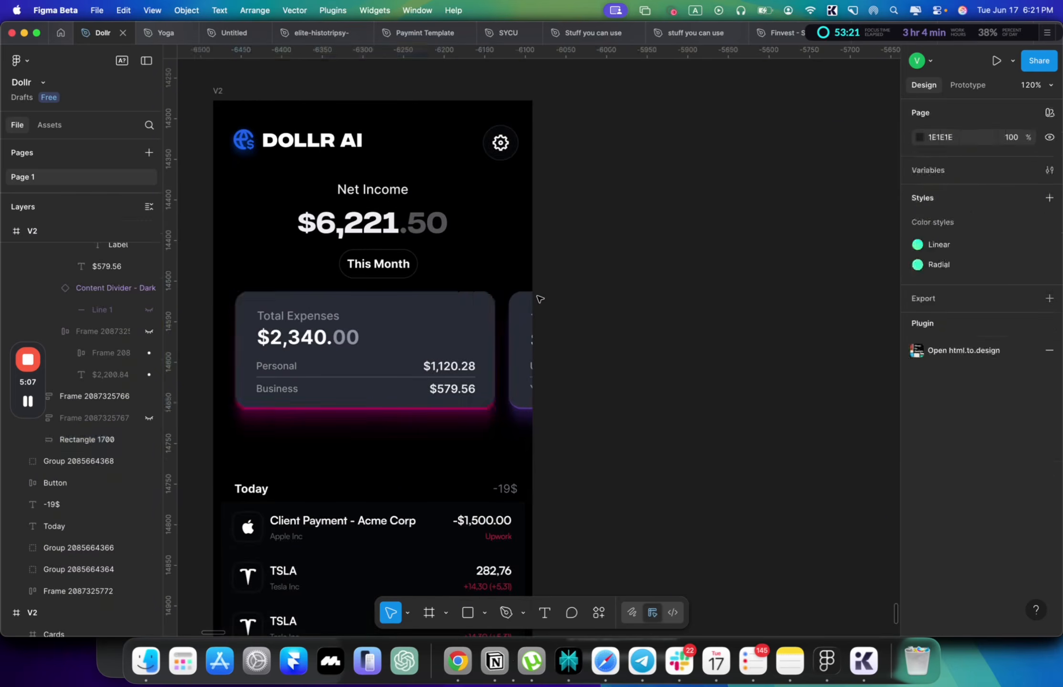
super+click(539, 306)
shift+super+click(399, 366)
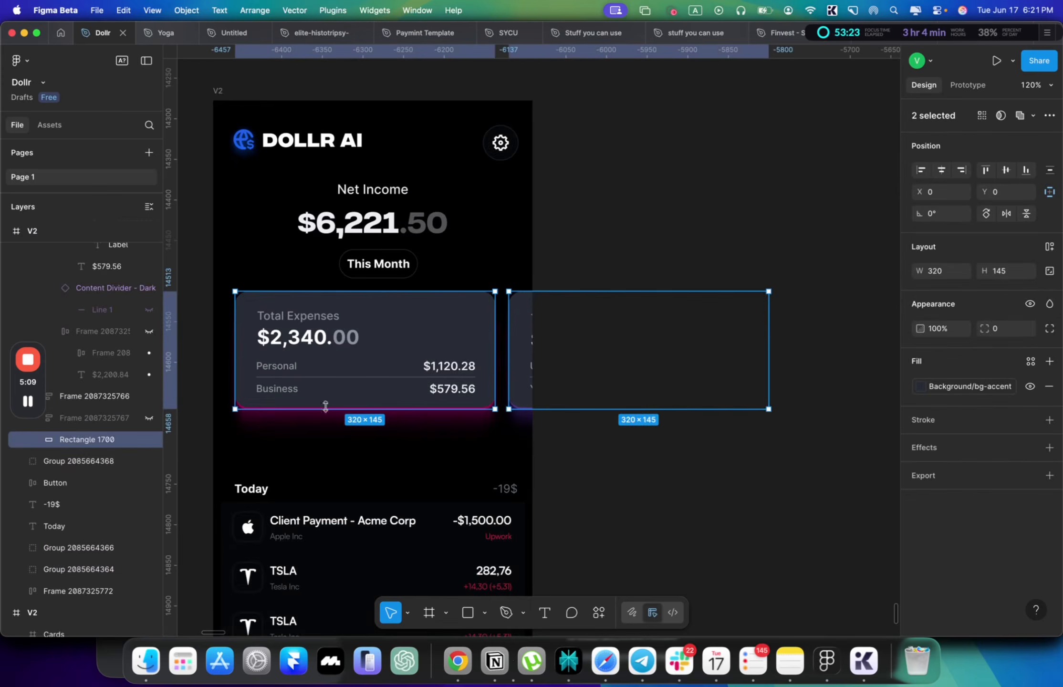
click(391, 271)
Step: Remove all drop shadows from the Total Income card in the duplicated V2 screen
click(482, 316)
shift+click(524, 317)
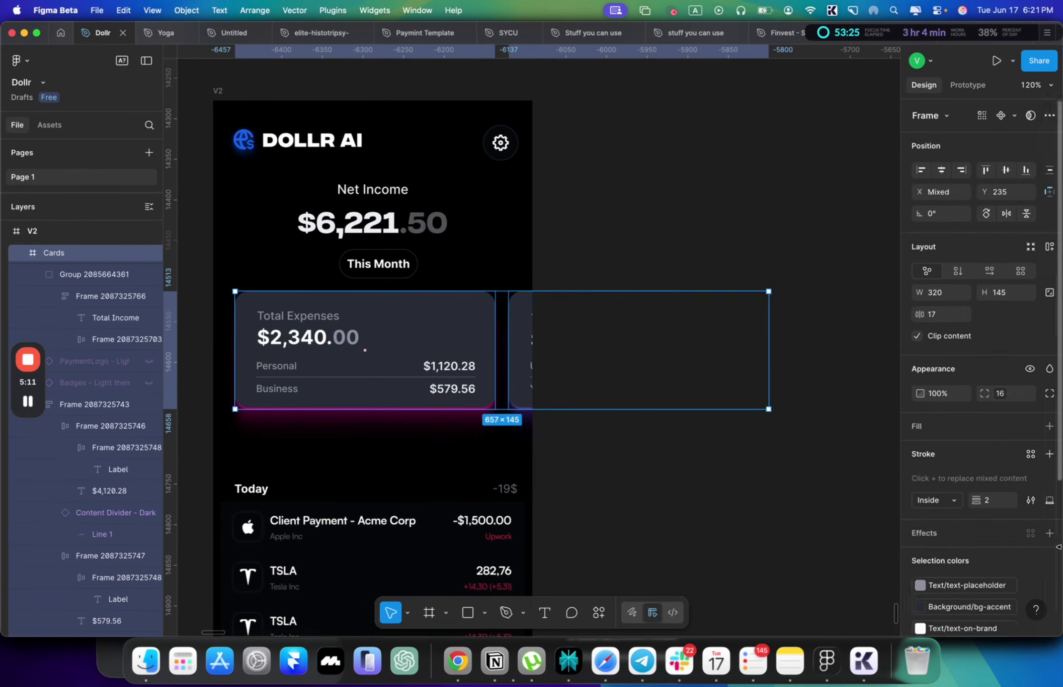
scroll(1026, 551, down, 3)
scroll(1027, 551, down, 2)
click(525, 335)
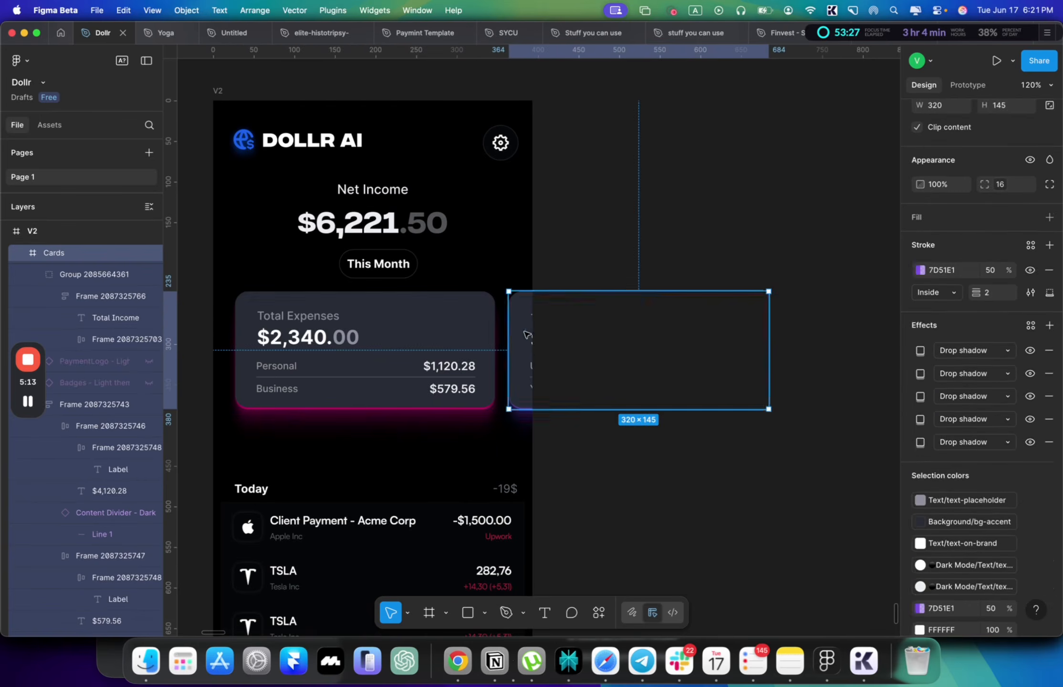
scroll(1047, 589, down, 1)
scroll(1048, 478, down, 2)
click(1049, 276)
click(1049, 275)
click(1049, 275)
click(1049, 275)
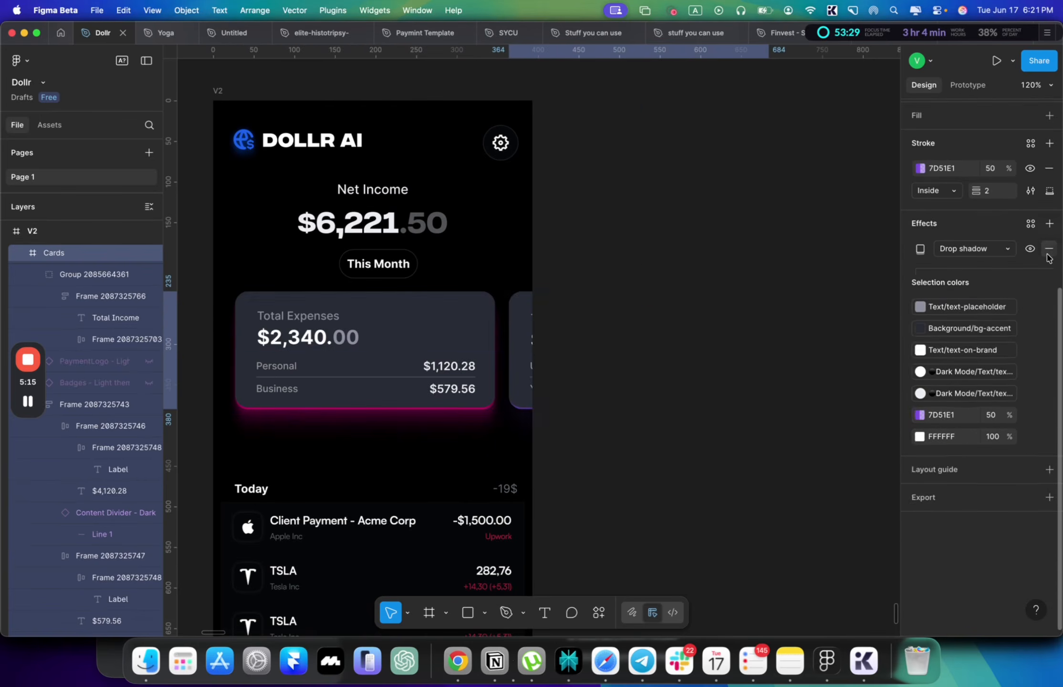
click(1049, 275)
Step: Remove the Total Expenses card's drop shadows and the strokes of both cards
click(491, 356)
click(1049, 248)
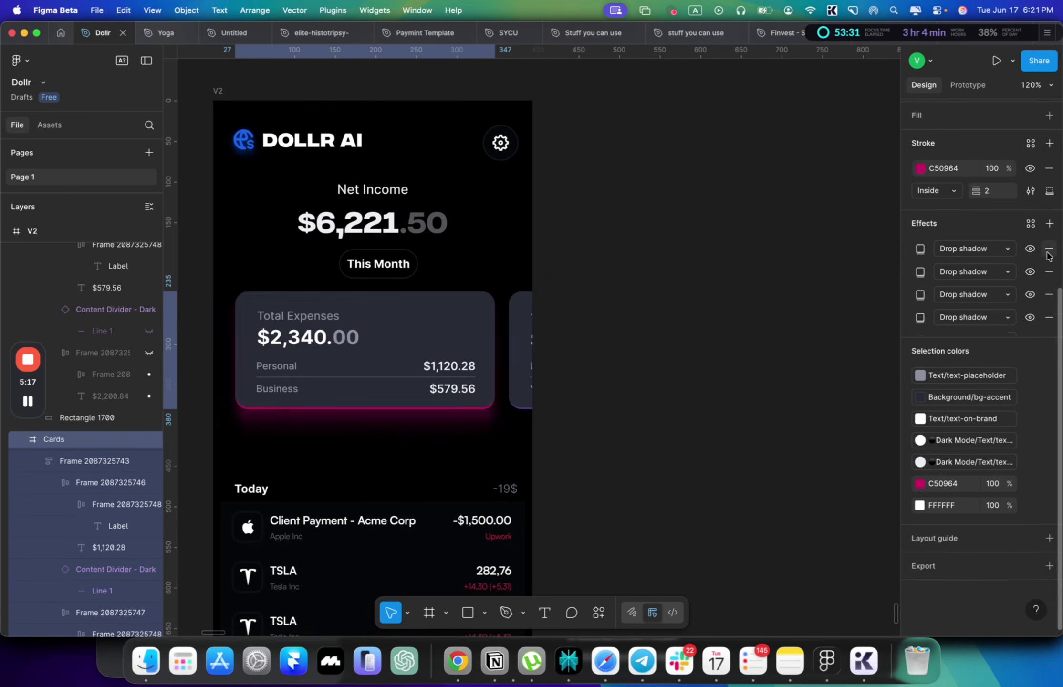
click(1049, 249)
click(1049, 249)
click(1049, 249)
click(1049, 254)
click(533, 347)
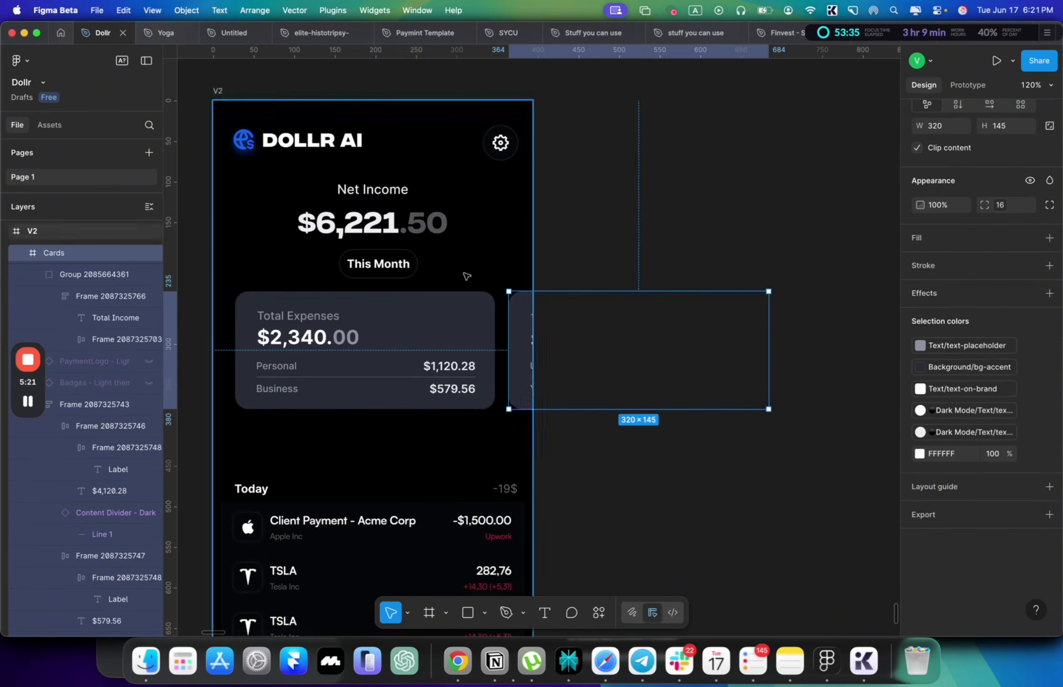
Step: Delete the header, net income block, transaction list and Ask DollrAI bar from the duplicated V2 frame, keeping only the two cards
scroll(451, 260, down, 5)
click(436, 232)
key(BackSpace)
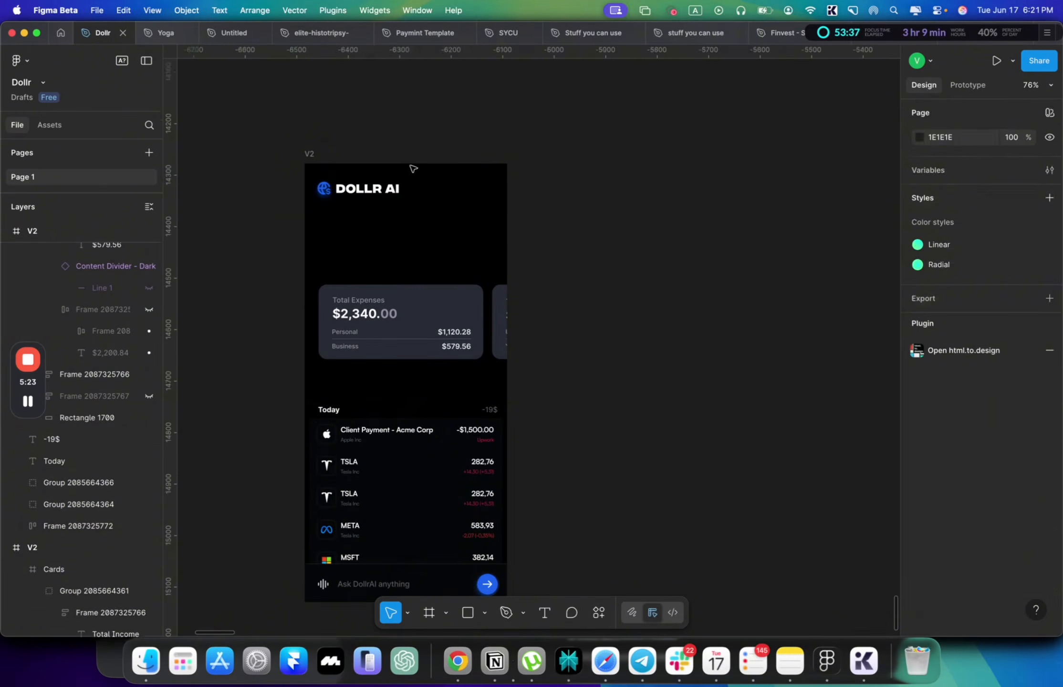
click(401, 185)
key(BackSpace)
drag(522, 390, 335, 632)
key(BackSpace)
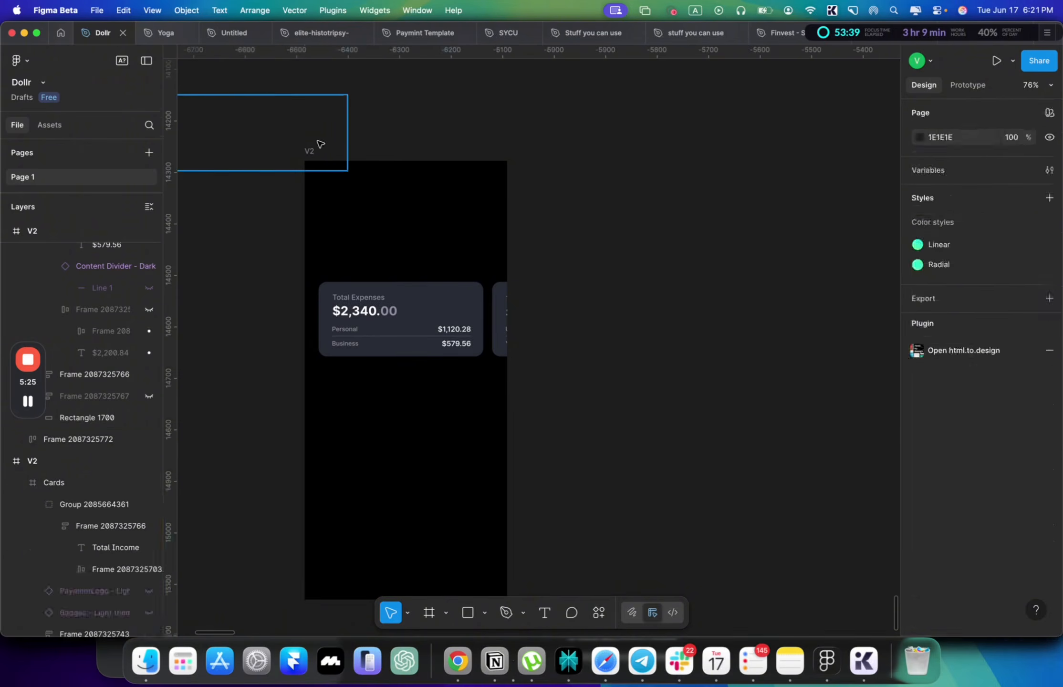
Step: Resize the V2 frame to about 527 × 249 so it closely surrounds the two cards and partly cuts off Total Income
click(311, 157)
key(Escape)
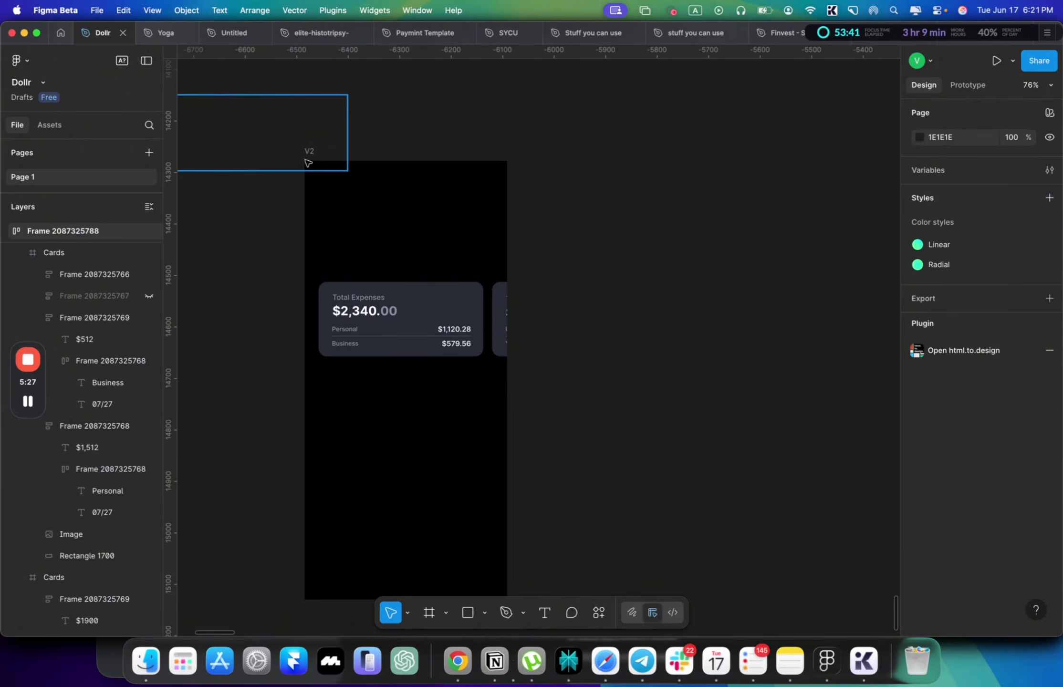
click(311, 153)
click(304, 158)
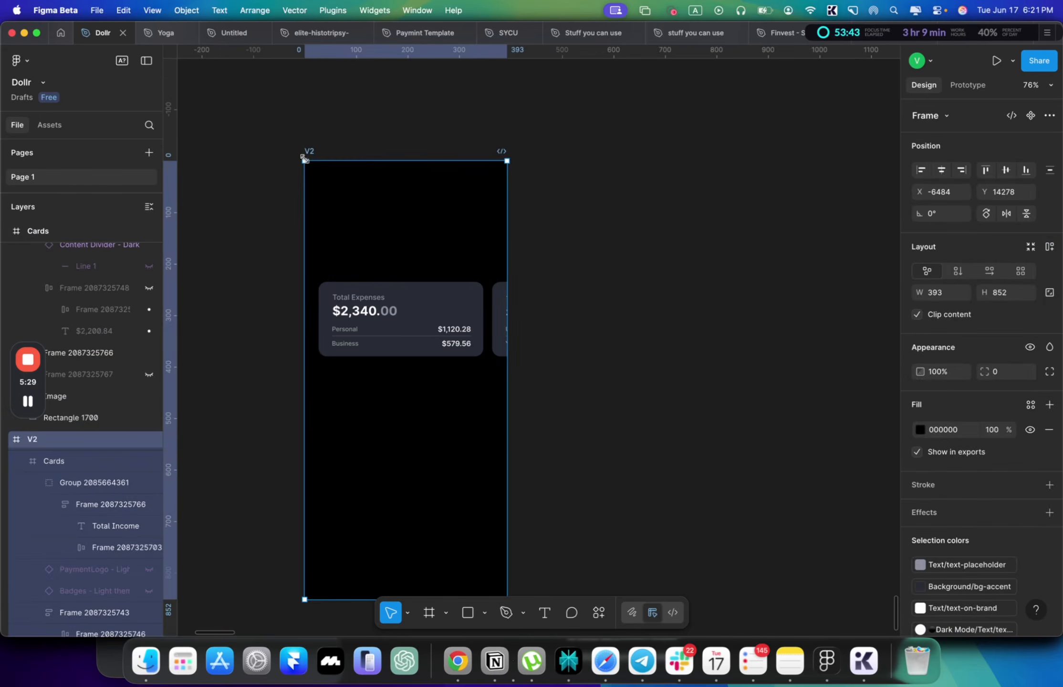
drag(509, 549, 575, 517)
scroll(505, 378, down, 5)
drag(503, 350, 503, 139)
scroll(503, 142, up, 6)
drag(503, 197, 504, 292)
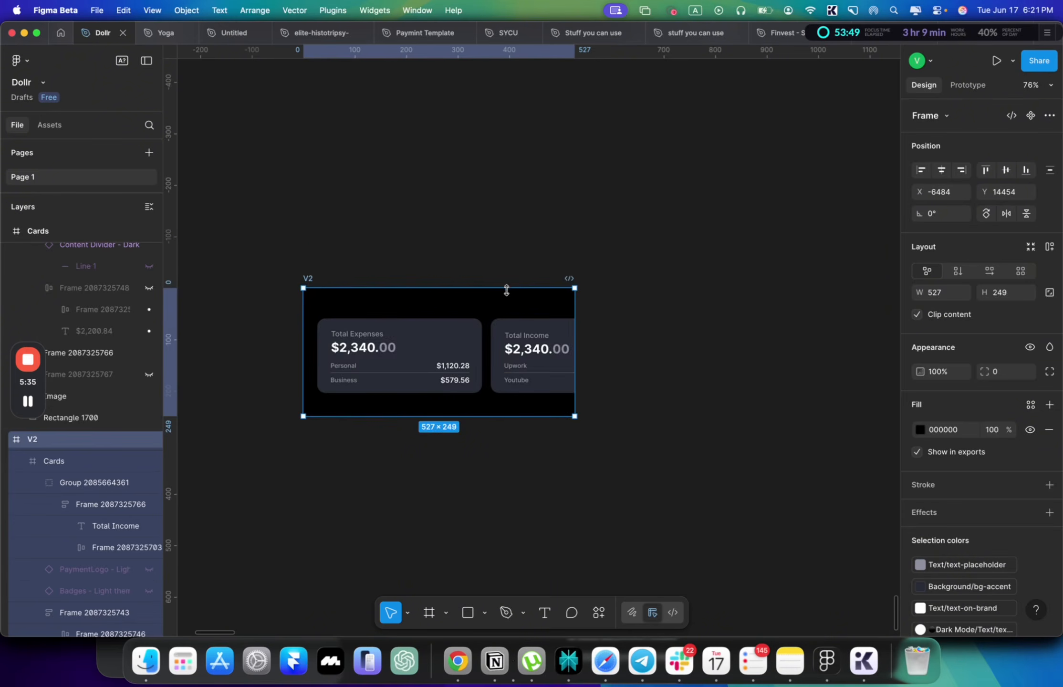
Step: Copy the cropped V2 frame to the clipboard as a PNG
right_click(501, 292)
mouse_move(587, 211)
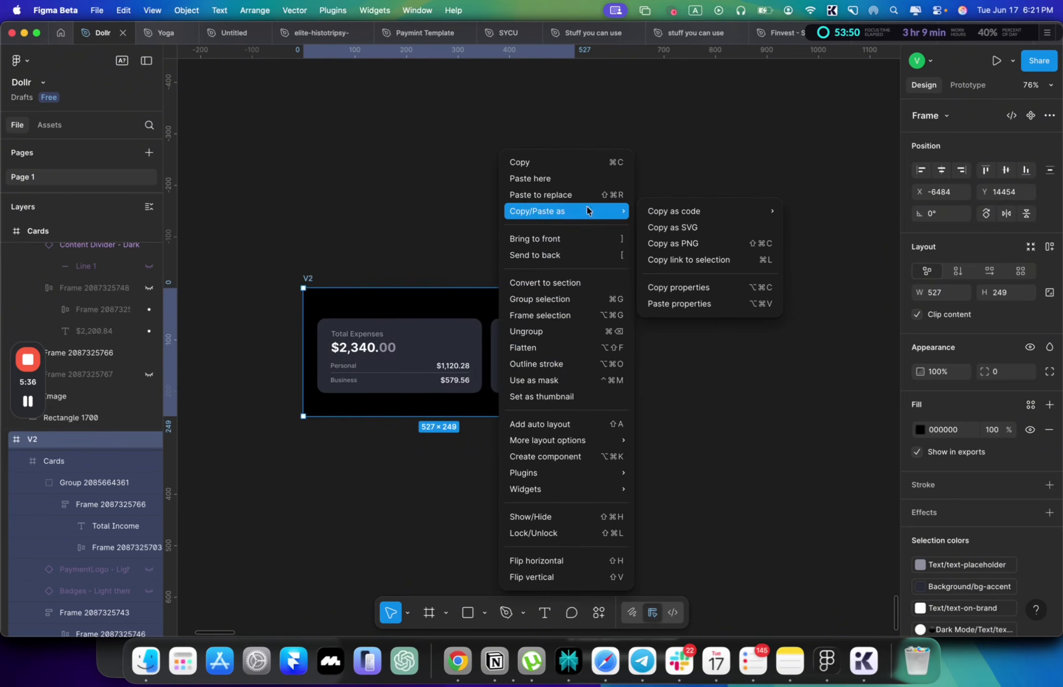
click(655, 244)
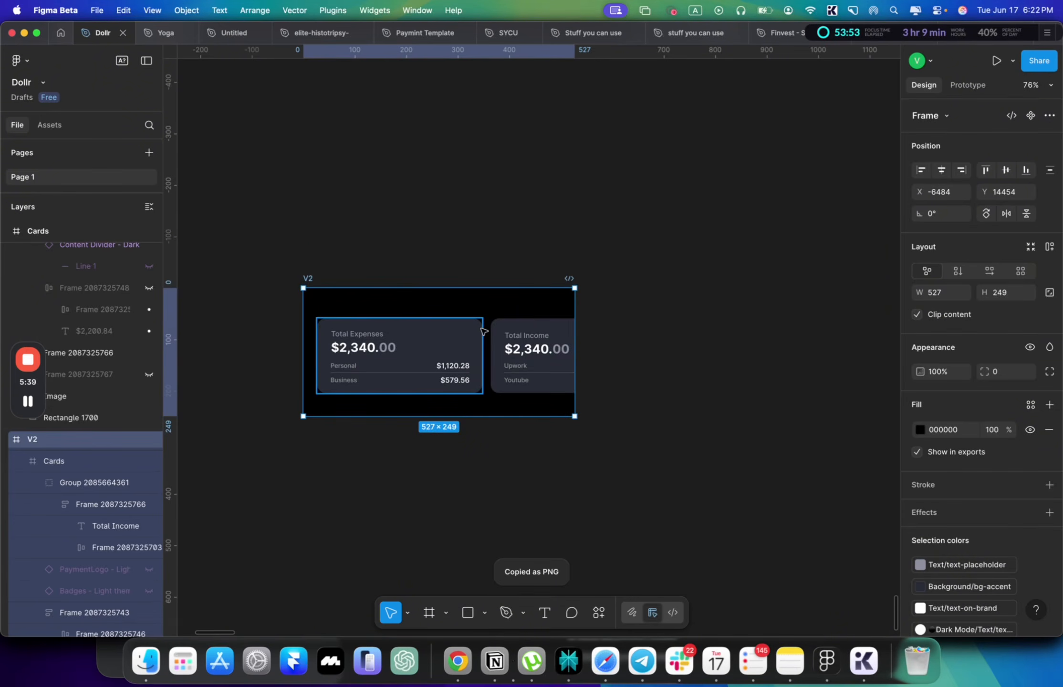
Step: Switch to Lovable in Chrome and begin a chat prompt: "follow exactly this design for two cards, don't change anything else just make this"
key(super+Tab)
key(super+Tab)
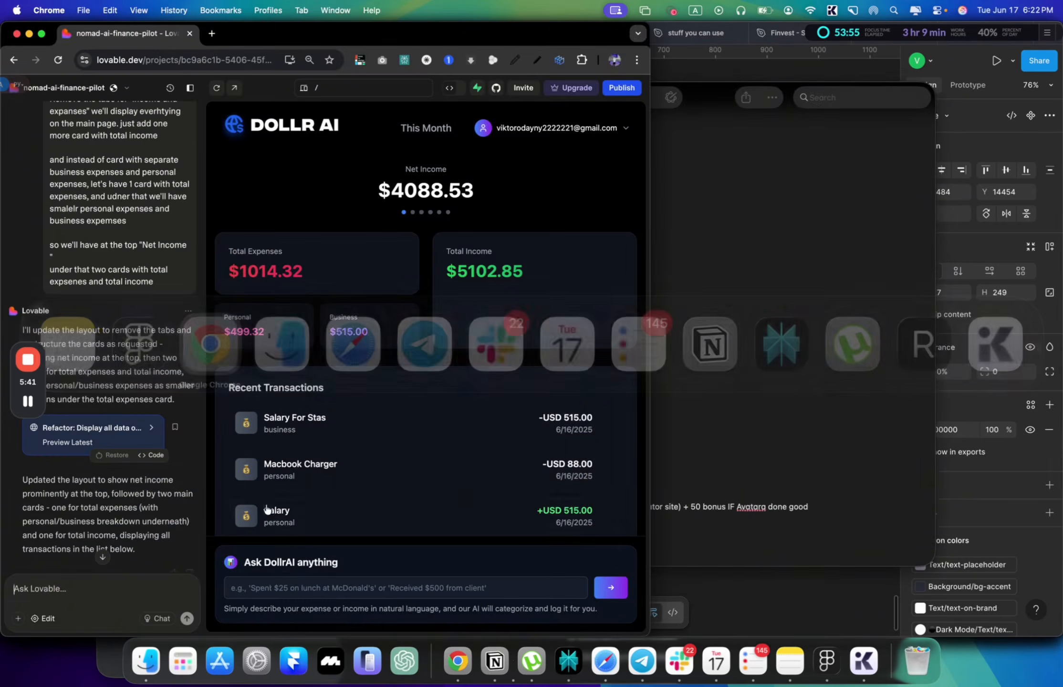
text(follow exactly this)
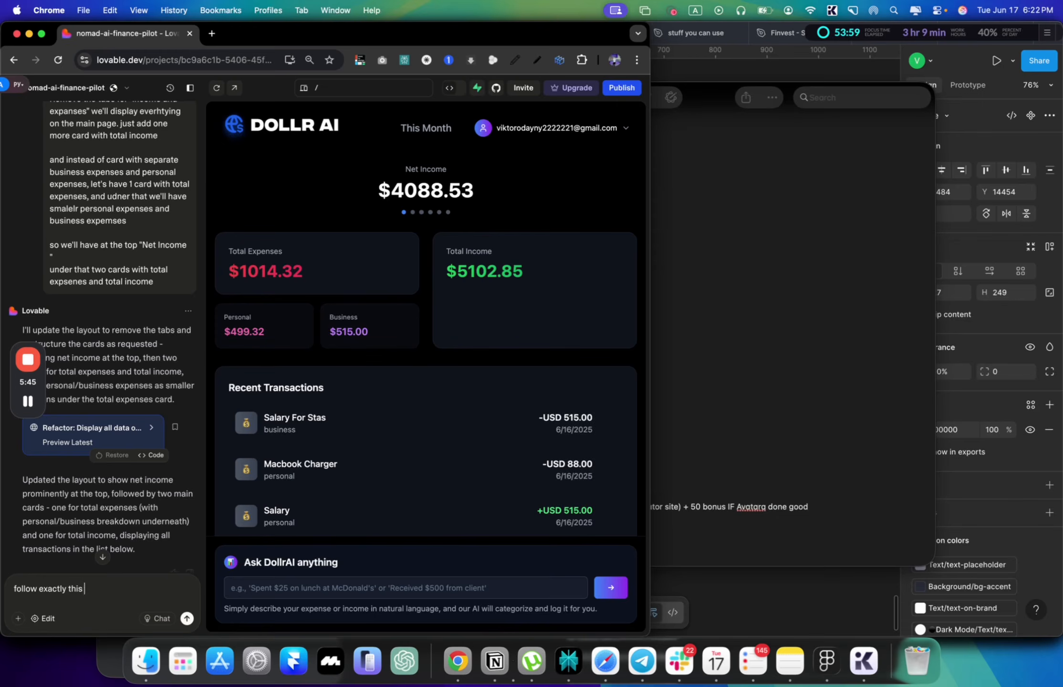
text( design for two cards , don't hcange anything else just make this)
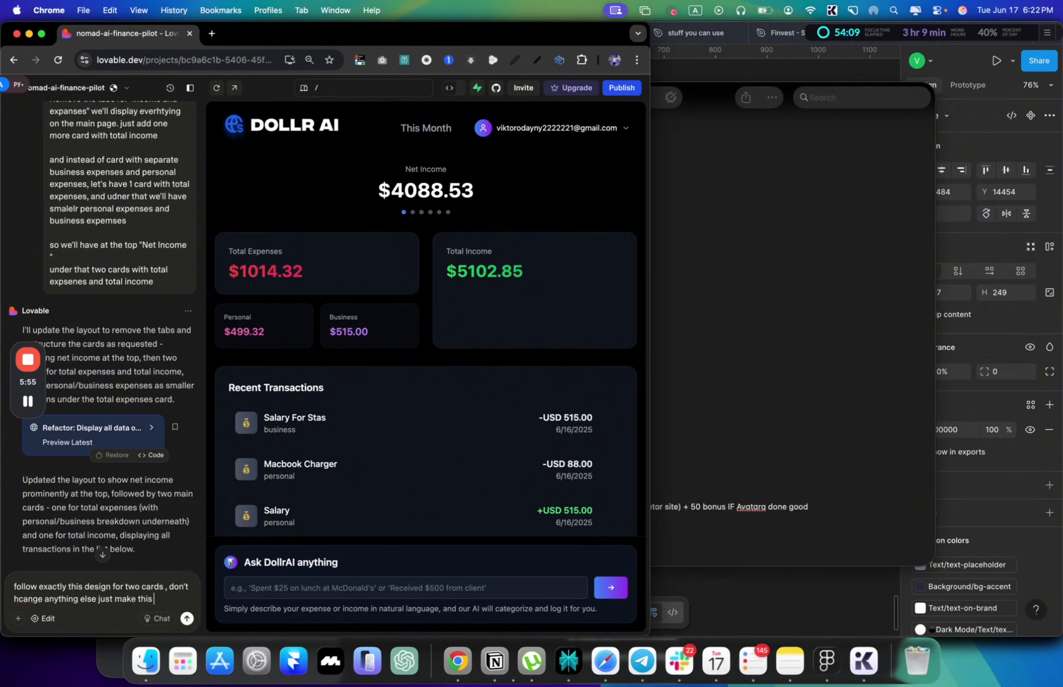
Step: Extend the prompt: as in the image, second card only about 10% visible, scroll or swipe to see the rest; attach the copied PNG
text(e iamge, so the second card is only visible f)
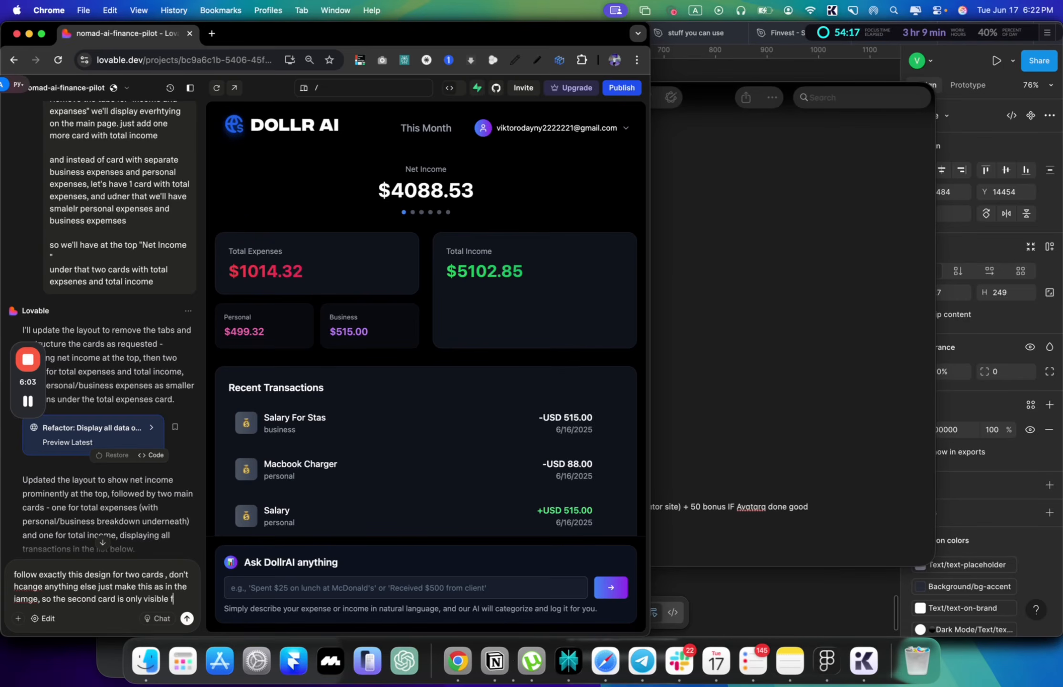
text(or about 10)
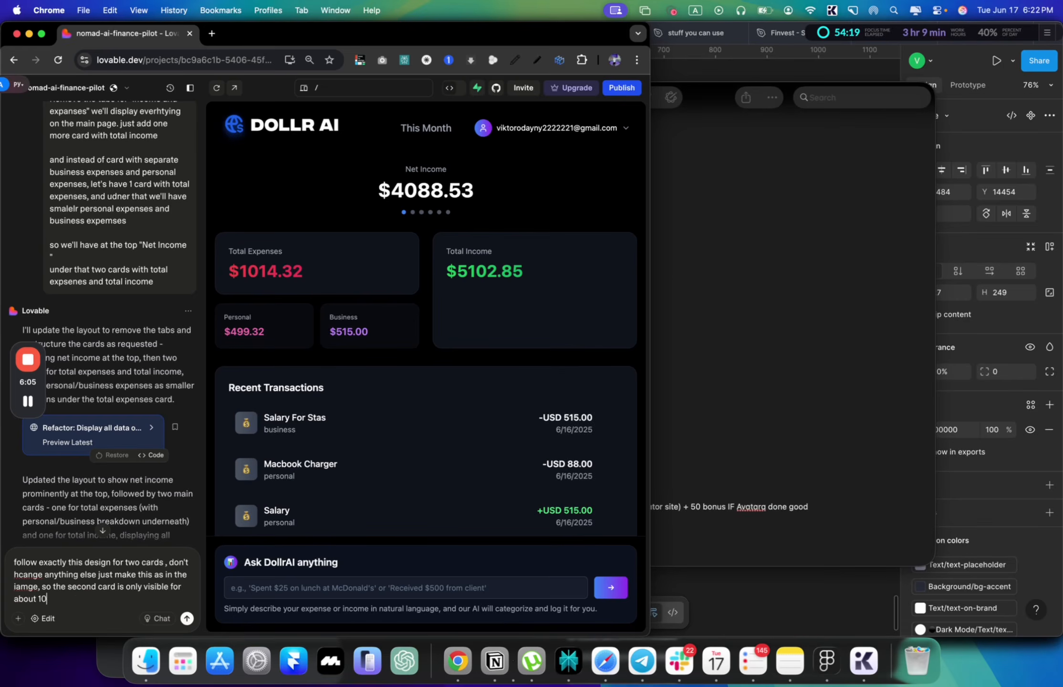
text(% and then you have to scross or)
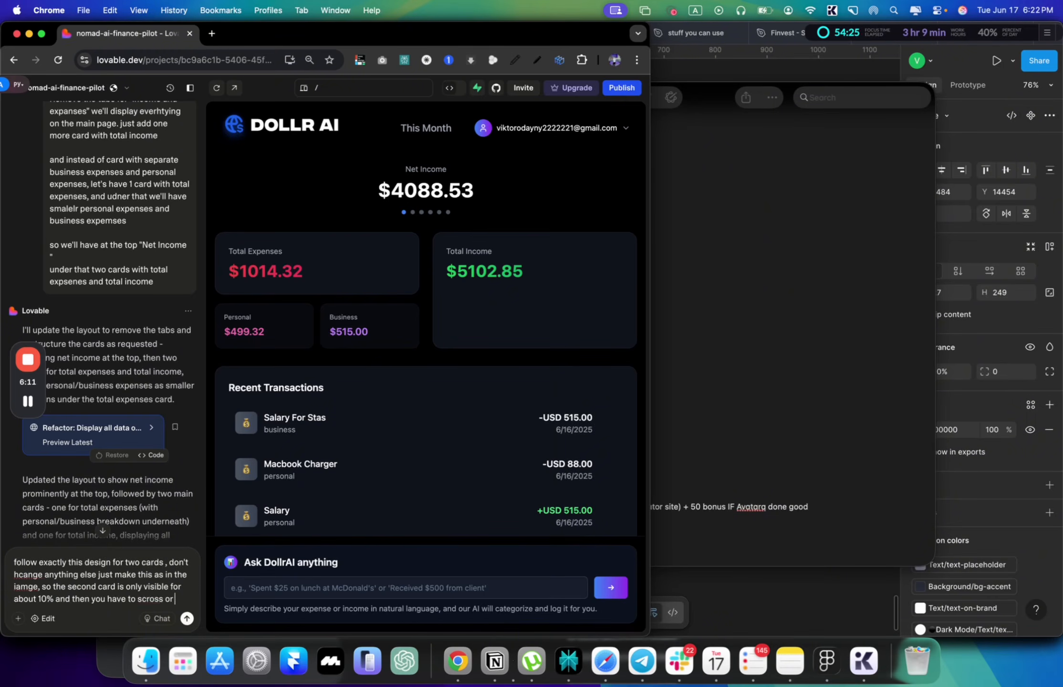
text( swipe to see the rest)
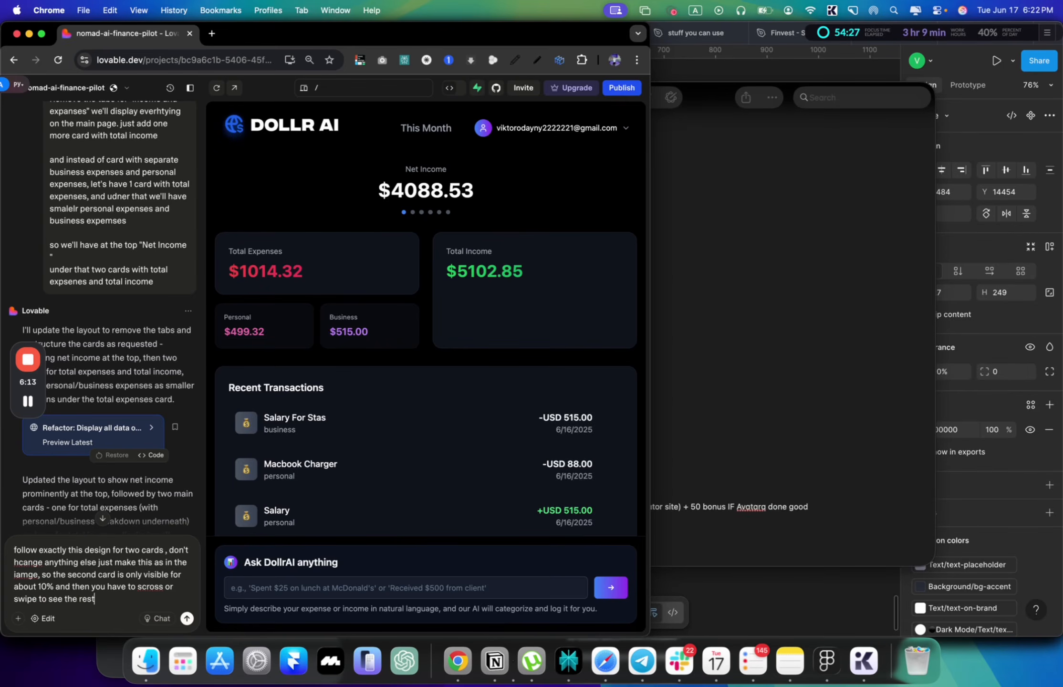
key(super+v)
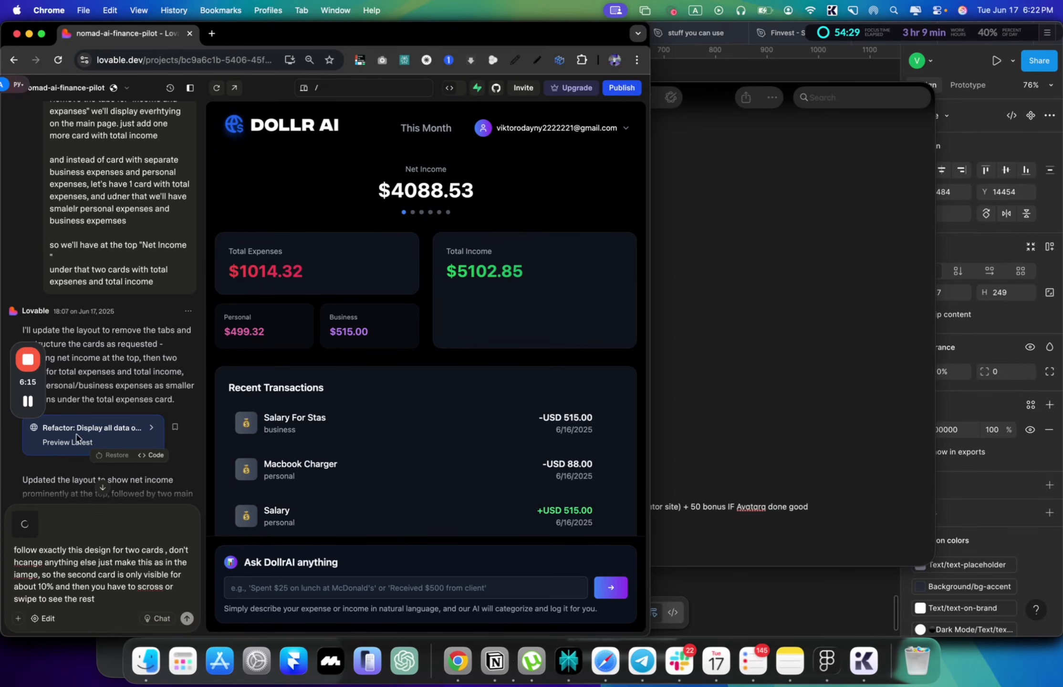
mouse_move(19, 389)
click(32, 409)
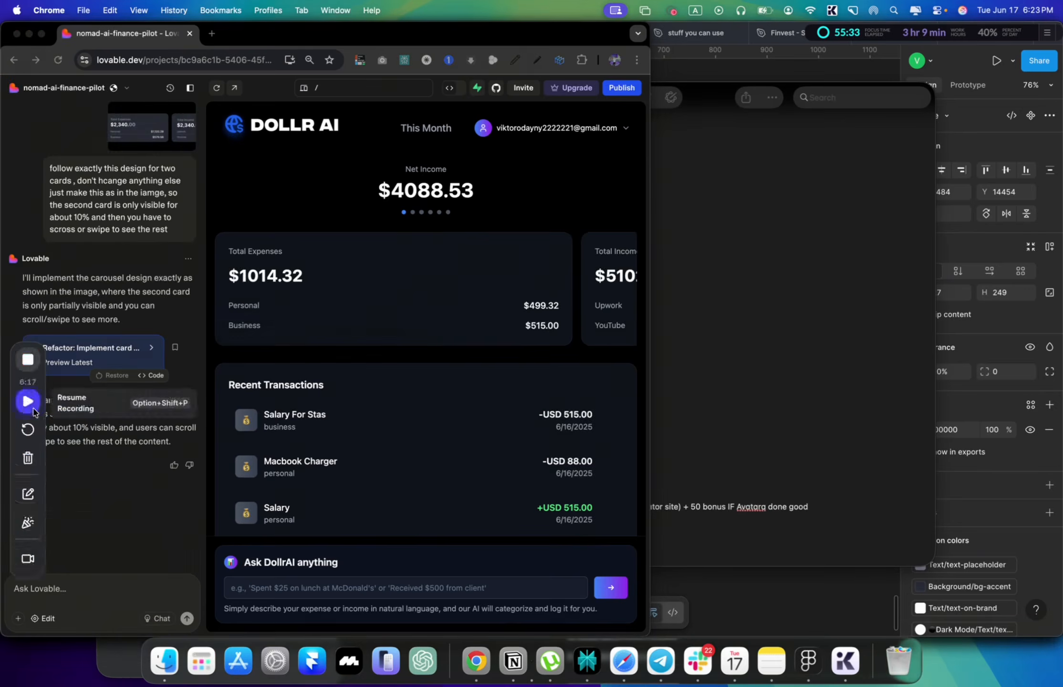
click(34, 411)
Step: Check the swipeable two-card layout and the Recent Transactions list in the DOLLR AI preview
drag(622, 300, 511, 278)
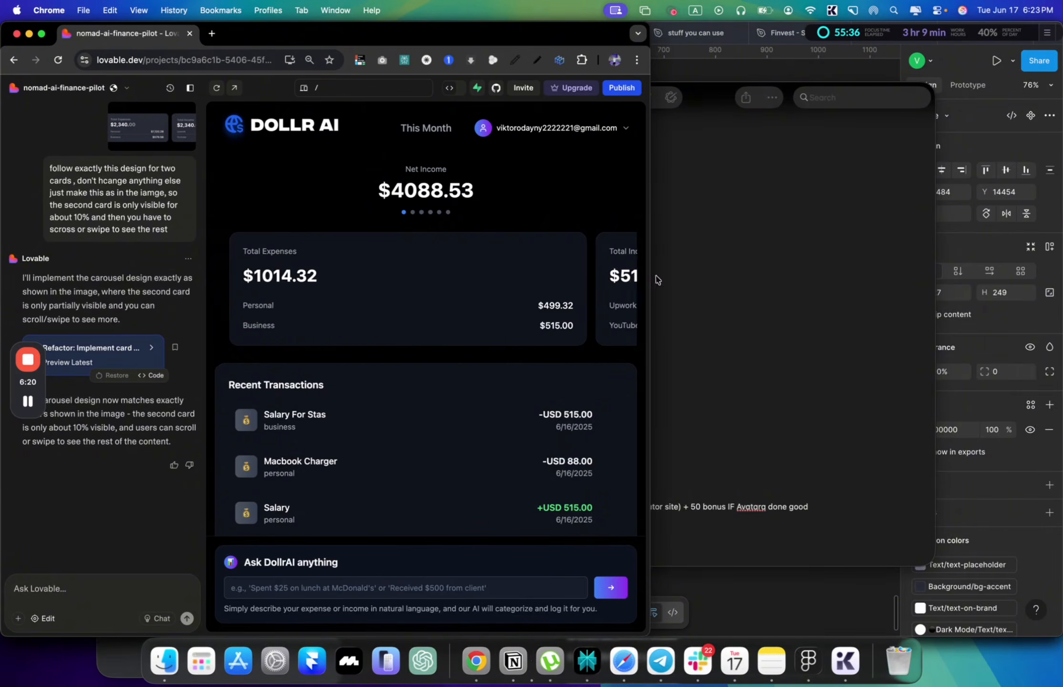
click(356, 583)
click(246, 574)
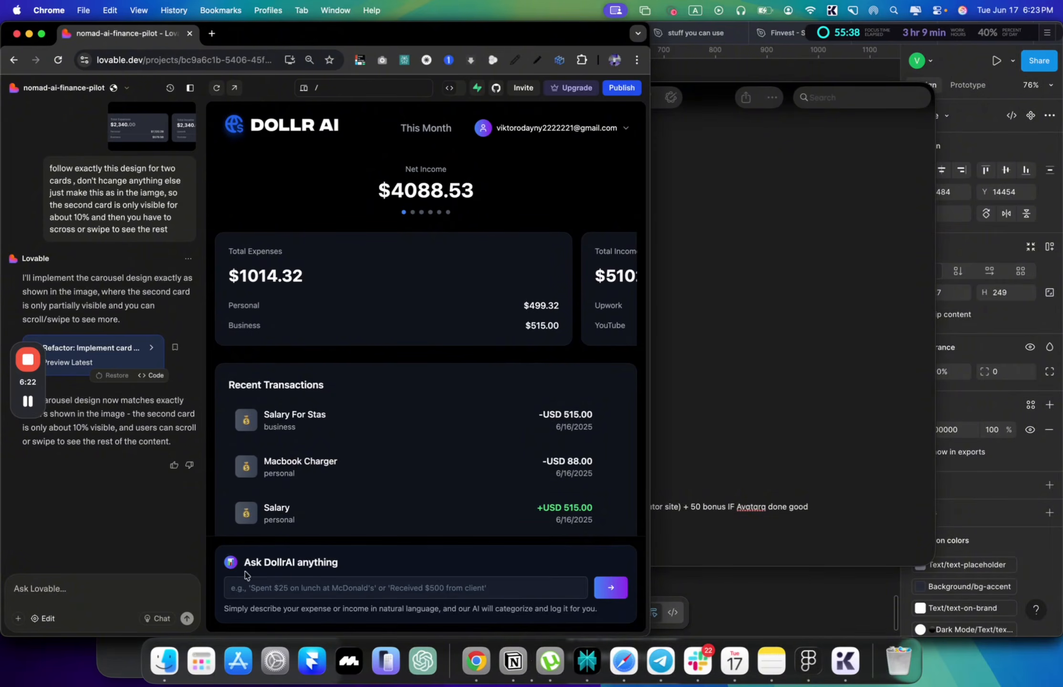
scroll(406, 482, down, 4)
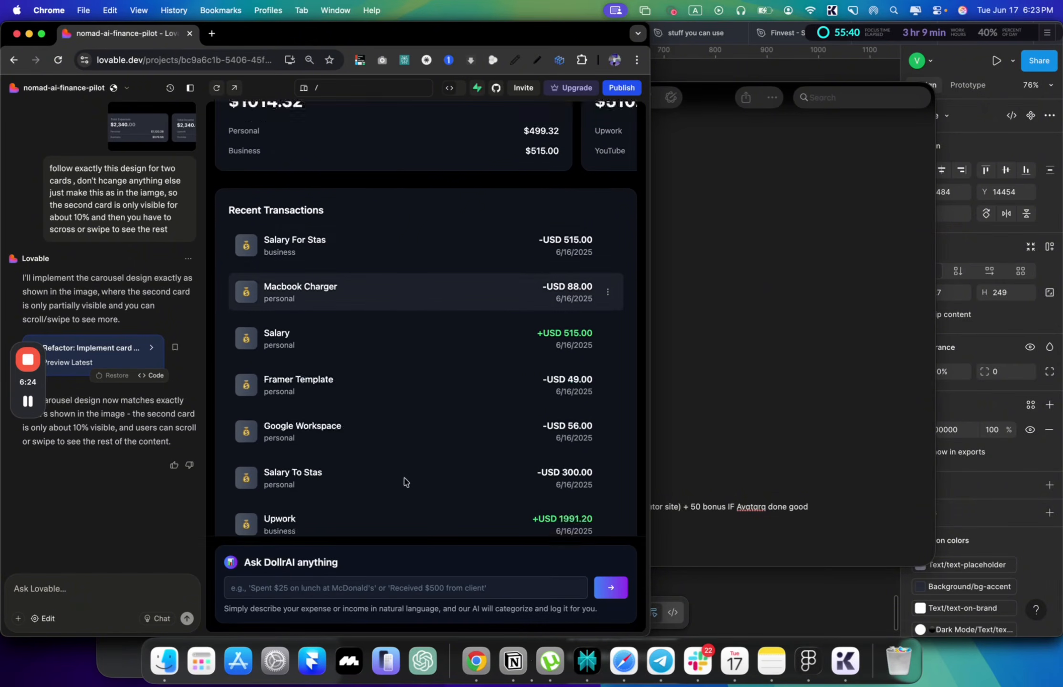
scroll(406, 482, up, 4)
Step: Enable visual editing in Lovable and switch to Figma to look over the mobile screen designs above the V2 frame
click(36, 620)
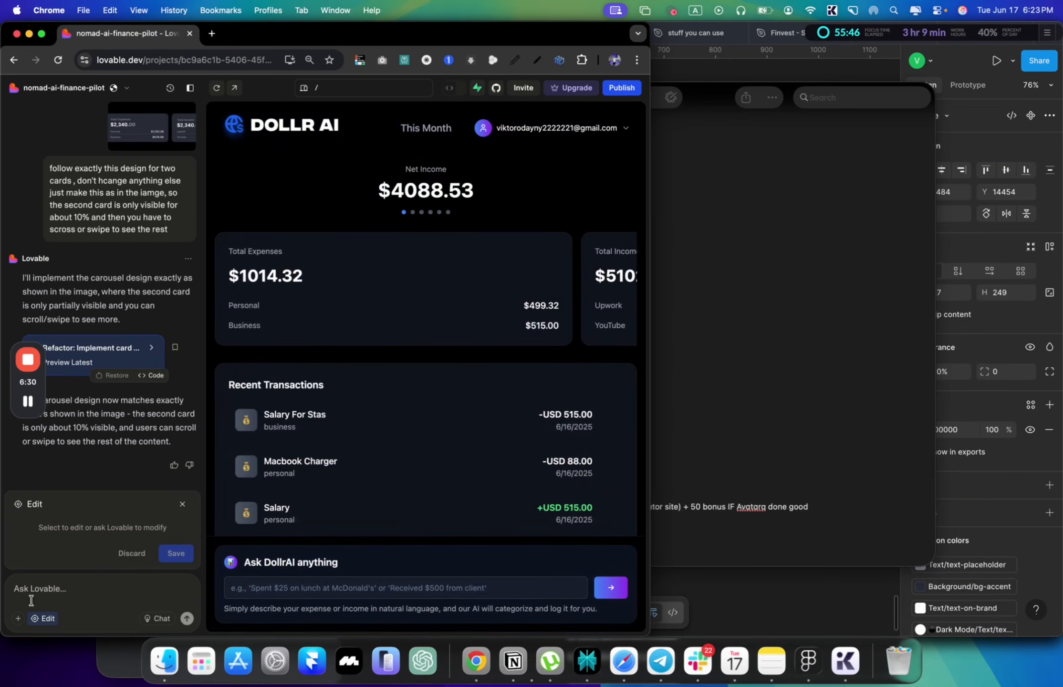
key(super+Tab)
key(super+Tab)
key(super+Tab)
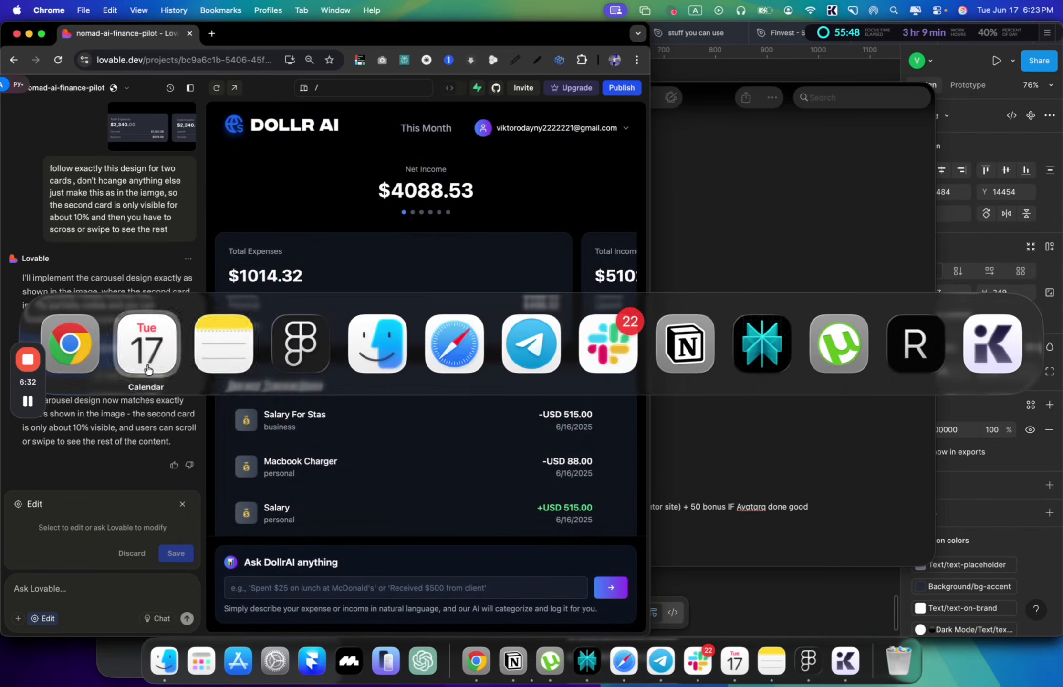
scroll(459, 348, down, 5)
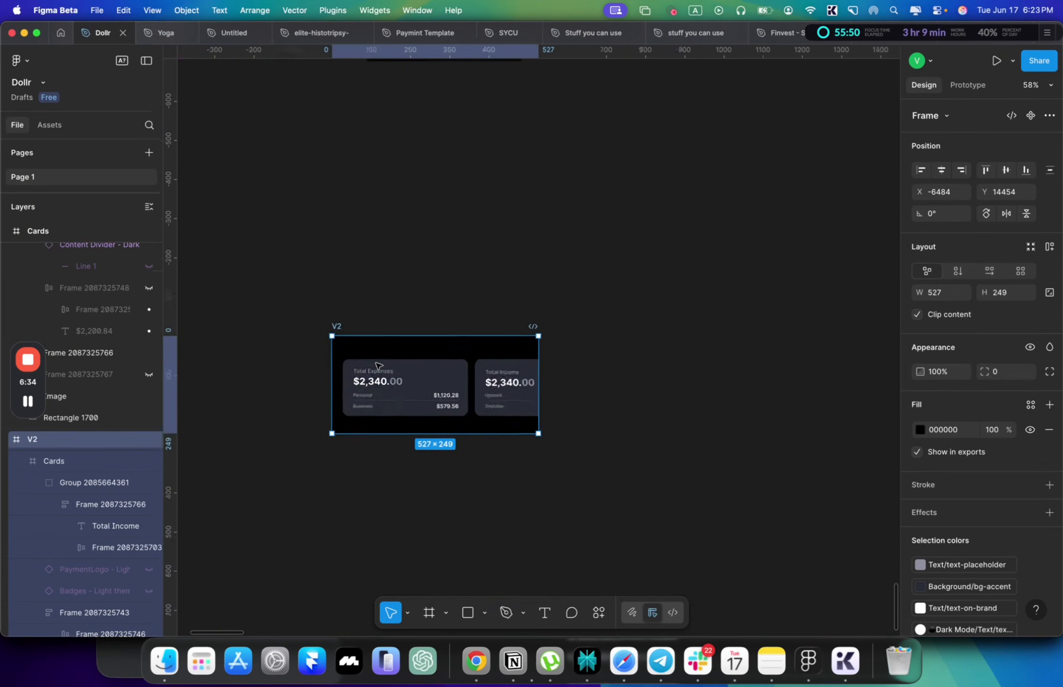
scroll(379, 366, left, 8)
scroll(430, 325, up, 6)
scroll(552, 214, up, 5)
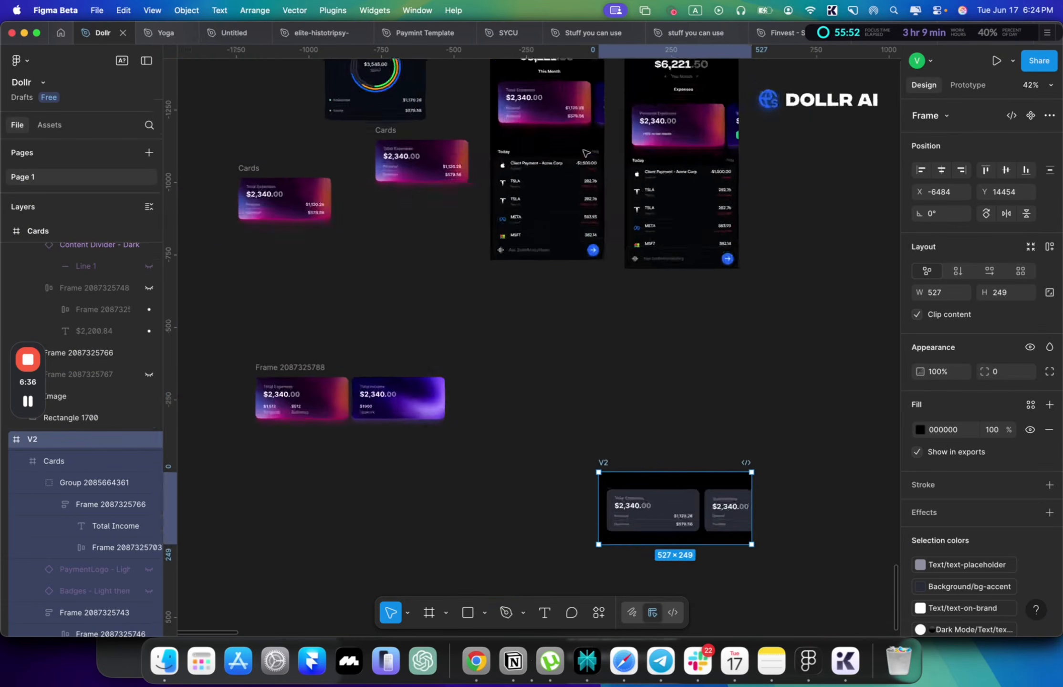
scroll(551, 214, down, 3)
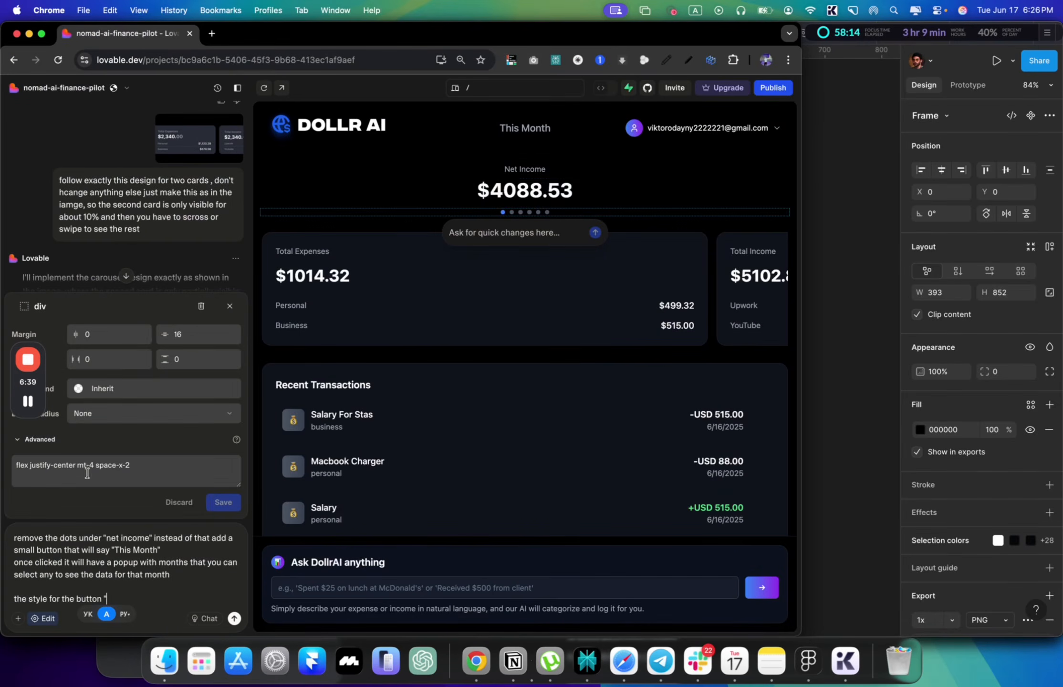
Step: In Figma, widen the This Month button under Net Income to about 115 px and ungroup the frame wrapping it
key(super+Tab)
scroll(587, 183, up, 5)
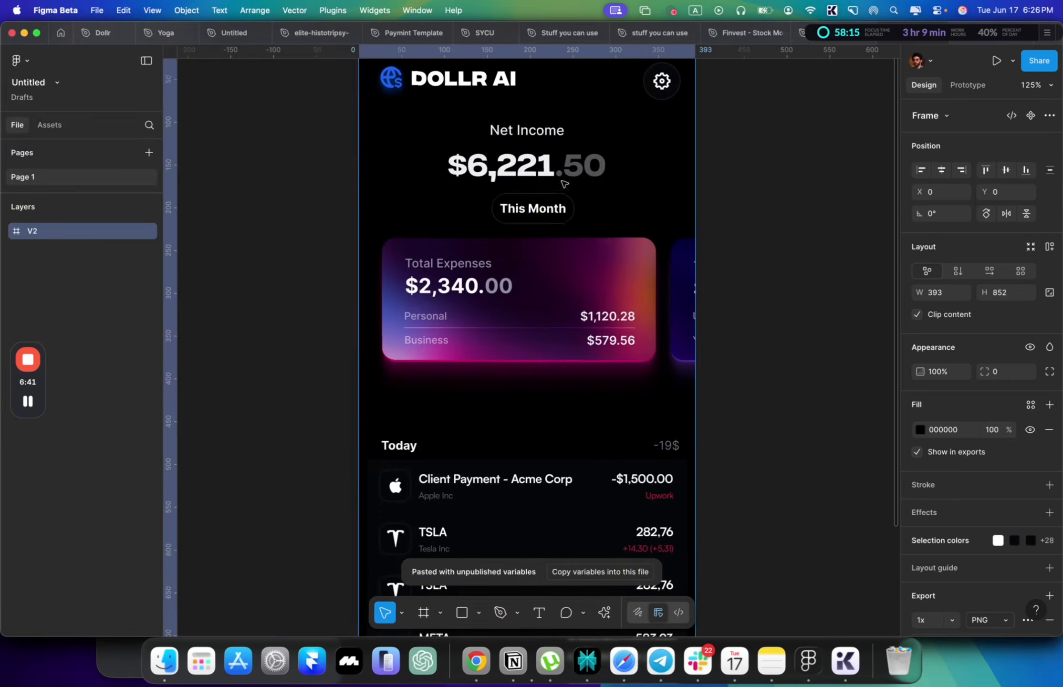
double_click(549, 208)
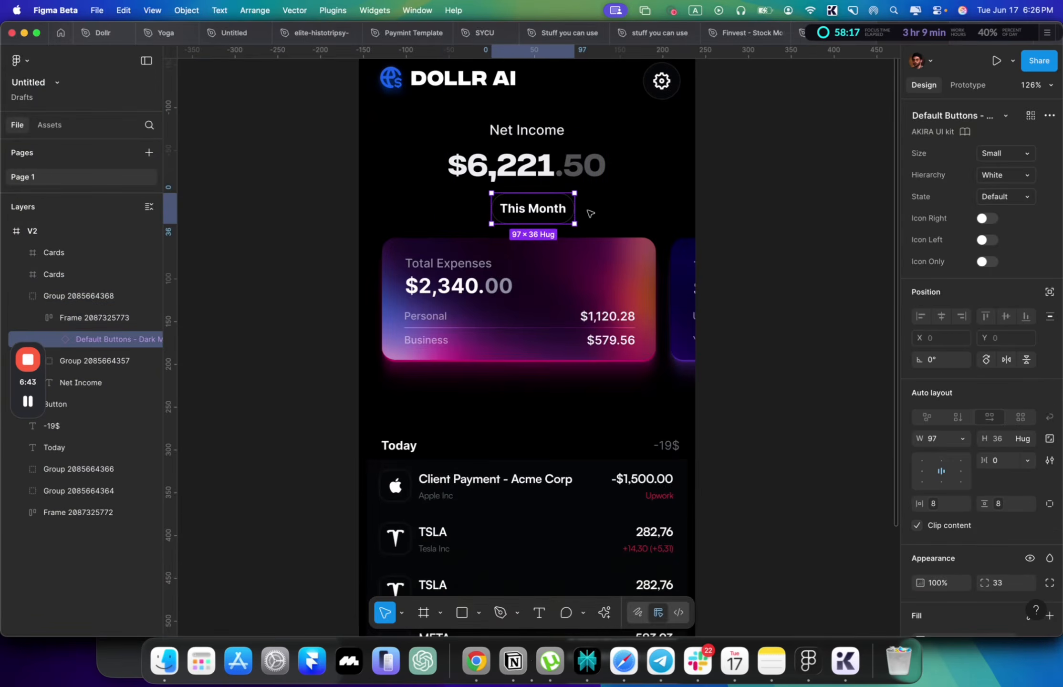
drag(575, 205, 590, 207)
click(72, 323)
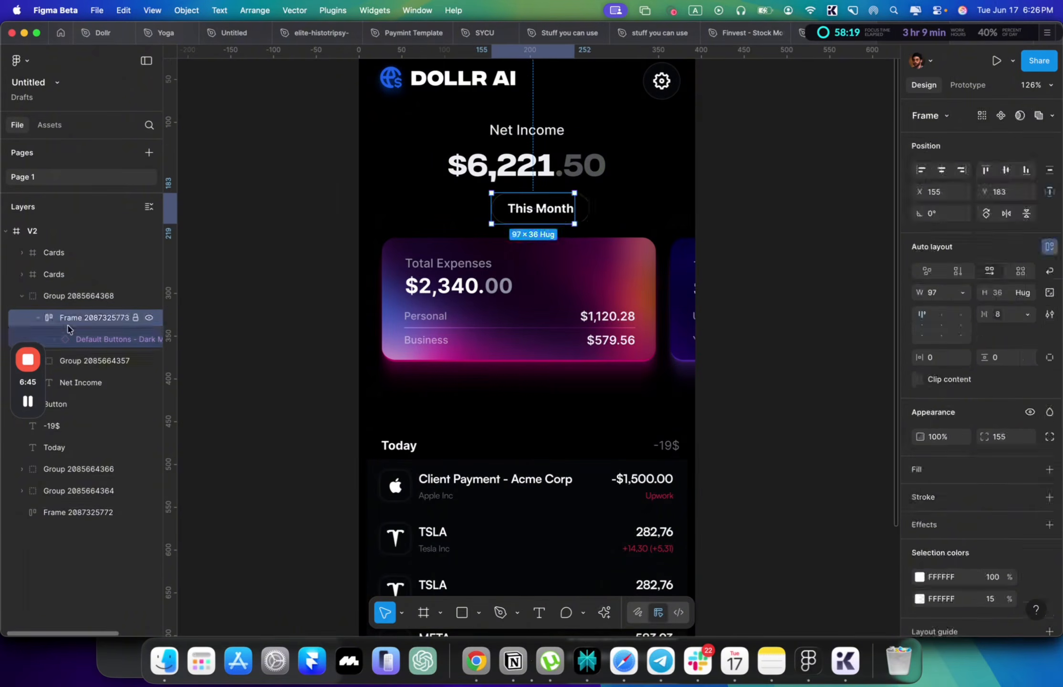
key(shift+super+g)
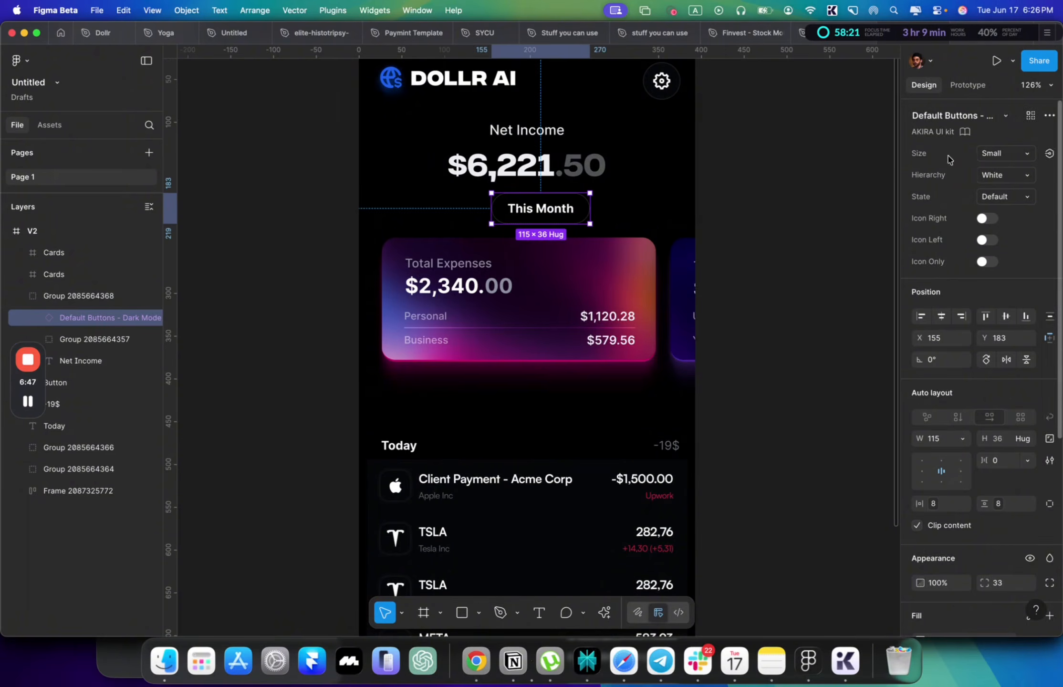
Step: Switch the file to Dev Mode, inspect the This Month button and copy its Layout CSS
click(117, 34)
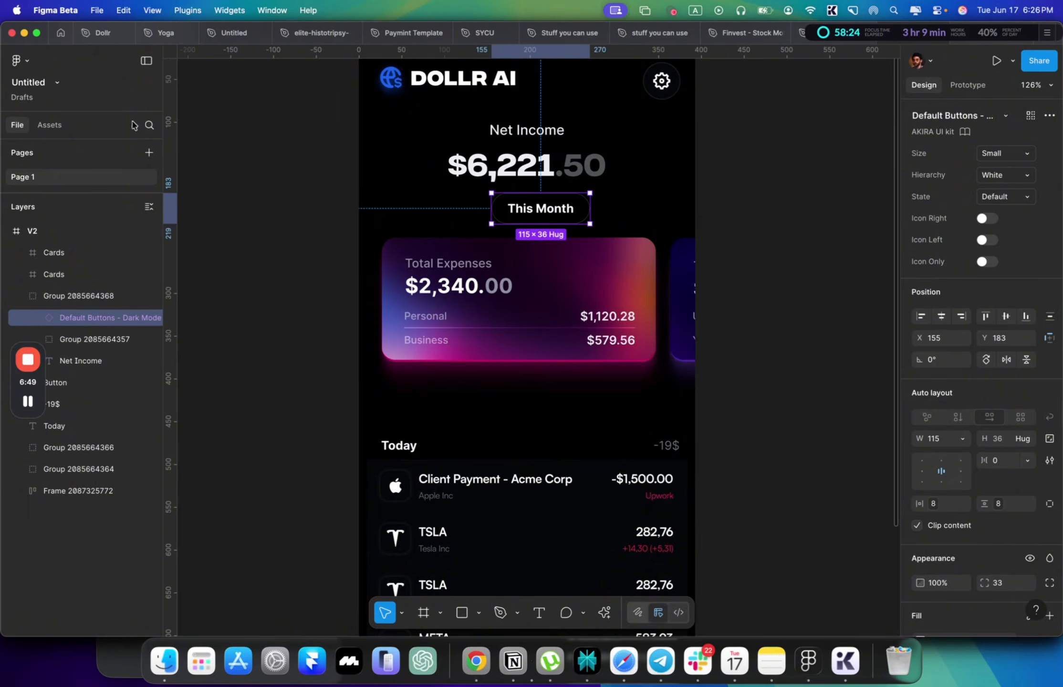
key(shift+d)
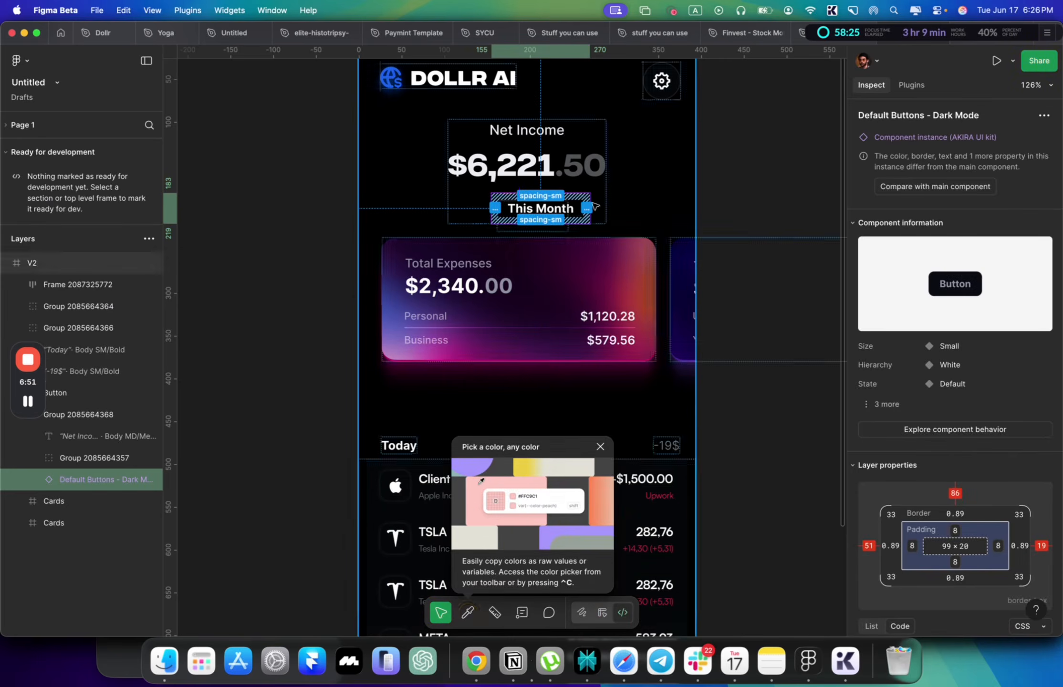
click(566, 208)
click(588, 202)
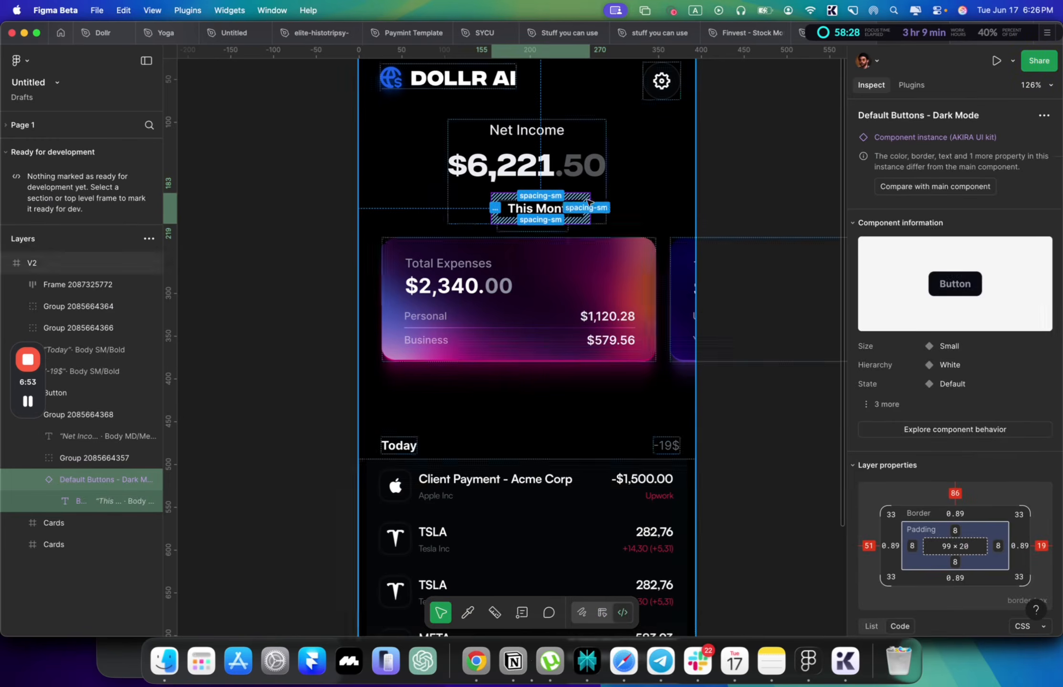
scroll(950, 249, down, 2)
scroll(948, 246, down, 5)
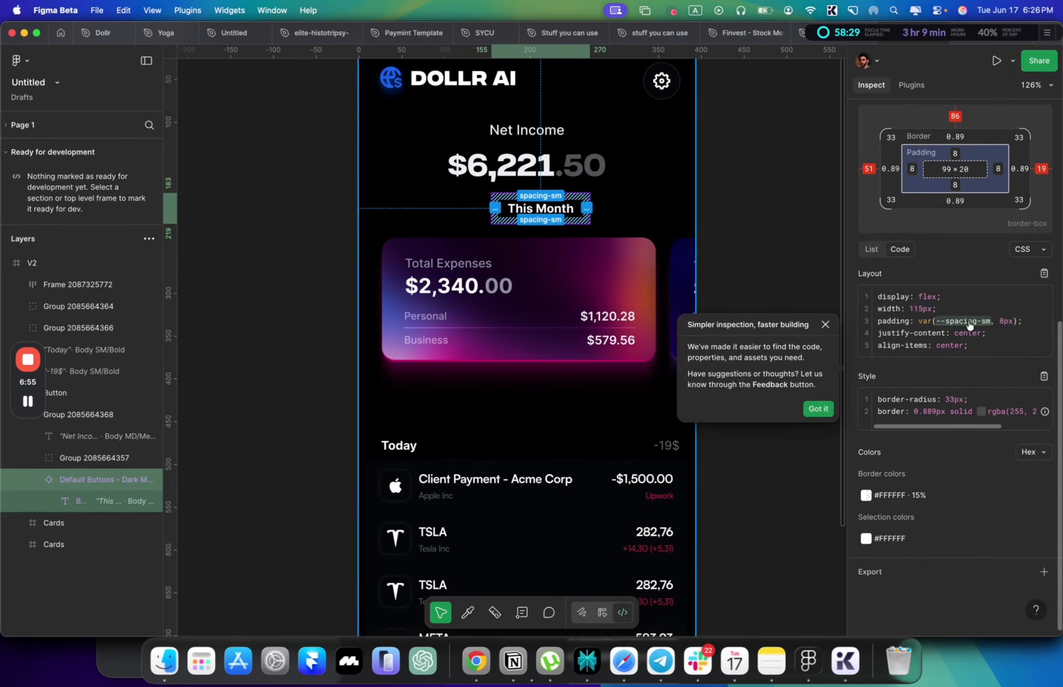
click(1045, 273)
key(super+Tab)
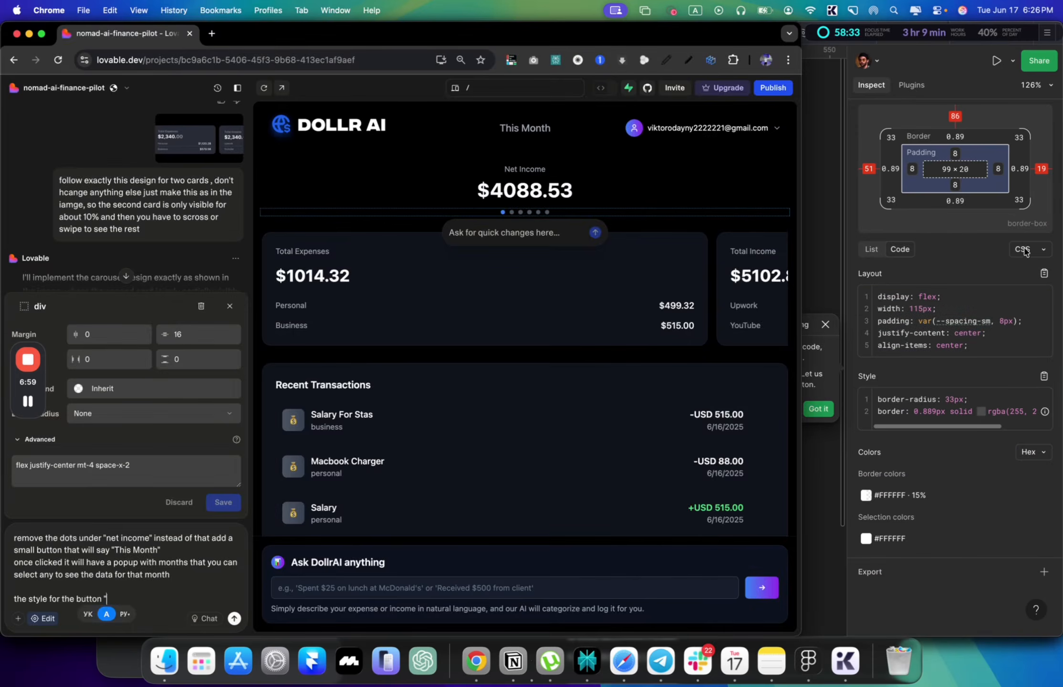
Step: Return to Figma to examine the code language options and compare the list and code views of the This Month button's properties
click(1025, 250)
click(1025, 250)
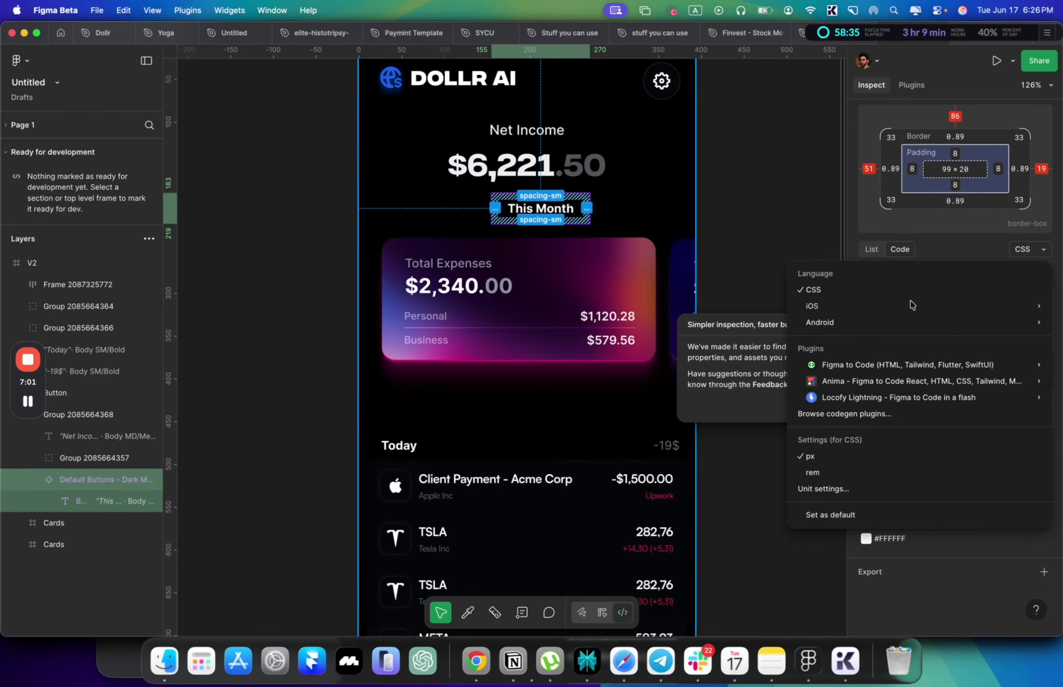
click(920, 251)
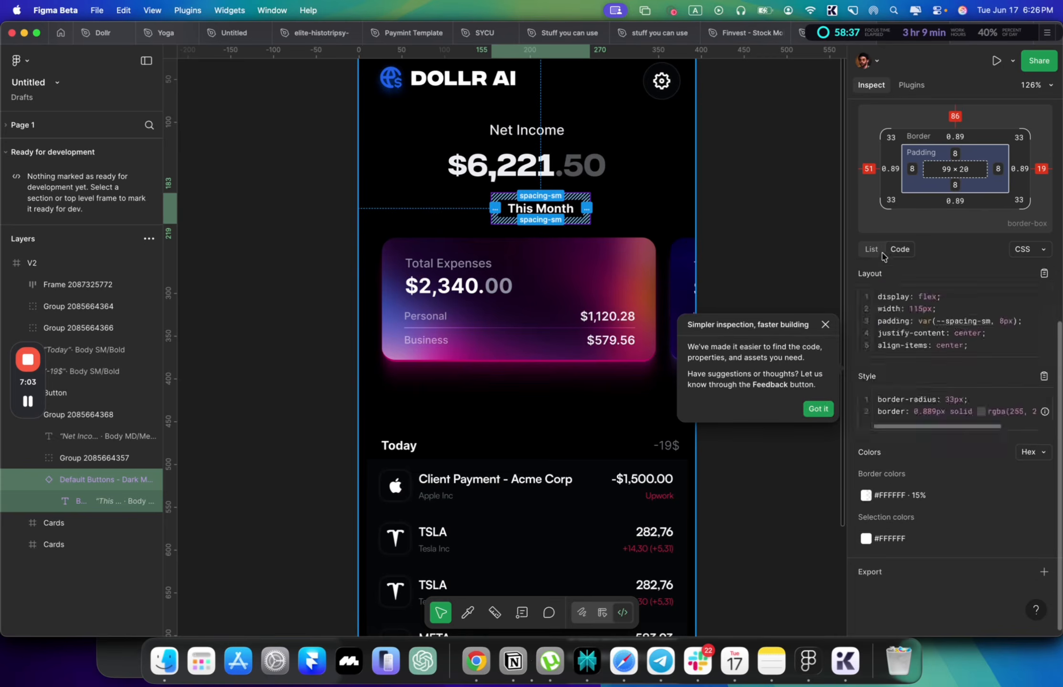
click(882, 254)
click(902, 251)
click(881, 255)
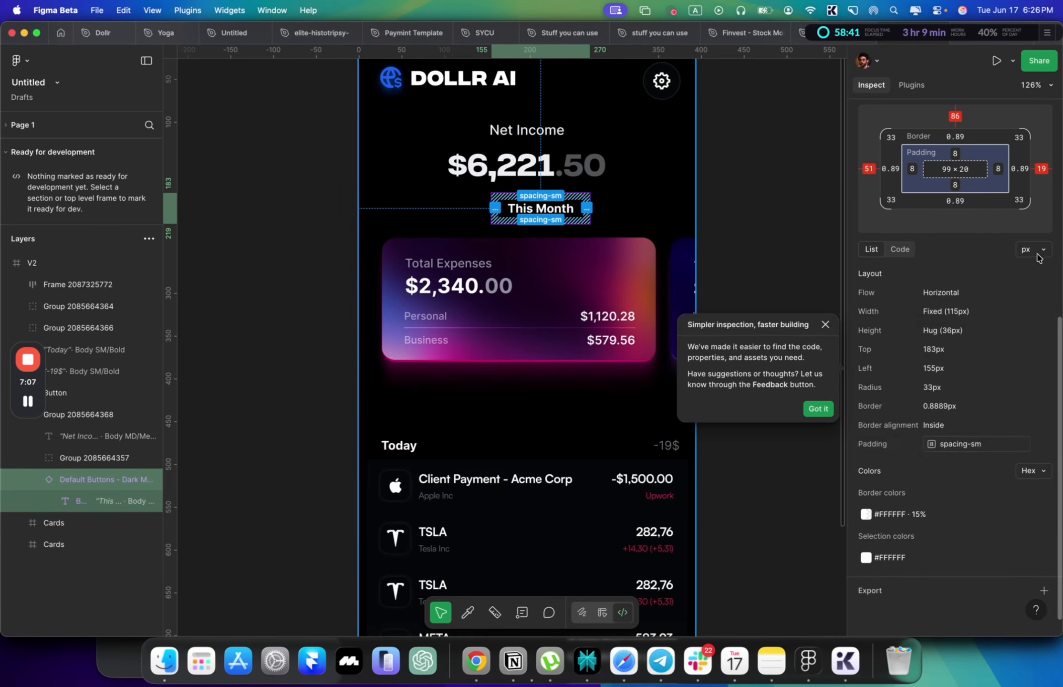
click(896, 255)
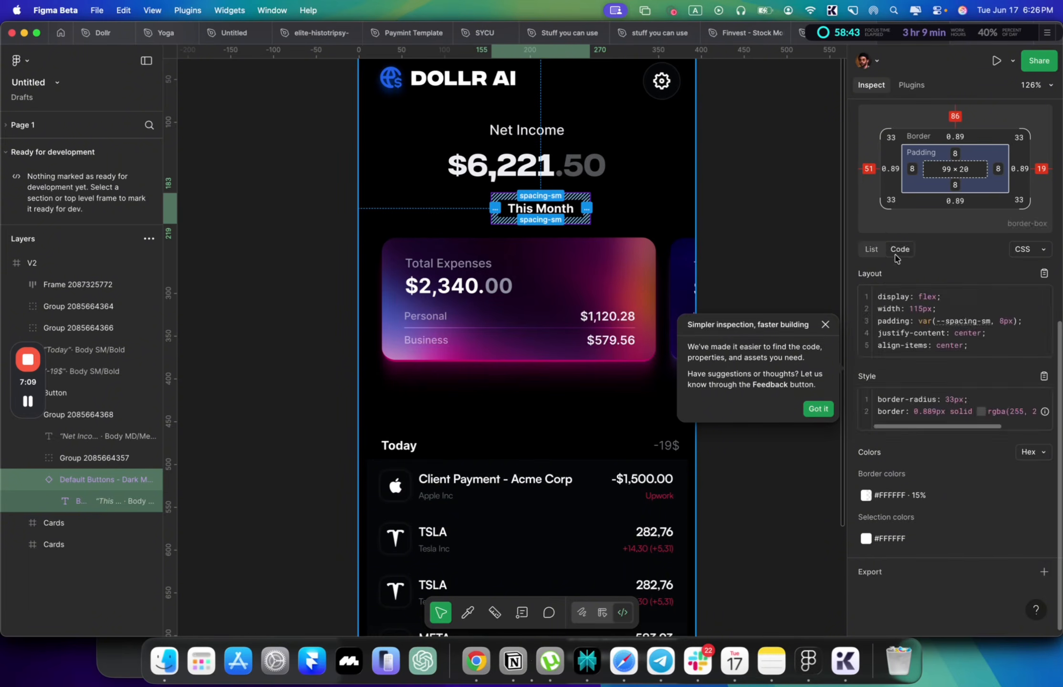
click(872, 248)
click(900, 249)
Step: Copy the This Month button's Layout CSS into the Lovable prompt on a new line below "the style for the button"
click(1044, 273)
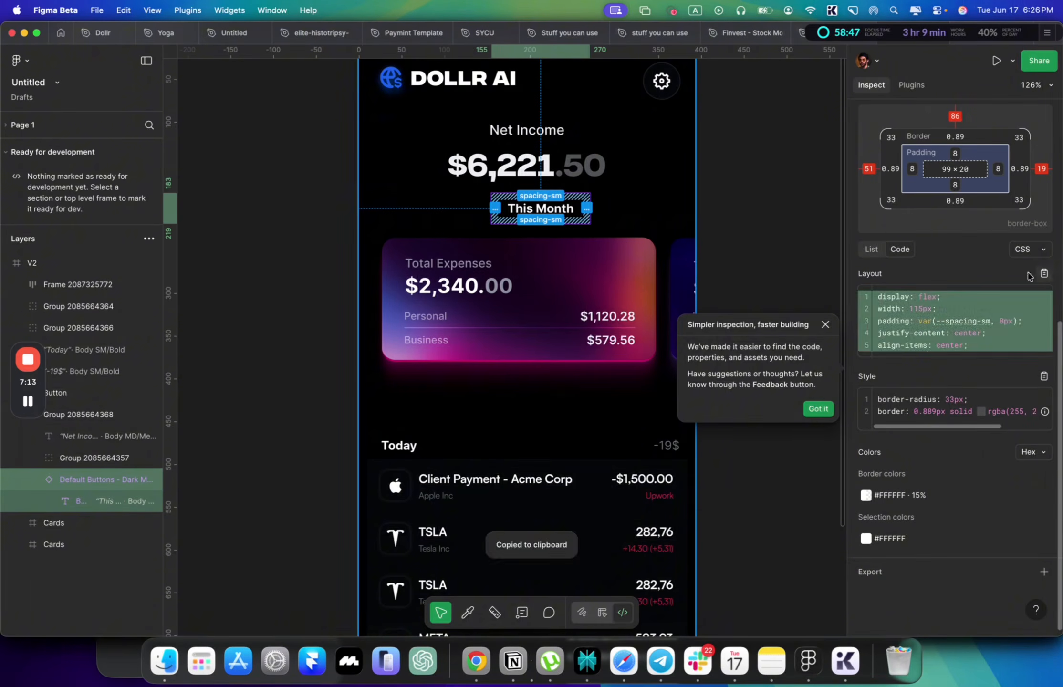
key(super+Tab)
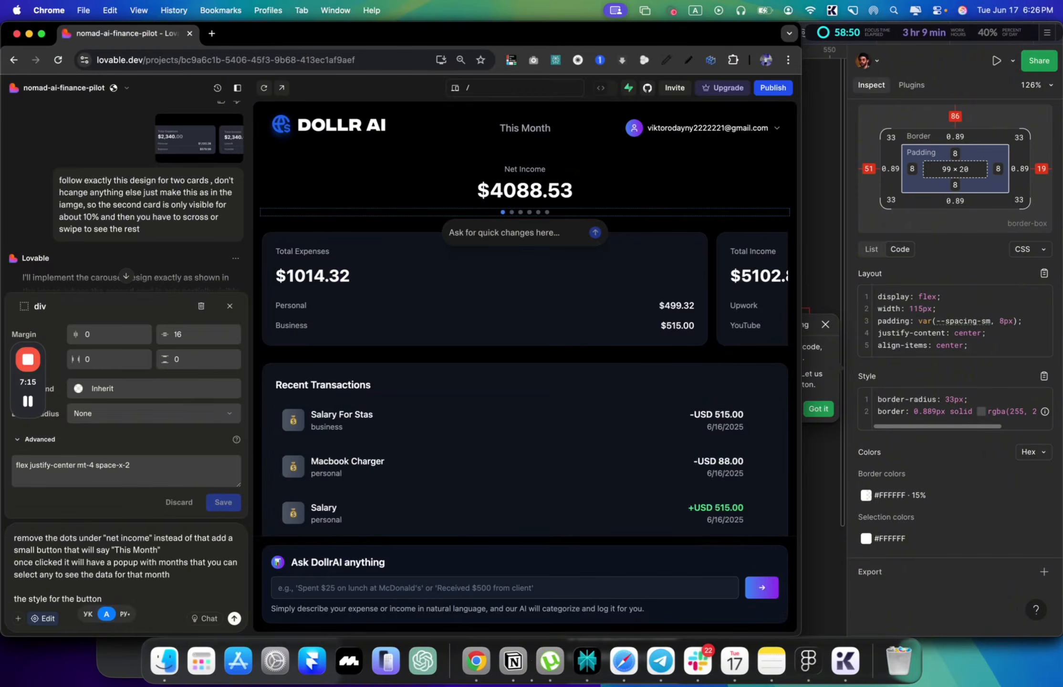
key(shift+Return)
key(super+v)
Step: Append the This Month button's Style CSS from Figma to the Lovable prompt and send it
key(super+Tab)
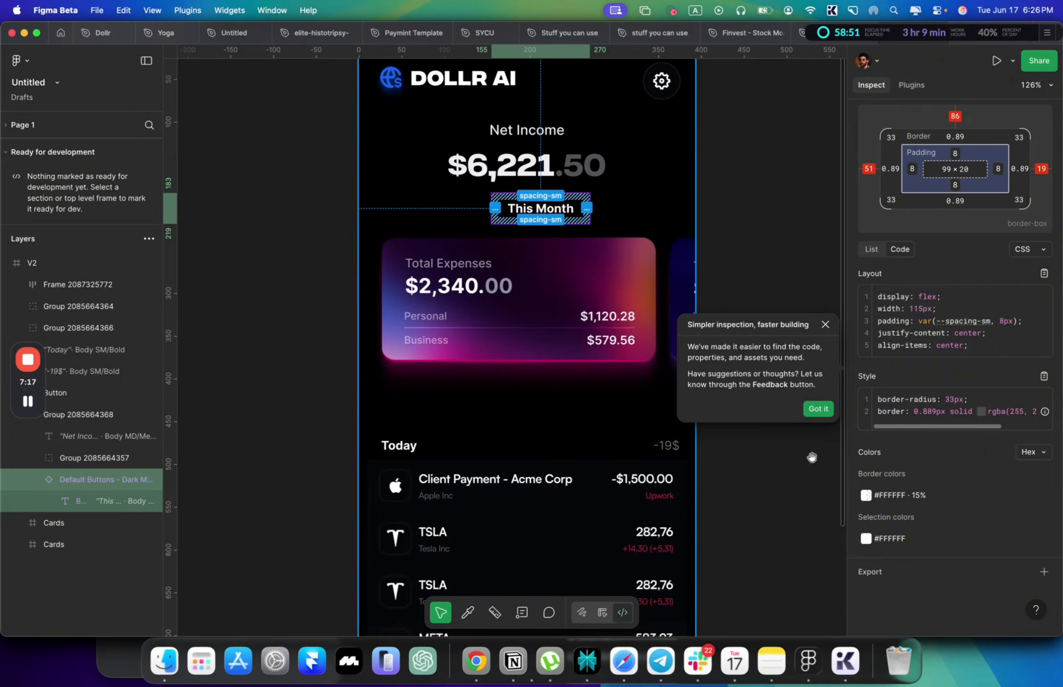
click(1044, 376)
key(super+Tab)
key(shift+Return)
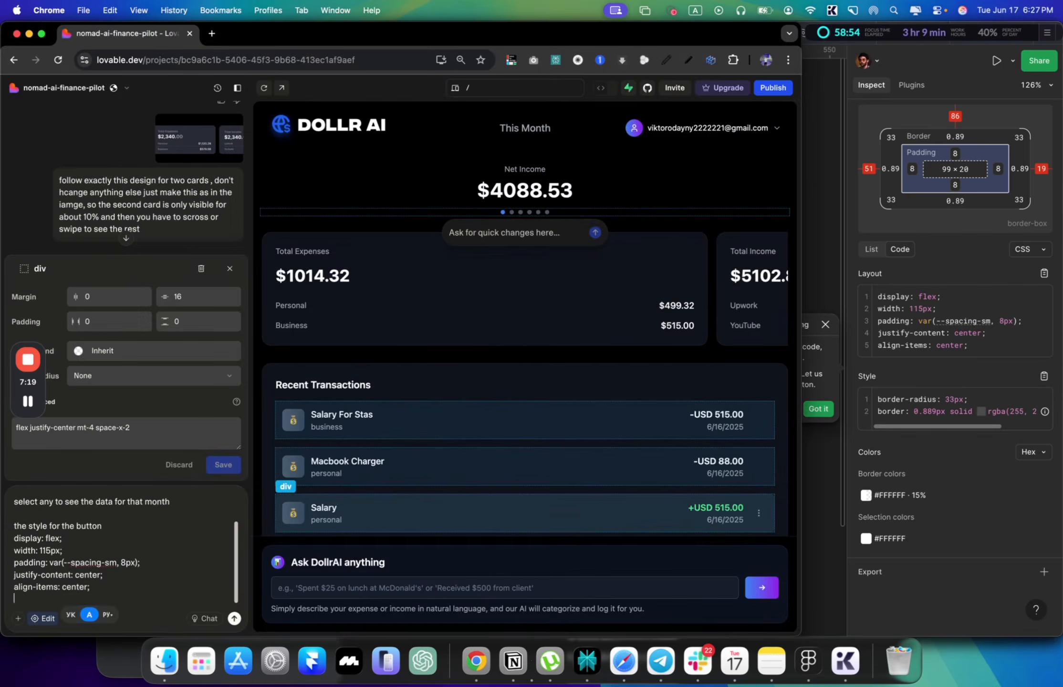
key(super+v)
key(Return)
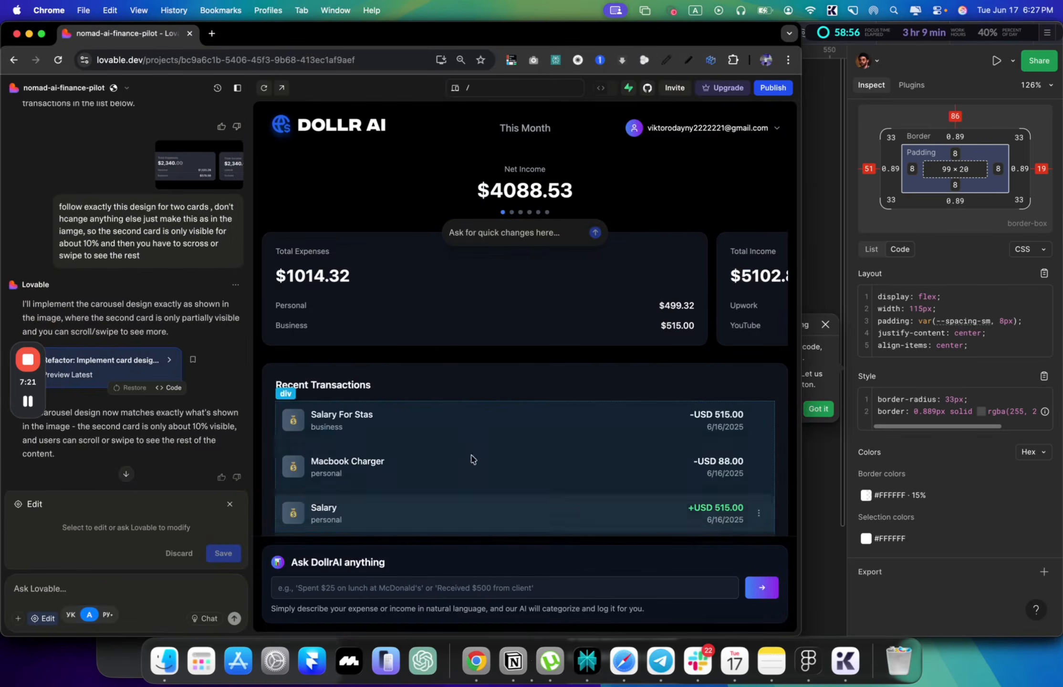
click(604, 197)
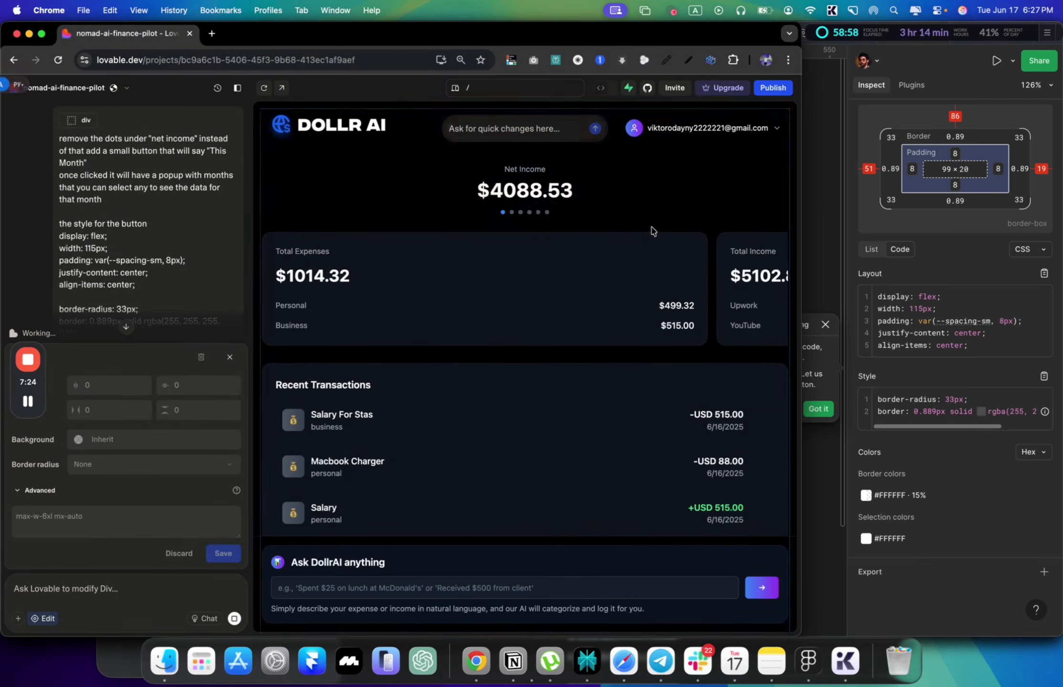
click(557, 223)
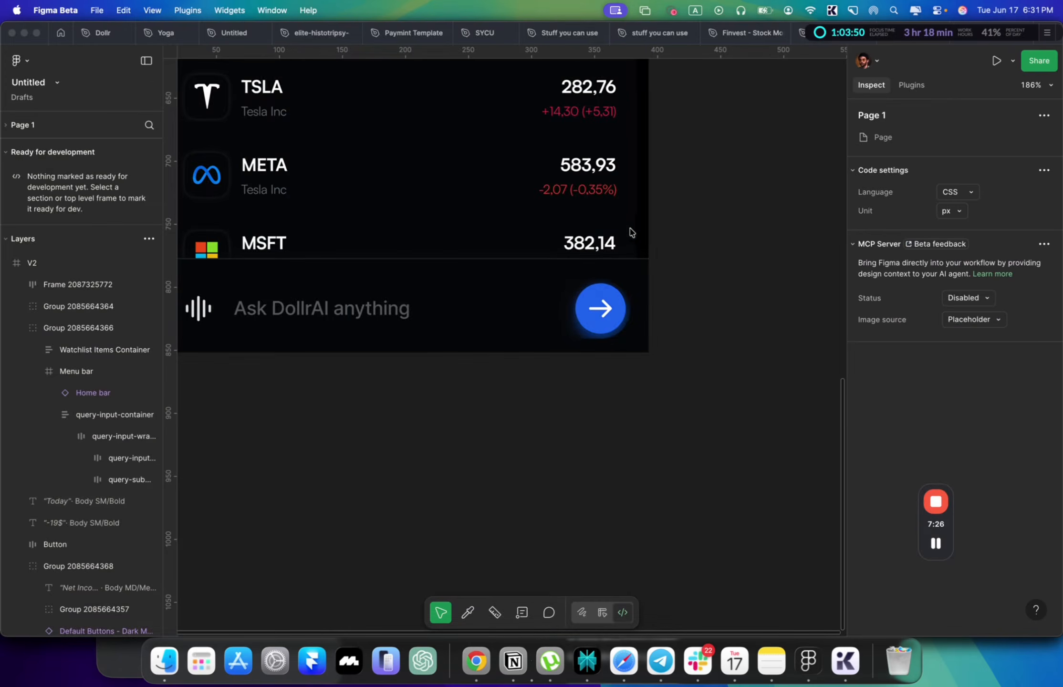
Step: In Figma, inspect the blue arrow button beside "Ask DollrAI anything" and copy its Style CSS
scroll(628, 230, up, 3)
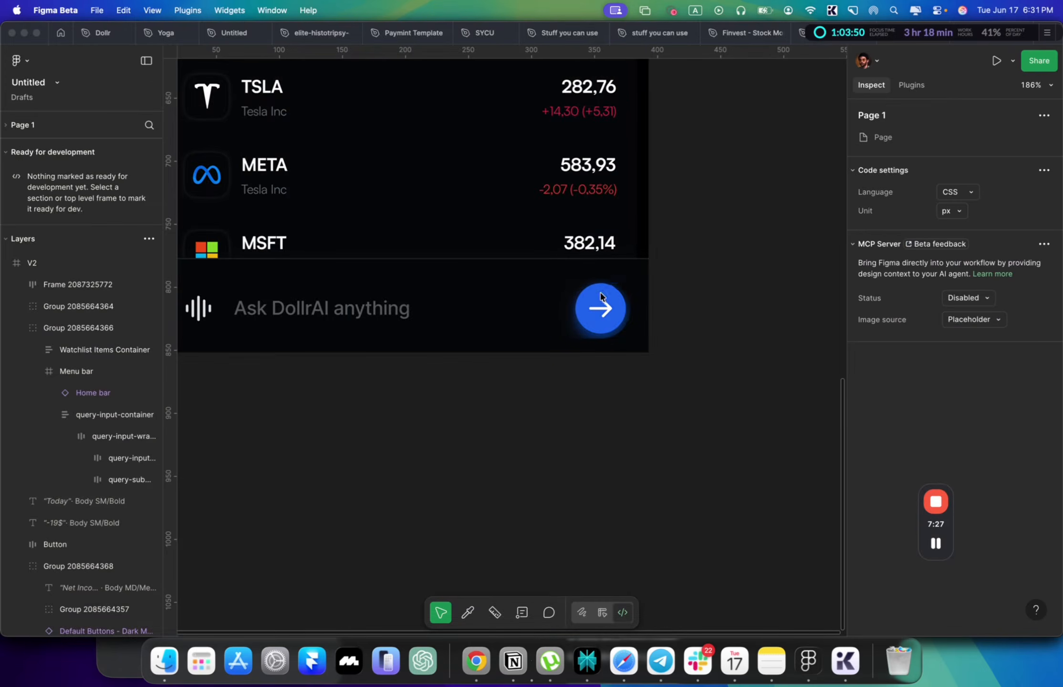
click(602, 288)
scroll(935, 413, down, 3)
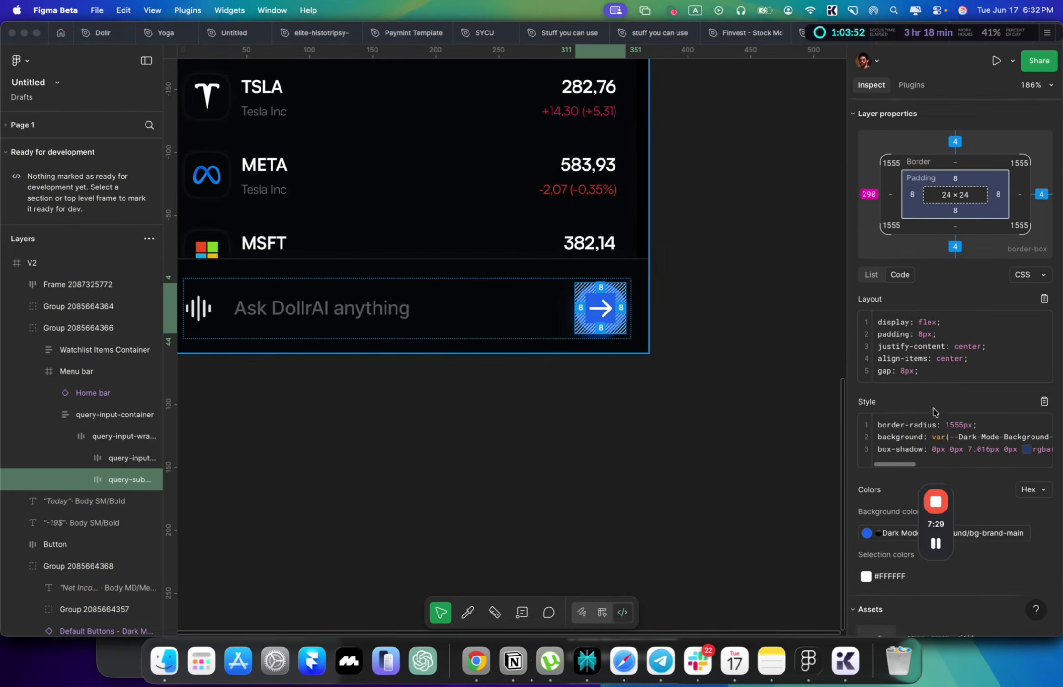
click(1044, 401)
Step: In Lovable, select the preview's arrow button for visual editing and write the prompt "apply these styles" followed by the copied CSS in quotes
key(super+Tab)
key(super+Tab)
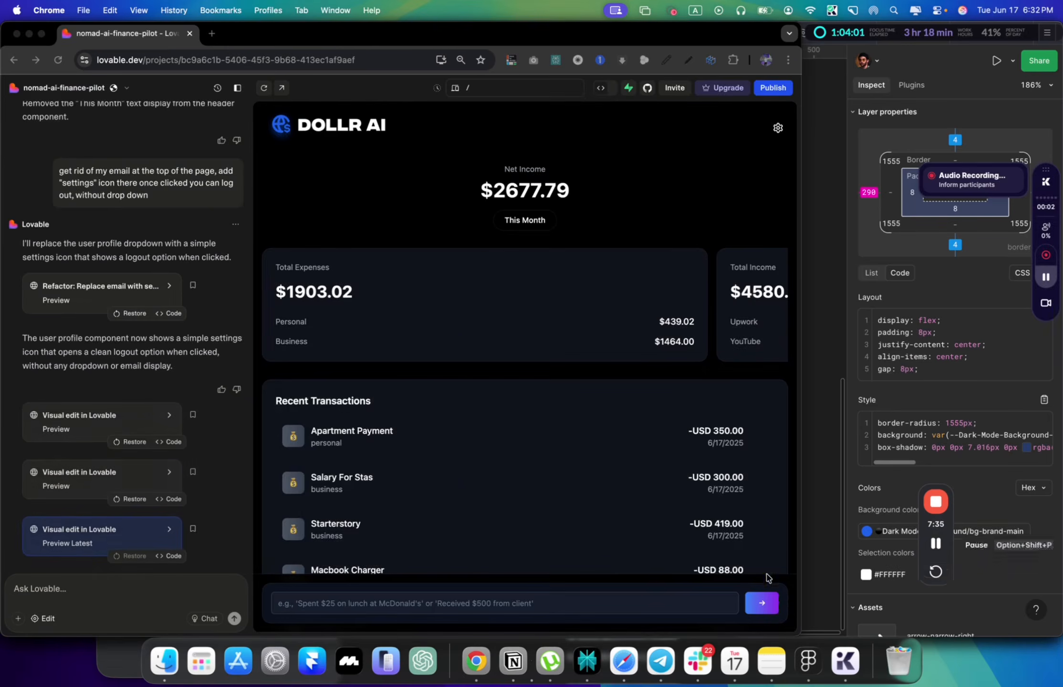
click(56, 619)
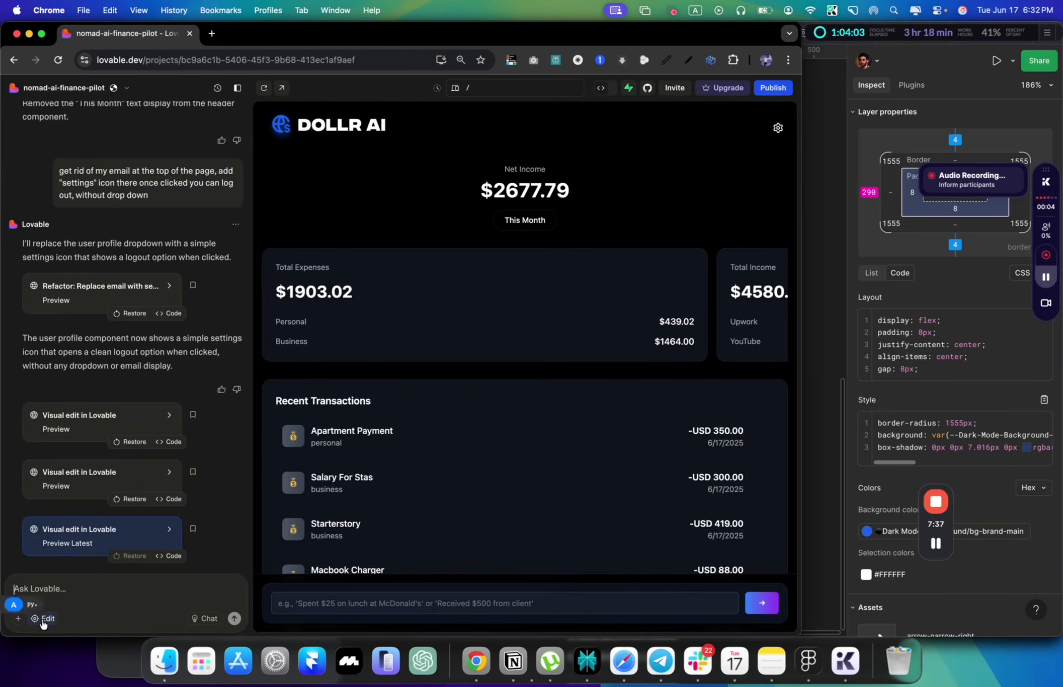
click(762, 601)
text(apply )
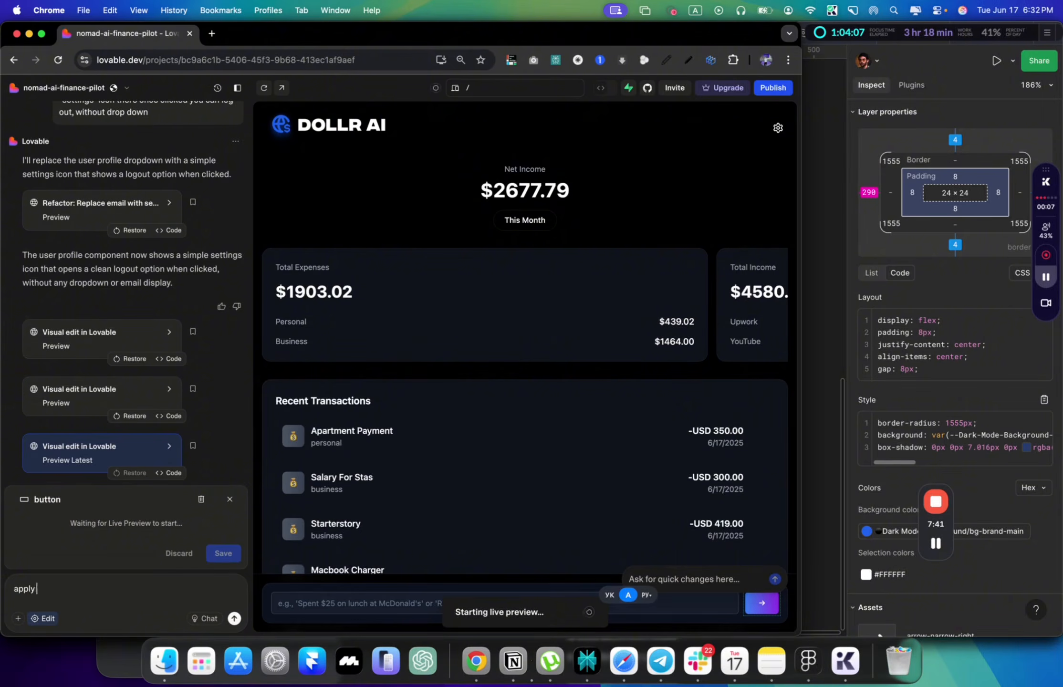
text(thise styles ")
key(super+v)
text(")
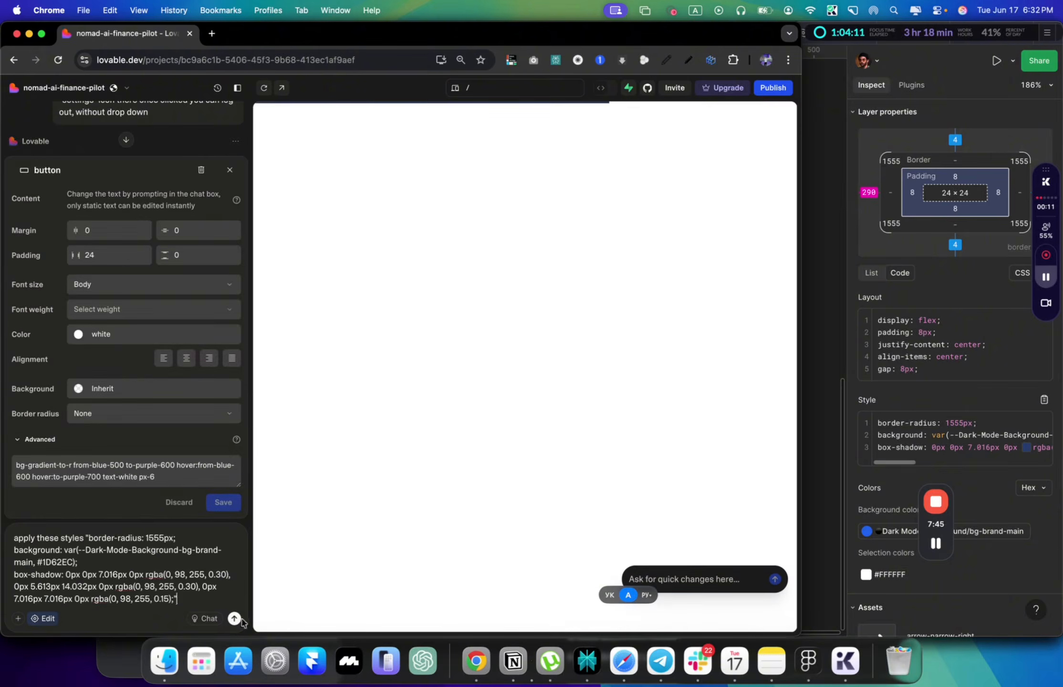
Step: Extend the prompt's opening to "apply these styles to the button" before the quoted CSS and send it
click(82, 543)
text(t)
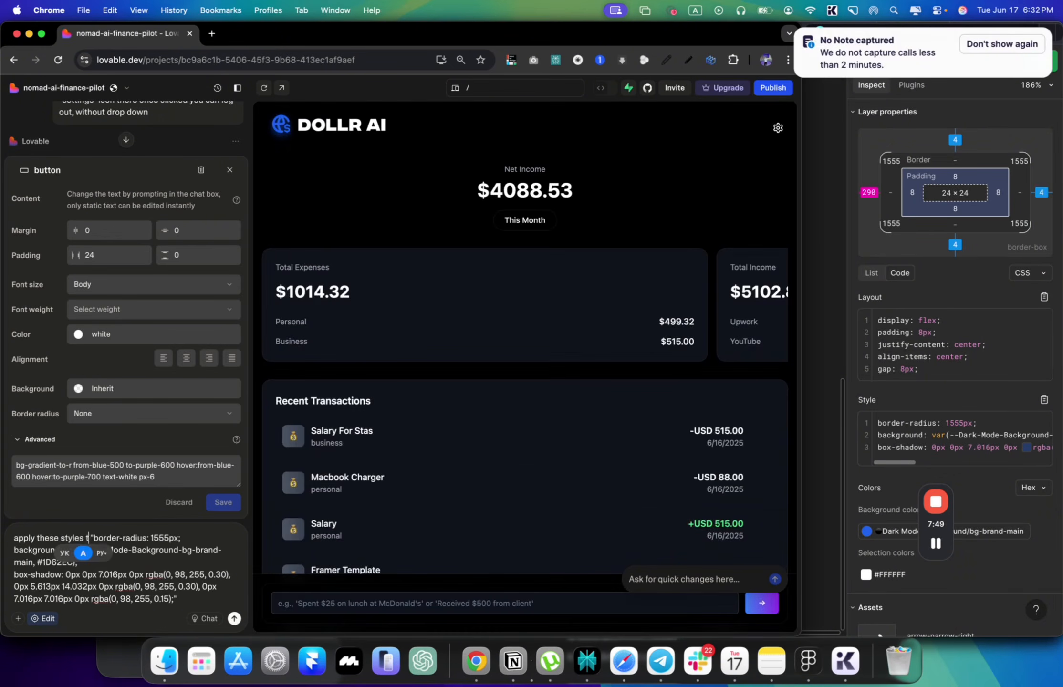
text(o the button)
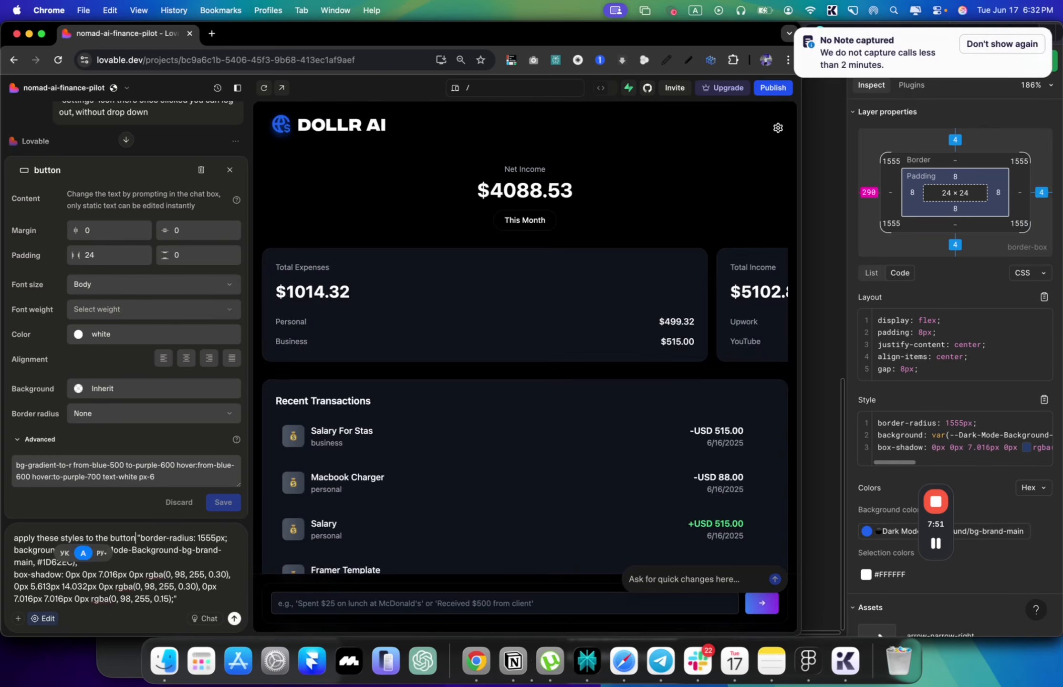
key(Return)
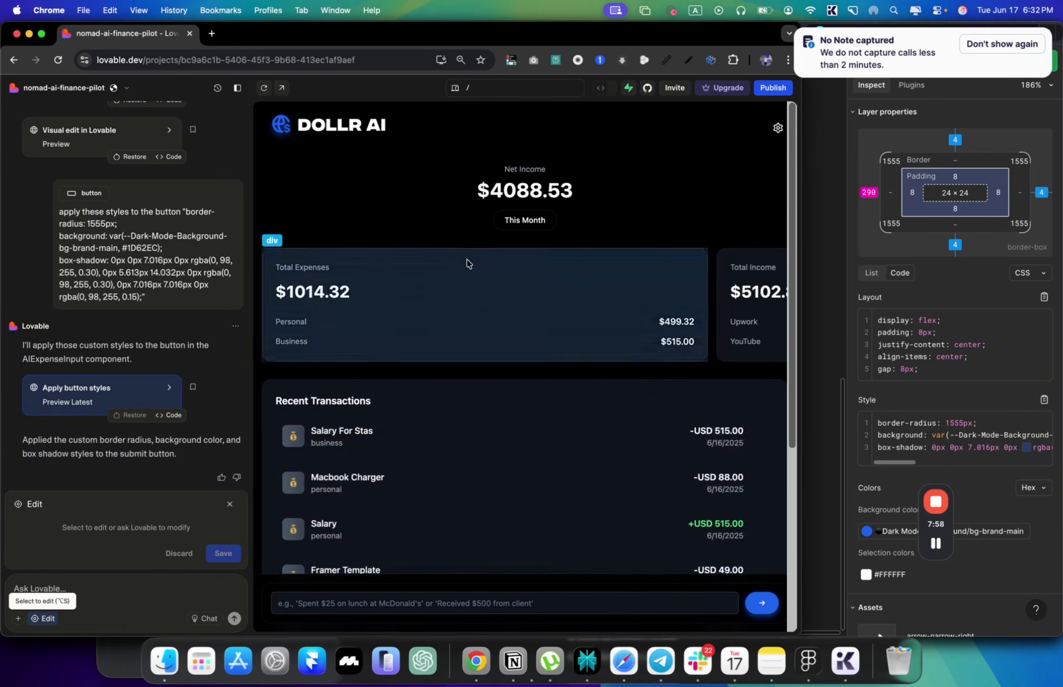
Step: Switch to Figma and select the background image layer of the Total Expenses card through the card's assets
key(super+Tab)
key(super+Tab)
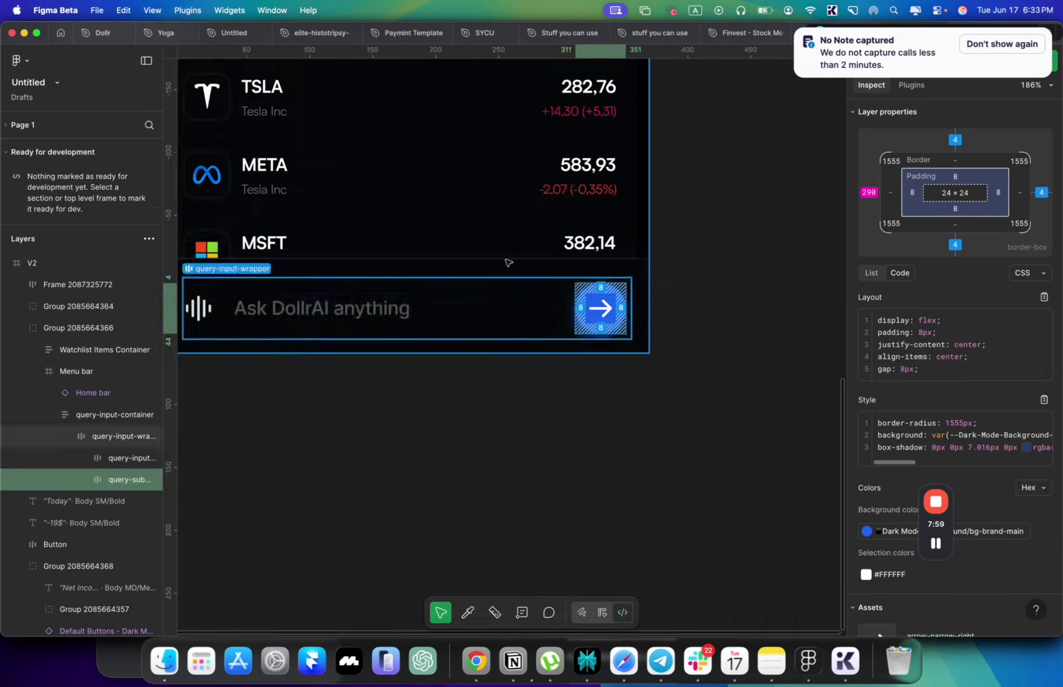
scroll(436, 194, up, 10)
scroll(436, 194, left, 8)
scroll(435, 194, up, 4)
scroll(436, 194, right, 4)
scroll(539, 254, down, 2)
scroll(541, 257, right, 2)
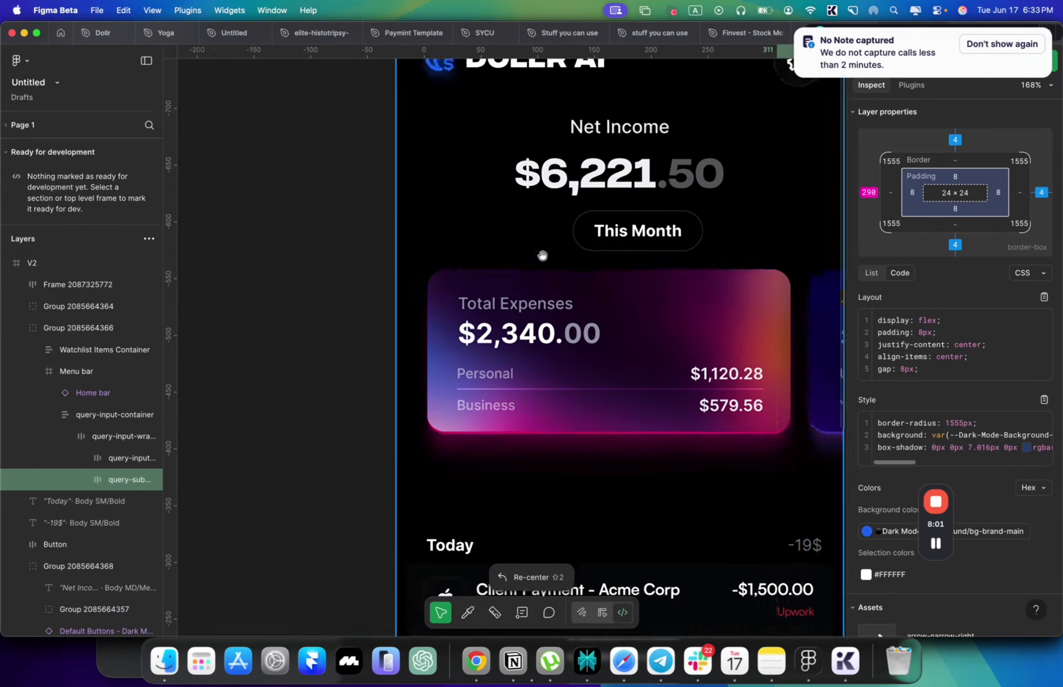
click(578, 280)
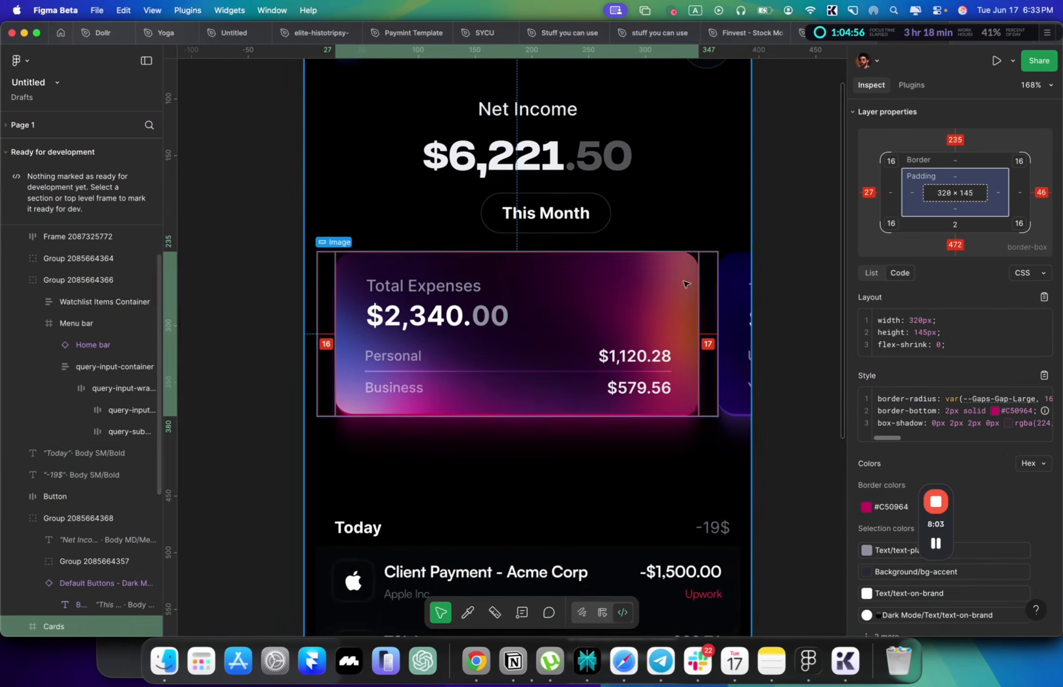
scroll(943, 440, down, 1)
scroll(943, 440, down, 5)
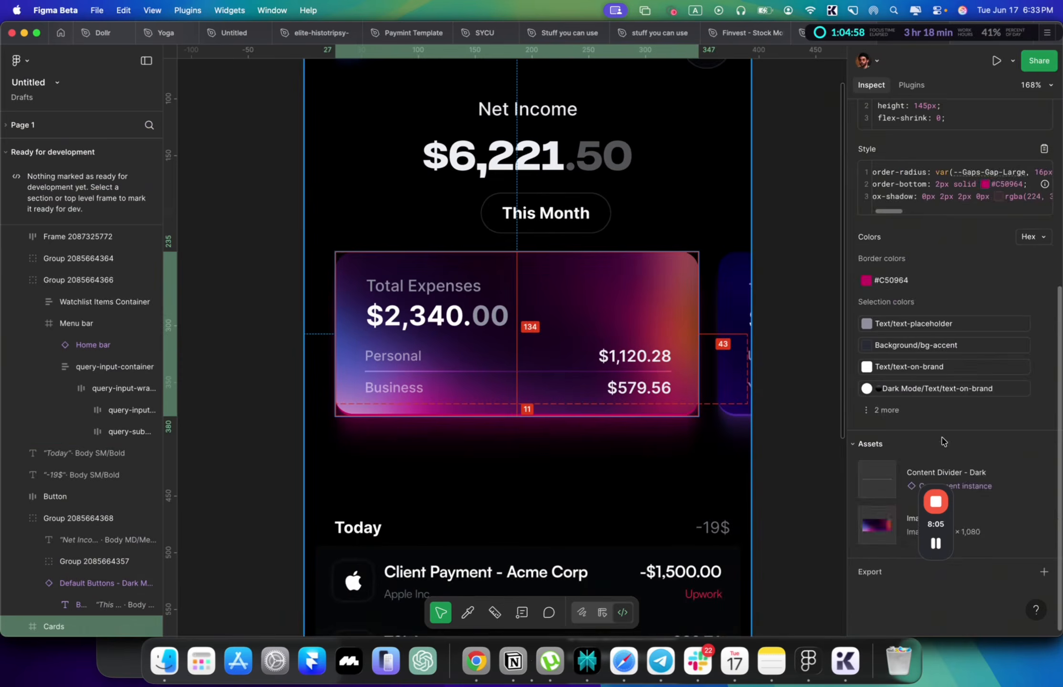
click(877, 524)
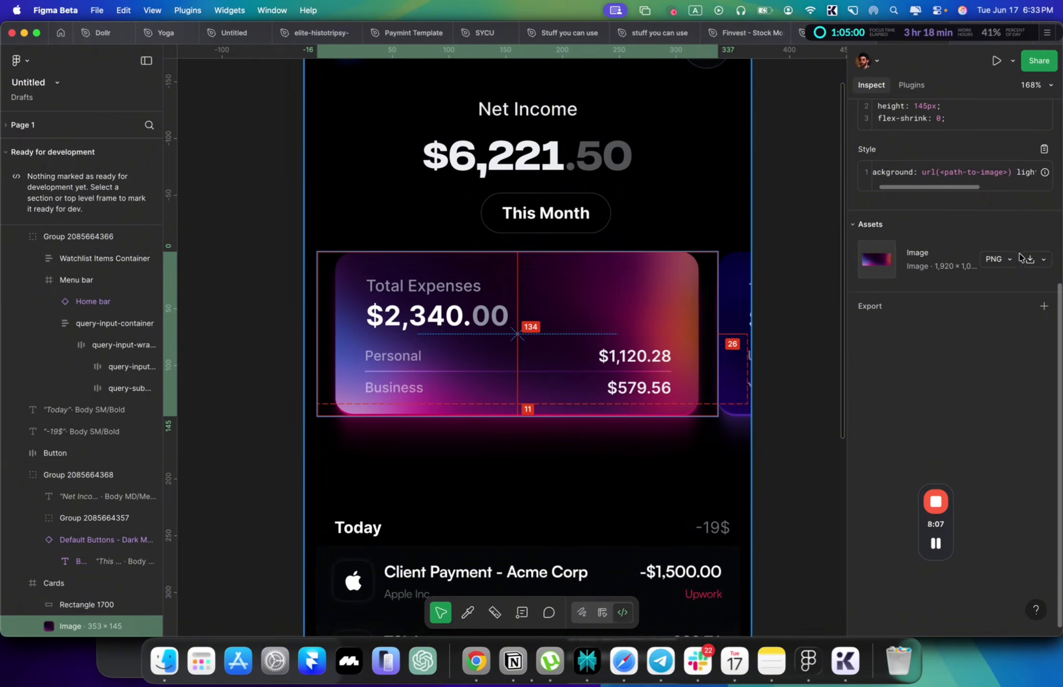
Step: Download the Total Expenses image as its original source PNG into Downloads, named "background card"
click(1011, 266)
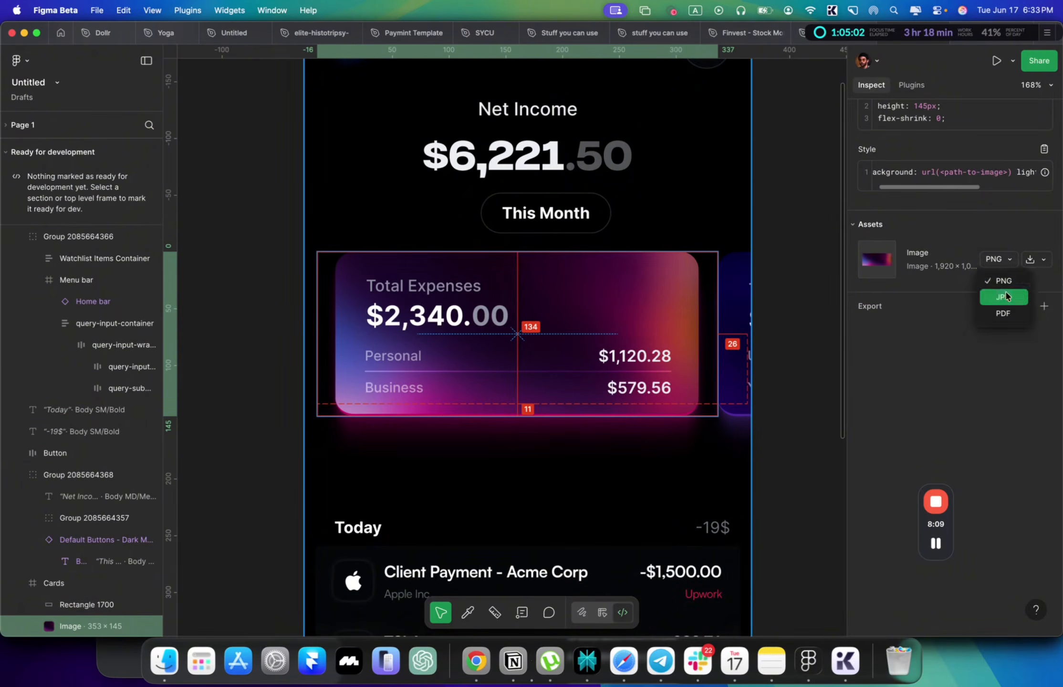
click(1007, 280)
click(1036, 261)
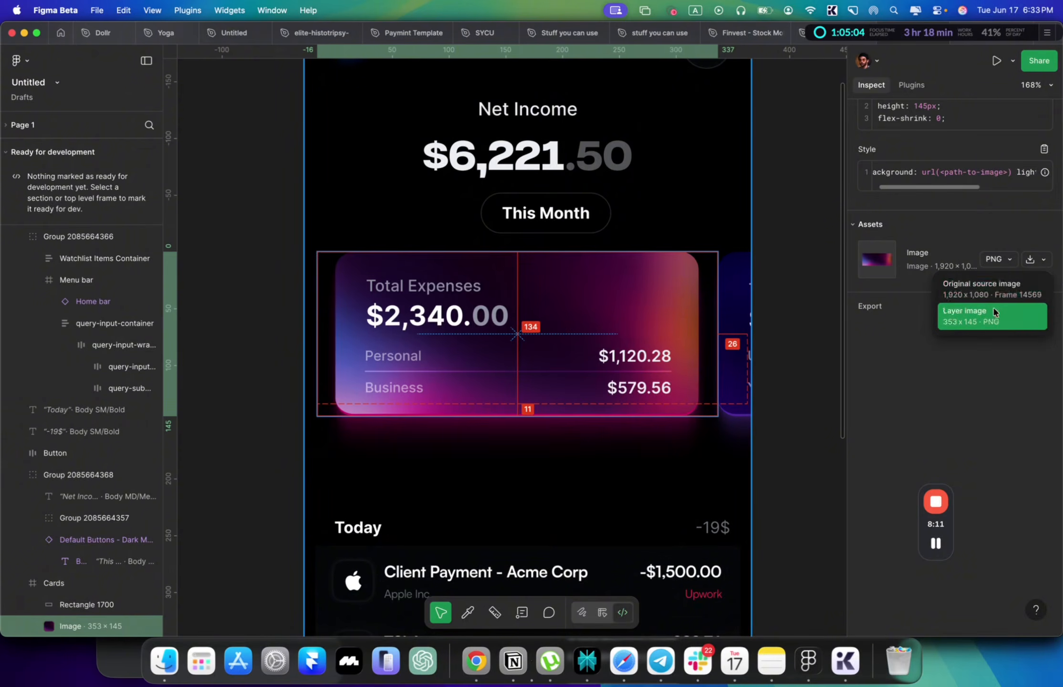
click(998, 289)
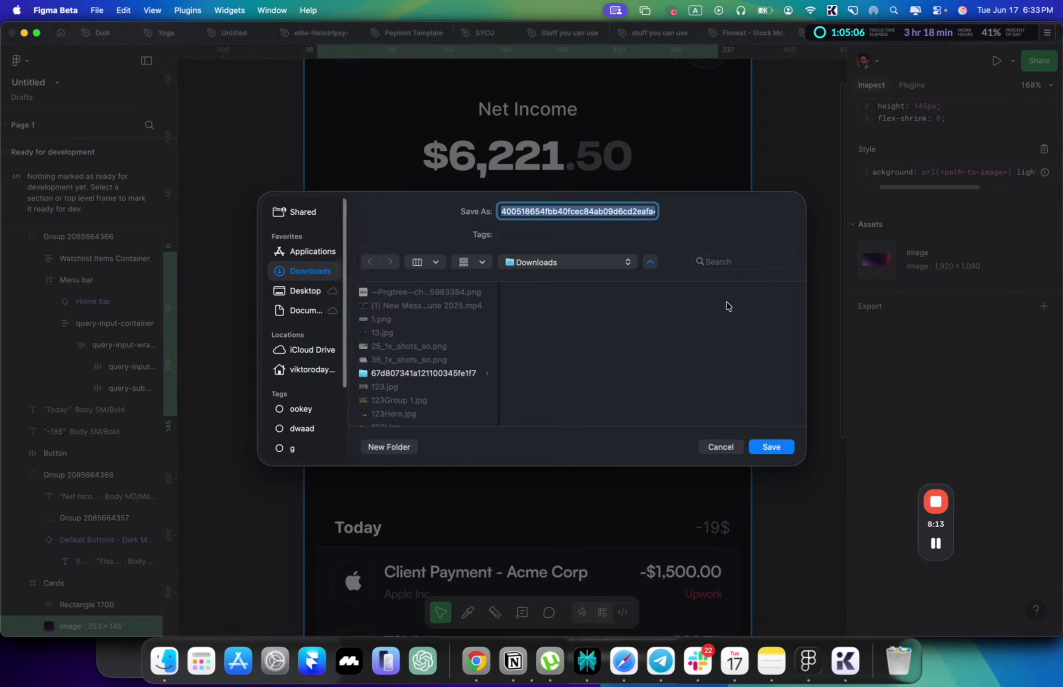
text(background ca)
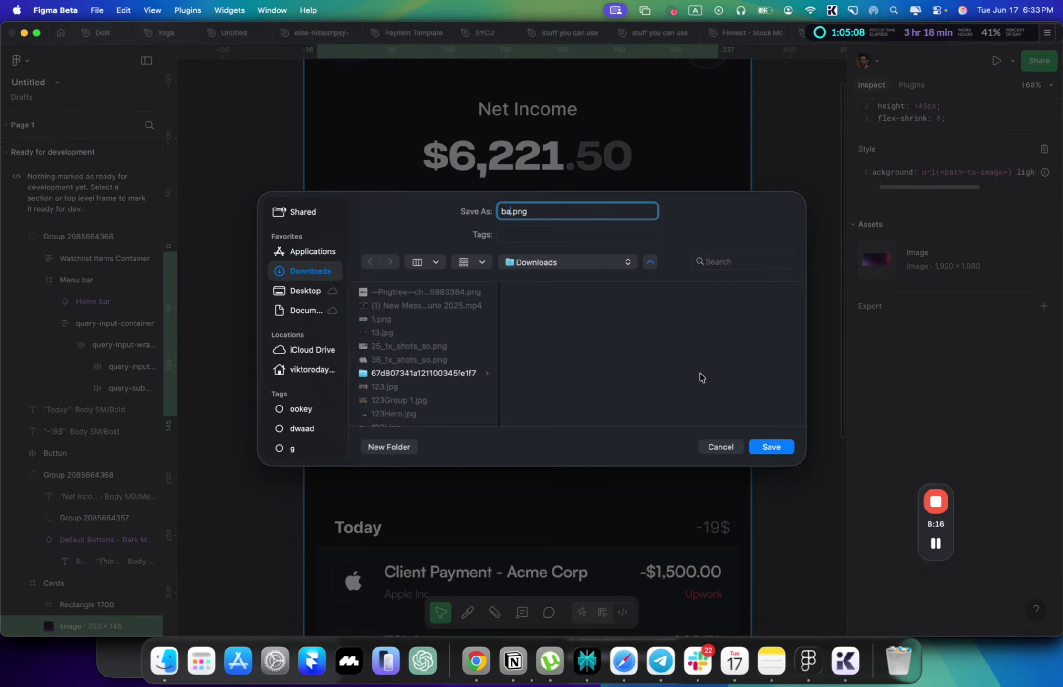
text(rd flying)
key(Return)
Step: Select the second card beside Total Expenses and save its original source image to Downloads as "backgorund card 2.png"
click(728, 308)
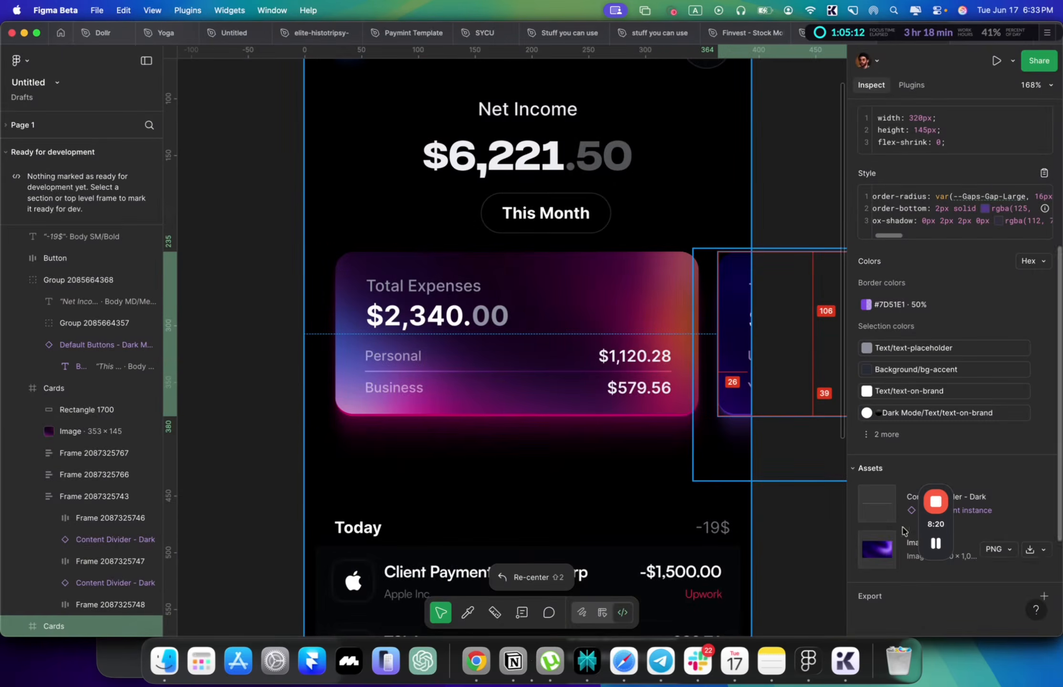
mouse_move(992, 566)
click(1036, 551)
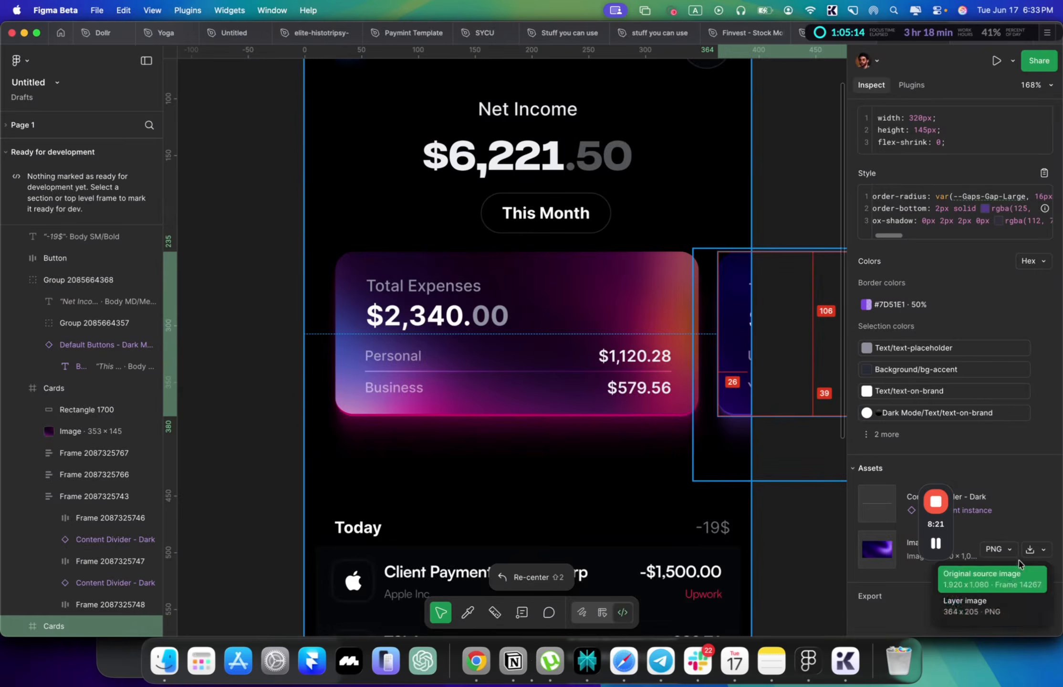
click(986, 578)
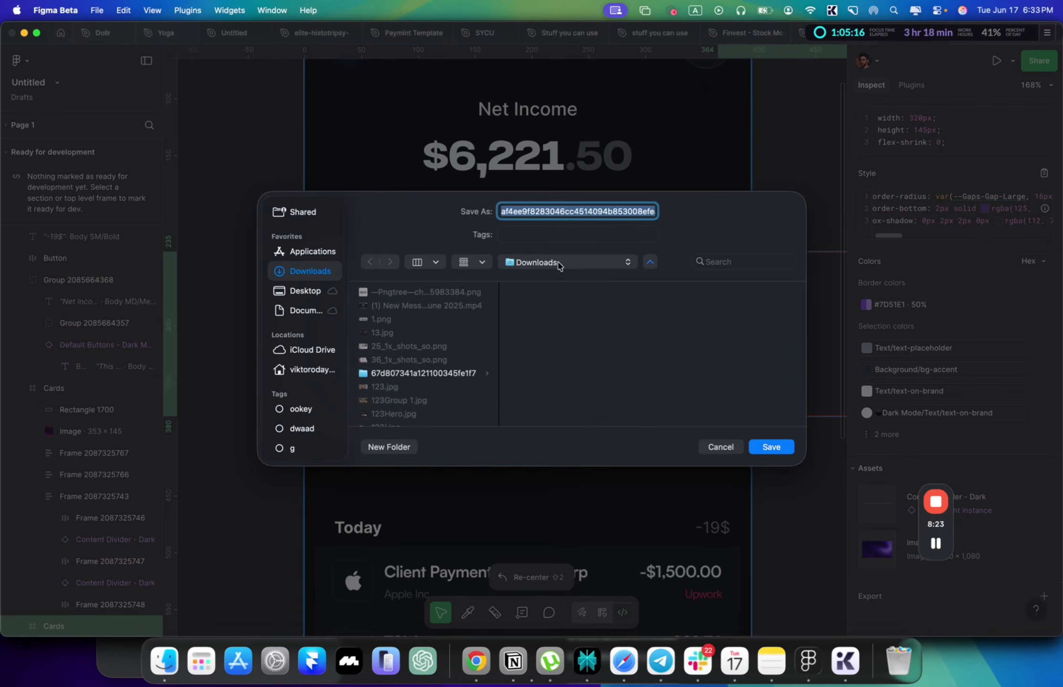
text(ebackgoru)
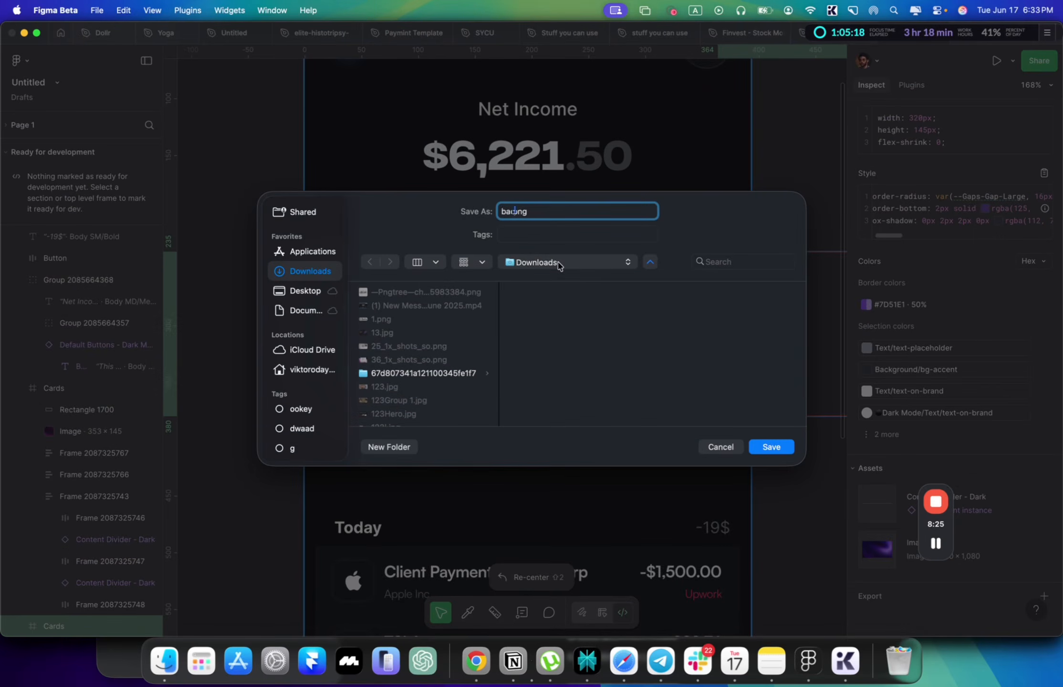
text(nd card.p)
key(Return)
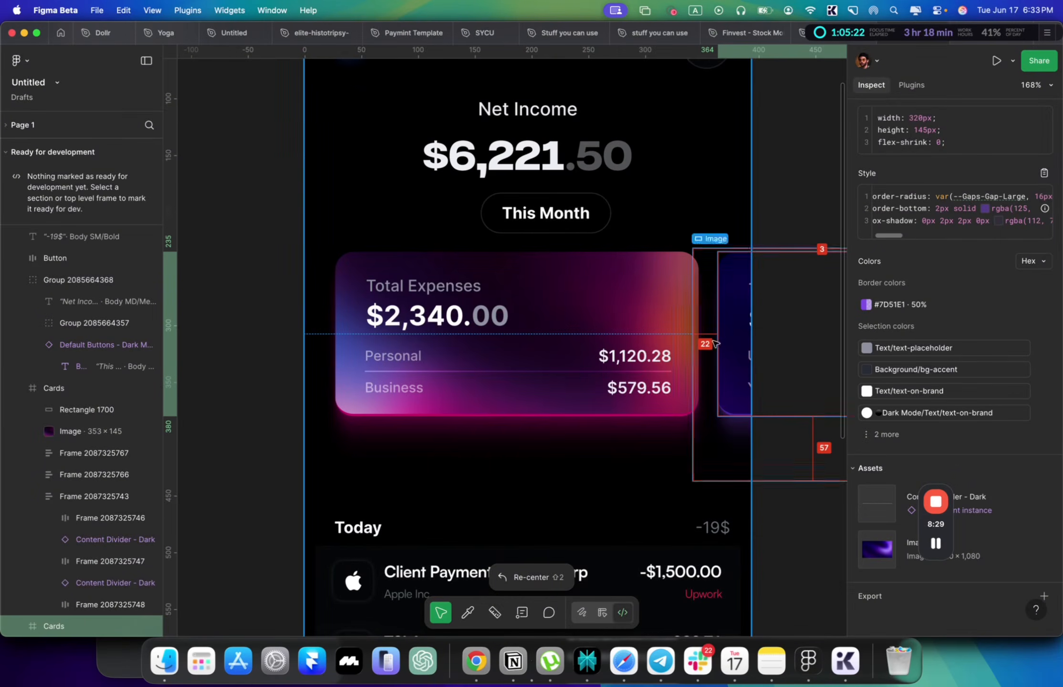
Step: In Lovable, write the prompt "add these backgroudn to the cards, the first iamge to the expenses card, and the second to the income card"
key(super+Tab)
key(super+Tab)
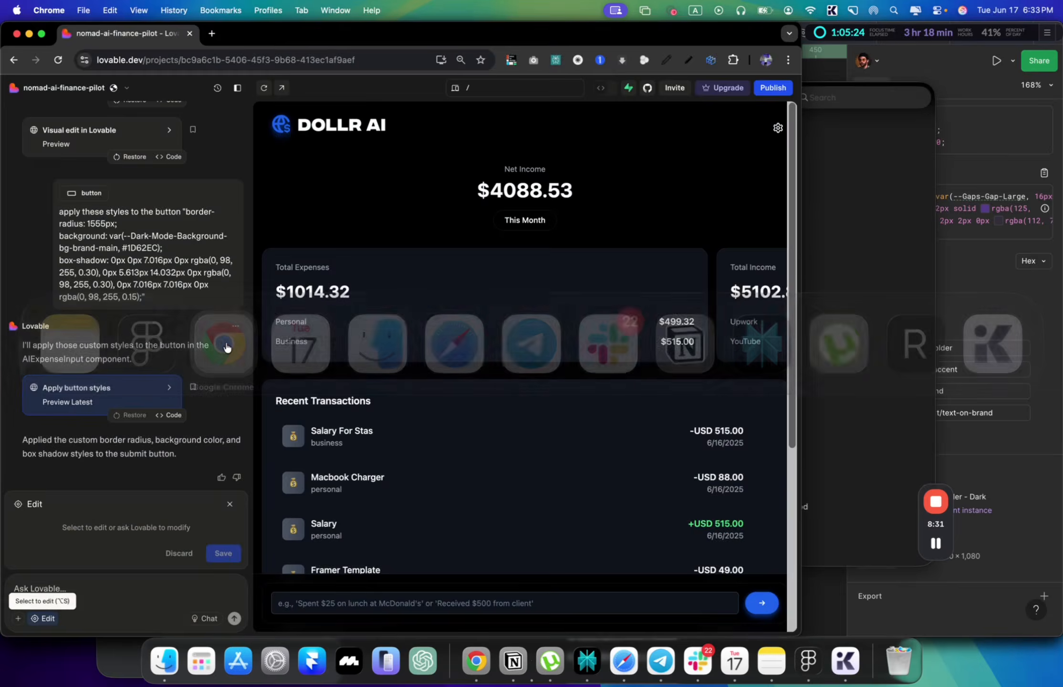
click(109, 584)
text(add these backgrou)
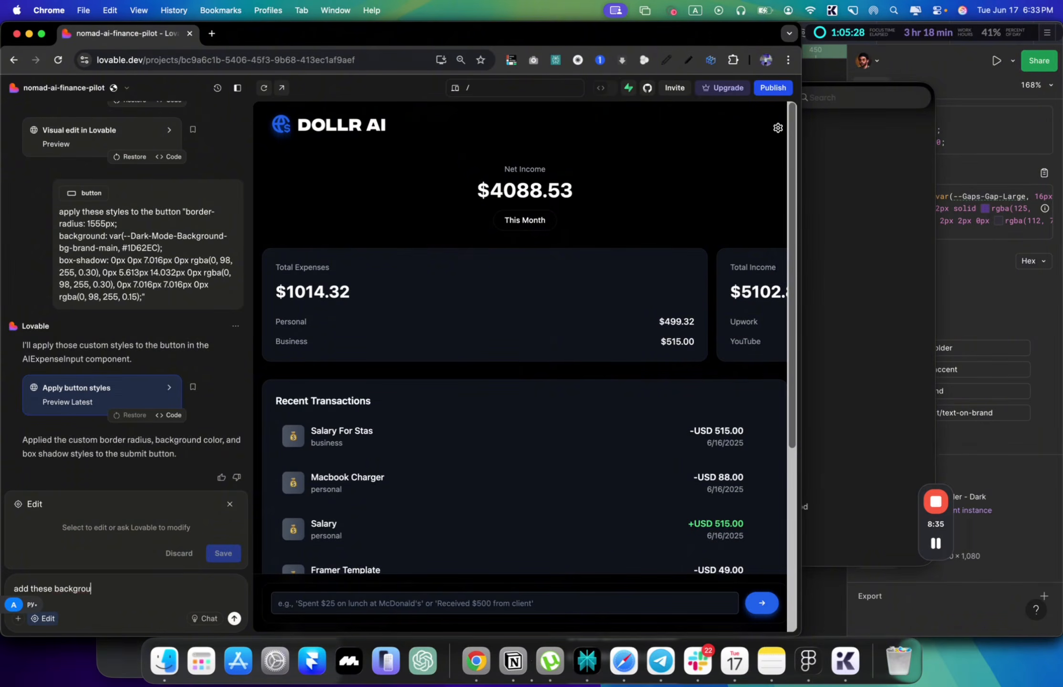
text(dn to the cards, the first iamge to the)
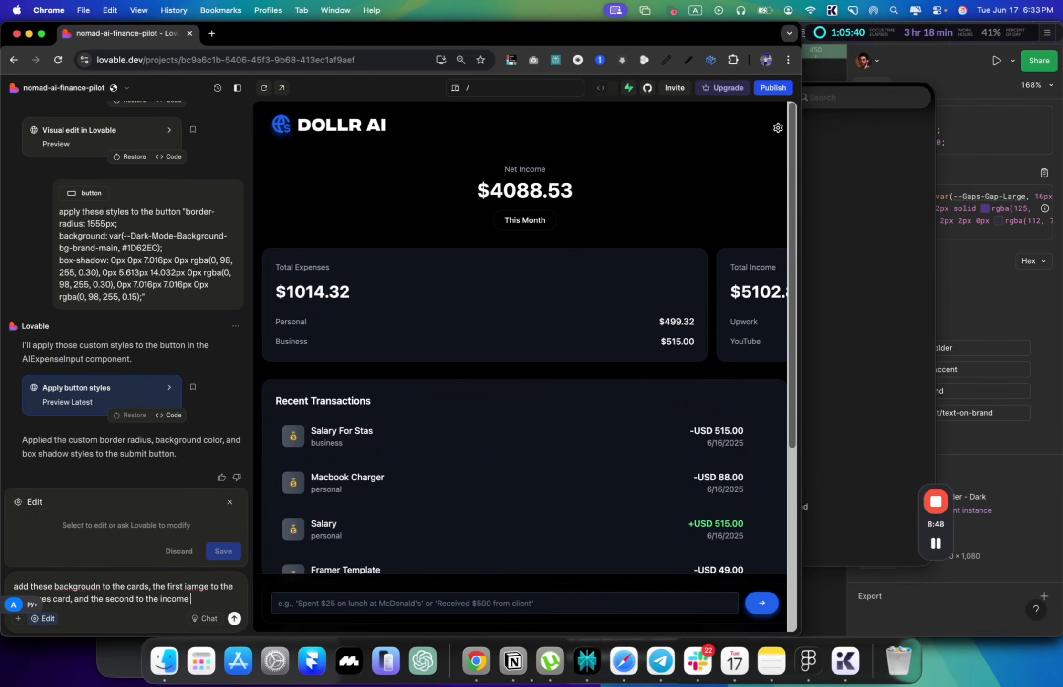
Step: Attach the two downloaded card background images from Finder to the Lovable prompt
key(super+Tab)
key(super+Tab)
key(super+Tab)
key(super+Tab)
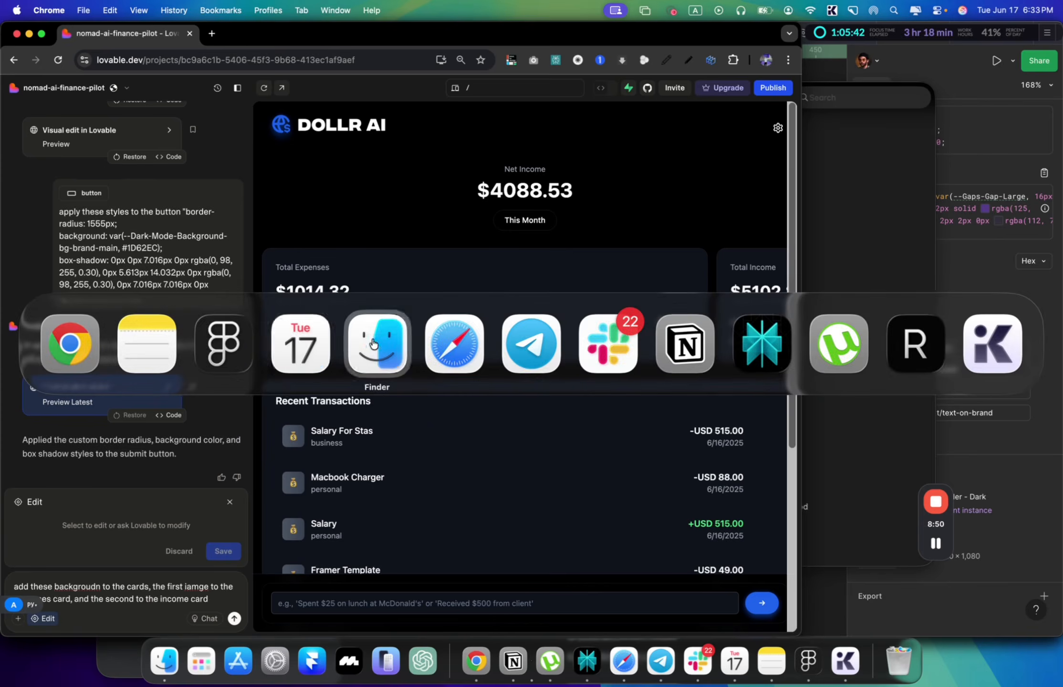
drag(899, 227, 119, 586)
key(super+Tab)
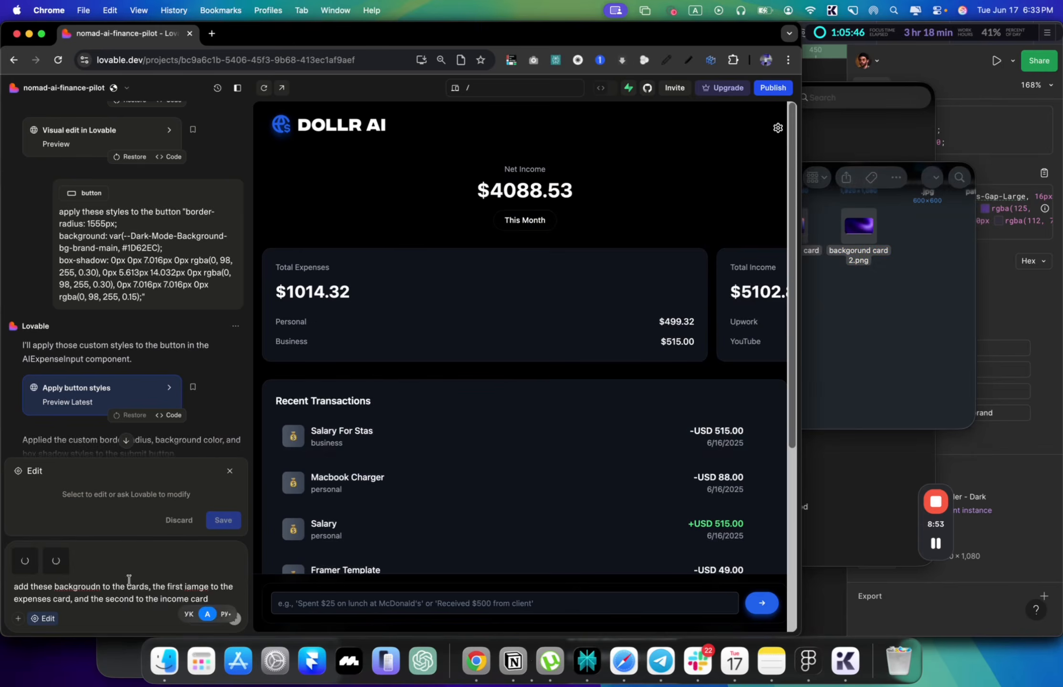
Step: In Figma, select the Cards frame of the Total Expenses card and copy its Style CSS
key(super+Tab)
key(super+Tab)
key(super+Tab)
key(super+Tab)
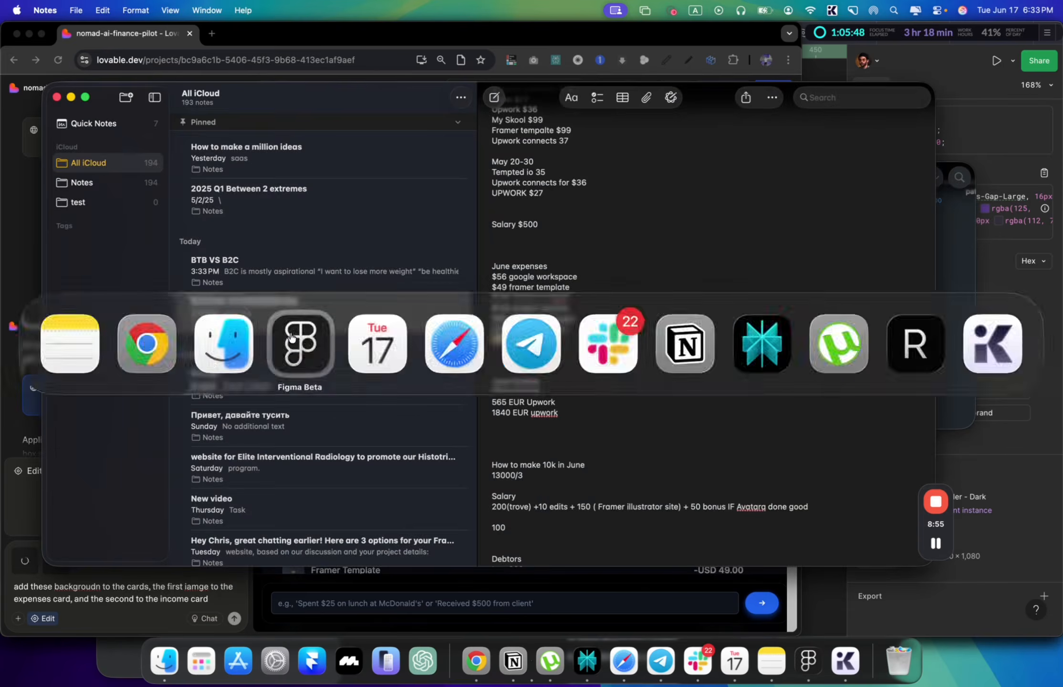
click(554, 224)
click(578, 265)
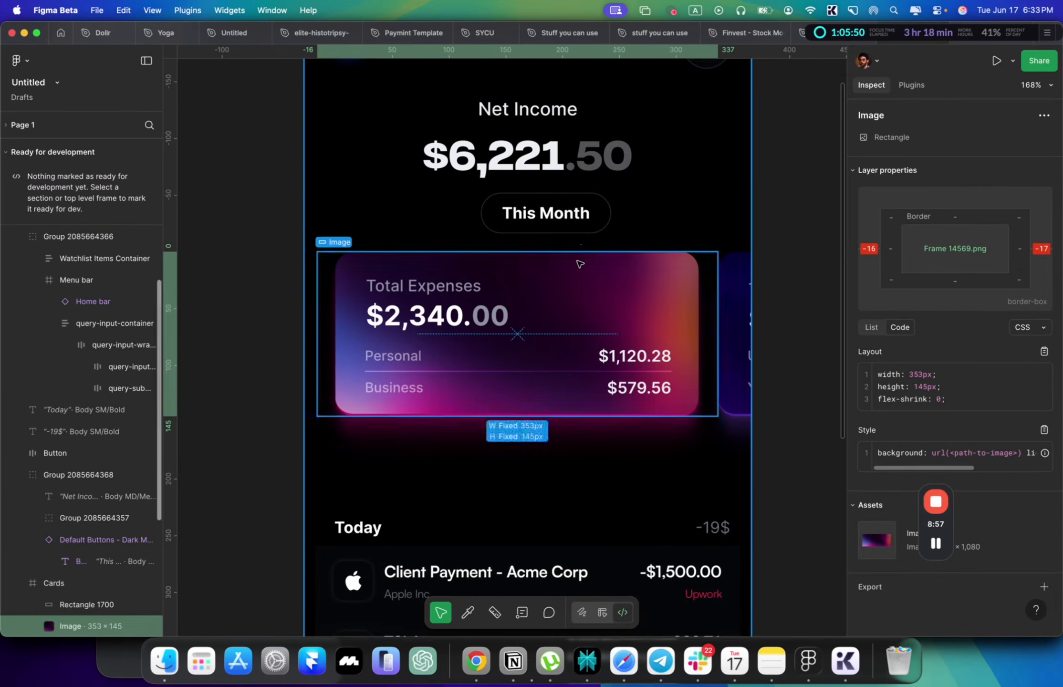
click(81, 584)
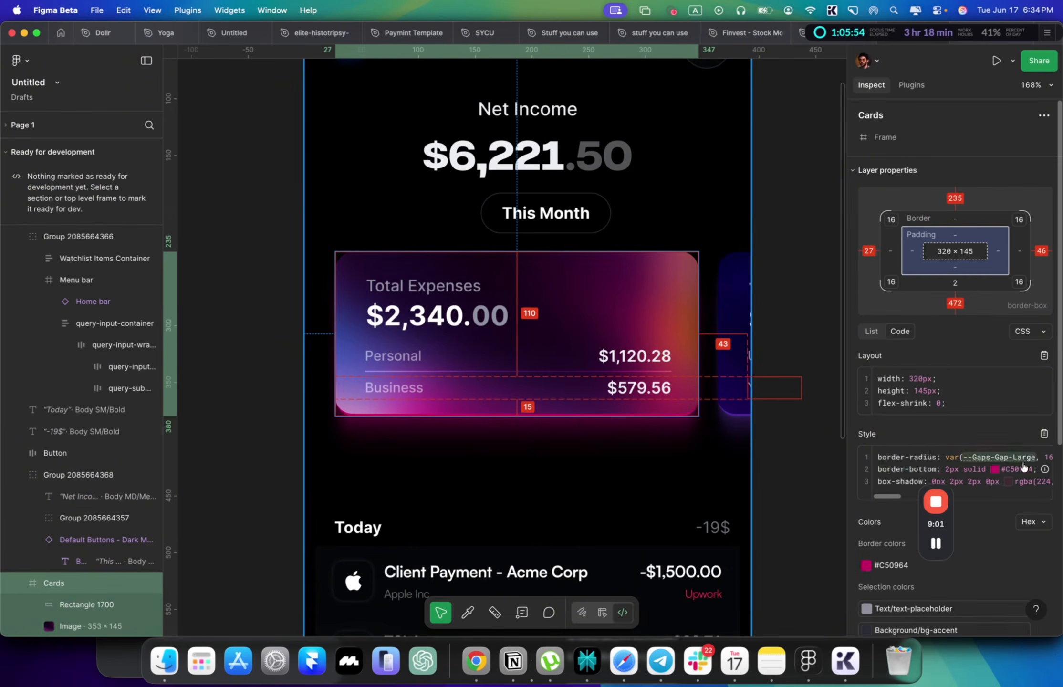
scroll(1009, 469, right, 2)
scroll(1008, 469, left, 3)
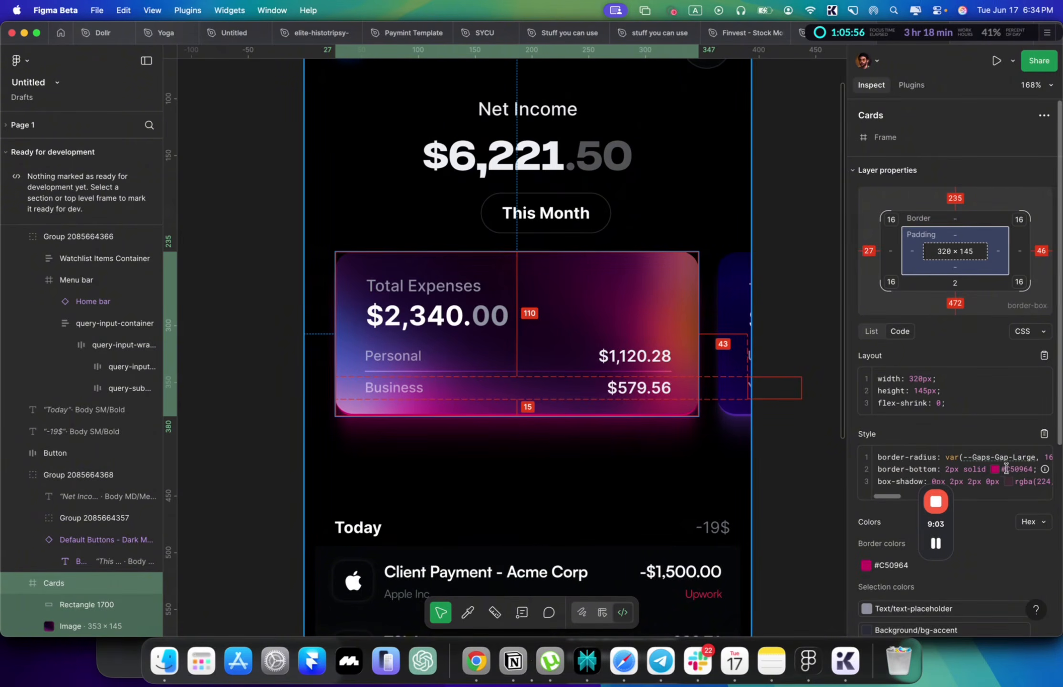
click(1044, 433)
Step: In Lovable, add "also here are the styles for the cards themselfs" and the copied CSS below the prompt text, and send it
key(super+Tab)
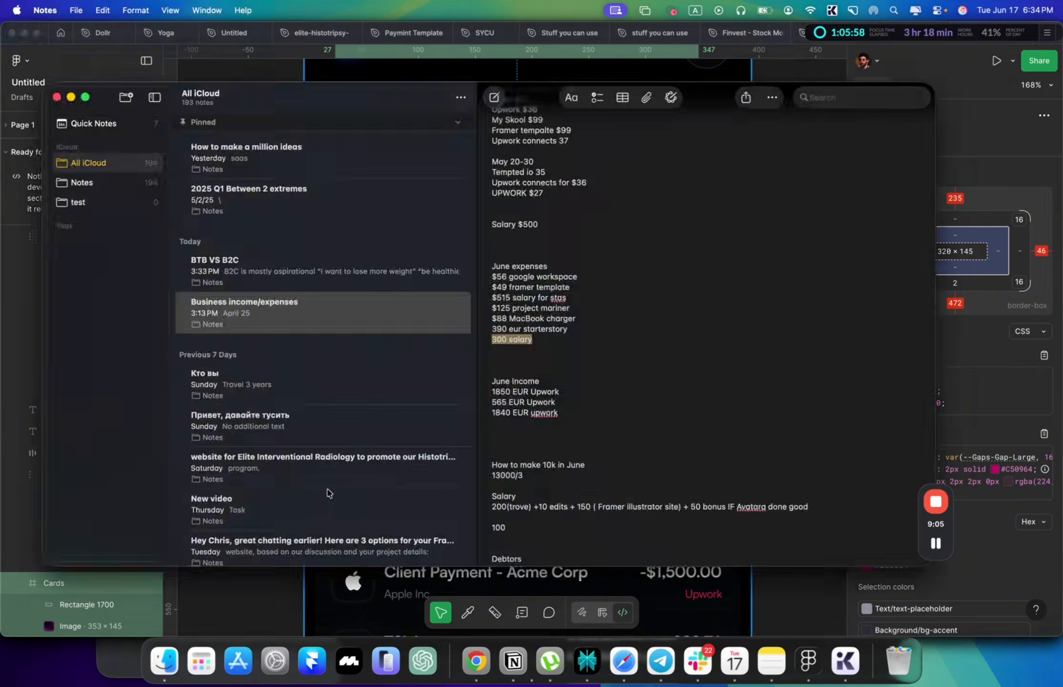
key(super+Tab)
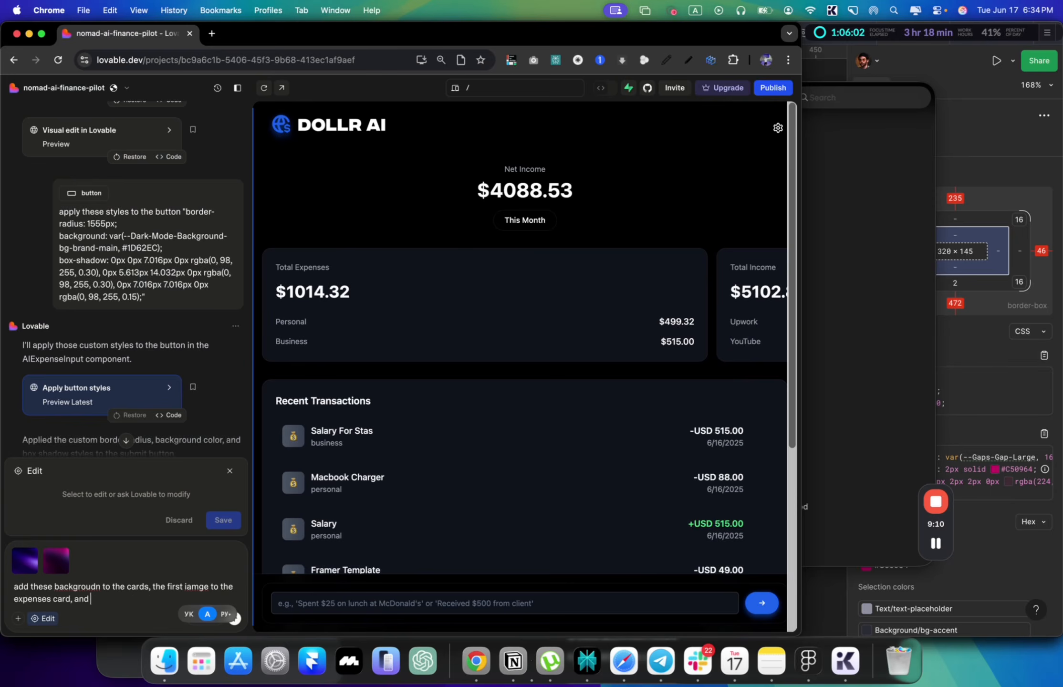
text(second to the income card)
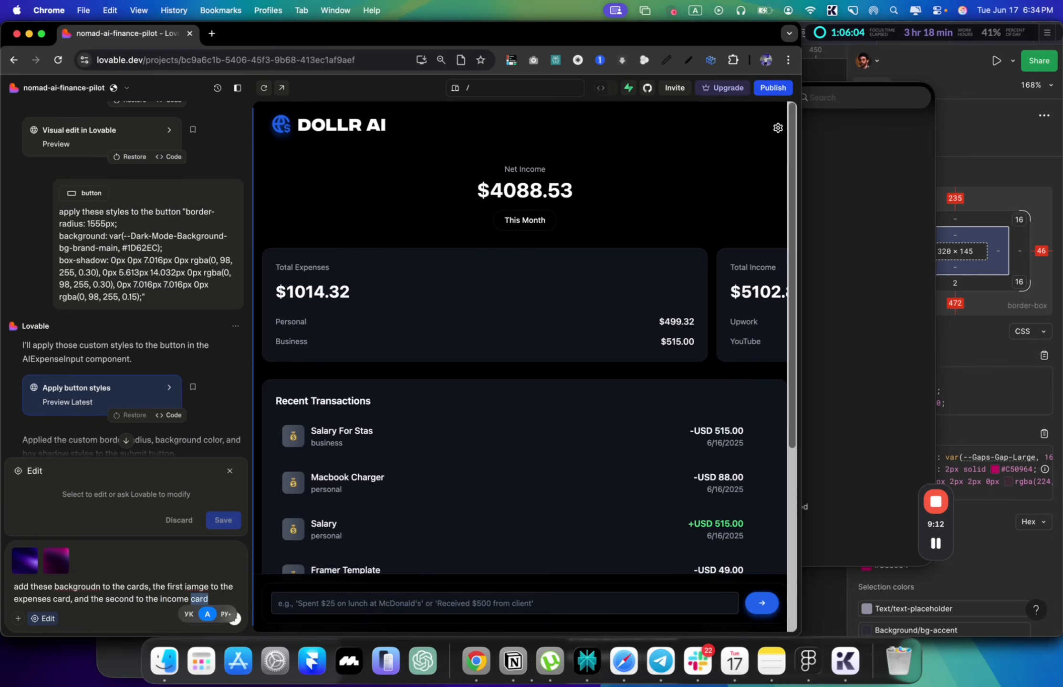
key(shift+Return)
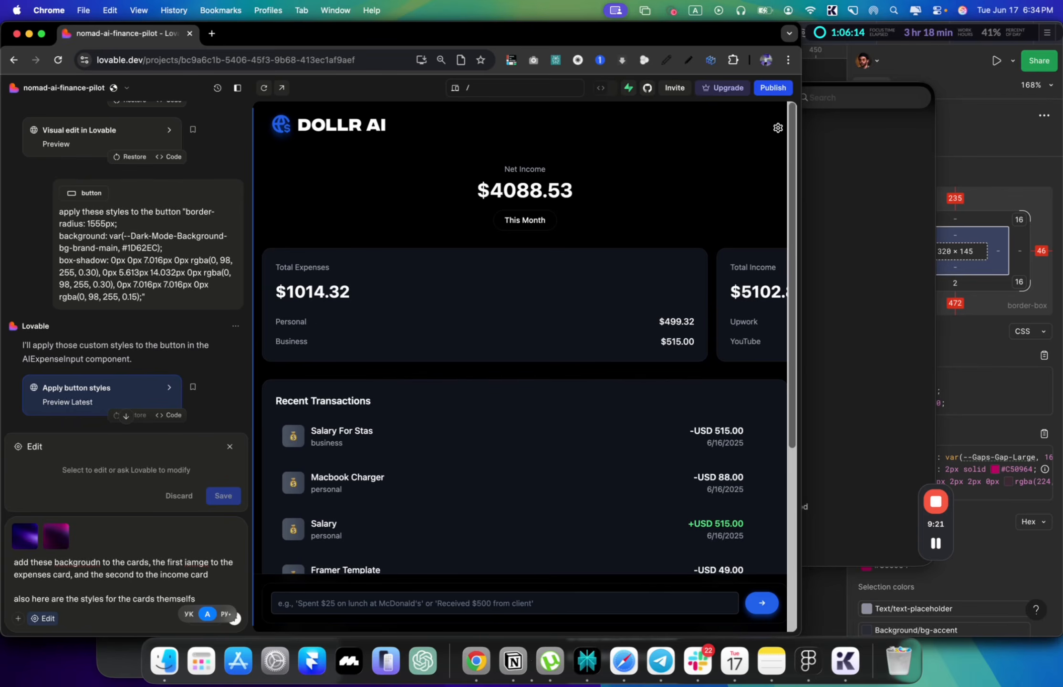
key(super+v)
key(Return)
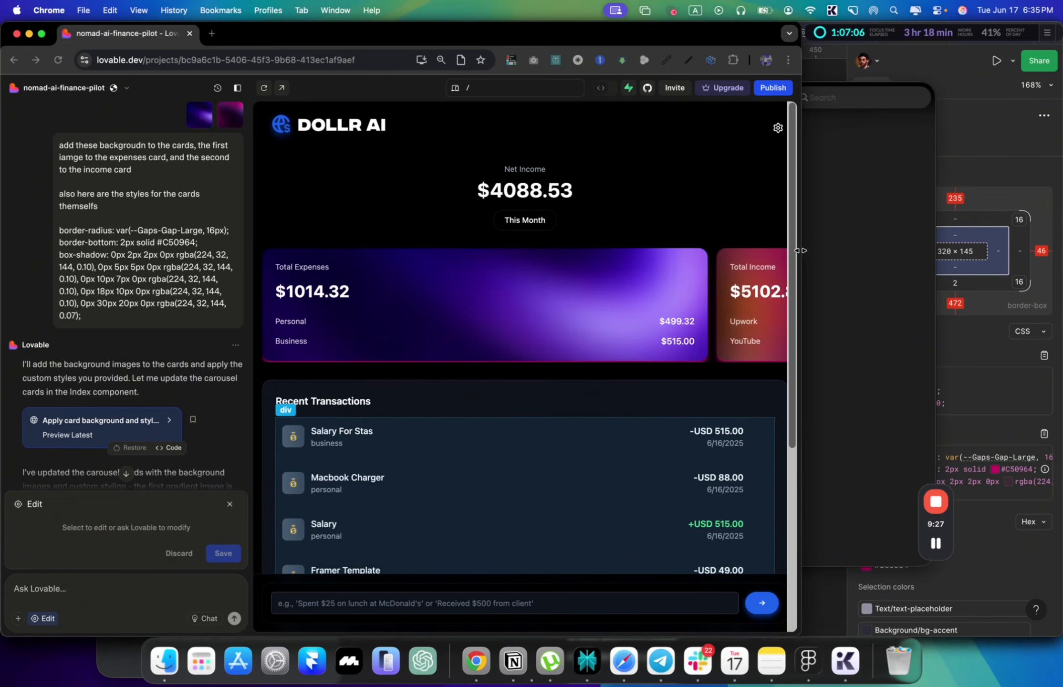
Step: Narrow the browser window to about half the screen width and bring Figma to the front
drag(801, 251, 555, 245)
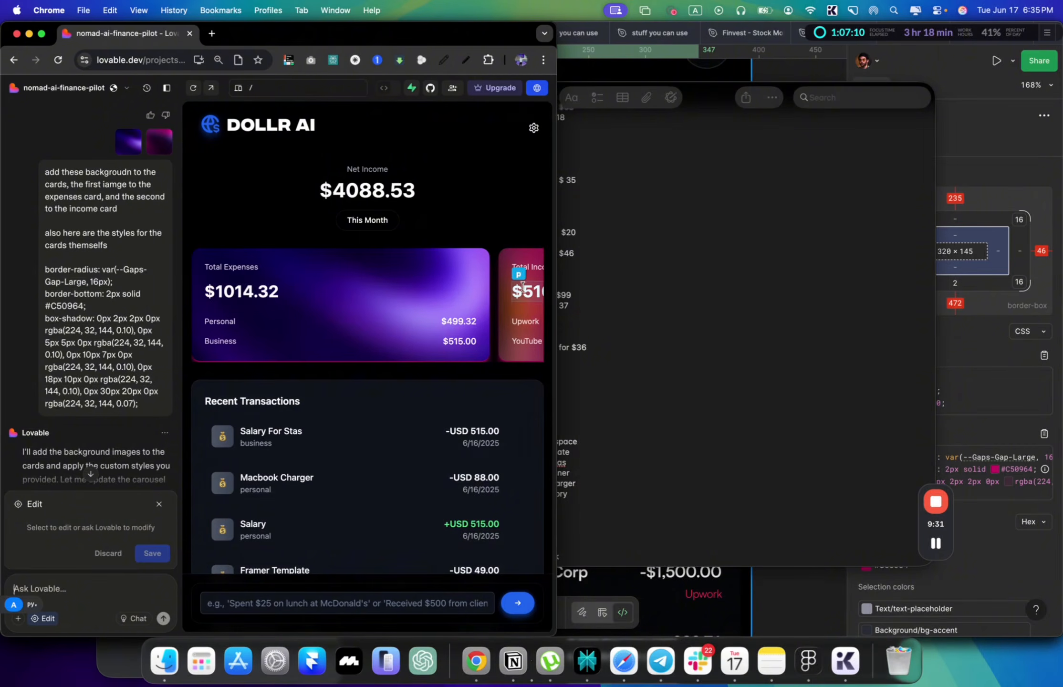
click(559, 507)
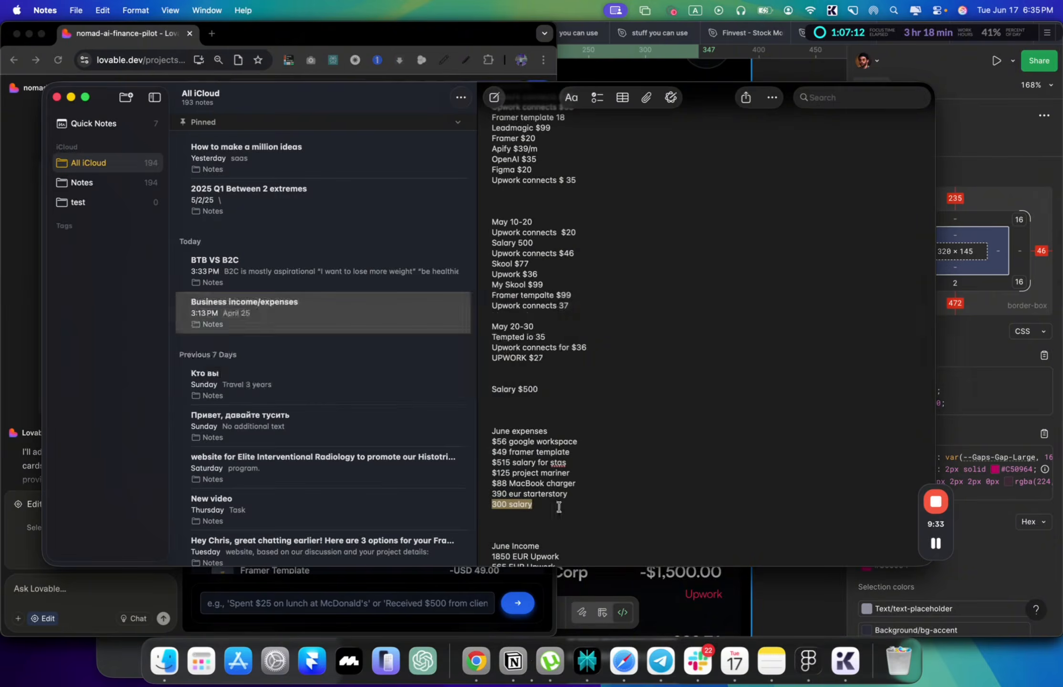
key(super+Tab)
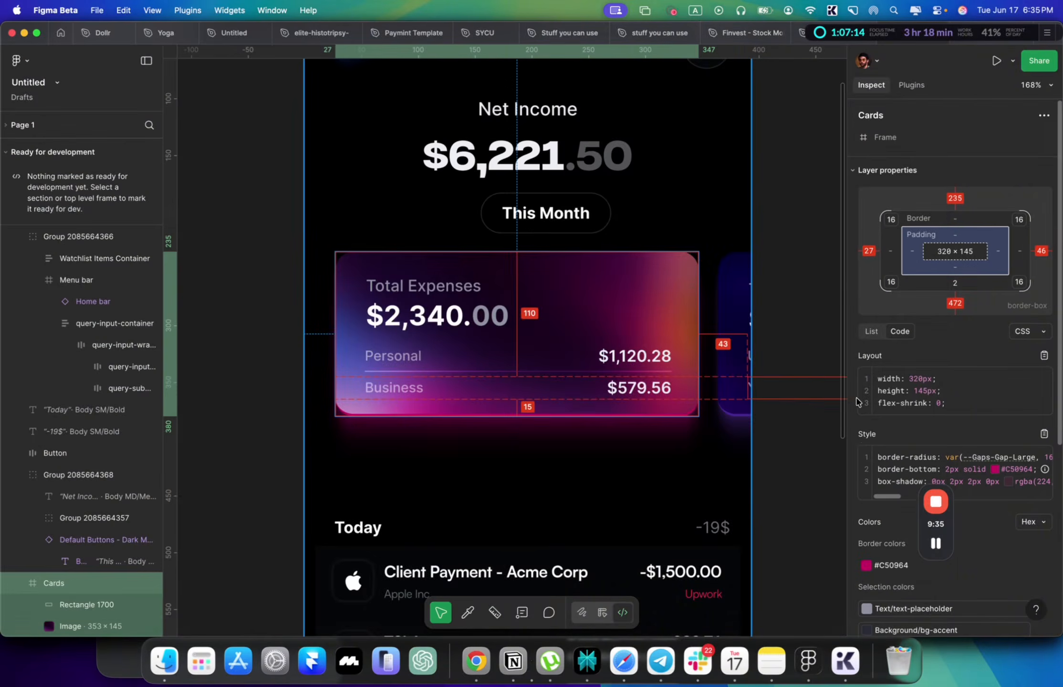
Step: Select the Cards frame of the second, blue card and copy its Style CSS
scroll(870, 438, down, 1)
click(707, 257)
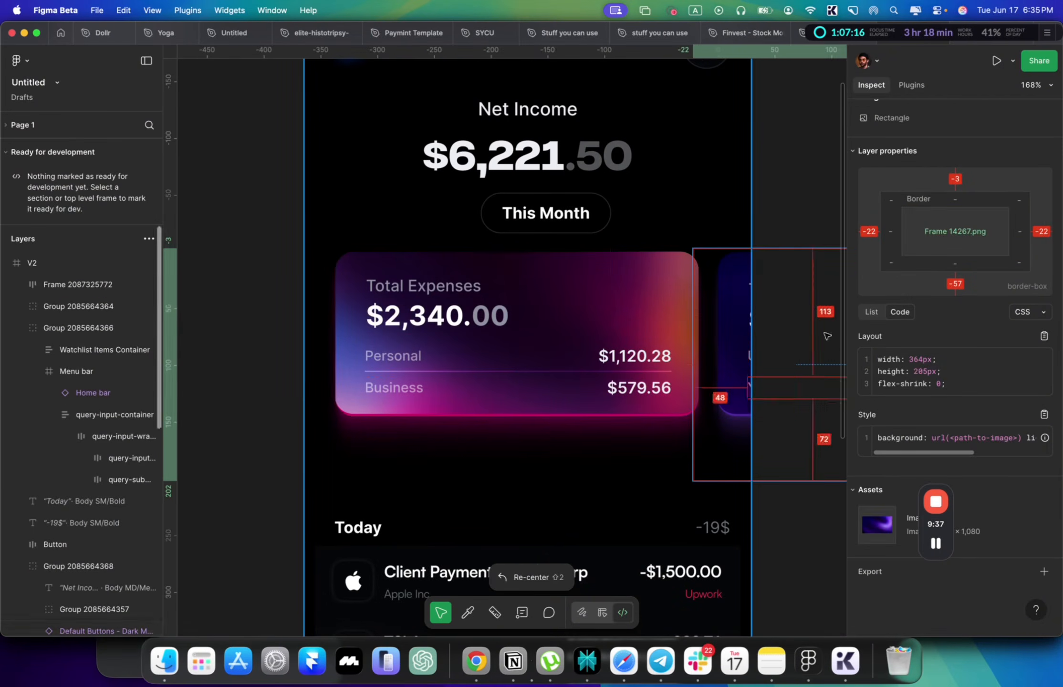
click(703, 228)
click(708, 260)
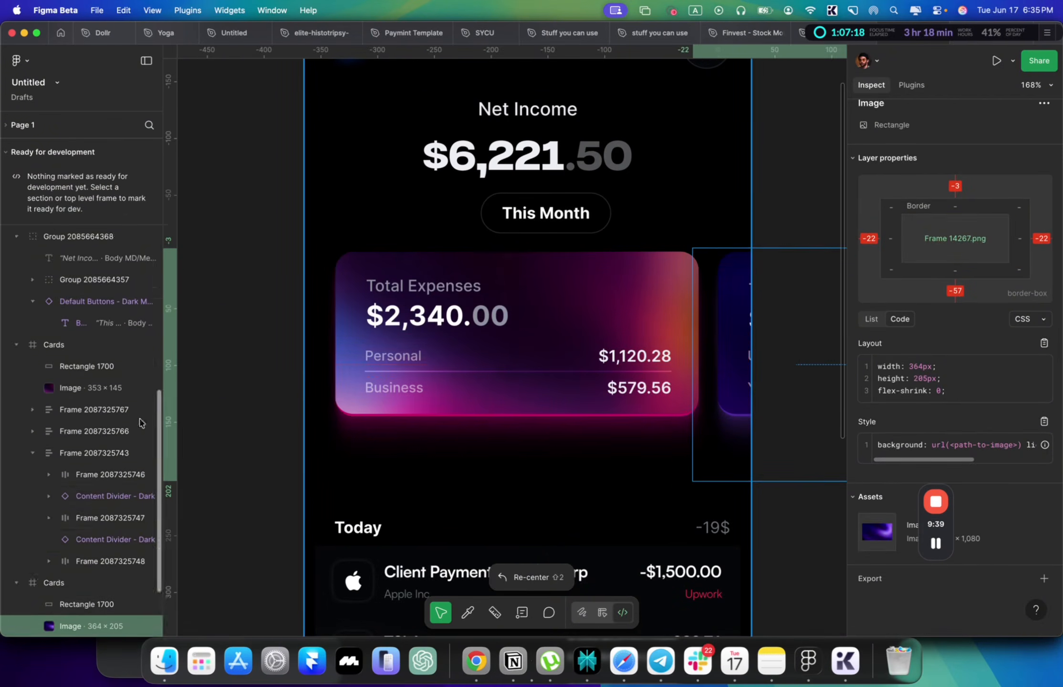
scroll(141, 424, down, 3)
click(71, 497)
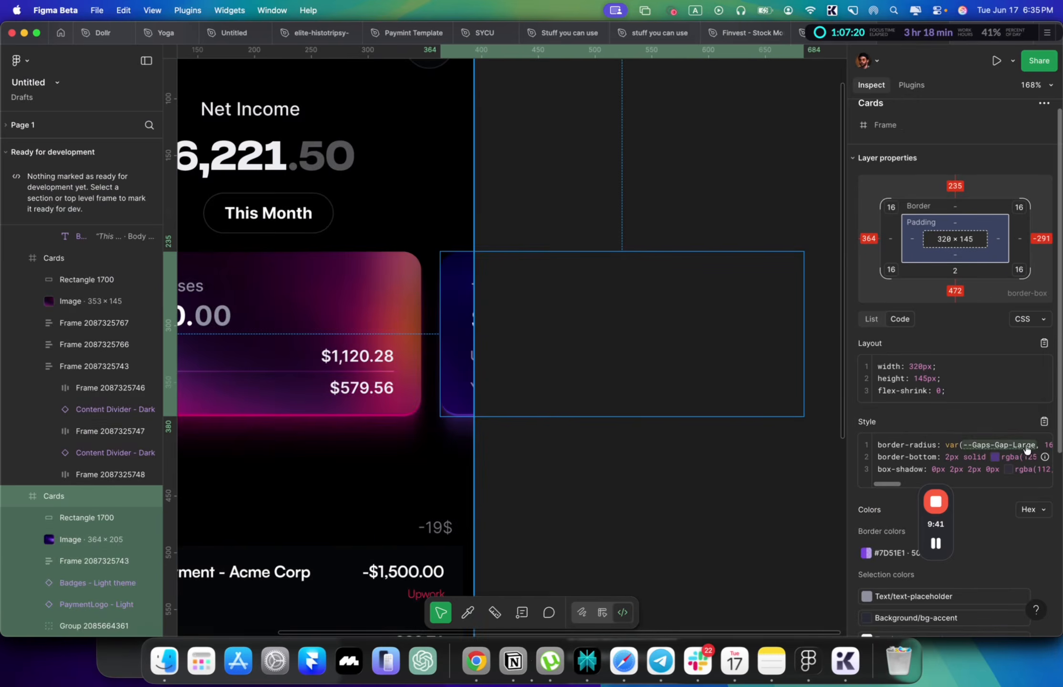
click(1040, 424)
Step: In Lovable, begin a new prompt with "the first image should be the"
key(super+Tab)
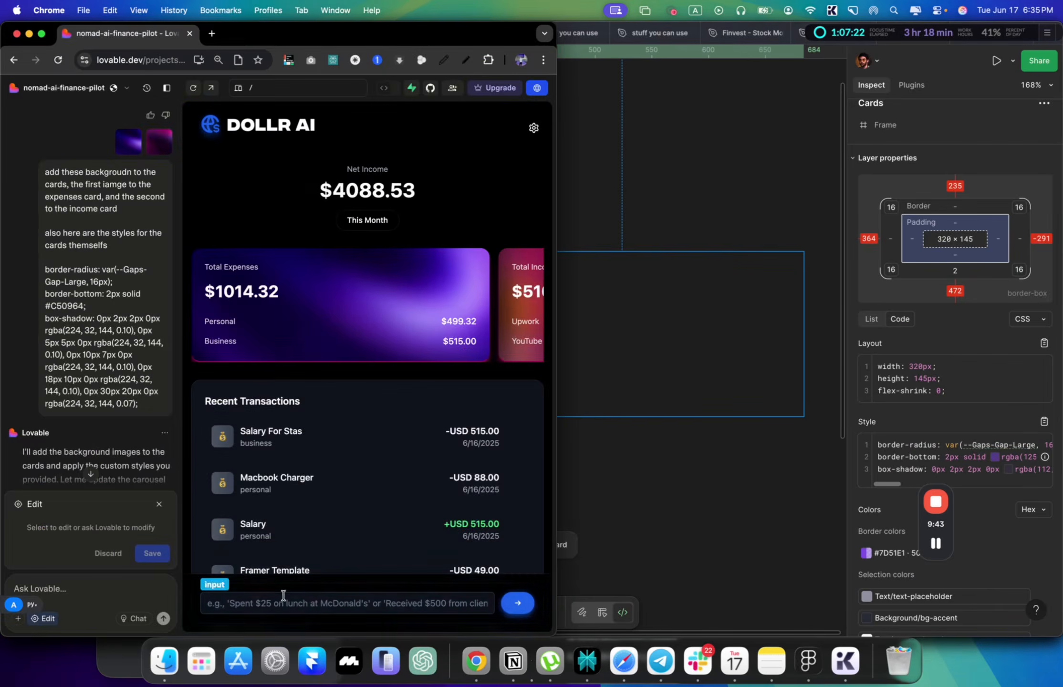
key(super+Tab)
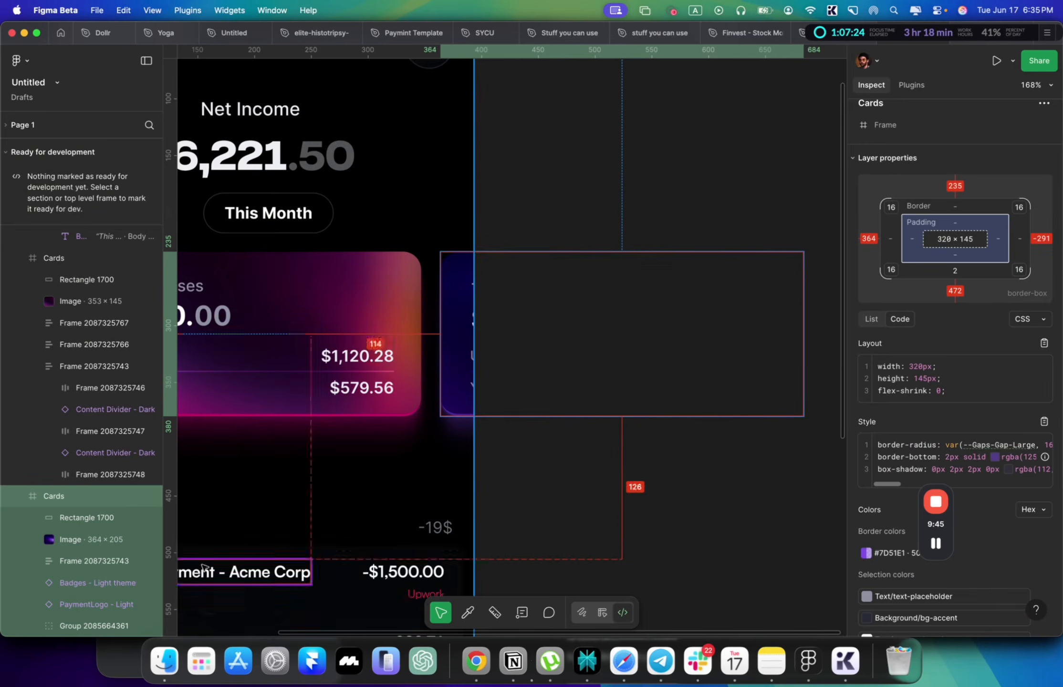
drag(236, 349, 422, 362)
key(super+Tab)
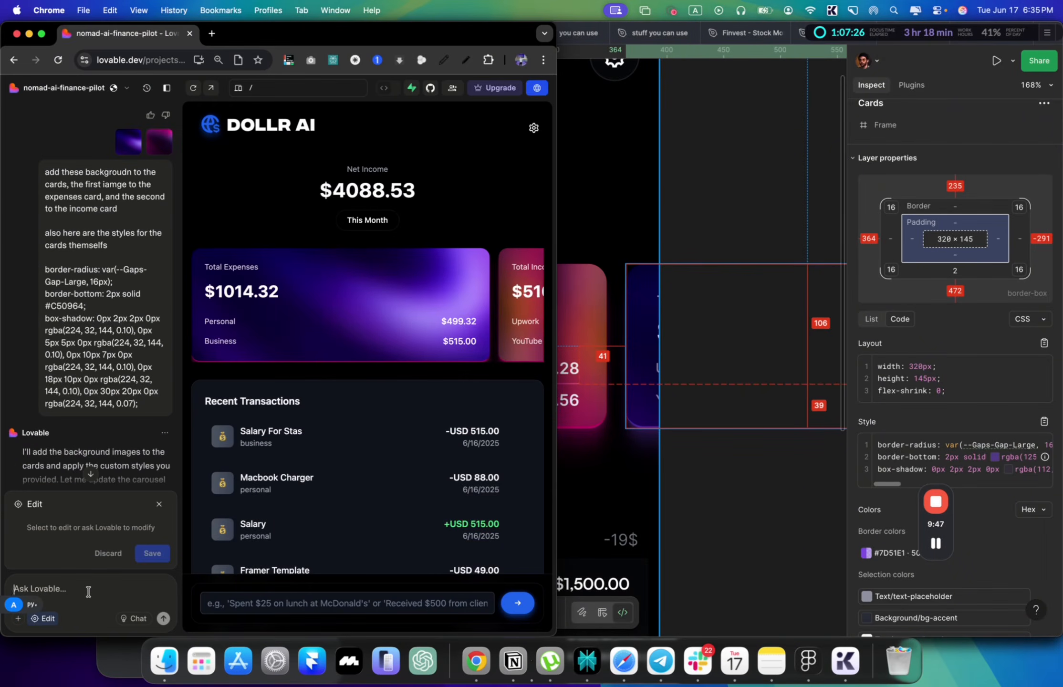
click(88, 592)
text(the first image should be the)
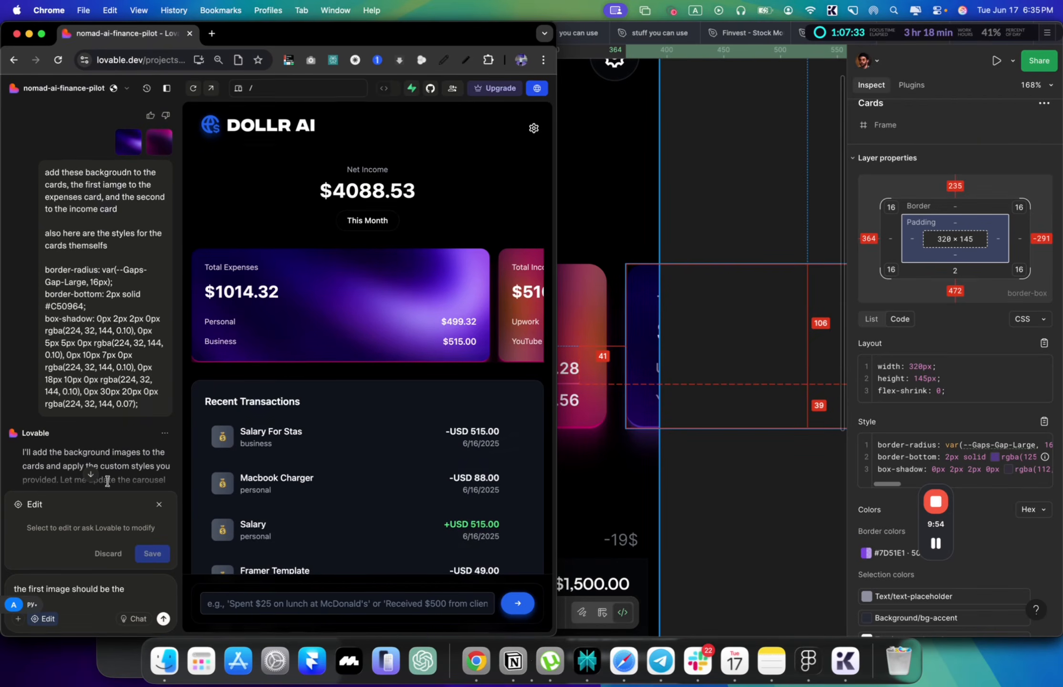
Step: Review the earlier card background prompt with its attached images in the chat history and select its full text
scroll(119, 426, up, 3)
scroll(118, 424, down, 4)
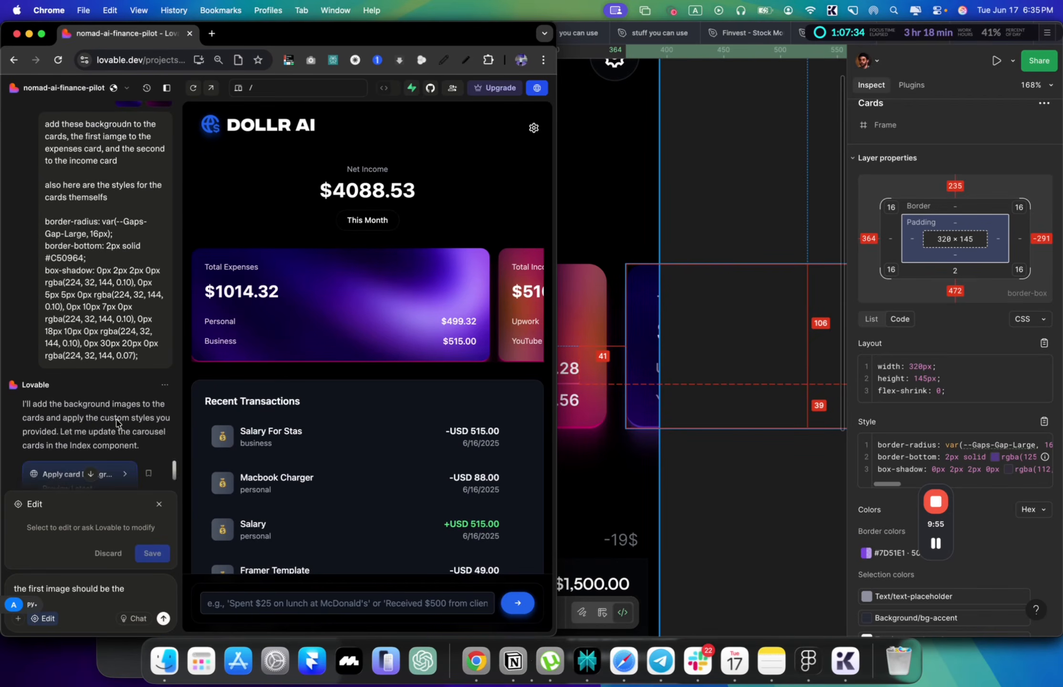
scroll(142, 394, up, 5)
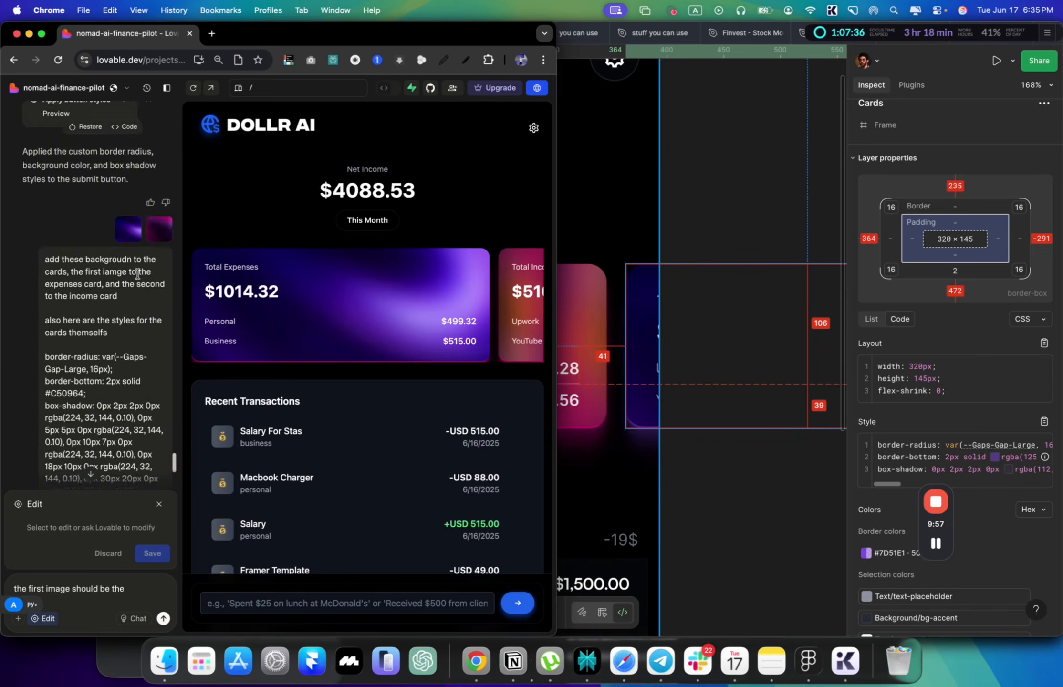
scroll(127, 393, down, 4)
drag(139, 417, 42, 180)
scroll(163, 203, up, 5)
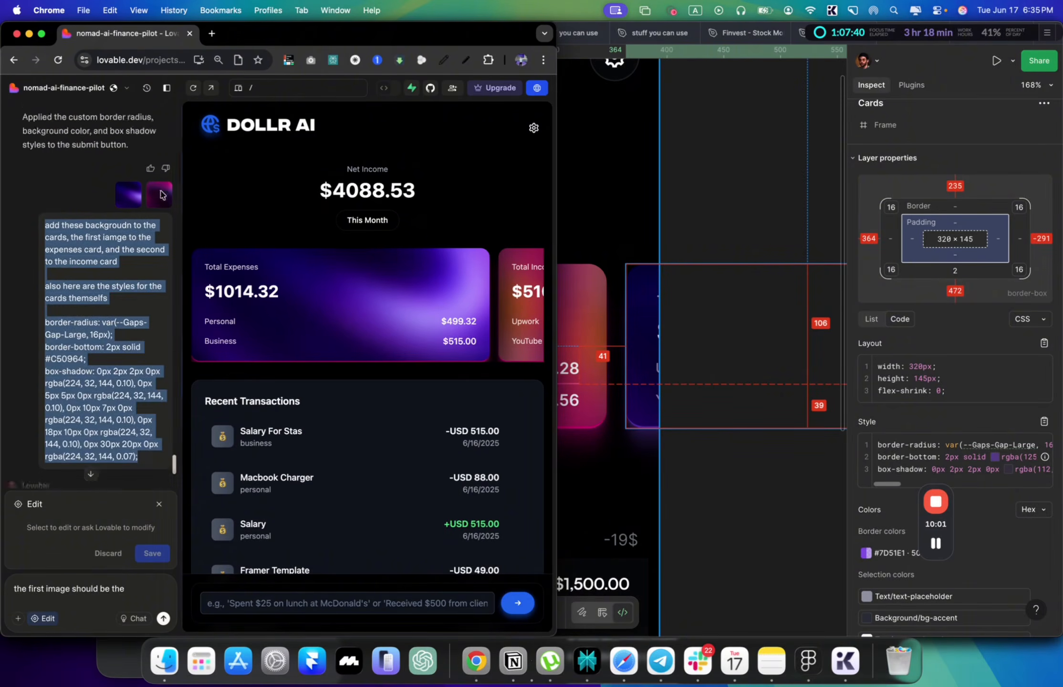
scroll(155, 192, up, 5)
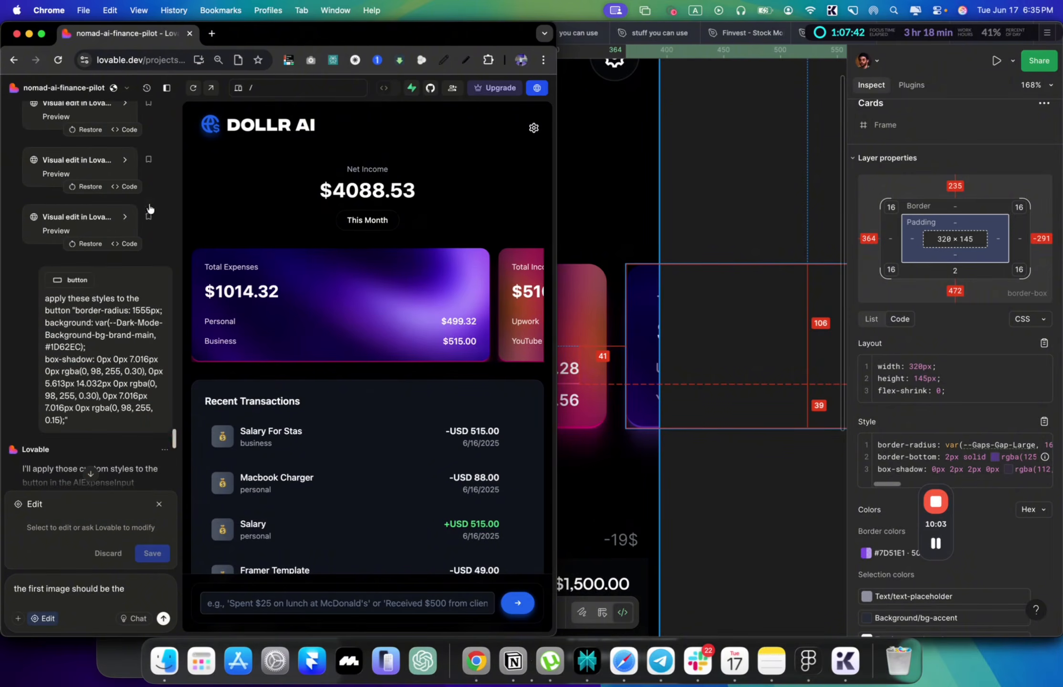
scroll(93, 258, down, 6)
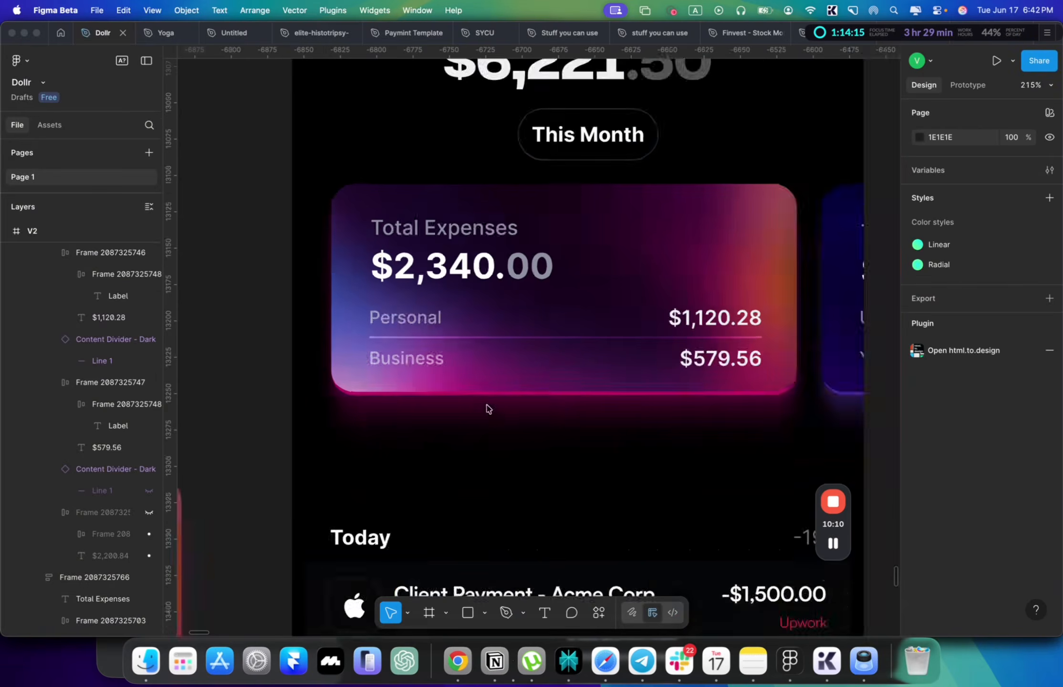
Step: In Figma, inspect the opacity and fill of the Personal label on the Total Expenses card, and return to Lovable
scroll(413, 322, up, 5)
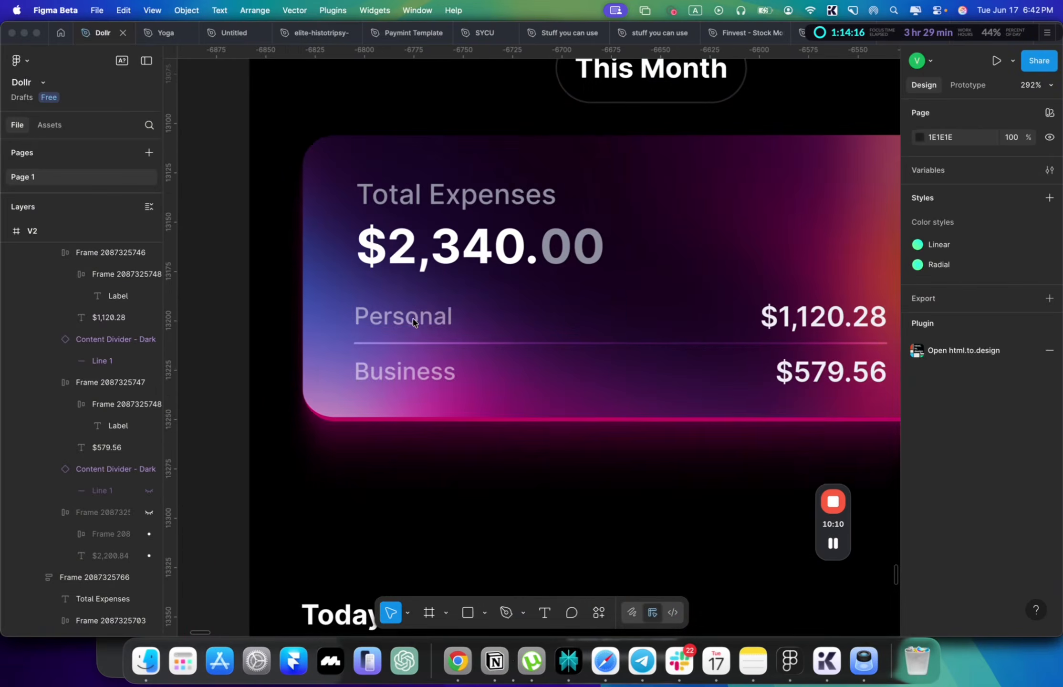
click(413, 323)
scroll(439, 329, down, 5)
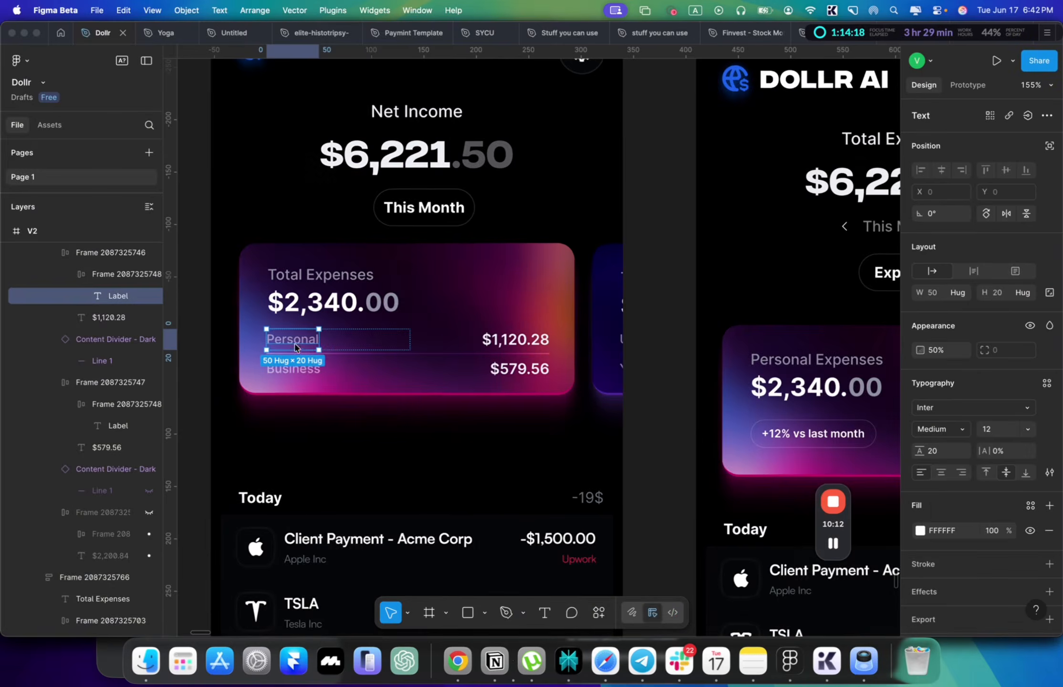
scroll(295, 345, up, 3)
key(super+Tab)
Step: Examine the text on the Total Expenses card in the Lovable preview up close and compare it with the Figma design
click(281, 297)
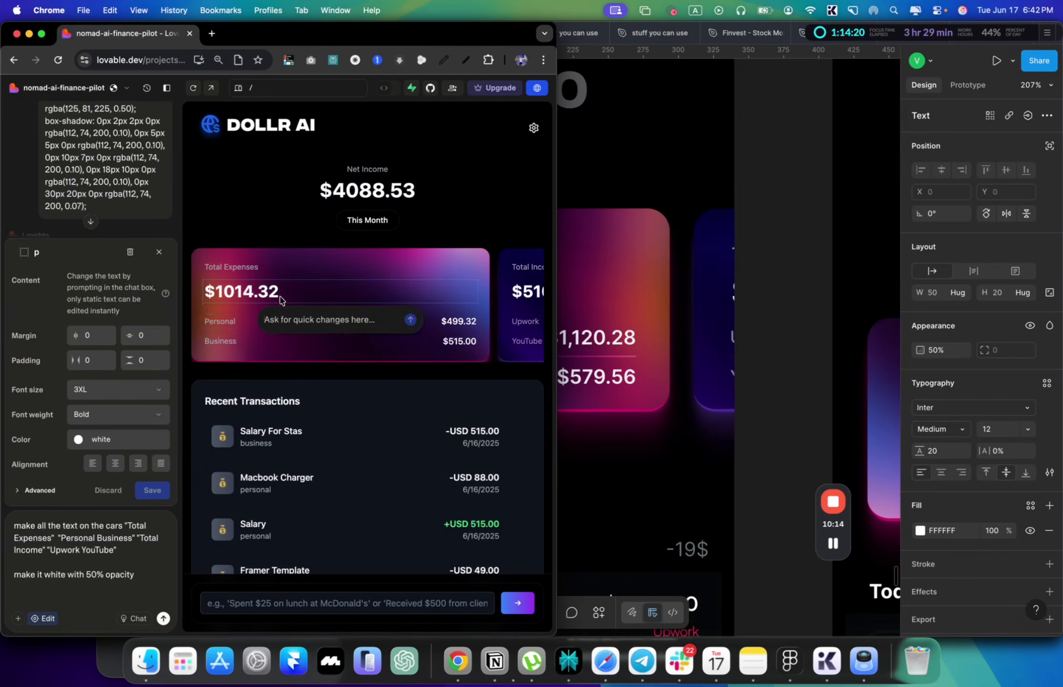
scroll(234, 327, up, 5)
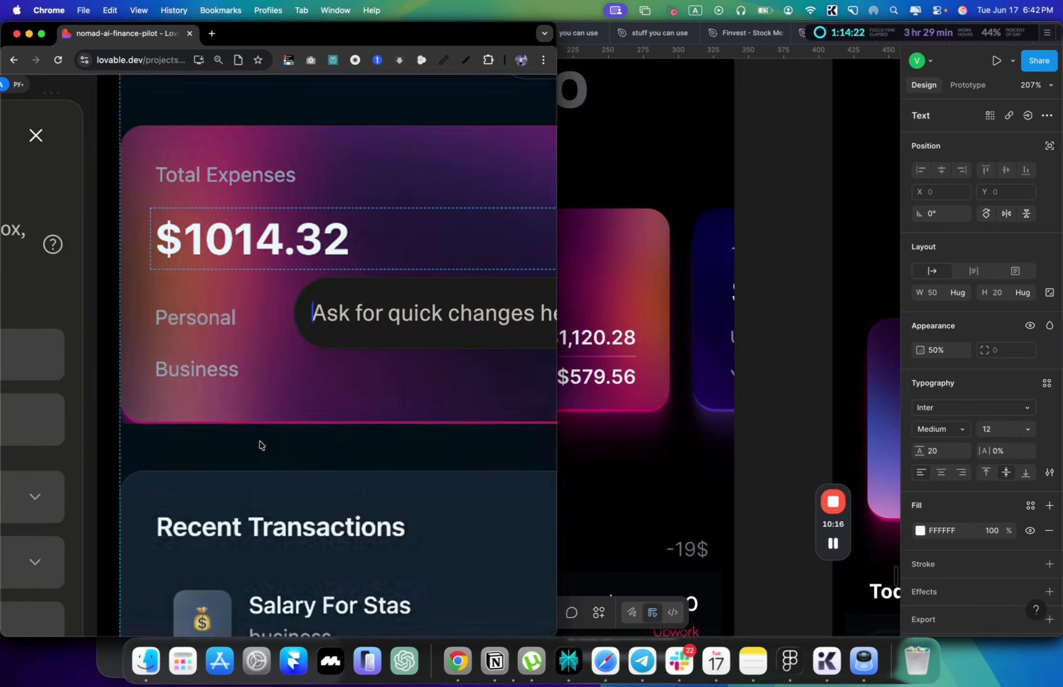
scroll(233, 432, up, 8)
scroll(233, 431, right, 3)
scroll(347, 502, down, 4)
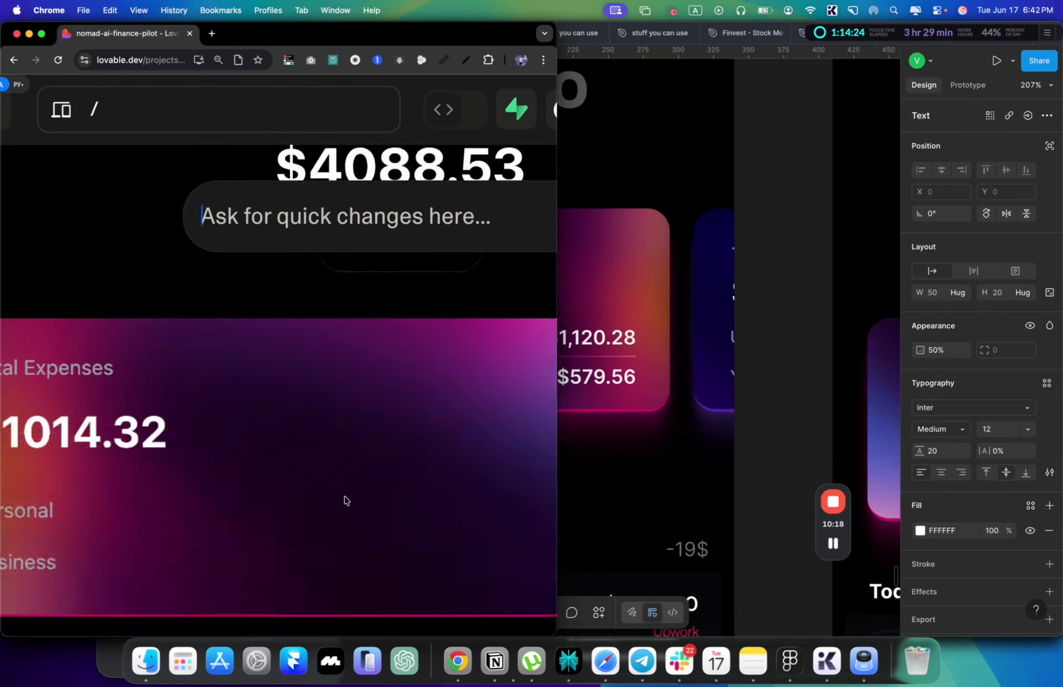
scroll(347, 501, down, 5)
key(super+Tab)
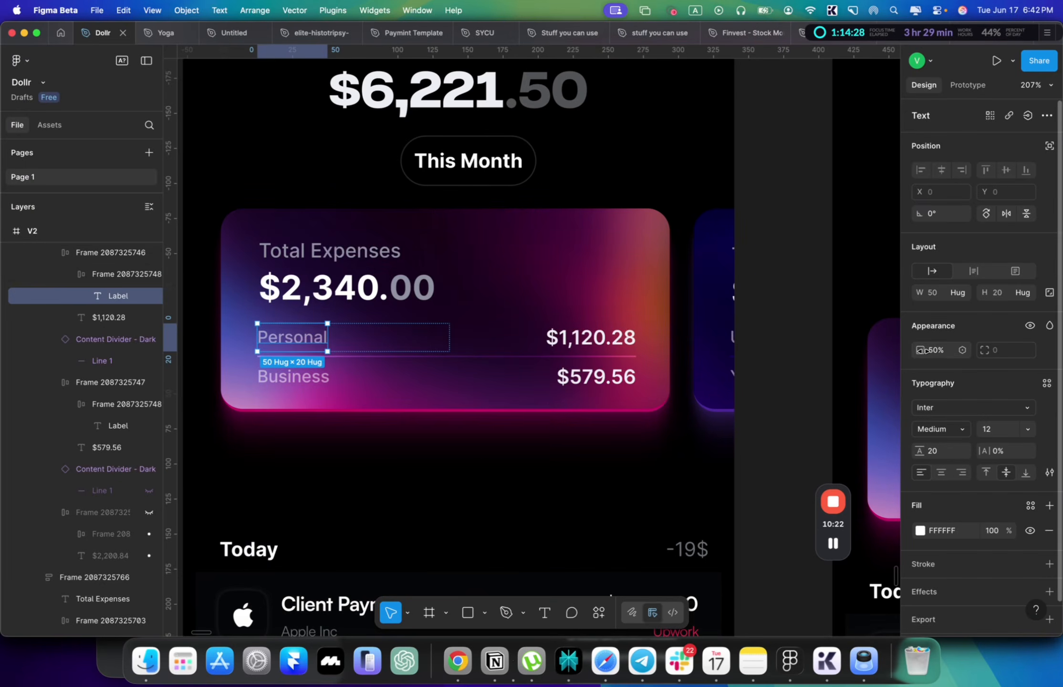
key(super+Tab)
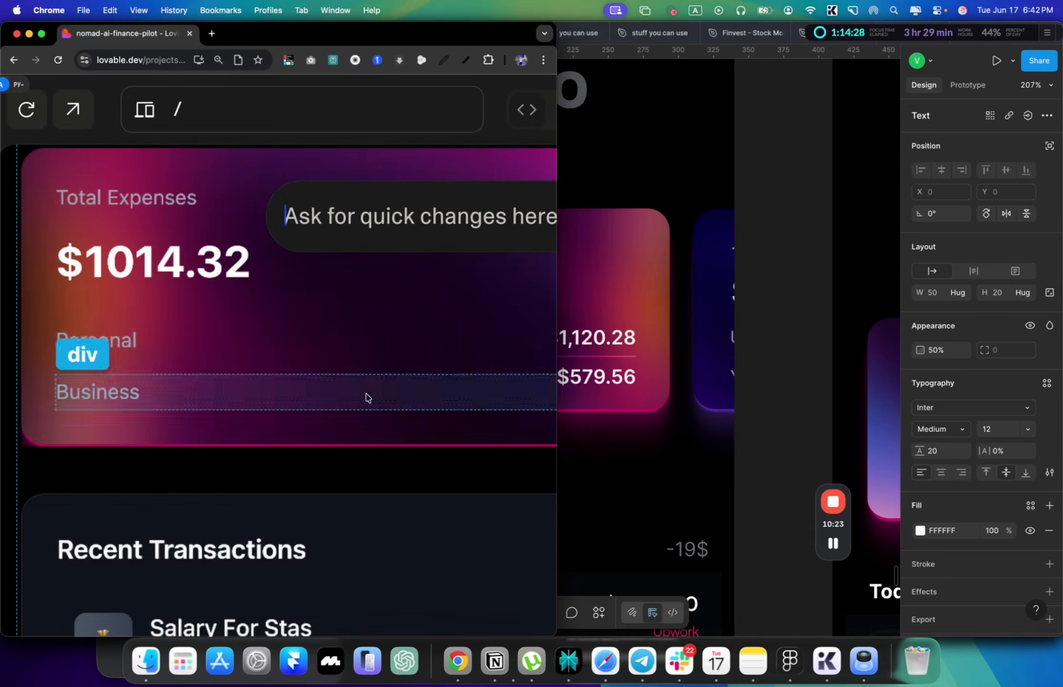
Step: Widen the browser window to the full screen and restart visual edit mode to clear the current selection
double_click(557, 94)
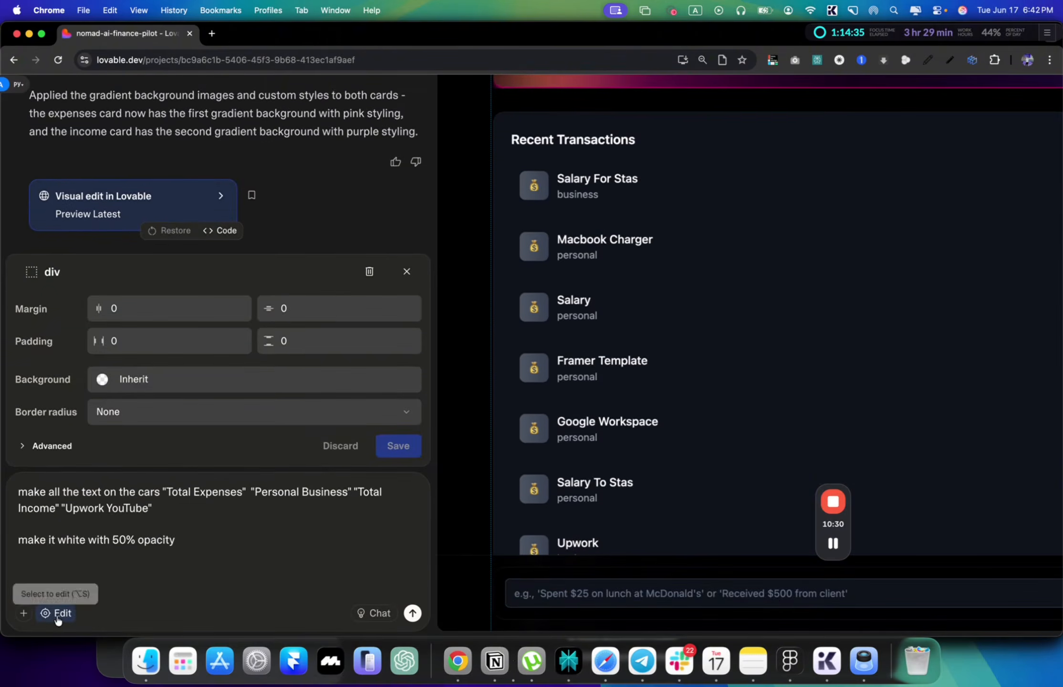
click(57, 619)
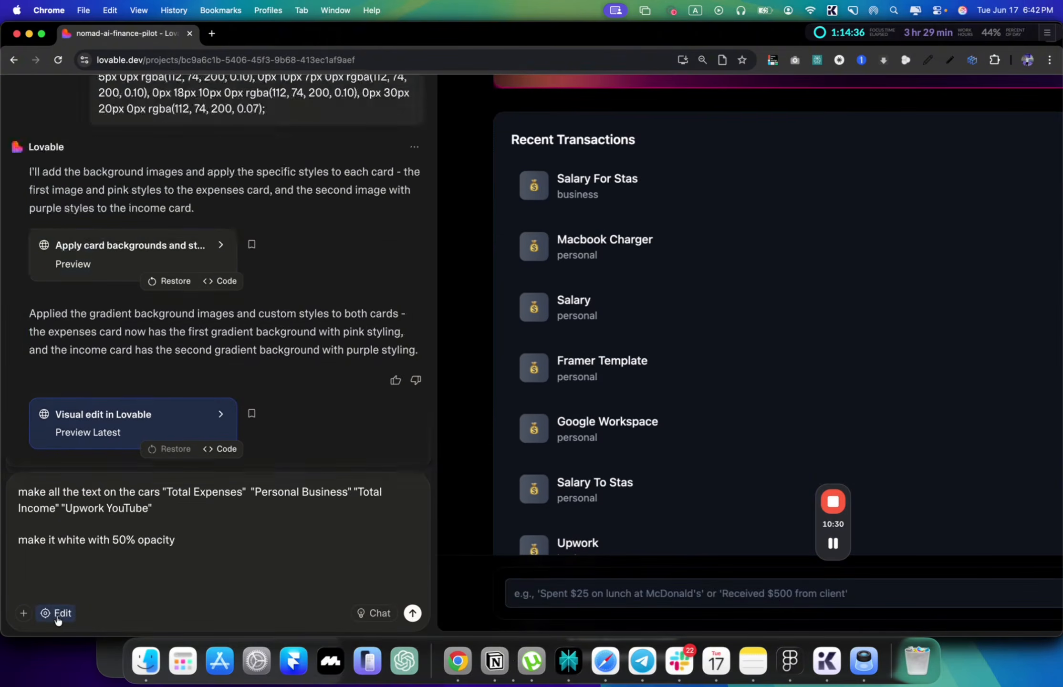
click(57, 620)
scroll(482, 291, up, 4)
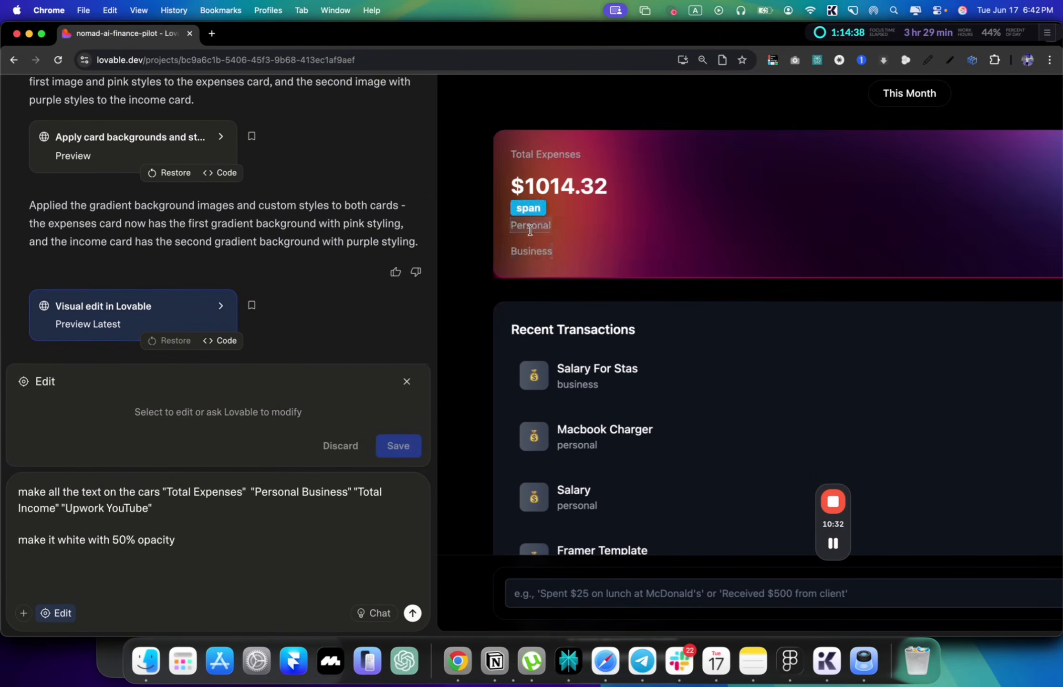
Step: Set the text color of the Personal label on the Total Expenses card to custom #ffffff80 and save the edit
click(530, 231)
click(106, 380)
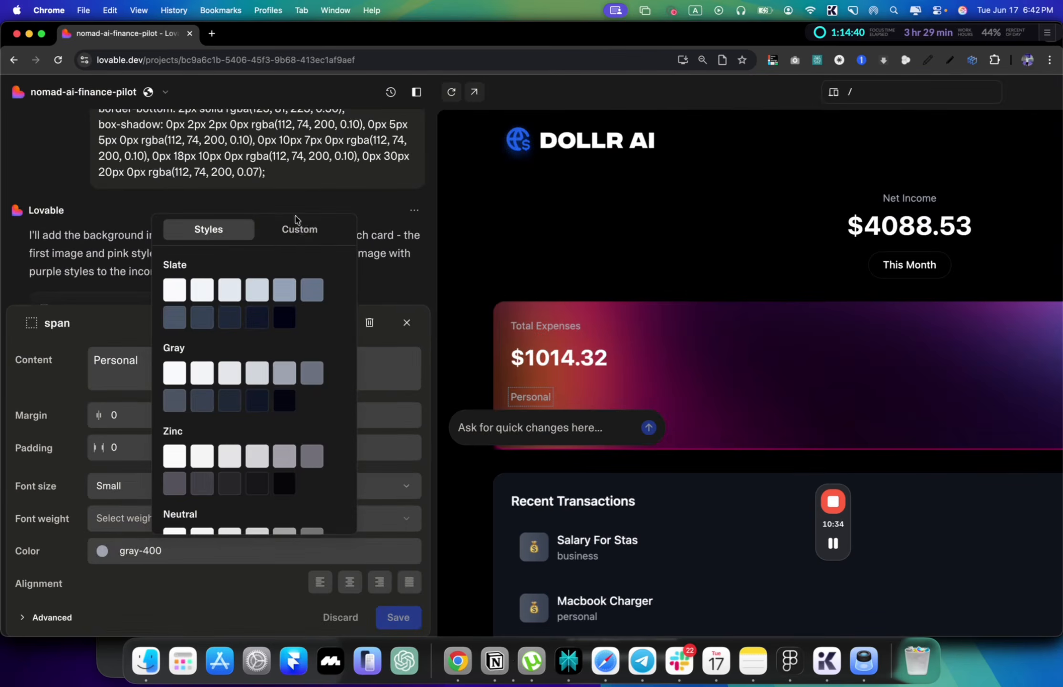
click(289, 237)
drag(256, 288, 115, 226)
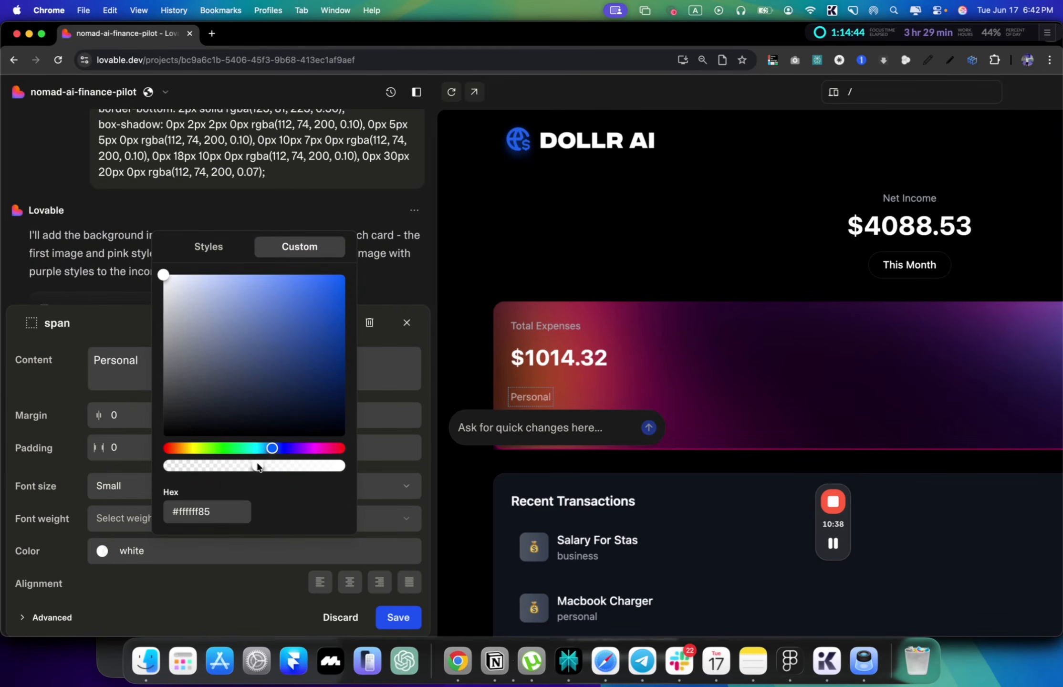
scroll(526, 398, up, 3)
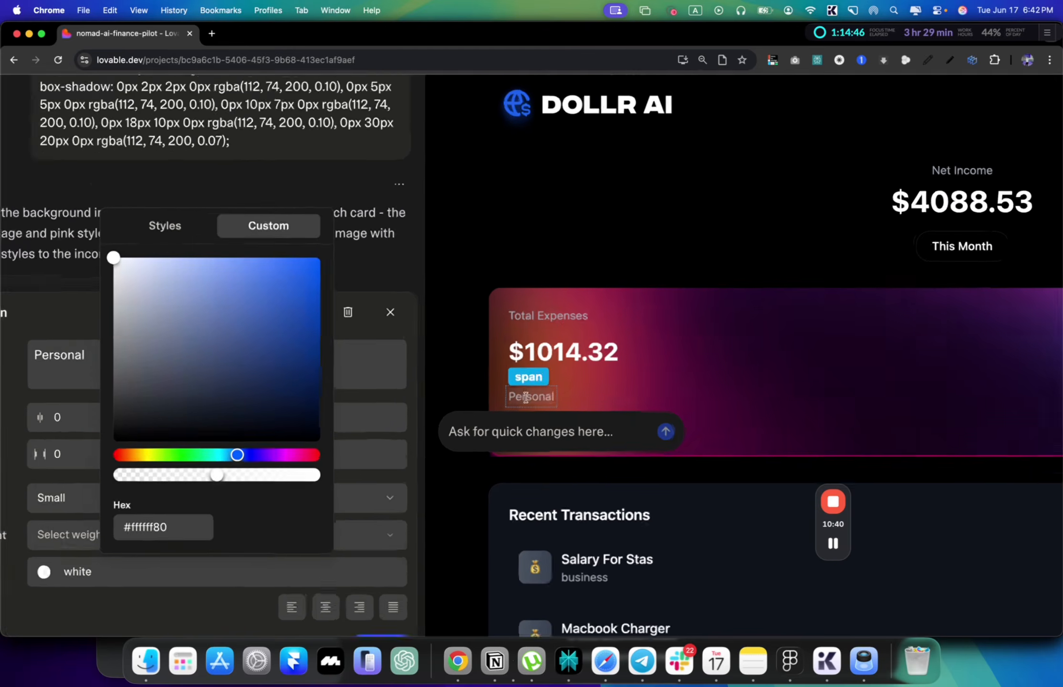
scroll(563, 388, down, 3)
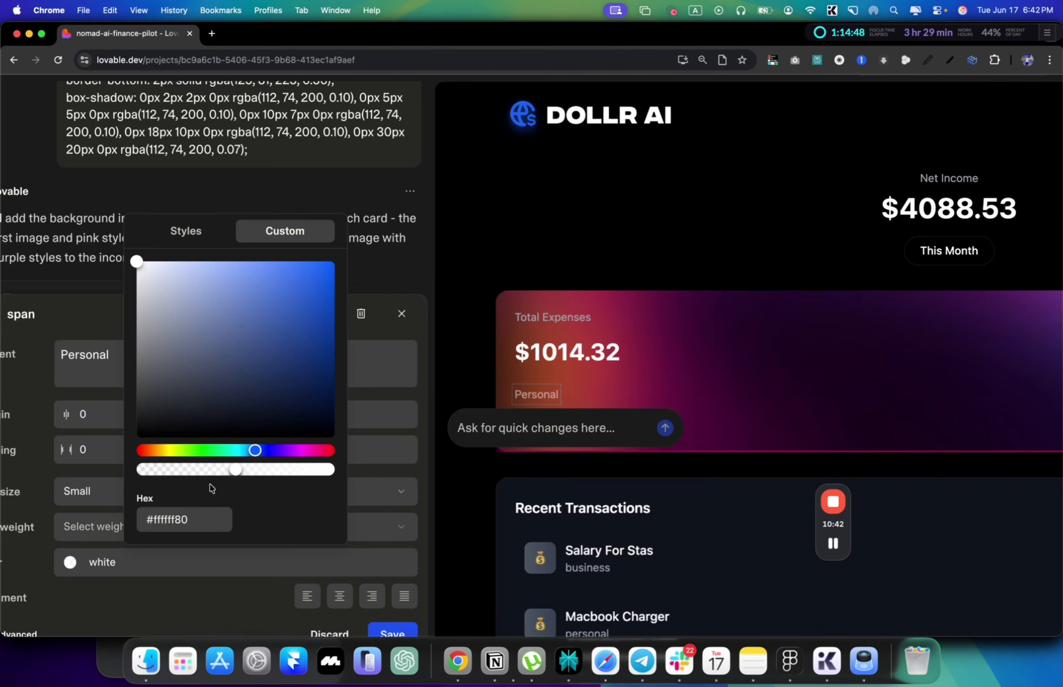
click(388, 299)
click(392, 633)
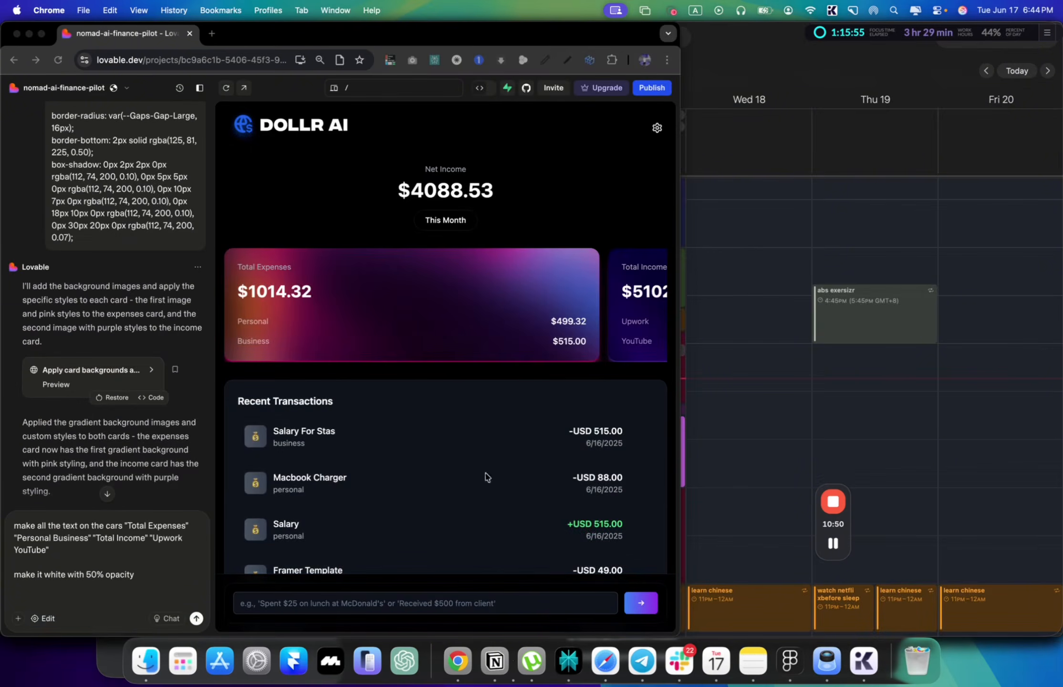
Step: Make the Recent Transactions container's background fully transparent with custom color #1f293700 in visual edit mode, and save the edit
click(135, 571)
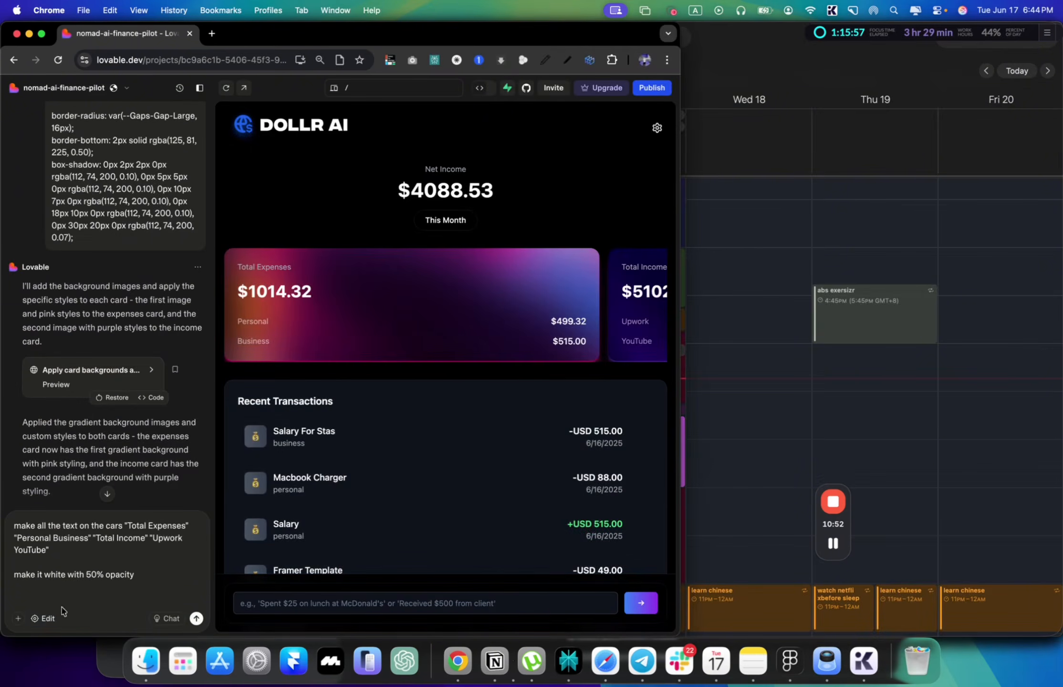
click(50, 617)
click(388, 395)
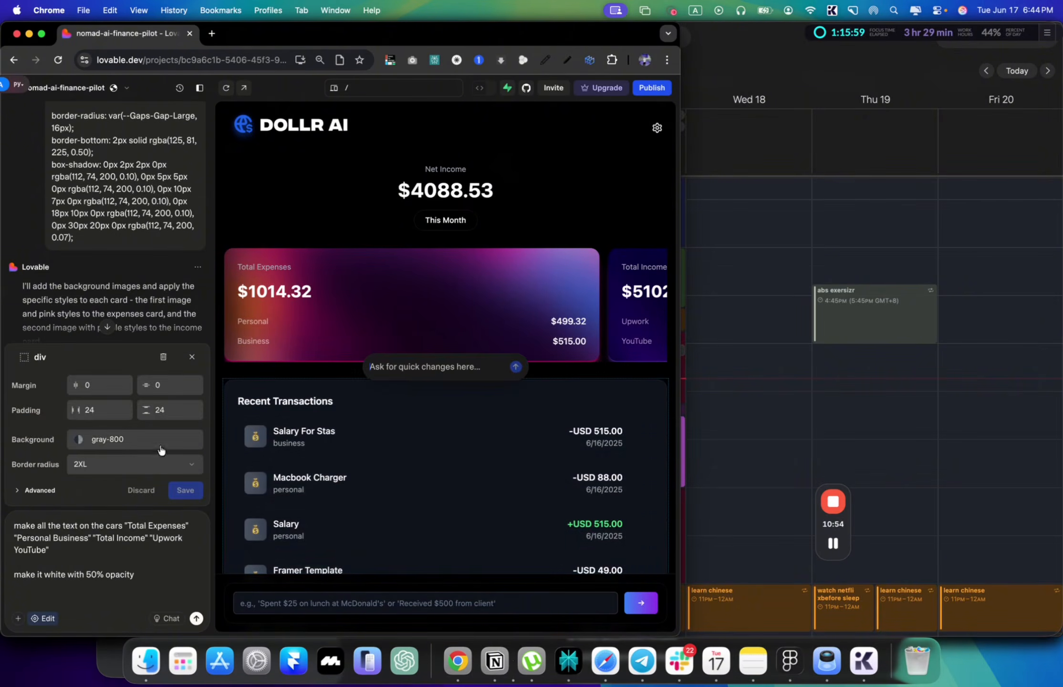
click(79, 444)
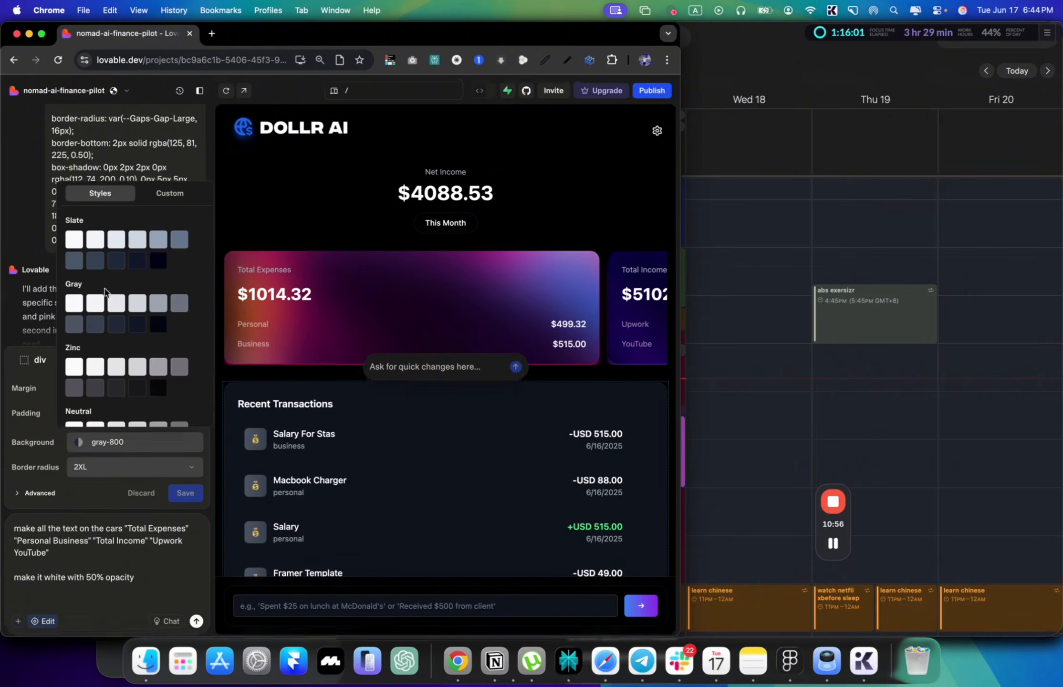
click(167, 191)
click(98, 205)
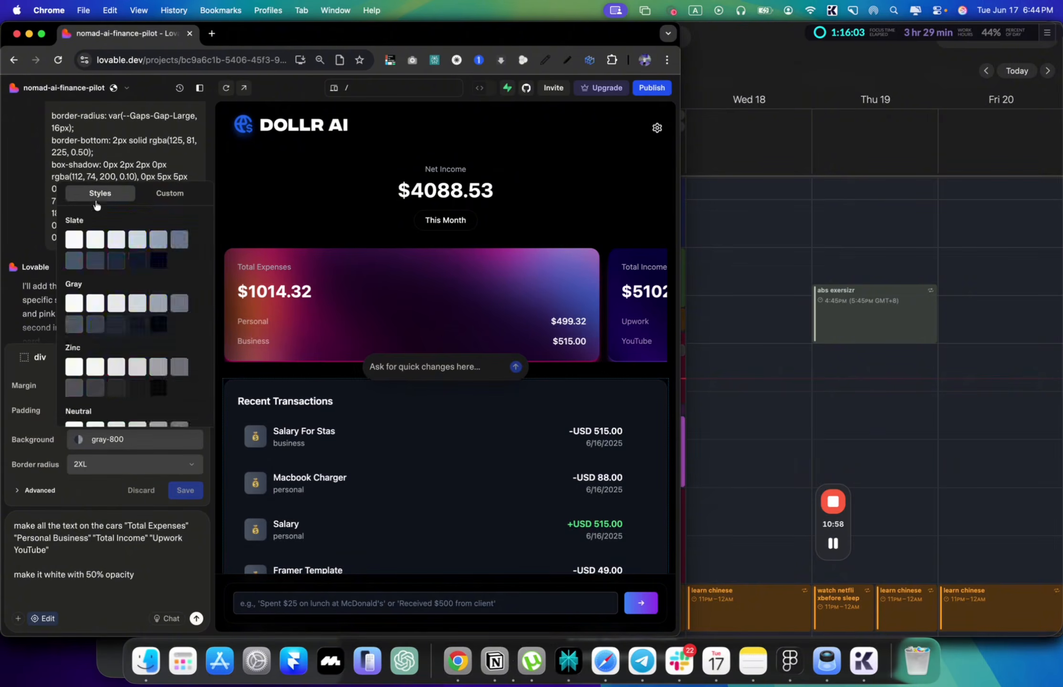
scroll(96, 286, down, 10)
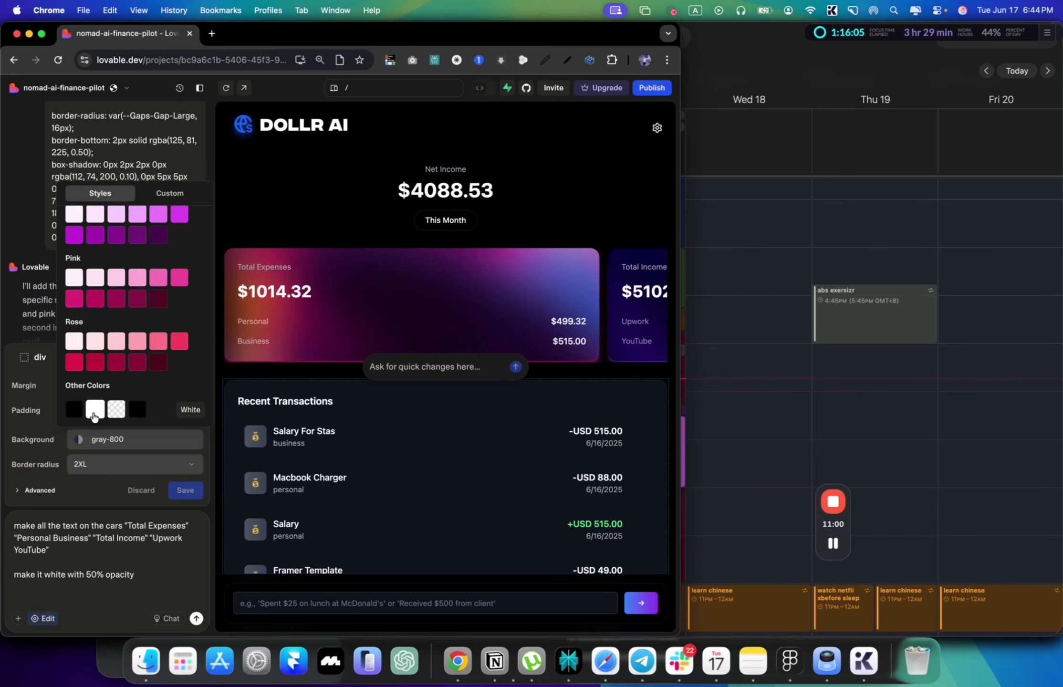
scroll(101, 296, up, 10)
click(167, 195)
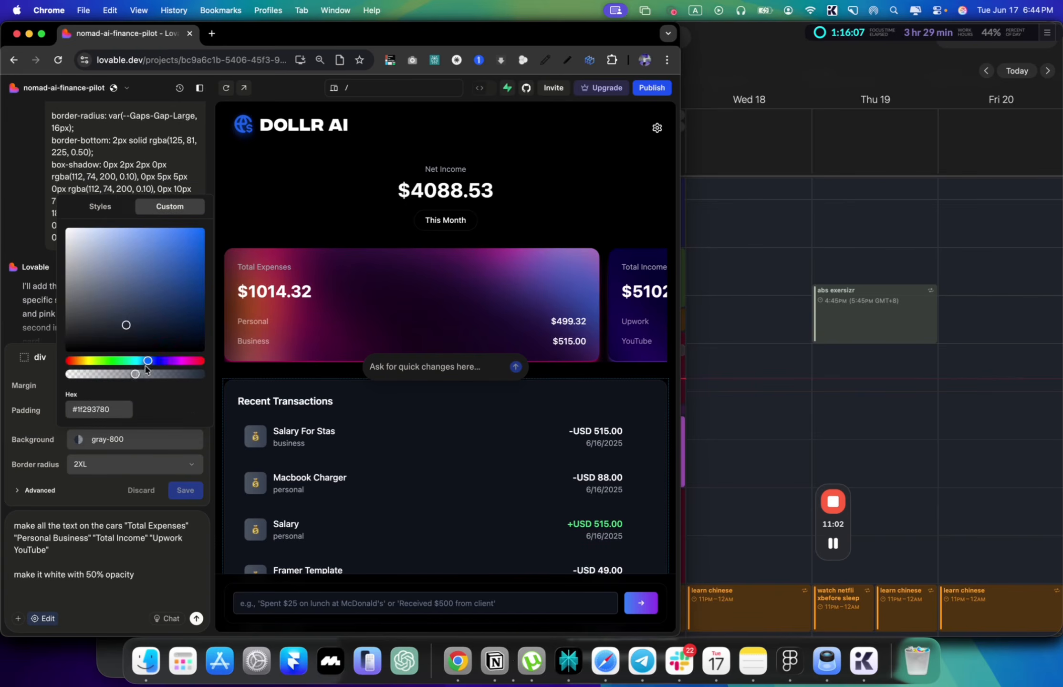
drag(136, 374, 4, 378)
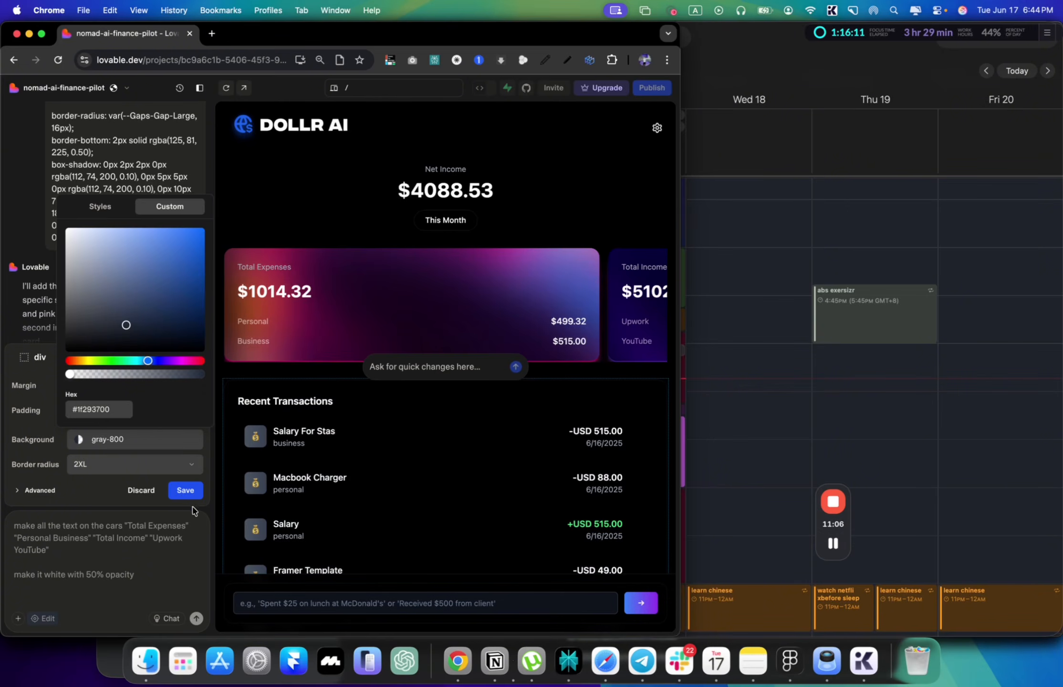
click(187, 495)
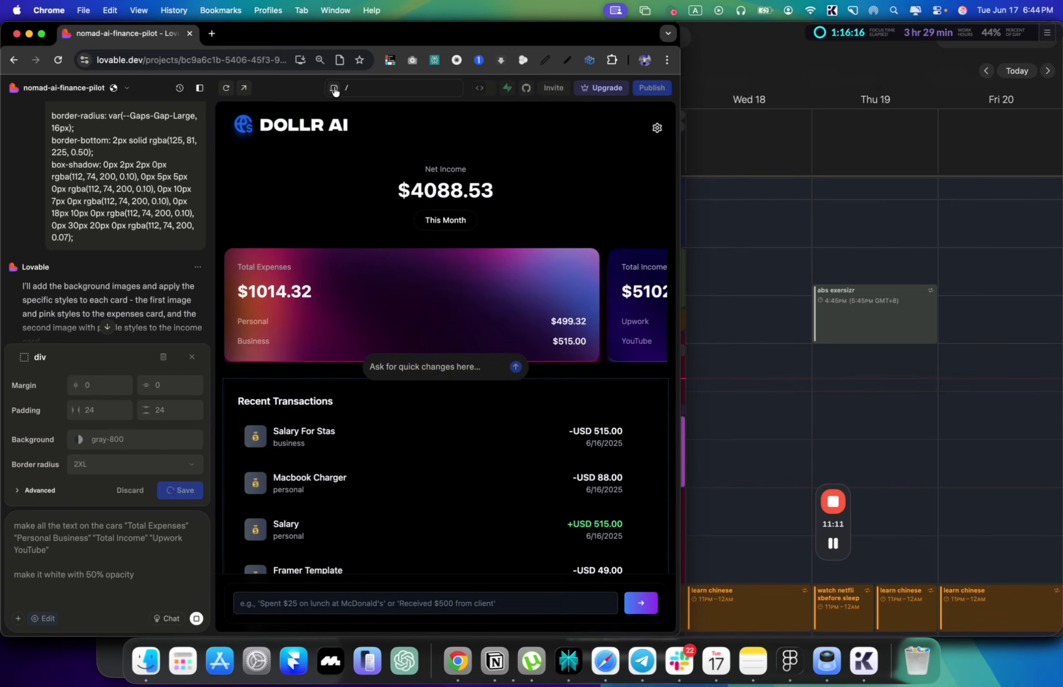
Step: Change the preview's device size, widen the browser window slightly, and review the transactions list against the cards
click(334, 90)
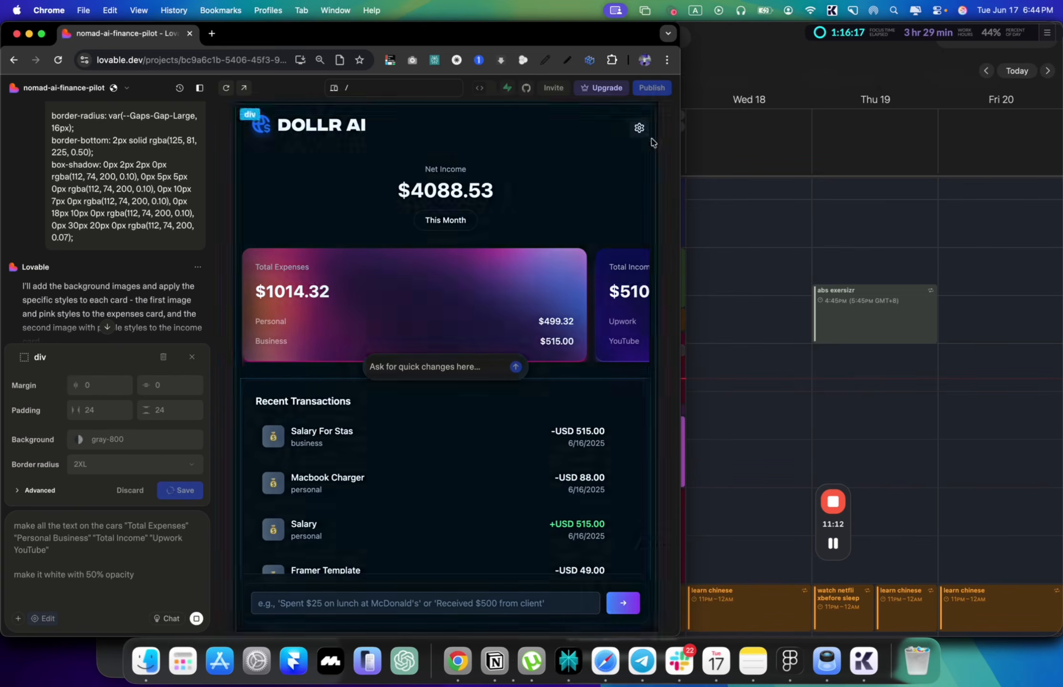
mouse_move(681, 128)
mouse_down()
mouse_move(537, 140)
mouse_move(691, 123)
mouse_up()
scroll(647, 178, down, 6)
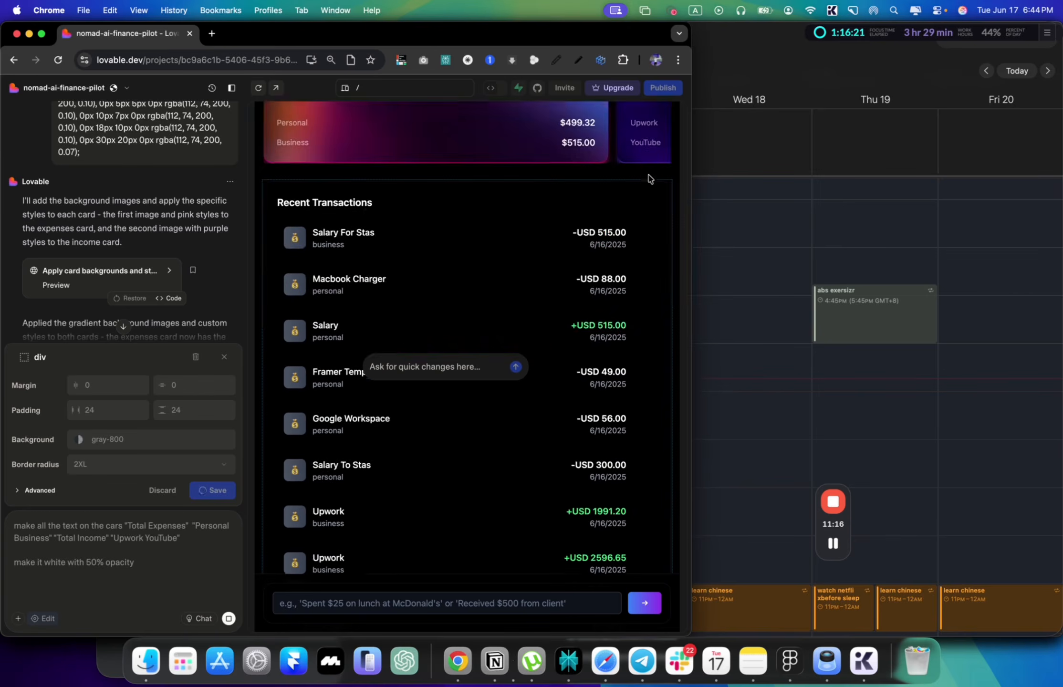
scroll(651, 179, up, 6)
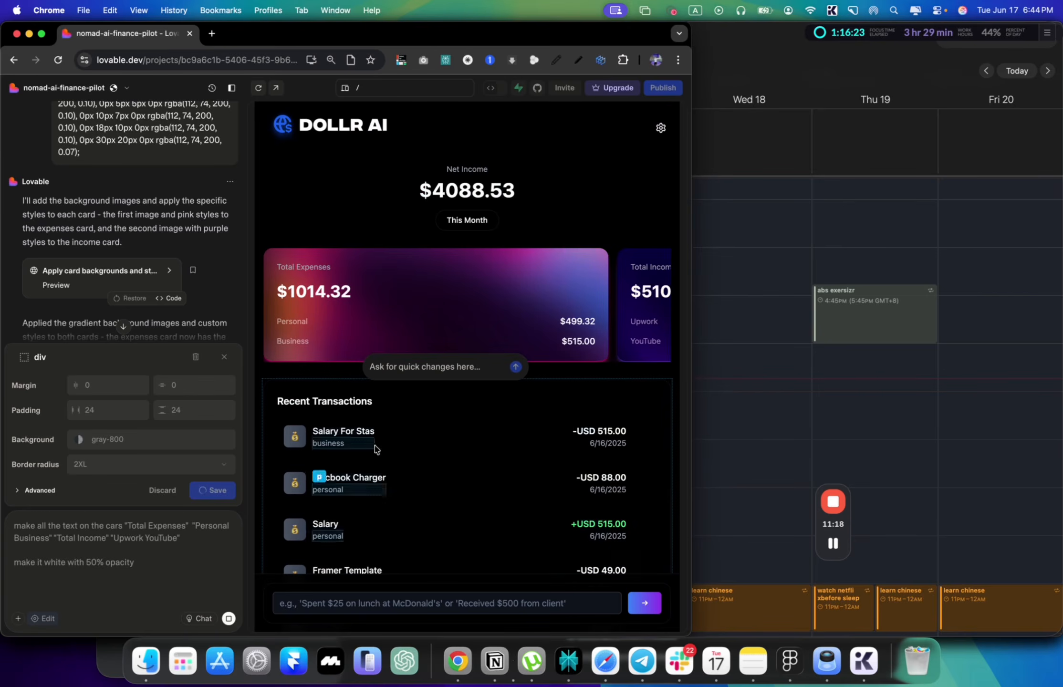
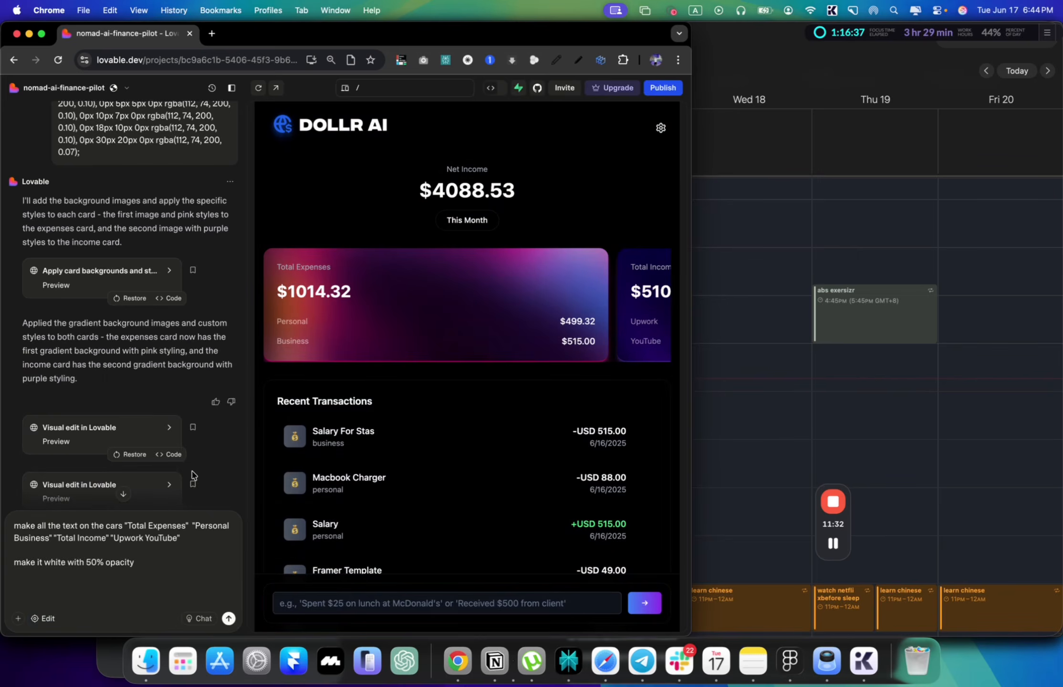
Step: Replace the draft prompt with a request for a separate marketing page explaining all the app's features with a way to sign up, and send it
click(143, 554)
key(super+a)
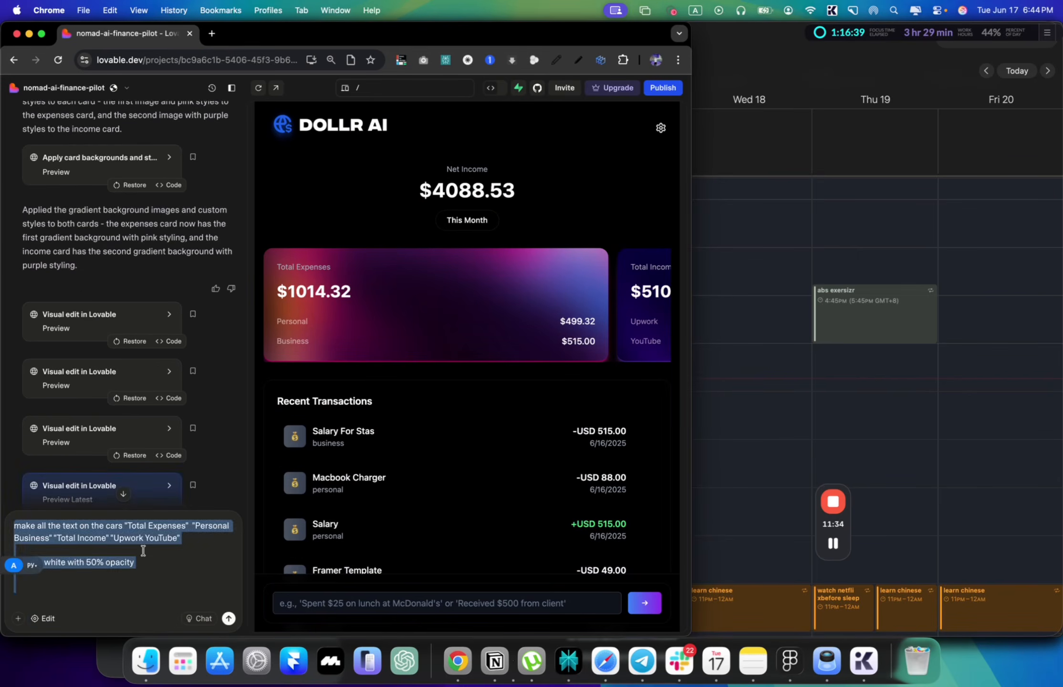
key(BackSpace)
text(Cre)
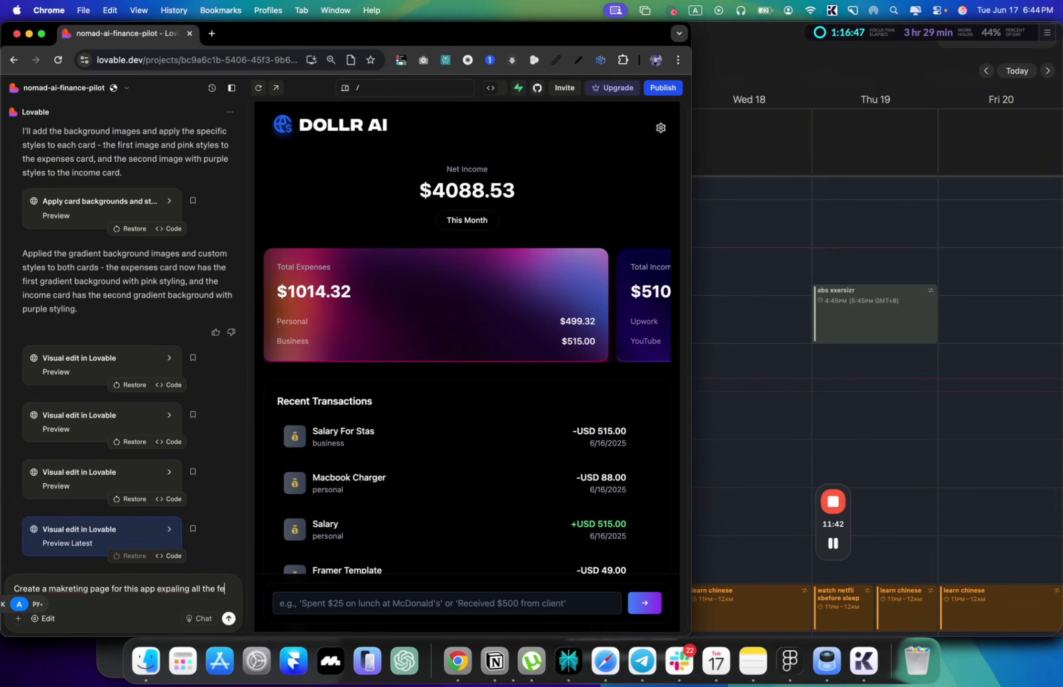
text(atur)
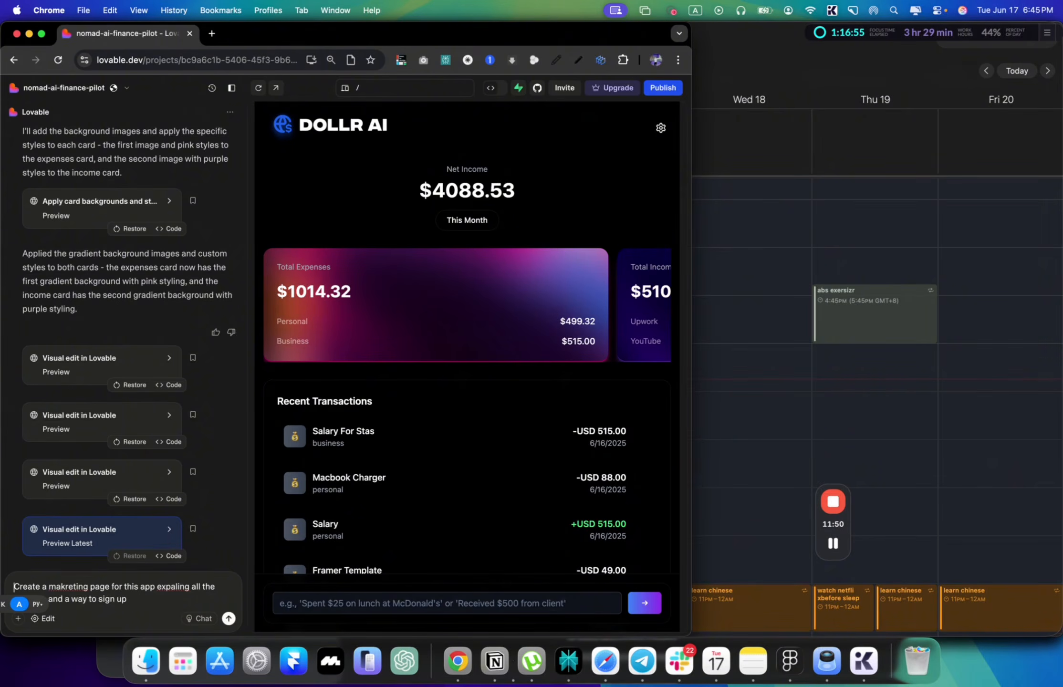
text(separate)
key(Return)
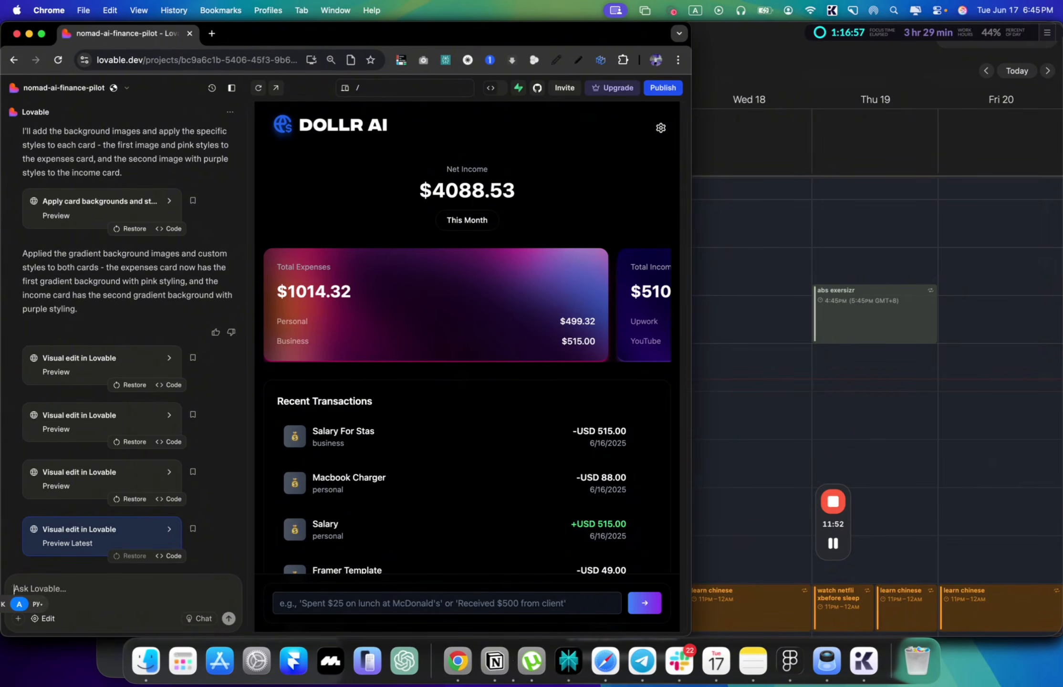
Step: Open the Framer Marketplace in a new browser tab, go to its website templates, and widen the window to the full screen
click(212, 33)
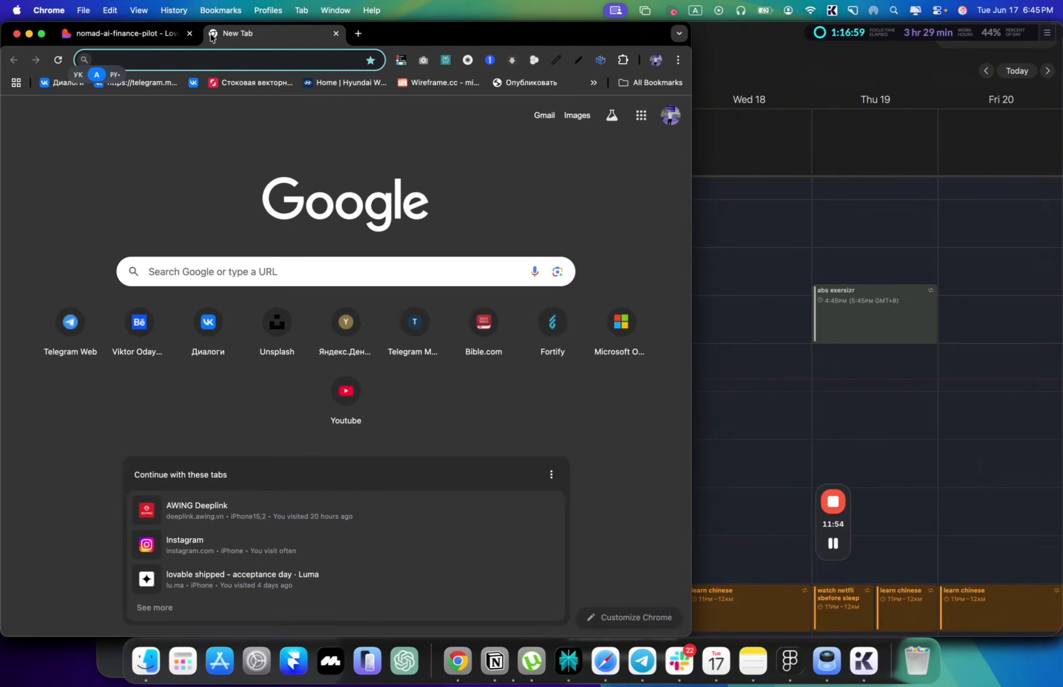
text(framer marketp)
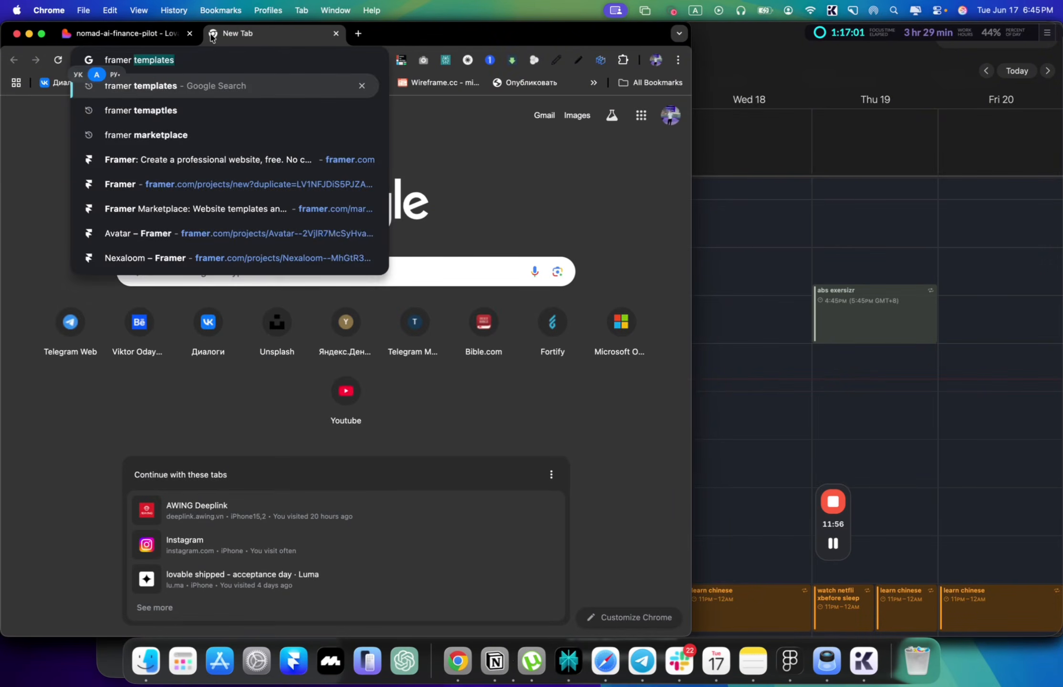
text(alce)
key(Return)
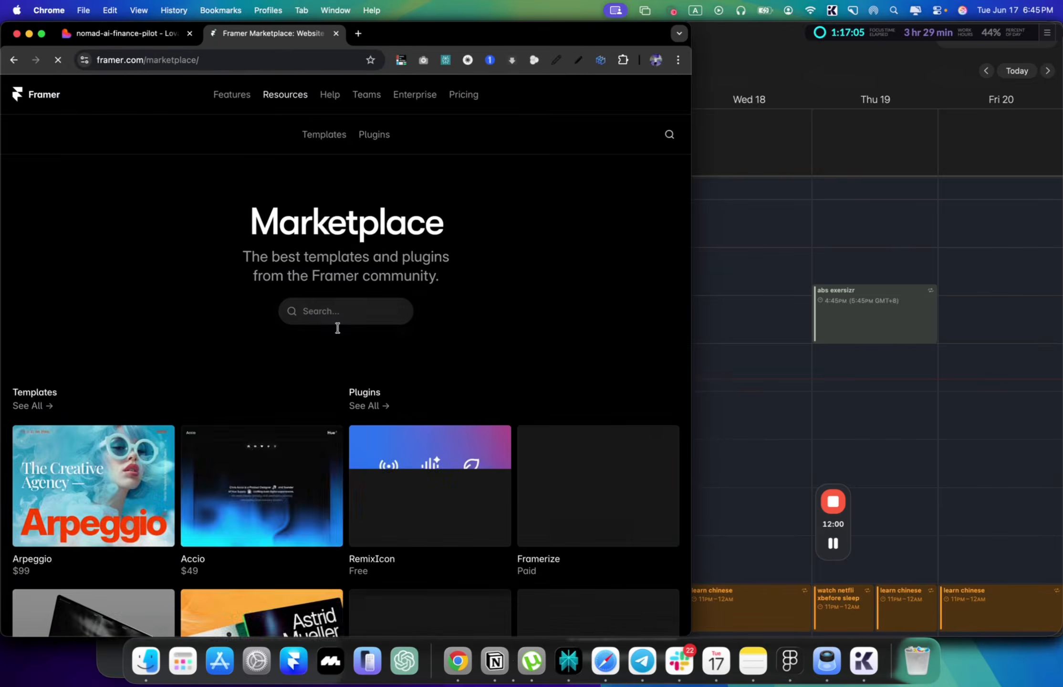
scroll(337, 328, down, 6)
scroll(26, 208, up, 2)
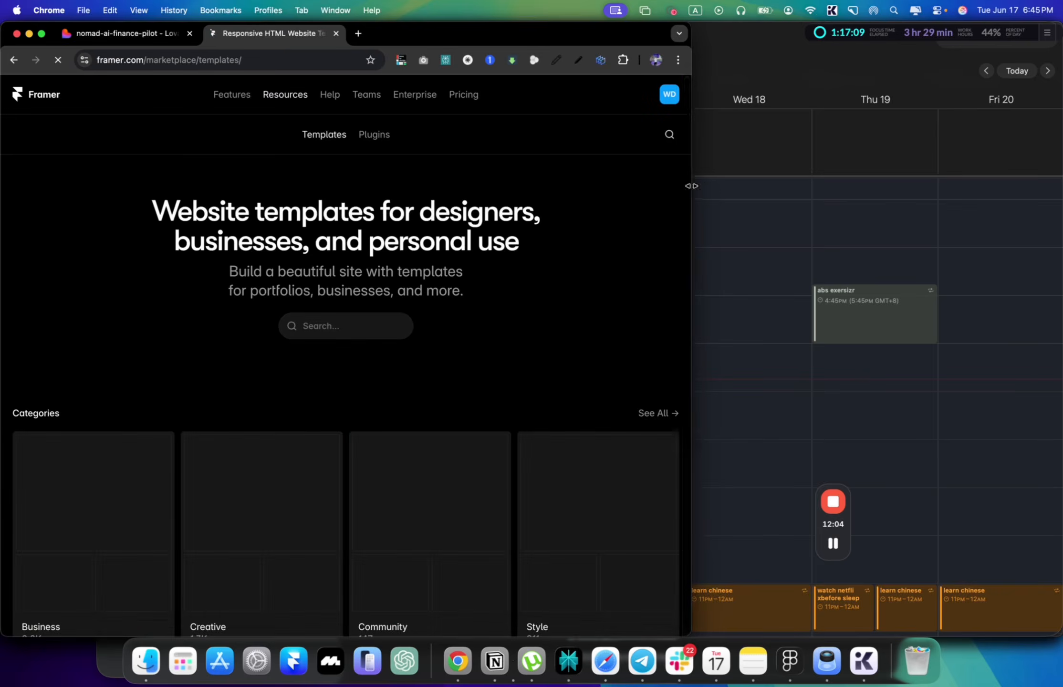
drag(692, 186, 1062, 190)
Step: Browse the website templates, open the Lunera template's page, and follow its App category to similar templates
scroll(610, 464, down, 8)
scroll(610, 465, up, 5)
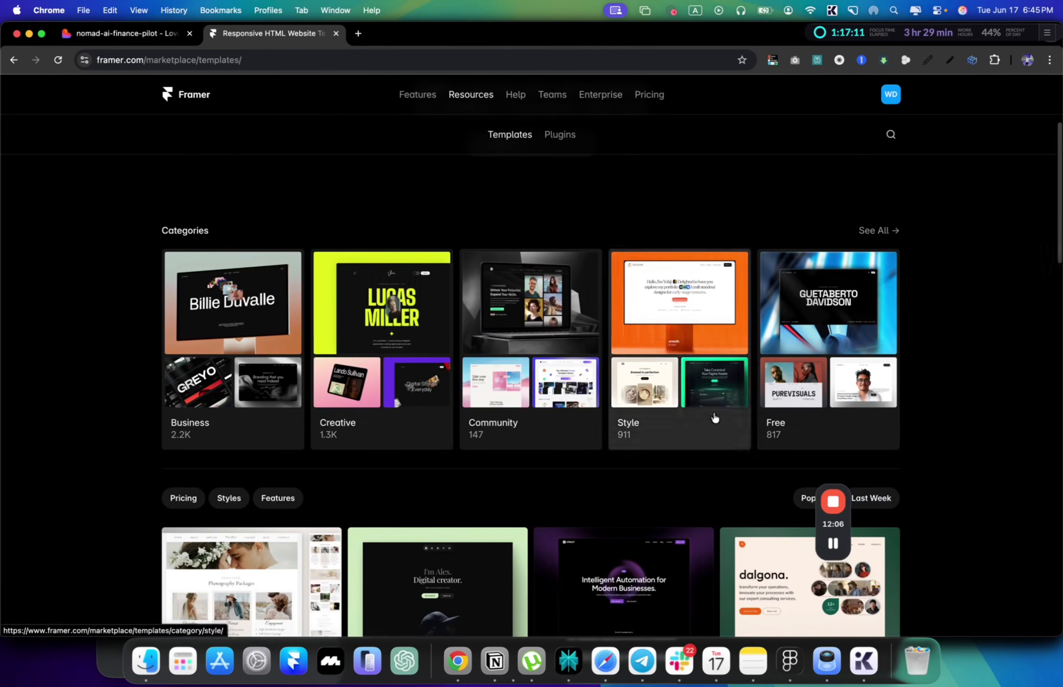
scroll(256, 408, down, 10)
scroll(256, 408, down, 12)
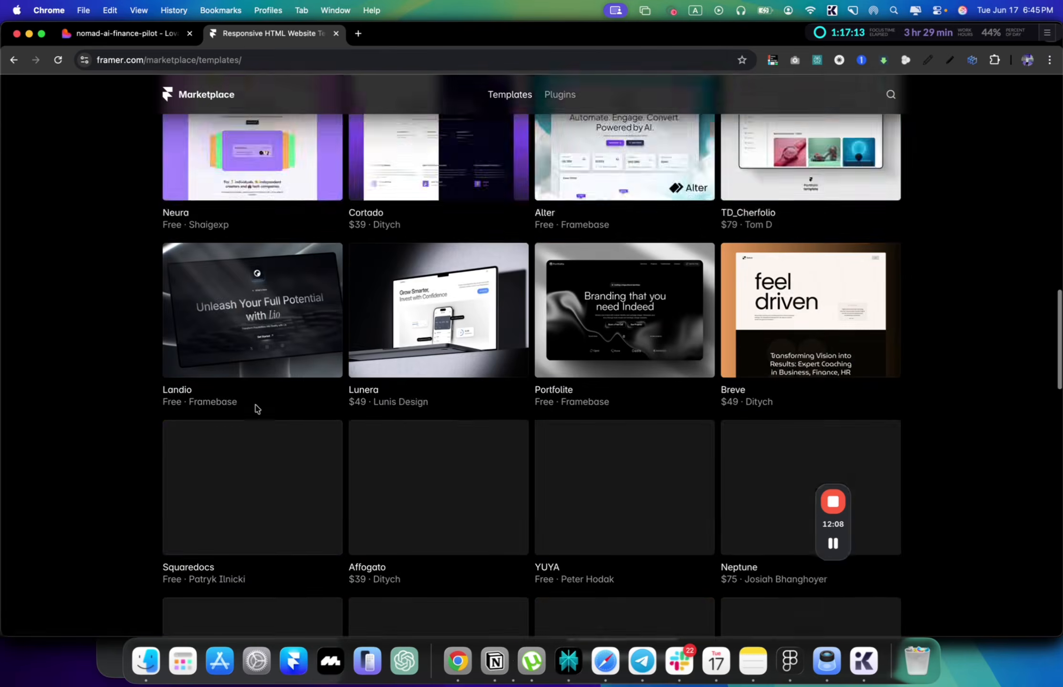
key(super+f)
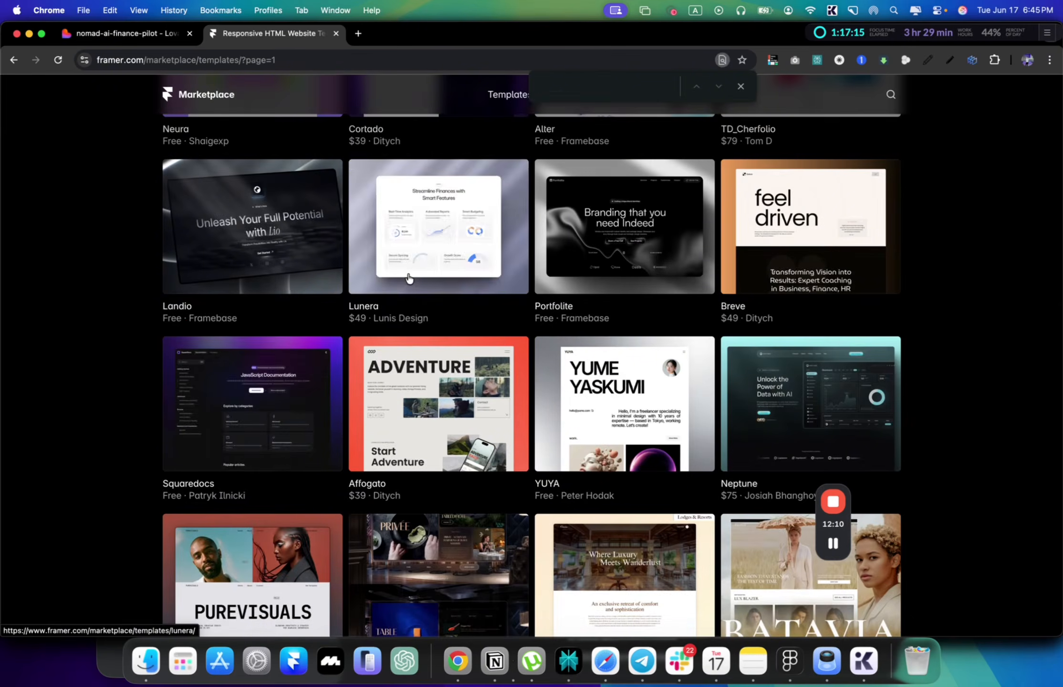
click(423, 296)
scroll(432, 301, down, 10)
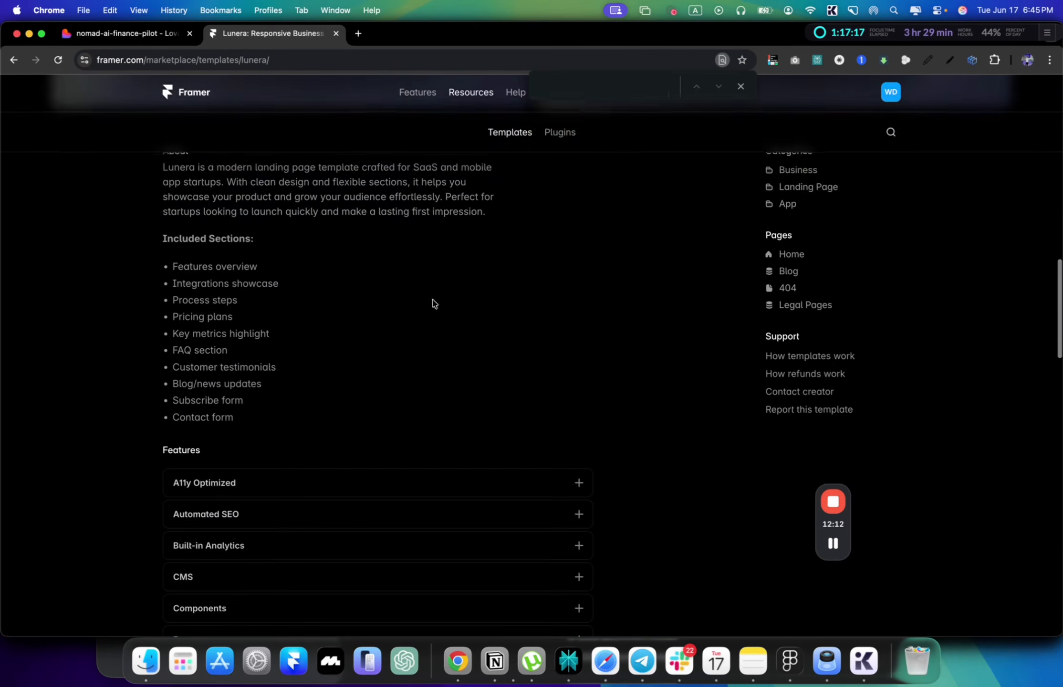
click(788, 206)
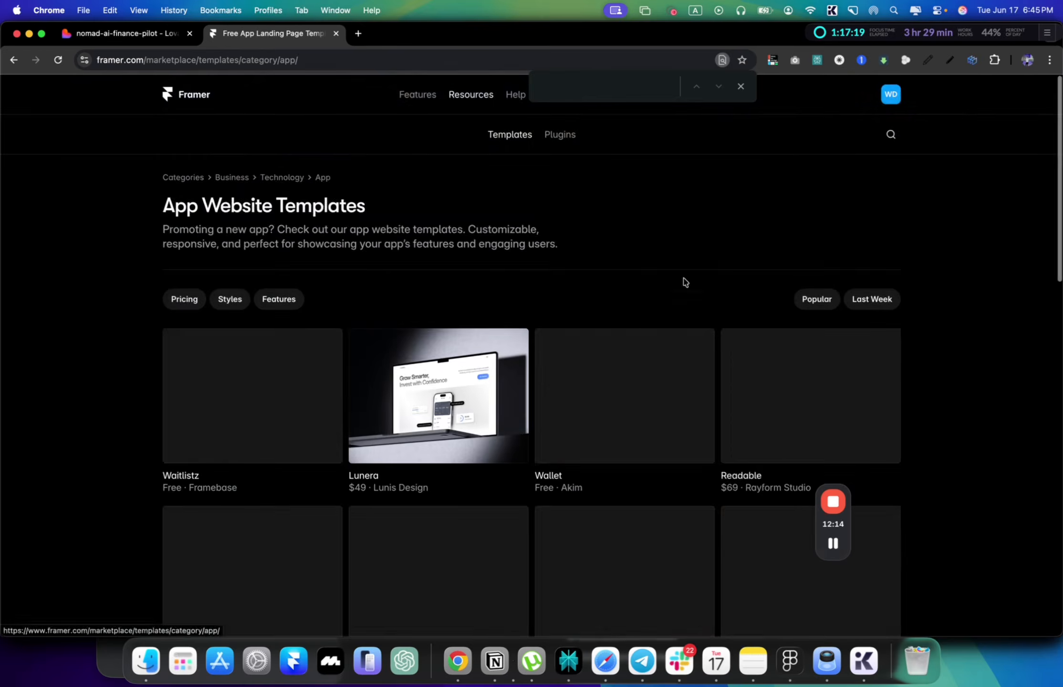
Step: Look through the app website templates for a landing page design to use as a reference
scroll(634, 337, down, 3)
scroll(635, 348, down, 2)
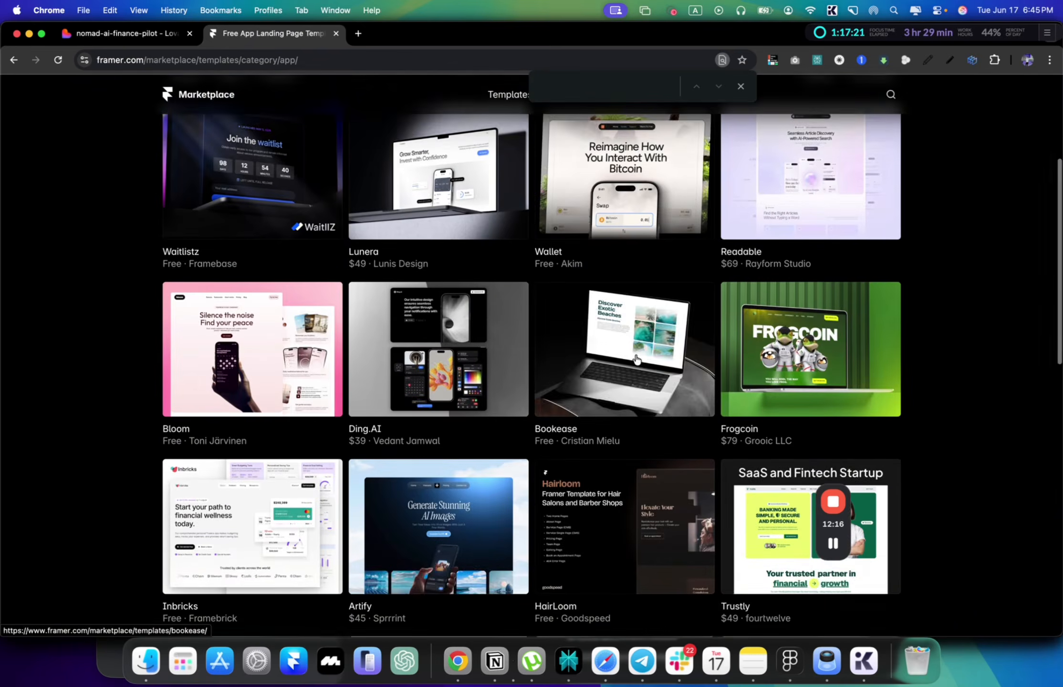
scroll(636, 359, down, 2)
scroll(433, 475, down, 10)
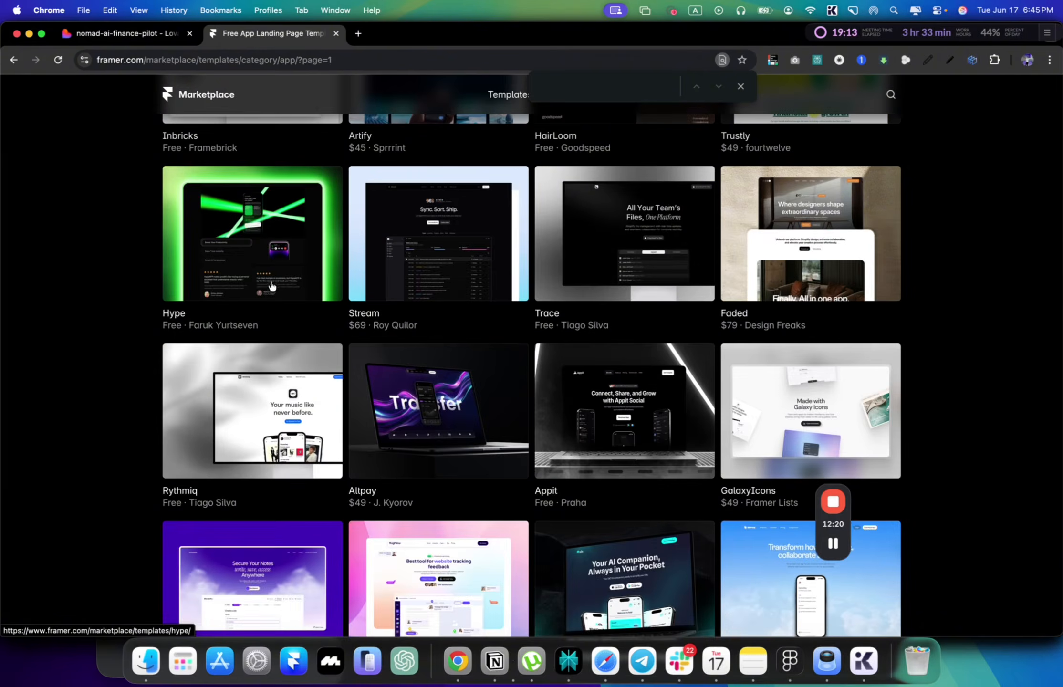
click(213, 328)
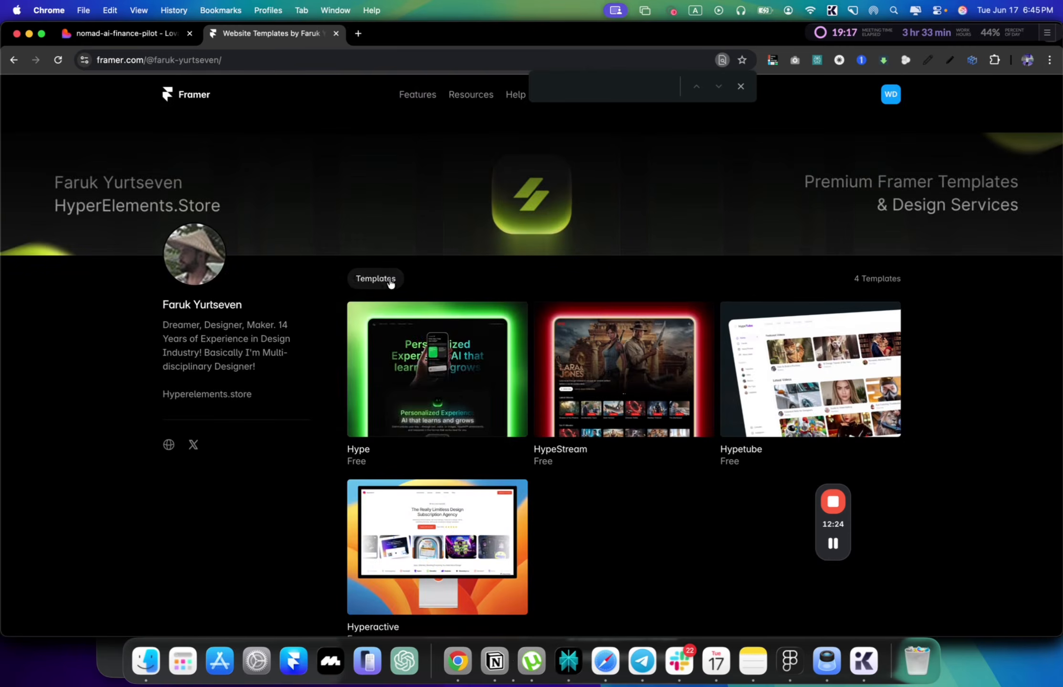
scroll(436, 339, down, 1)
click(15, 61)
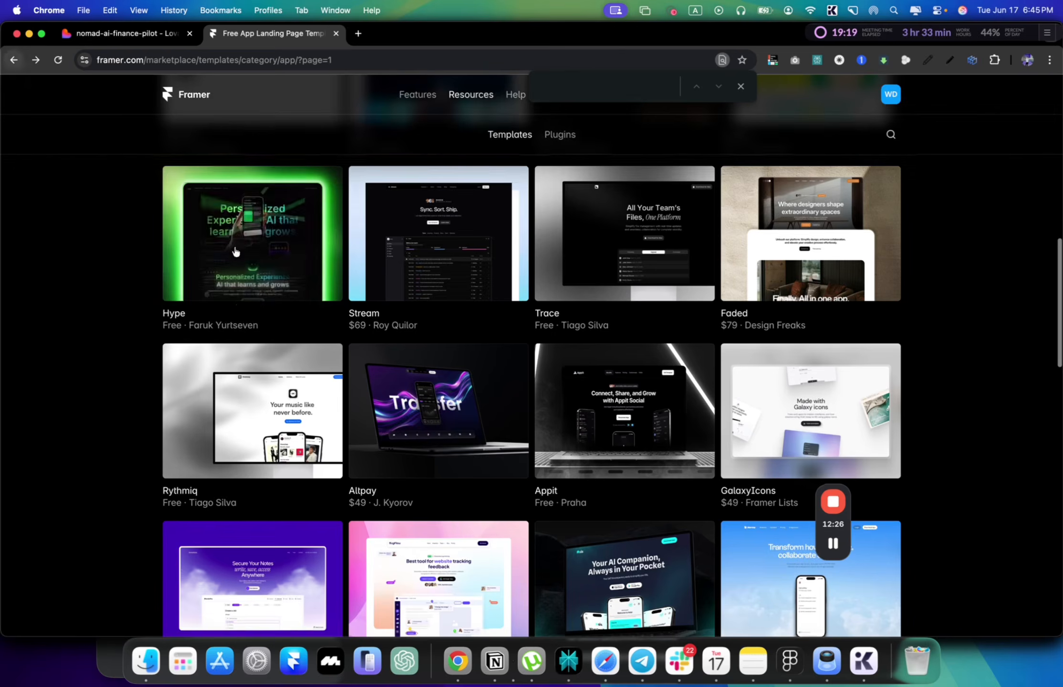
Step: Find and open the Vocab template among the app website templates, and examine the layout and sections in its preview images
scroll(235, 252, down, 15)
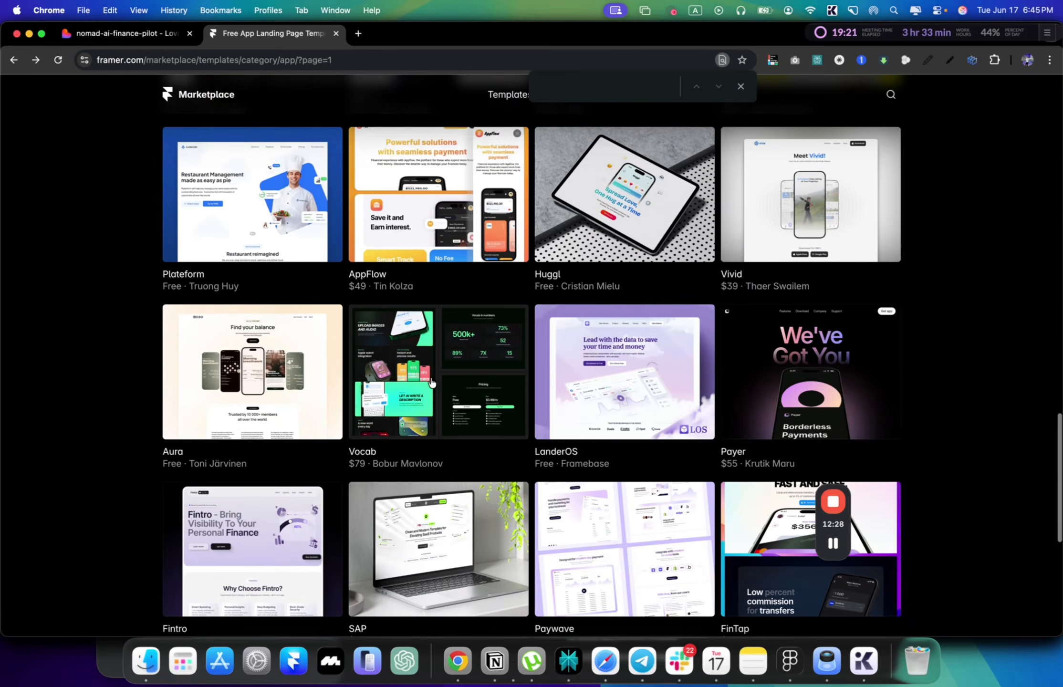
click(433, 382)
scroll(413, 330, down, 10)
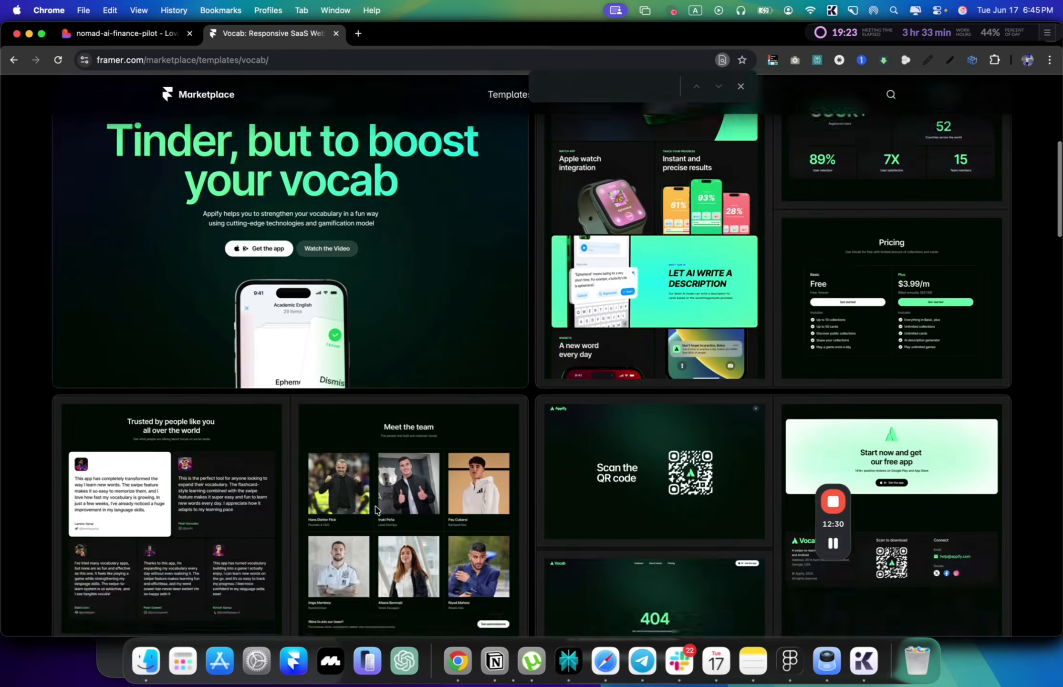
scroll(375, 509, up, 5)
scroll(376, 509, down, 8)
scroll(376, 510, up, 3)
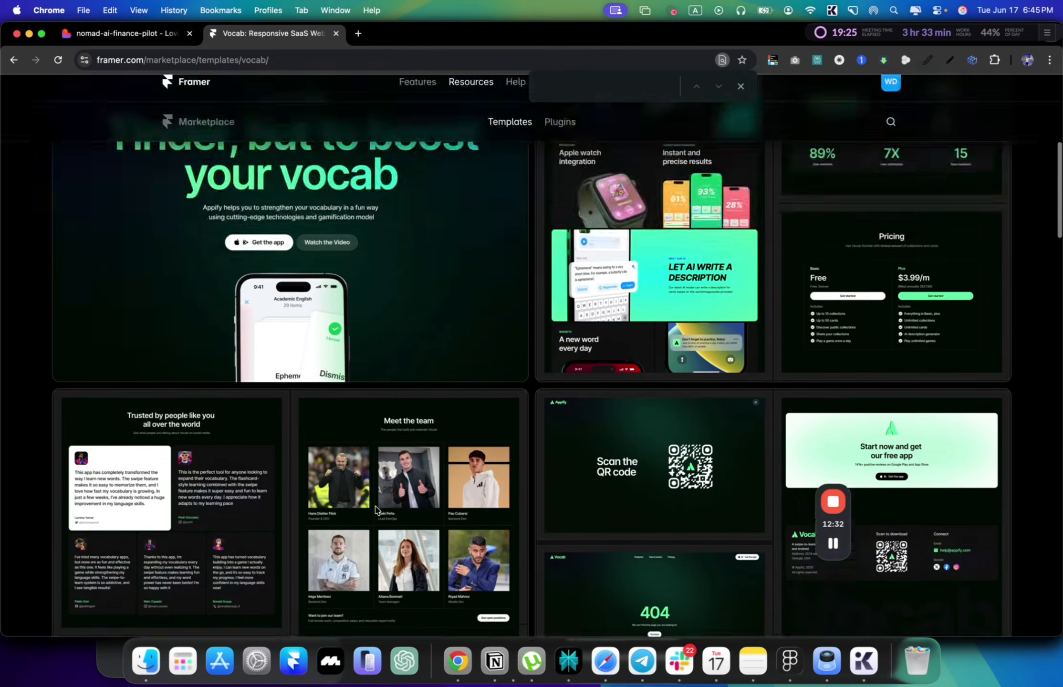
scroll(377, 509, down, 8)
scroll(376, 510, down, 5)
scroll(376, 510, up, 15)
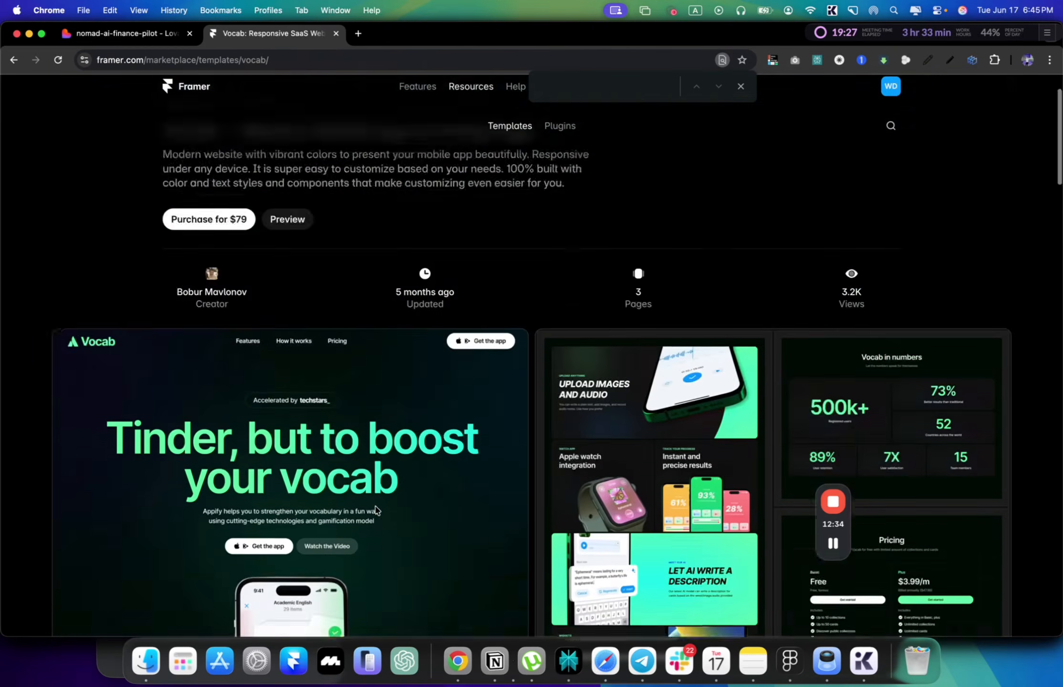
scroll(376, 509, down, 4)
scroll(375, 510, up, 6)
scroll(376, 510, down, 7)
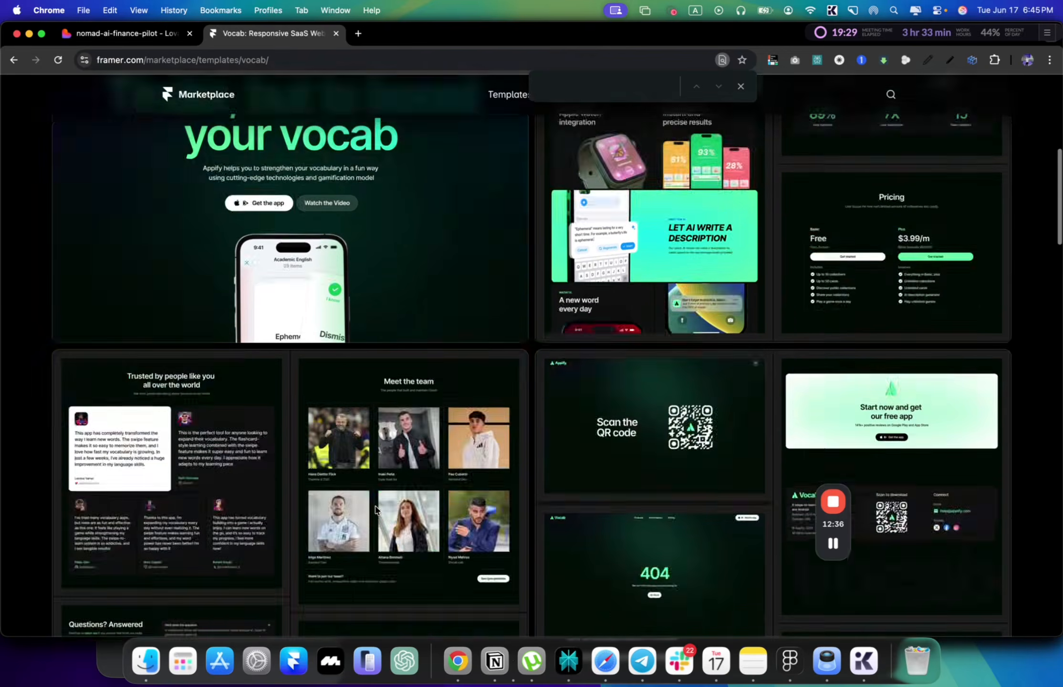
scroll(376, 510, up, 4)
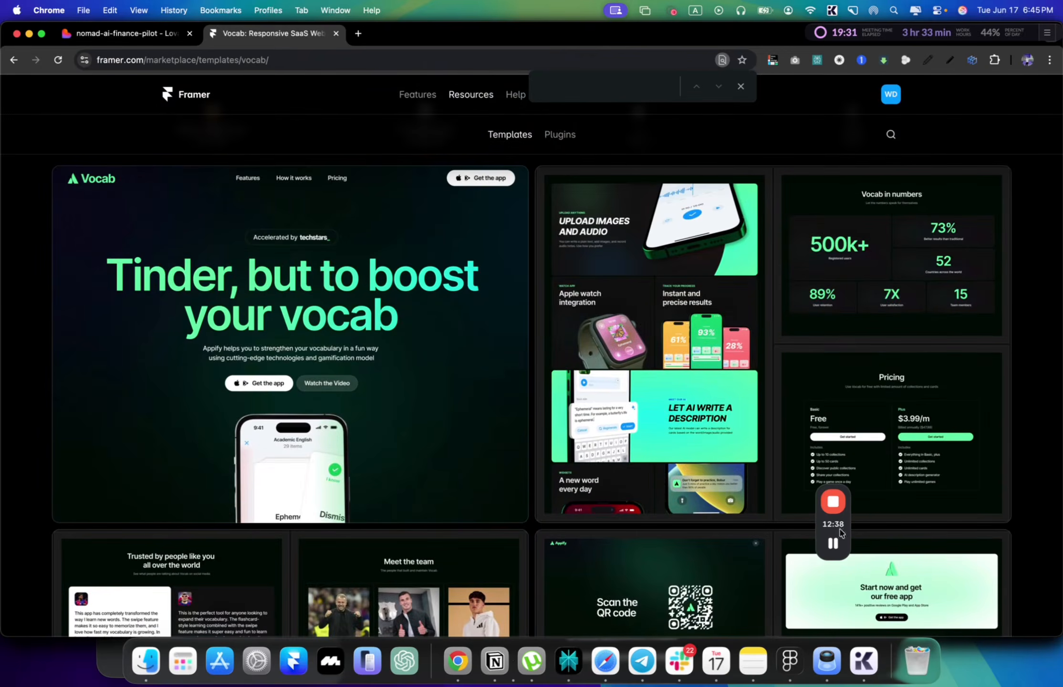
Step: Go from the Vocab template's page to its App category and browse the website templates for another landing page reference
scroll(840, 533, up, 5)
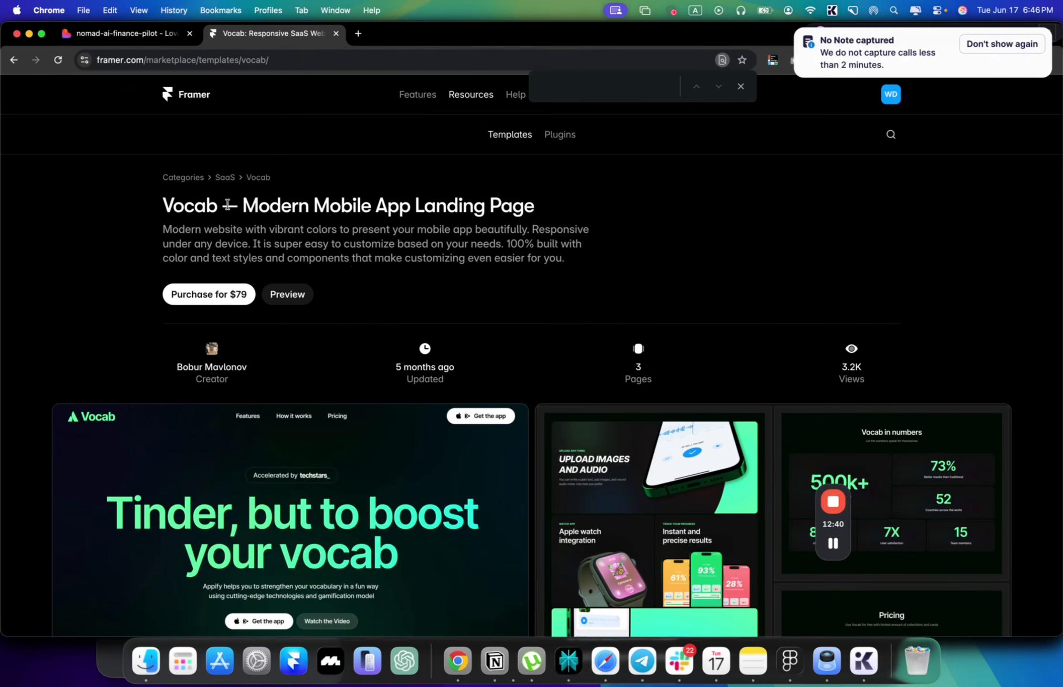
scroll(227, 206, down, 14)
scroll(753, 282, up, 1)
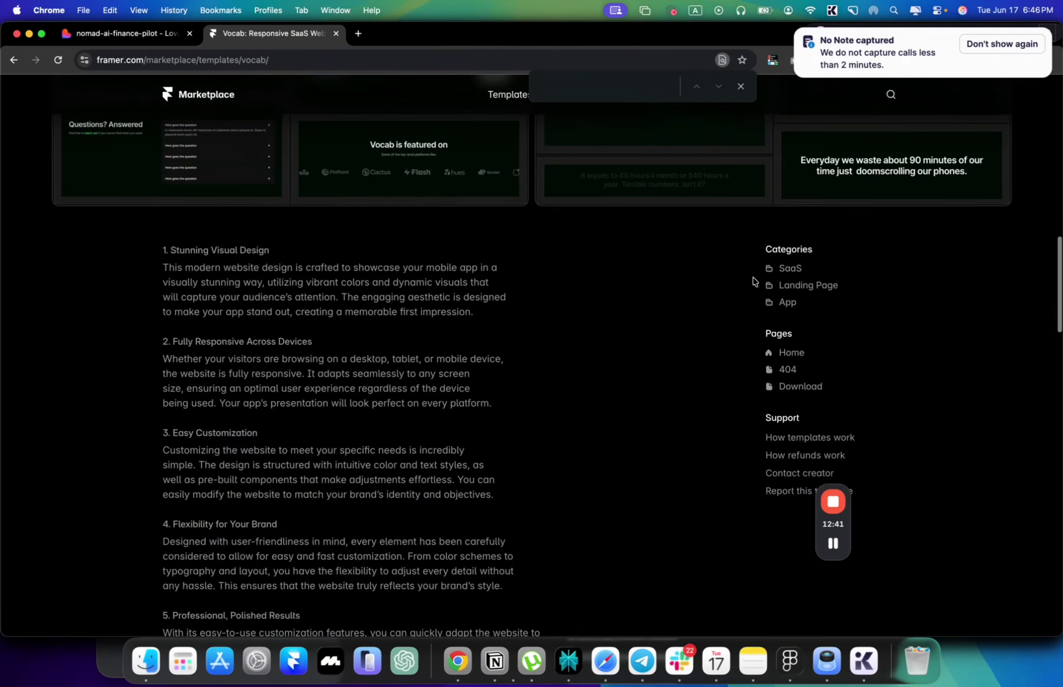
click(787, 303)
scroll(757, 360, down, 5)
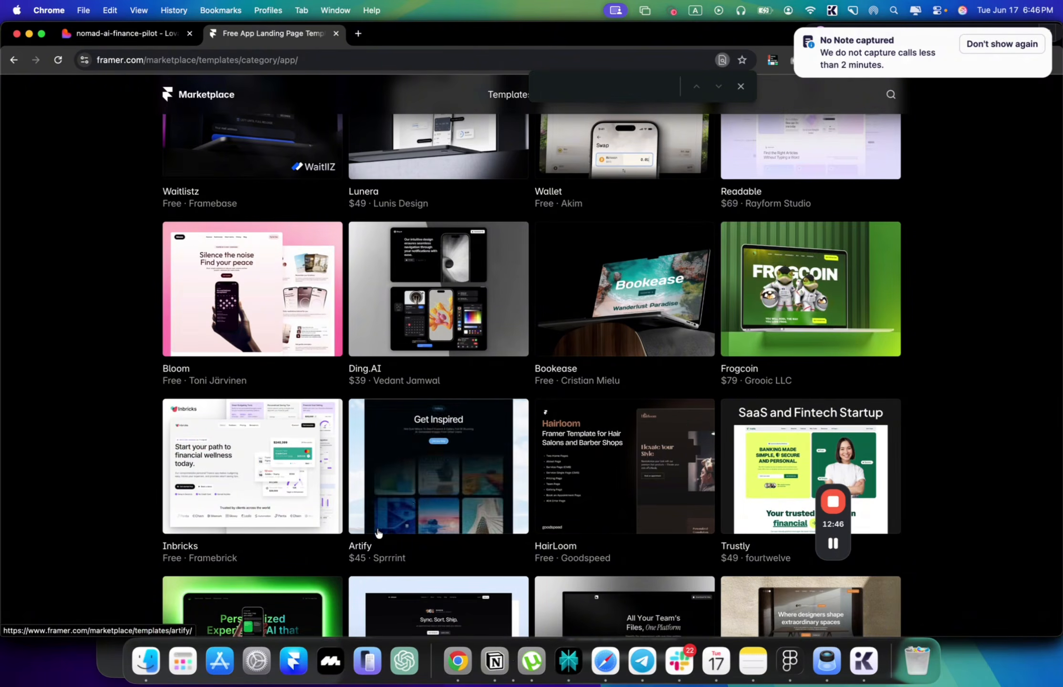
scroll(380, 534, down, 12)
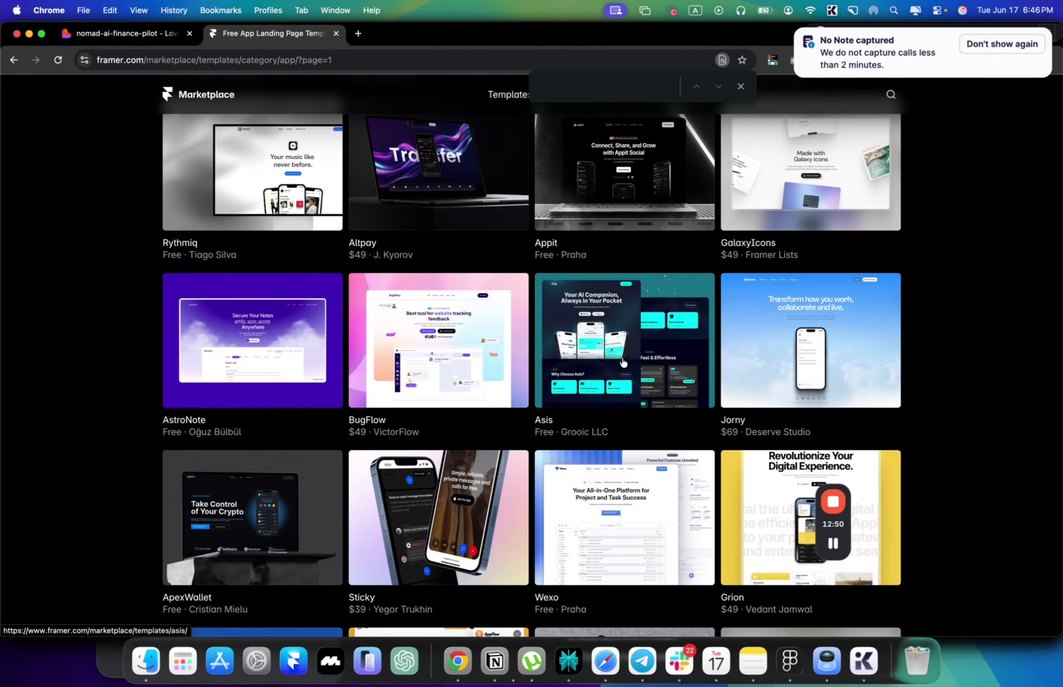
scroll(623, 360, down, 1)
scroll(623, 360, up, 3)
scroll(623, 363, down, 10)
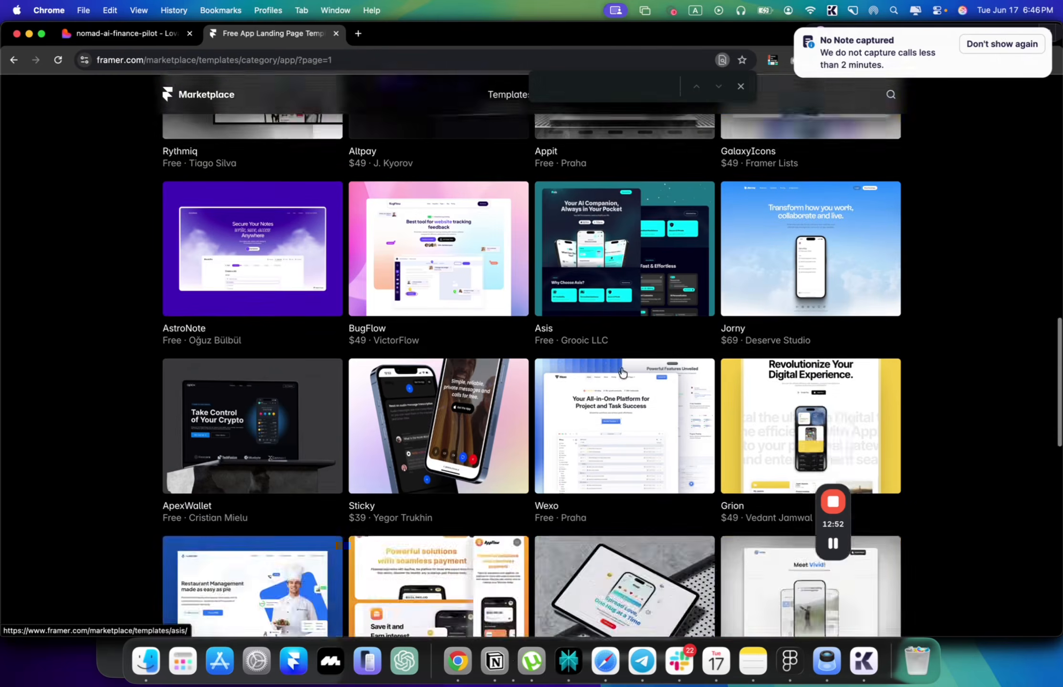
scroll(623, 372, down, 8)
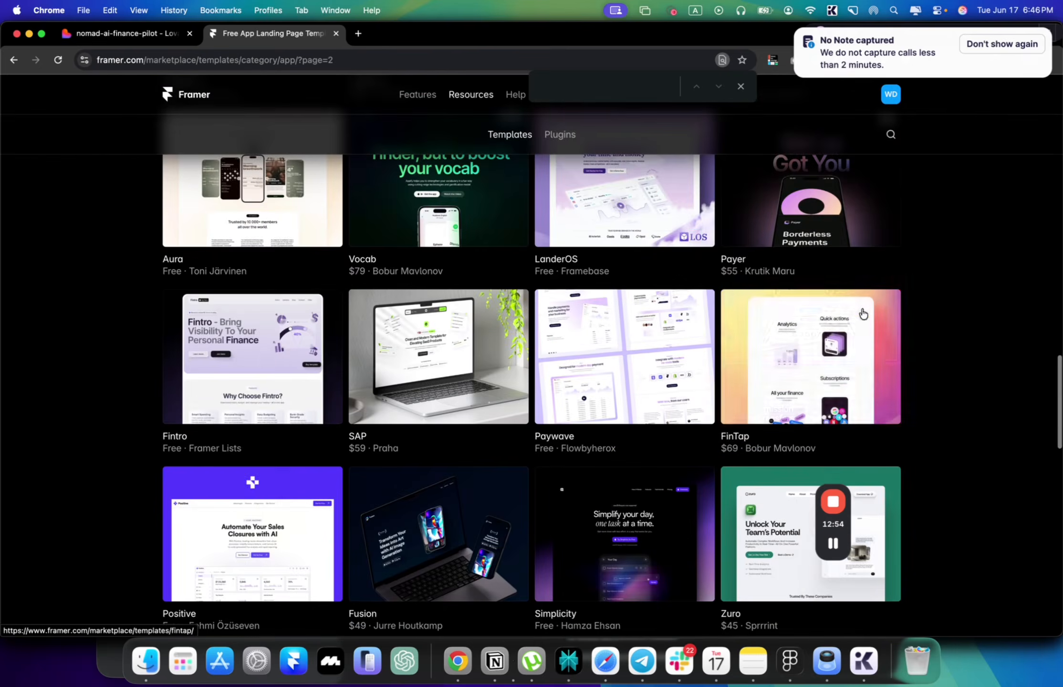
scroll(823, 260, down, 6)
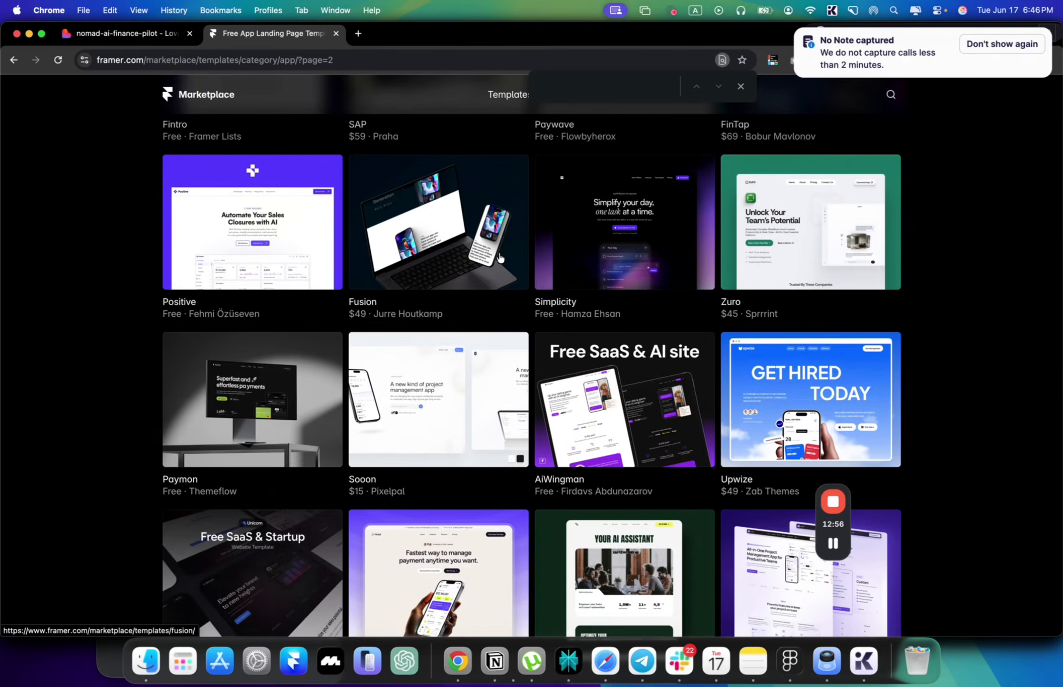
Step: Open the Fusion template's page, launch its live preview, and examine the hero and feature sections of the landing page
click(403, 256)
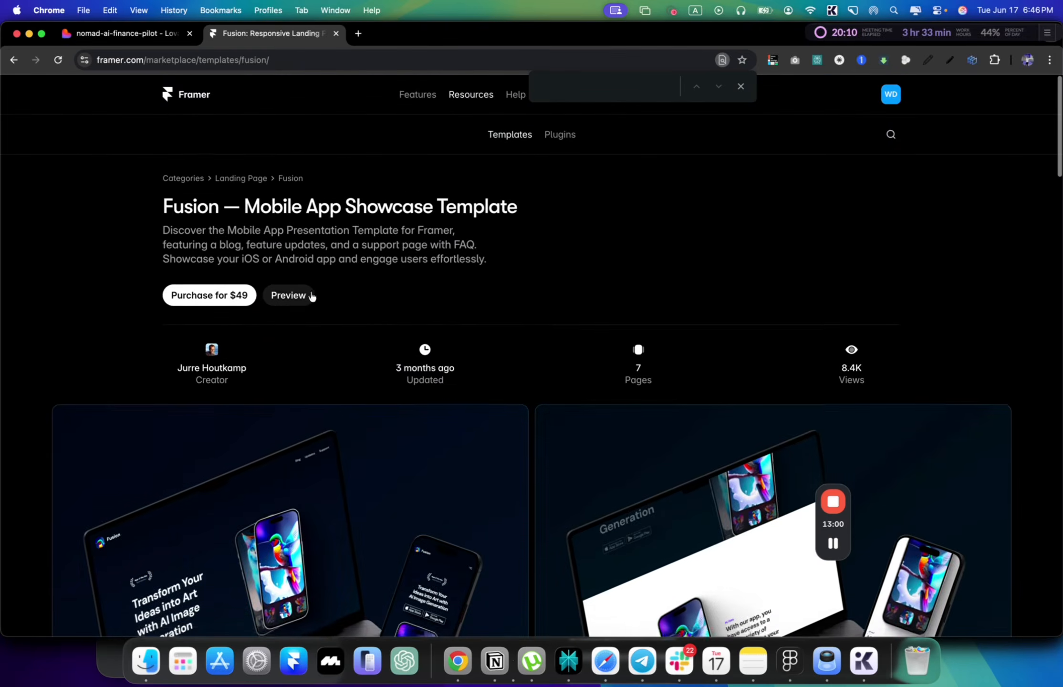
click(312, 296)
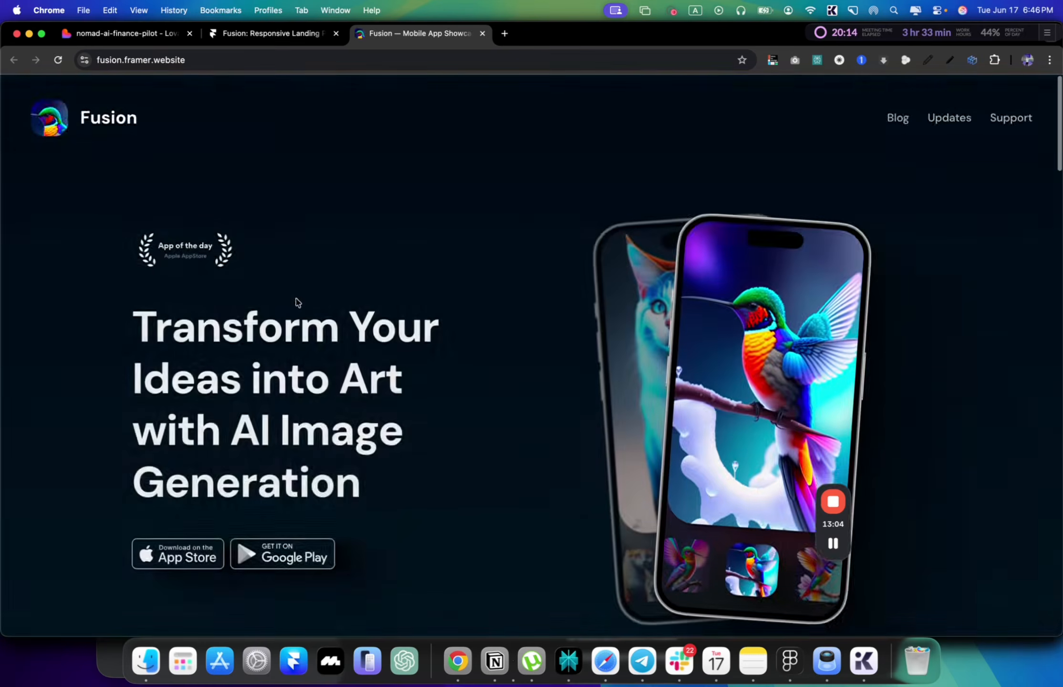
scroll(296, 303, down, 15)
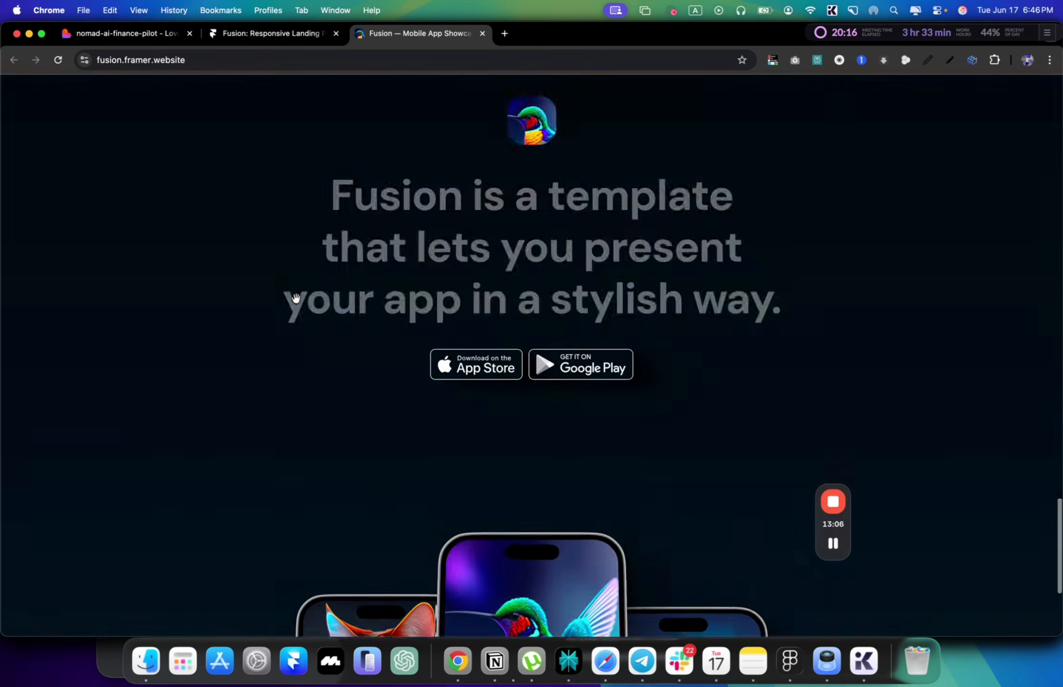
scroll(296, 299, down, 5)
scroll(294, 302, up, 5)
scroll(294, 300, down, 3)
scroll(297, 302, up, 10)
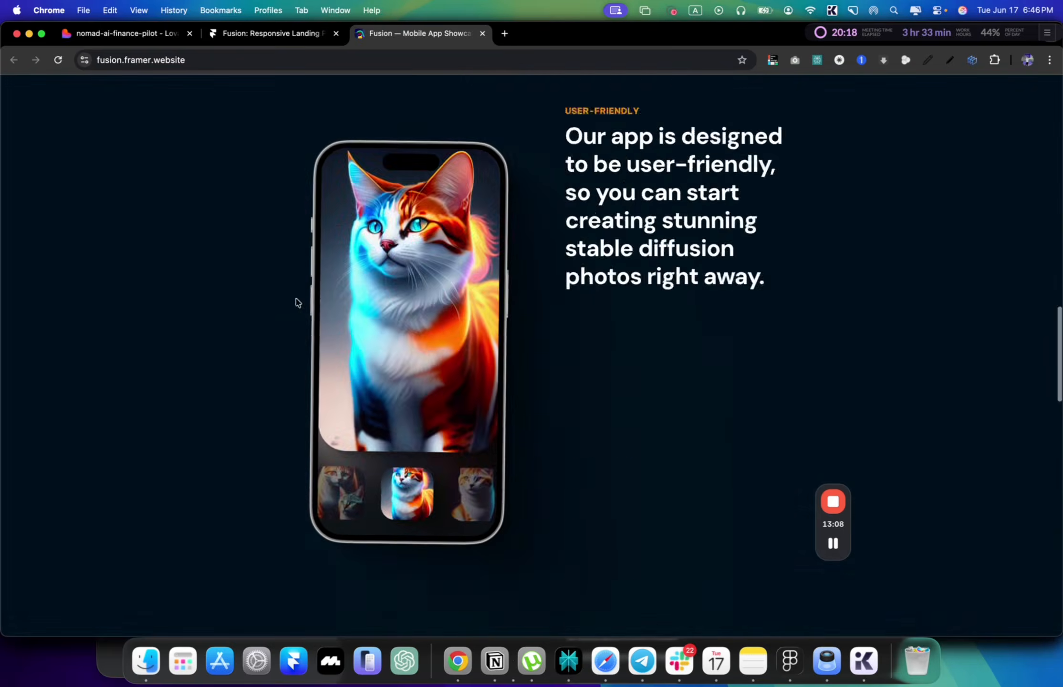
scroll(296, 300, up, 10)
scroll(297, 249, down, 3)
scroll(298, 204, up, 3)
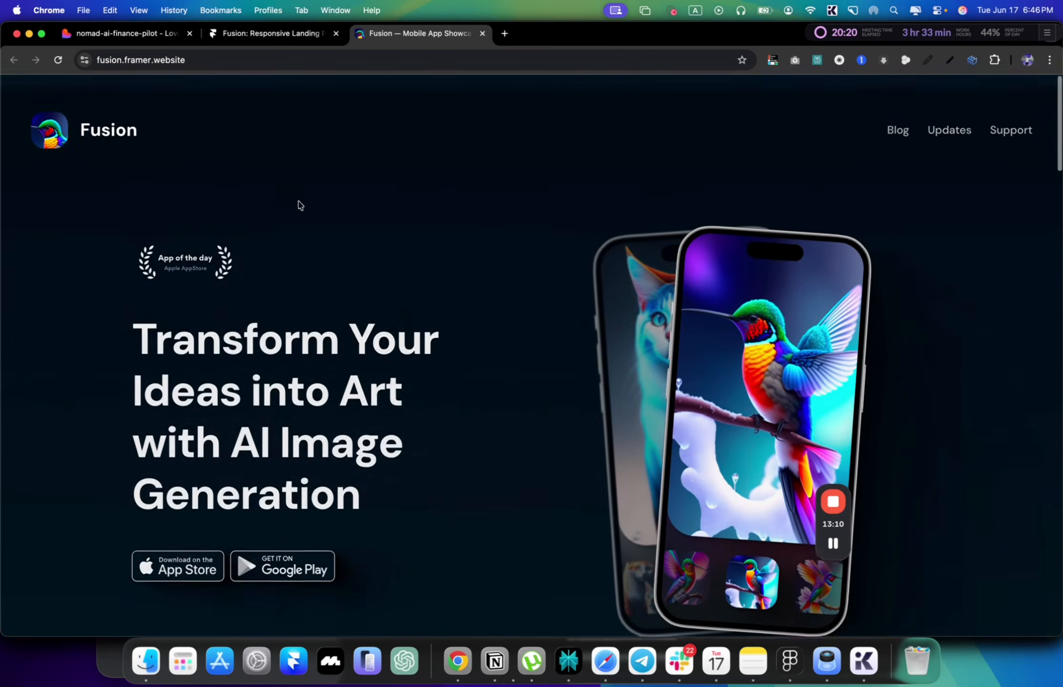
scroll(250, 355, down, 5)
Step: Return to the Lovable project, load the /marketing page in the preview, hide the chat, and switch the preview to desktop width
key(super+Tab)
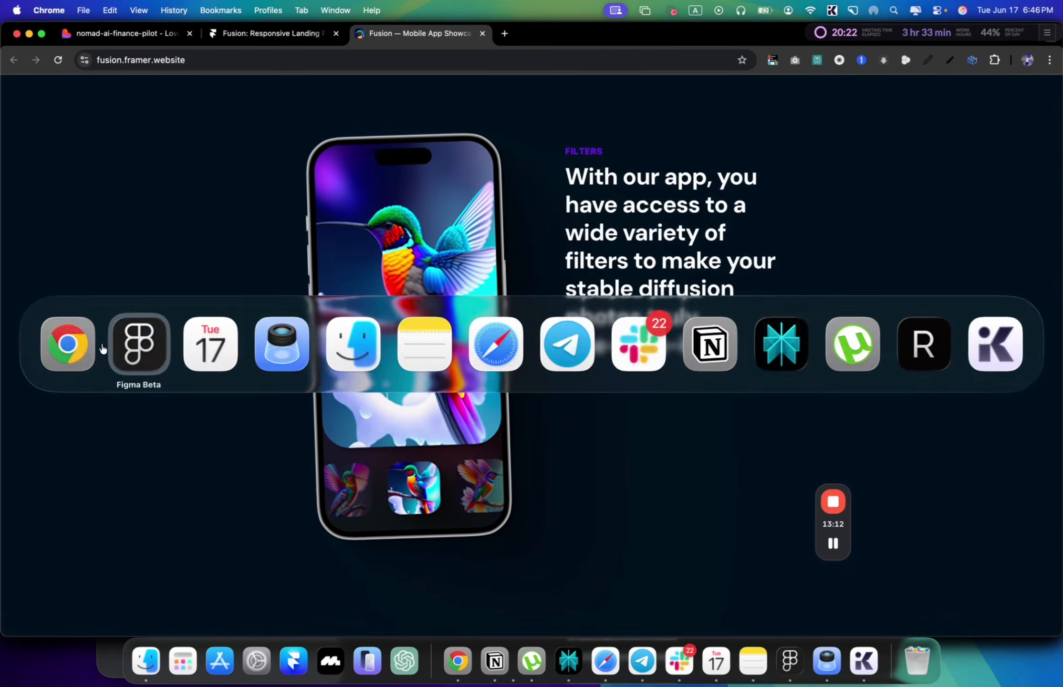
click(86, 346)
click(133, 38)
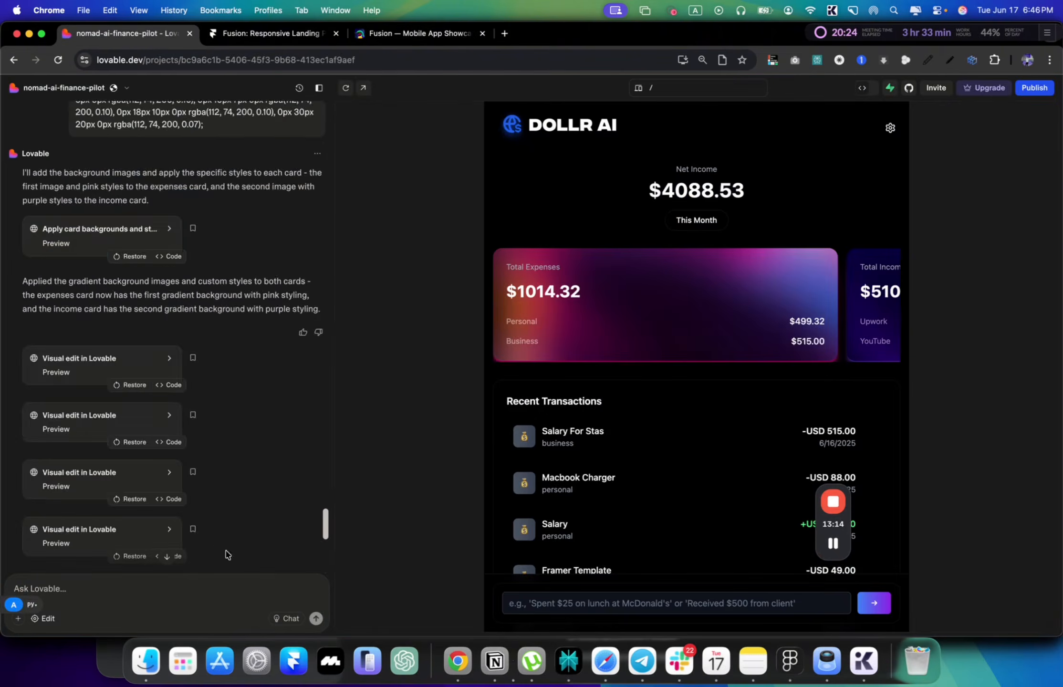
scroll(200, 534, down, 10)
click(686, 90)
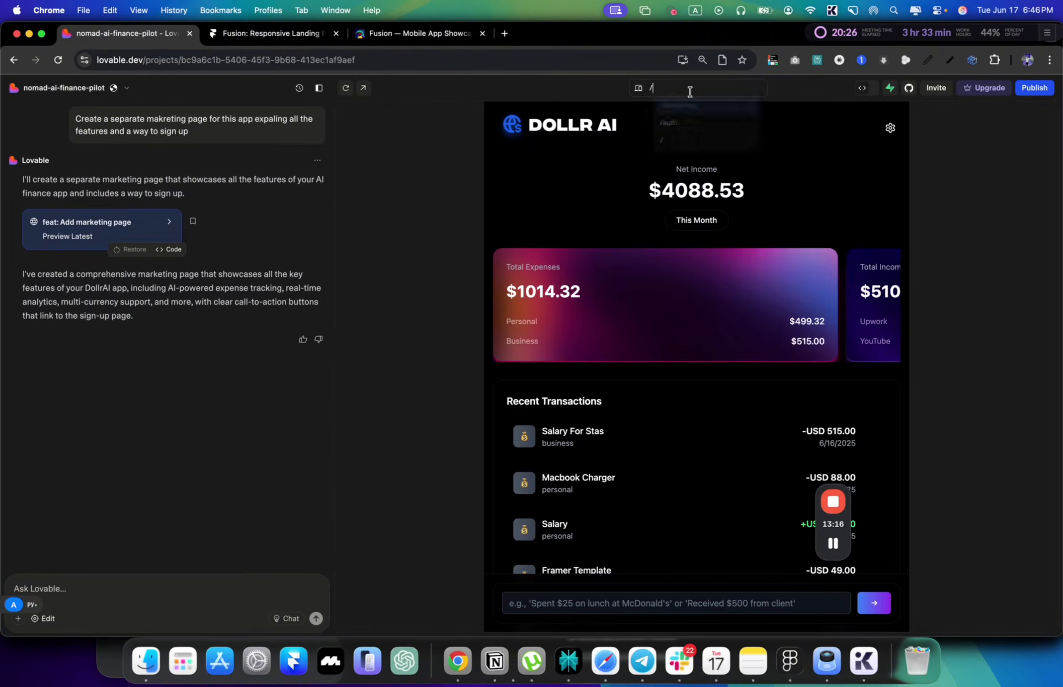
click(684, 112)
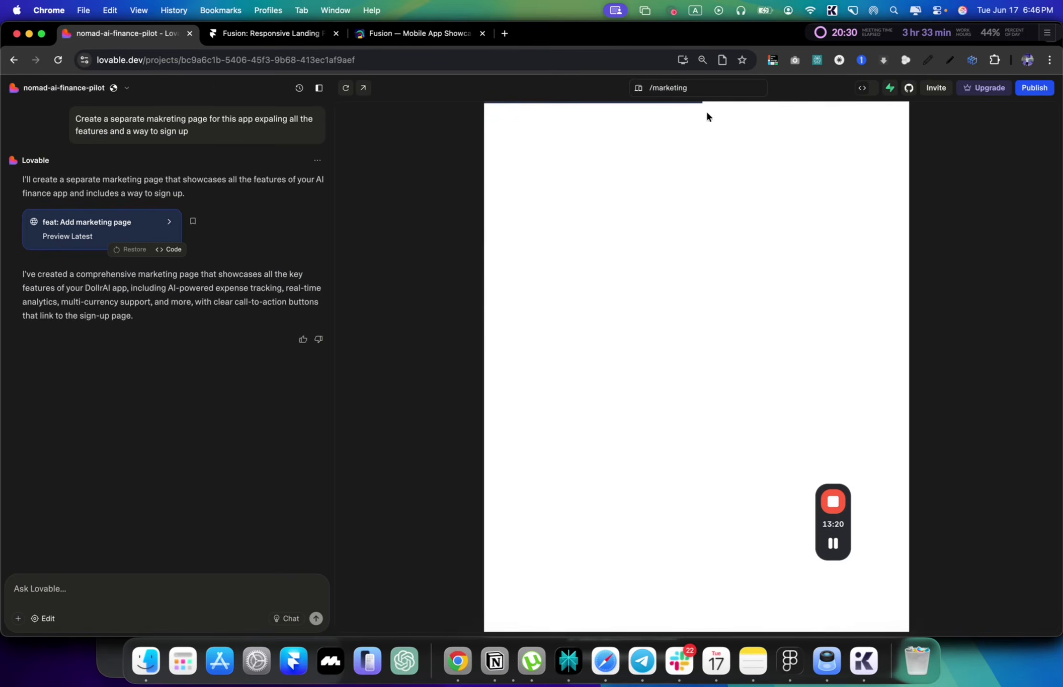
click(319, 88)
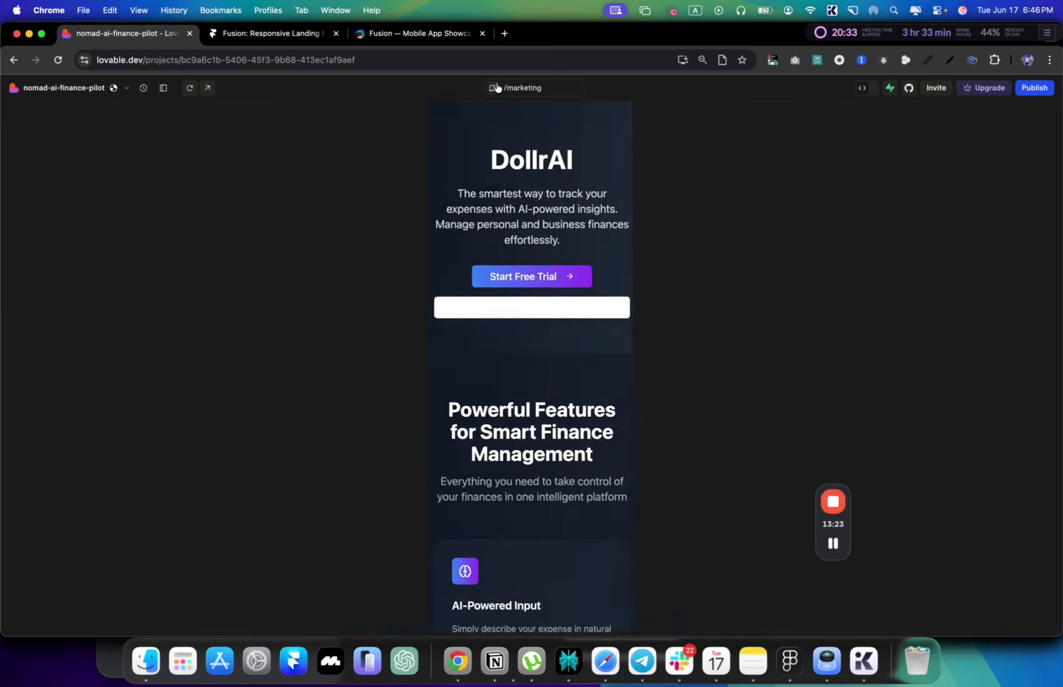
click(493, 89)
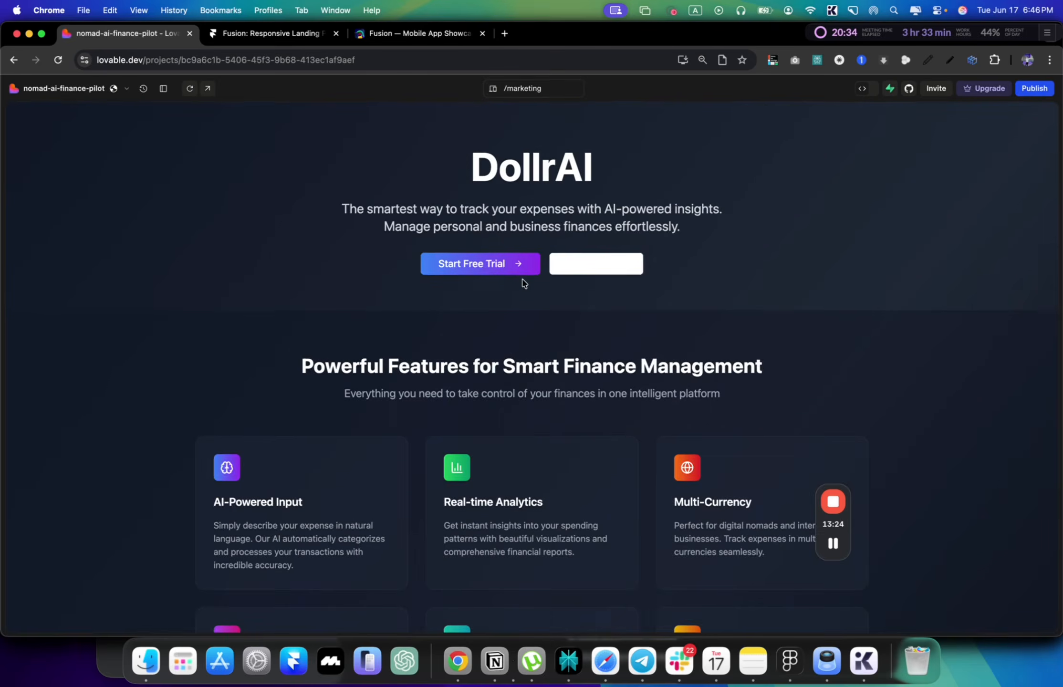
Step: Review the generated marketing page from the hero and feature cards through the how-it-works section to the footer
scroll(524, 283, down, 15)
scroll(523, 283, up, 20)
scroll(524, 283, down, 3)
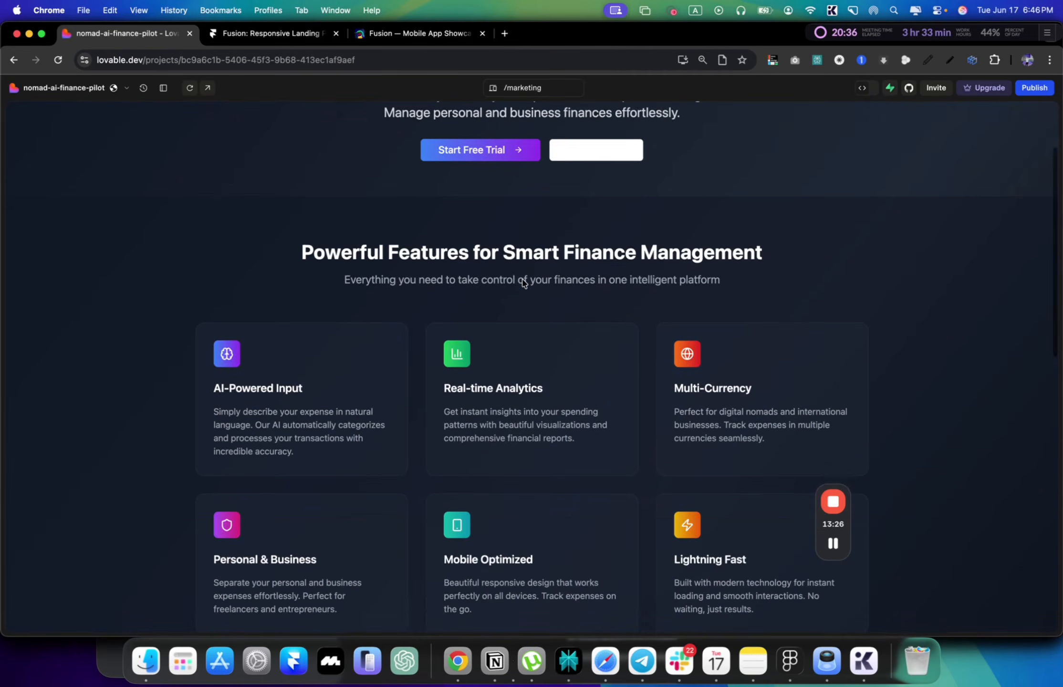
scroll(524, 283, down, 10)
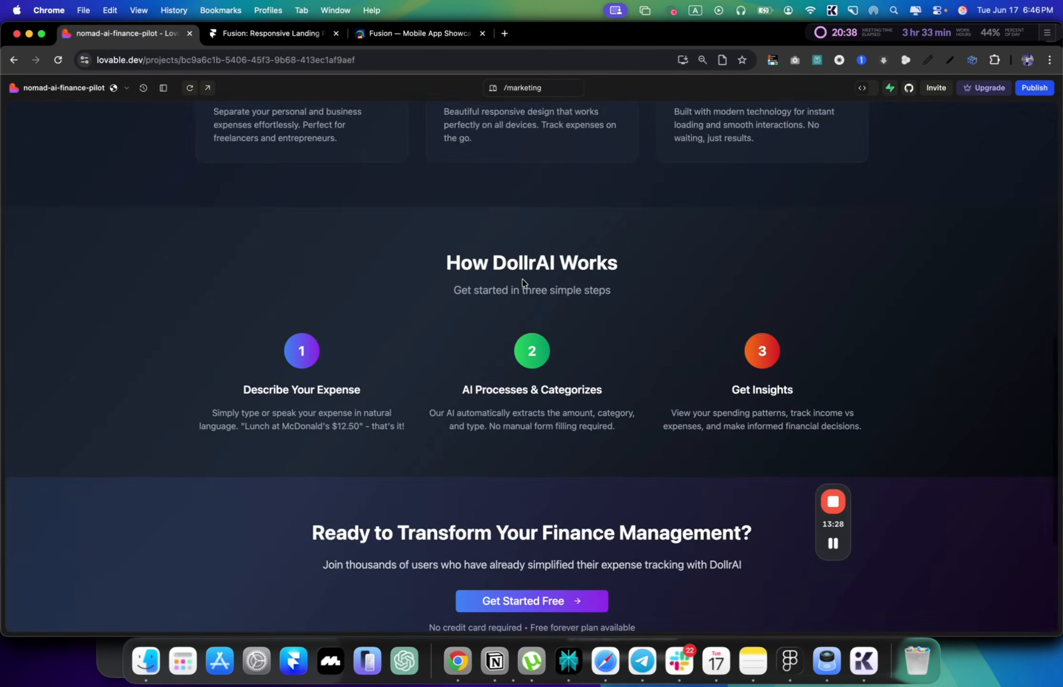
scroll(524, 283, down, 5)
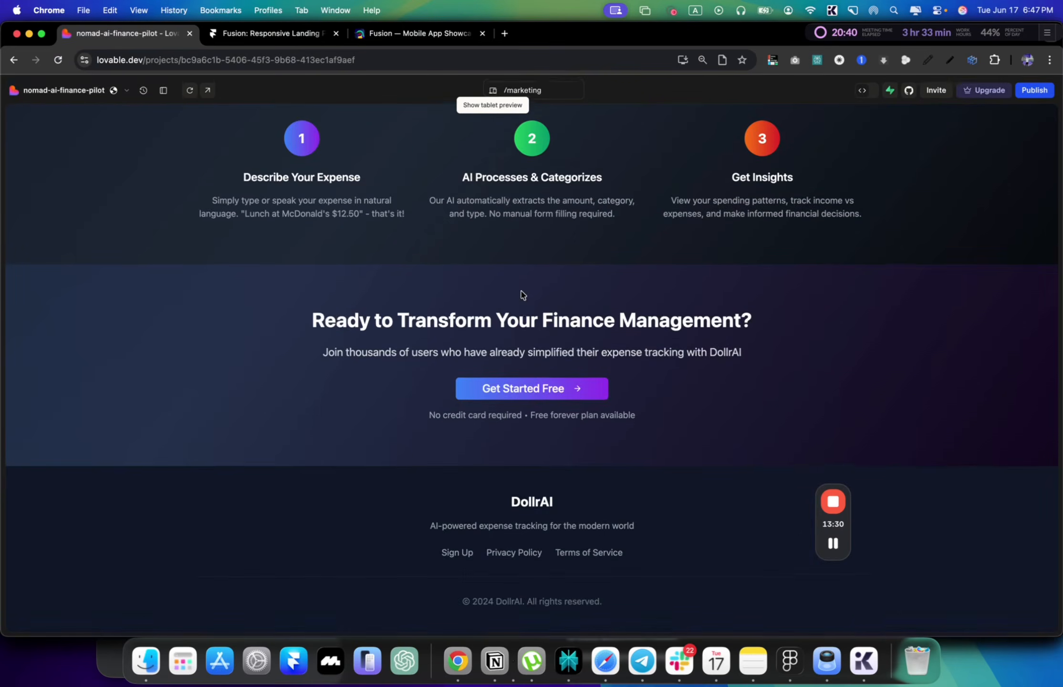
scroll(523, 294, up, 15)
Step: Go back to the Fusion live preview and examine its hero heading, phone mockup feature sections, and closing download section
key(super+Tab)
key(super+Tab)
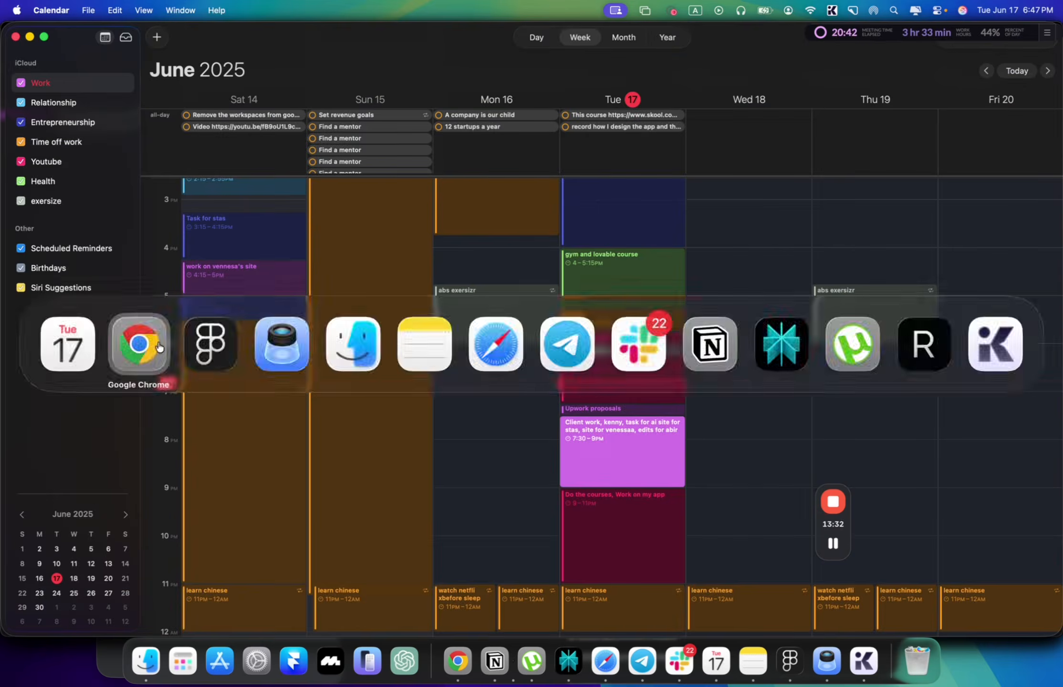
click(159, 347)
click(398, 35)
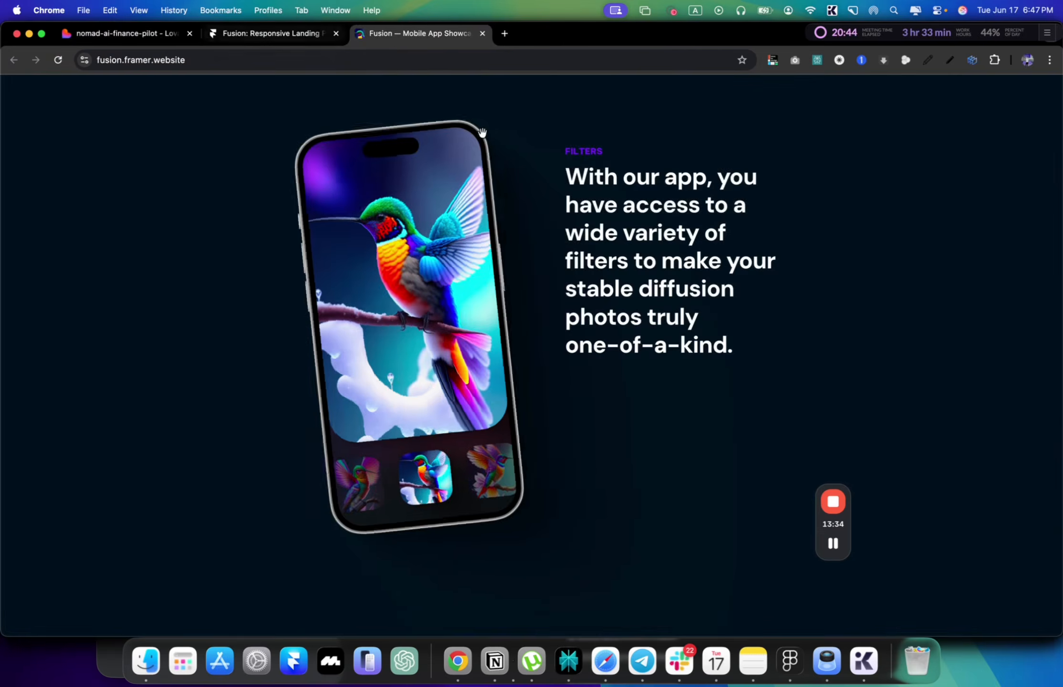
scroll(483, 134, up, 15)
drag(136, 316, 335, 483)
scroll(325, 463, down, 12)
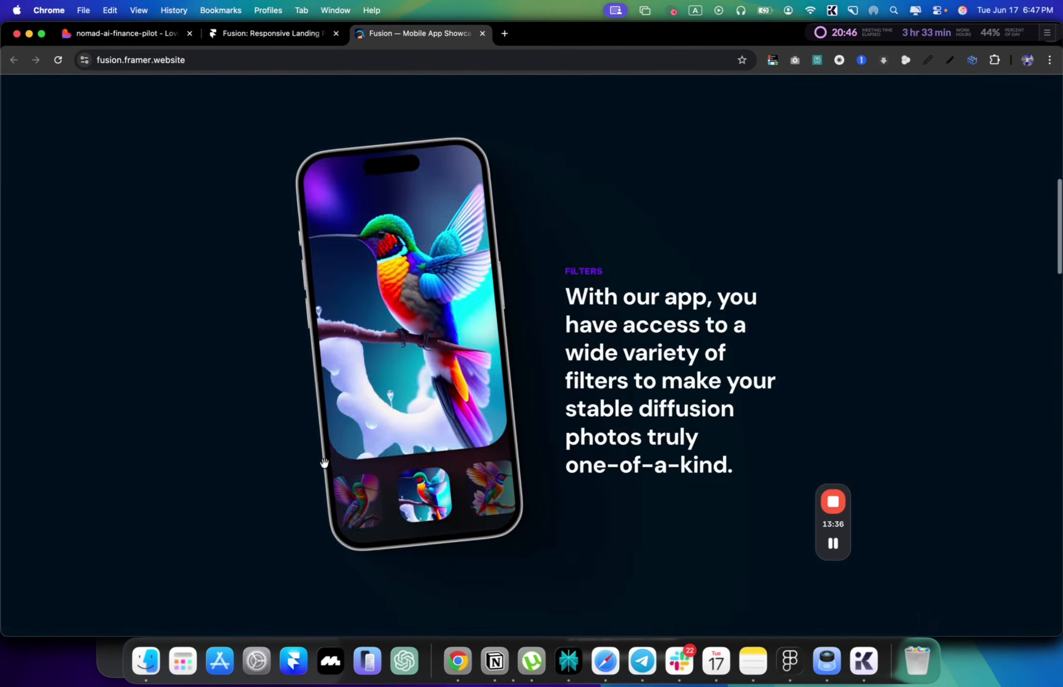
scroll(631, 446, down, 8)
drag(636, 483, 625, 510)
scroll(634, 629, down, 12)
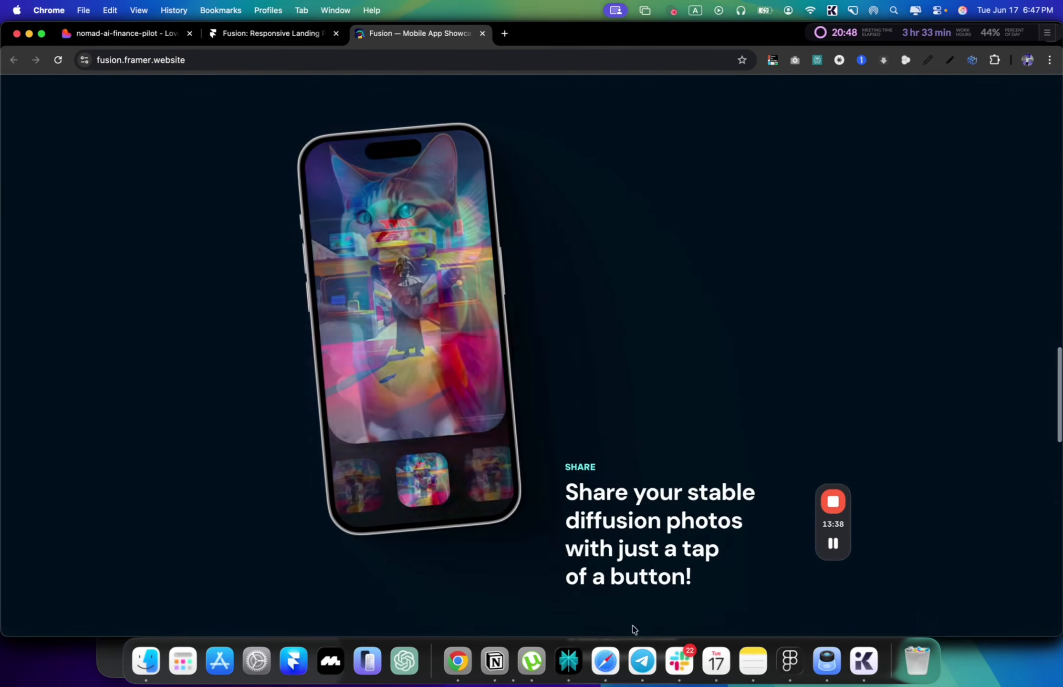
scroll(624, 540, down, 10)
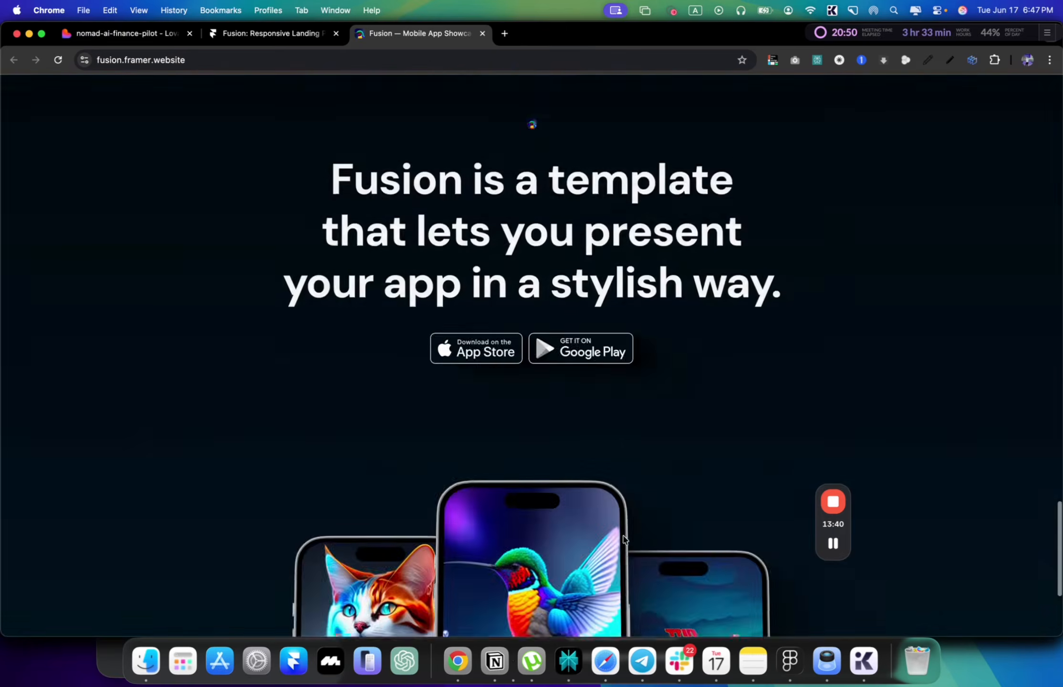
scroll(626, 540, down, 3)
scroll(626, 541, up, 6)
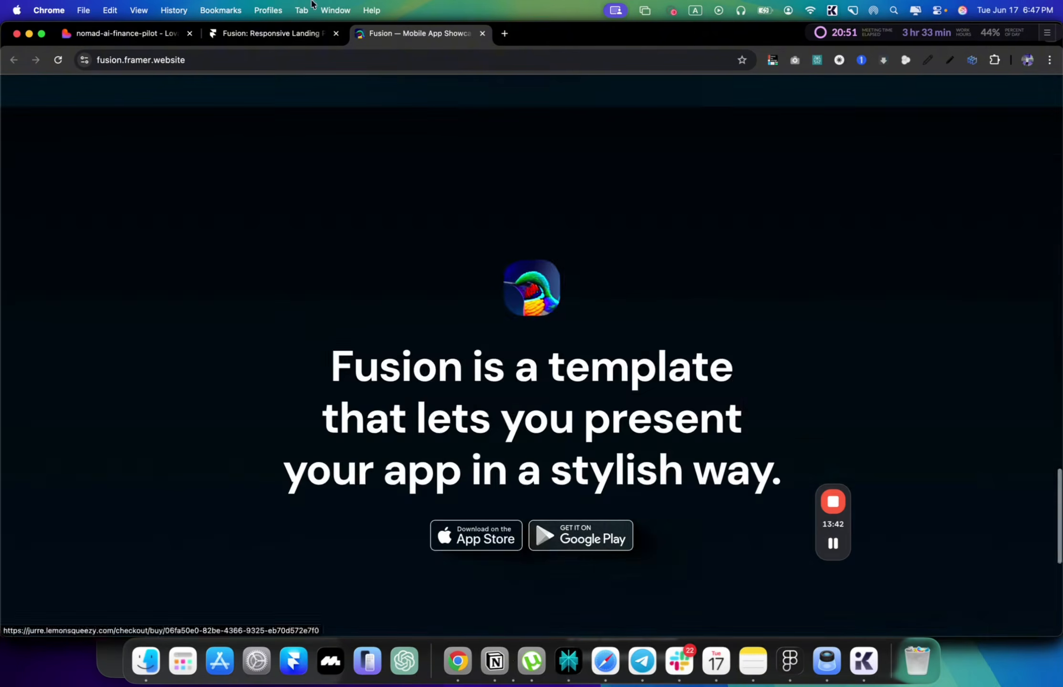
Step: Return to the Lovable project, show the chat again, and send the prompt "create 3 features only main ones"
click(236, 31)
click(128, 33)
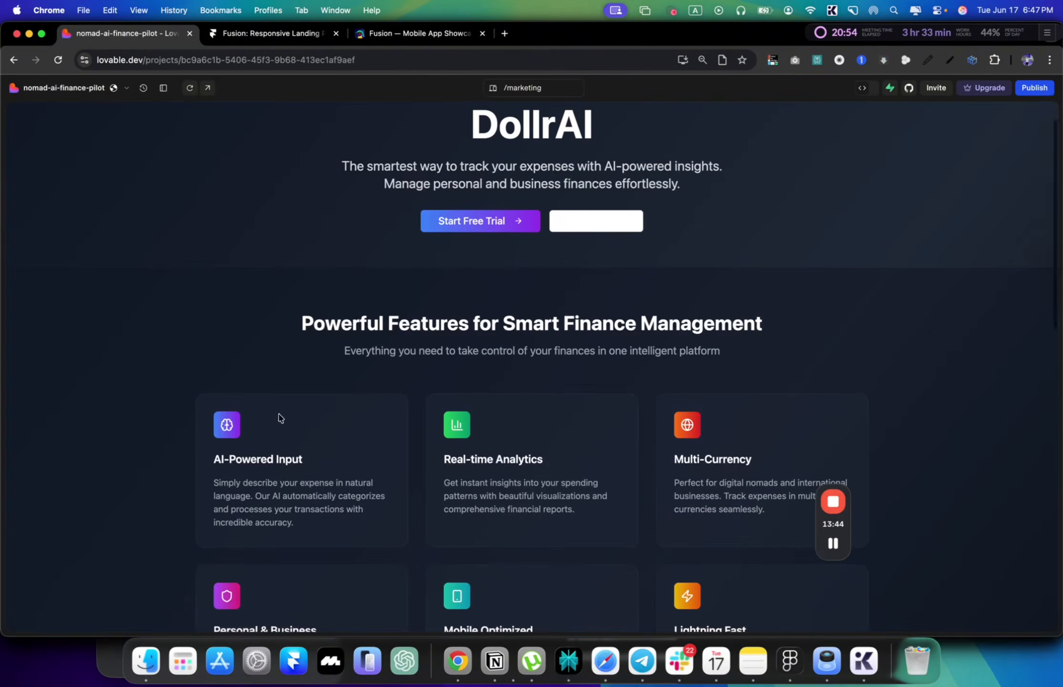
click(163, 89)
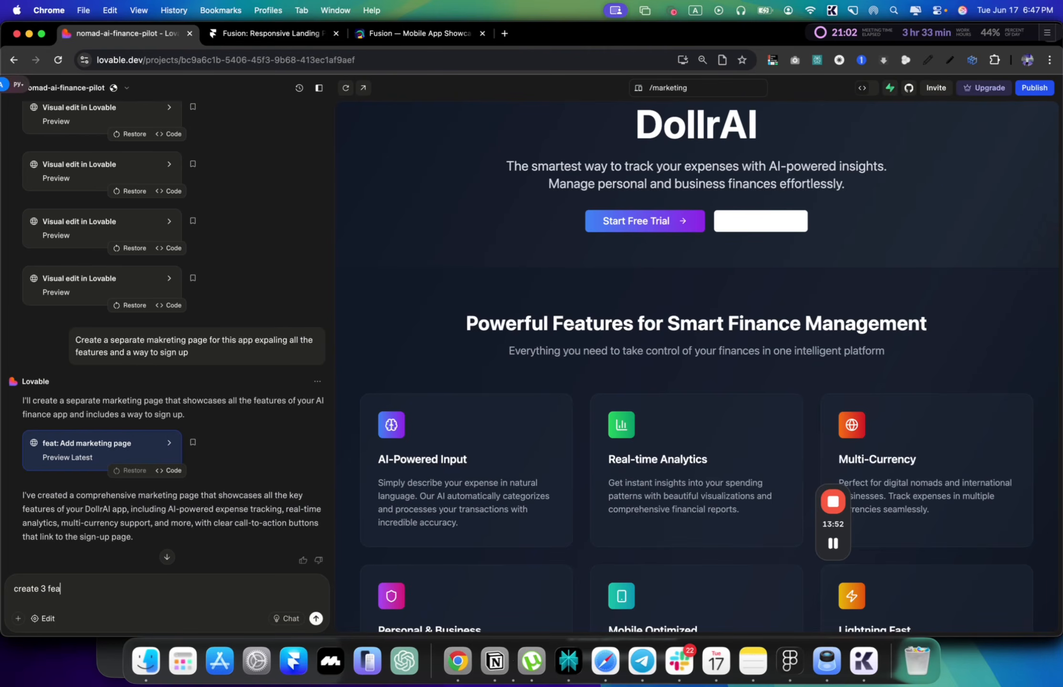
scroll(264, 447, up, 5)
scroll(264, 447, down, 8)
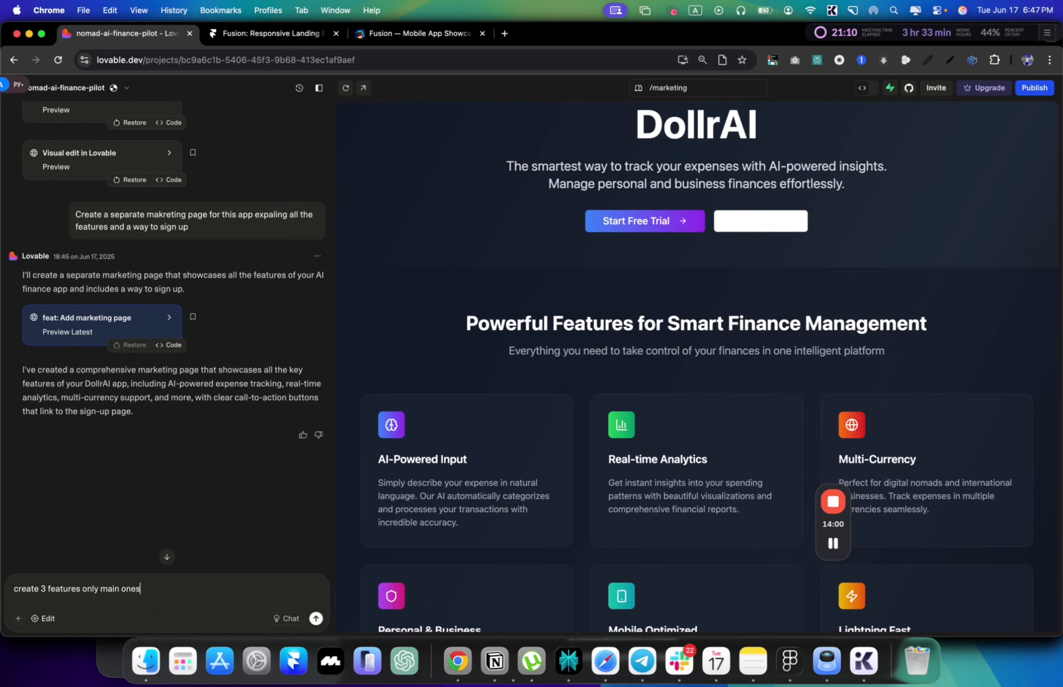
Step: Capture a screenshot of the marketing page's "Powerful Features for Smart Finance Management" section with its feature cards
scroll(613, 325, down, 5)
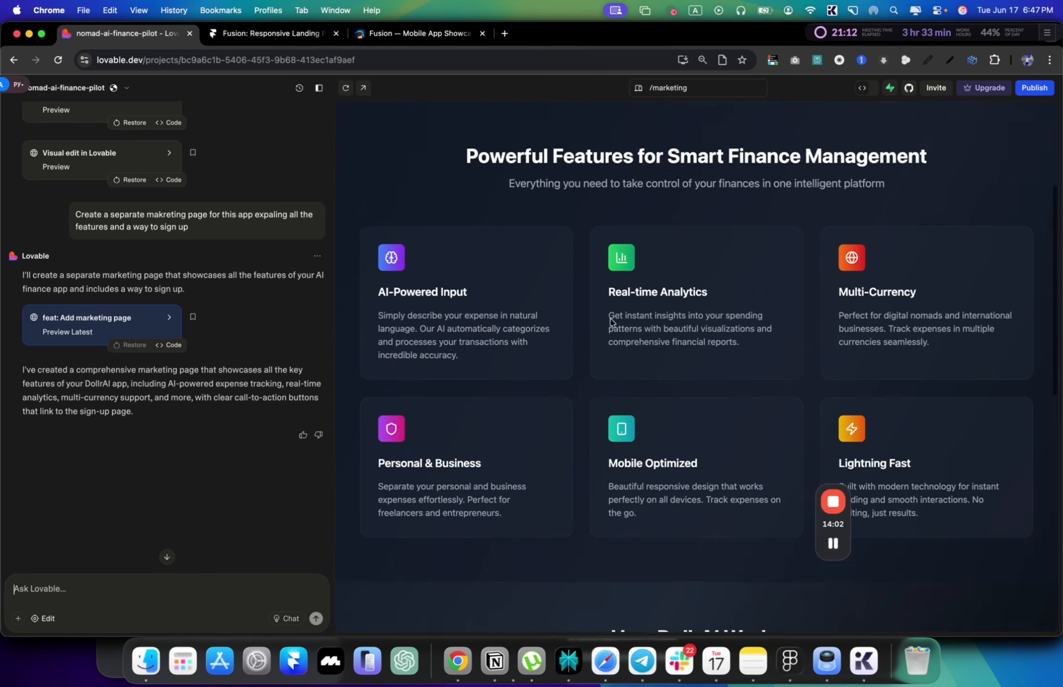
key(super+shift+4)
drag(1037, 155, 342, 525)
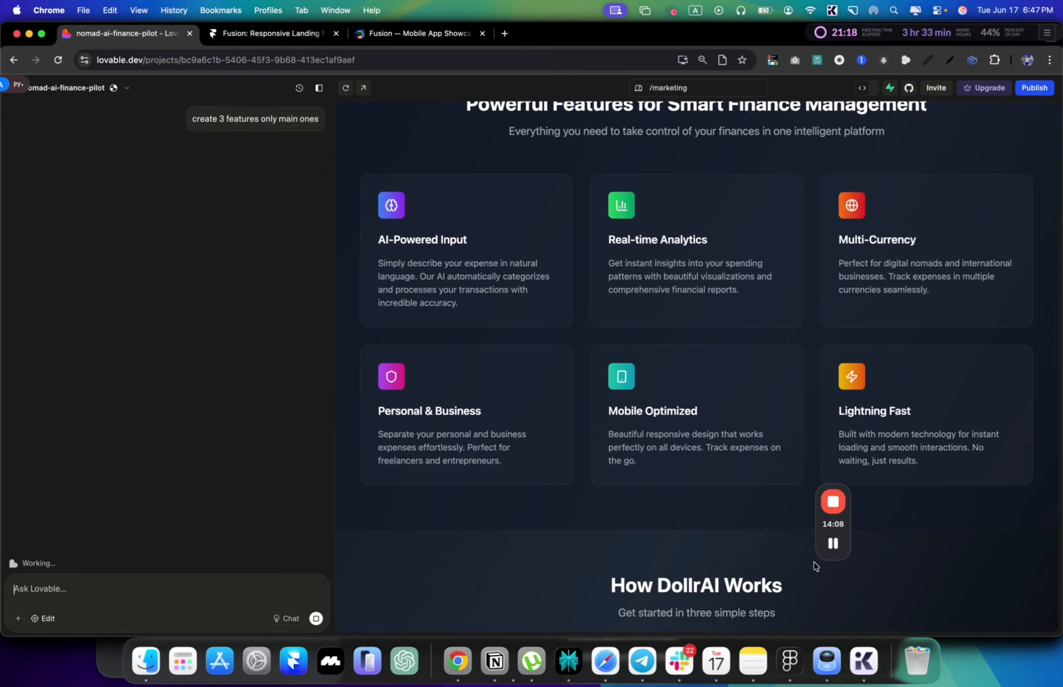
Step: Return to the Fusion template's page in the Framer Marketplace
click(270, 34)
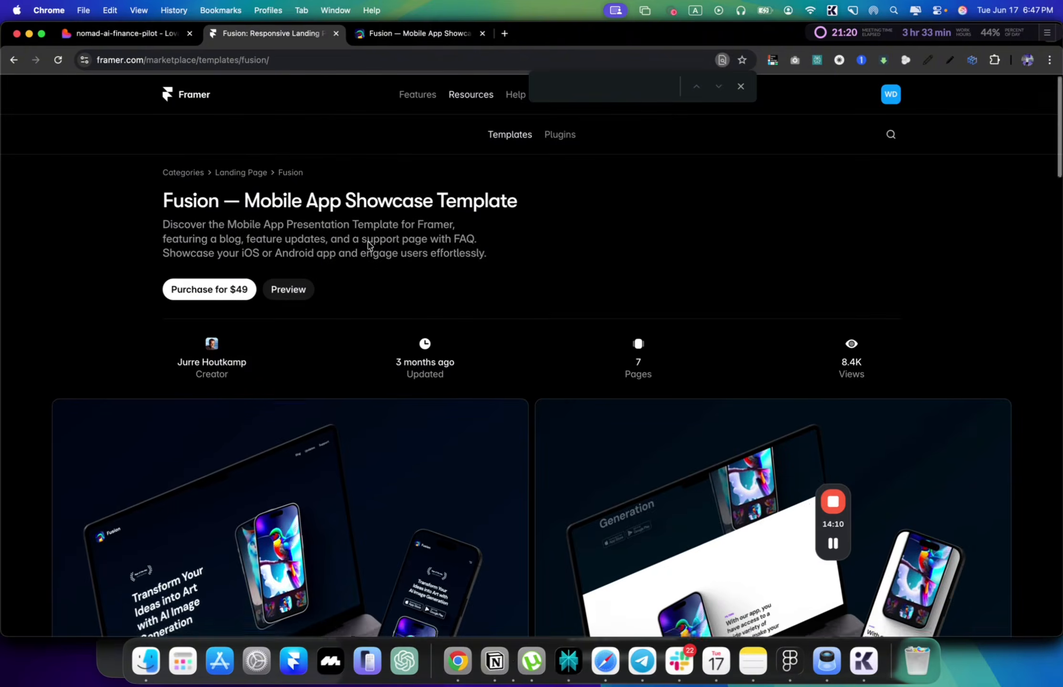
scroll(425, 329, down, 1)
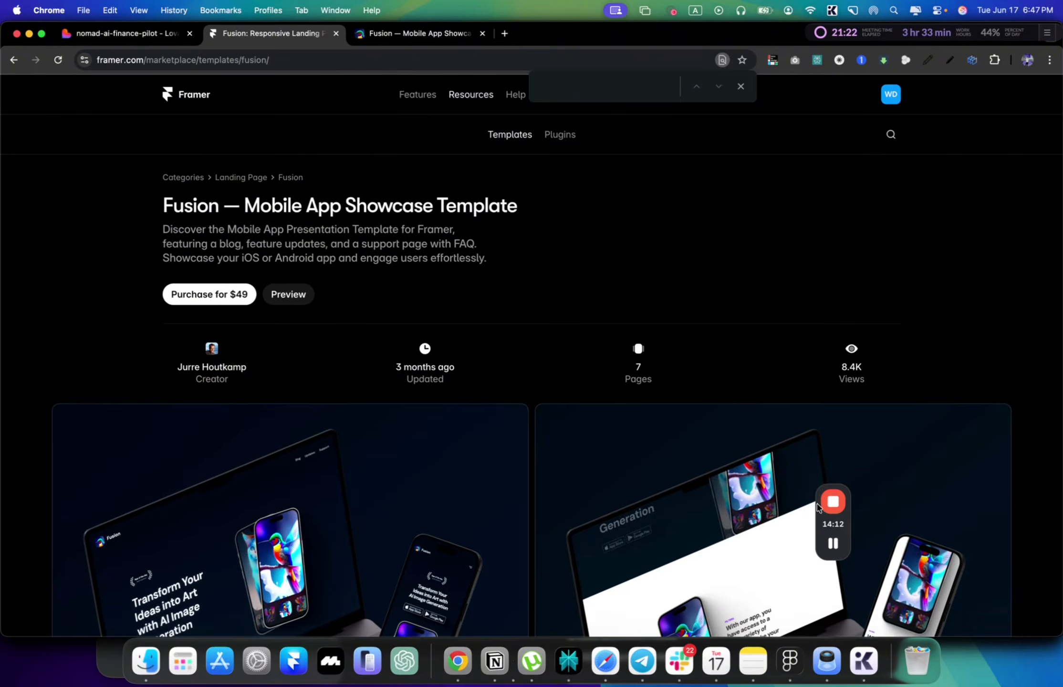
click(833, 544)
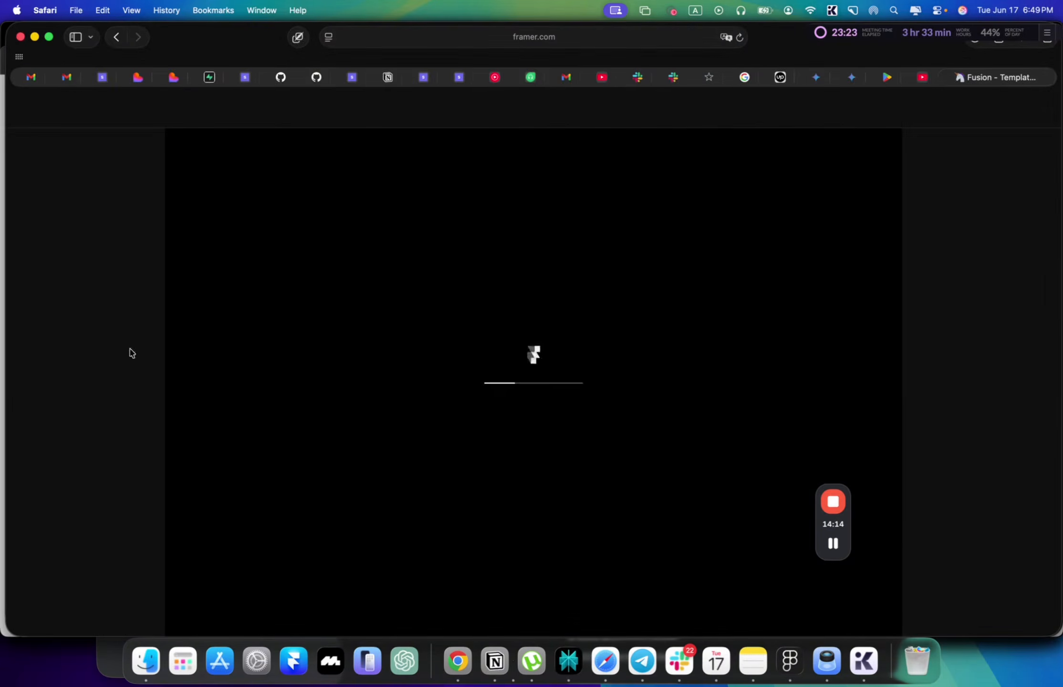
Step: Switch to the Lovable project in Chrome and highlight the hero tagline on the DollrAI marketing page
key(super+Tab)
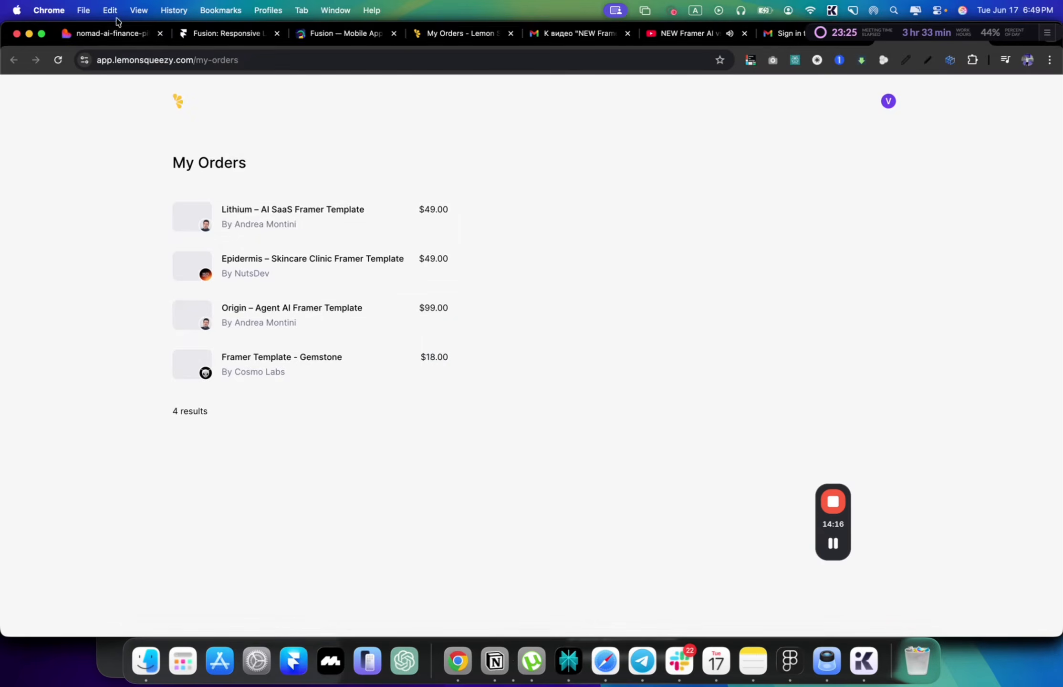
click(117, 33)
scroll(787, 164, up, 7)
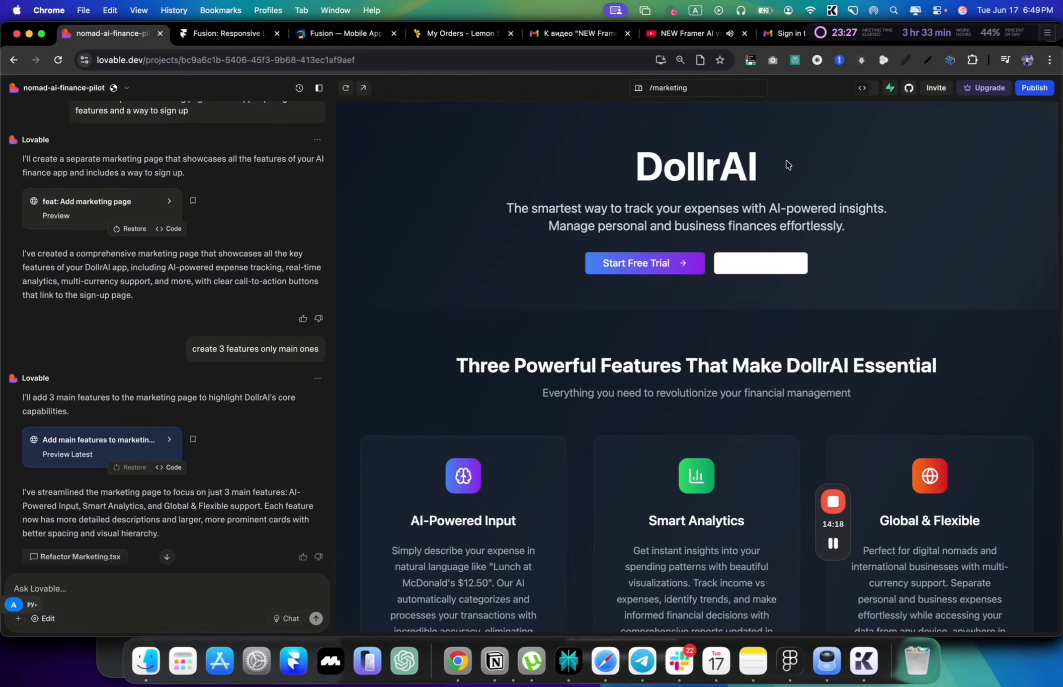
drag(788, 165, 810, 228)
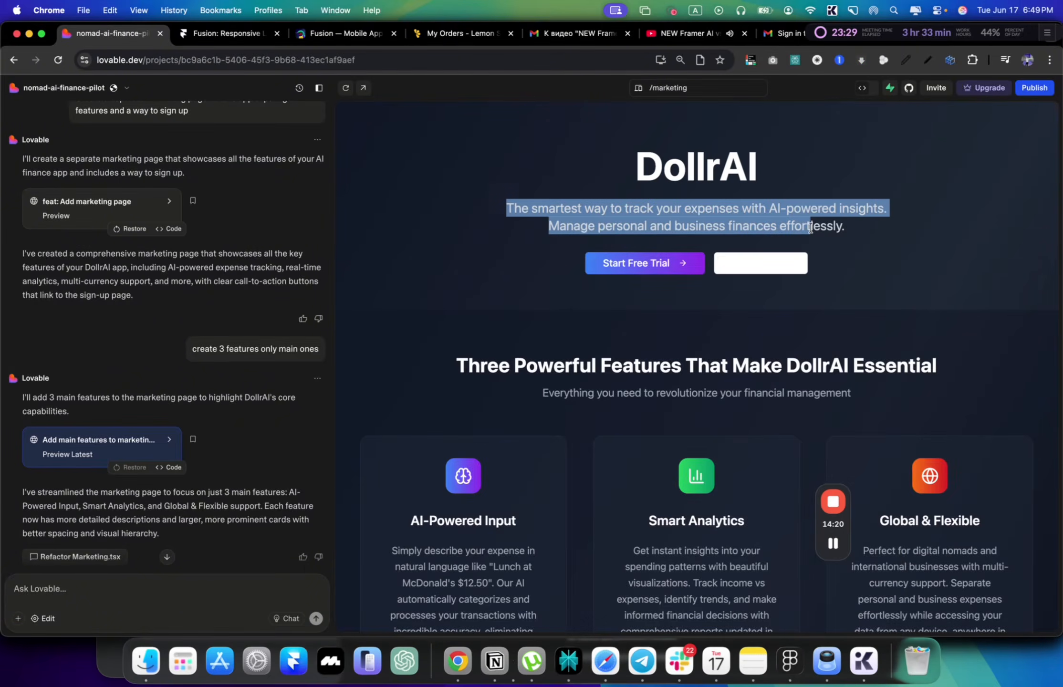
key(super+Tab)
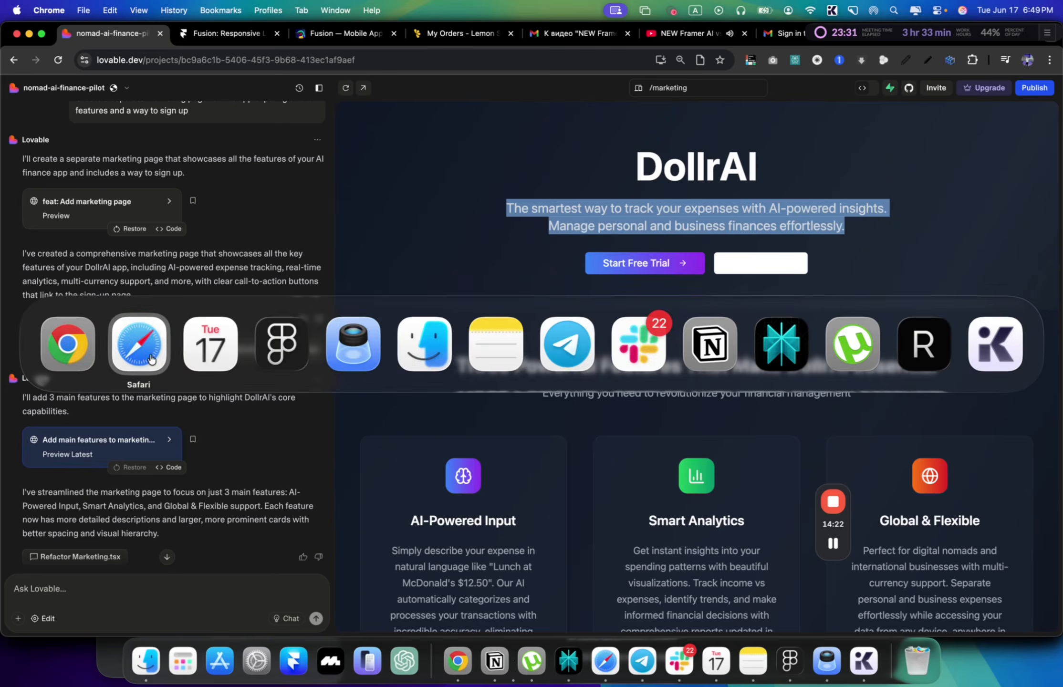
key(Escape)
drag(505, 209, 717, 200)
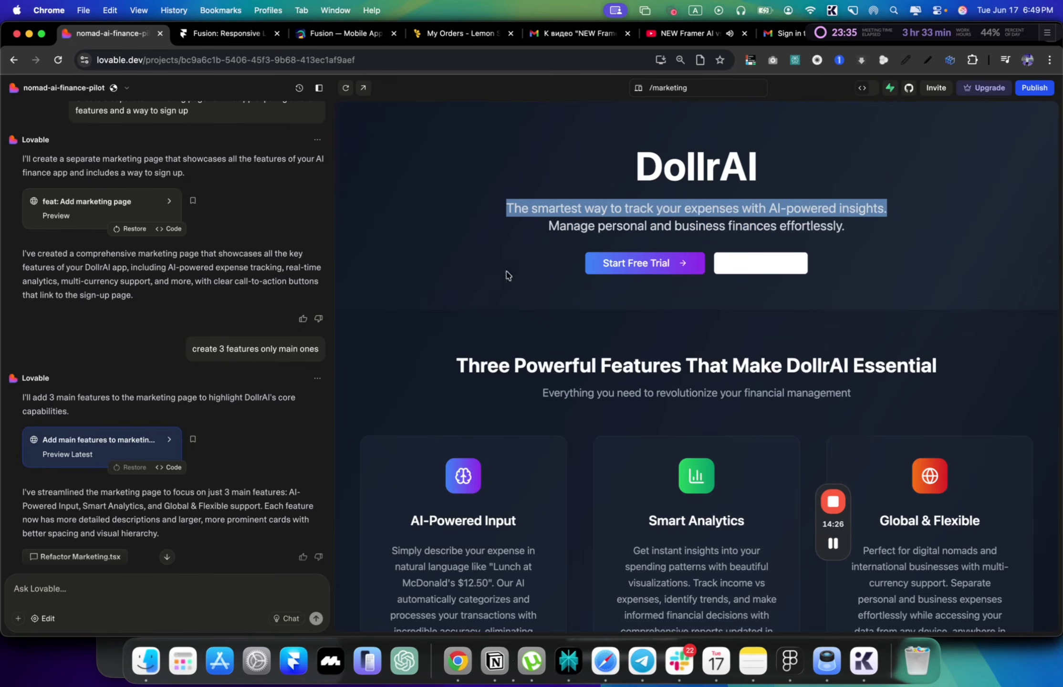
Step: Check the hero headline of the Dollr frame in the Figma file
key(super+Tab)
click(277, 350)
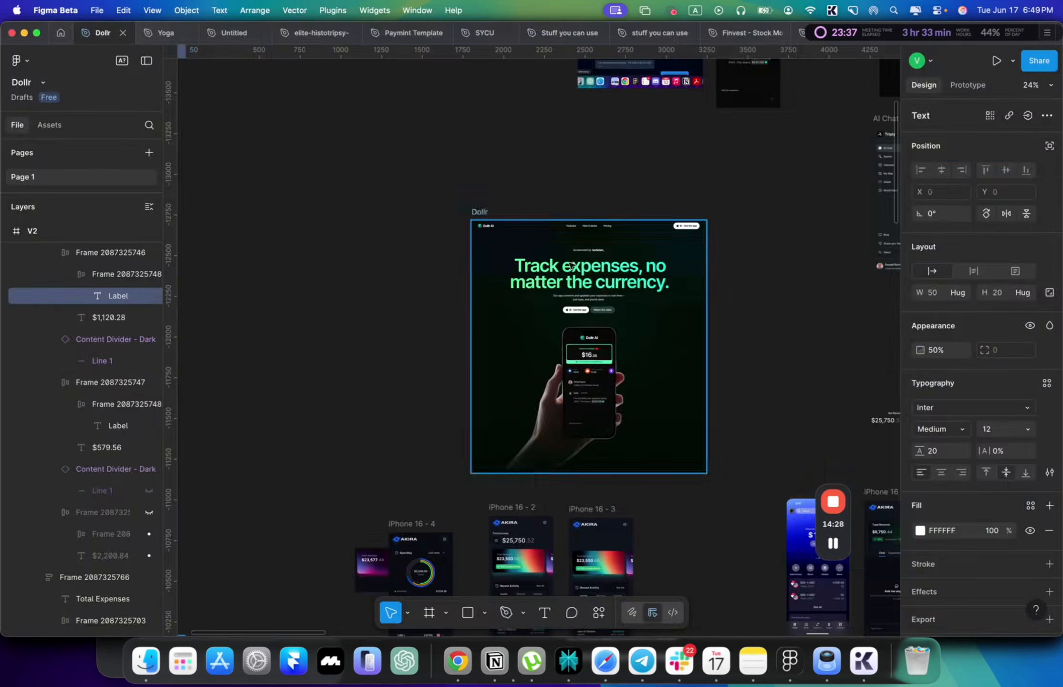
key(super+Tab)
key(super+Tab)
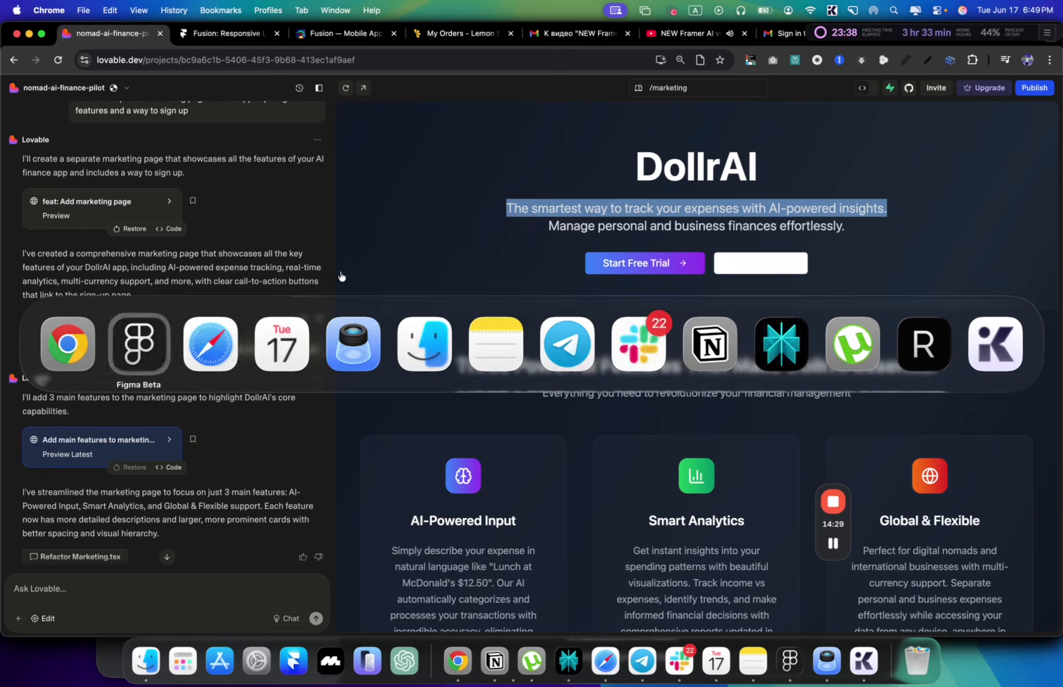
Step: Switch to Framer in Safari and paste the Appit template's "Get this Template" button beneath the store badges in the Fusion Home hero
click(200, 338)
click(544, 403)
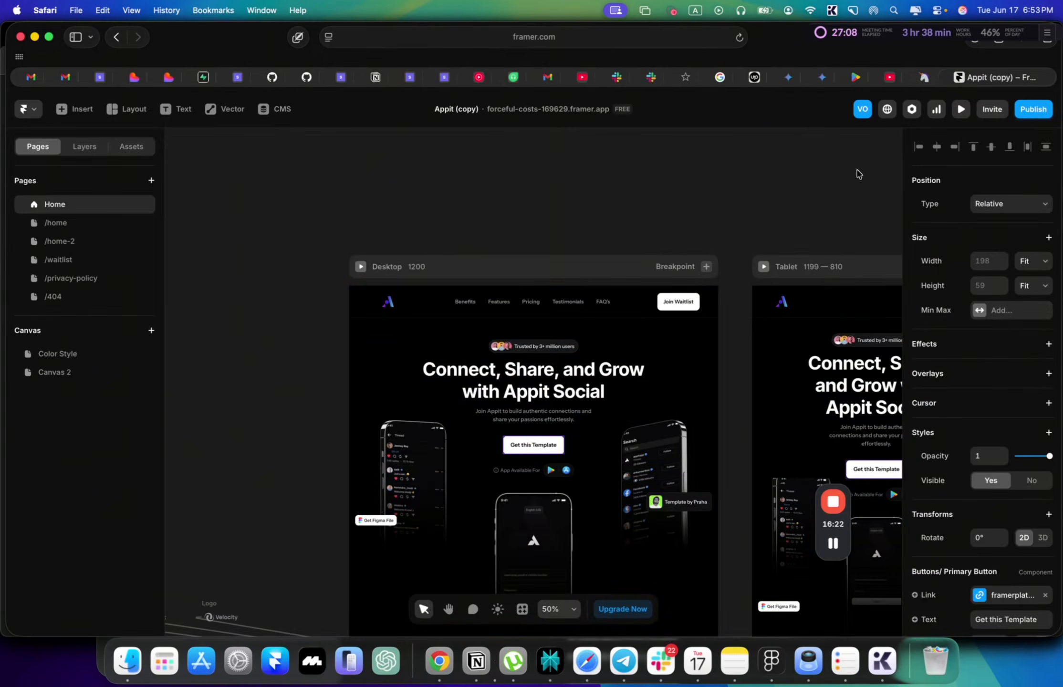
click(926, 78)
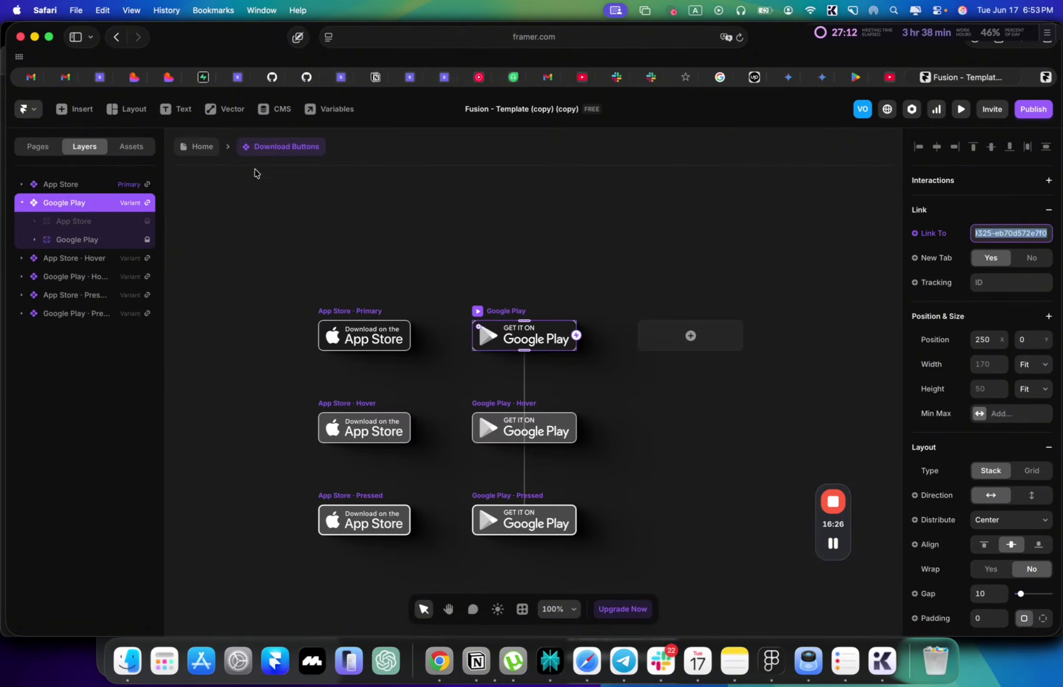
click(201, 149)
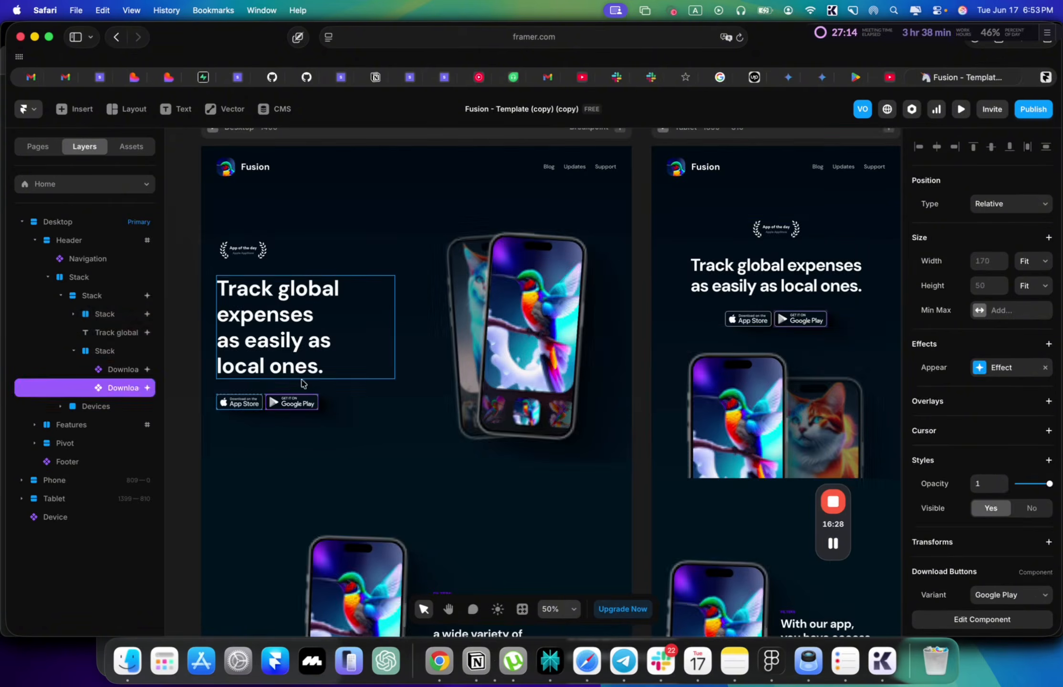
click(247, 382)
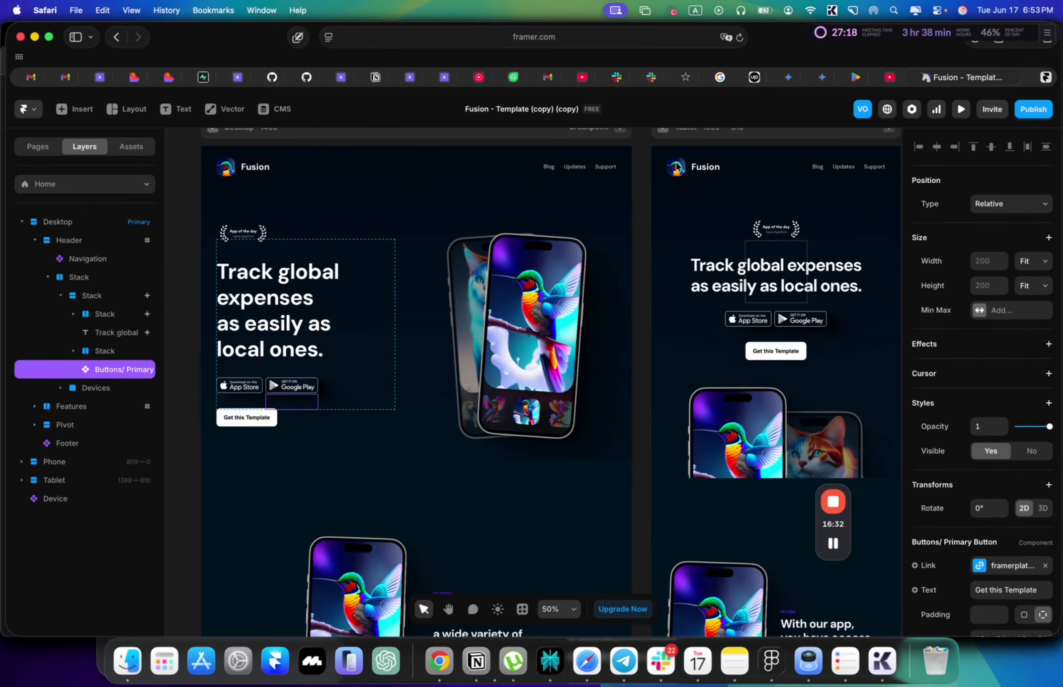
Step: Check the call-to-action button wording in the hero of the Lovable marketing page
key(super+Tab)
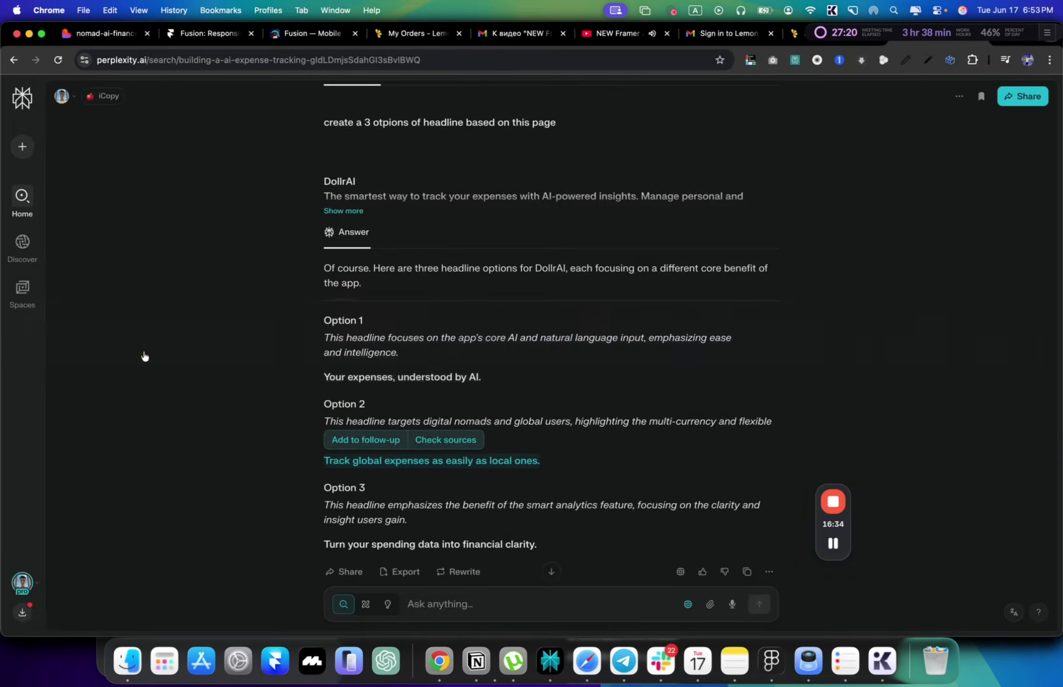
click(96, 34)
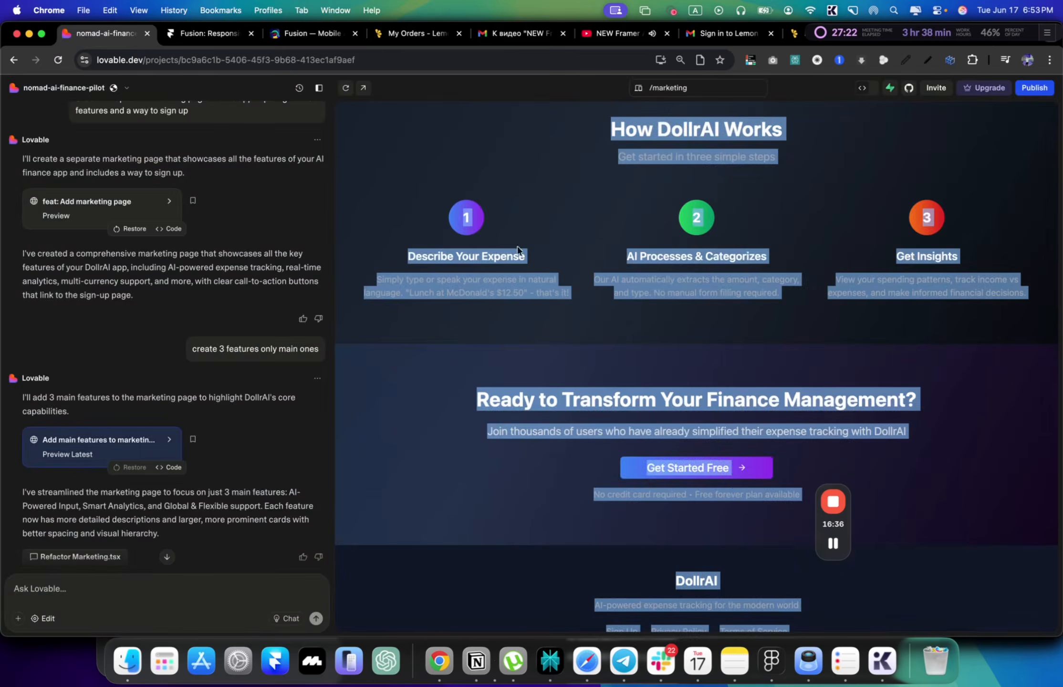
scroll(525, 253, up, 10)
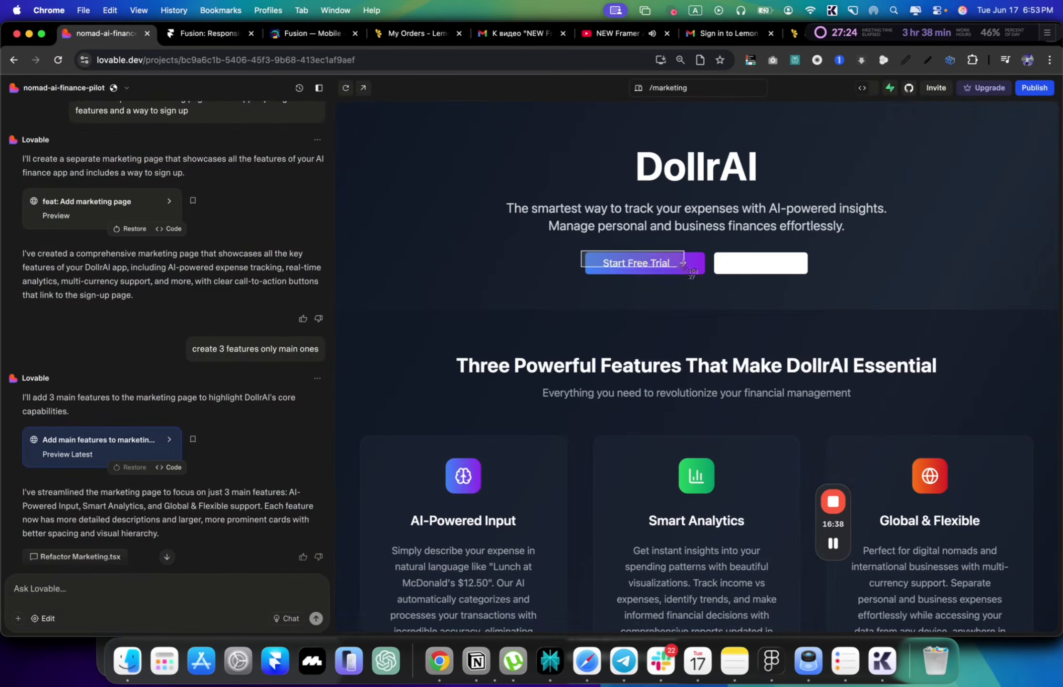
Step: Back in the Framer project, set the hero button's text to "Get Started for Free" and remove its link
key(super+Tab)
key(super+Tab)
key(super+Tab)
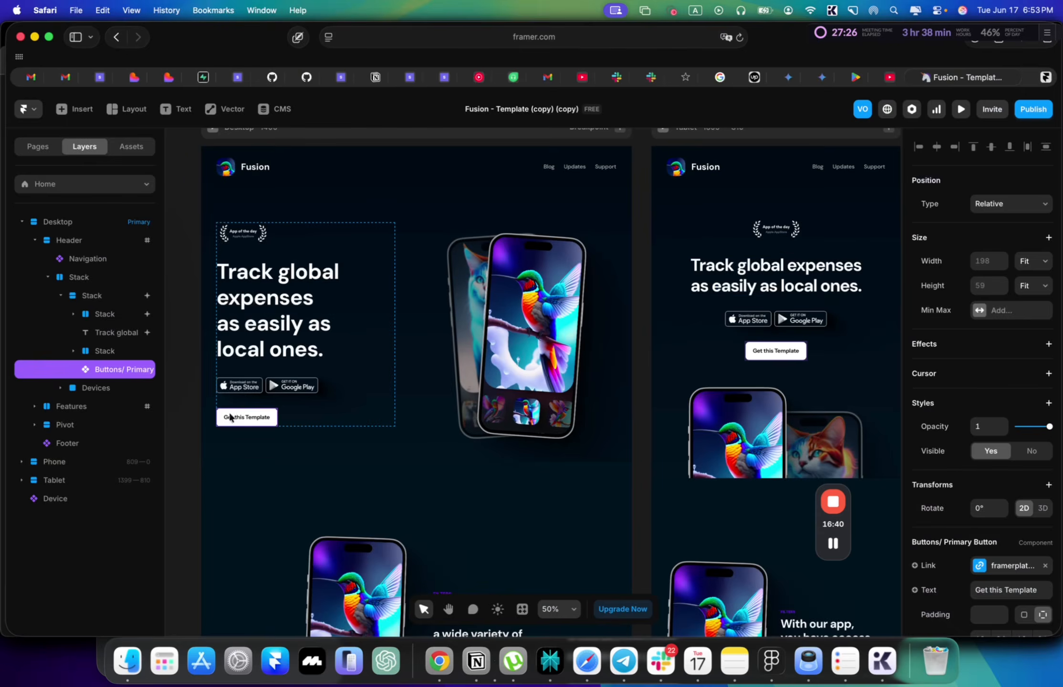
scroll(990, 522, down, 4)
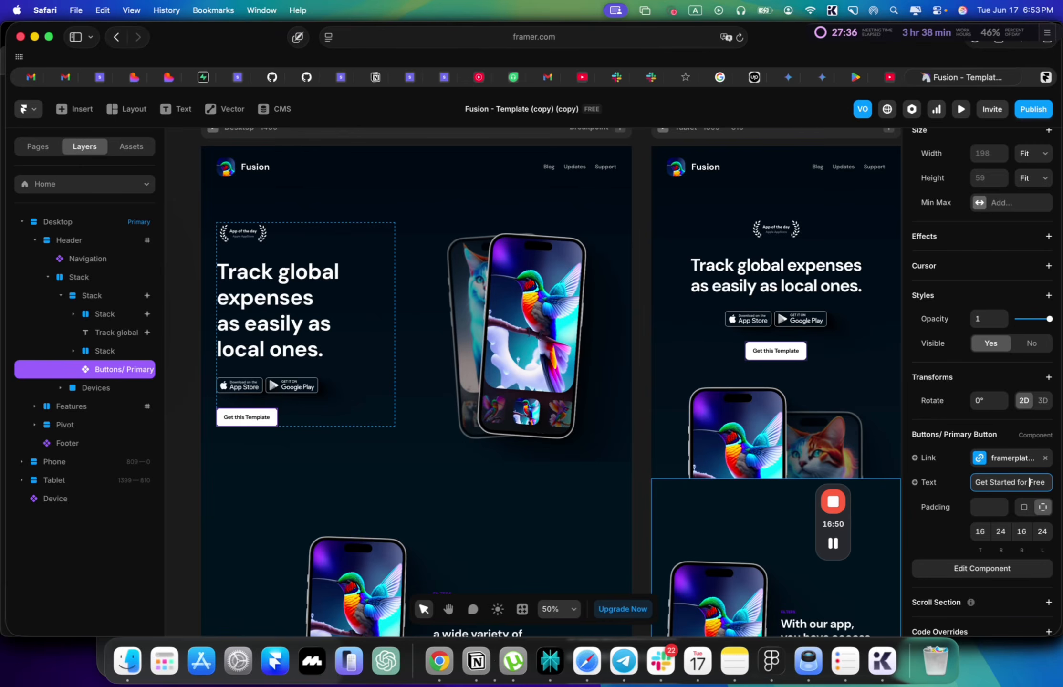
click(1047, 459)
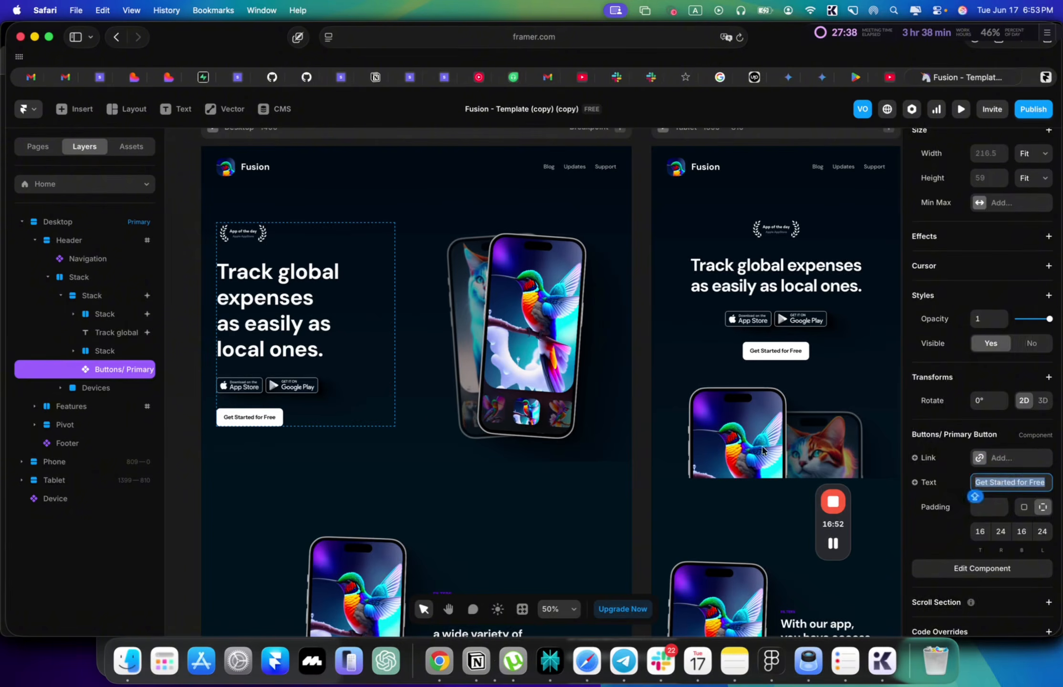
click(295, 390)
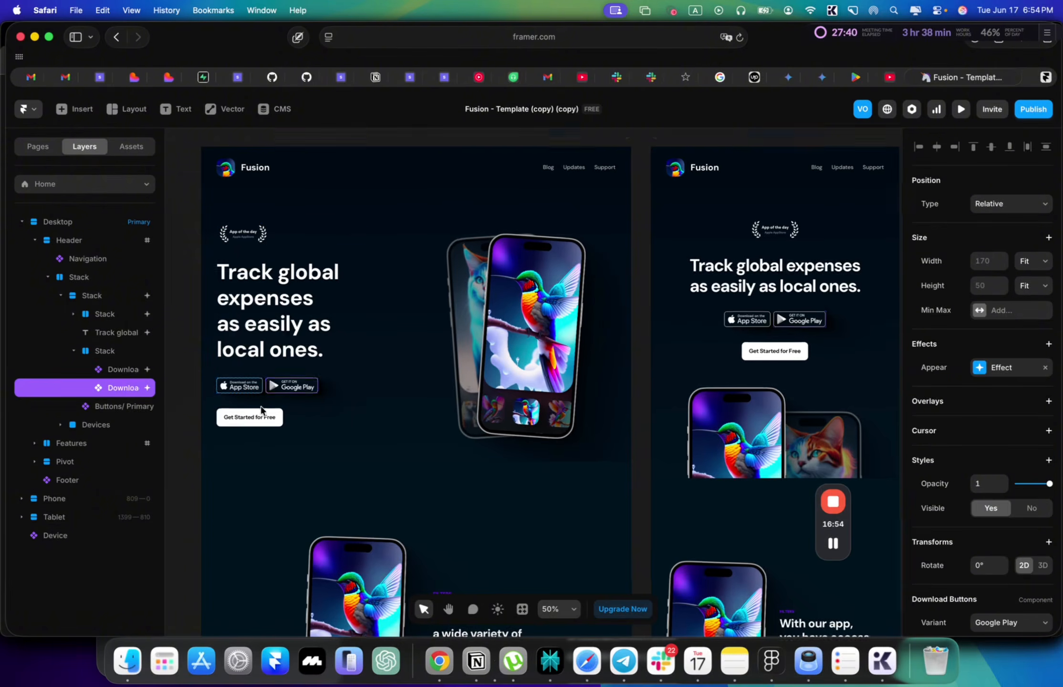
scroll(261, 387, up, 5)
click(262, 365)
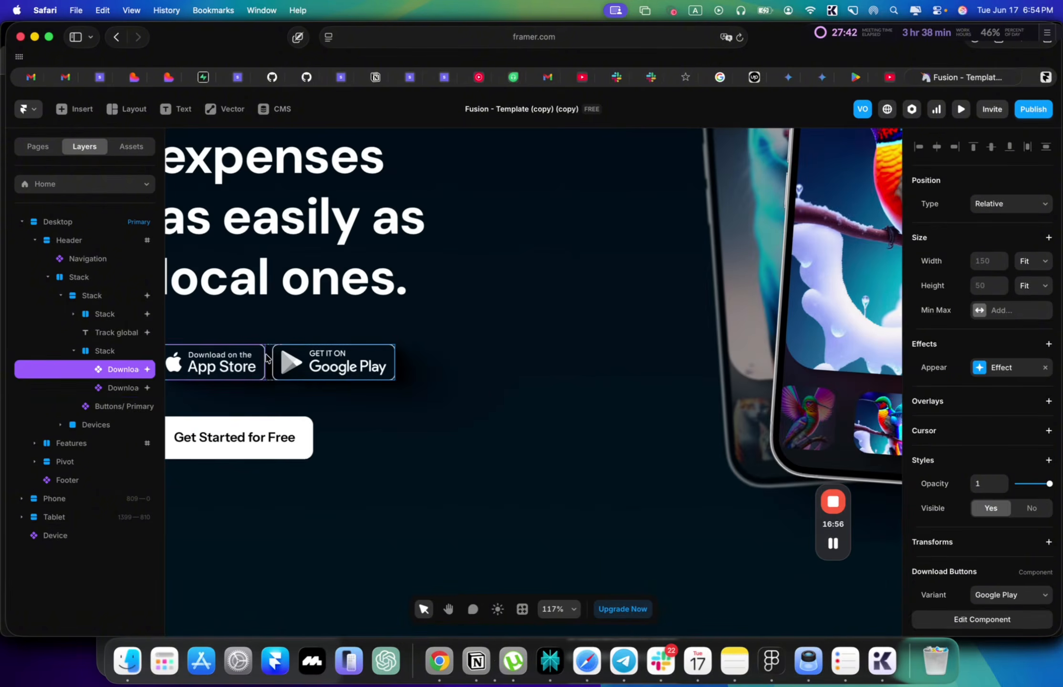
click(267, 359)
double_click(260, 359)
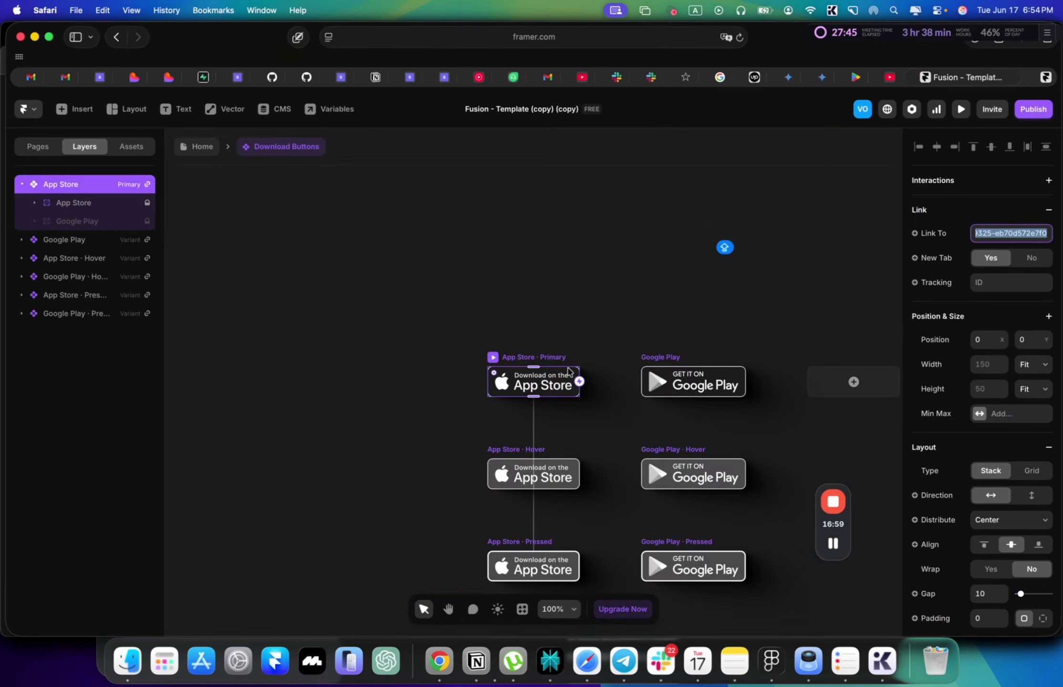
right_click(568, 371)
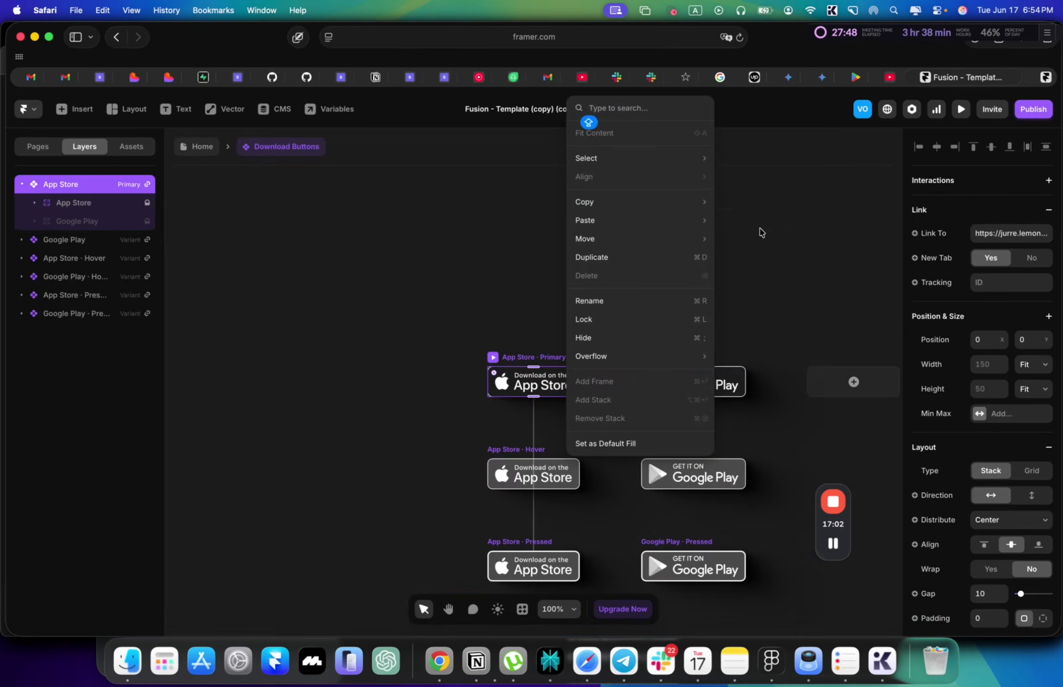
click(764, 214)
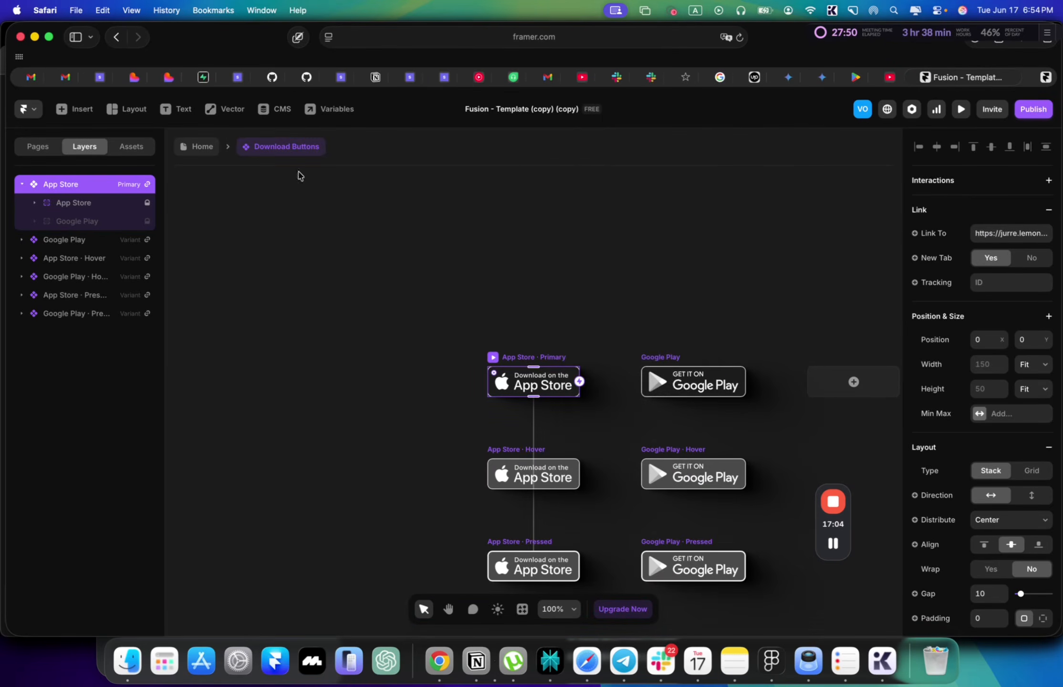
click(203, 145)
click(276, 416)
right_click(276, 417)
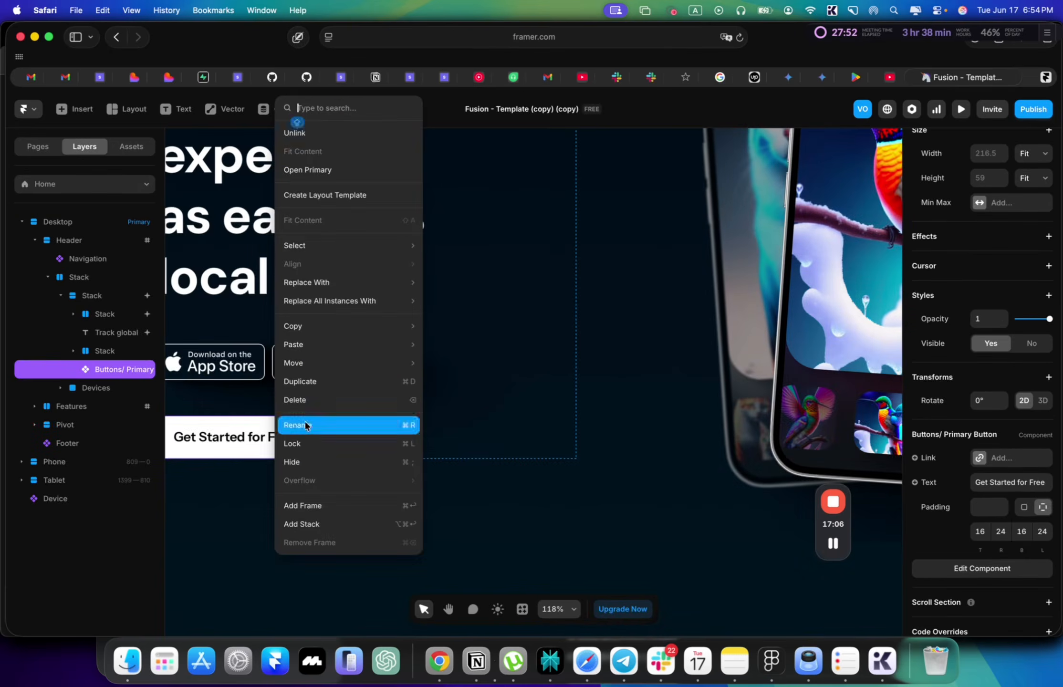
mouse_move(335, 330)
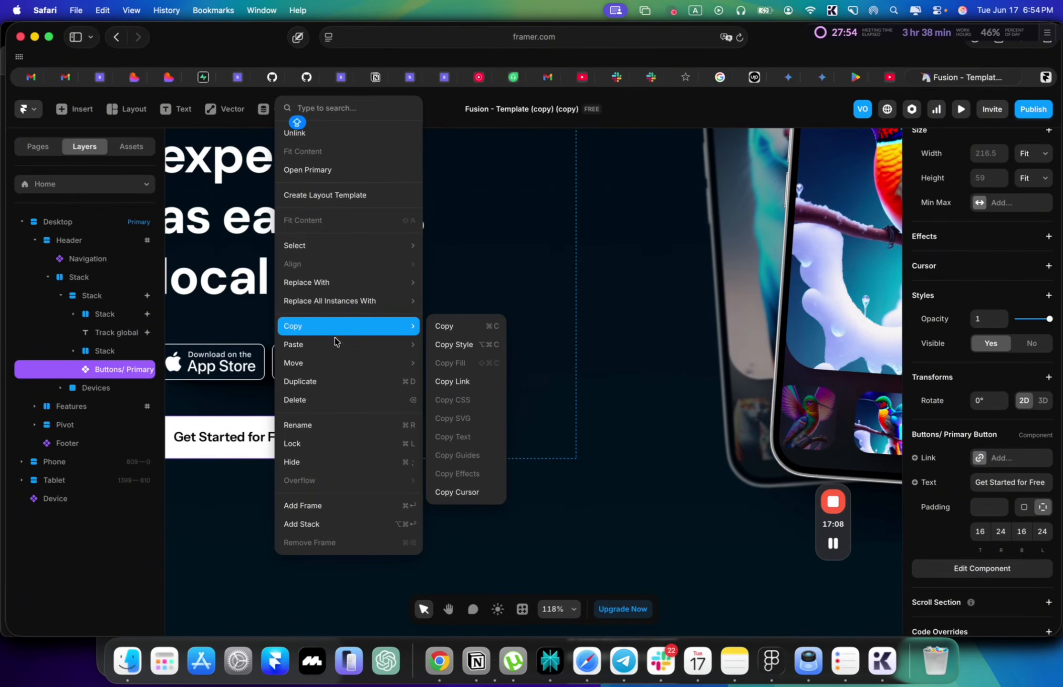
click(444, 359)
scroll(399, 382, left, 3)
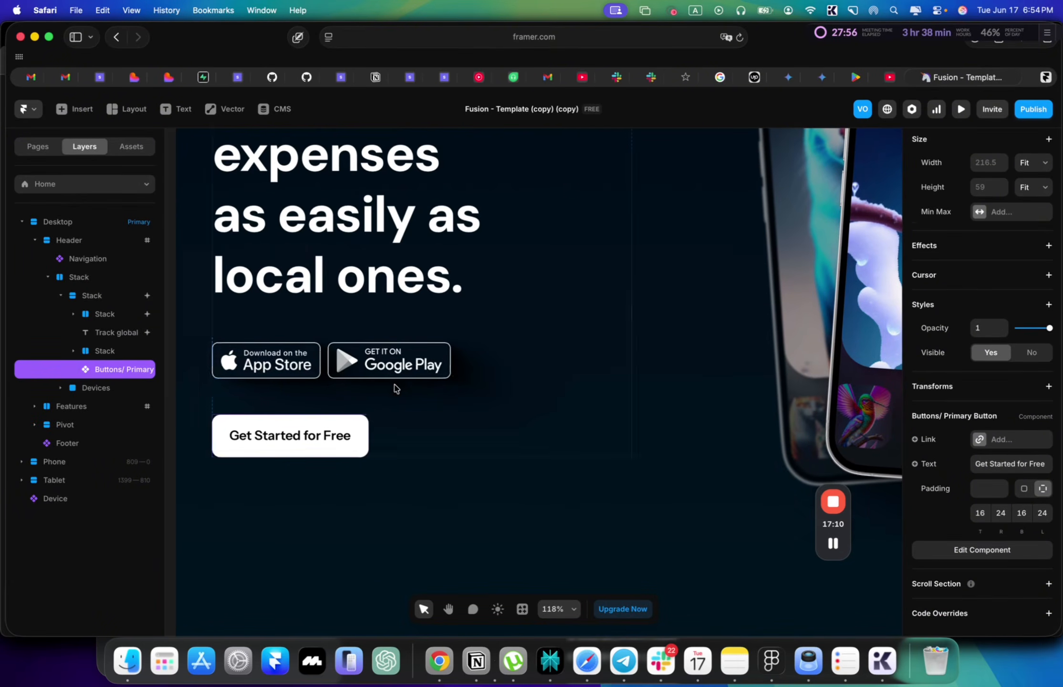
click(310, 352)
double_click(311, 352)
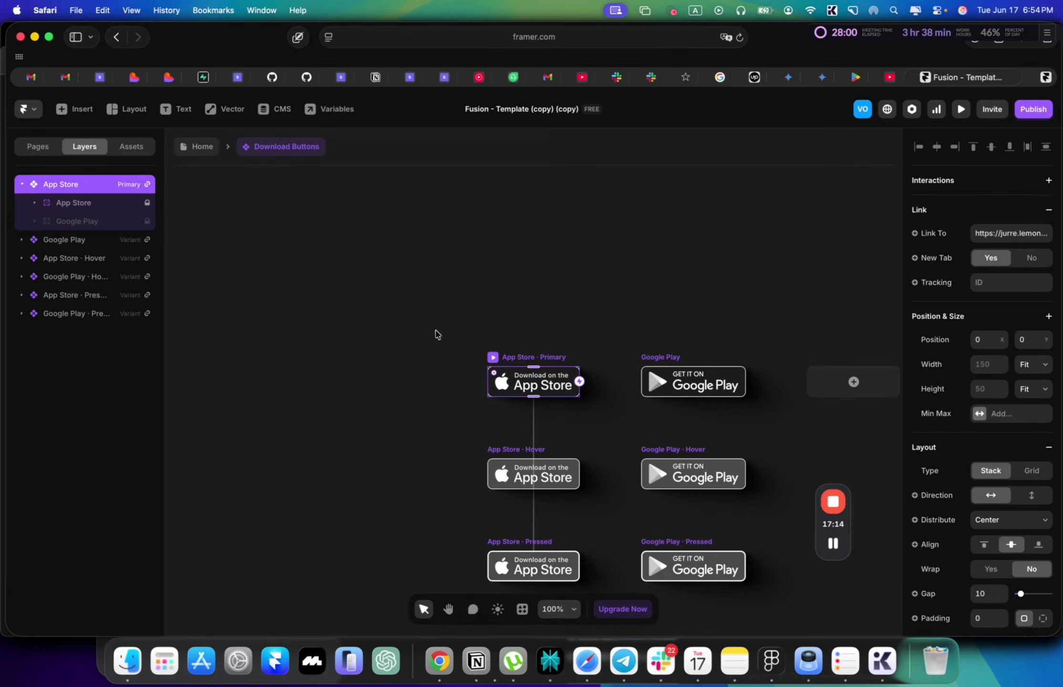
click(200, 147)
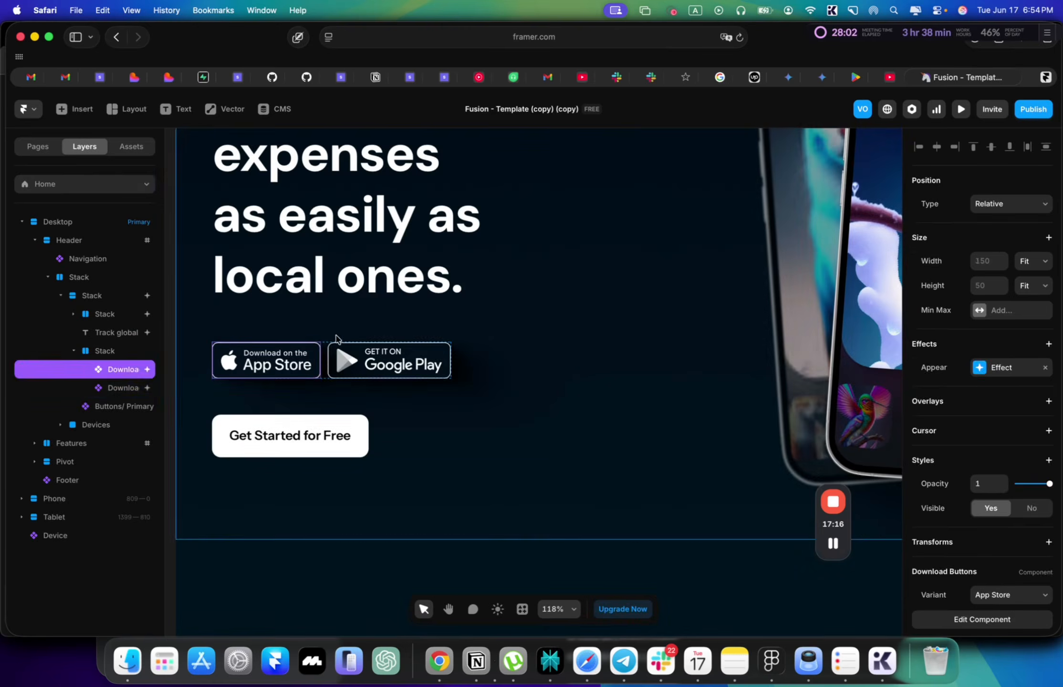
Step: Delete the App Store and Google Play badges from the desktop hero
click(333, 364)
click(324, 361)
key(Delete)
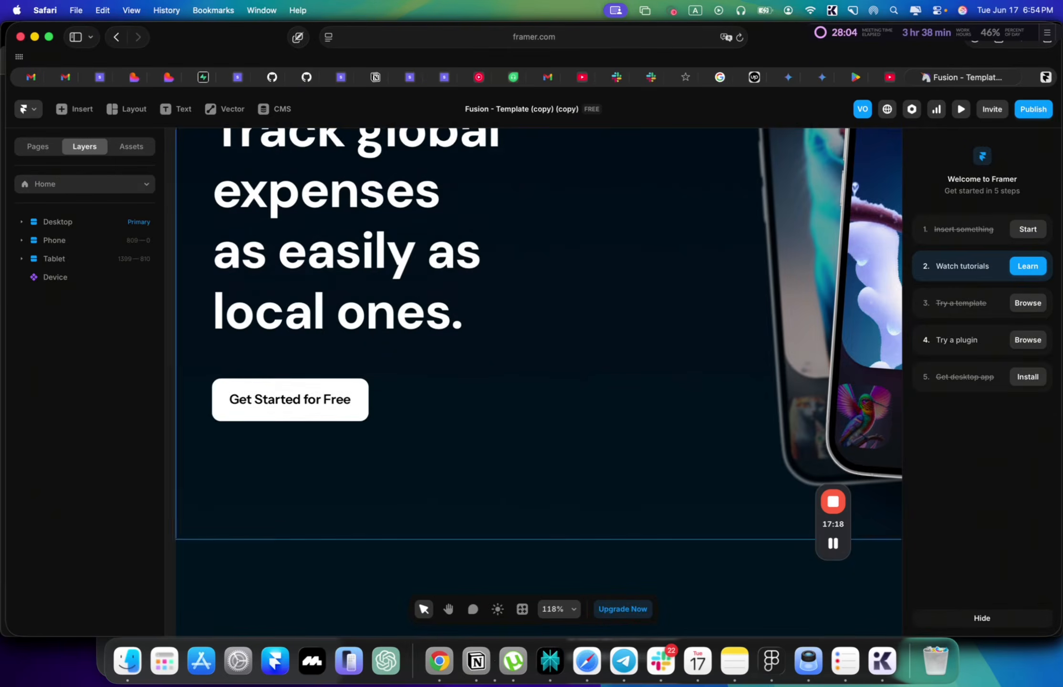
Step: Open the Navigation component for editing and select the app icon in its desktop variant
scroll(323, 358, up, 2)
scroll(323, 358, down, 5)
scroll(318, 239, up, 5)
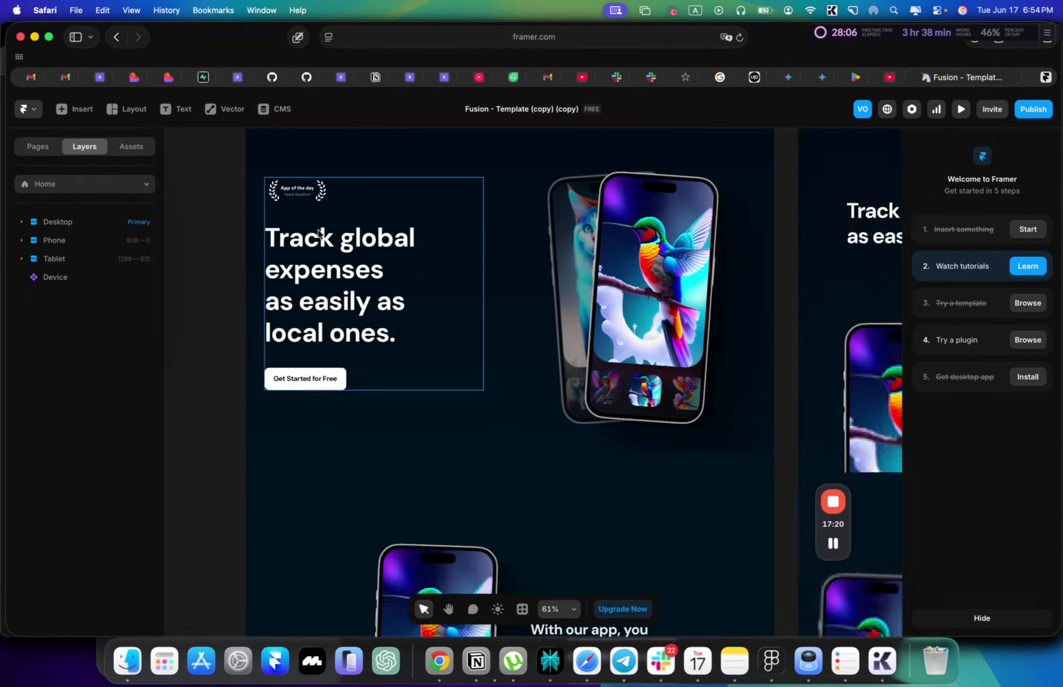
double_click(316, 288)
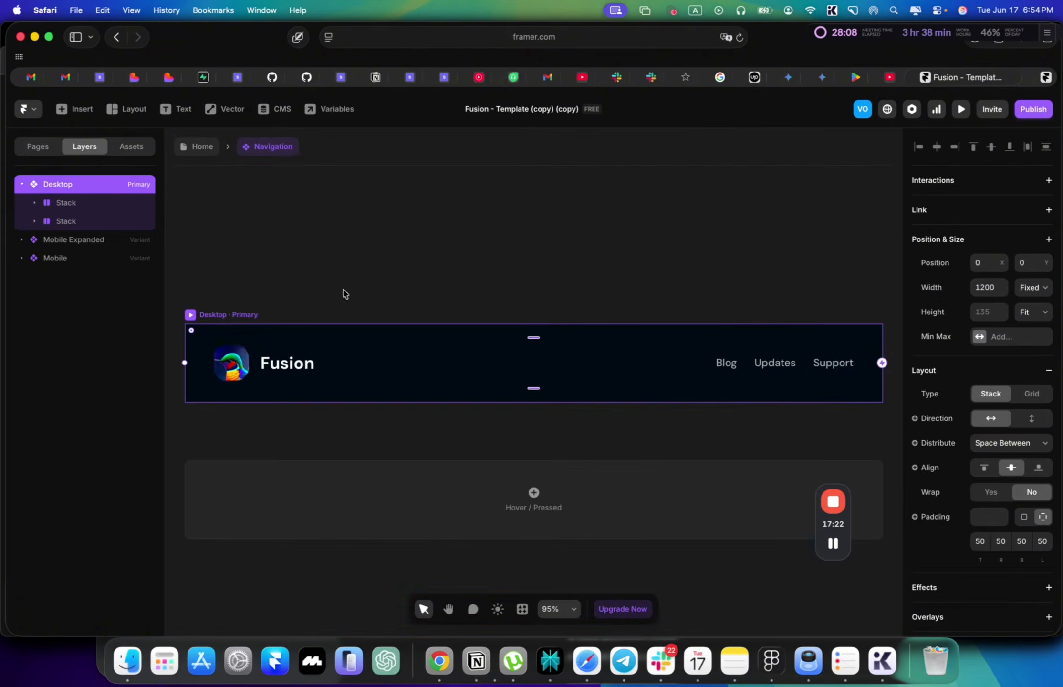
click(244, 363)
Step: Try to add logo.png from the Downloads folder to the desktop navigation bar
key(super+Tab)
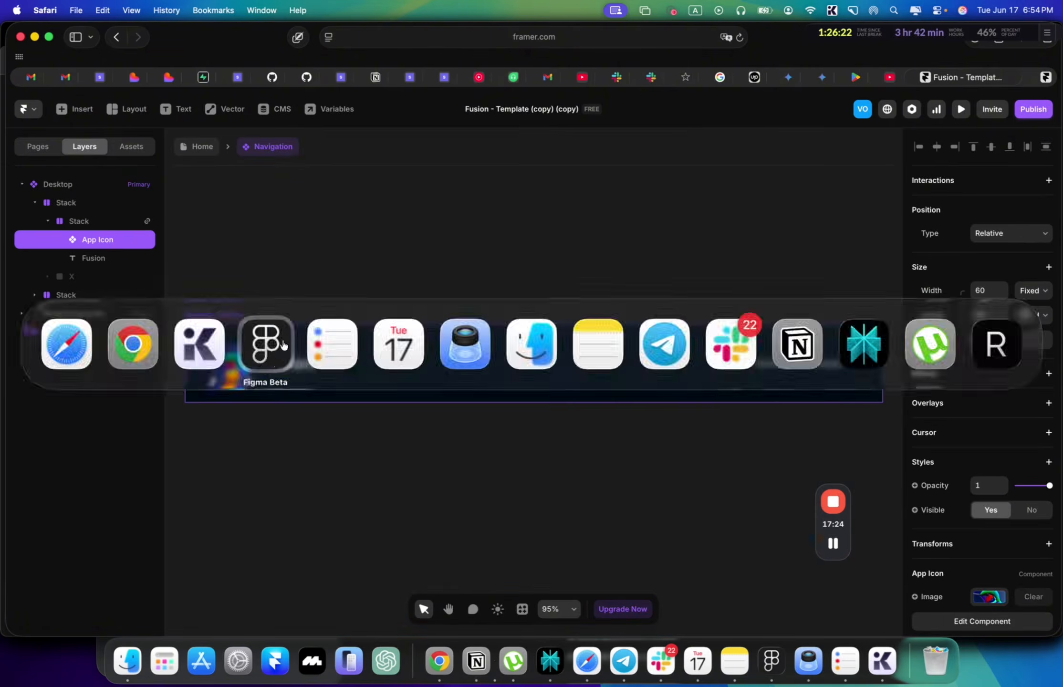
key(super+Tab)
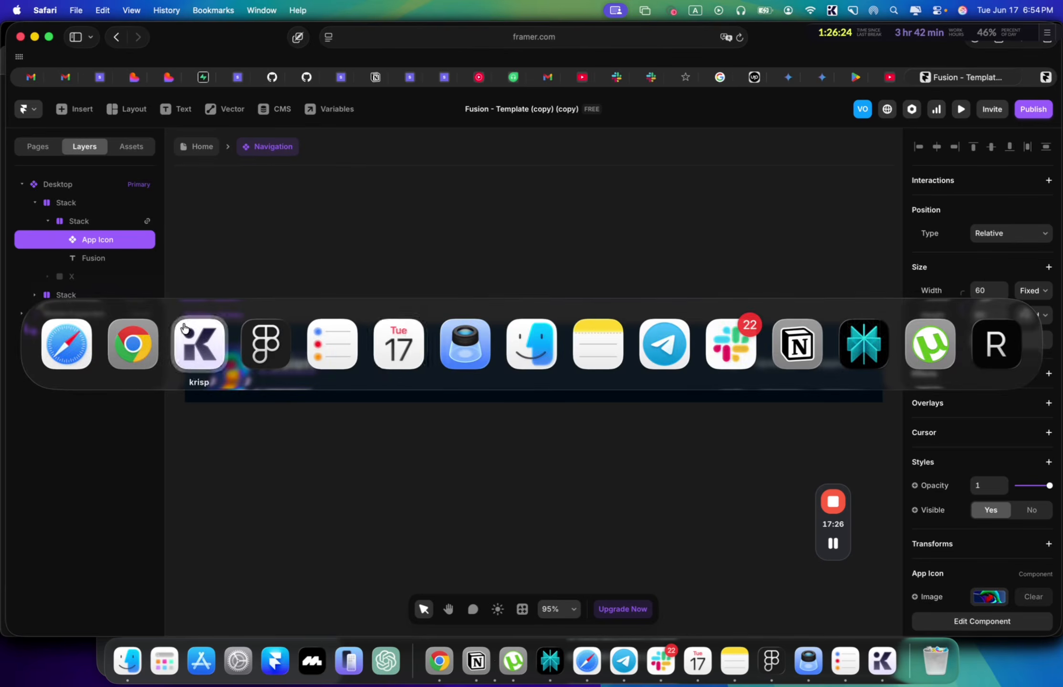
click(518, 356)
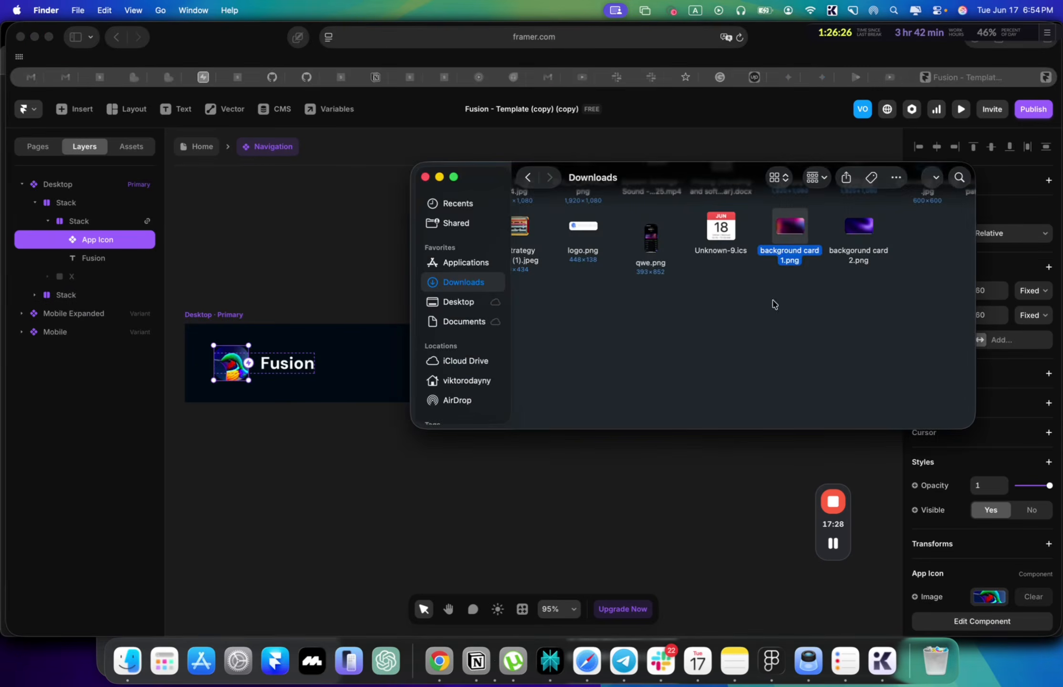
drag(715, 241, 272, 376)
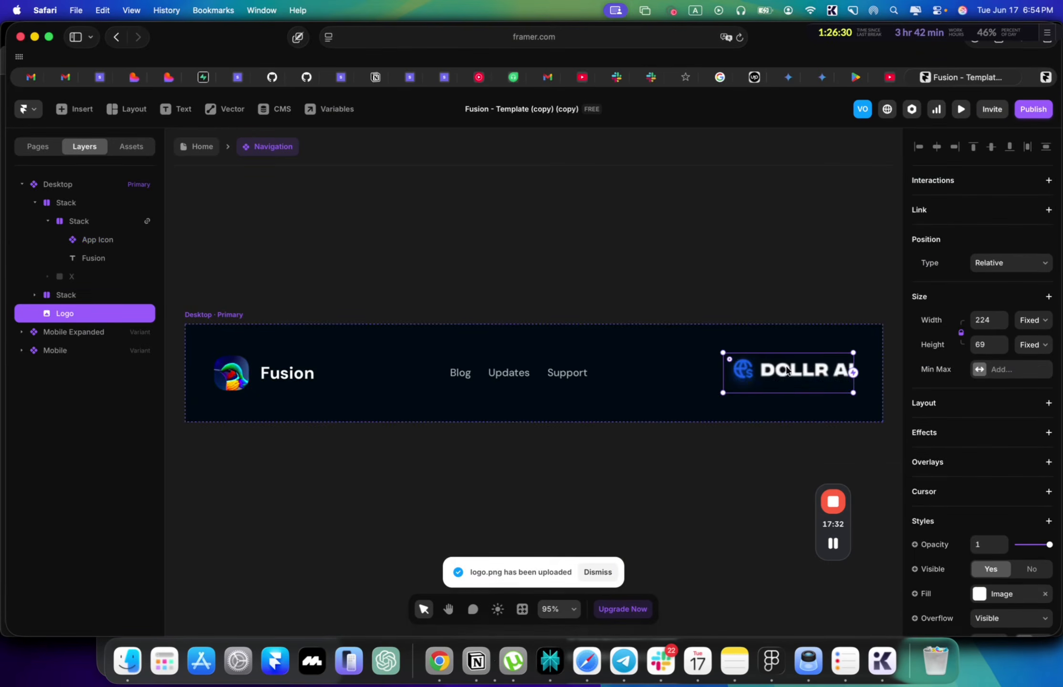
key(BackSpace)
Step: Move the DOLLR AI logo into the nested stack that holds the app icon and Fusion title in the desktop navigation
click(306, 365)
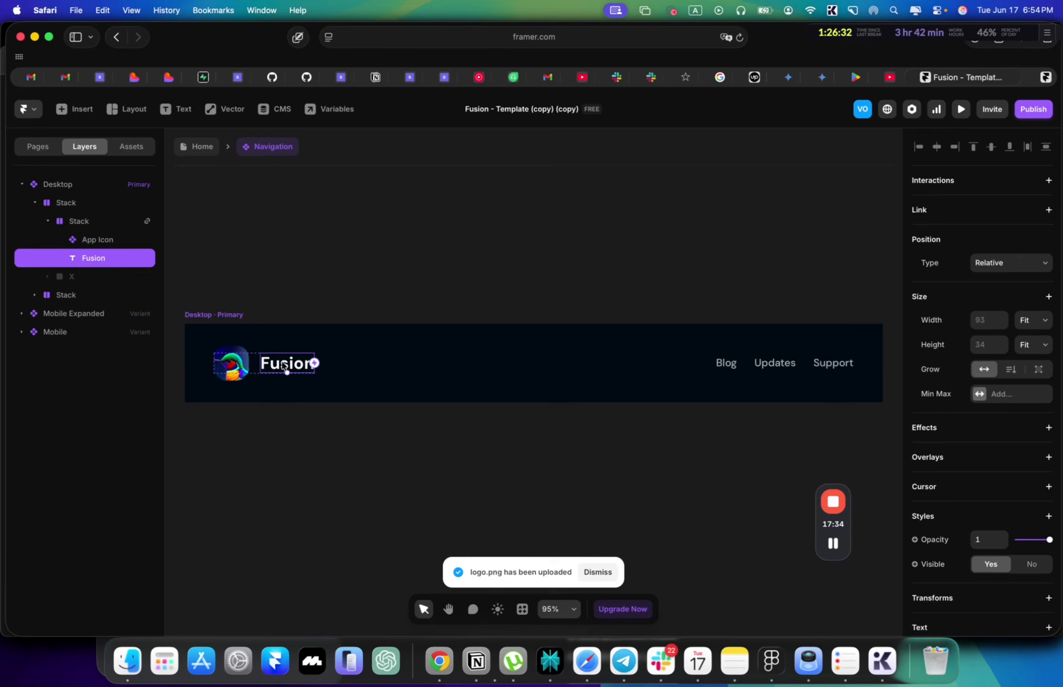
click(89, 220)
click(974, 237)
click(457, 329)
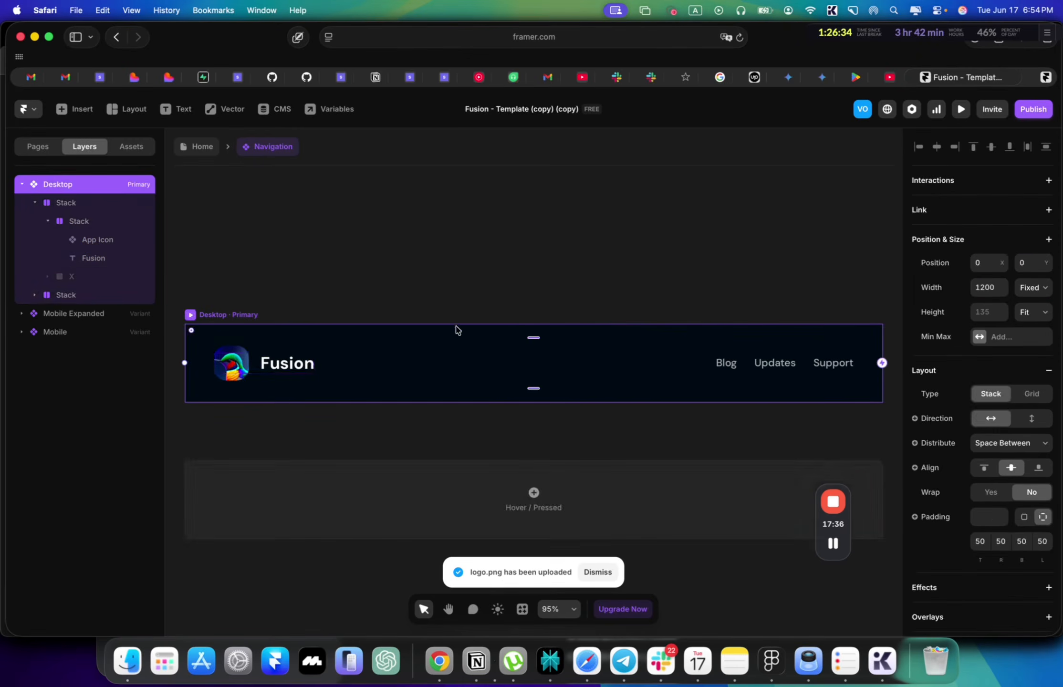
click(87, 225)
key(super+v)
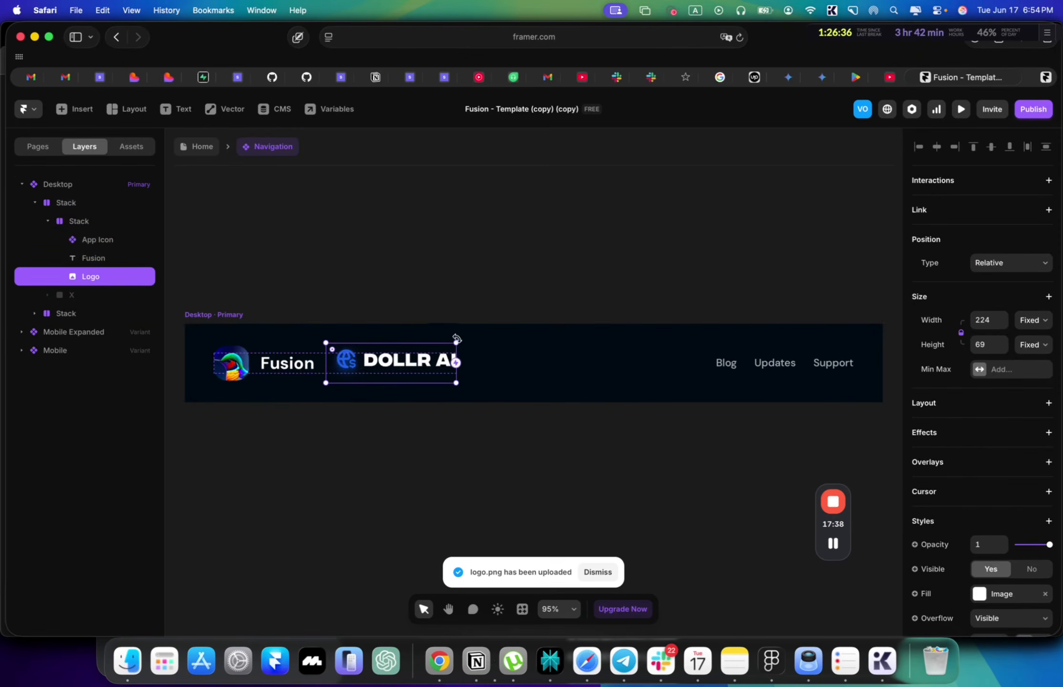
Step: Delete the app icon and the Fusion title from the desktop navigation, keeping the DOLLR AI logo
click(430, 390)
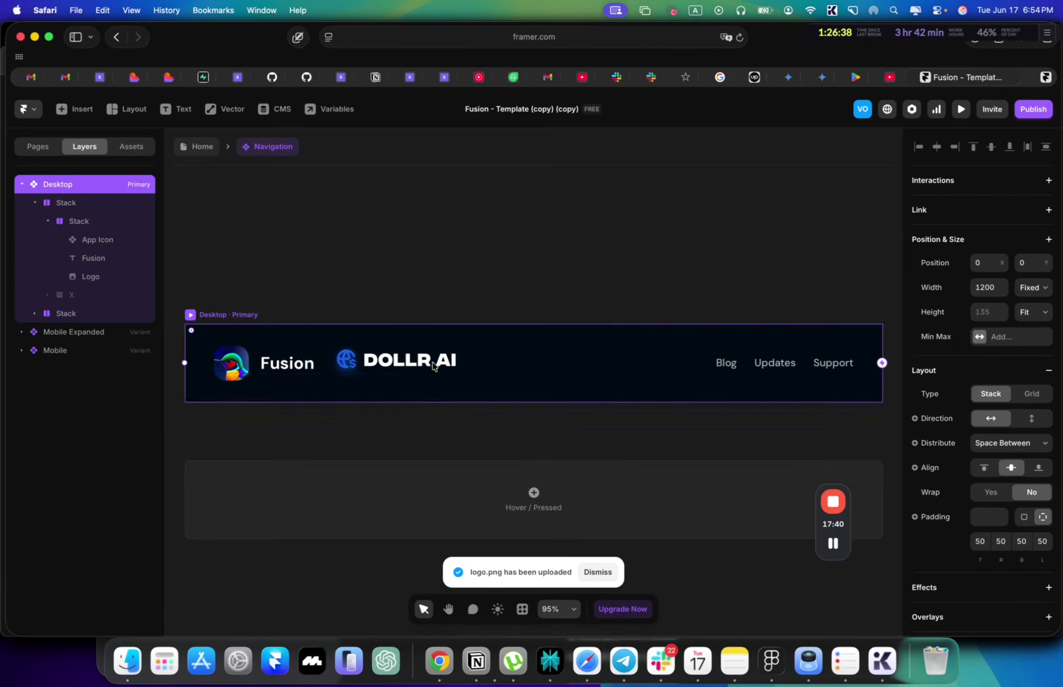
click(433, 366)
click(300, 363)
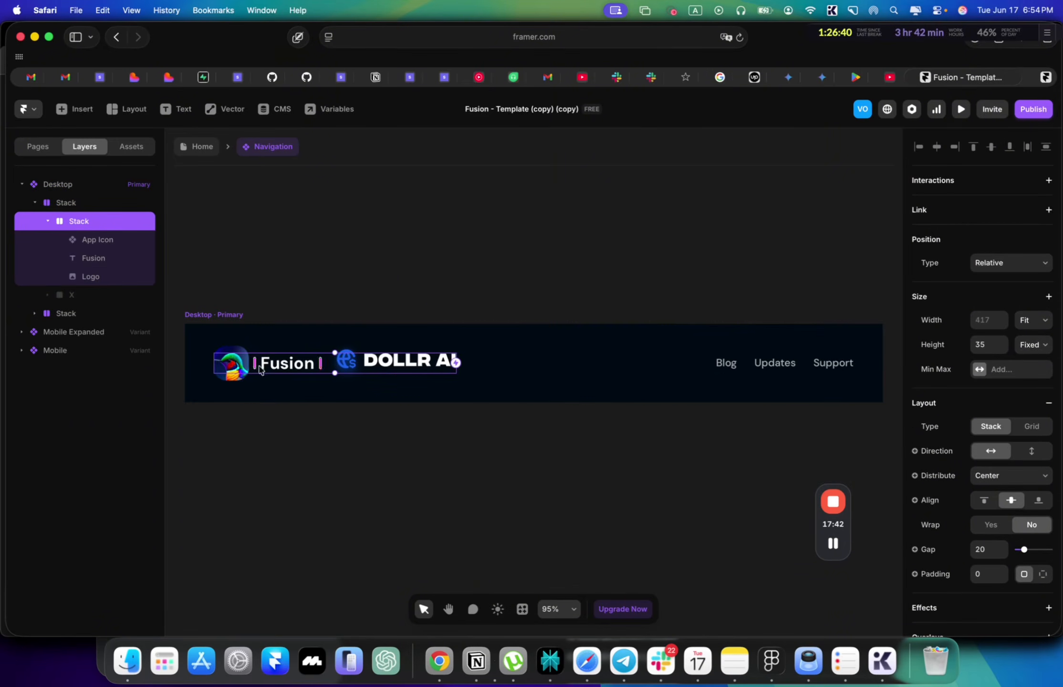
click(244, 368)
shift+click(288, 369)
key(Delete)
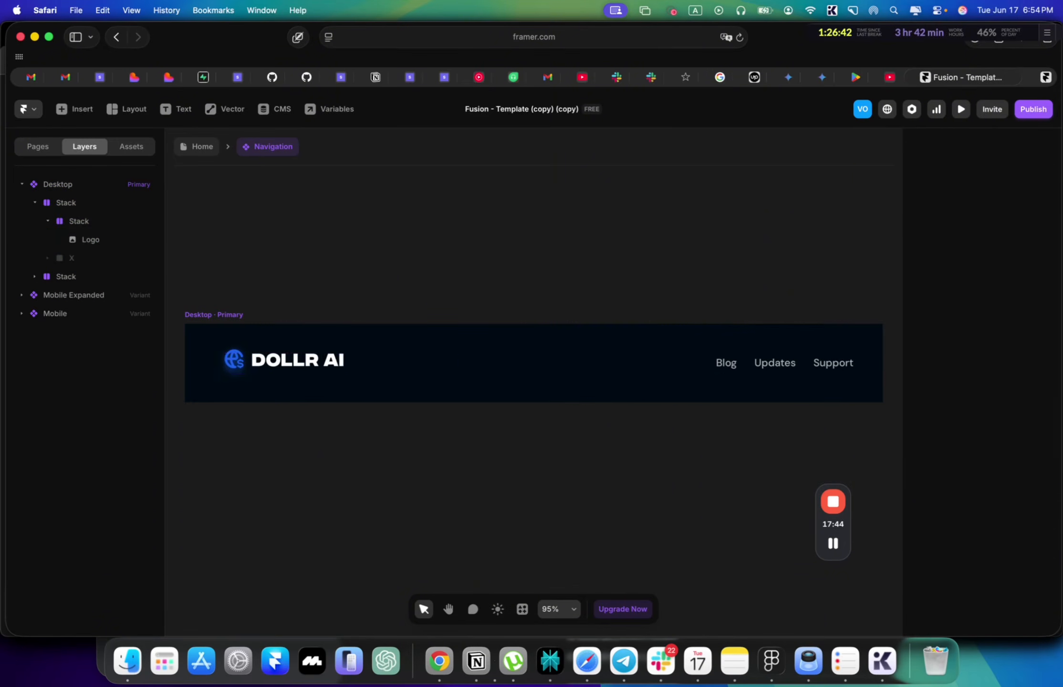
Step: Shrink the DOLLR AI logo to about 194 × 60 and open its image fill settings
double_click(324, 362)
drag(343, 345, 327, 345)
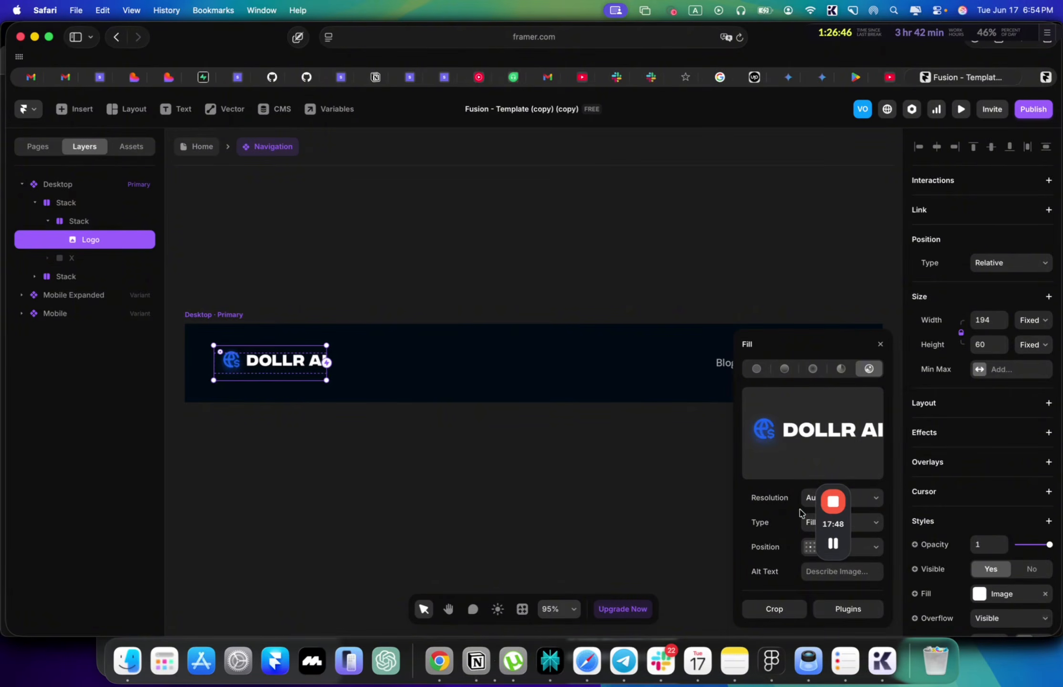
drag(834, 537, 1054, 527)
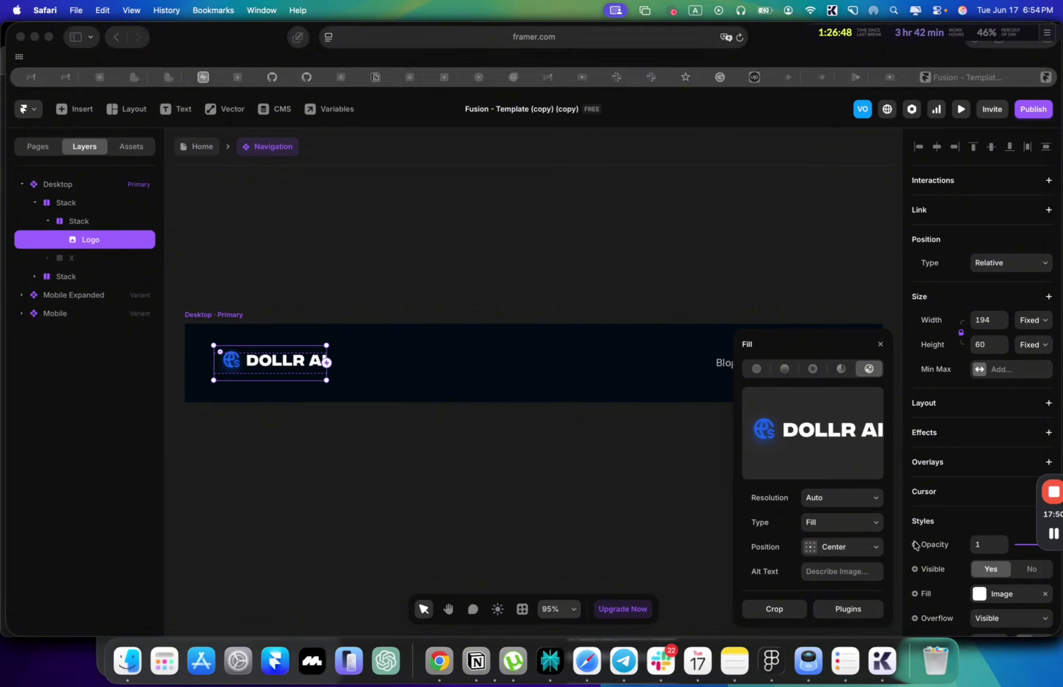
Step: Set the logo's image fill position to Top Right and adjust the image's crop
click(873, 545)
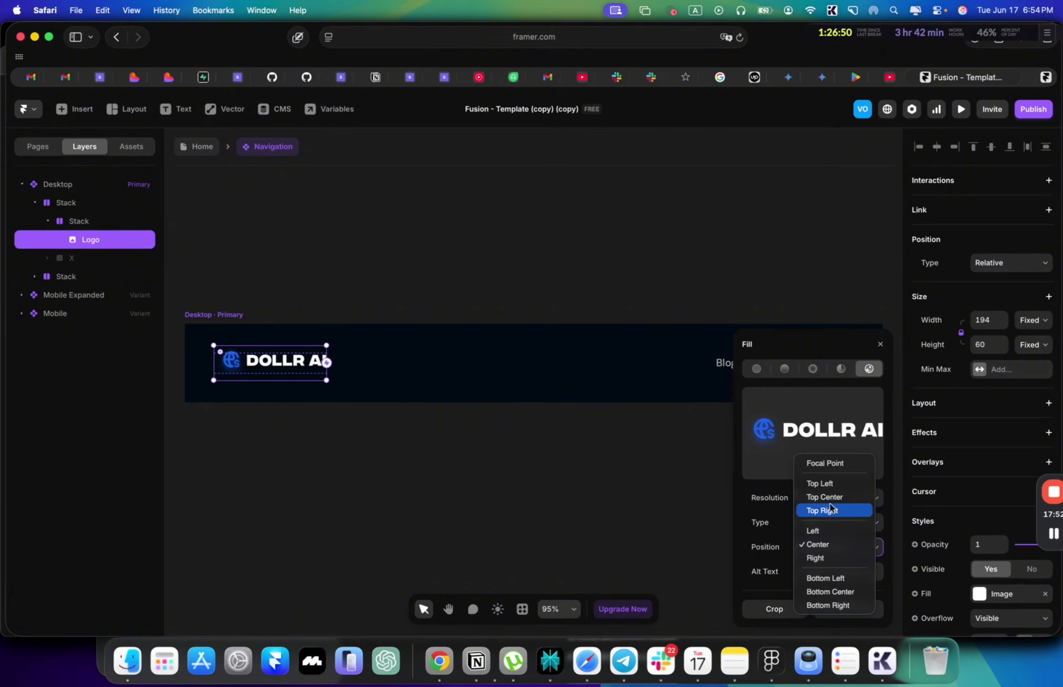
click(830, 510)
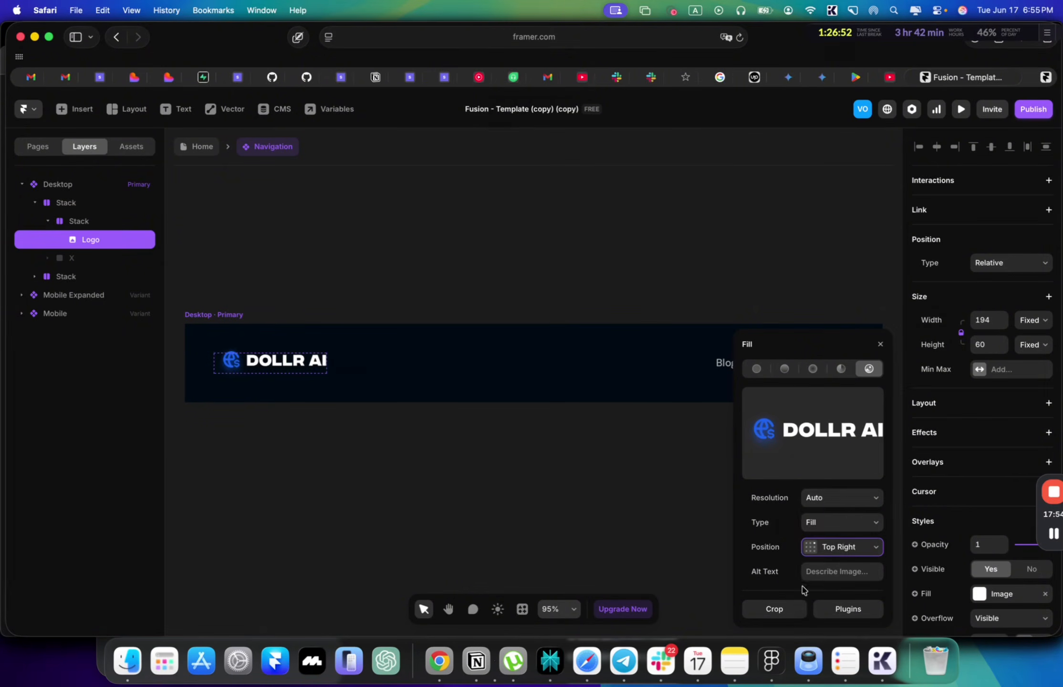
click(784, 614)
drag(485, 403, 525, 386)
click(661, 427)
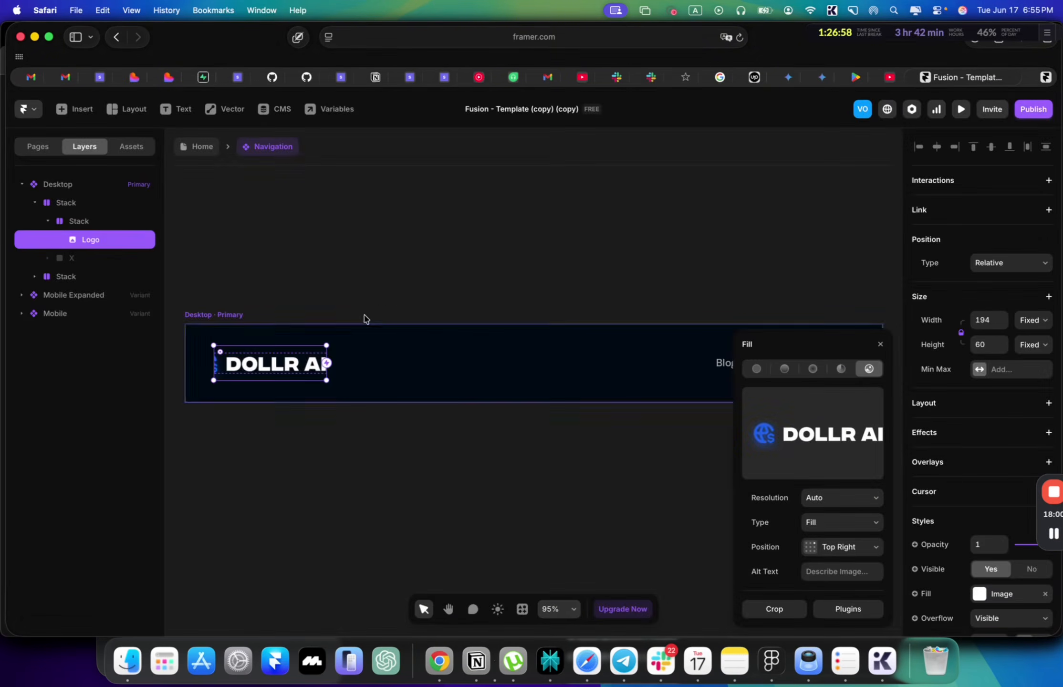
Step: Set the logo's image fill type to Fit and its position to Center, keeping the logo's 194 × 60 size
drag(326, 353, 358, 354)
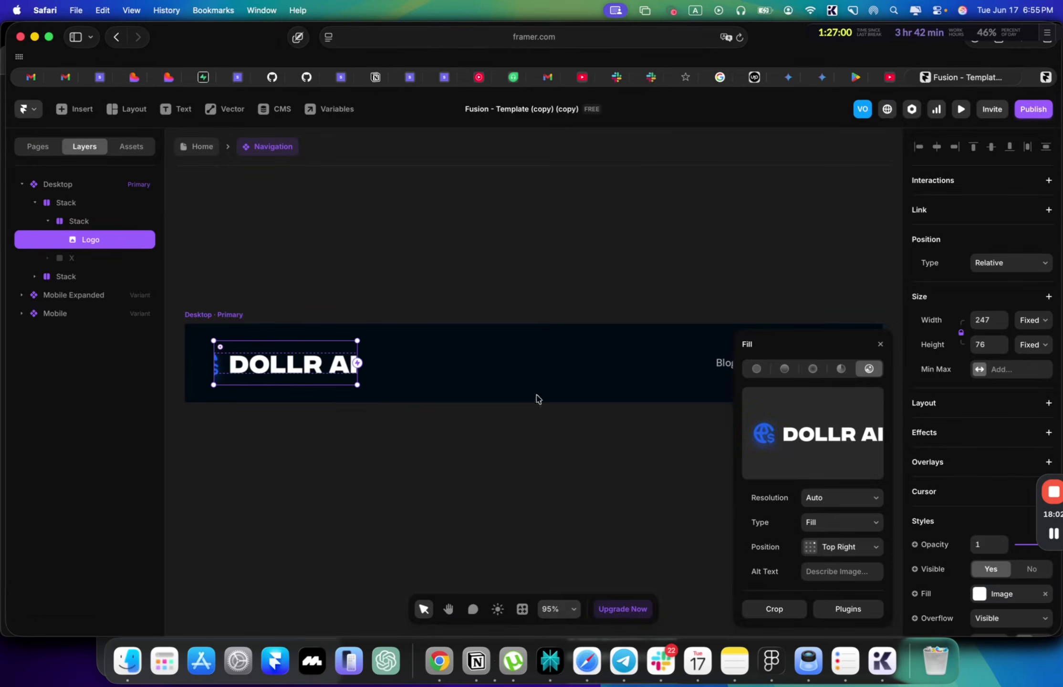
key(super+z)
click(802, 521)
click(811, 533)
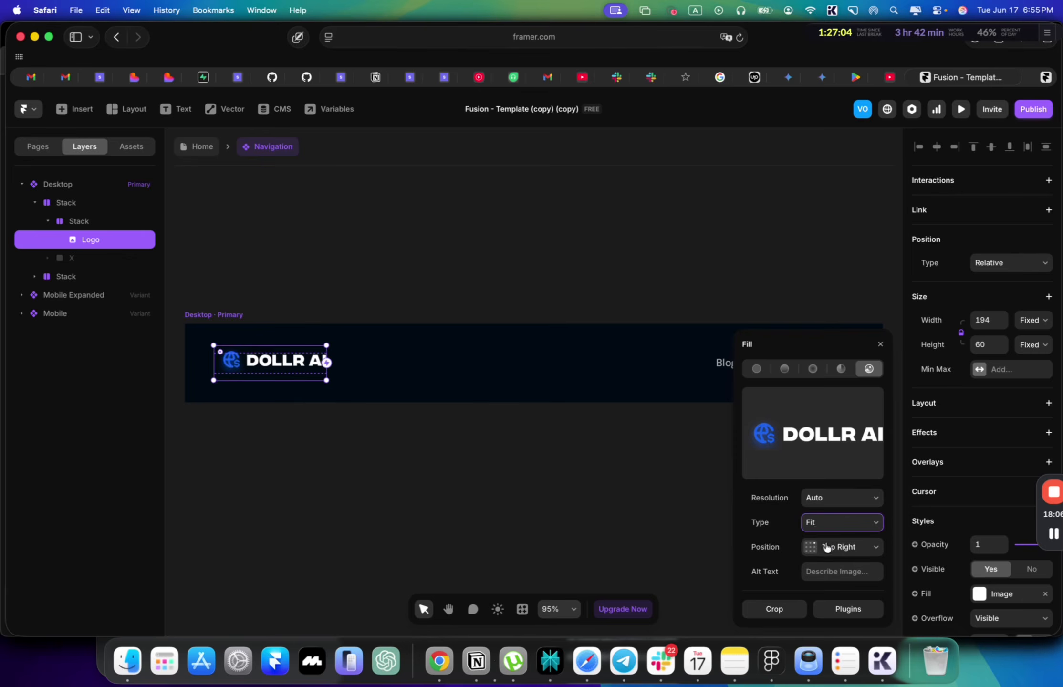
click(827, 548)
click(828, 579)
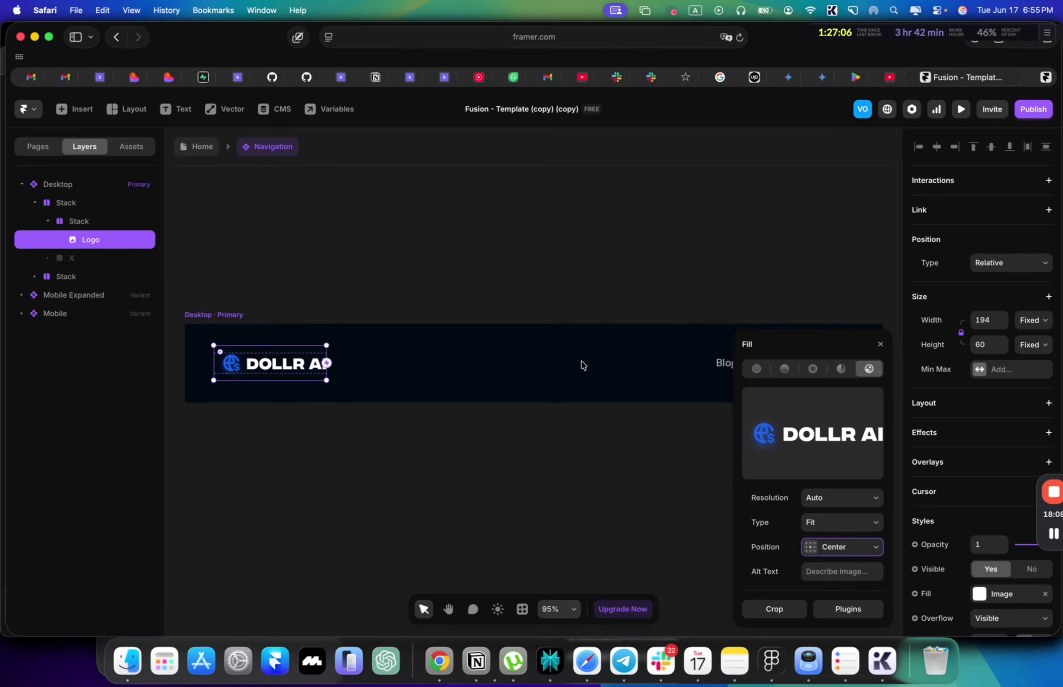
click(581, 365)
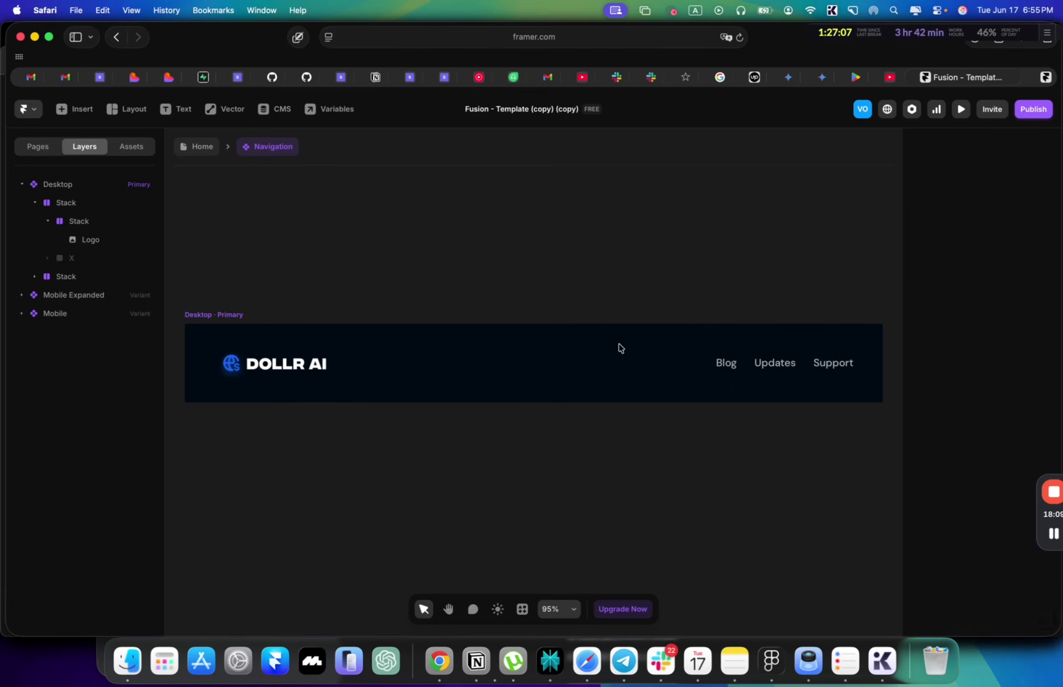
Step: Delete the Updates link from the desktop navigation
click(723, 366)
click(774, 365)
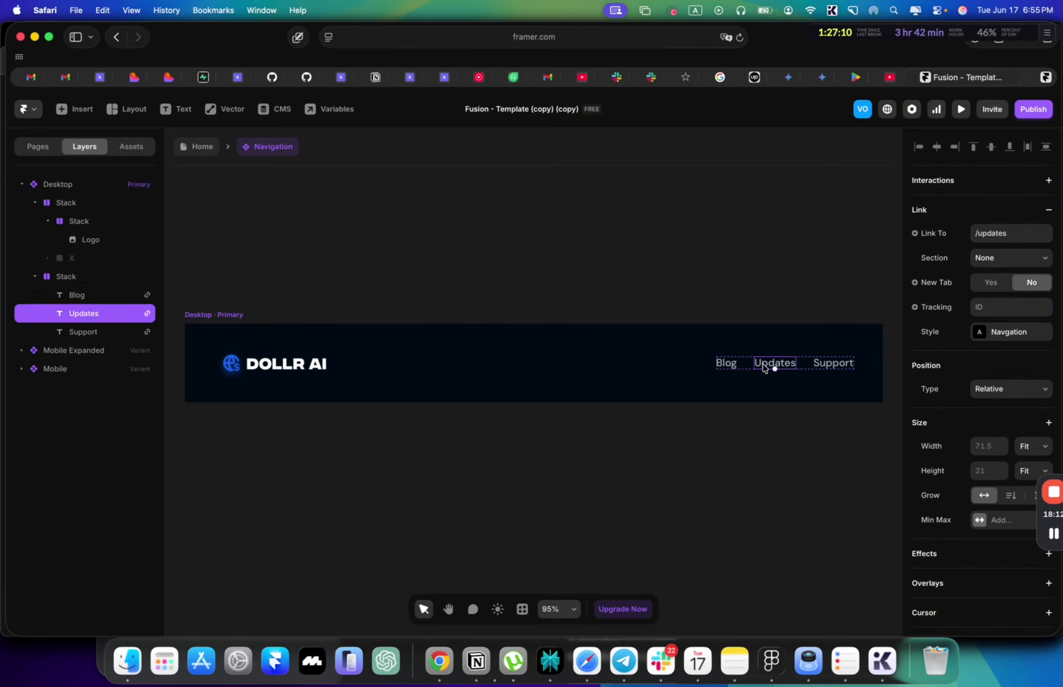
key(BackSpace)
click(785, 364)
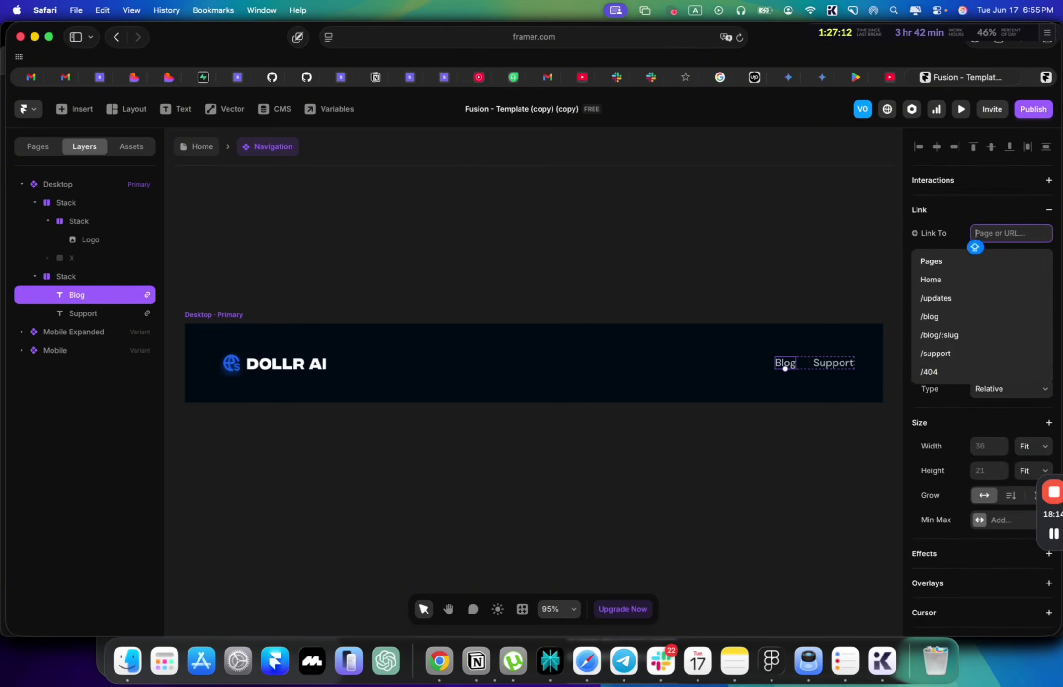
click(783, 357)
click(787, 365)
key(super+z)
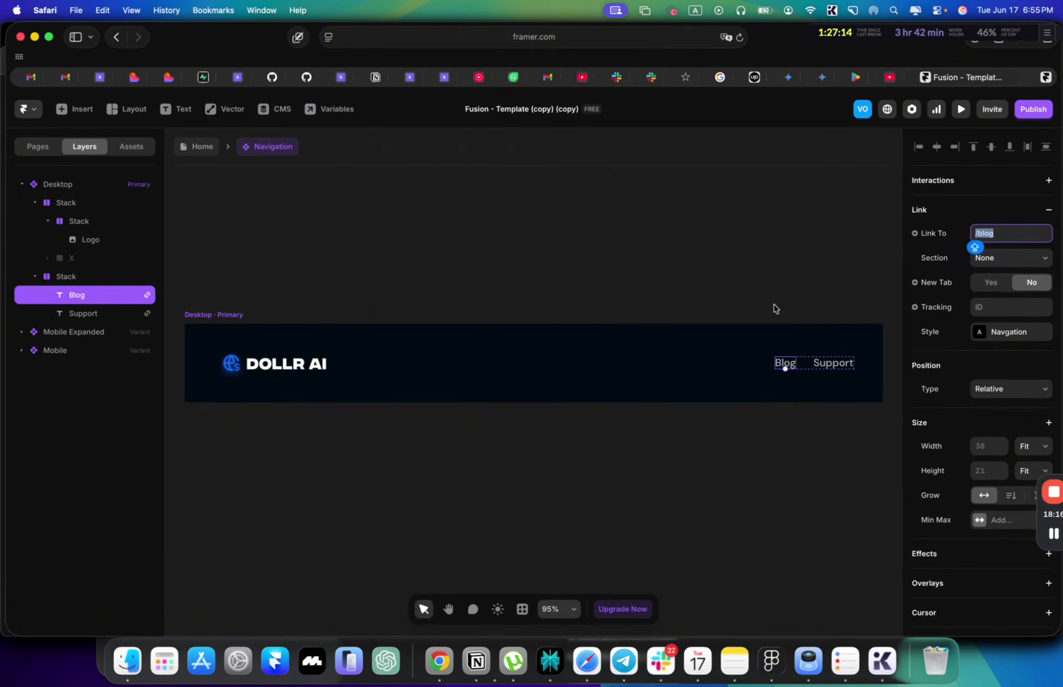
double_click(792, 361)
text(yOU)
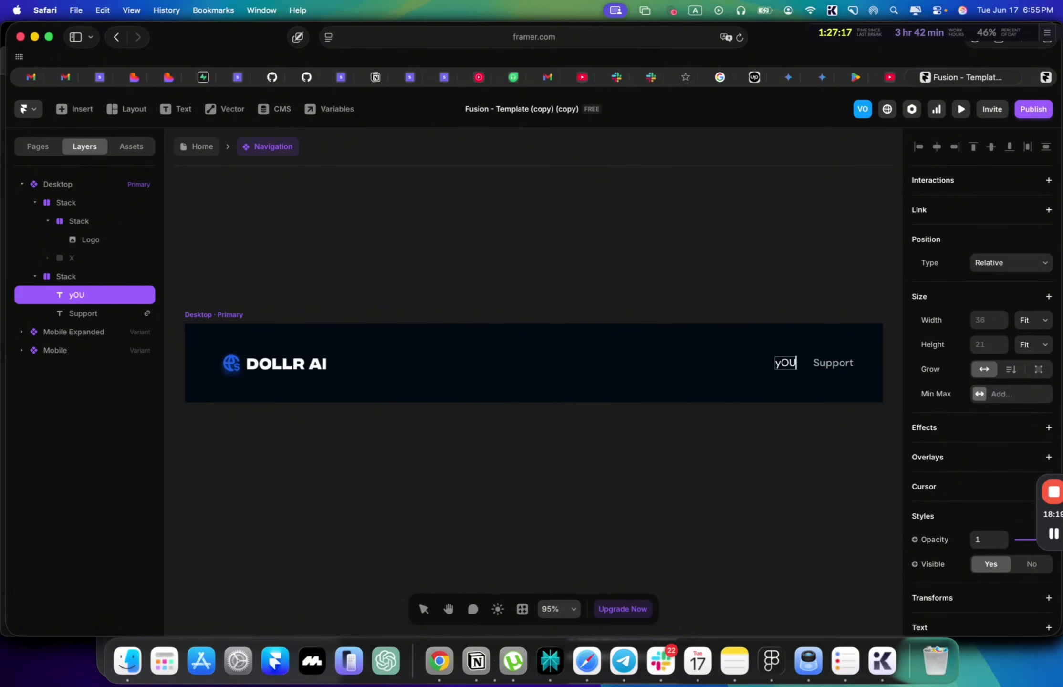
key(super+z)
key(Escape)
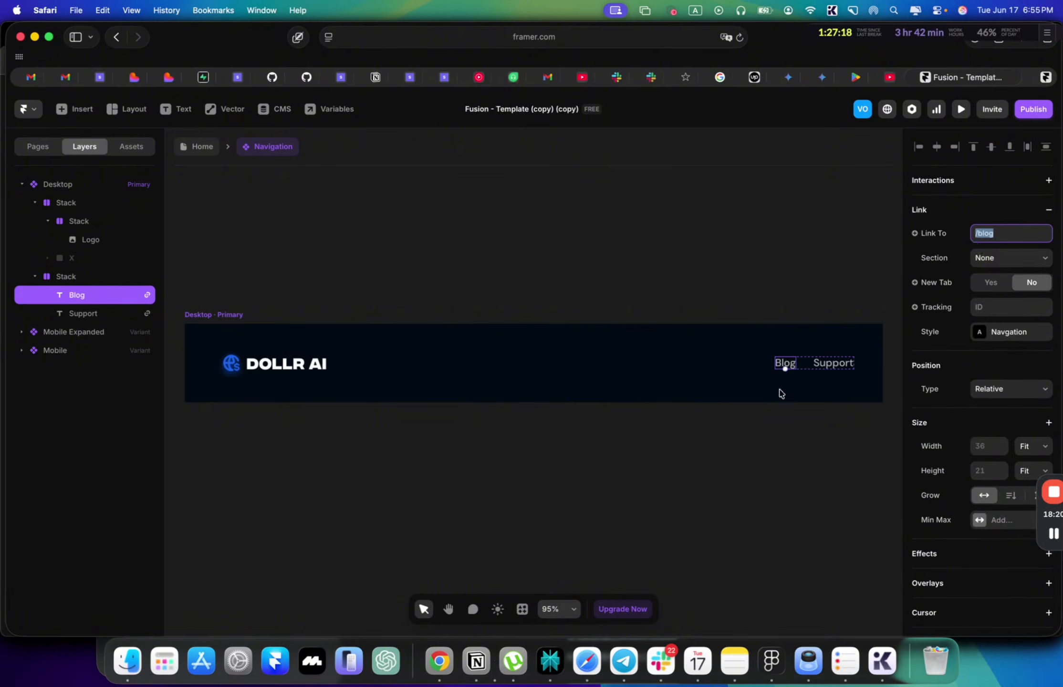
Step: Delete the Blog link from the desktop navigation and return to the Home page
key(BackSpace)
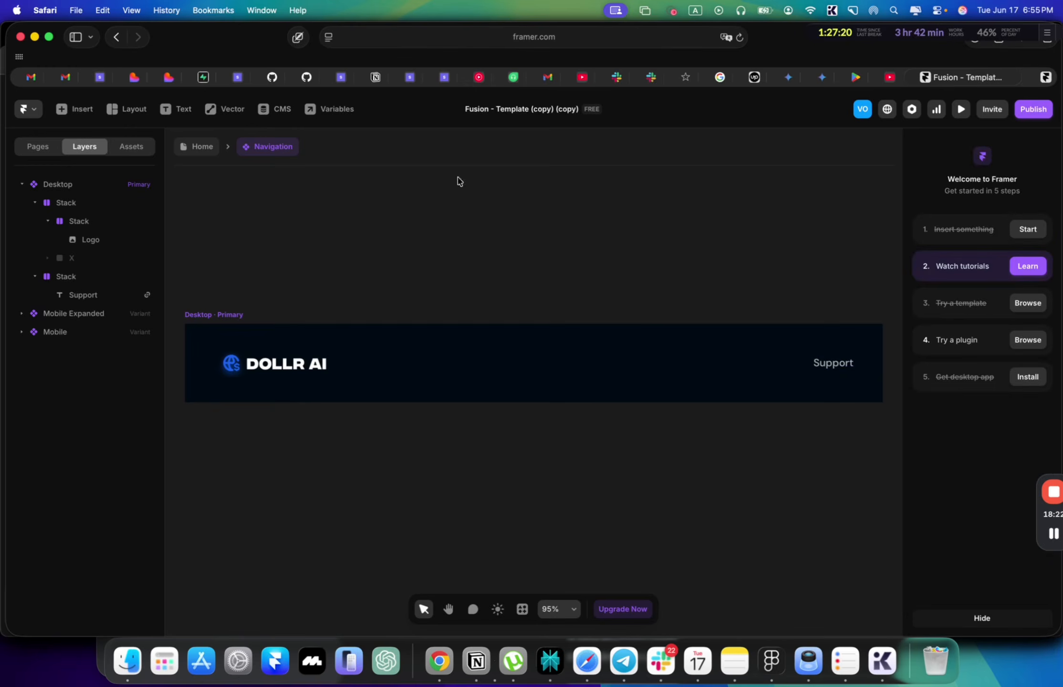
click(203, 148)
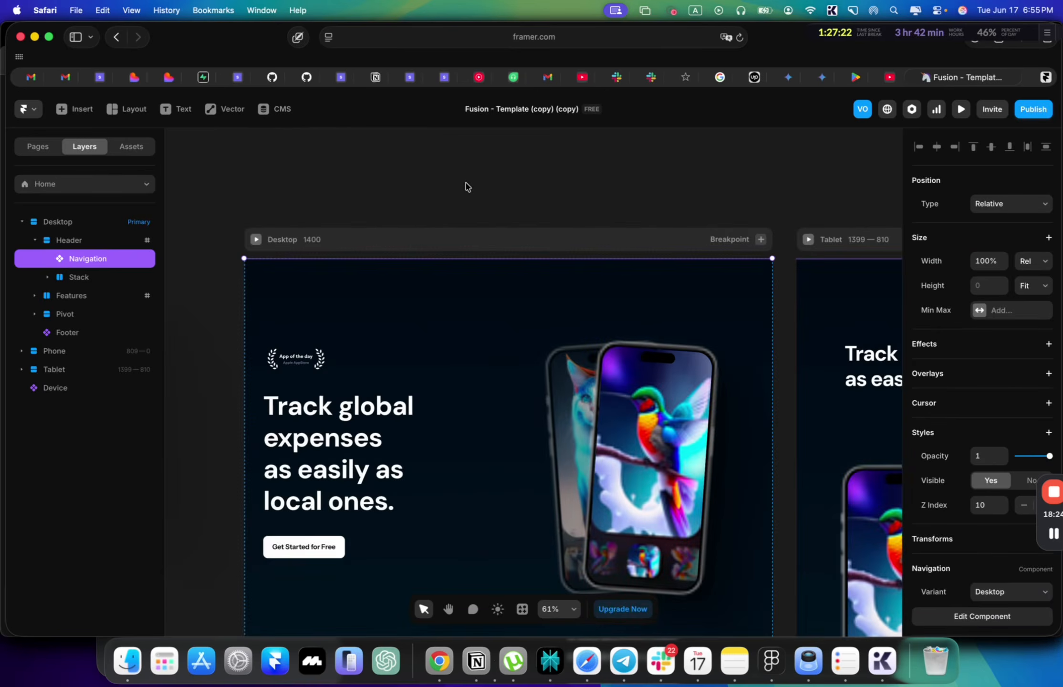
Step: Preview the desktop version of the Home page to check the updated navigation, and return to the canvas
scroll(475, 253, down, 2)
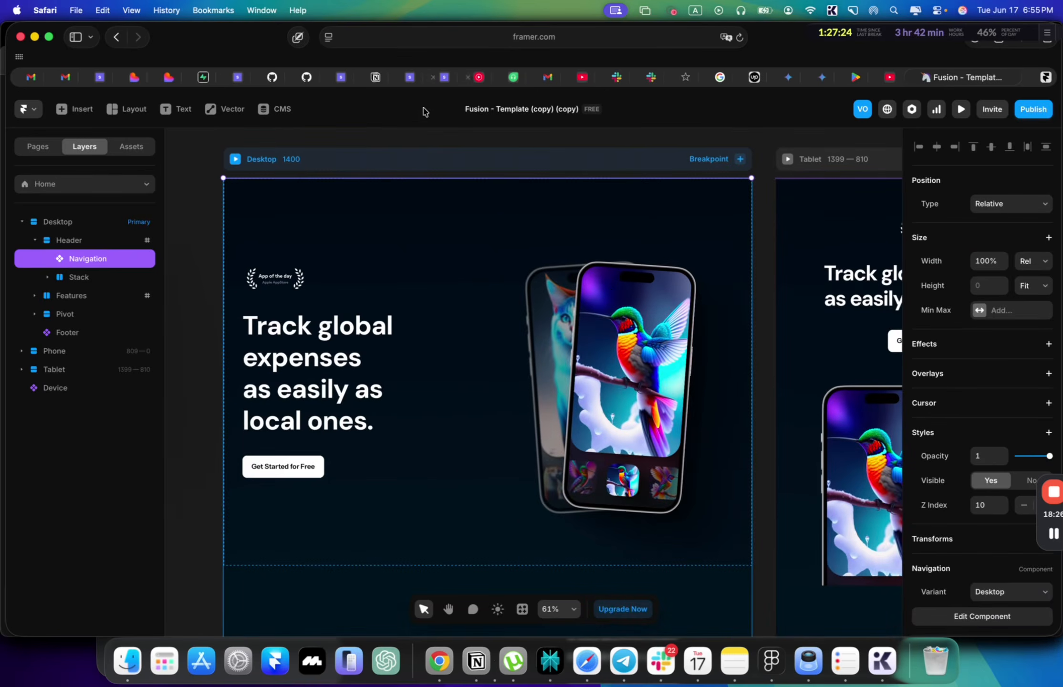
click(236, 159)
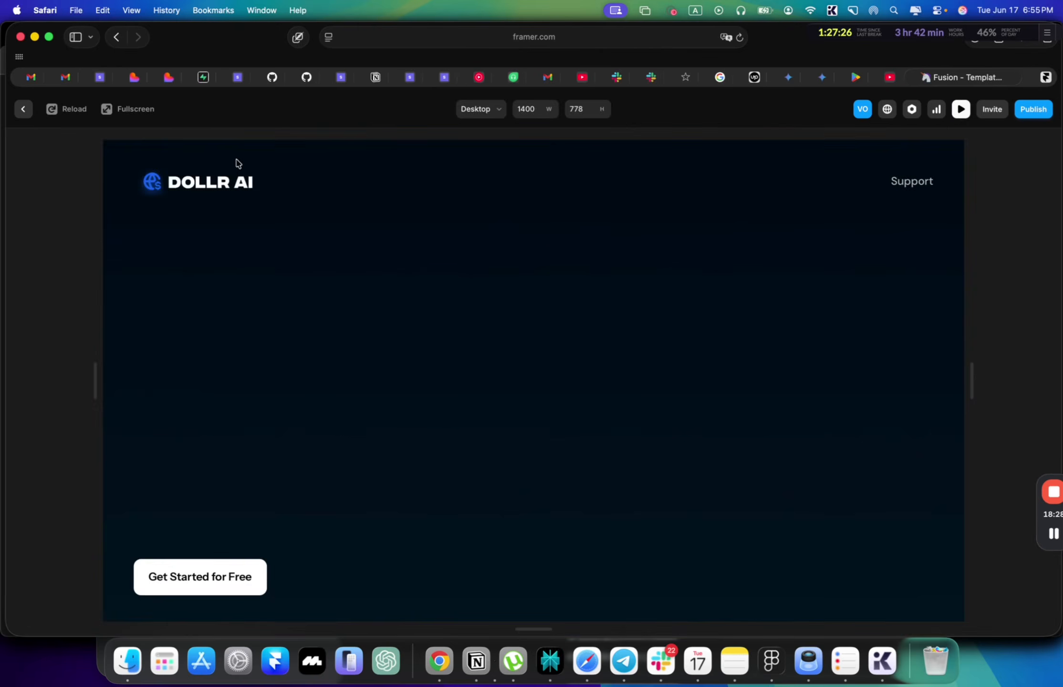
key(Escape)
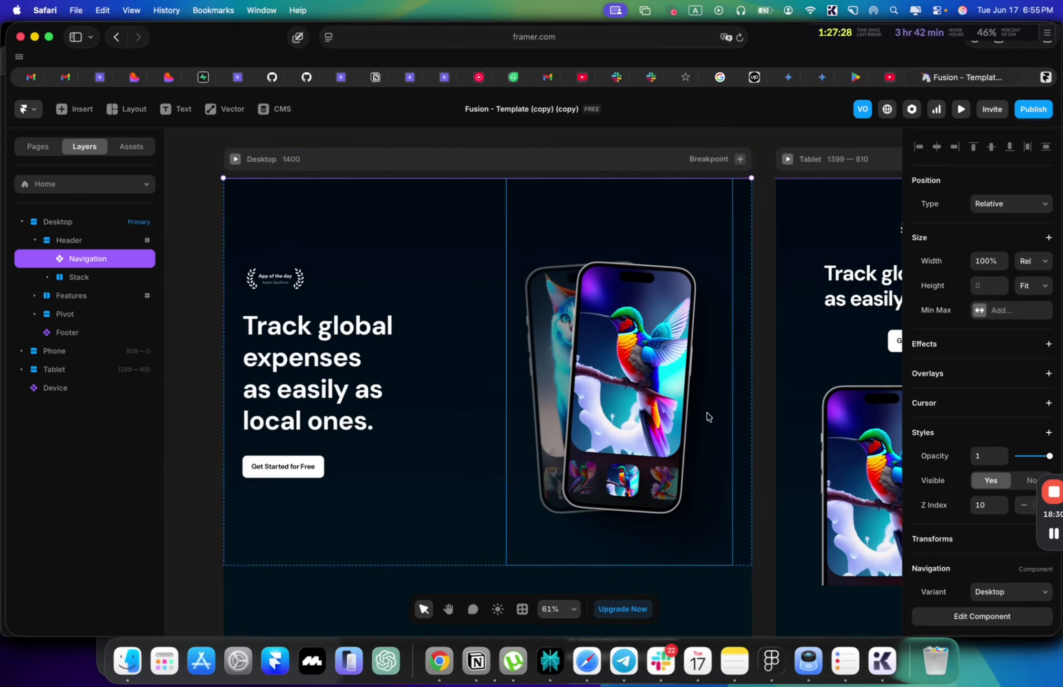
Step: Replace the Screen 1 image of the front phone in the desktop hero with qwe.png from the Downloads folder
click(616, 374)
scroll(950, 453, down, 8)
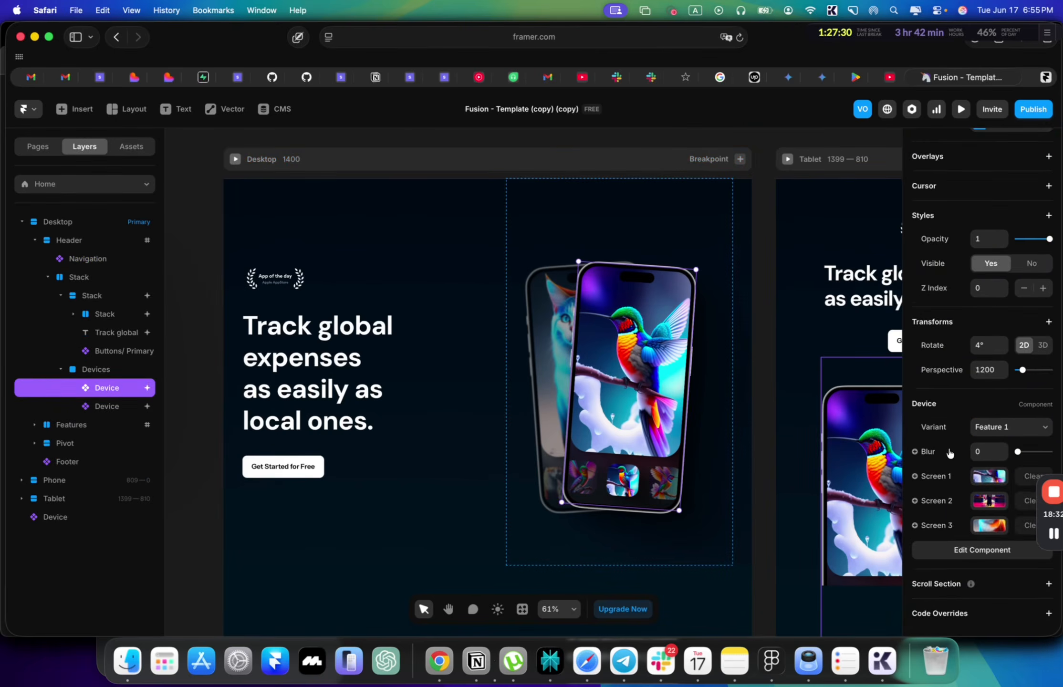
click(991, 475)
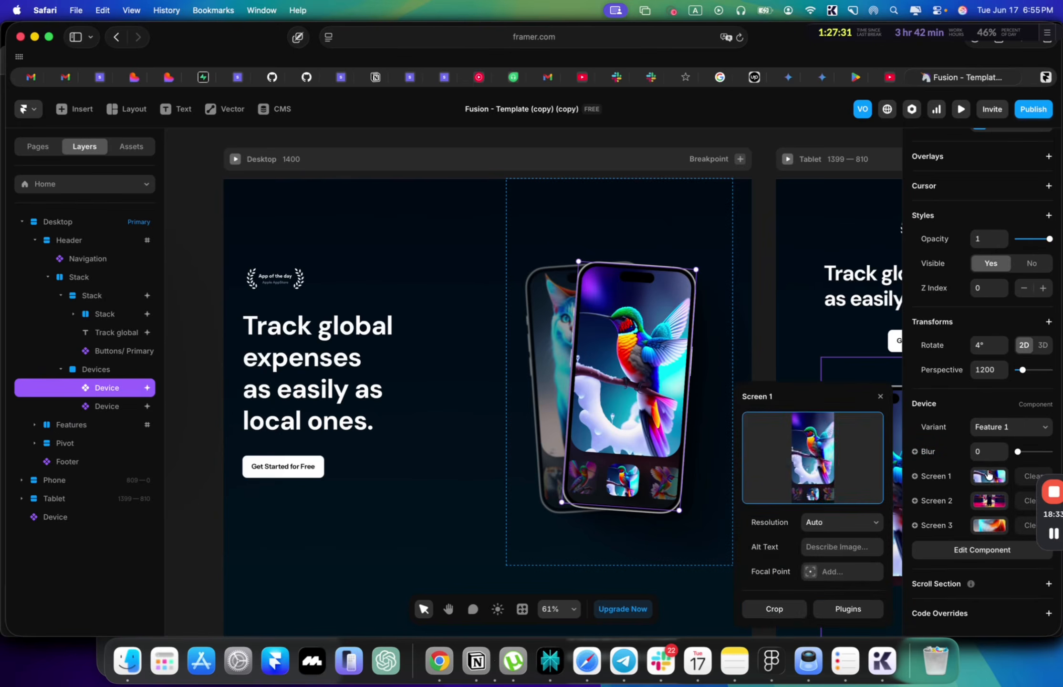
click(818, 455)
key(super+Tab)
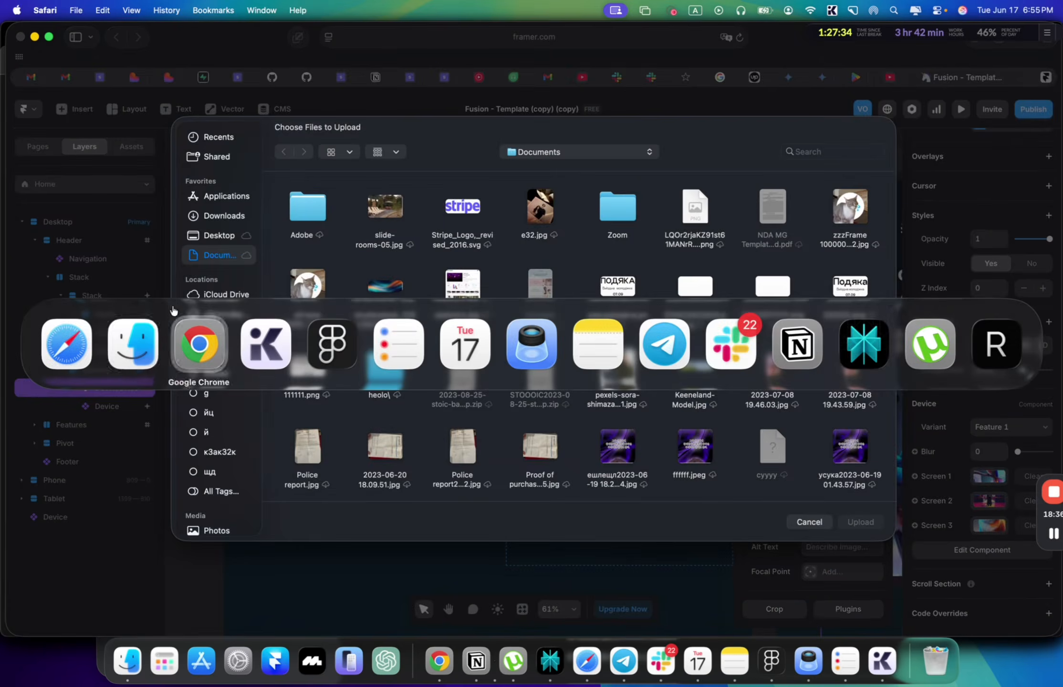
scroll(593, 312, left, 2)
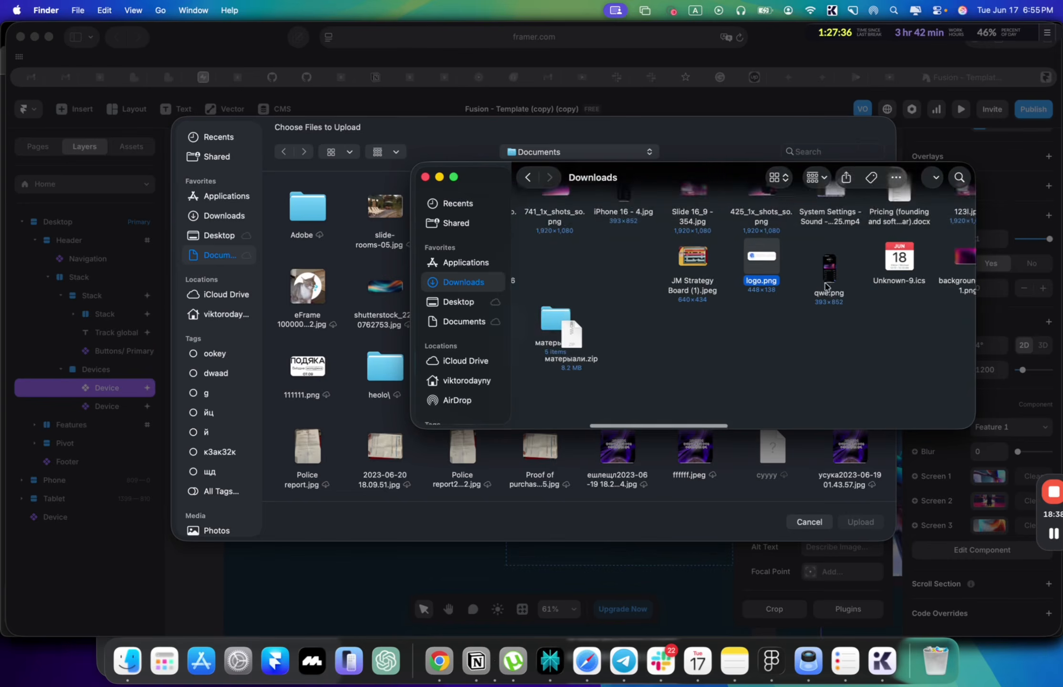
key(super+Tab)
drag(826, 282, 737, 329)
key(Return)
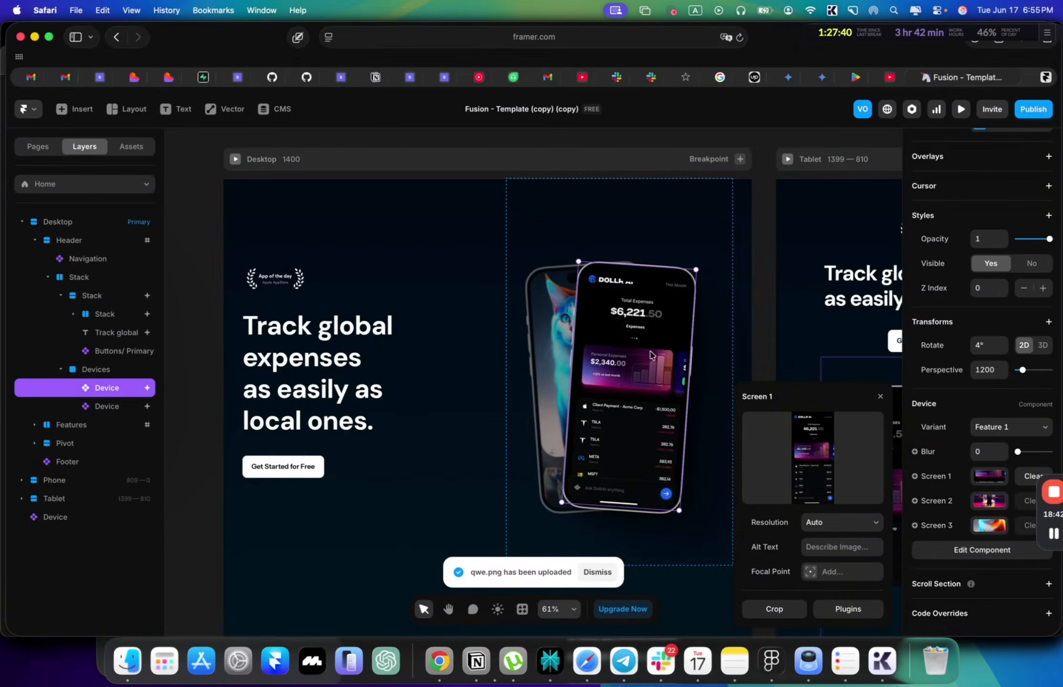
Step: Upload iPhone 16 - 1.png from the Downloads folder as the Screen 1 image of the rear phone in the desktop hero
click(547, 309)
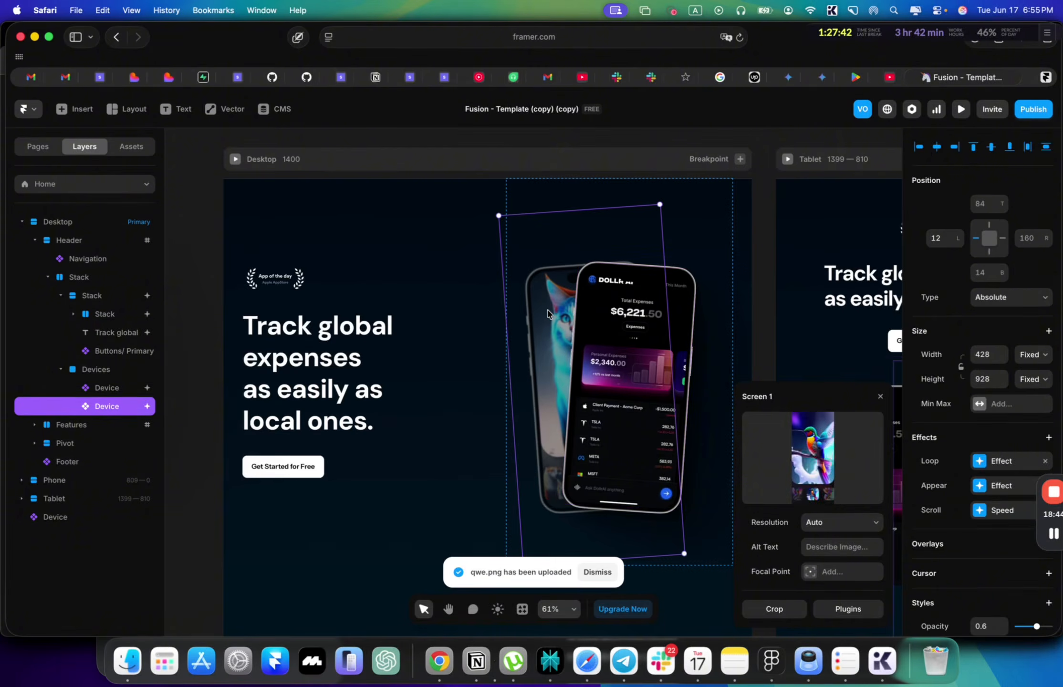
click(803, 460)
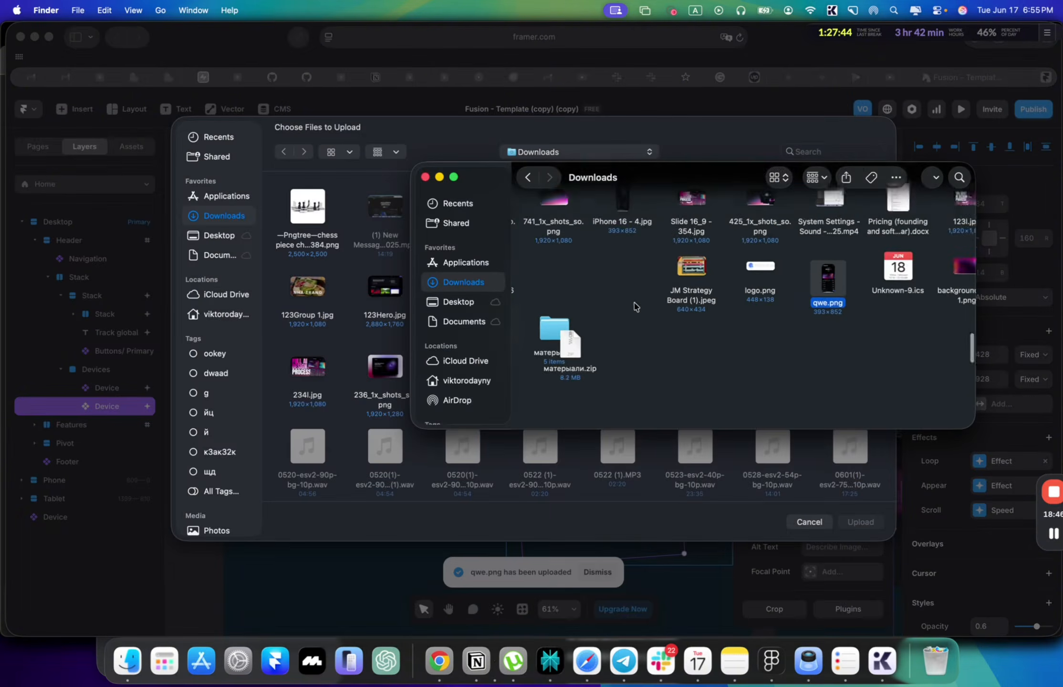
scroll(702, 267, up, 3)
scroll(711, 260, left, 5)
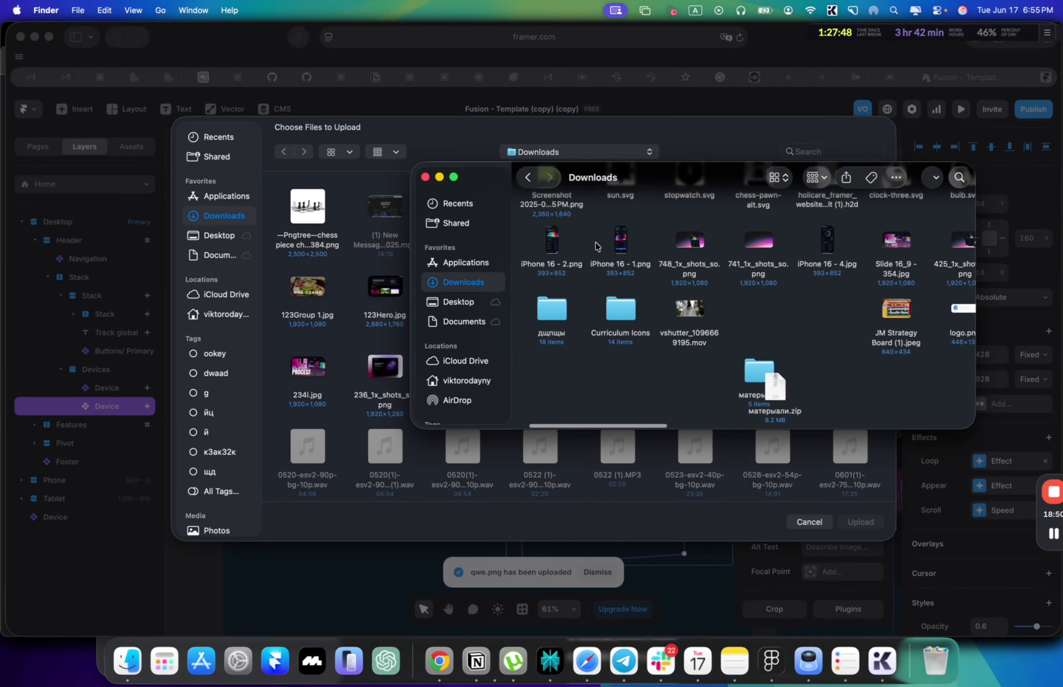
double_click(620, 241)
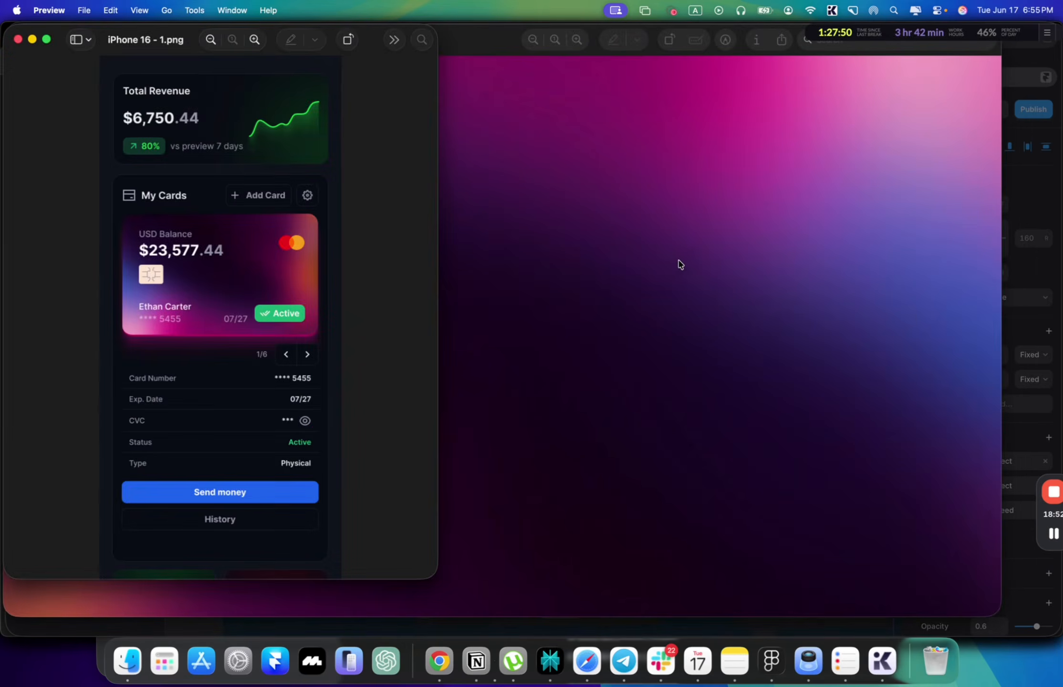
key(super+Tab)
drag(620, 241, 553, 324)
key(super+Tab)
key(super+Tab)
click(866, 522)
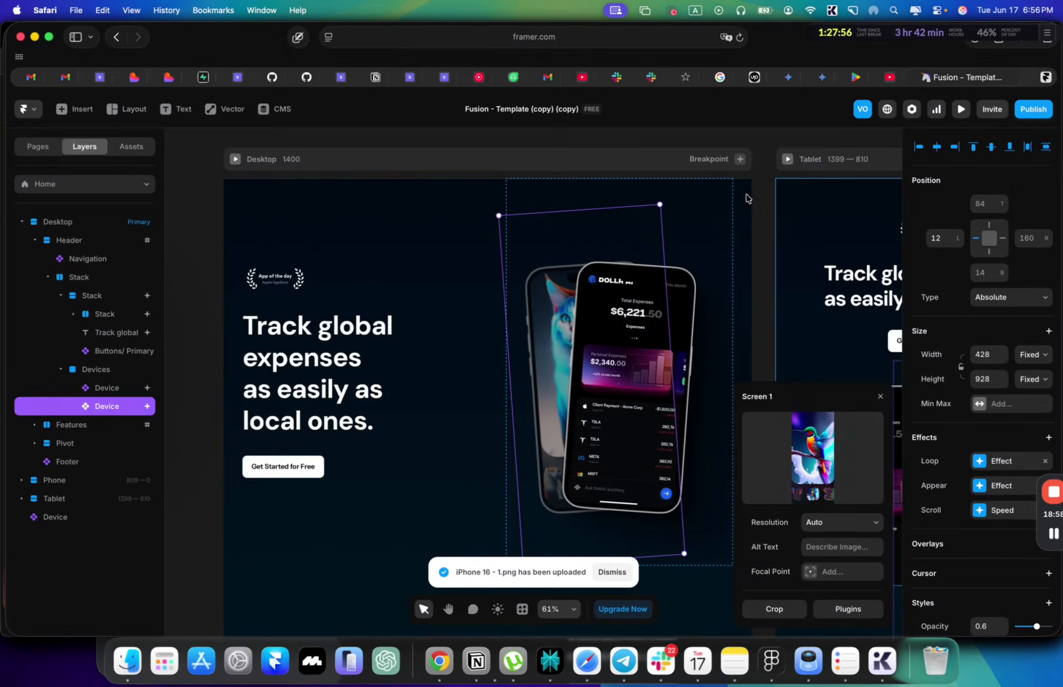
Step: Upload iPhone 16 - 1.png from the Downloads folder as the Screen 2 image of the rear phone in the desktop hero
scroll(747, 194, down, 2)
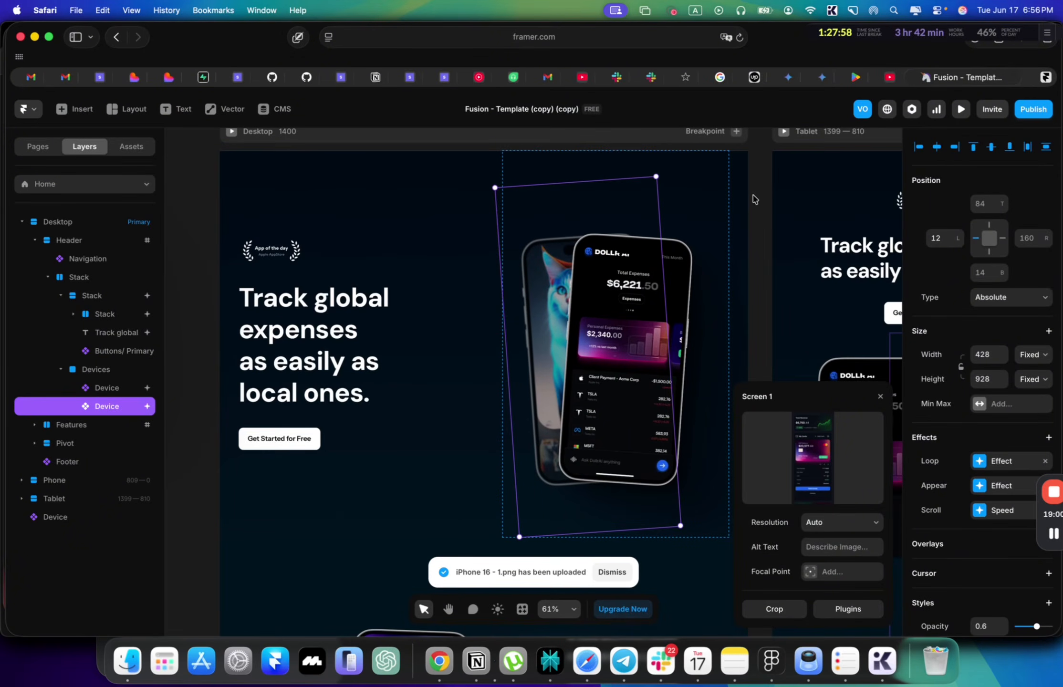
click(756, 230)
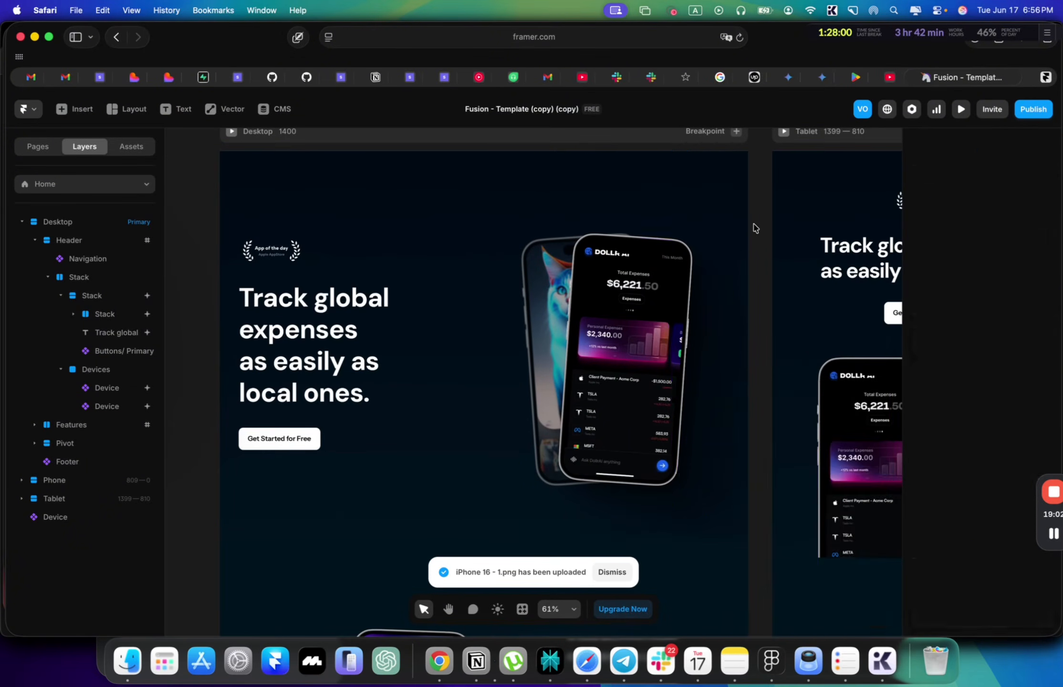
click(558, 311)
scroll(913, 467, down, 3)
scroll(914, 467, down, 5)
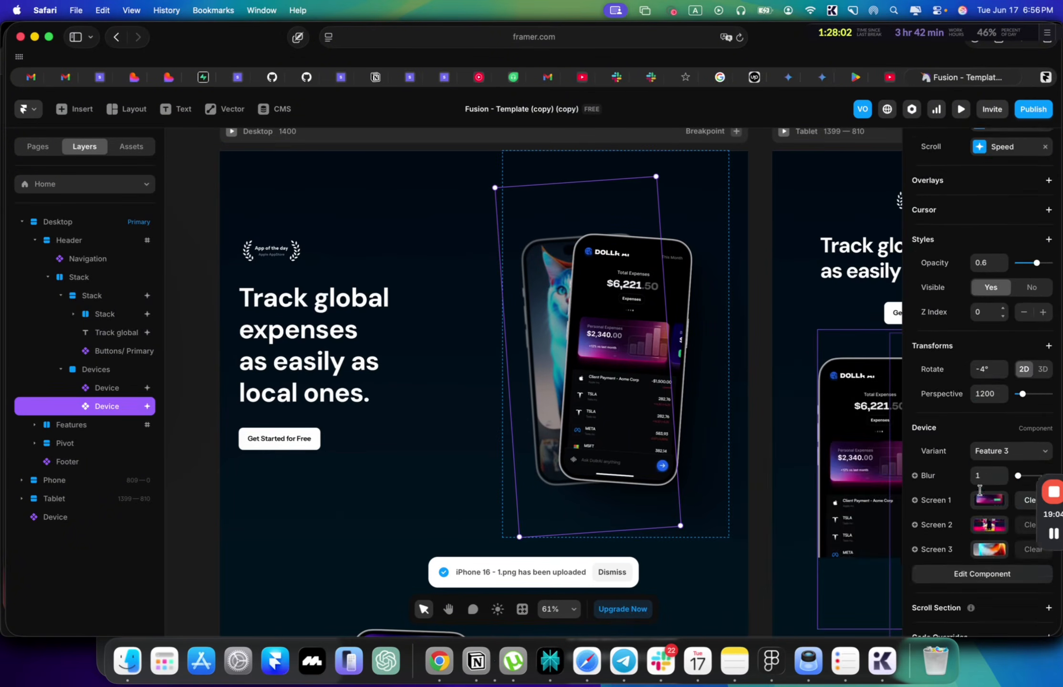
click(990, 501)
click(838, 471)
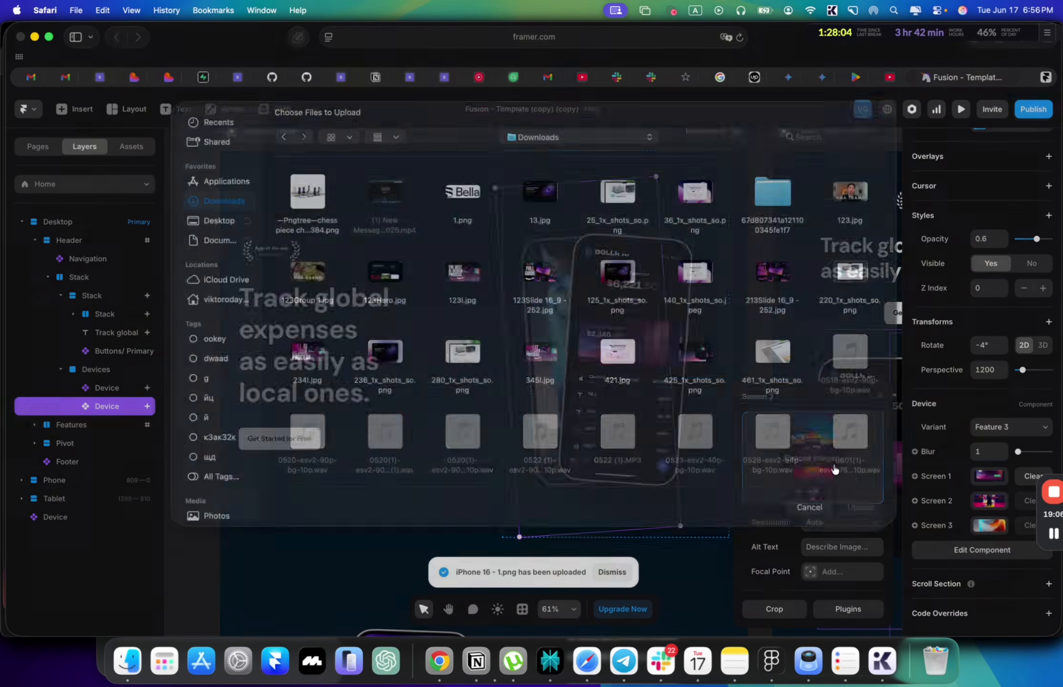
key(super+Tab)
key(super+Tab)
key(super+Tab)
key(super+Tab)
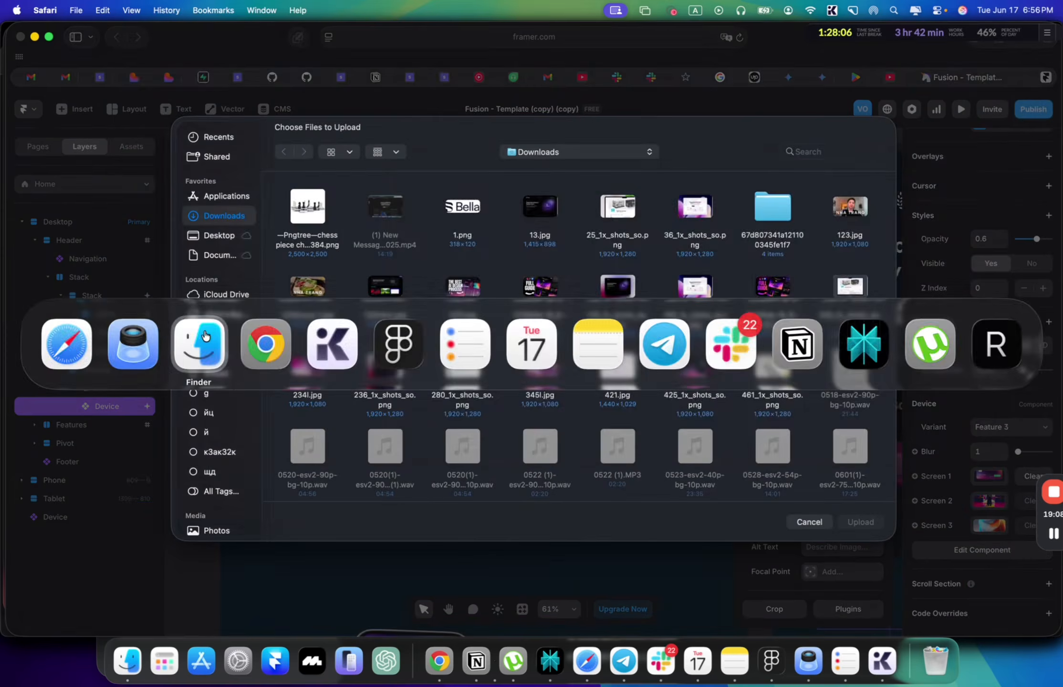
key(super+Tab)
drag(636, 254, 552, 285)
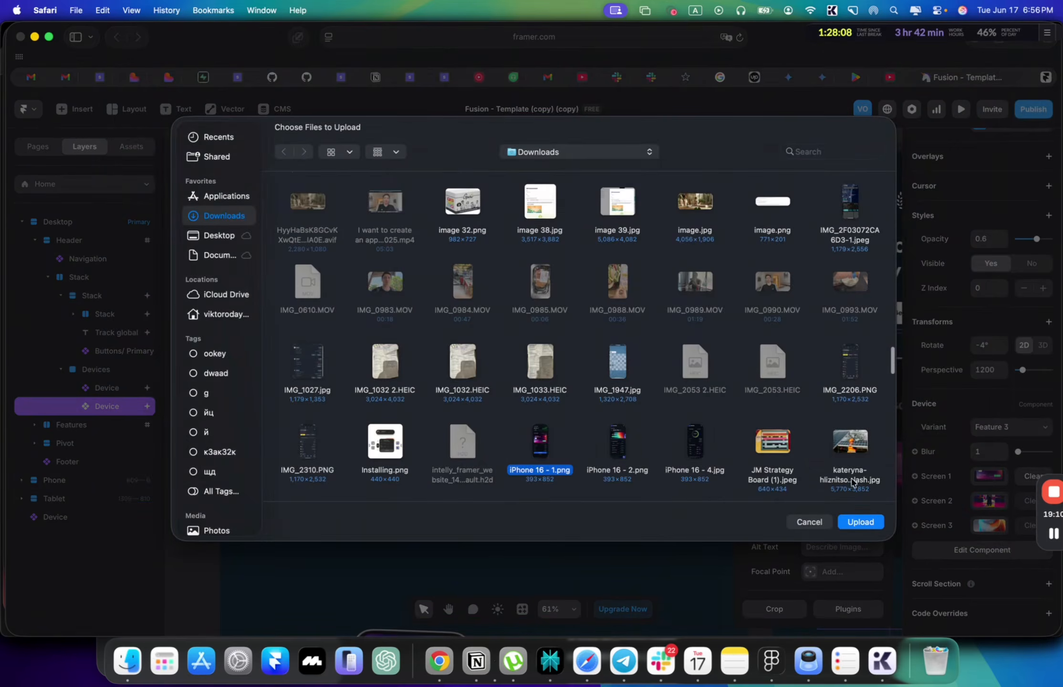
click(861, 521)
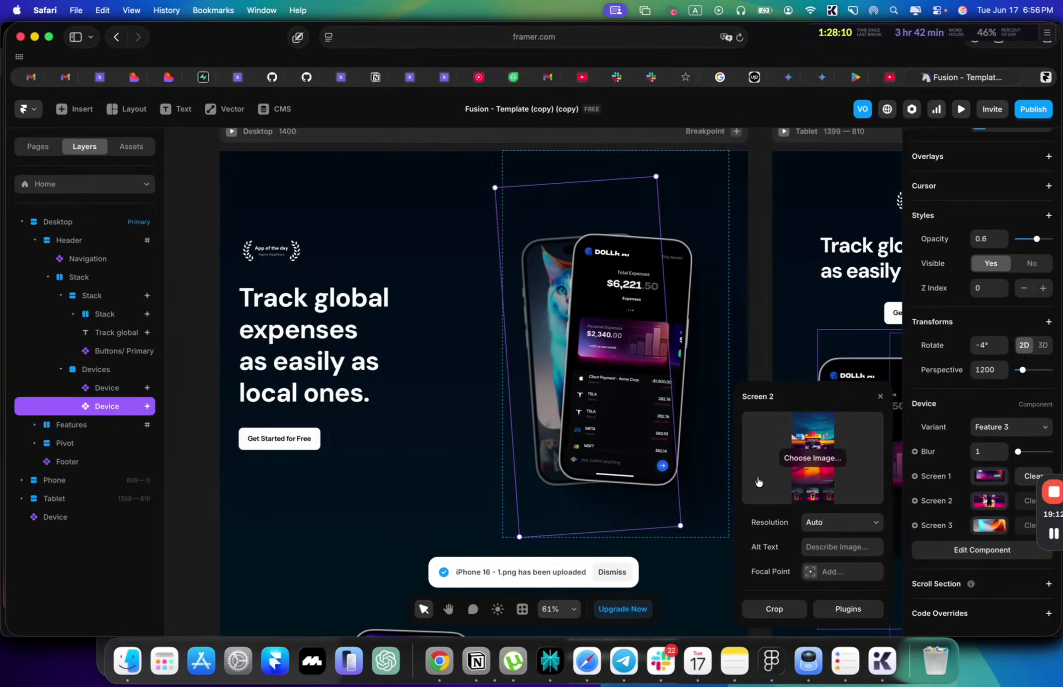
Step: Replace the Screen 3 image of the rear phone in the desktop hero with iPhone 16 - 1.png from Downloads, and deselect the phone
scroll(744, 482, down, 5)
scroll(727, 480, down, 5)
scroll(587, 331, down, 3)
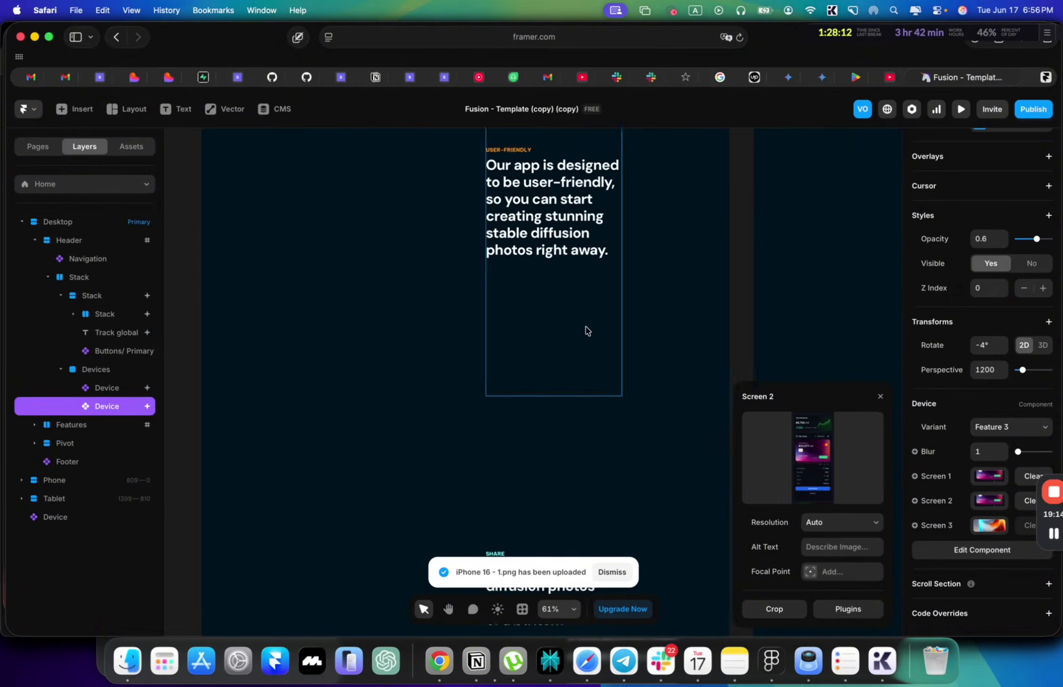
scroll(410, 460, up, 6)
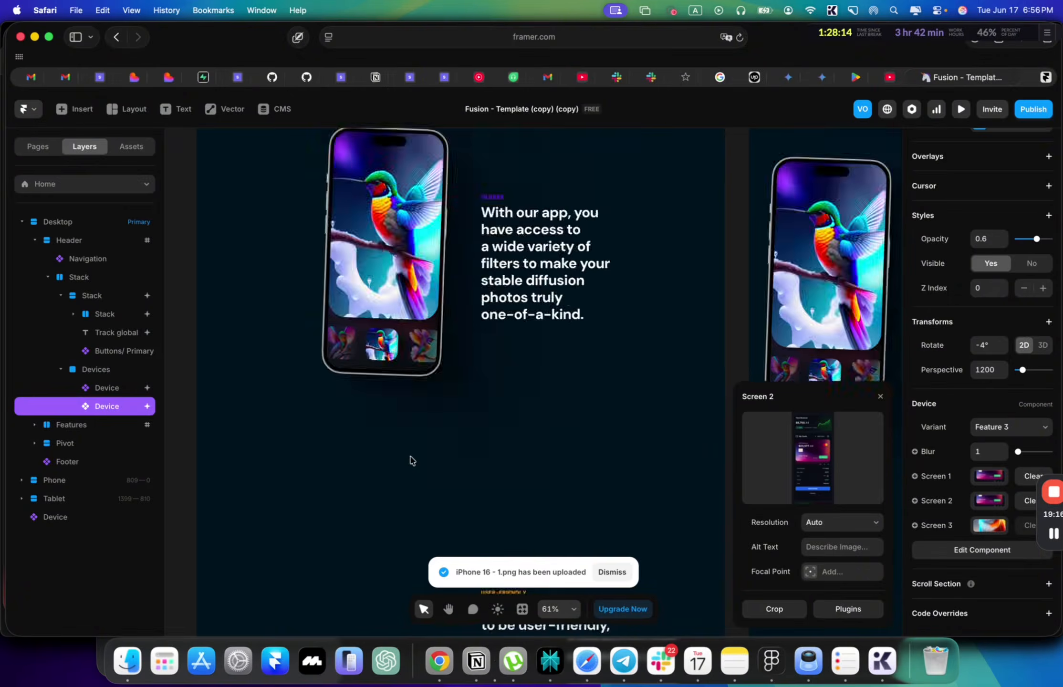
scroll(563, 410, up, 4)
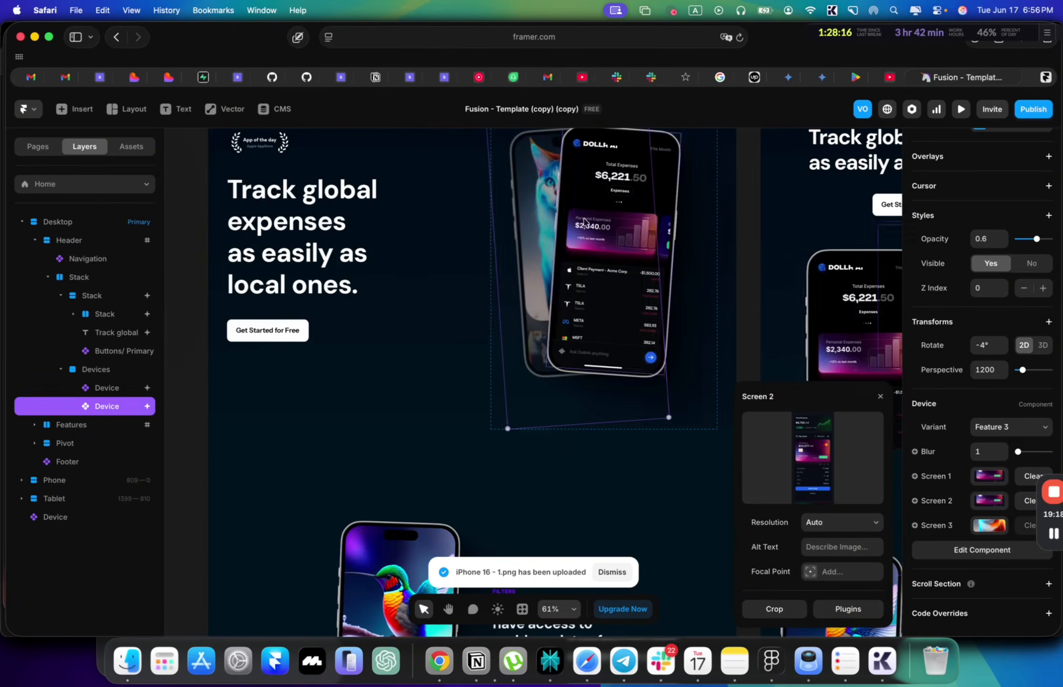
click(990, 527)
click(990, 526)
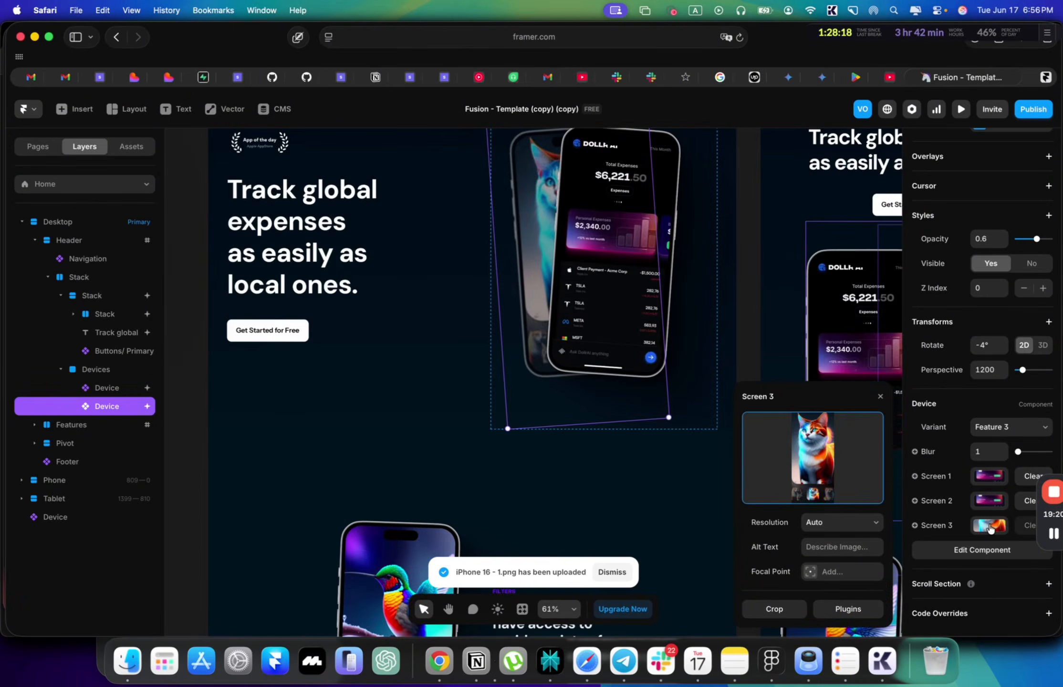
click(831, 458)
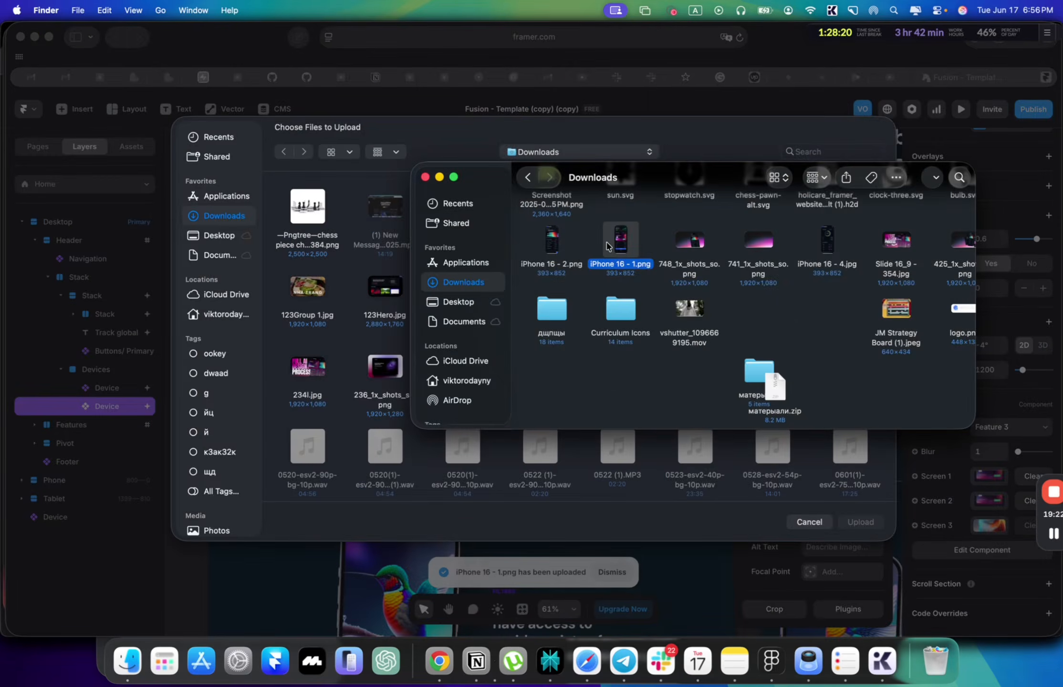
drag(609, 244, 522, 306)
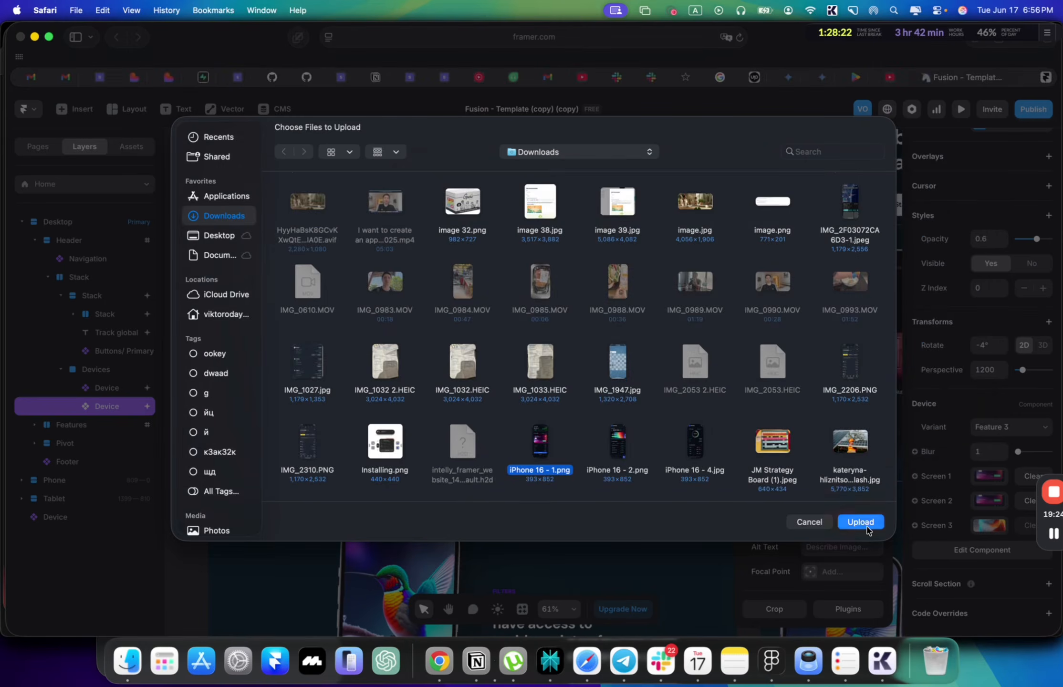
click(864, 524)
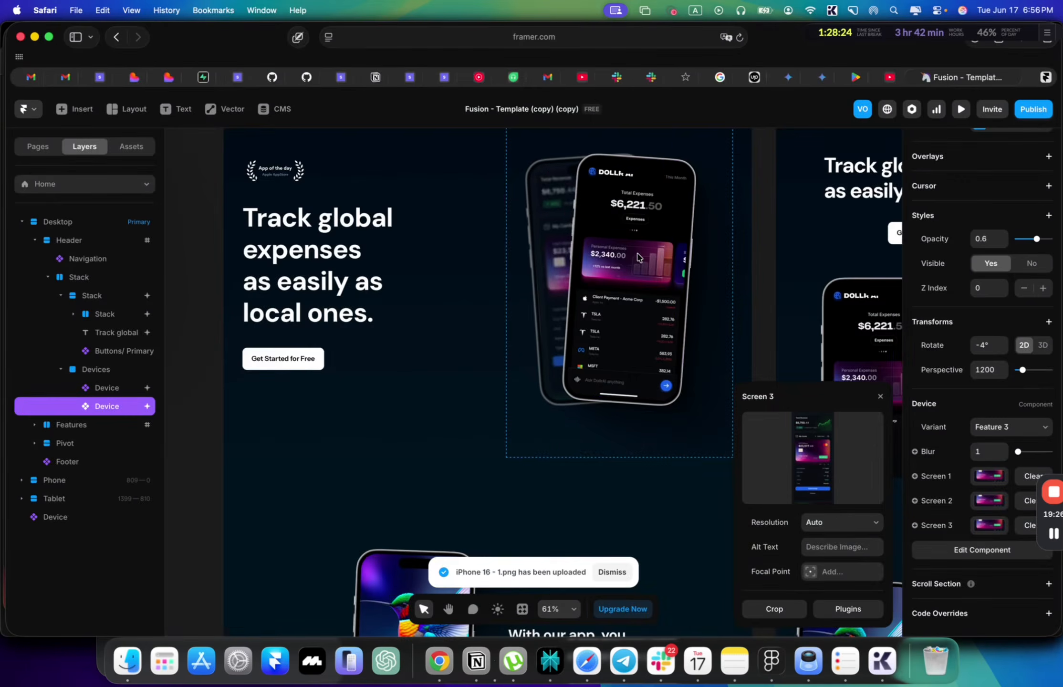
scroll(746, 217, up, 2)
click(773, 185)
scroll(772, 185, up, 4)
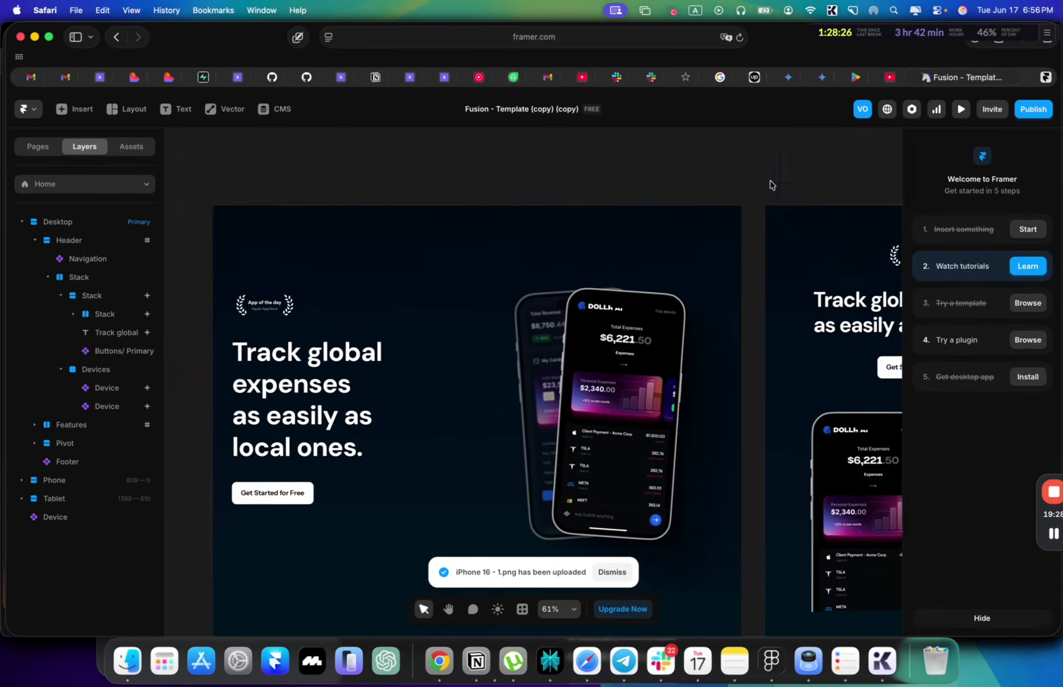
Step: Copy the heading "AI-Powered Input" from the Lovable marketing page and replace the Filters label of Framer's first desktop feature with it
scroll(772, 186, down, 5)
scroll(772, 185, down, 8)
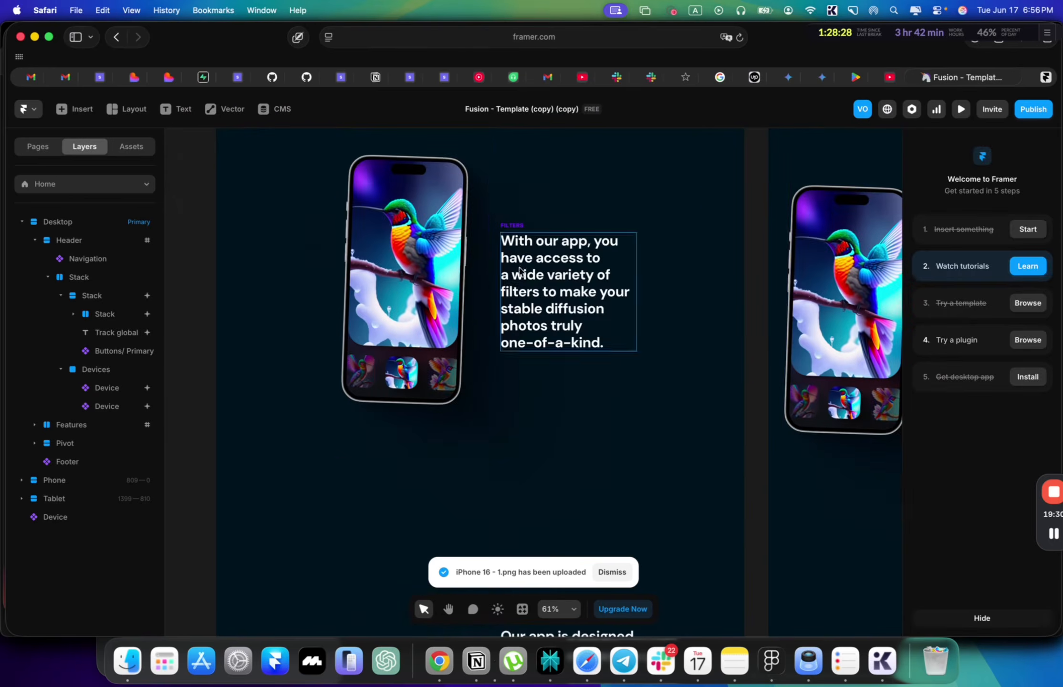
click(430, 286)
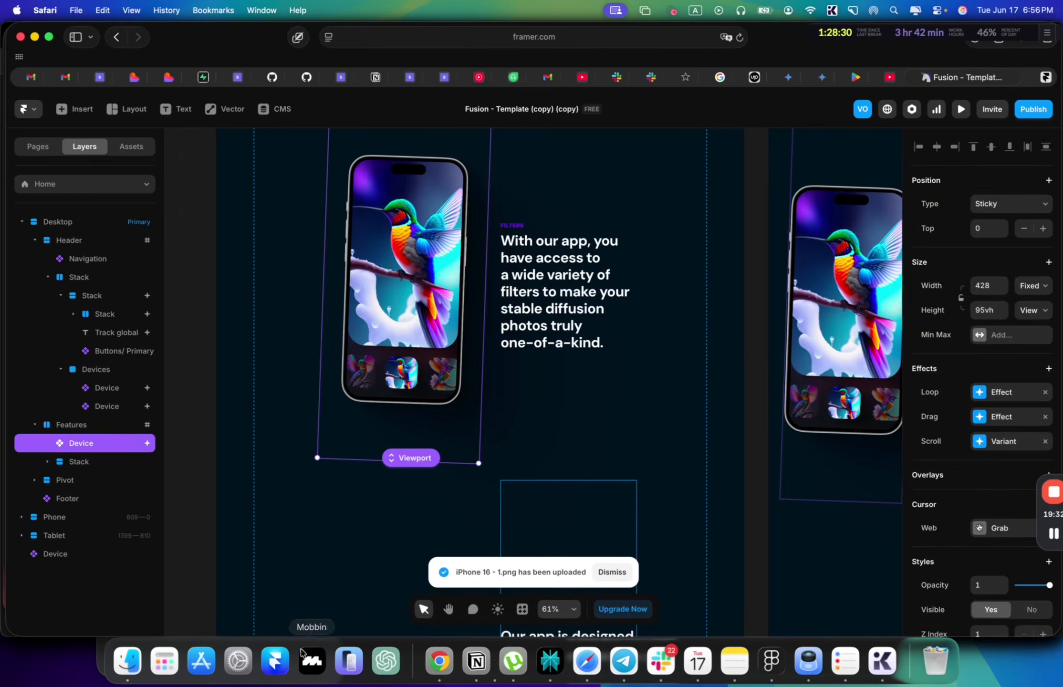
click(440, 666)
scroll(565, 393, down, 1)
drag(517, 485, 421, 483)
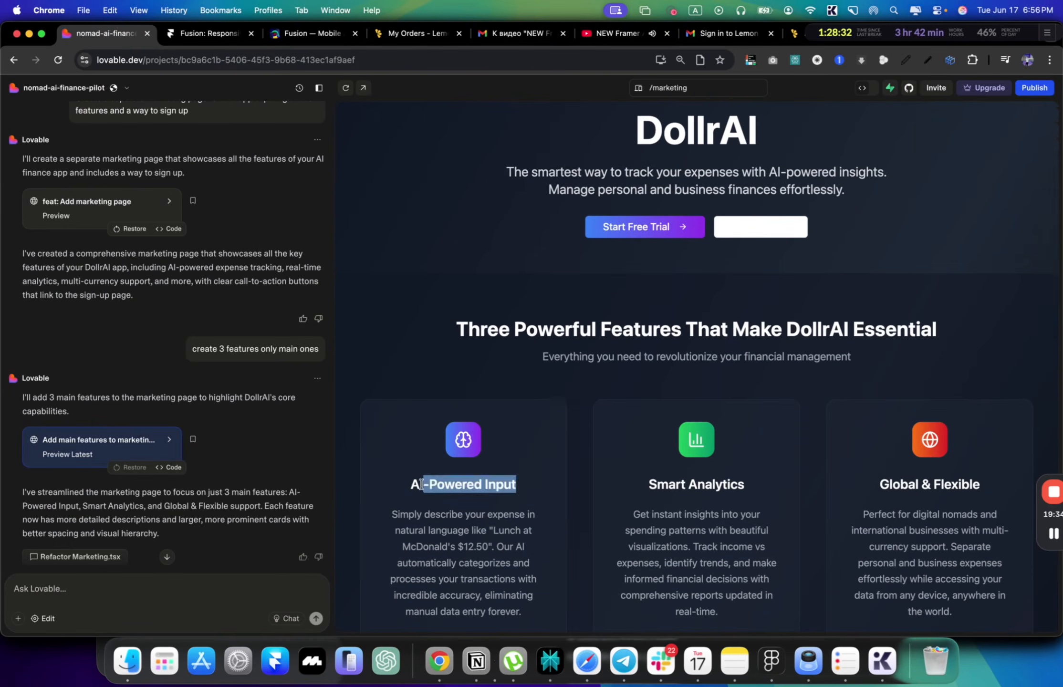
key(super+Tab)
click(512, 224)
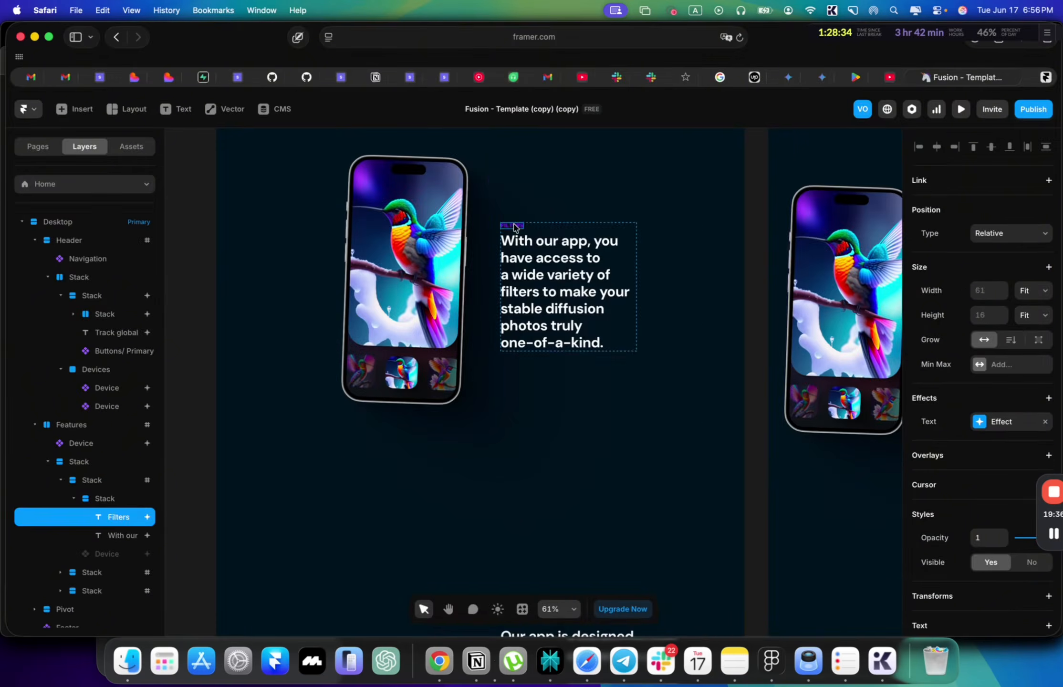
Step: Replace the first feature's text with the AI-Powered Input card's opening sentence from Lovable: "Simply describe your expense in natural language like "Lunch at McDonald's $12.50"."
key(super+Tab)
scroll(452, 525, down, 1)
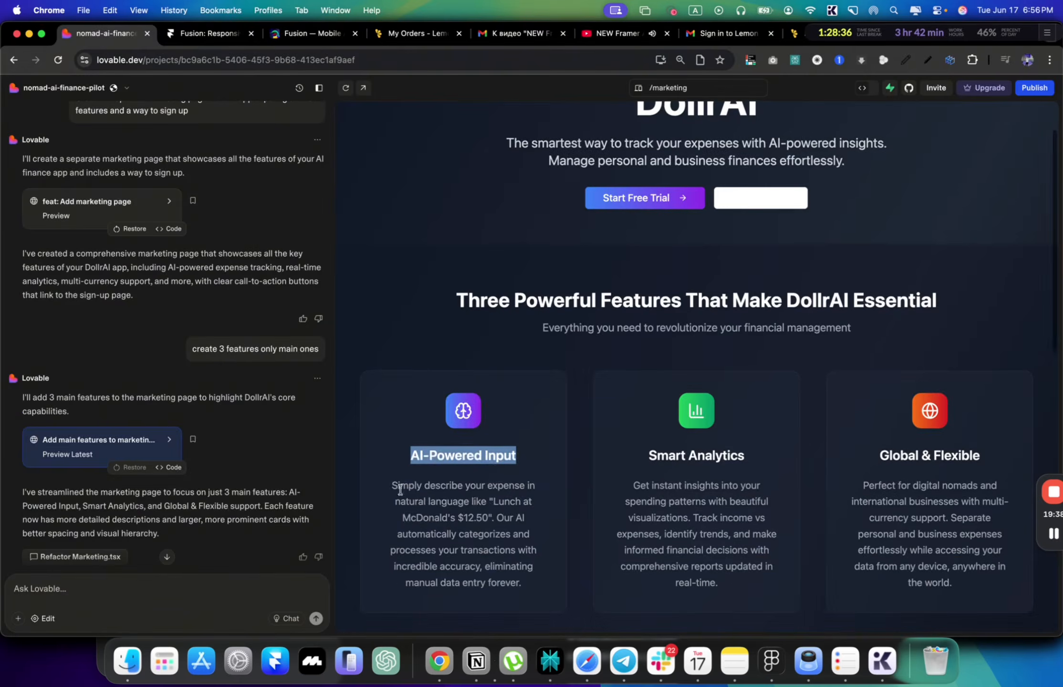
drag(391, 484, 498, 516)
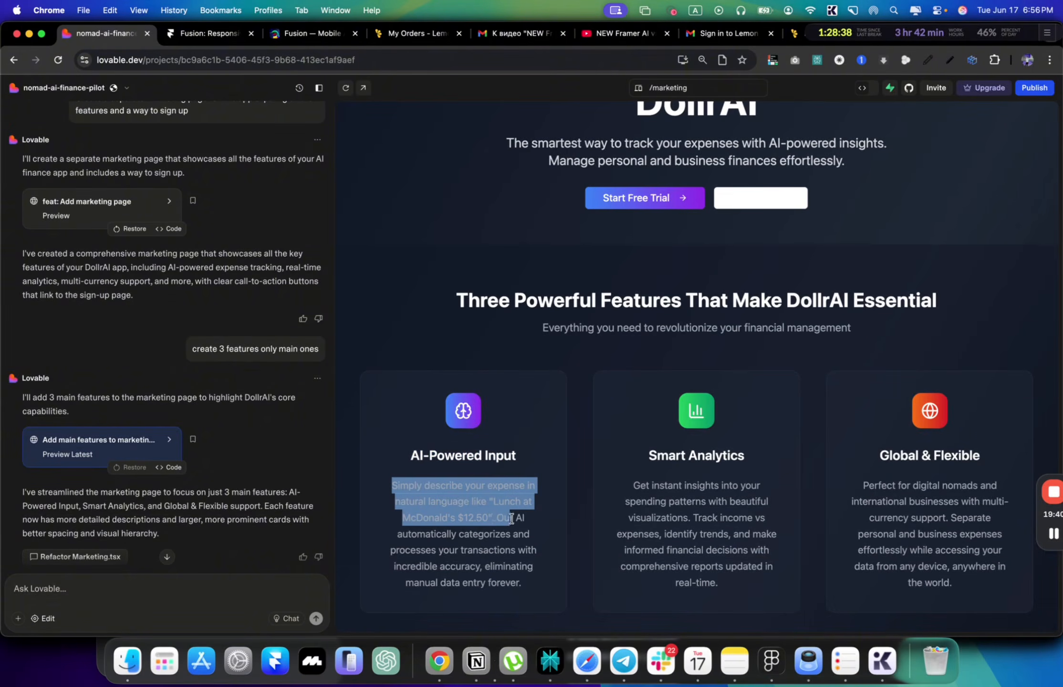
key(super+c)
key(super+Tab)
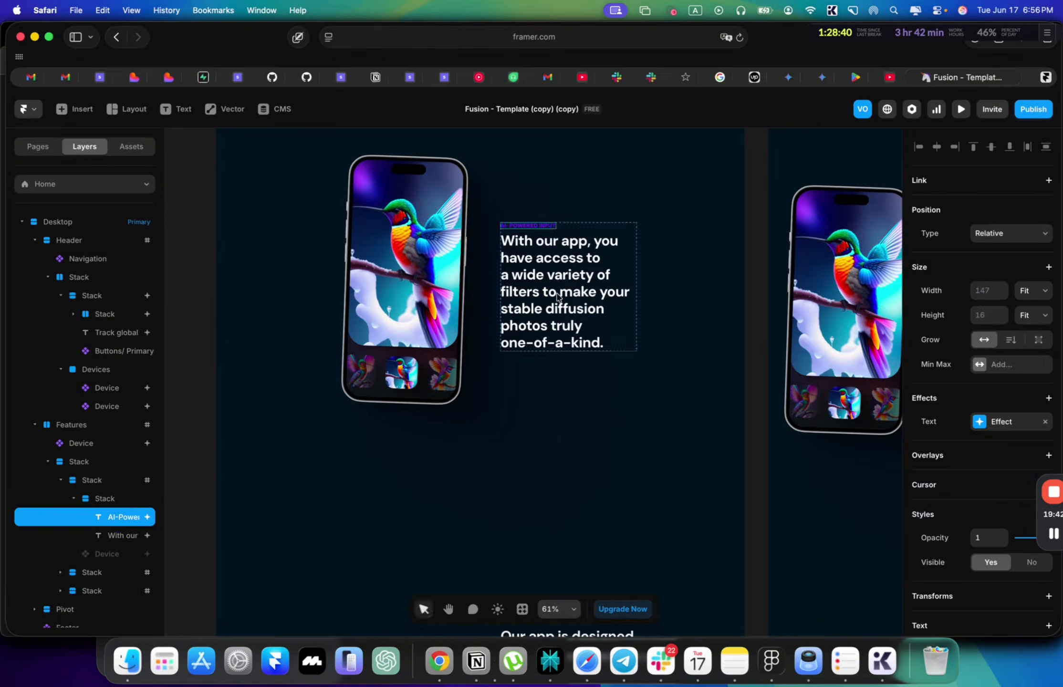
double_click(555, 274)
key(super+a)
key(super+v)
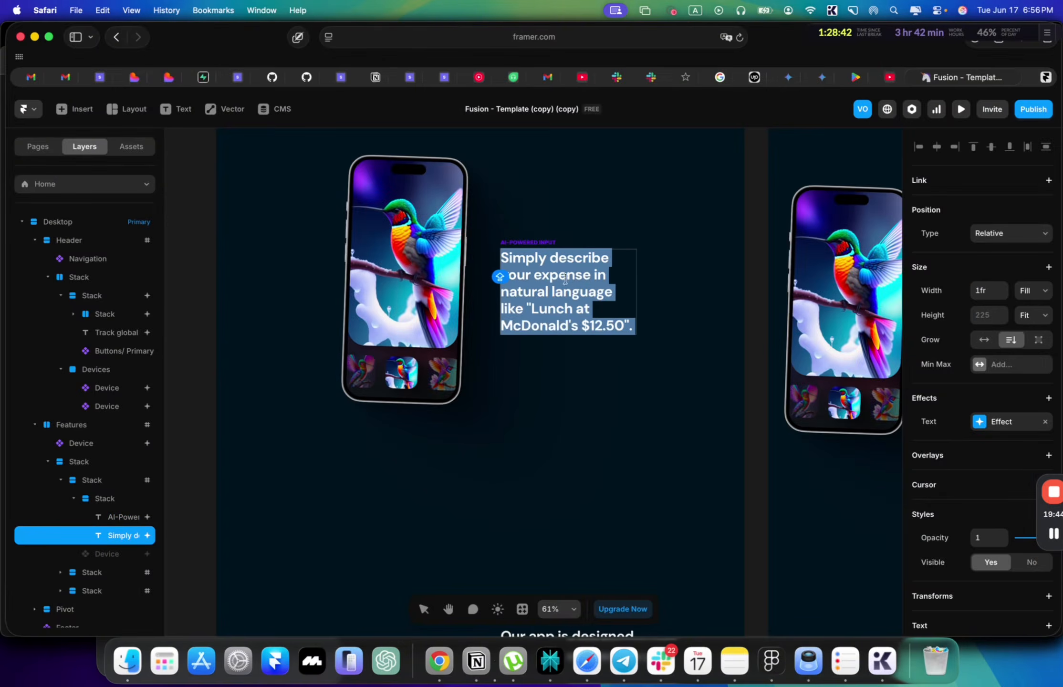
Step: Change the lunch amount in the first feature's text to "100K Vietnamese Dong" and finish editing the text
click(589, 324)
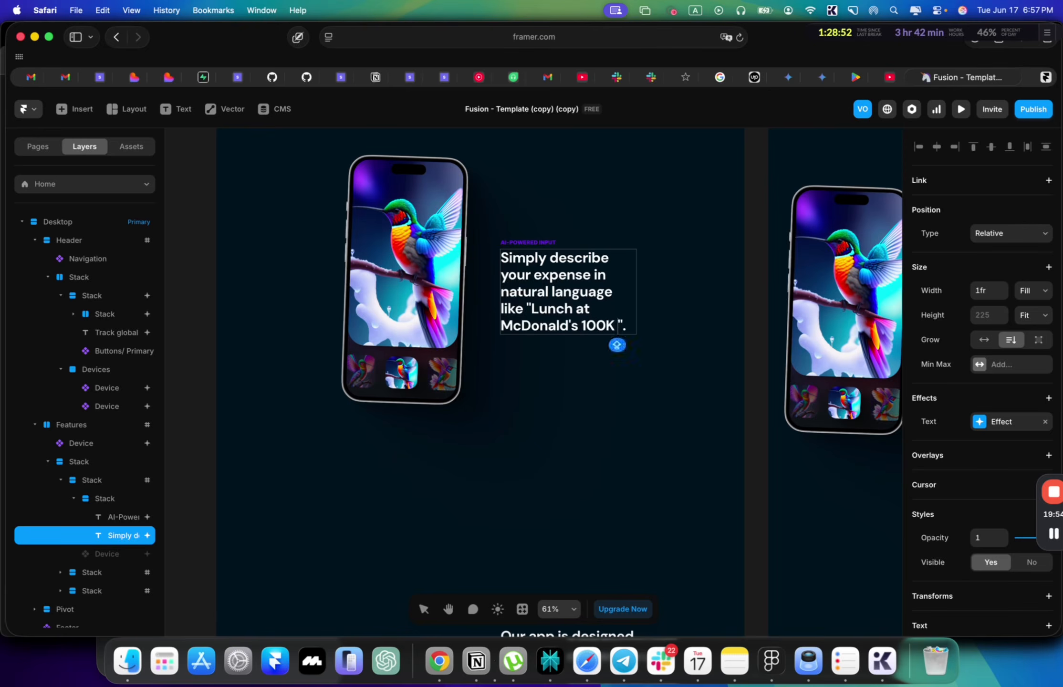
text(VND)
key(BackSpace)
key(BackSpace)
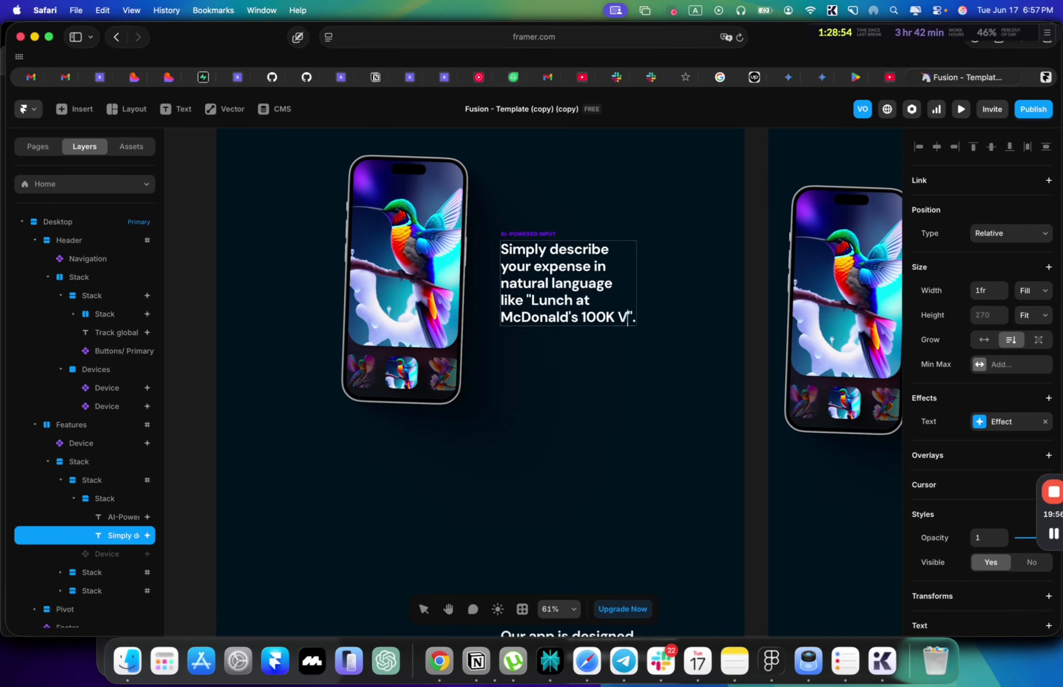
text(ietnamese Do)
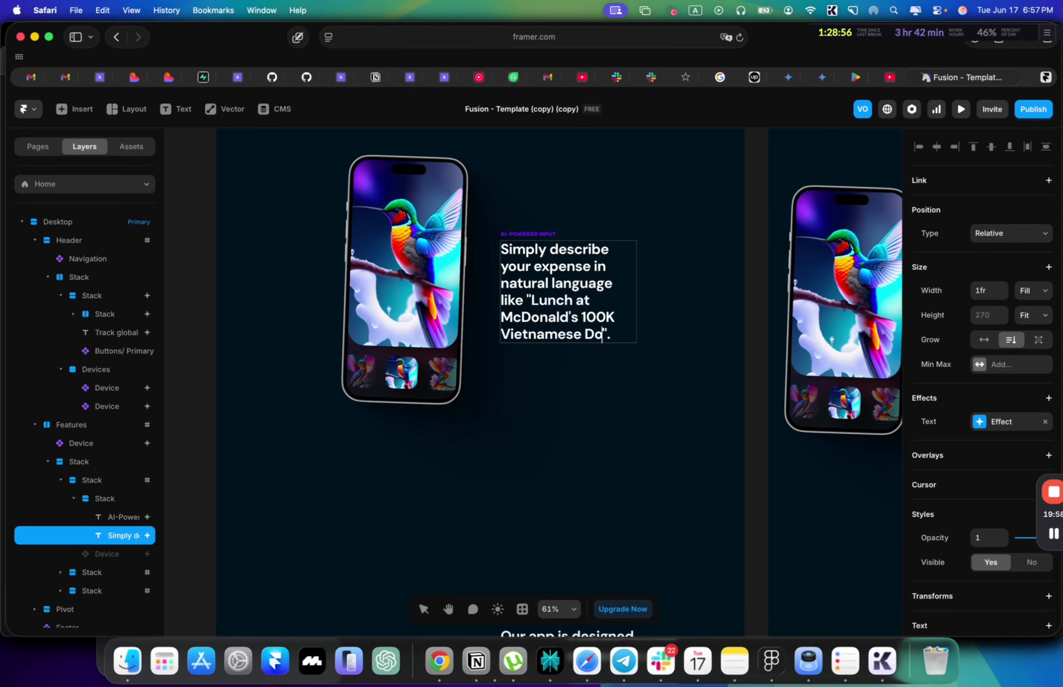
text(ng)
key(Escape)
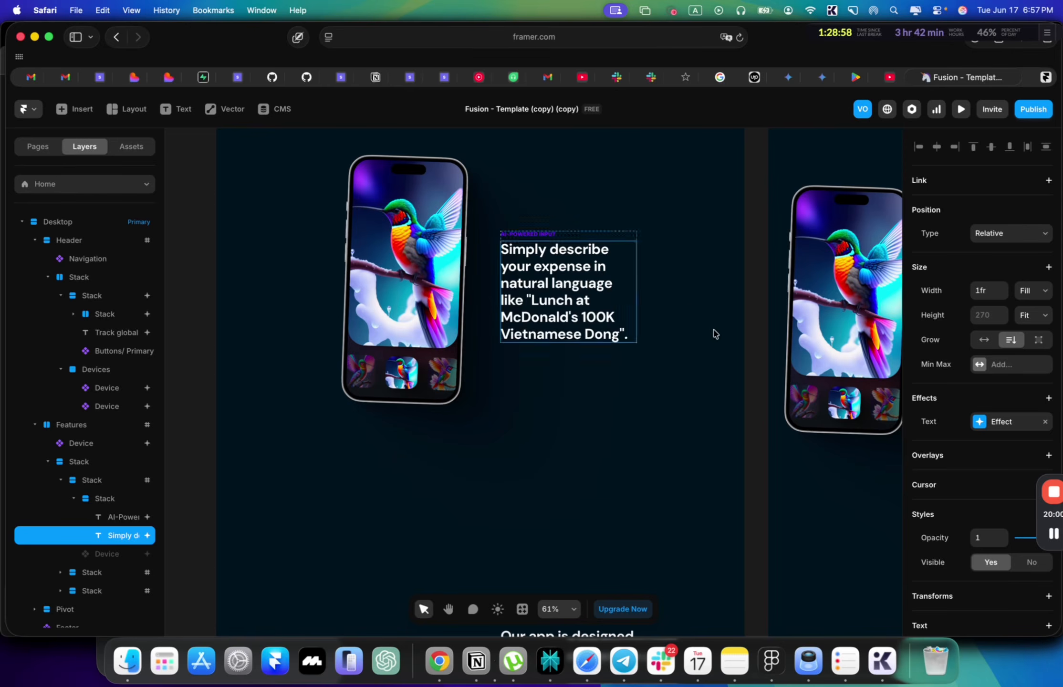
click(656, 306)
Step: Copy the heading "Smart Analytics" from the Lovable marketing page and replace the User-friendly label of Framer's second desktop feature with it
scroll(651, 310, down, 5)
key(super+Tab)
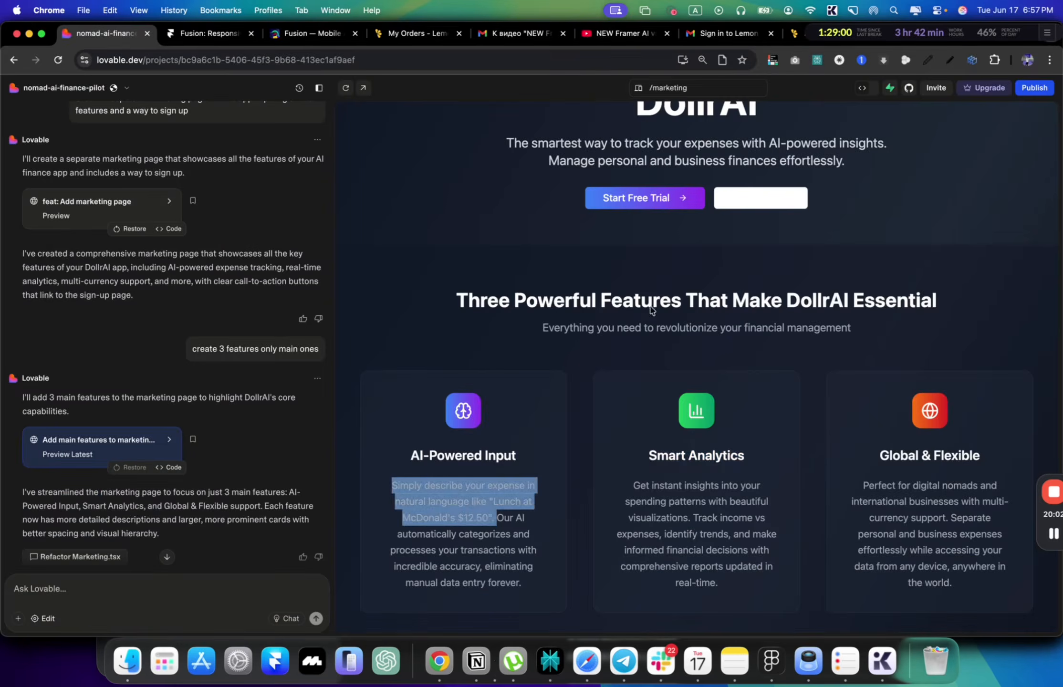
drag(748, 458, 654, 452)
key(super+Tab)
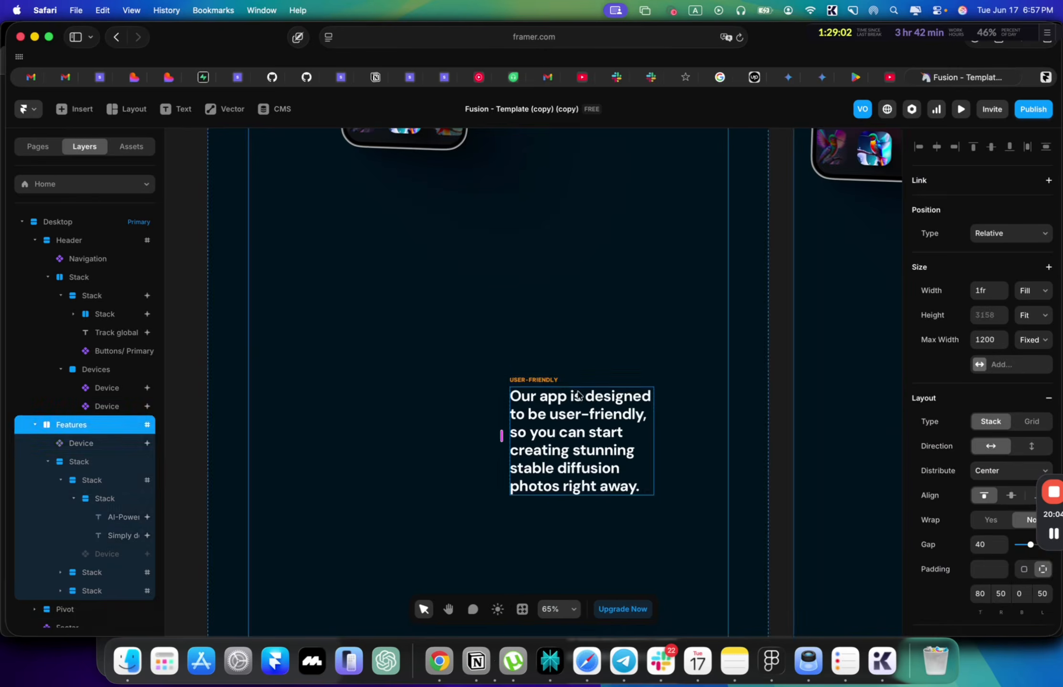
double_click(541, 381)
double_click(540, 380)
key(super+a)
key(super+v)
Step: Replace the second feature's text with the Smart Analytics sentence from Lovable: "Get instant insights into your spending patterns with beautiful visualizations."
key(super+Tab)
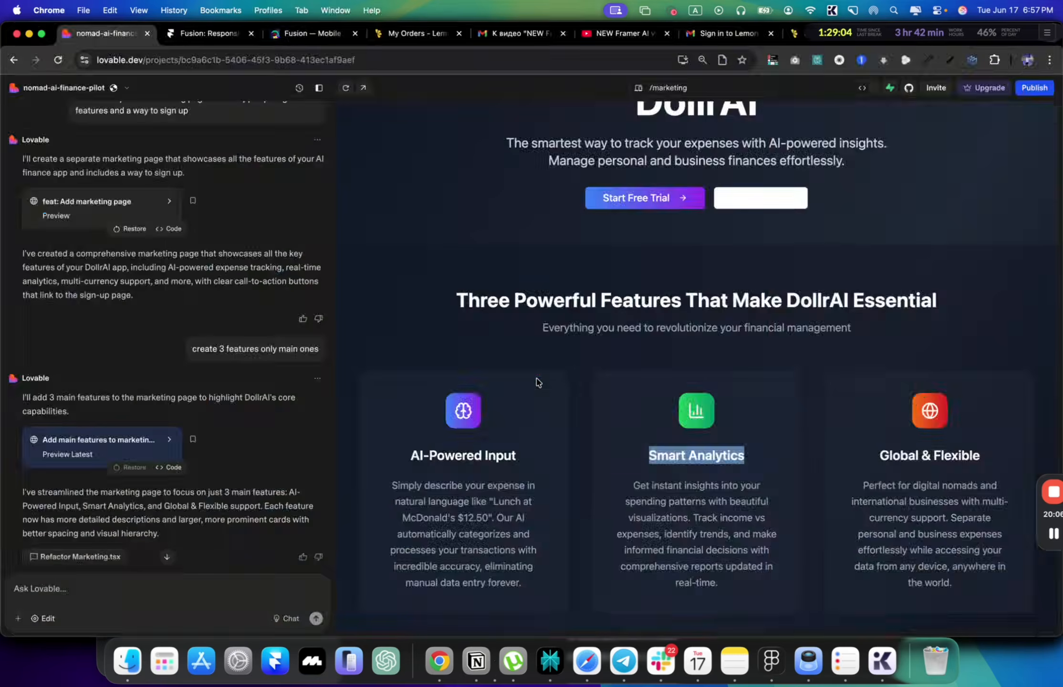
key(super+Tab)
key(super+a)
key(super+Tab)
key(super+Tab)
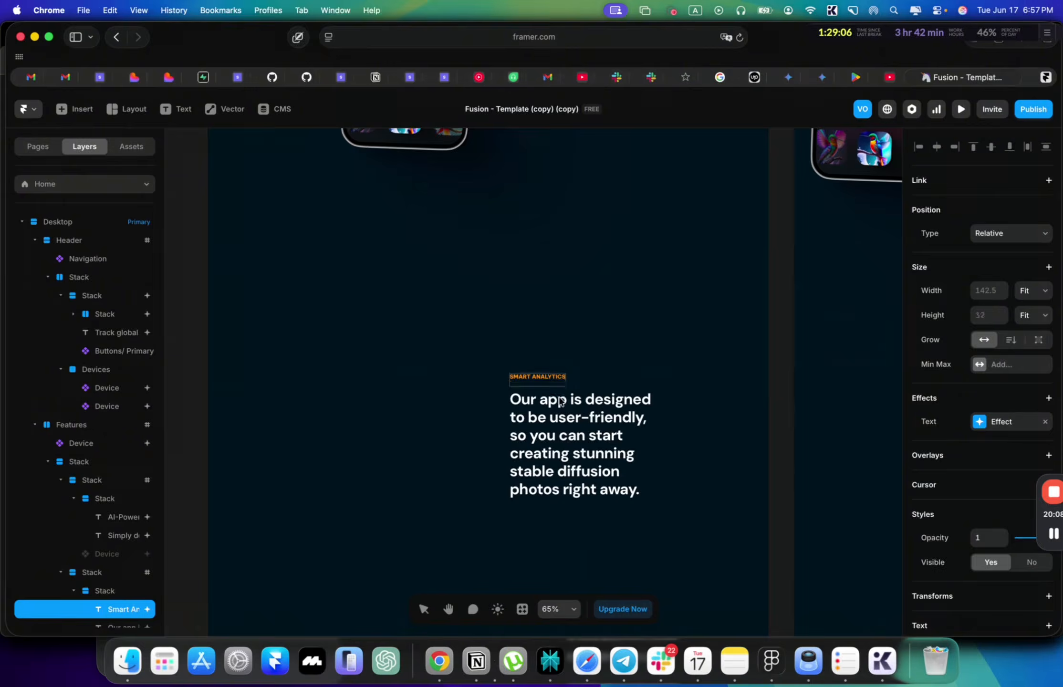
key(super+Tab)
drag(631, 484, 692, 519)
key(super+Tab)
click(573, 431)
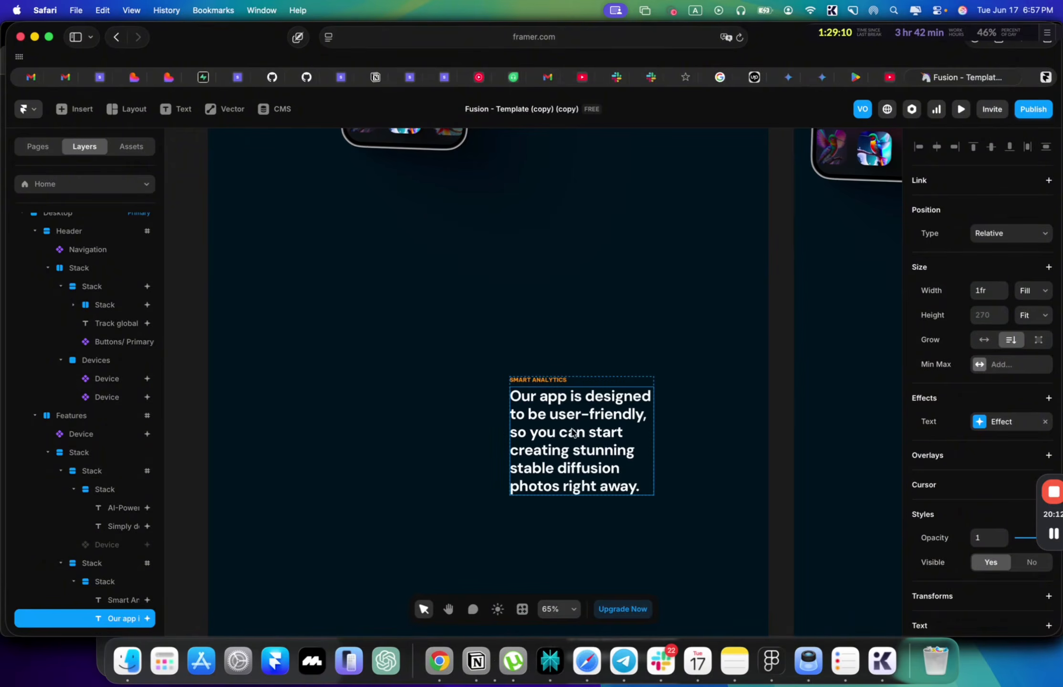
double_click(572, 422)
key(super+v)
scroll(572, 422, down, 10)
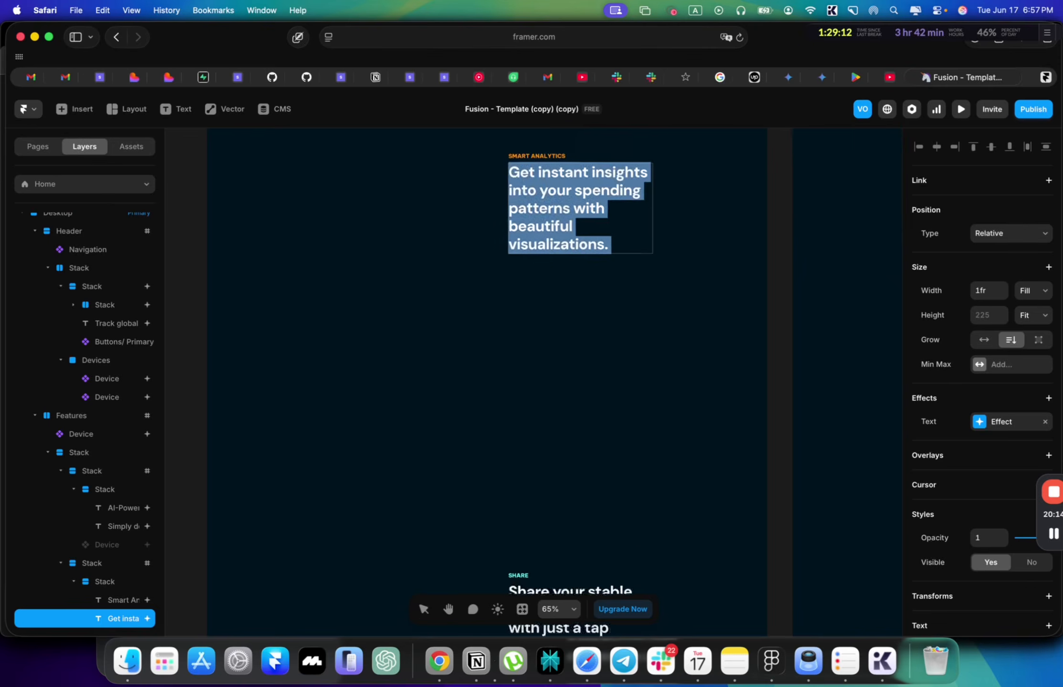
Step: Copy the heading "Global & Flexible" from the Lovable marketing page and replace the Share label of Framer's third desktop feature with it
key(super+Tab)
drag(879, 455, 984, 458)
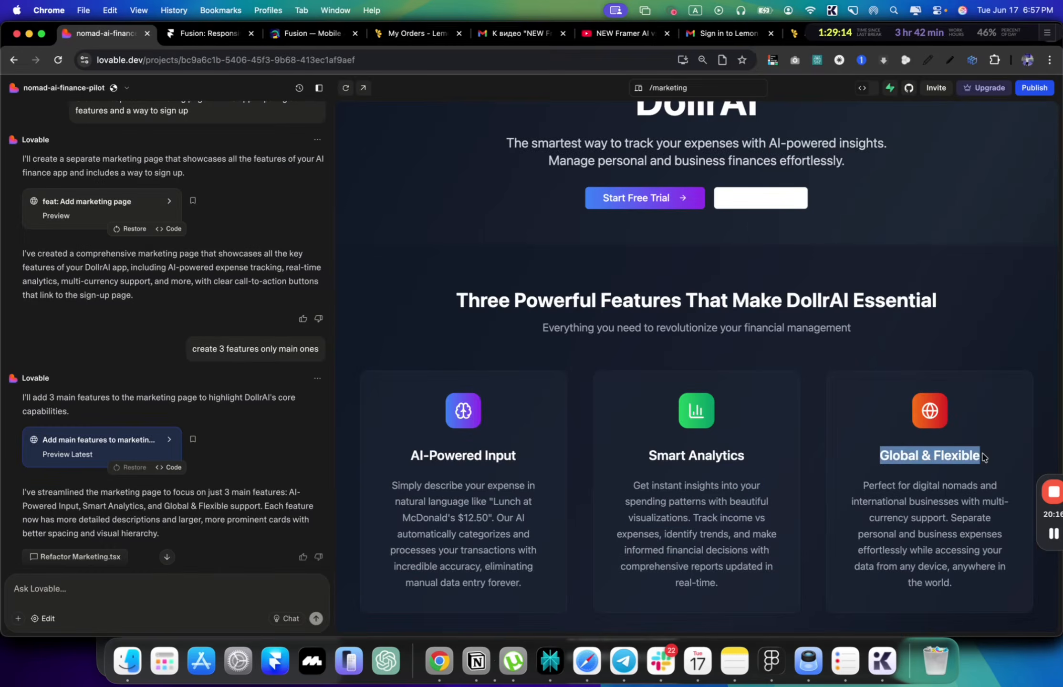
key(super+Tab)
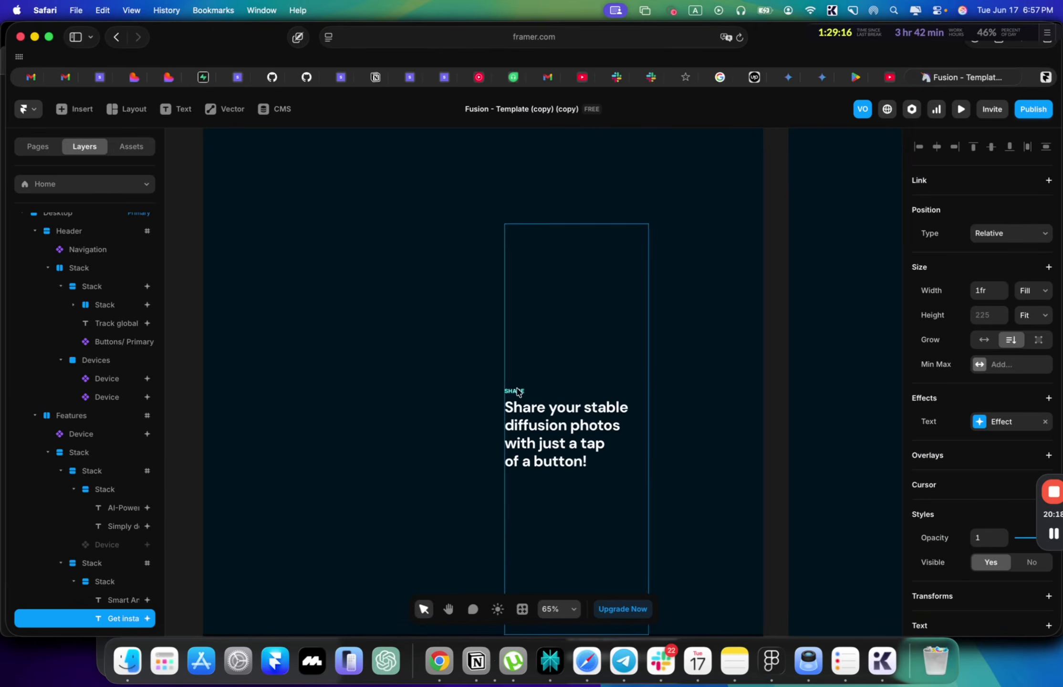
double_click(515, 390)
Step: Replace the third feature's text with the Global & Flexible sentence from Lovable: "Perfect for digital nomads and international businesses with multi-currency support."
key(super+Tab)
drag(864, 493, 966, 526)
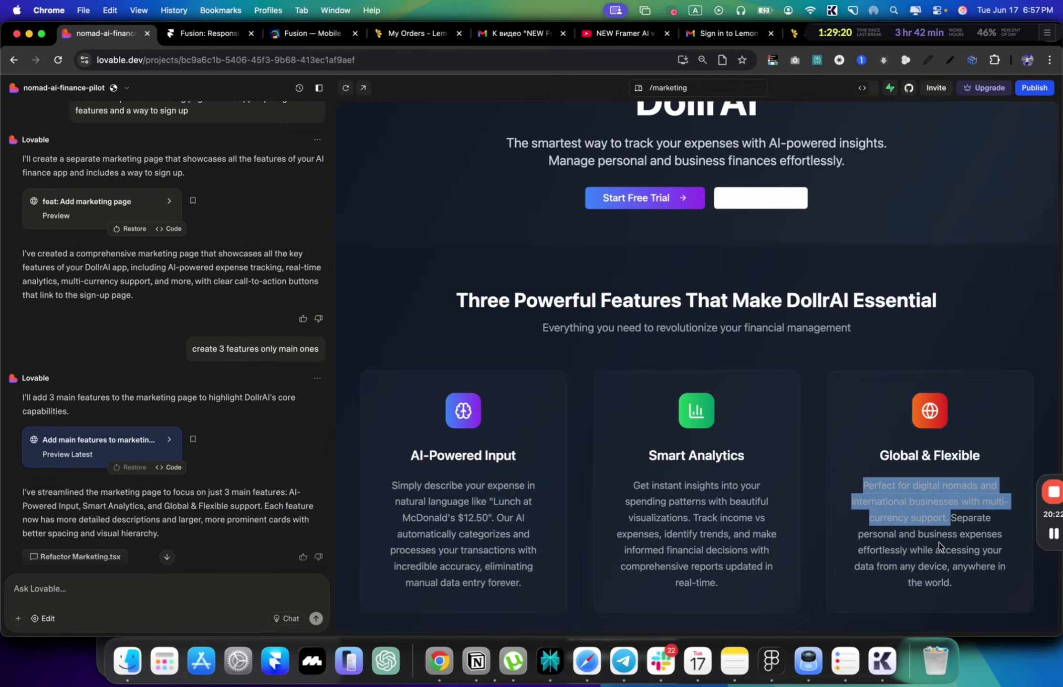
key(super+Tab)
click(537, 439)
double_click(538, 431)
key(super+a)
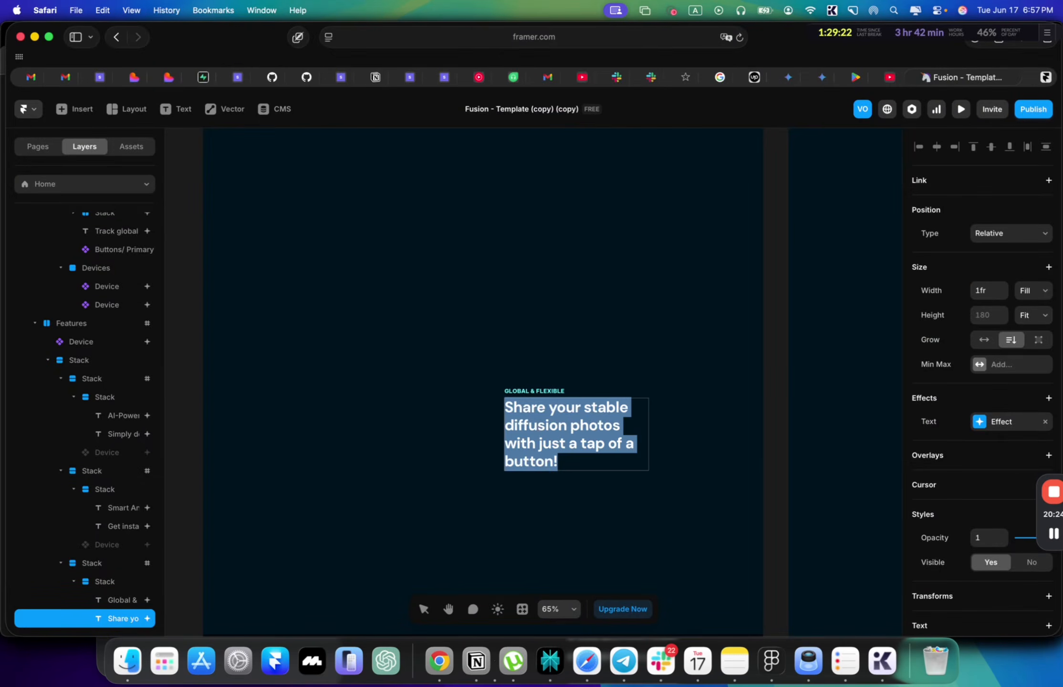
key(super+v)
key(Escape)
scroll(738, 375, down, 2)
click(761, 361)
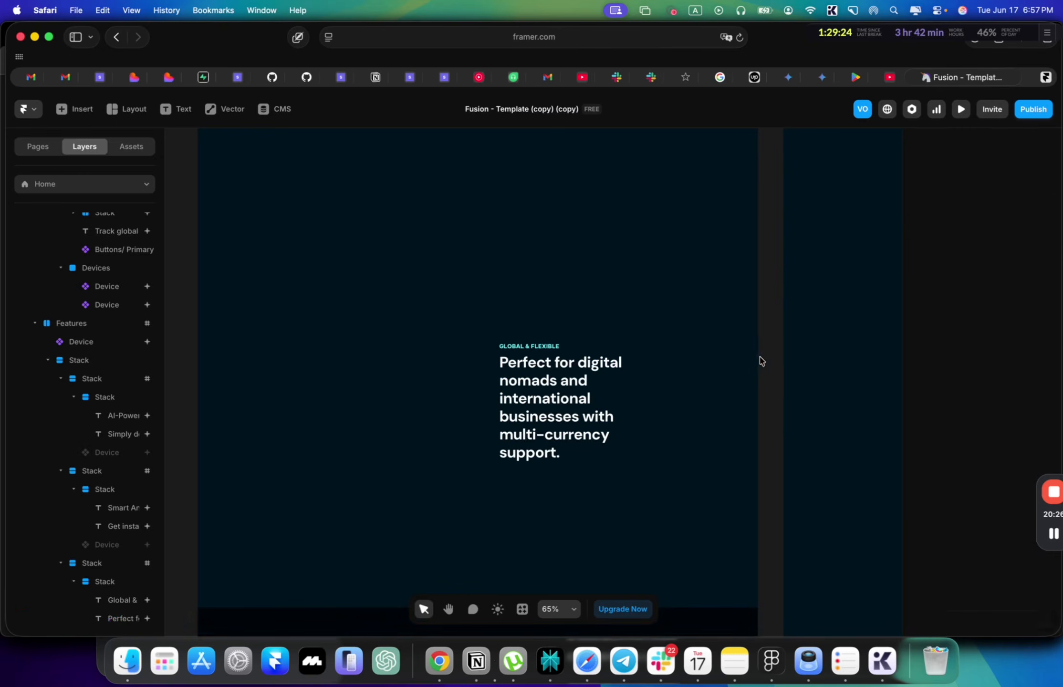
Step: Copy "Ready to Transform Your Finance Management?" from the Lovable page and replace the heading of Framer's closing Pivot section with it
scroll(763, 361, down, 7)
key(super+Tab)
scroll(565, 426, down, 10)
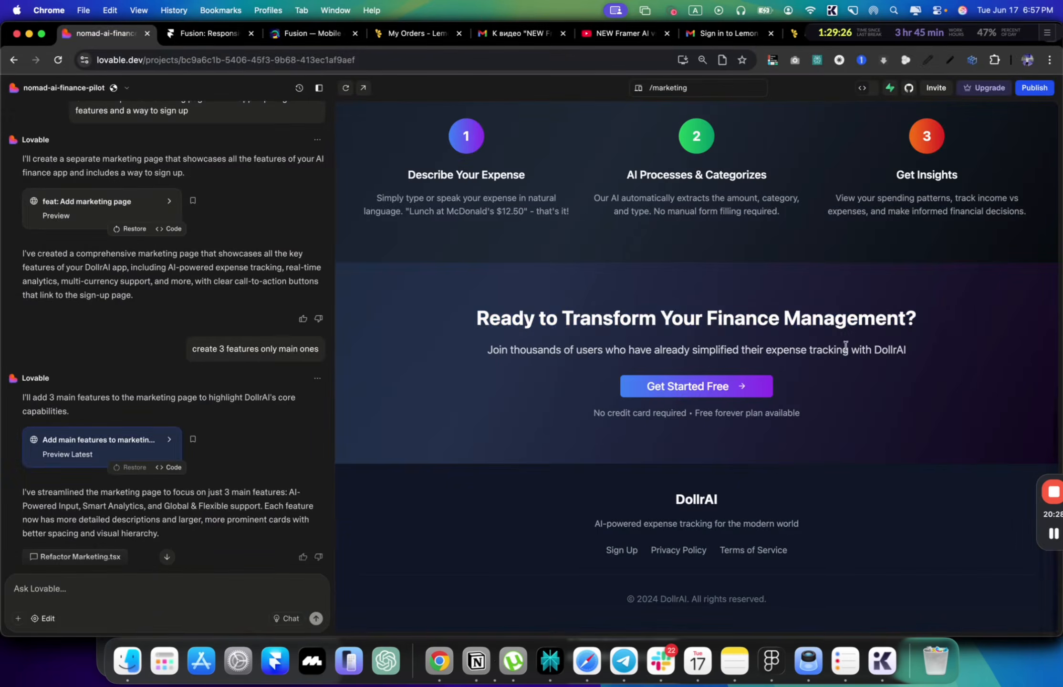
drag(969, 314, 462, 308)
key(super+c)
double_click(485, 431)
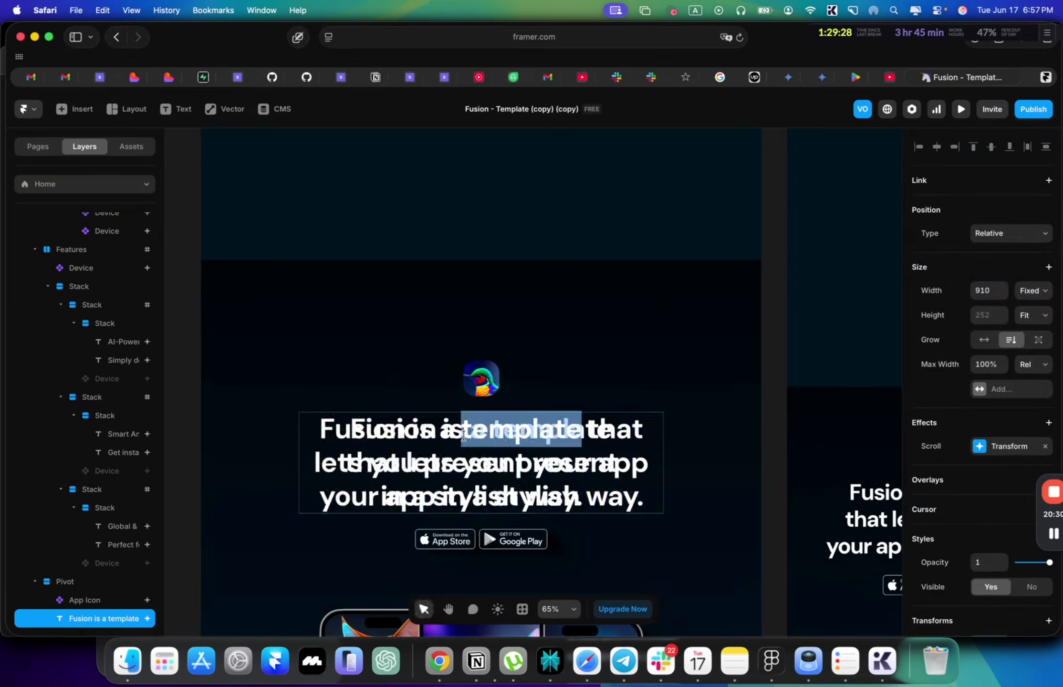
key(super+a)
key(super+v)
key(Escape)
Step: Copy the header's "Get Started for Free" button into the Pivot section, directly between the heading and the store download buttons
scroll(683, 380, up, 15)
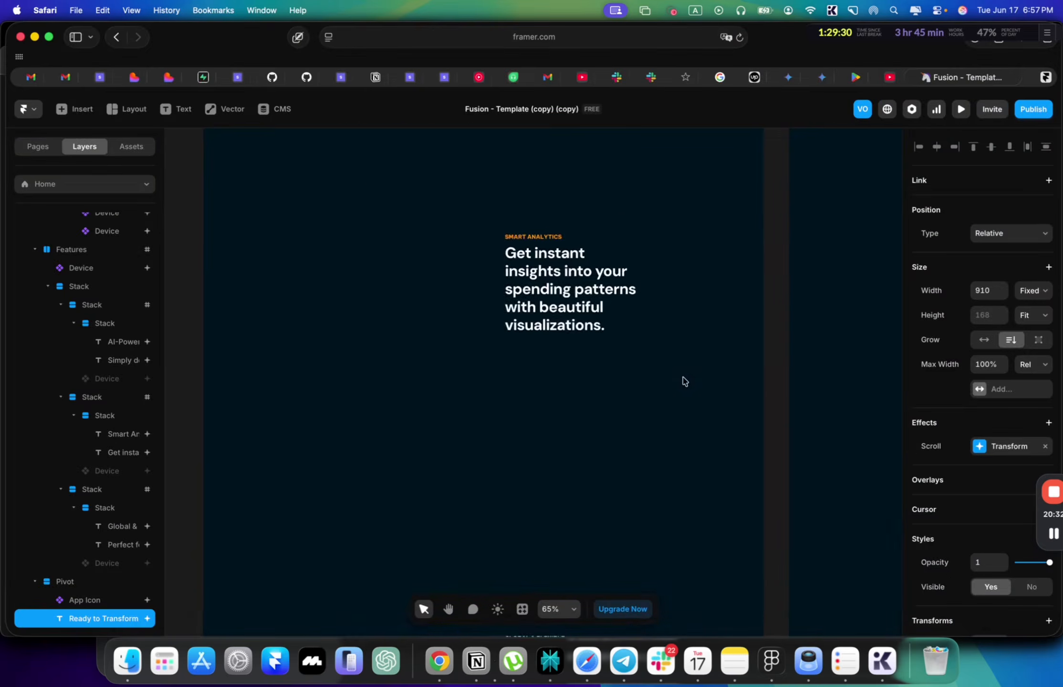
scroll(684, 381, down, 10)
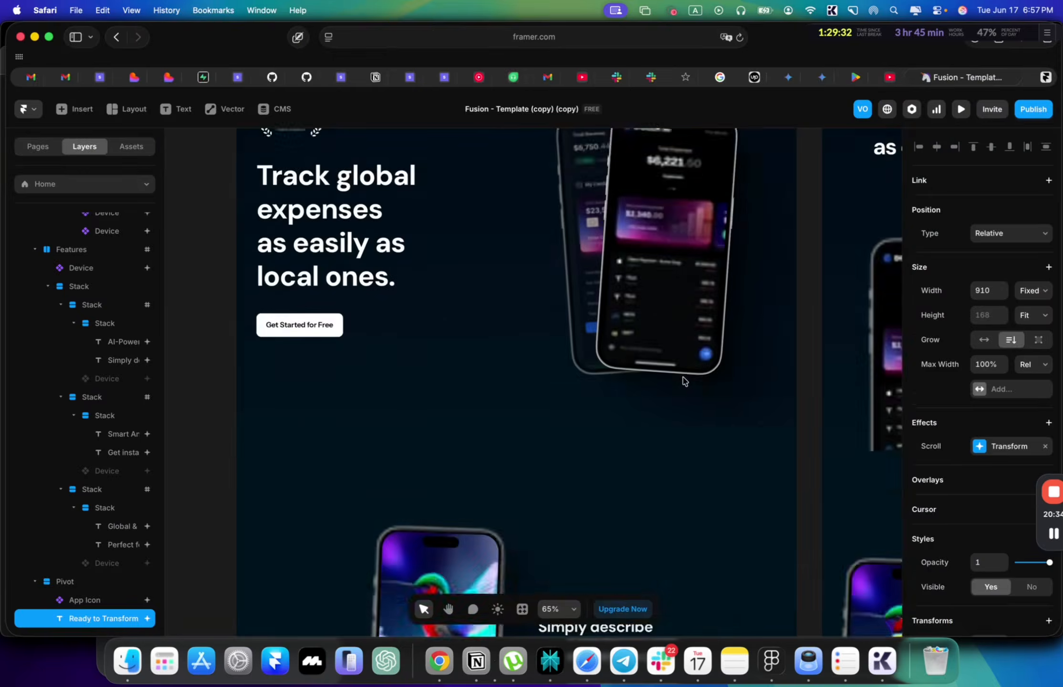
click(304, 264)
scroll(505, 394, down, 20)
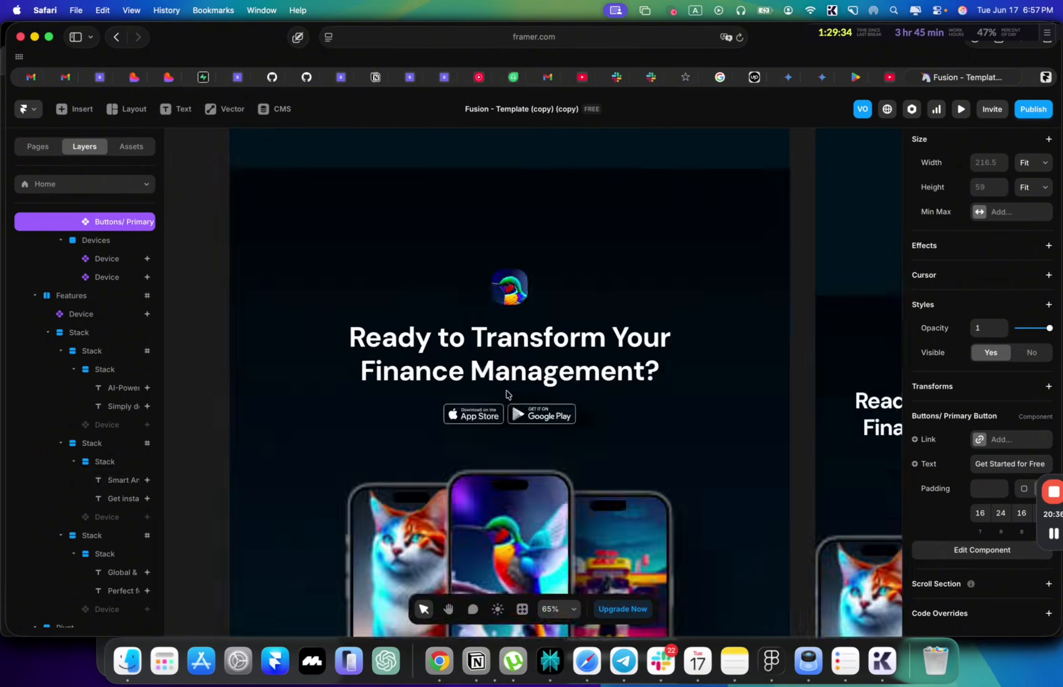
click(598, 210)
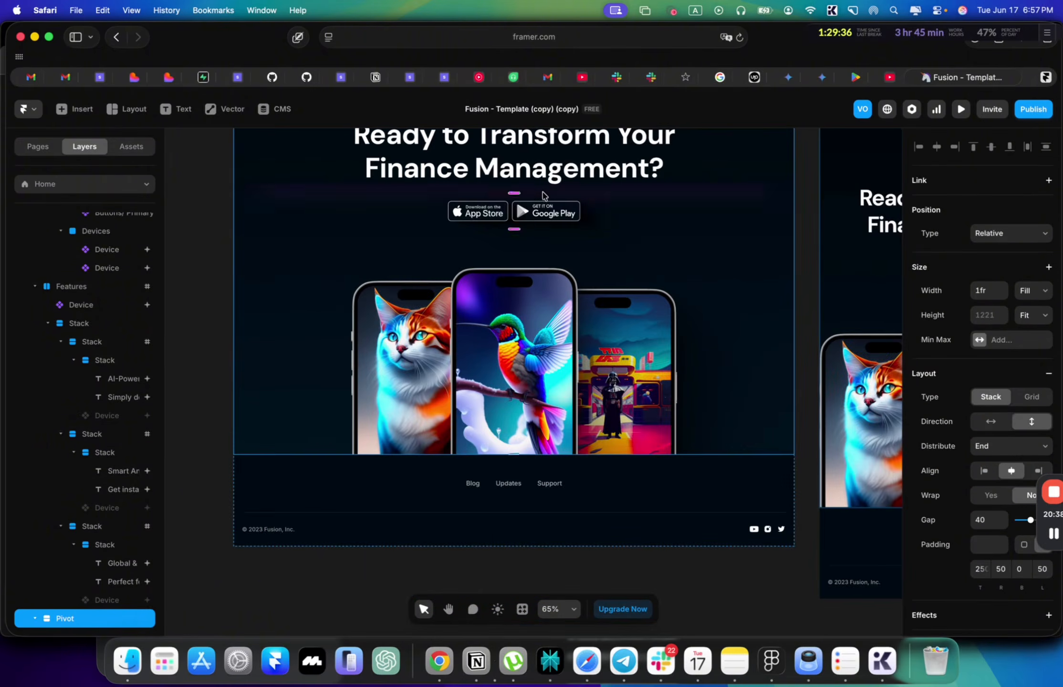
click(572, 215)
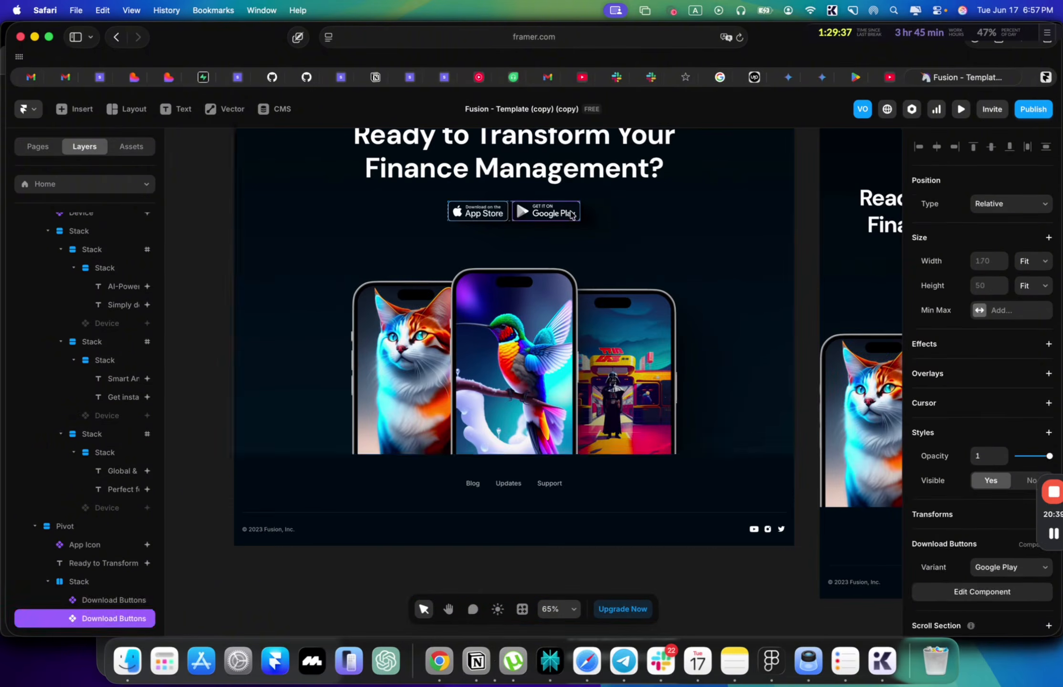
click(80, 583)
click(71, 529)
key(super+v)
scroll(548, 239, up, 1)
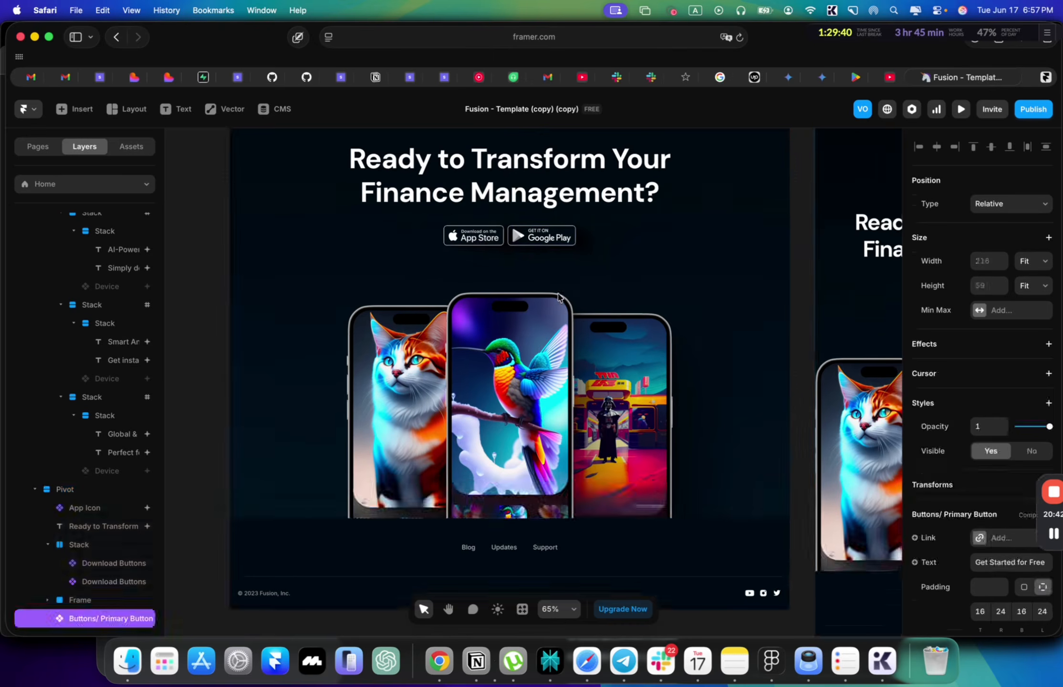
key(super+z)
key(super+v)
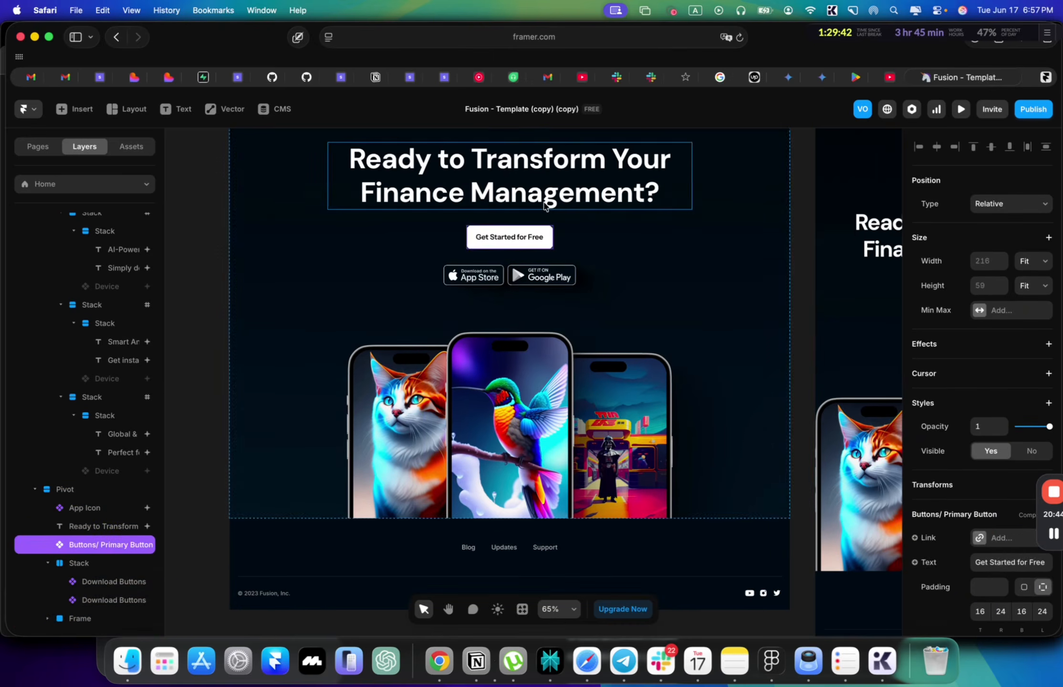
Step: Delete the stack holding the App Store and Google Play download buttons from the Pivot section
click(527, 273)
click(79, 563)
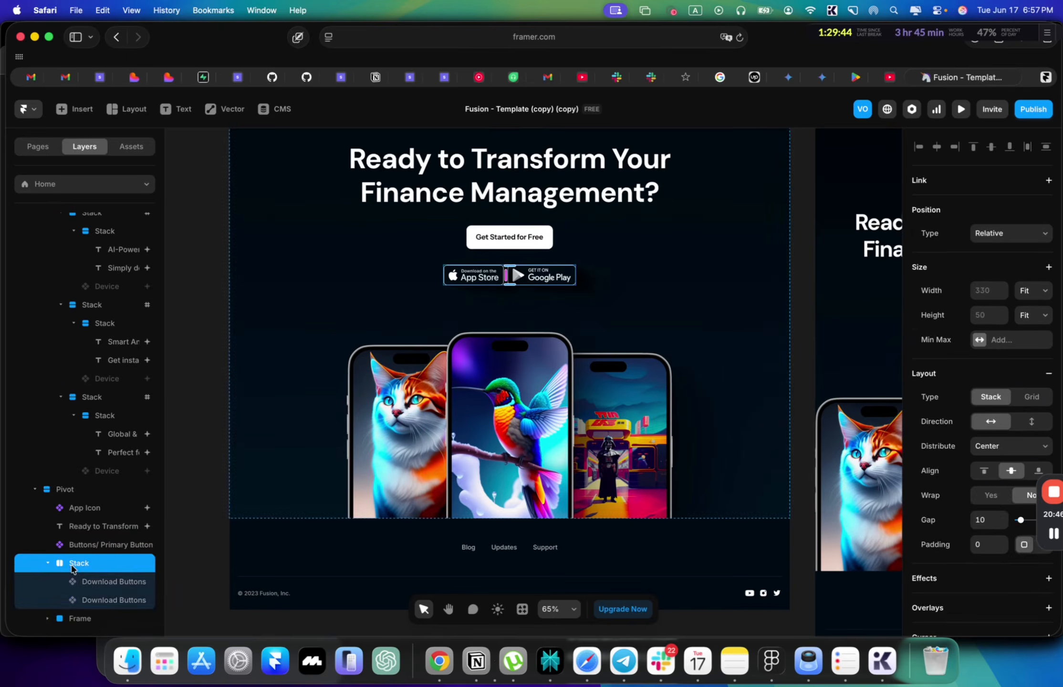
key(BackSpace)
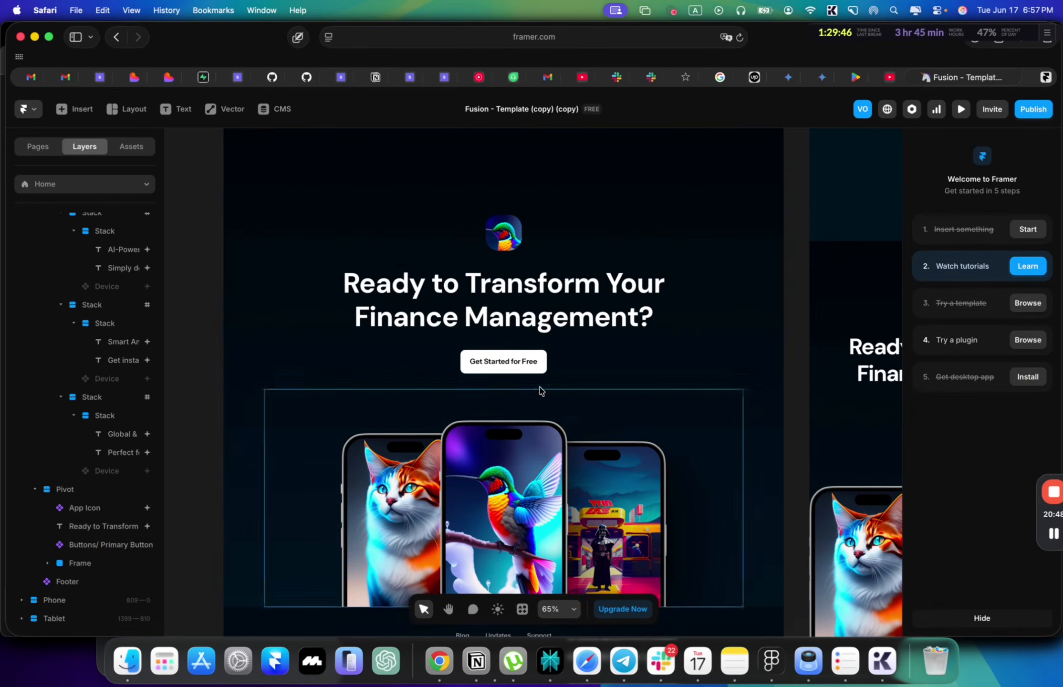
Step: Browse the Downloads folder in Finder for the app screenshots and switch to Figma
key(super+Tab)
click(192, 361)
scroll(645, 332, right, 5)
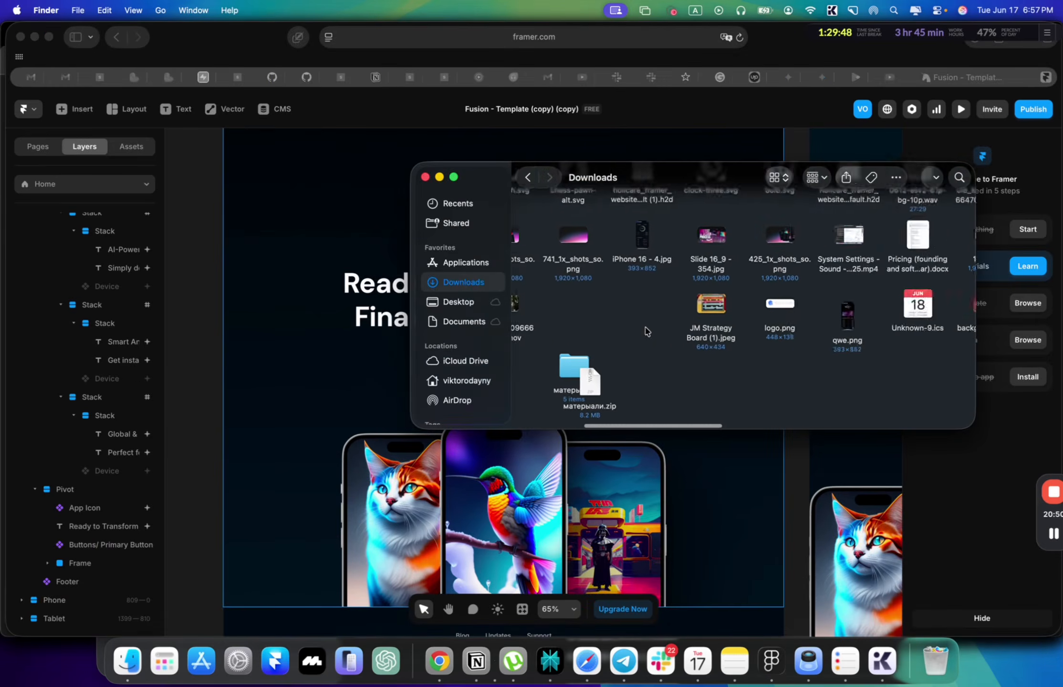
key(super+Tab)
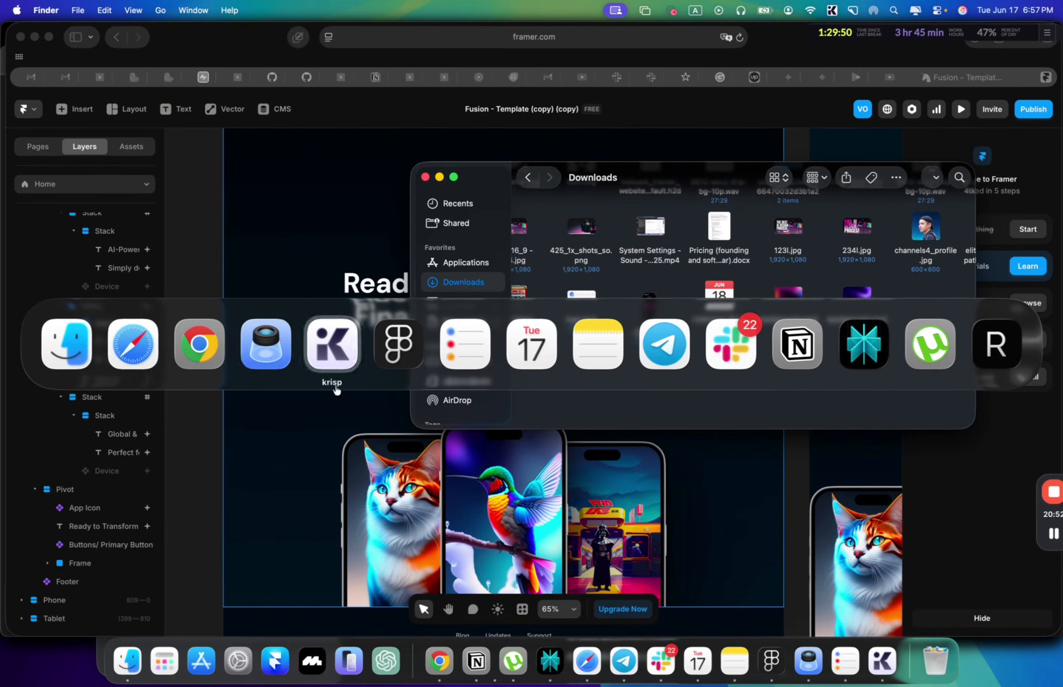
click(381, 349)
scroll(467, 493, down, 10)
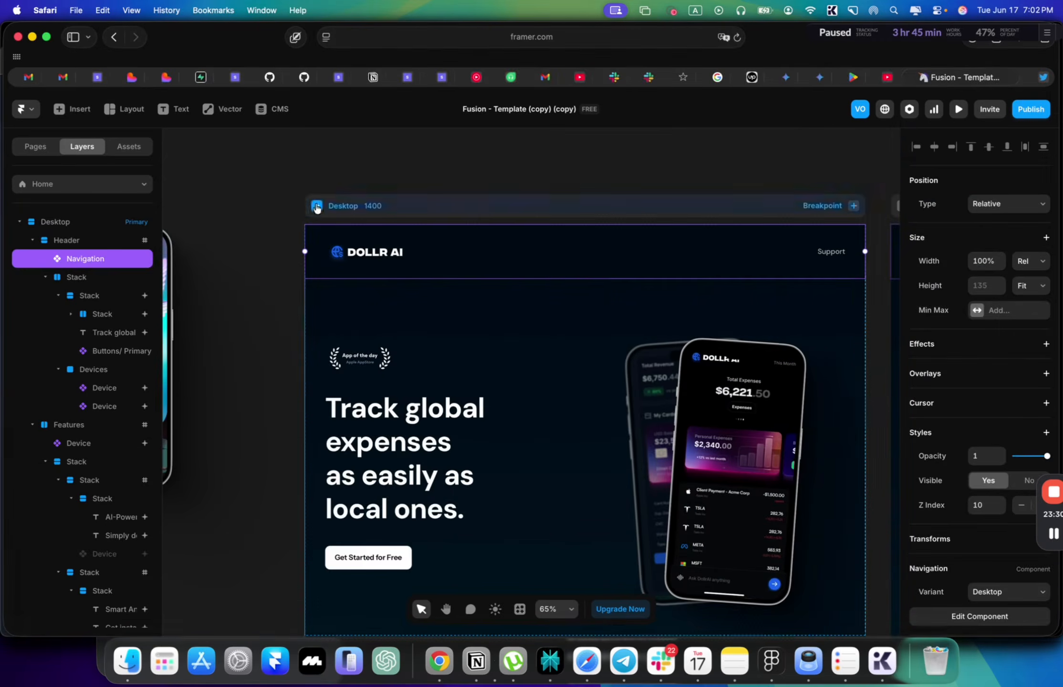
Step: Preview the desktop page and review the header, the three feature sections and the closing call to action
key(super+p)
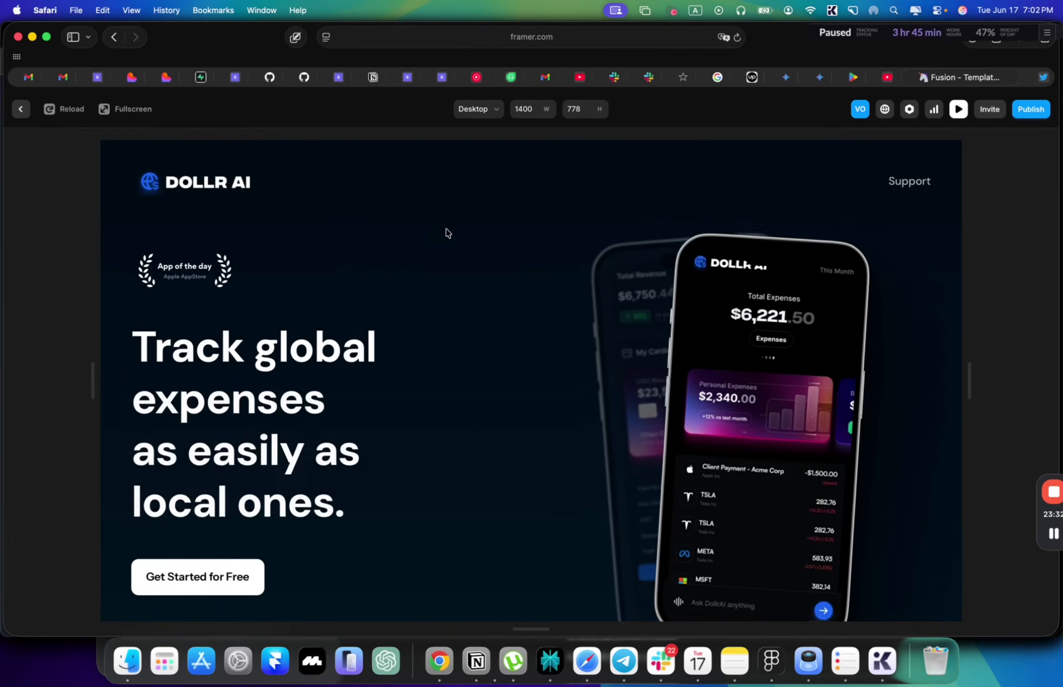
scroll(448, 233, down, 15)
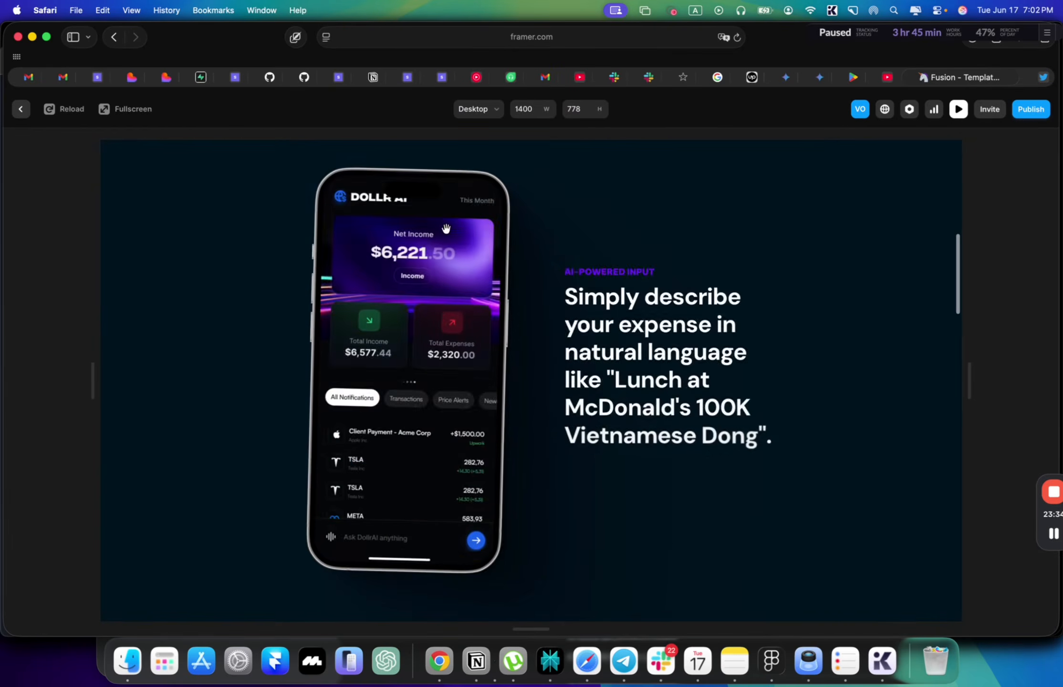
scroll(447, 229, down, 10)
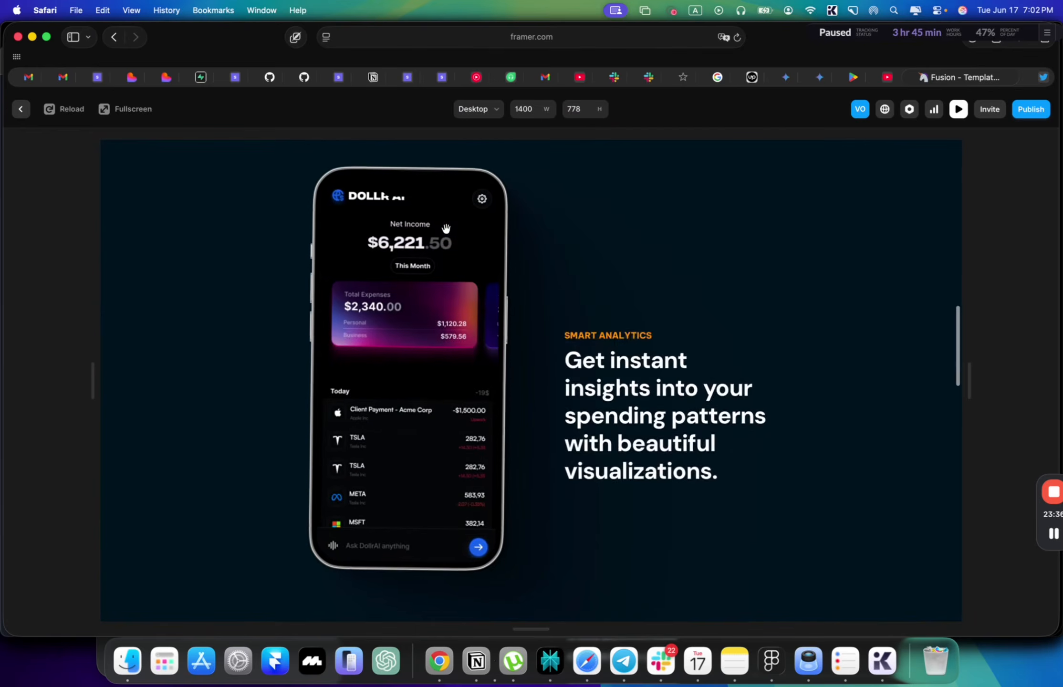
scroll(446, 229, down, 5)
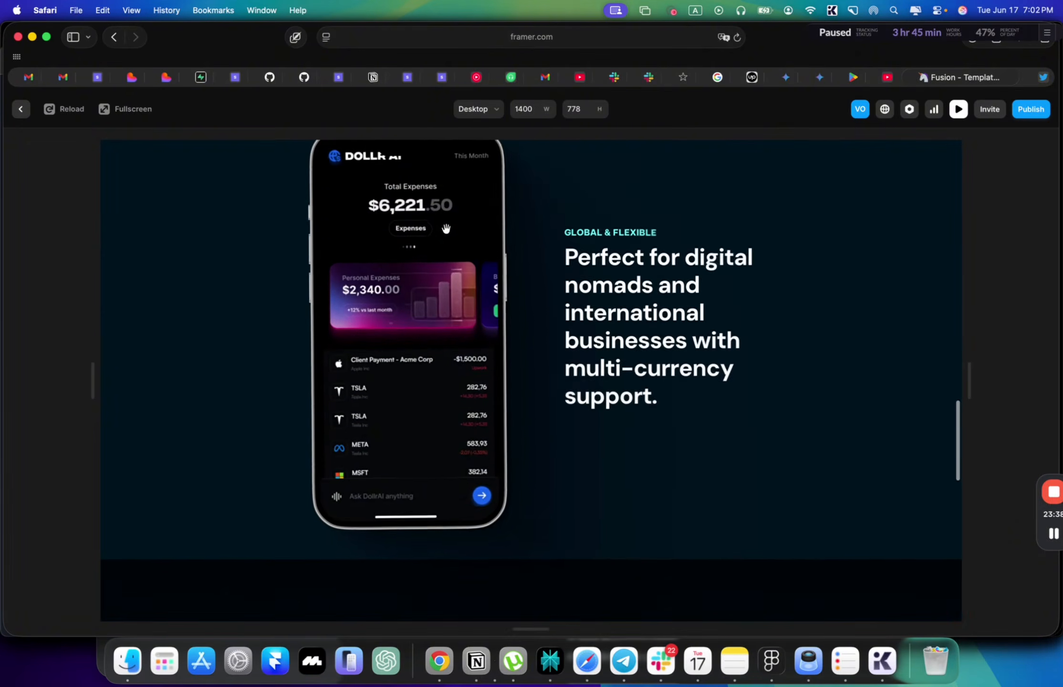
scroll(446, 229, up, 3)
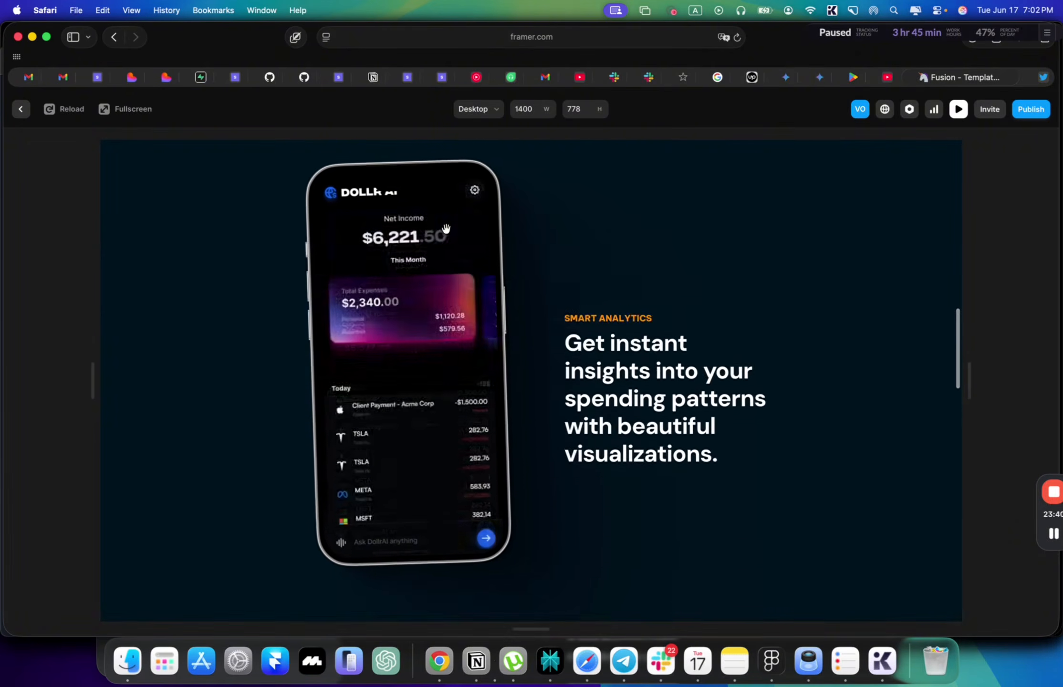
scroll(447, 229, down, 15)
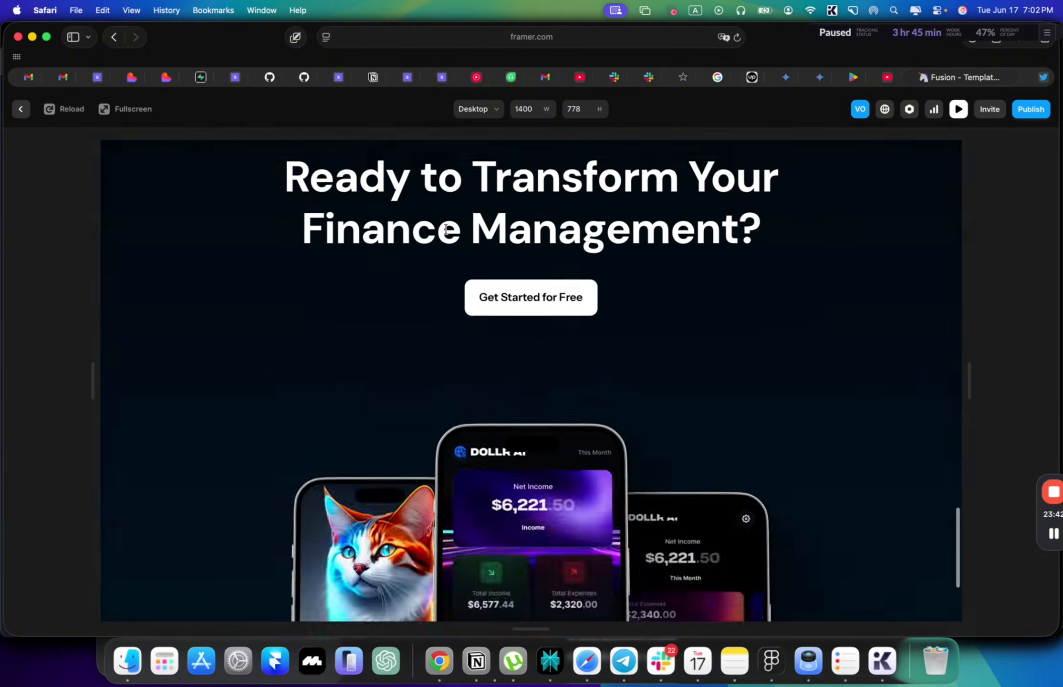